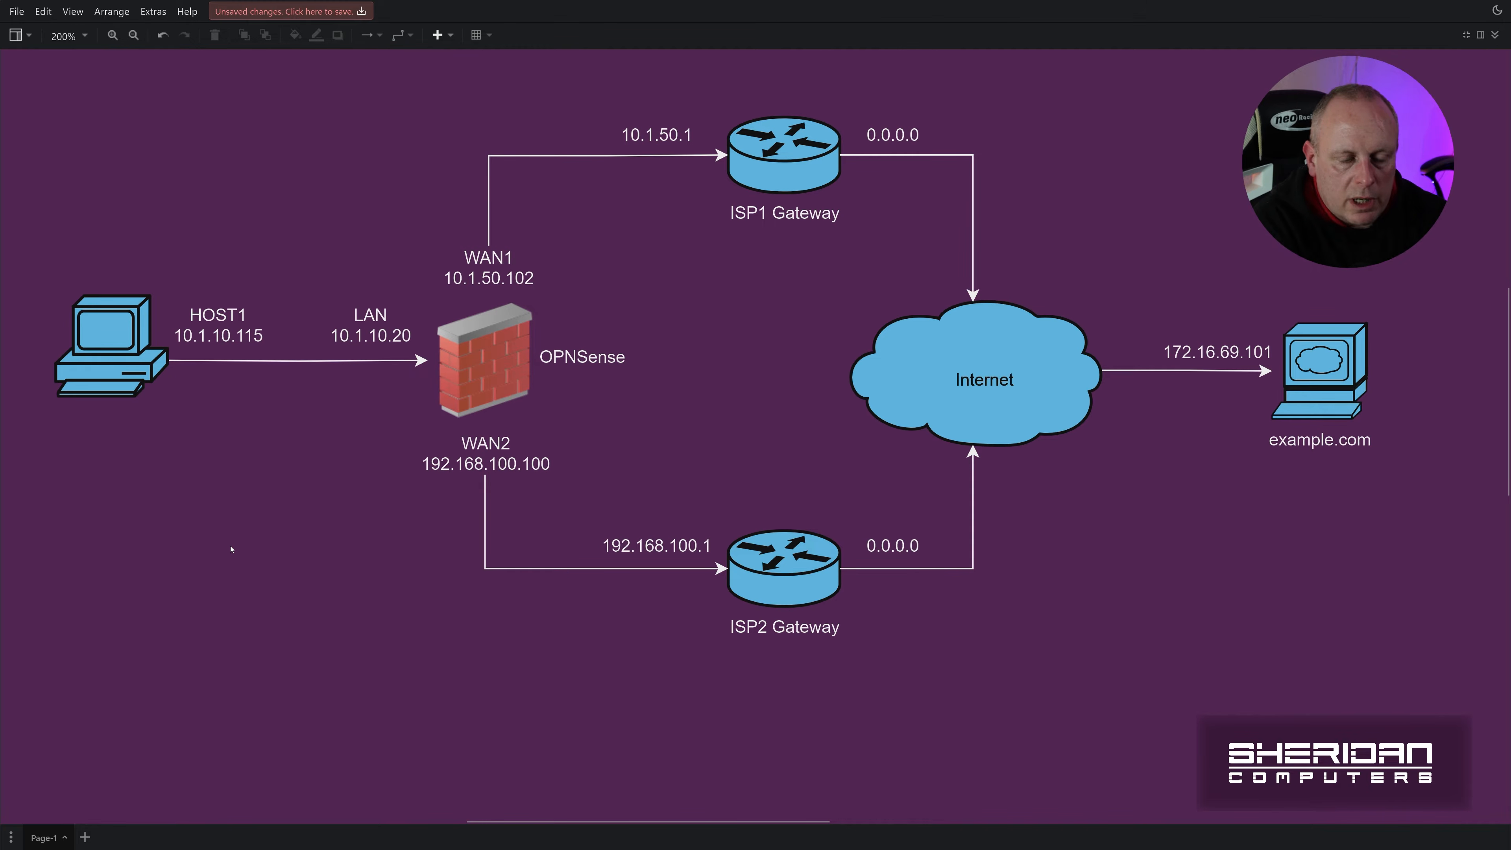
Step: Box the OPNSense firewall, clear the box, and underline the ISP1 route addresses 10.1.50.102, 10.1.50.1 and 0.0.0.0 with the highlighter before erasing the marks
mouse_move(384, 439)
mouse_down()
mouse_move(432, 438)
mouse_move(652, 352)
mouse_move(660, 279)
mouse_up()
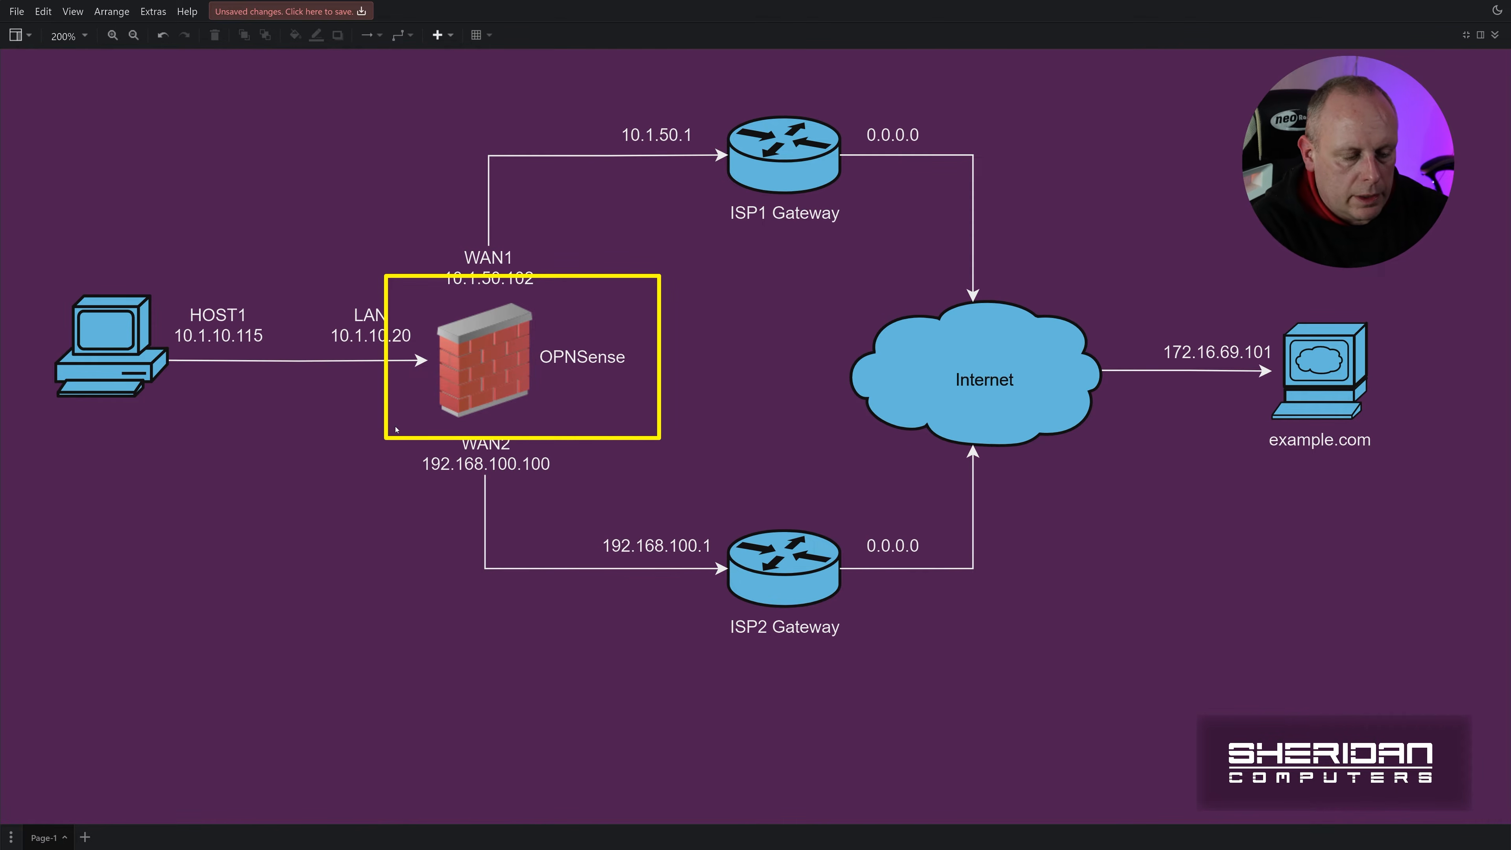
key(Escape)
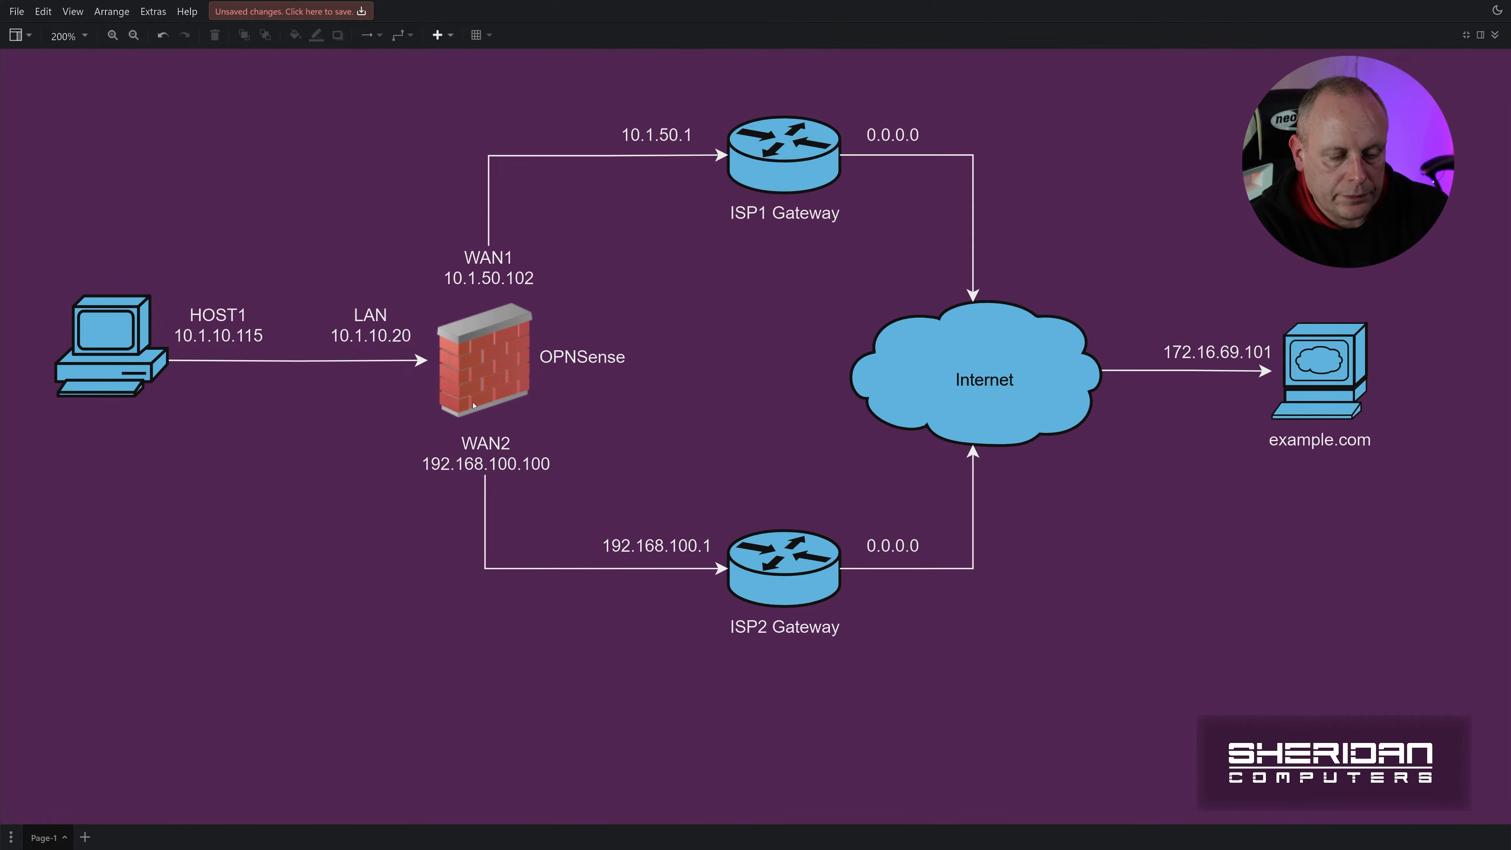
key(h)
drag(438, 292, 536, 295)
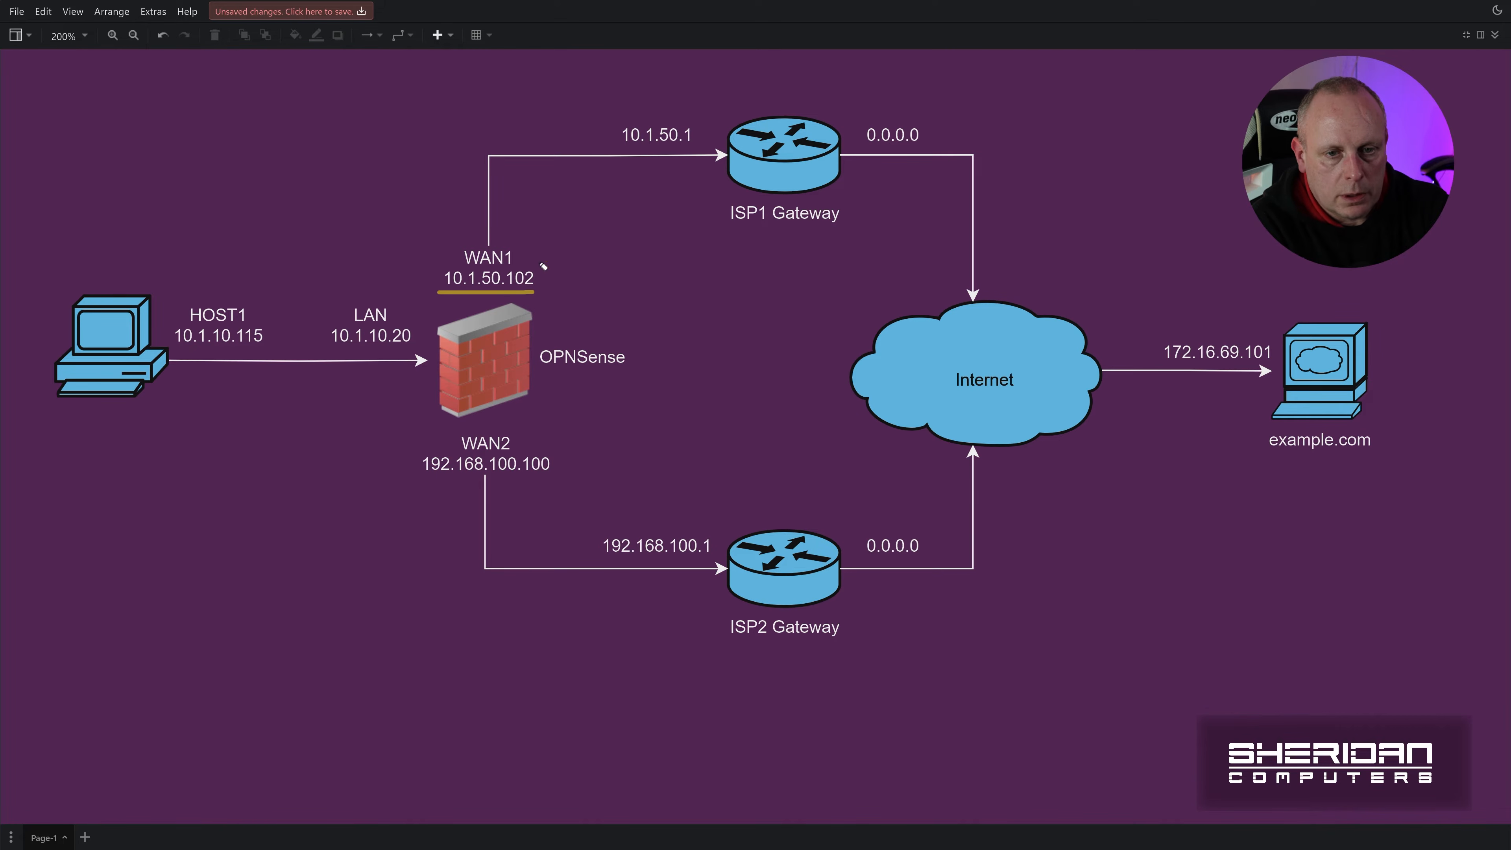
drag(619, 149, 695, 145)
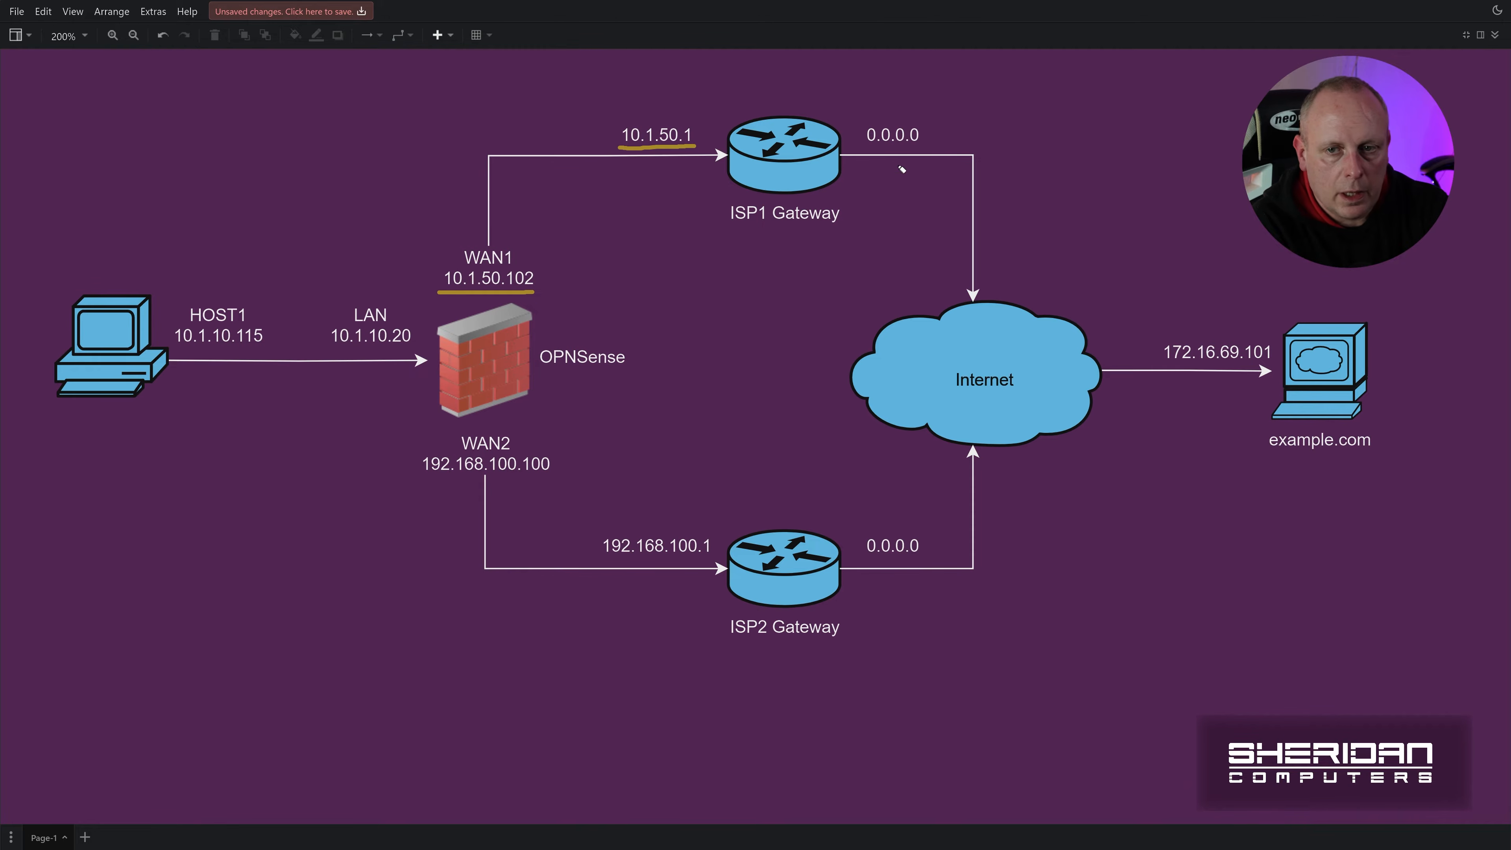
drag(863, 145, 929, 144)
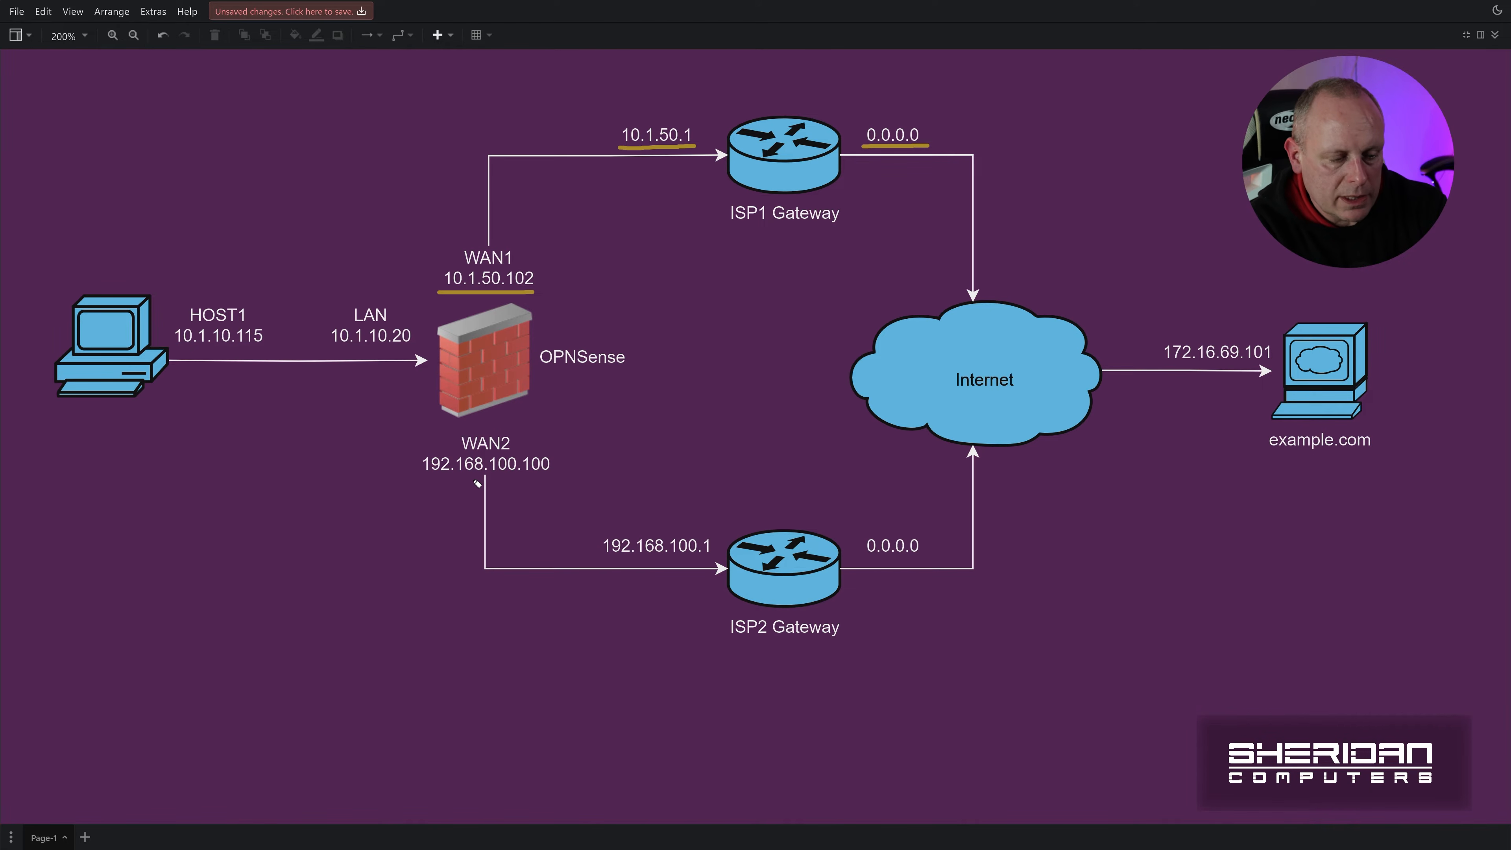
key(shift+F9)
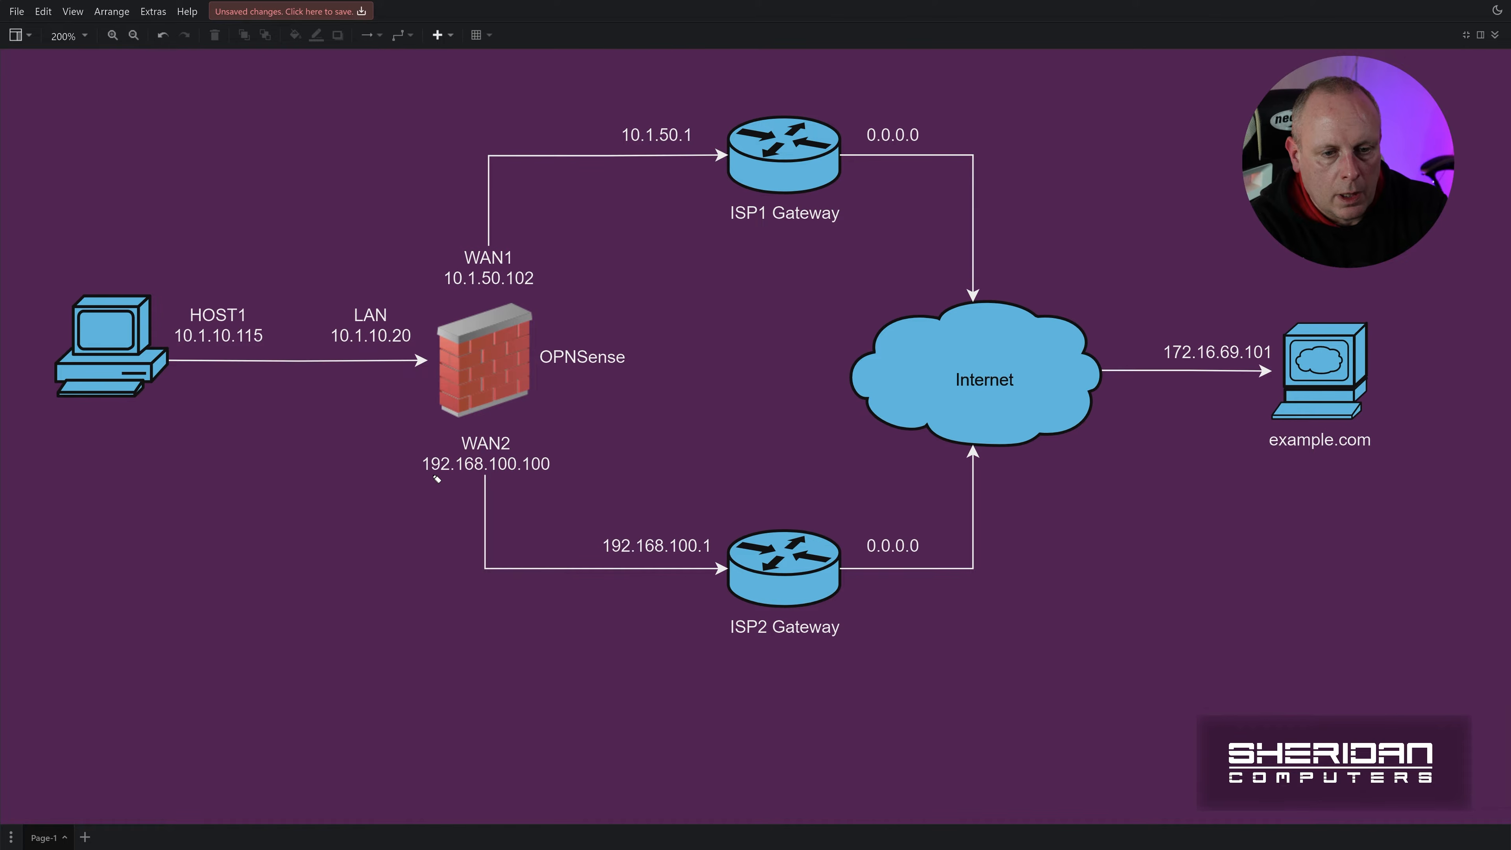
Step: Underline the ISP2 route addresses 192.168.100.100, 192.168.100.1 and 0.0.0.0, and draw a yellow rectangle around the Internet cloud
drag(424, 476, 555, 478)
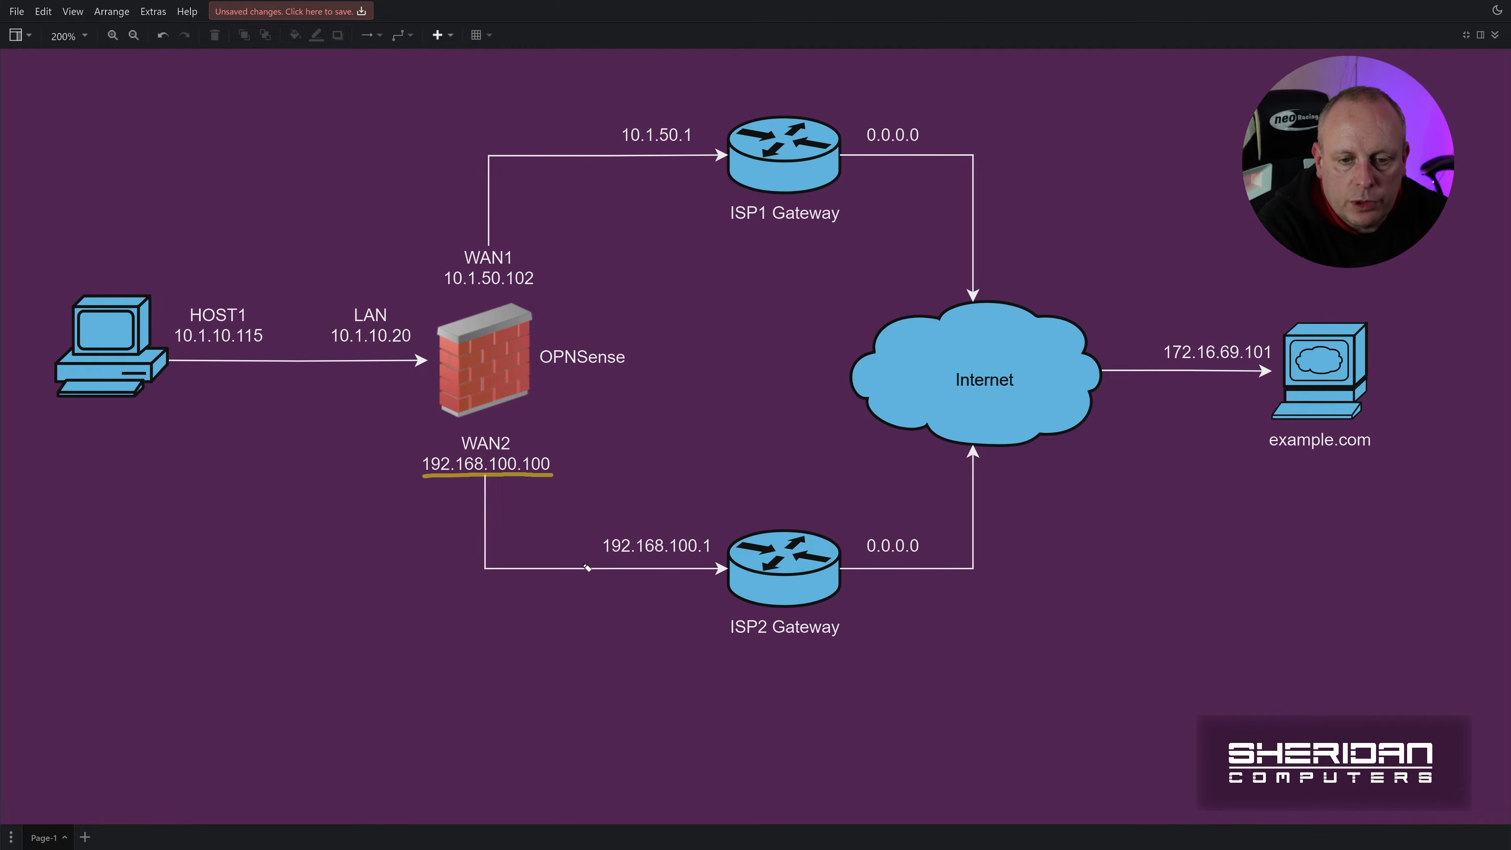
drag(599, 559, 711, 562)
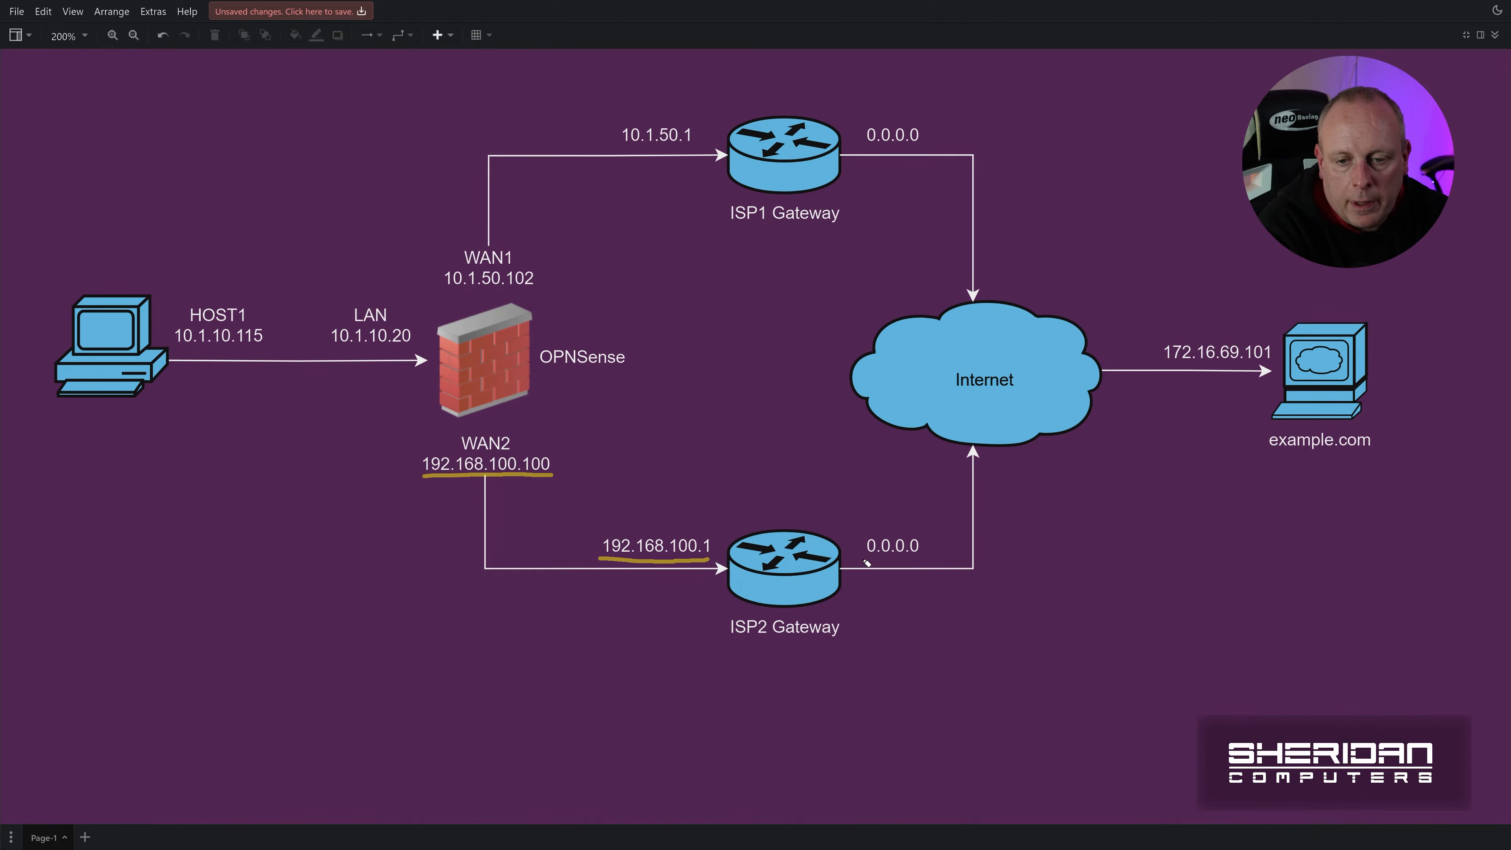
drag(861, 560, 922, 562)
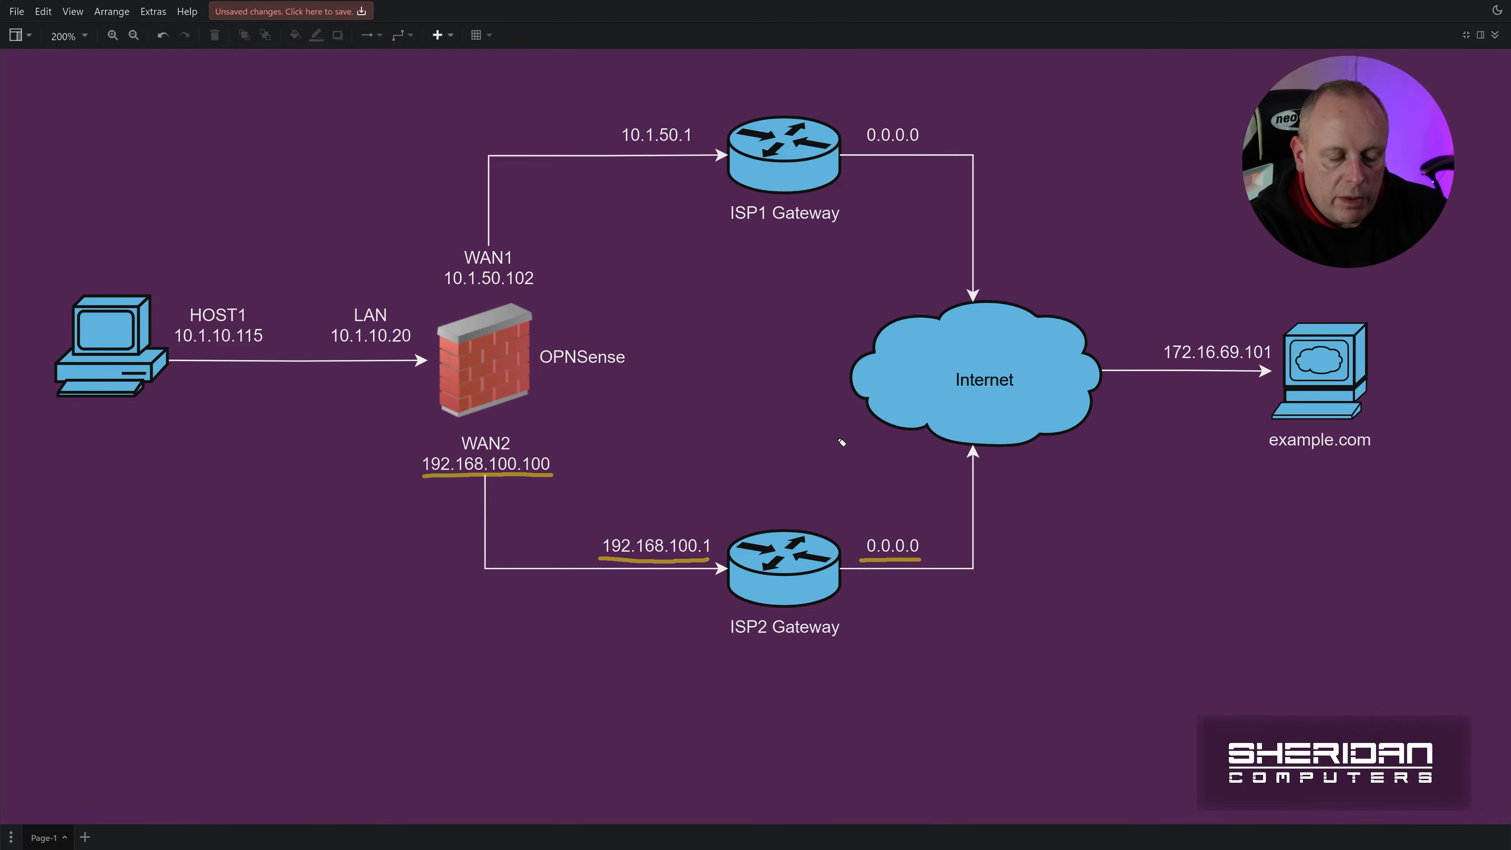
key(r)
mouse_move(816, 259)
mouse_down()
mouse_move(983, 327)
mouse_move(1128, 472)
mouse_up()
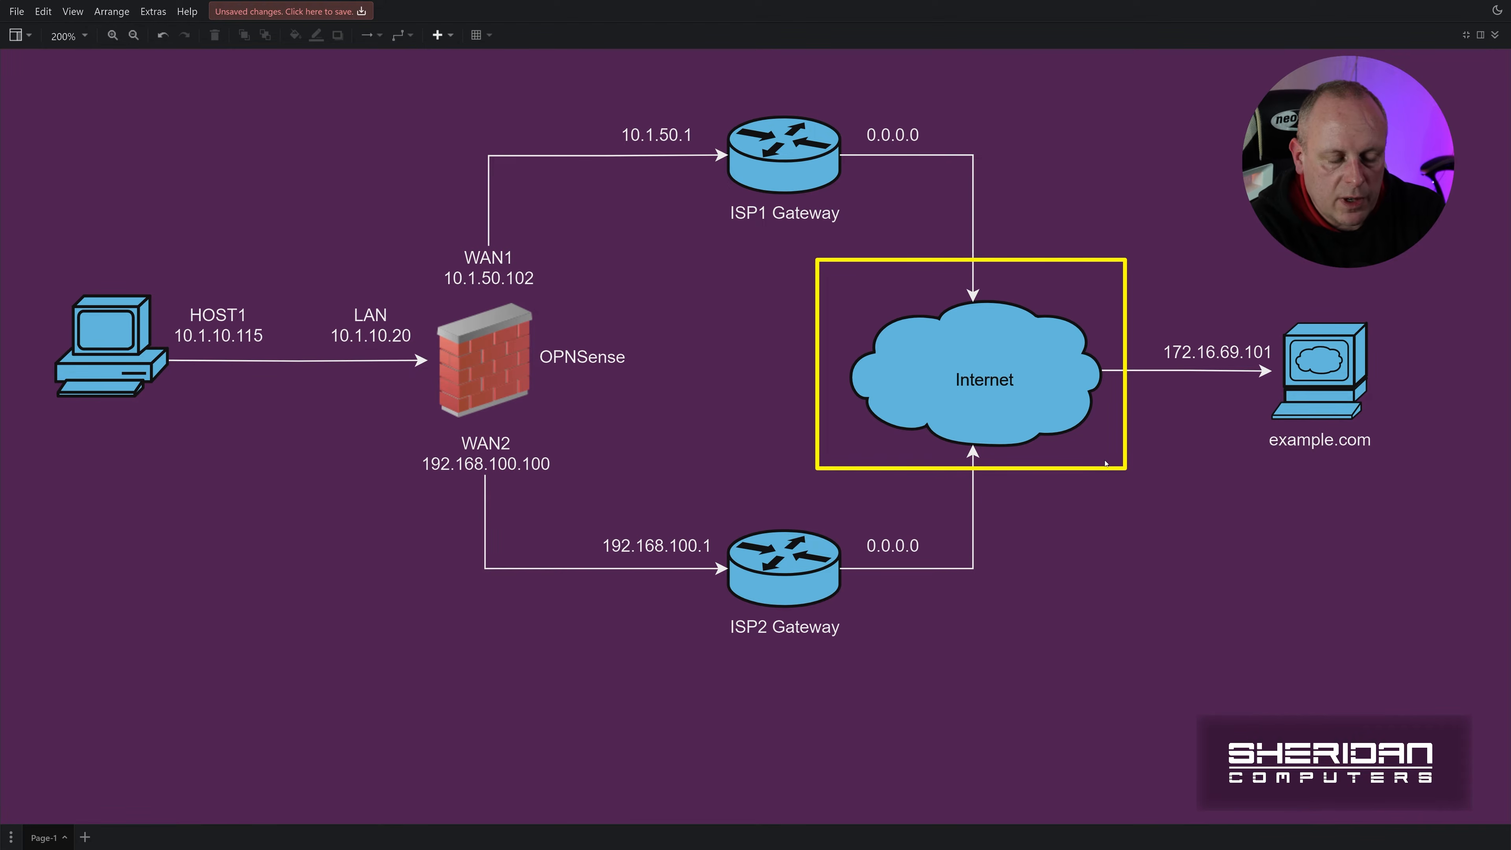
Step: Highlight an arrow from the OPNSense firewall towards the ISP1 Gateway, cross that gateway out, and erase the marks
key(h)
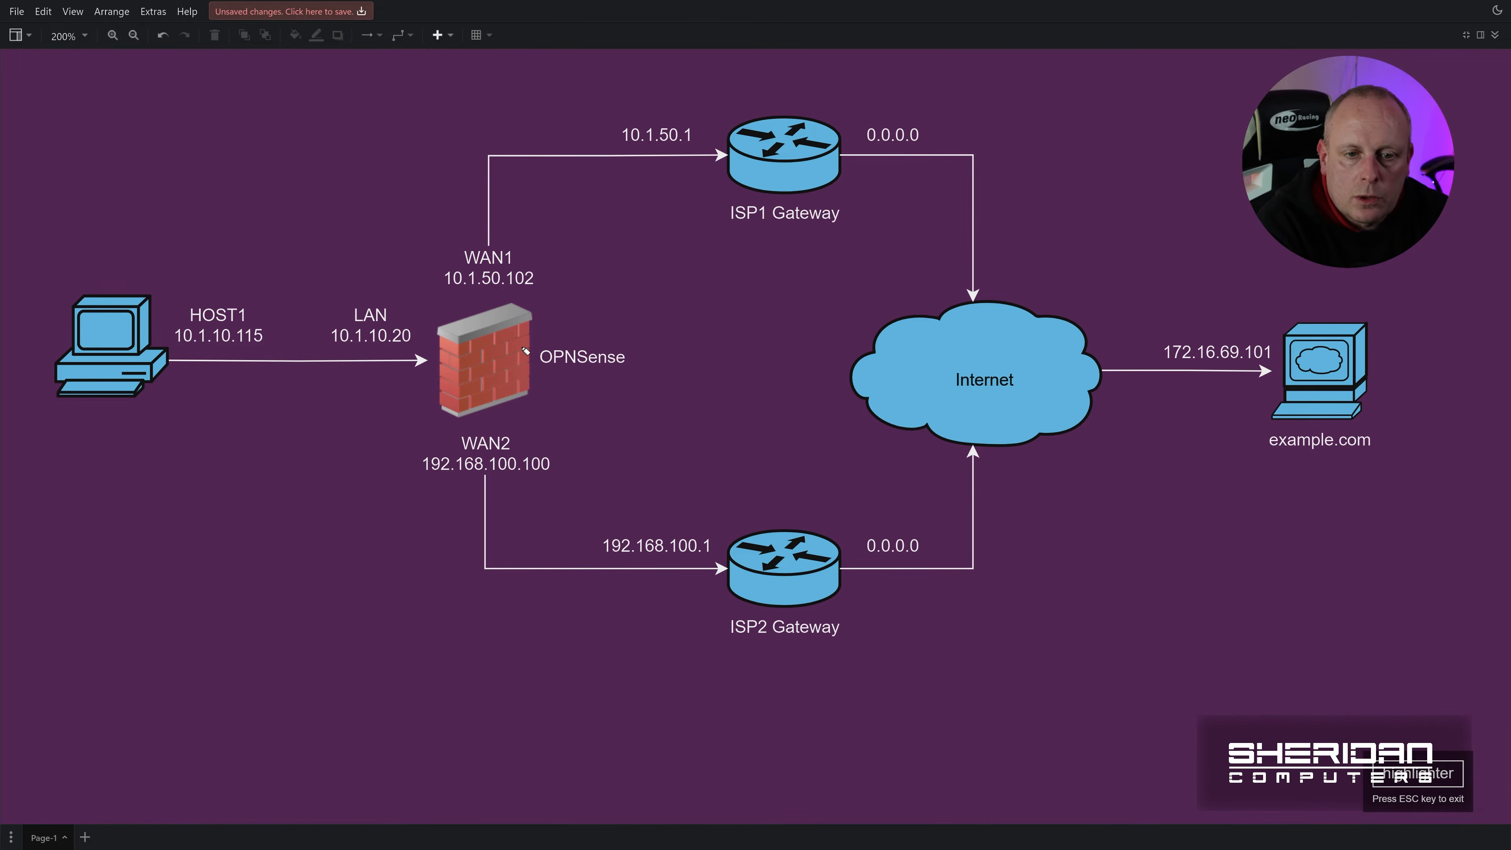
mouse_move(521, 347)
mouse_down()
mouse_move(732, 246)
mouse_move(757, 255)
mouse_move(728, 292)
mouse_up()
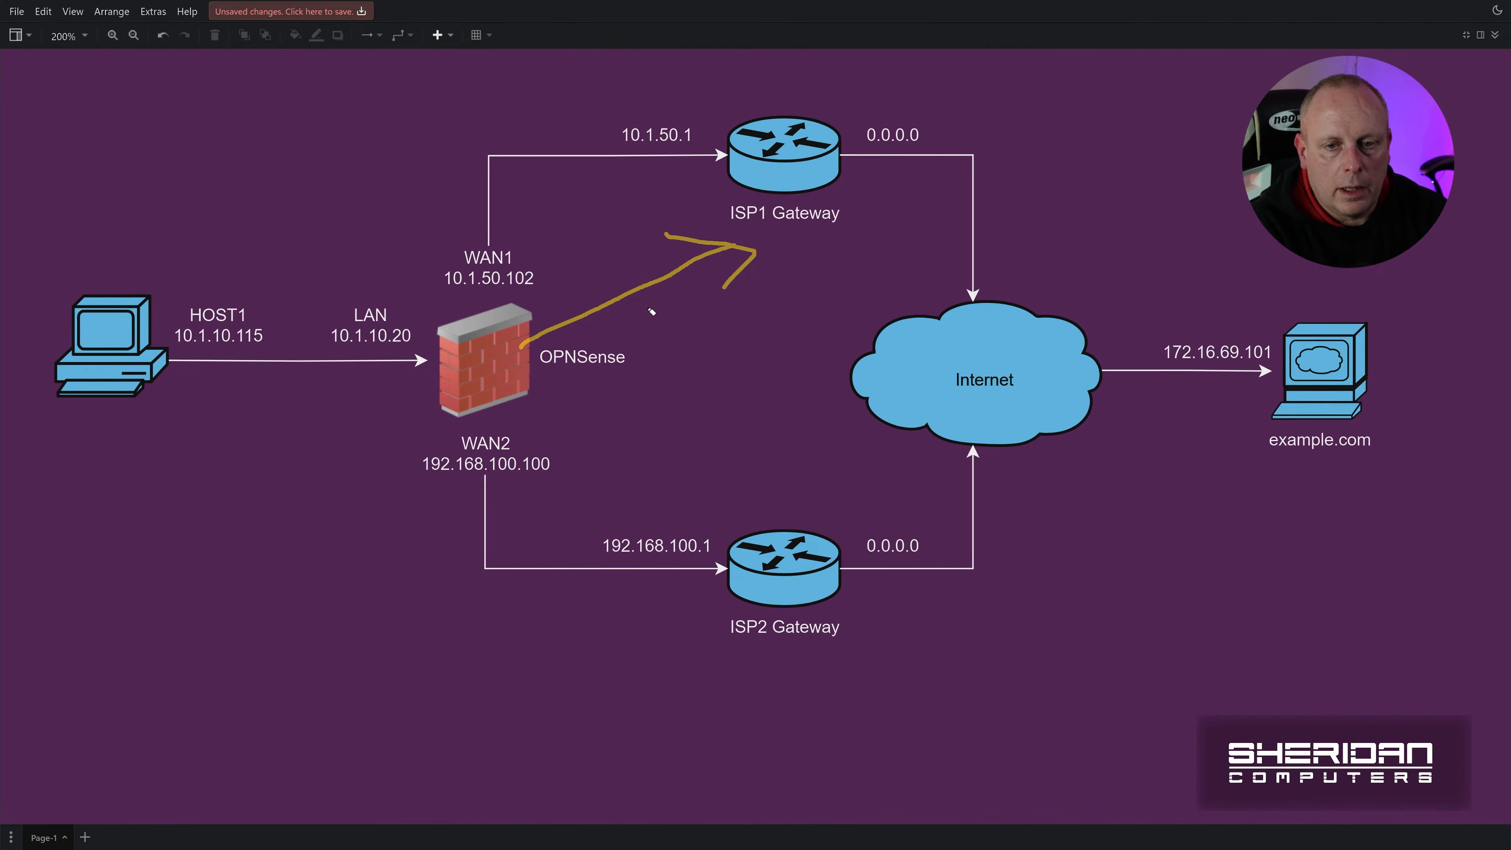
drag(651, 234, 931, 124)
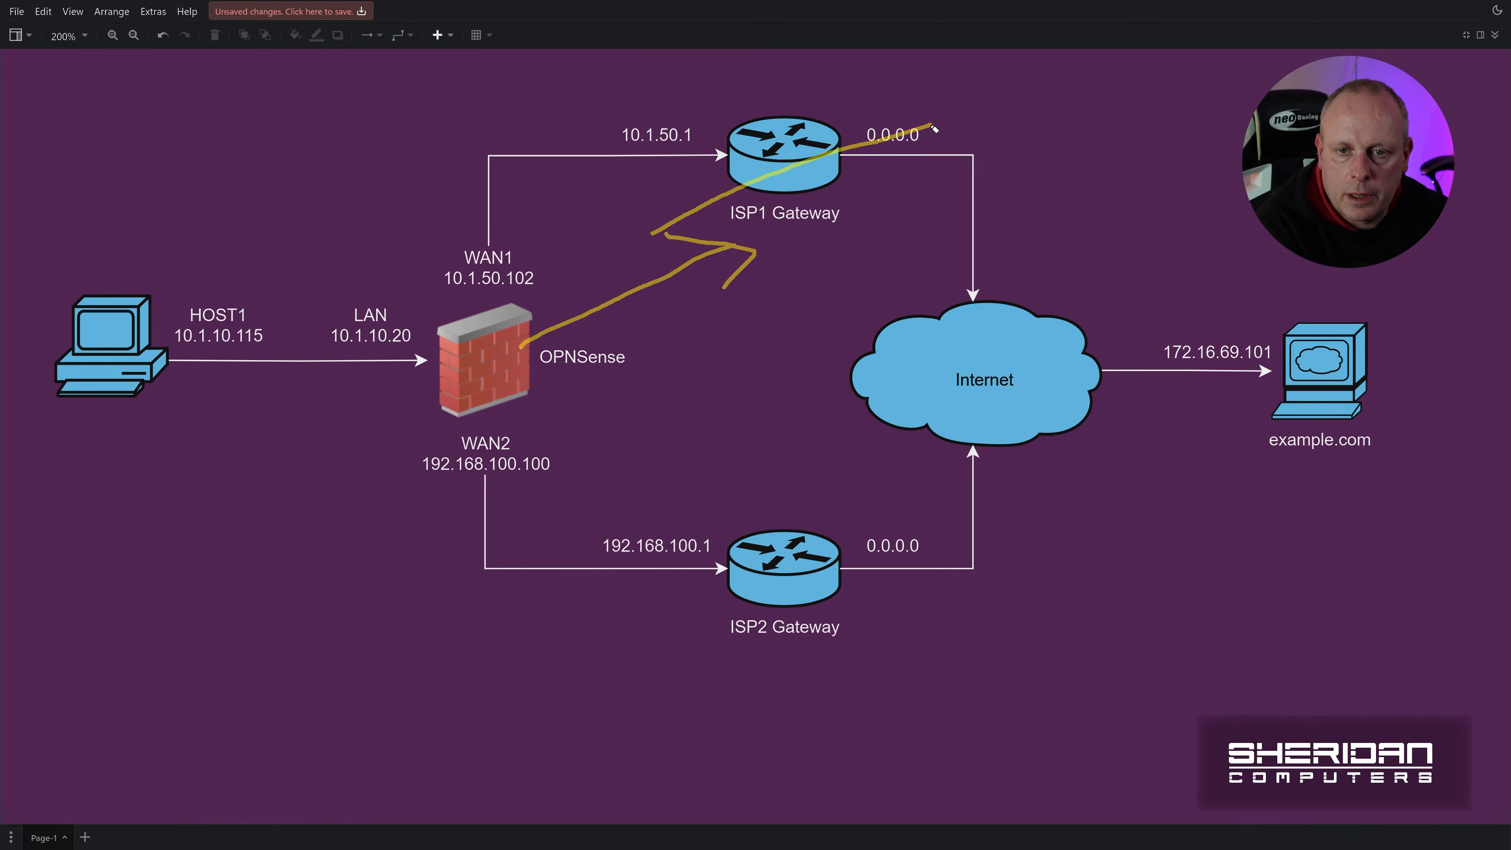
drag(738, 95, 874, 261)
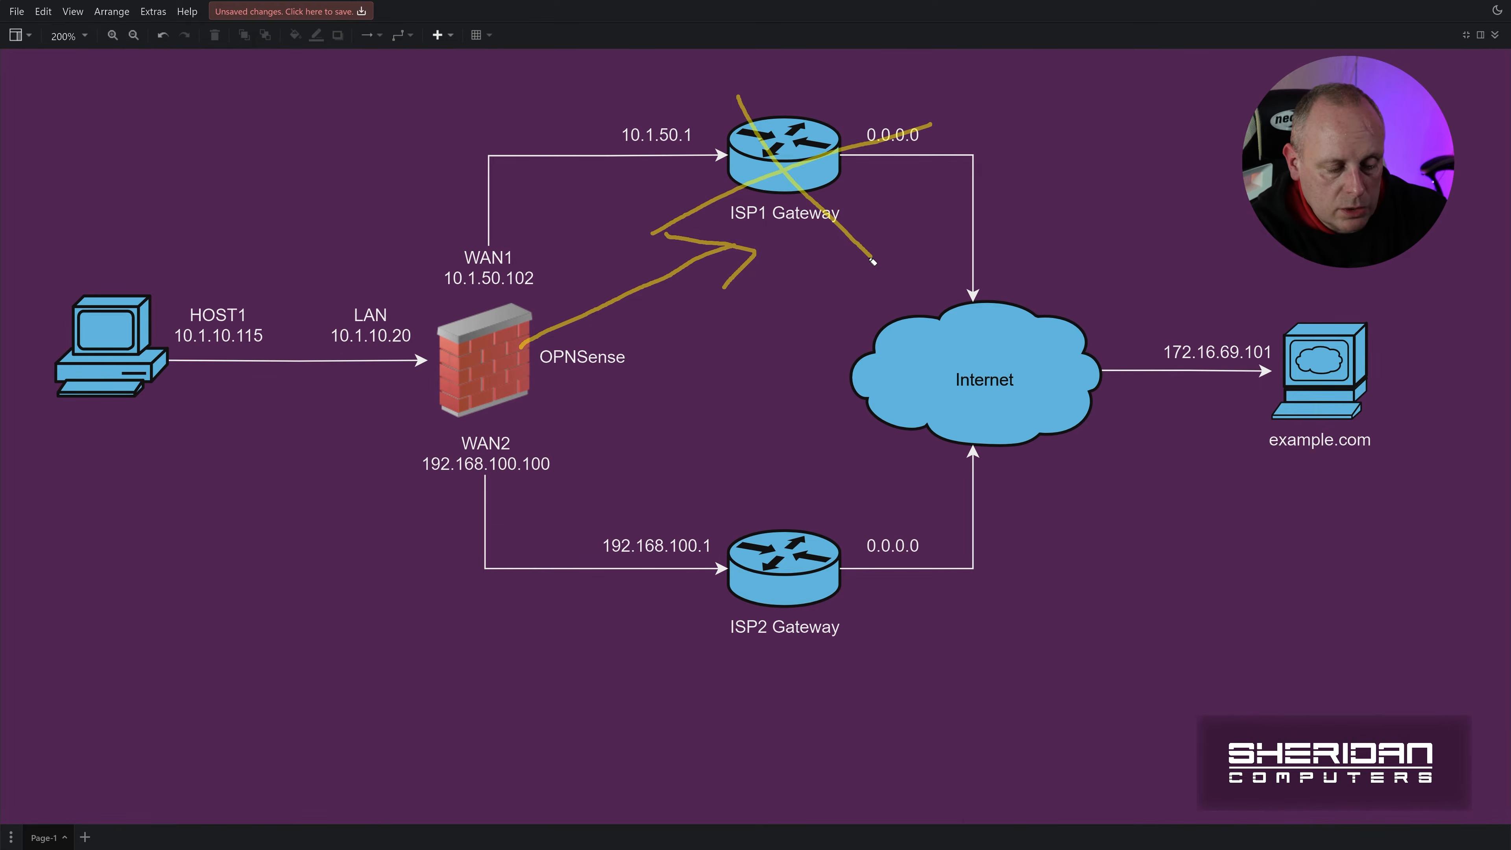
key(ctrl+shift+7)
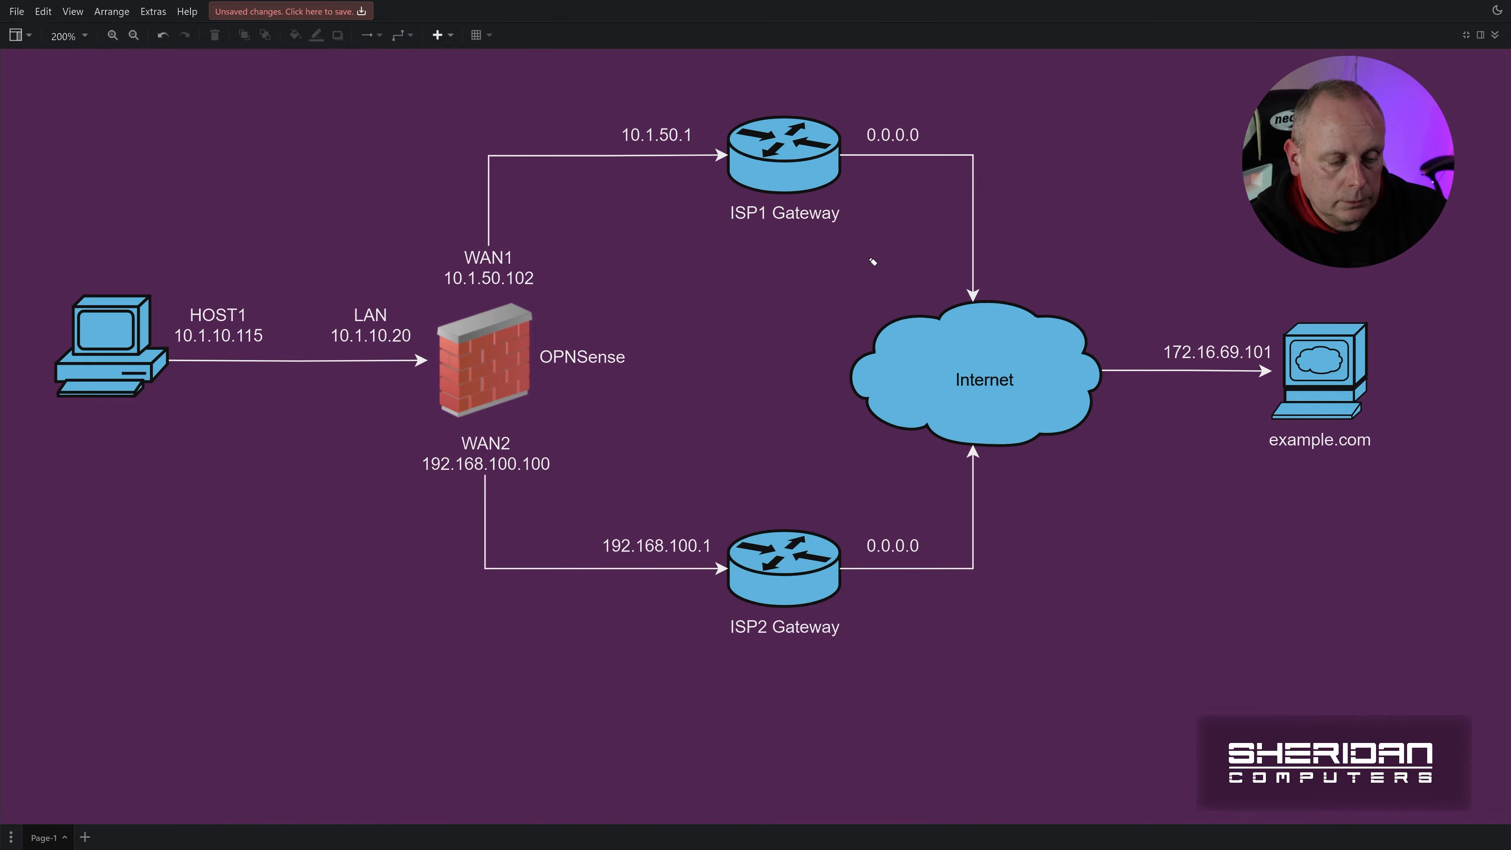
Step: Draw yellow arrows from the OPNSense firewall to the ISP2 Gateway and across the Internet cloud to example.com, and erase them
key(a)
drag(550, 399, 733, 519)
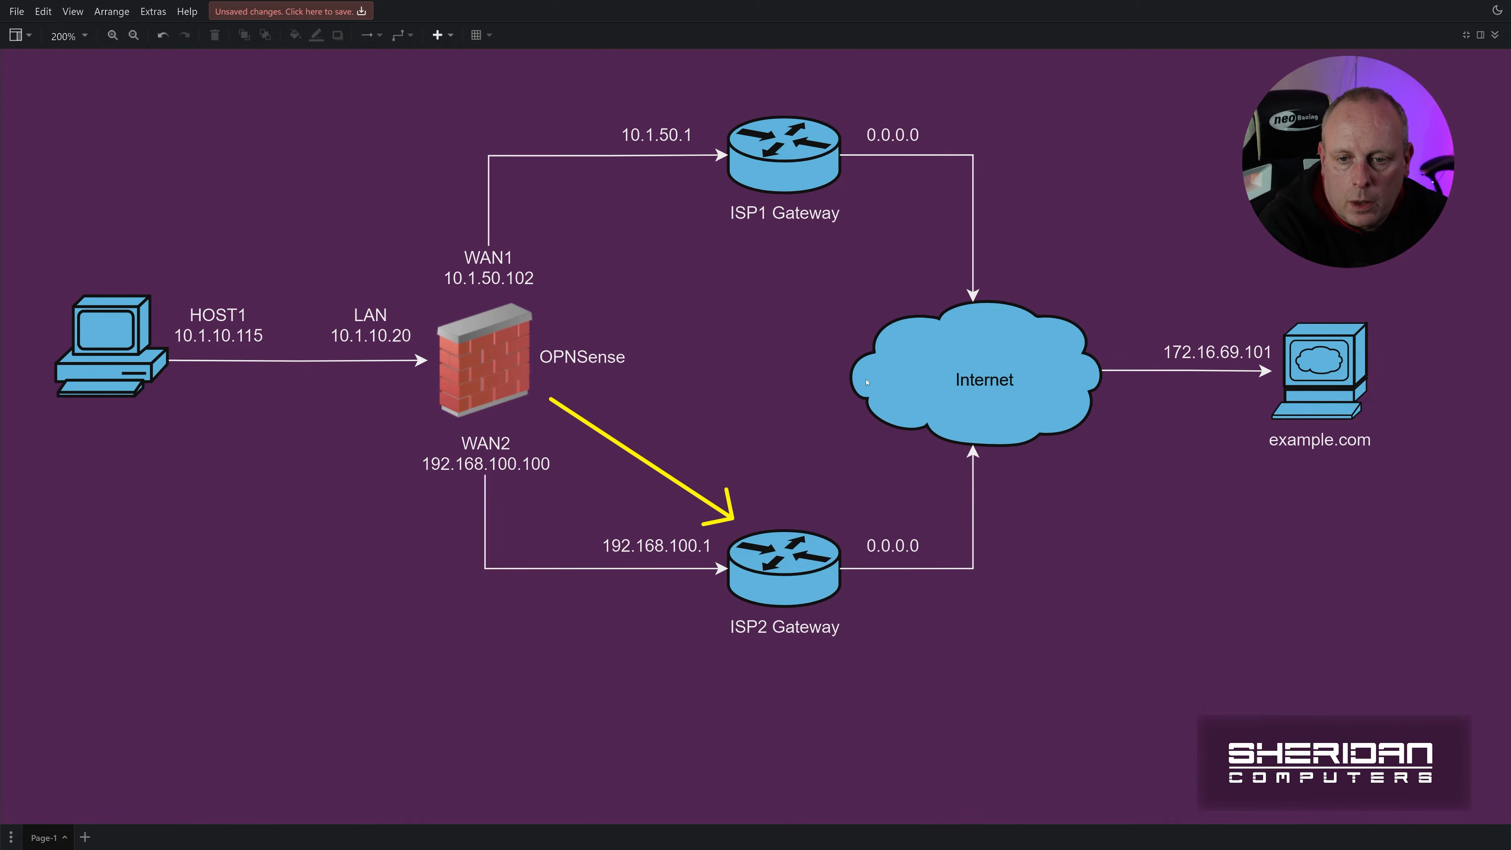
drag(805, 379, 1247, 374)
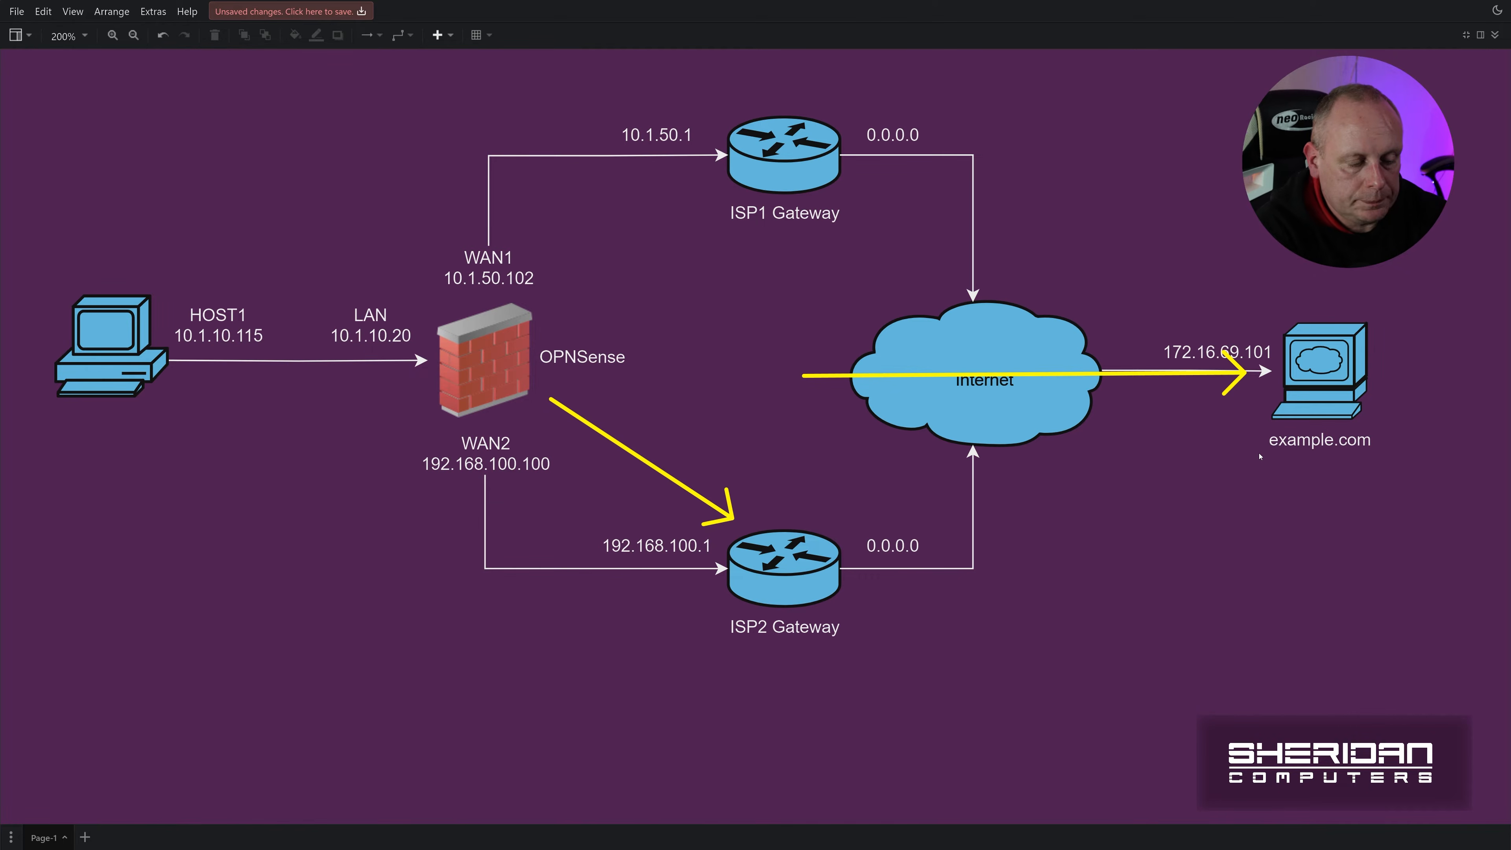
key(Escape)
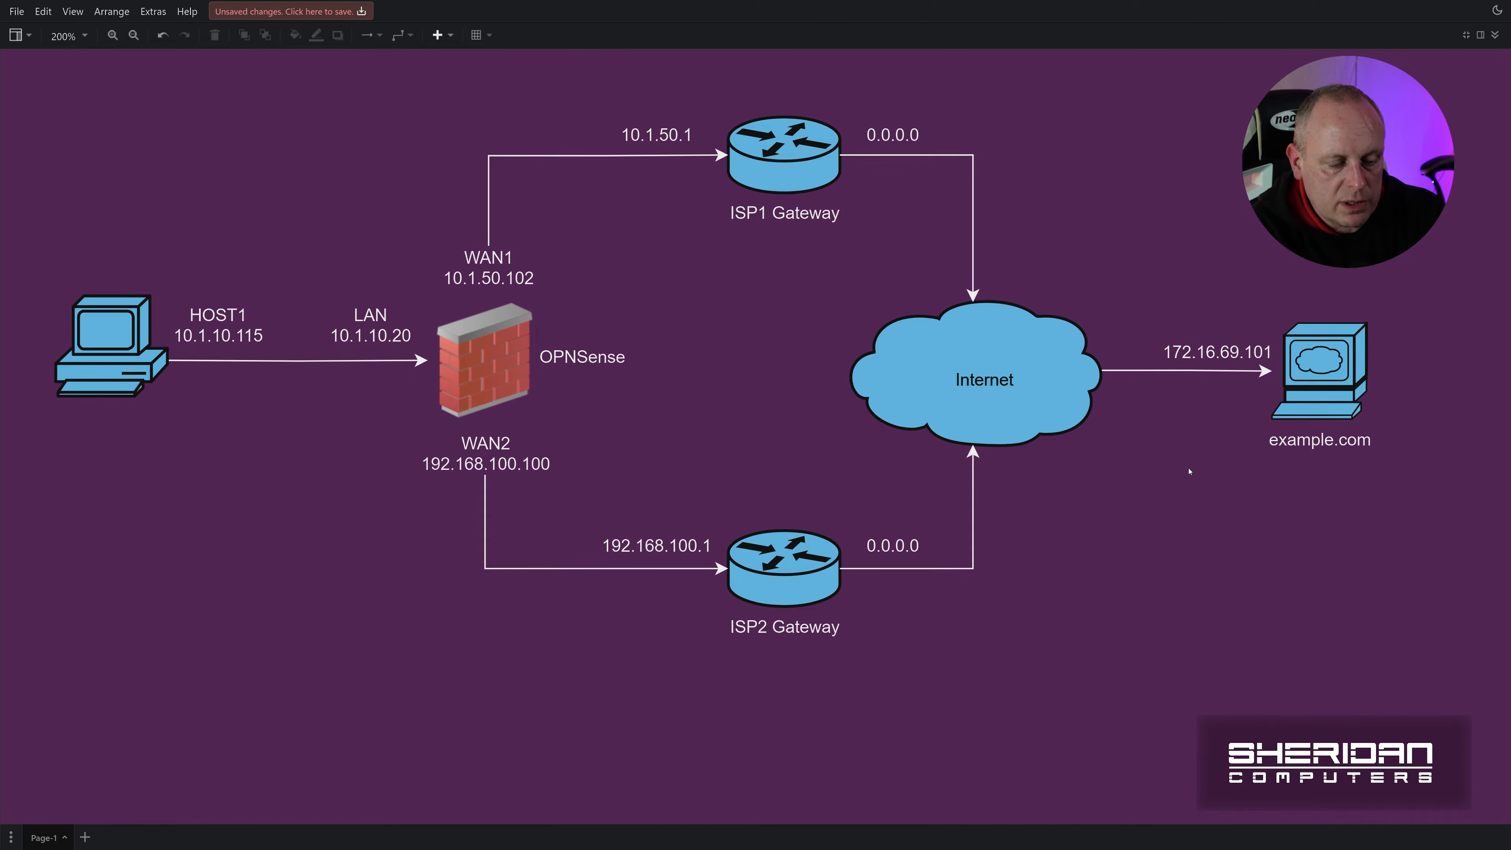
Step: Underline 172.16.69.101 and circle the example.com host, the WAN1 path and the WAN2 path with the highlighter, and erase the marks
key(ctrl+shift+h)
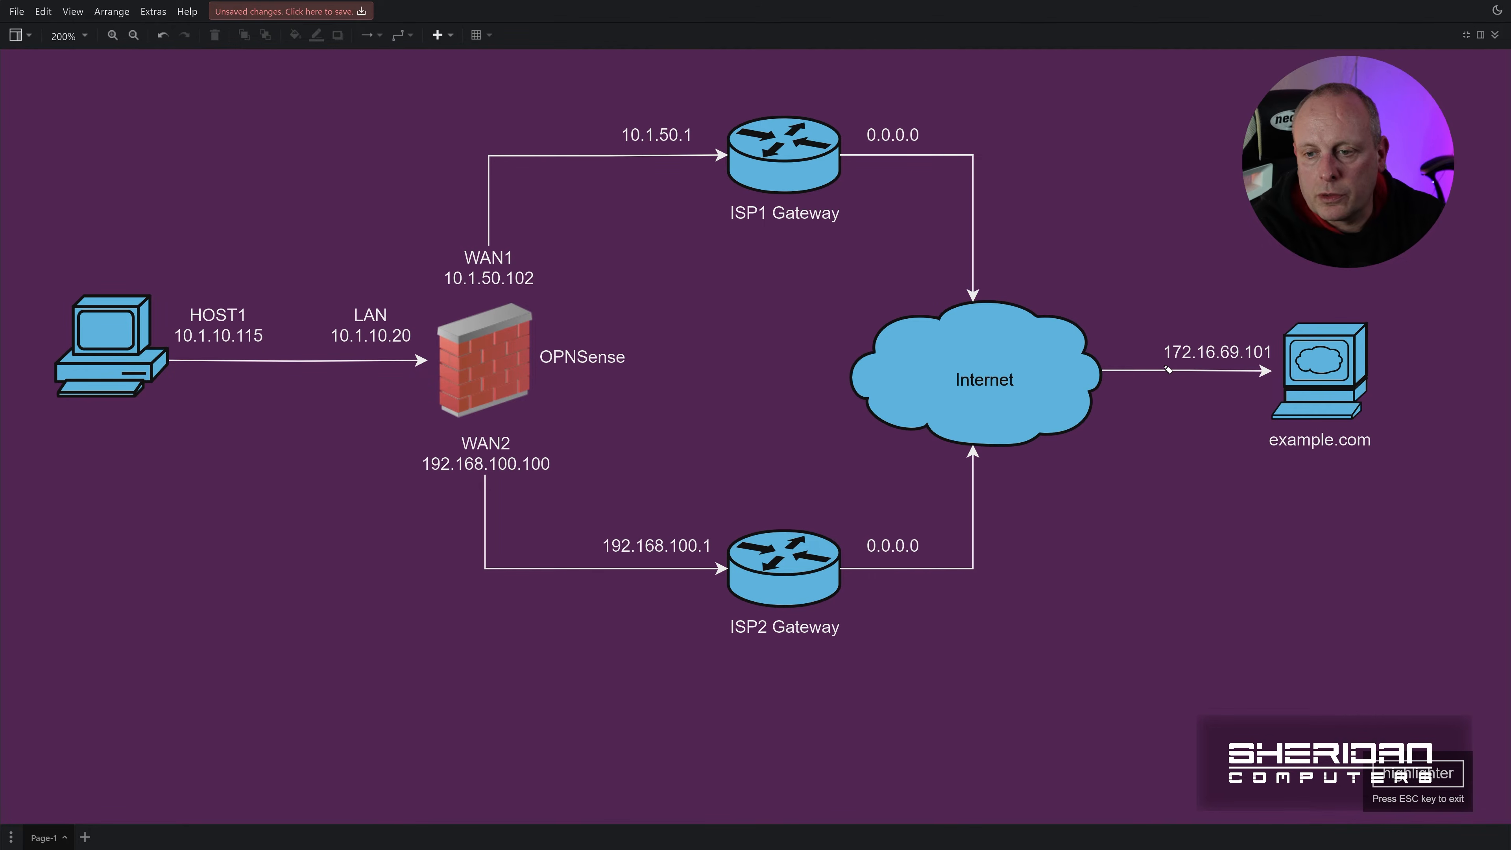
drag(1167, 370, 1272, 368)
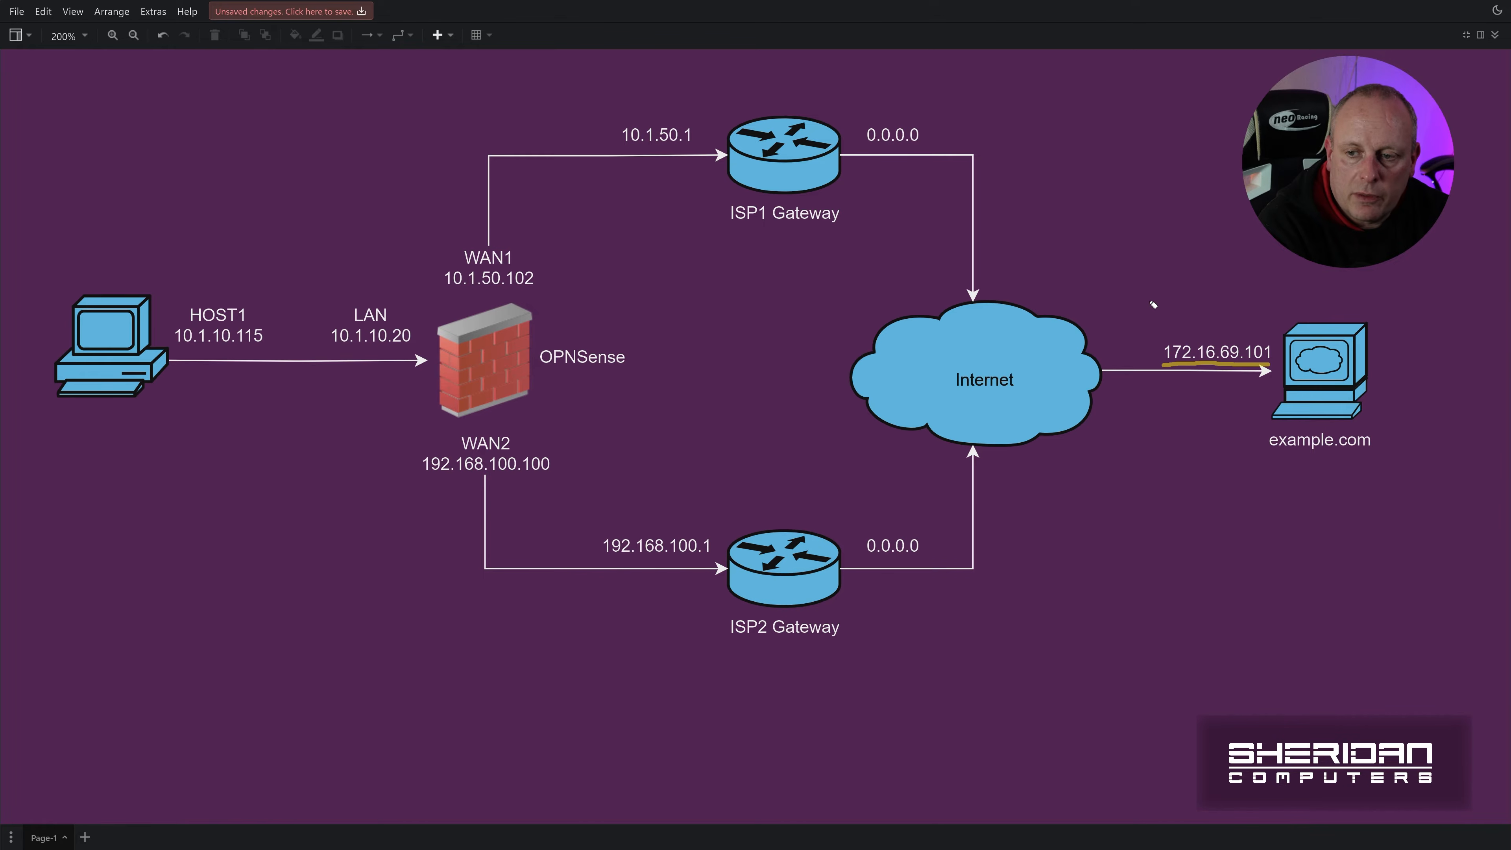
mouse_move(1153, 305)
mouse_down()
mouse_move(1268, 273)
mouse_move(1356, 475)
mouse_move(1143, 333)
mouse_move(1160, 307)
mouse_up()
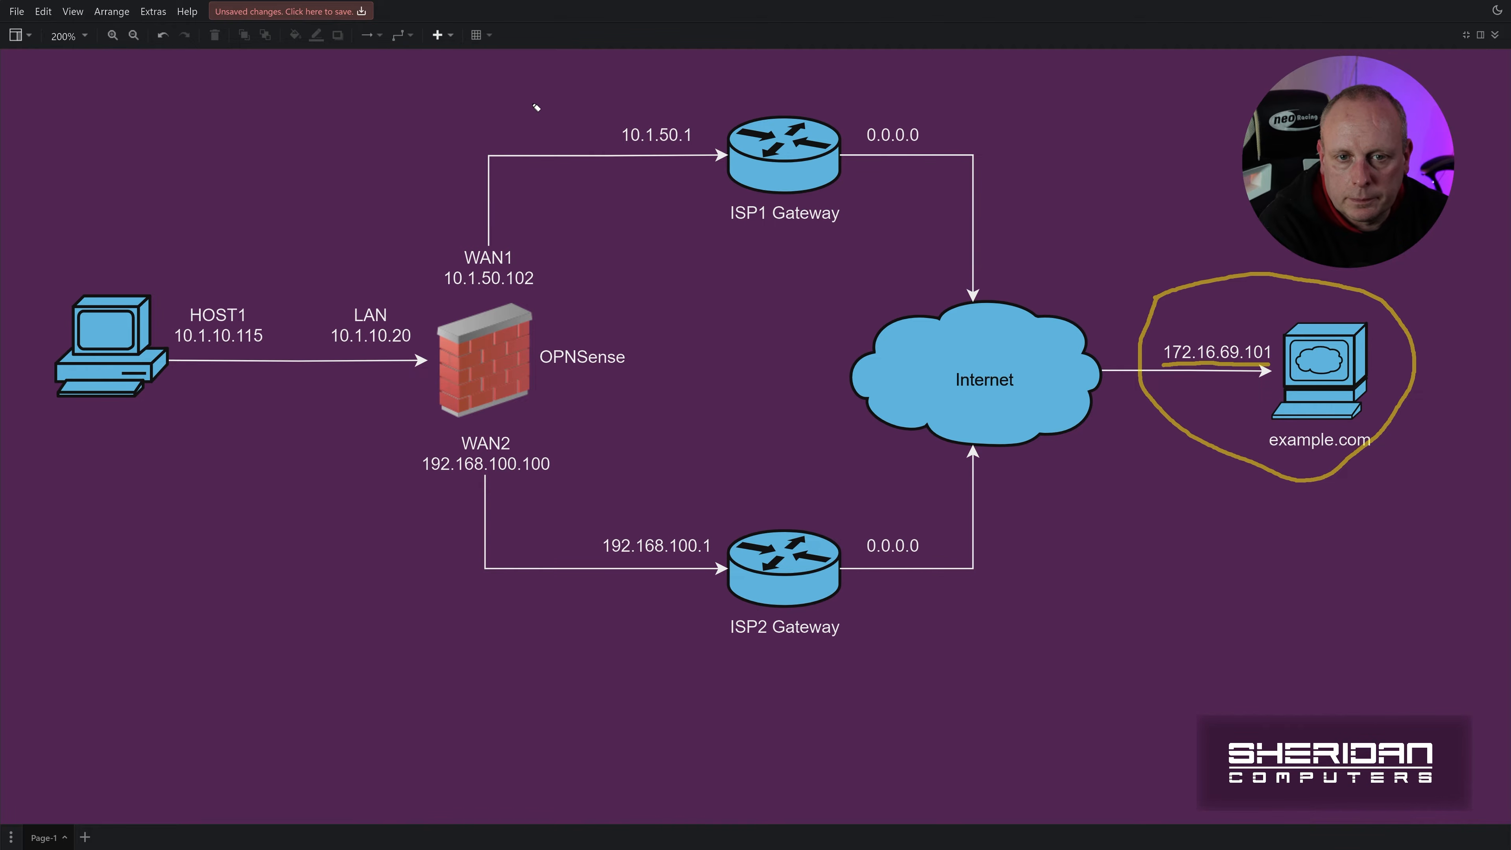
mouse_move(476, 97)
mouse_down()
mouse_move(815, 71)
mouse_move(878, 222)
mouse_move(559, 299)
mouse_move(436, 186)
mouse_move(499, 102)
mouse_up()
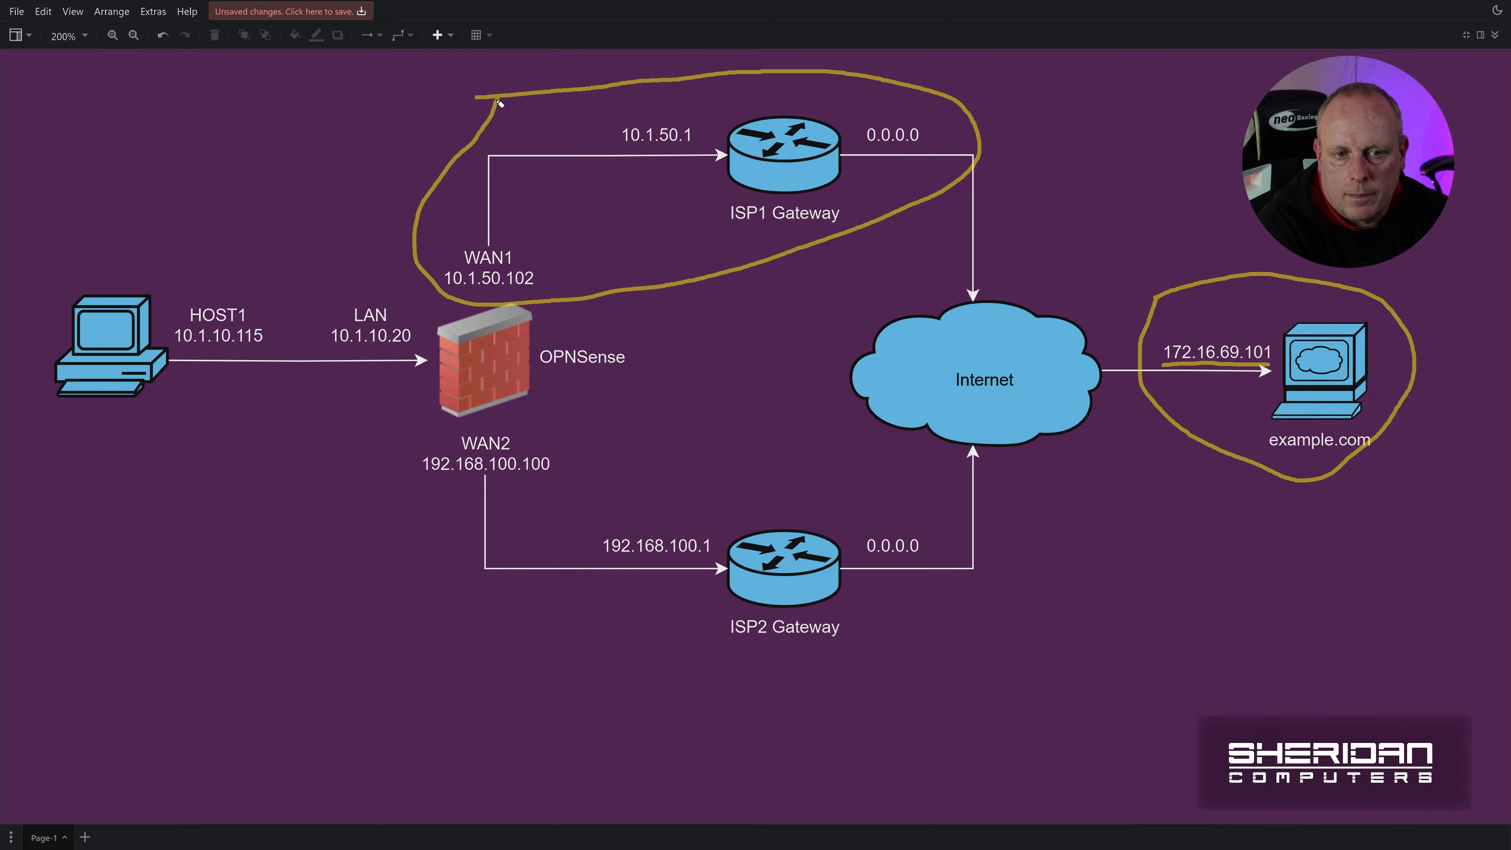
mouse_move(445, 423)
mouse_down()
mouse_move(944, 476)
mouse_move(709, 695)
mouse_move(389, 455)
mouse_move(455, 424)
mouse_up()
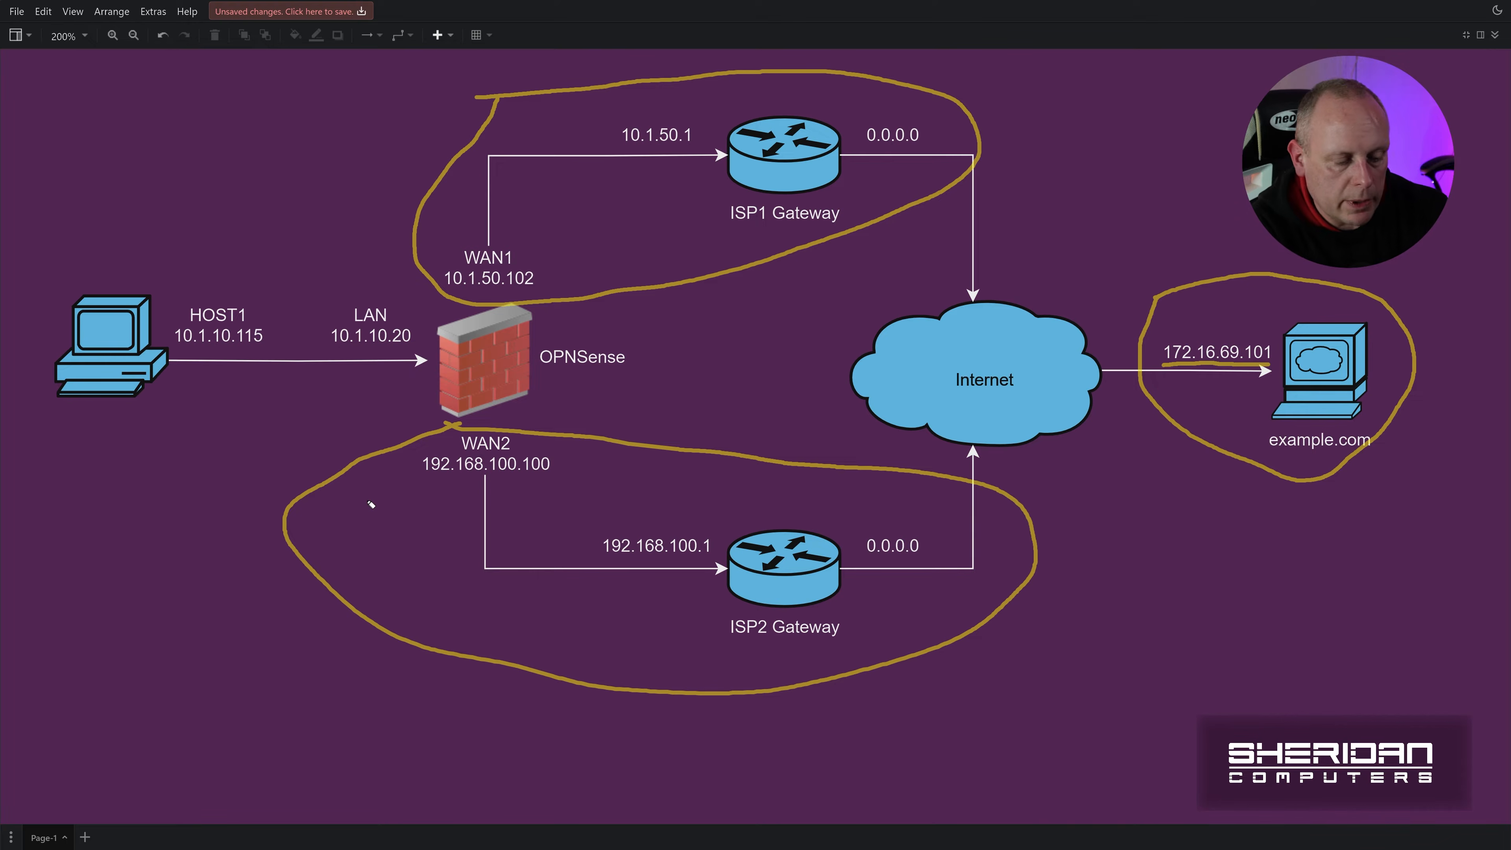
key(shift+F9)
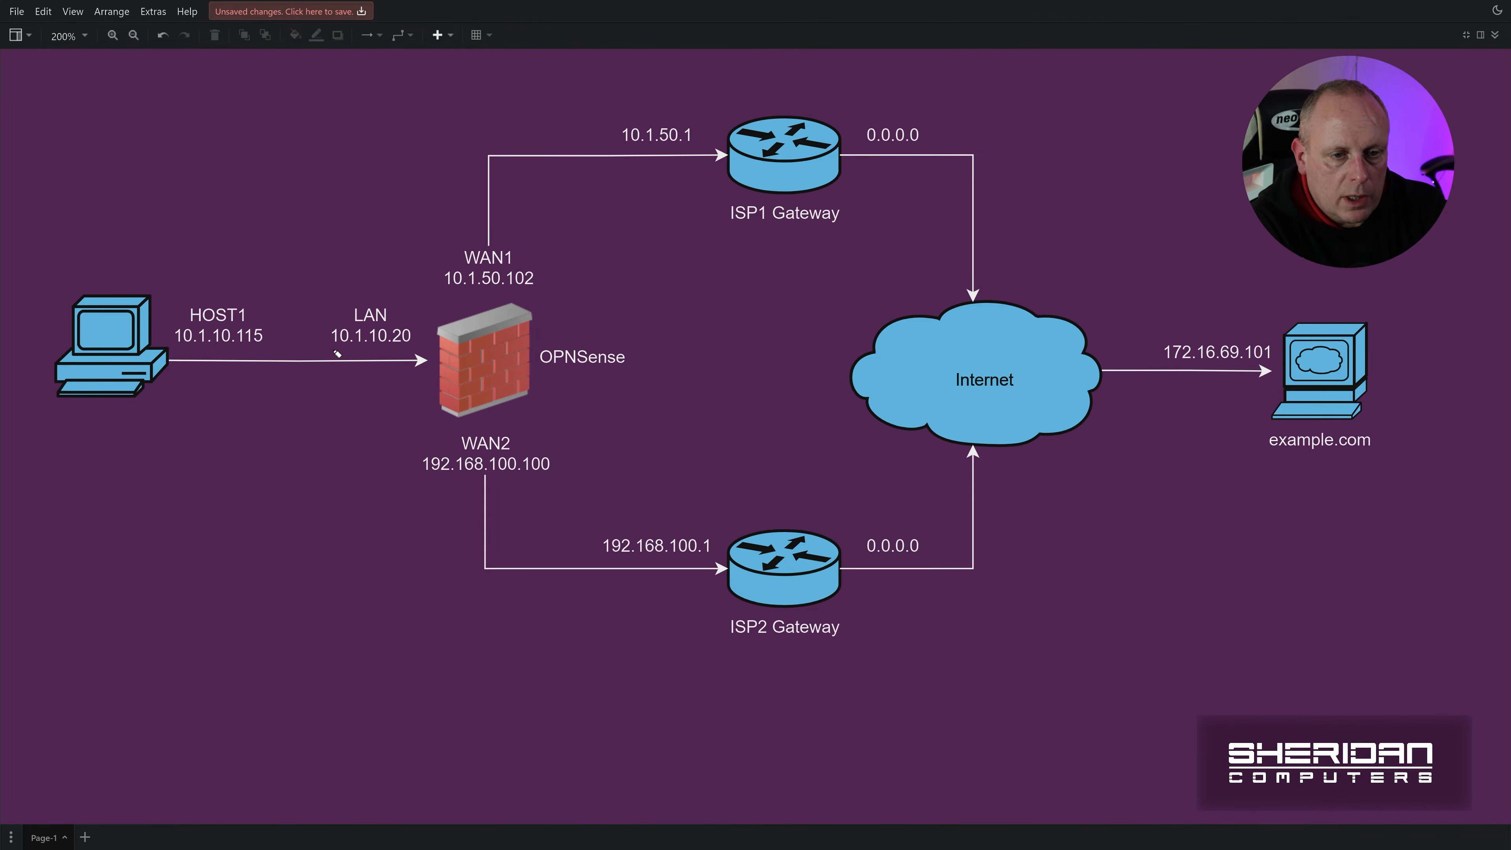
Step: Underline the LAN address 10.1.10.20, circle HOST1, and draw an arrow from HOST1 to the LAN interface before clearing the annotations
drag(332, 349, 413, 351)
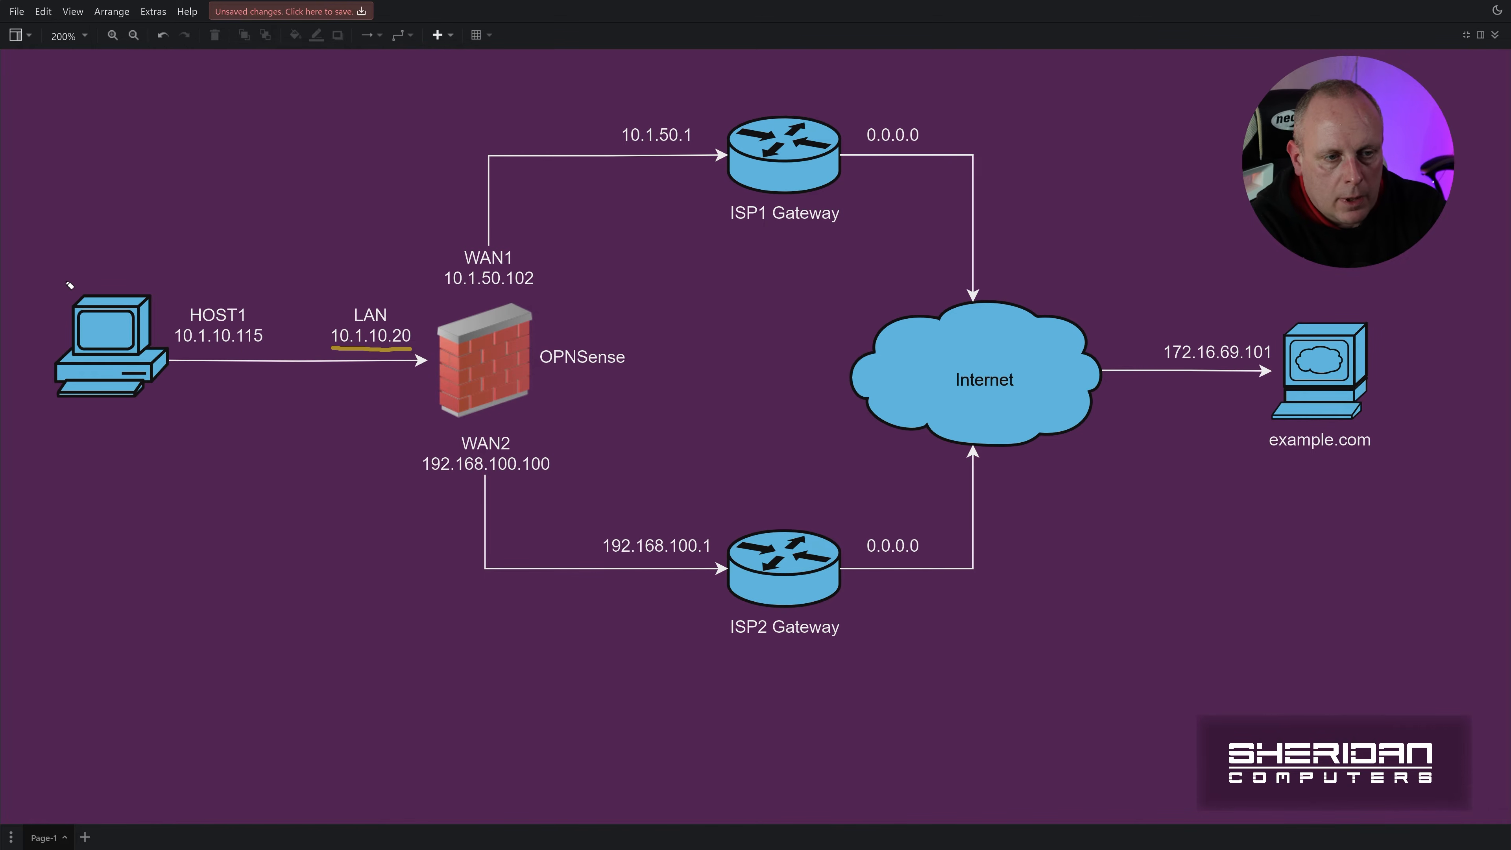
mouse_move(61, 266)
mouse_down()
mouse_move(257, 374)
mouse_move(58, 381)
mouse_move(69, 273)
mouse_up()
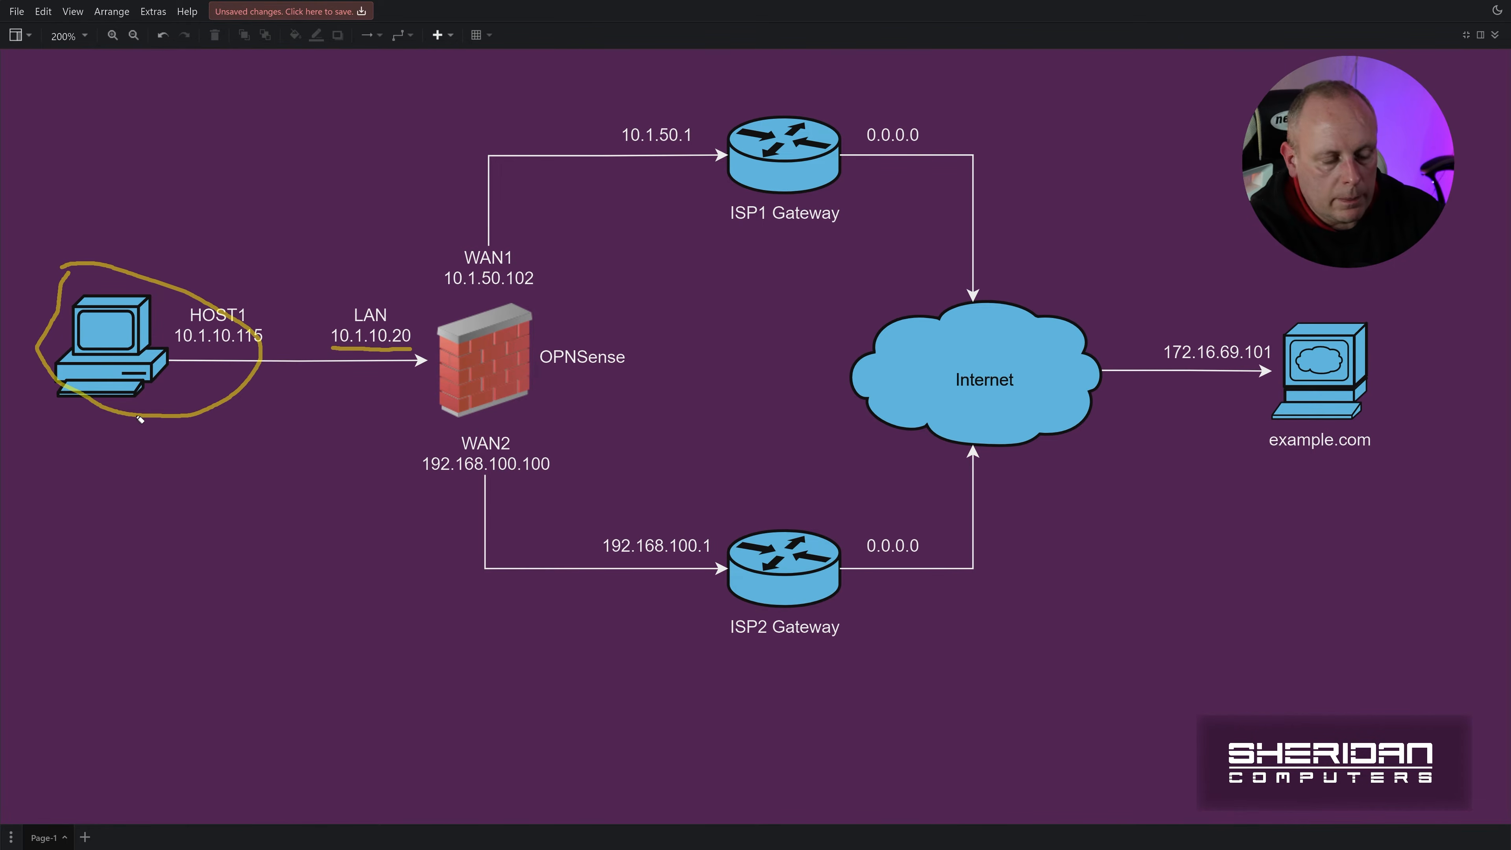
key(a)
drag(191, 356, 334, 344)
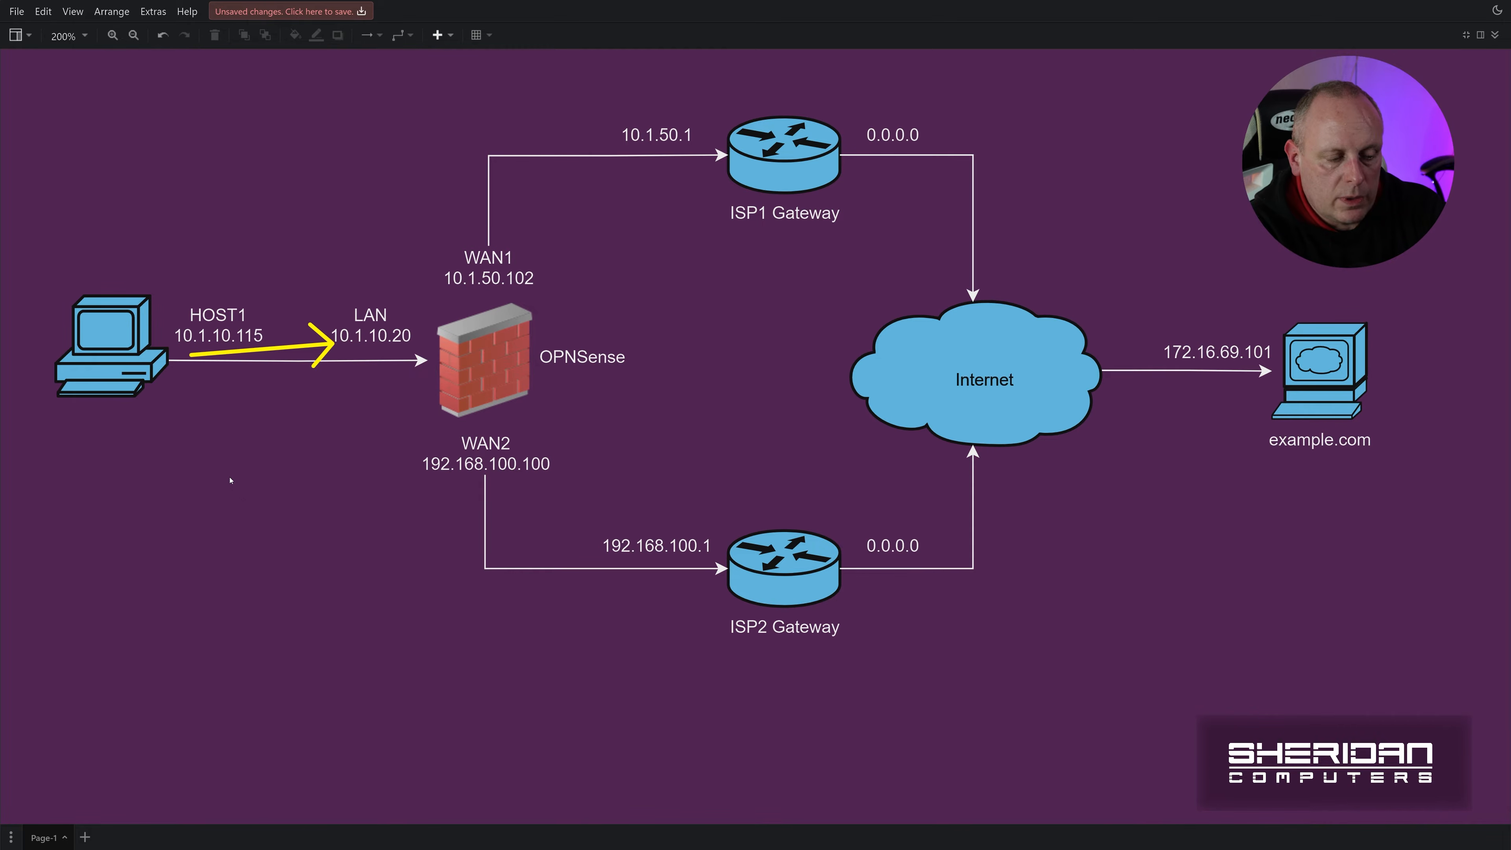
key(Escape)
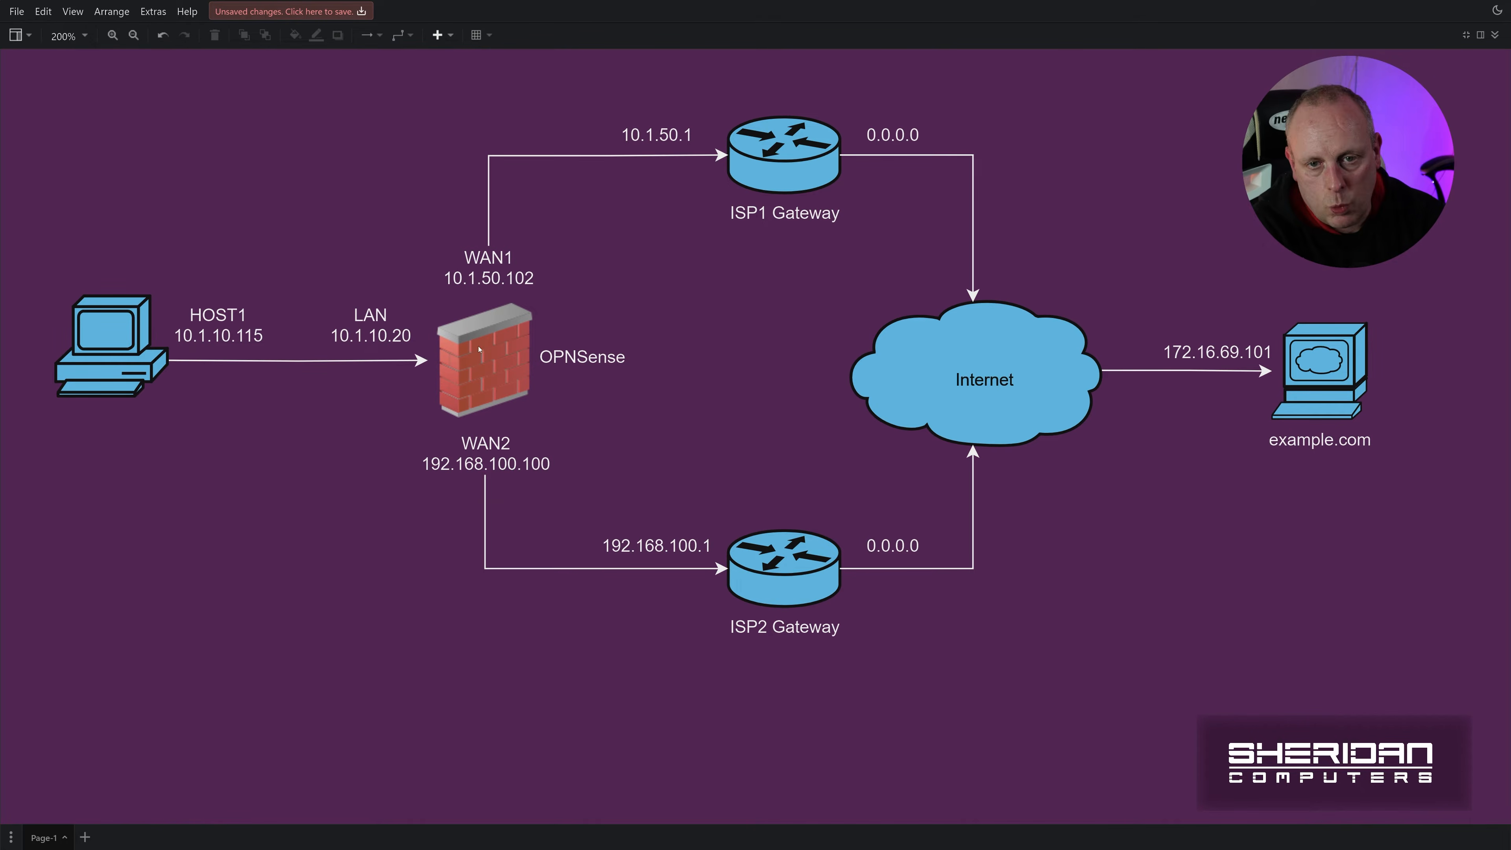
Step: Draw an arrow from WAN1 to the ISP1 Gateway, clear it, and draw another from the firewall to the ISP2 Gateway
drag(510, 287, 740, 198)
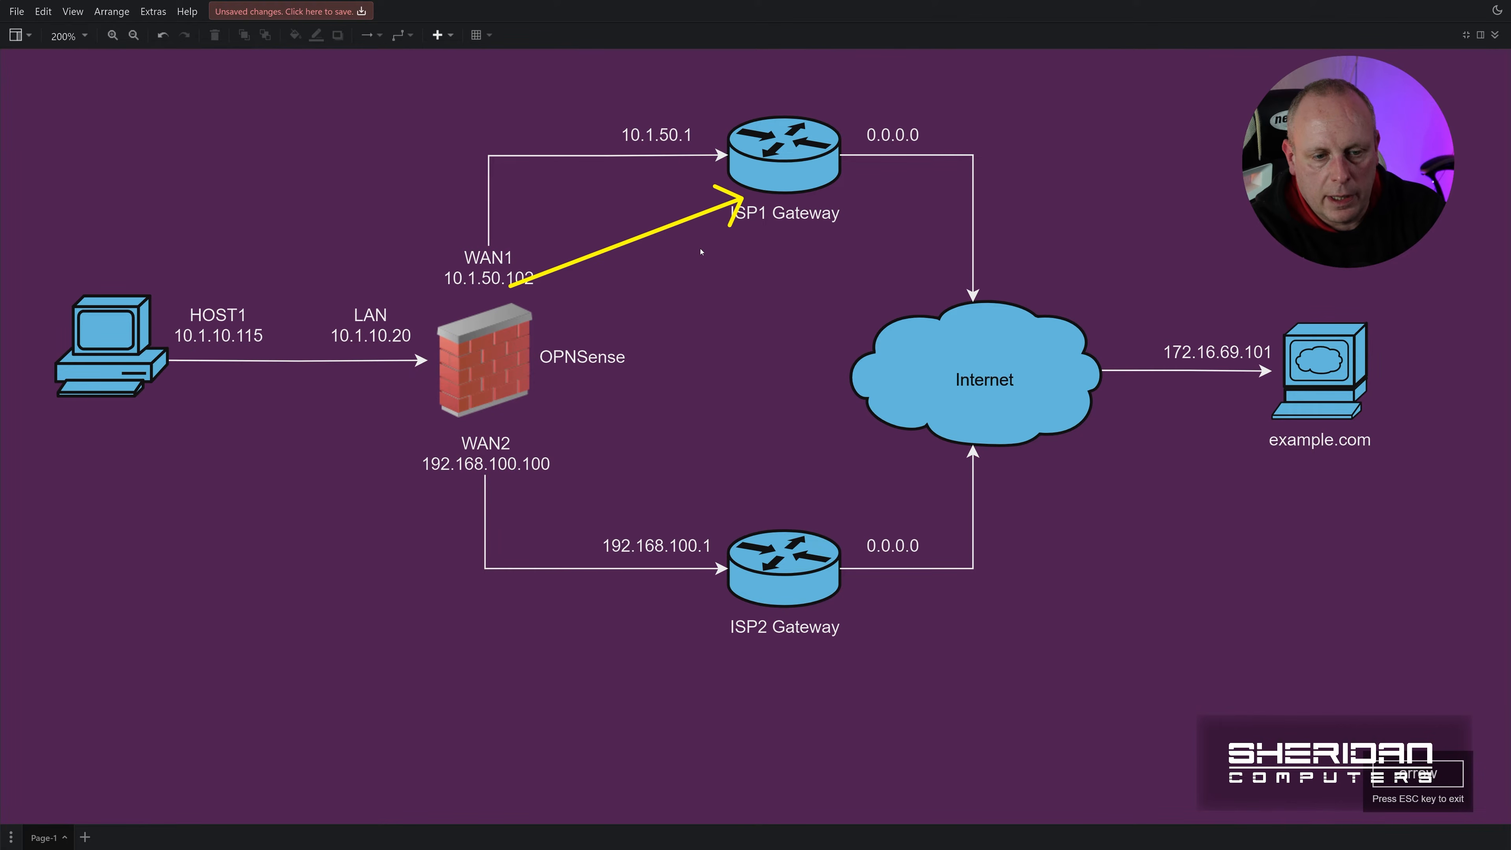
key(Escape)
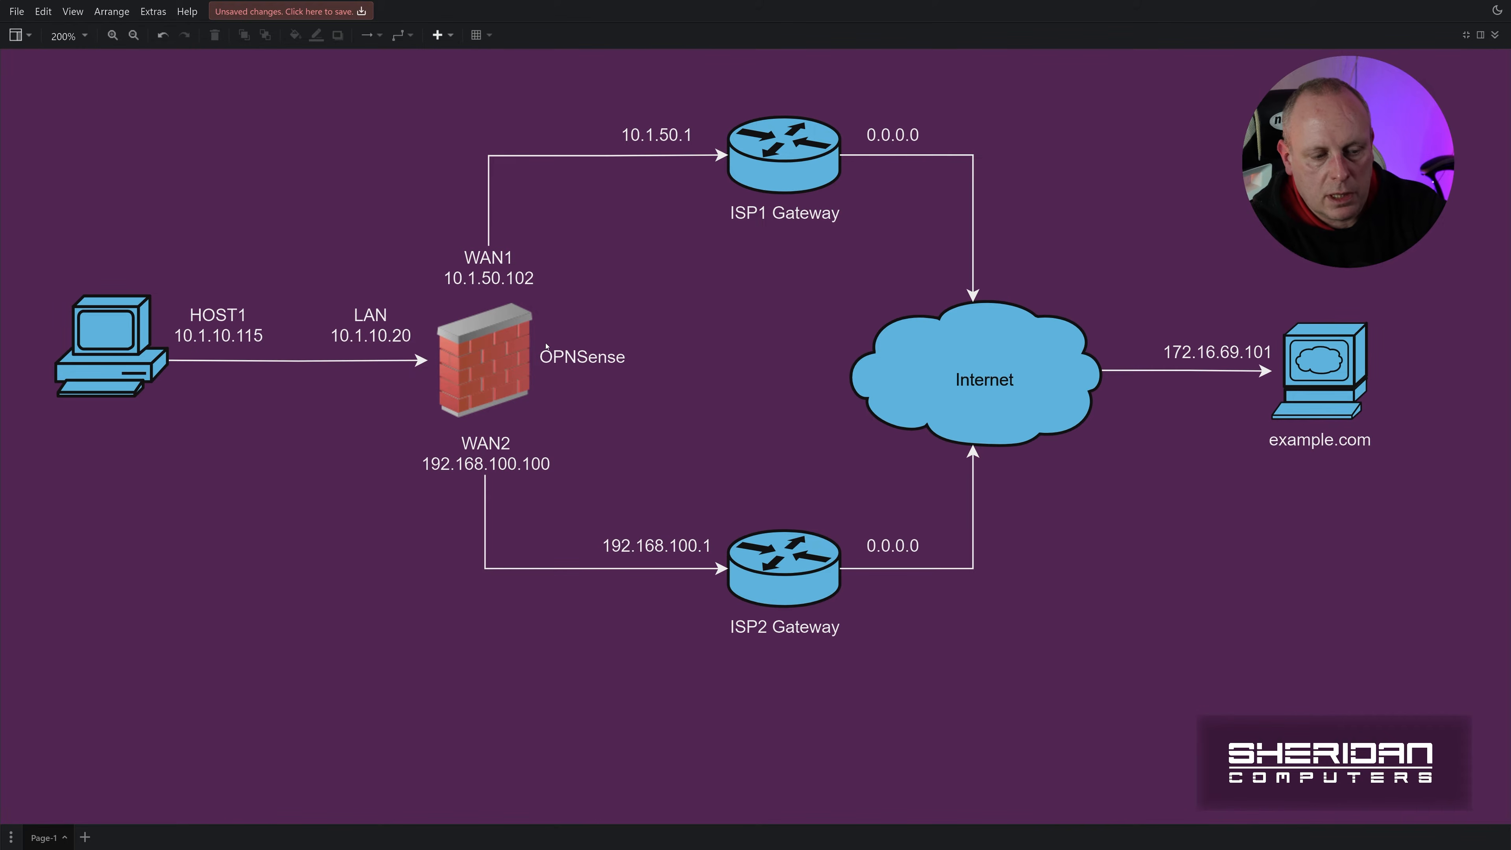
drag(547, 346, 730, 514)
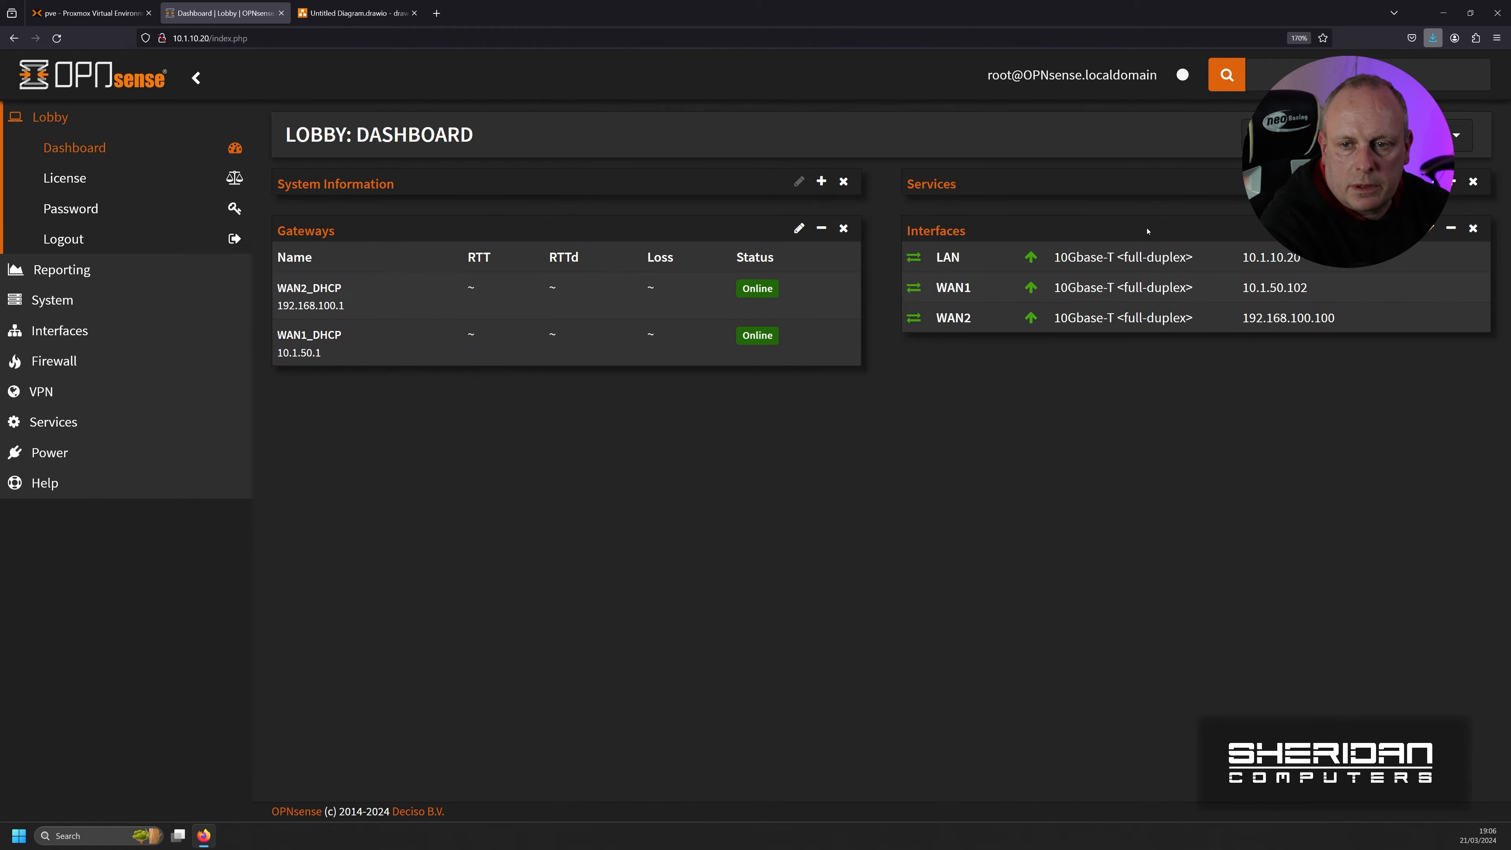
Step: Move the Interfaces widget below Gateways on the OPNsense dashboard and compare its addresses with the network diagram
drag(688, 383, 330, 388)
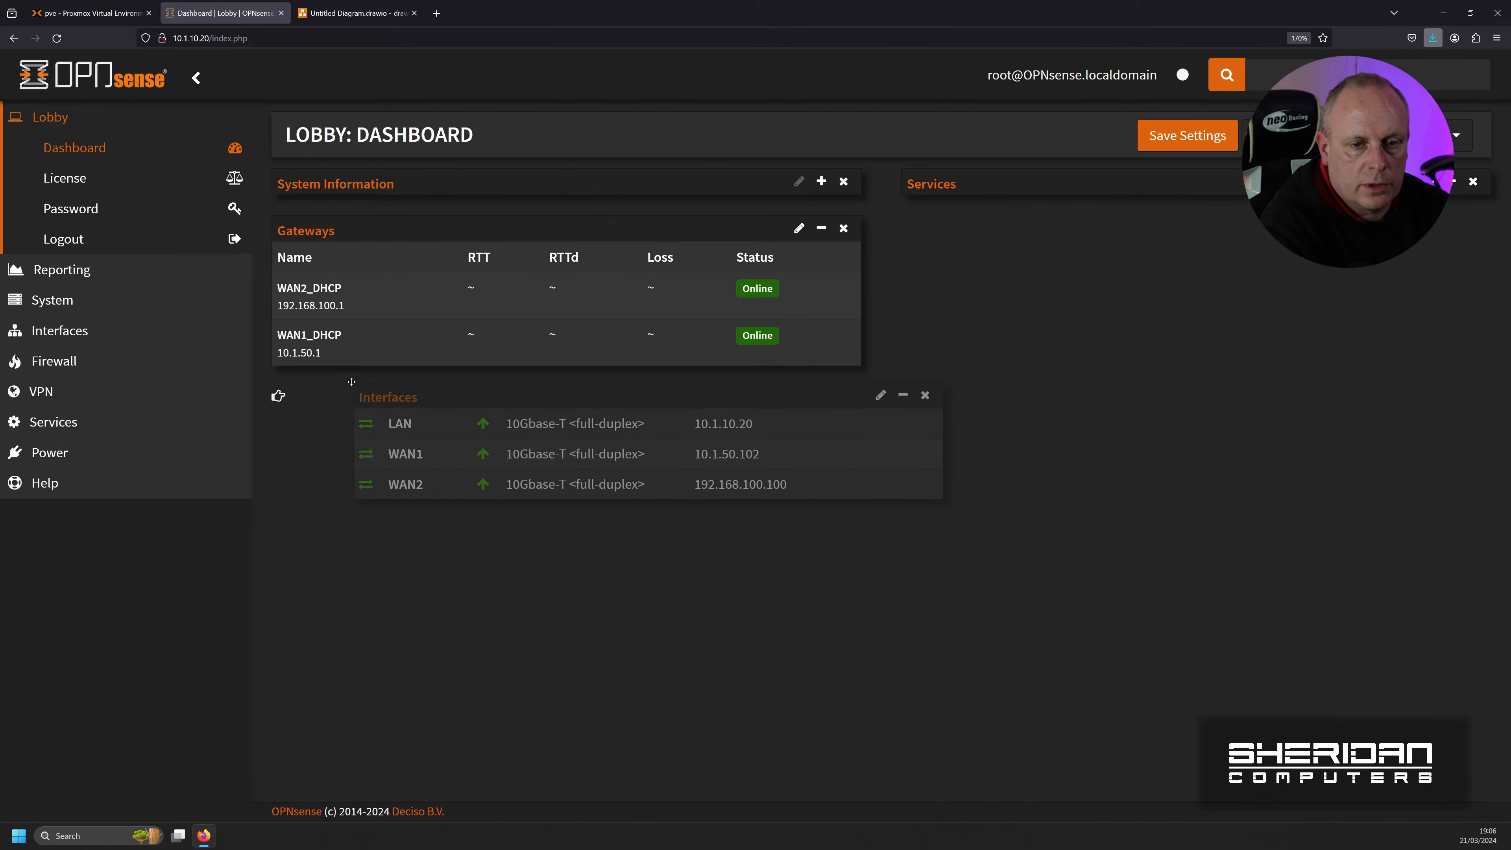
key(ctrl+plus)
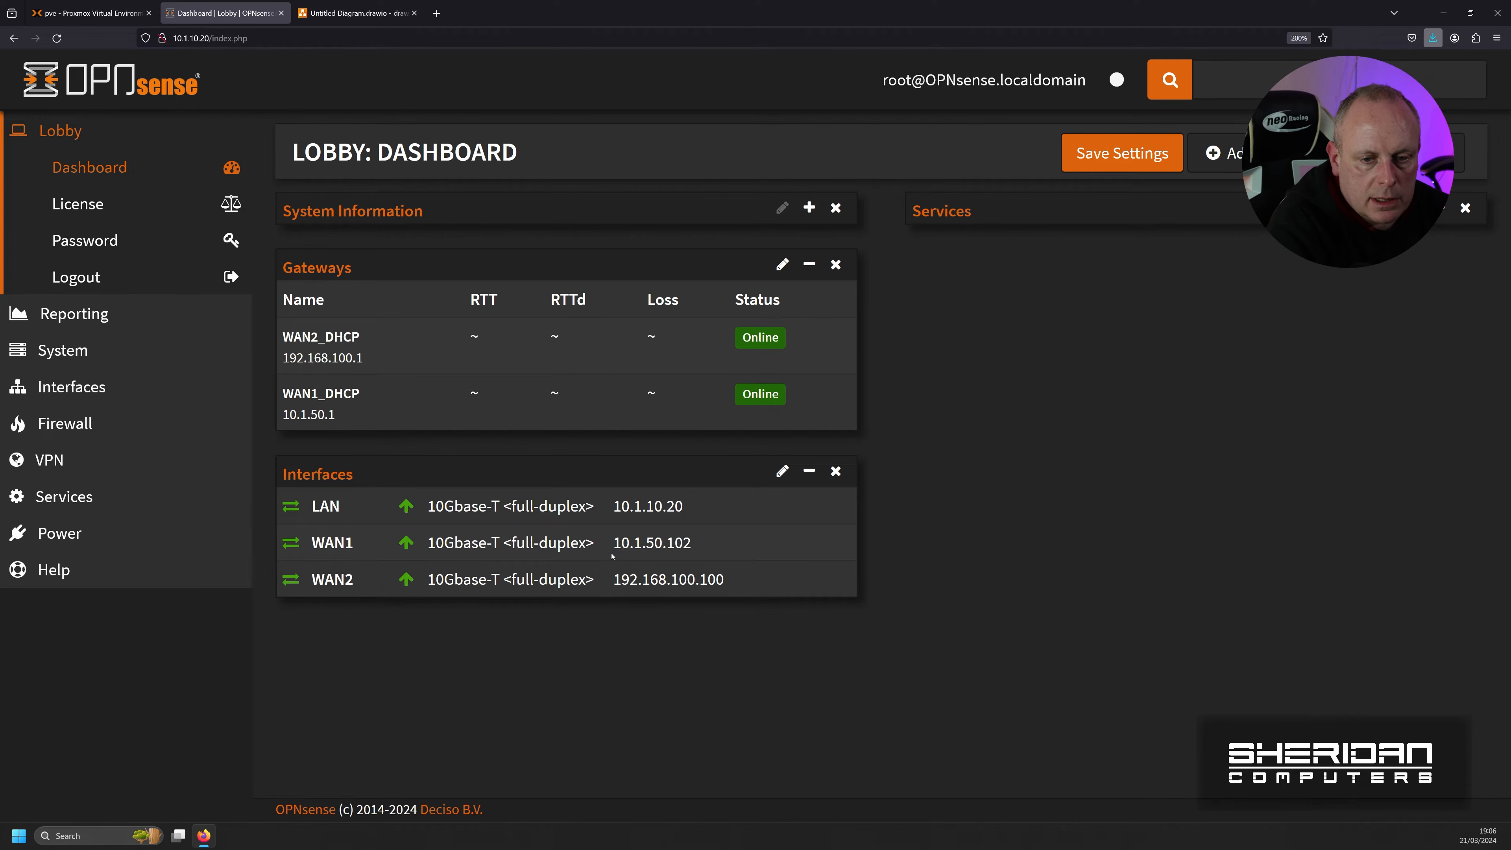
click(357, 13)
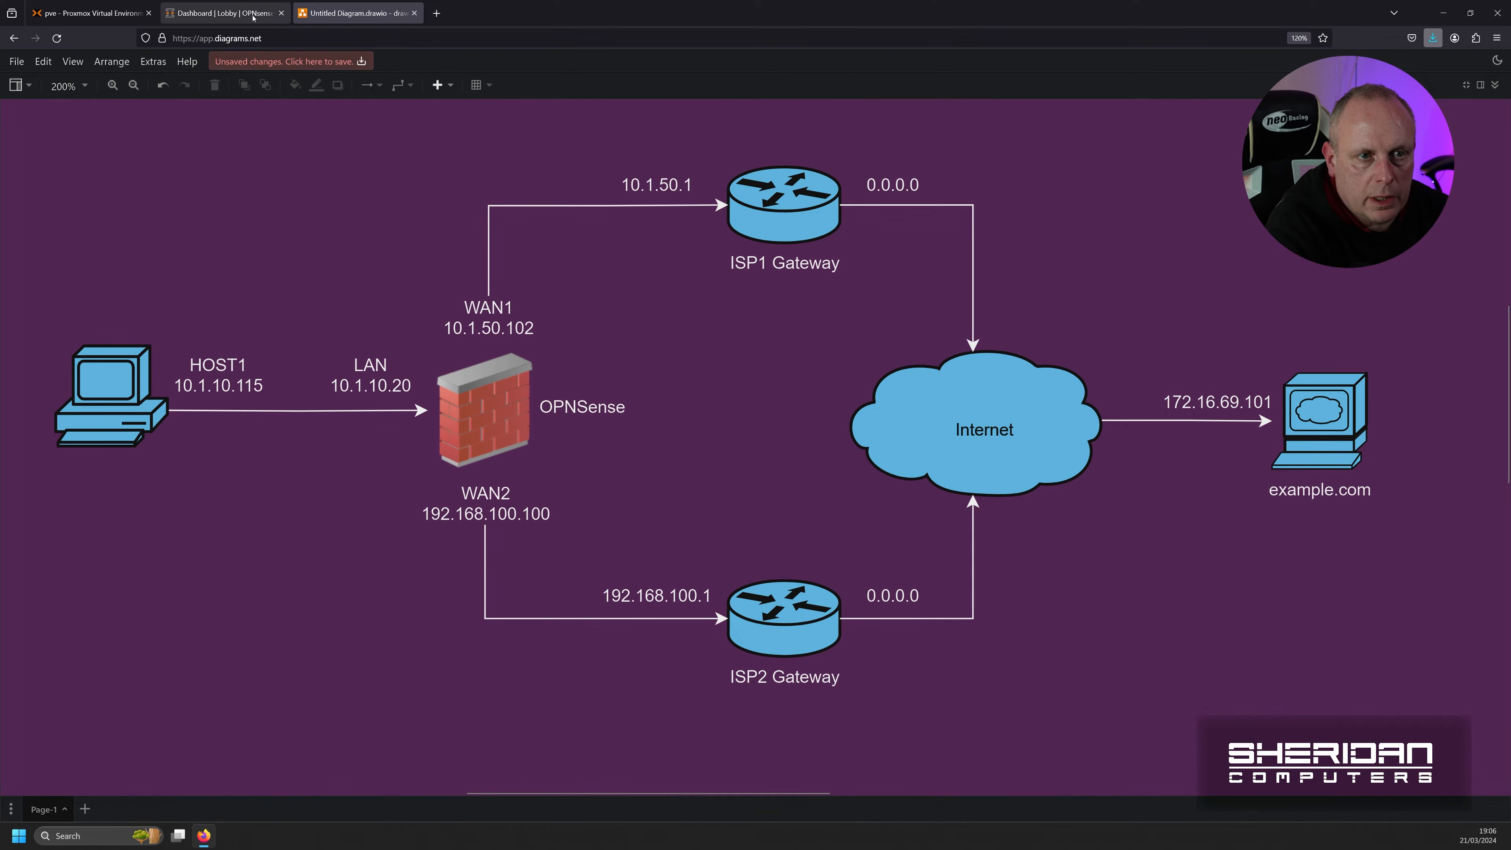
click(221, 13)
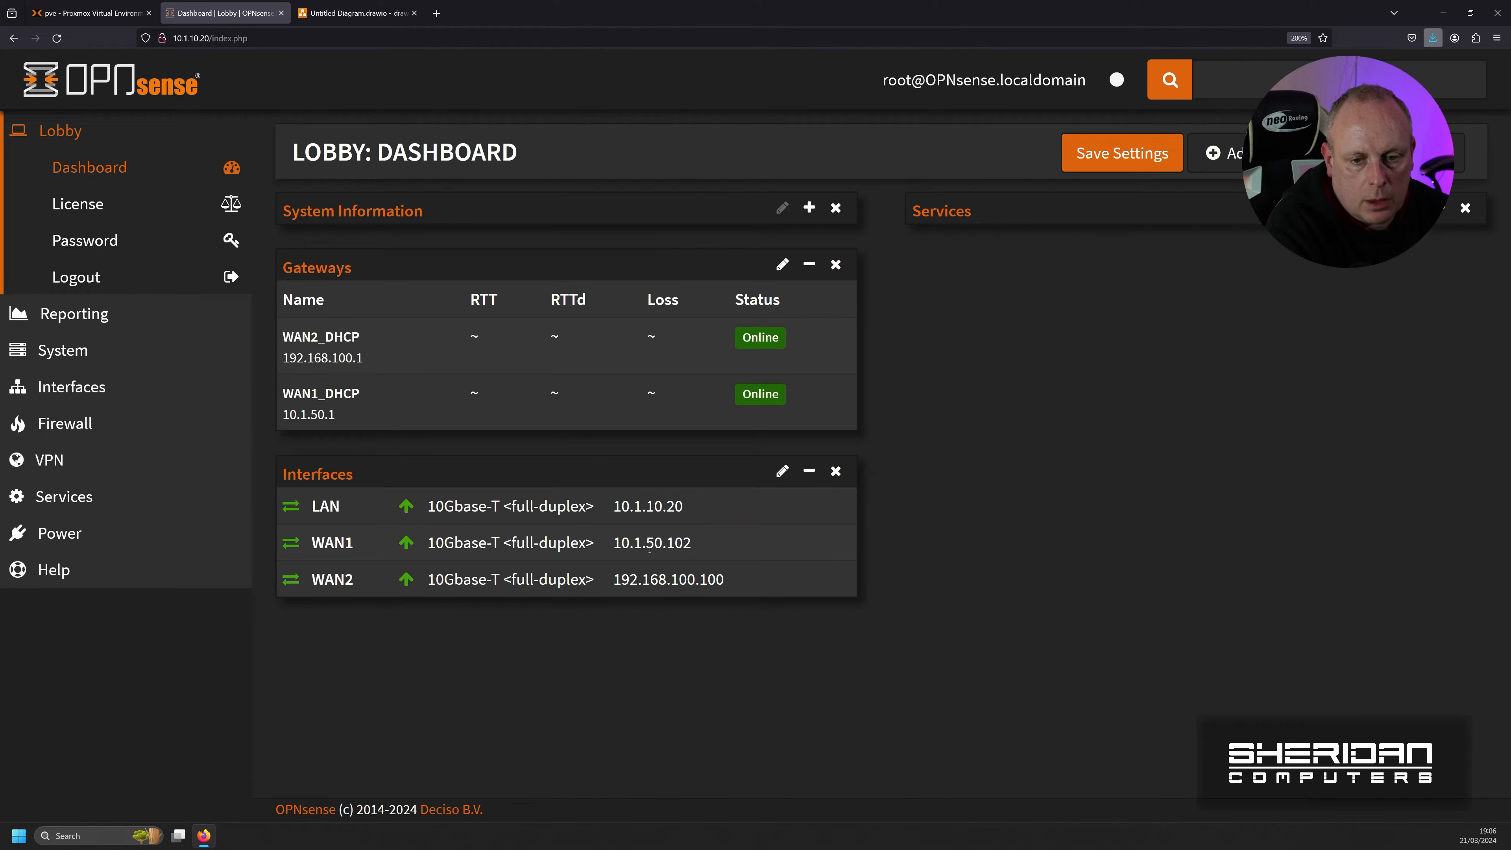
Step: Compare the WAN1 and WAN2 interface addresses on the OPNsense dashboard with those on the network diagram
click(357, 13)
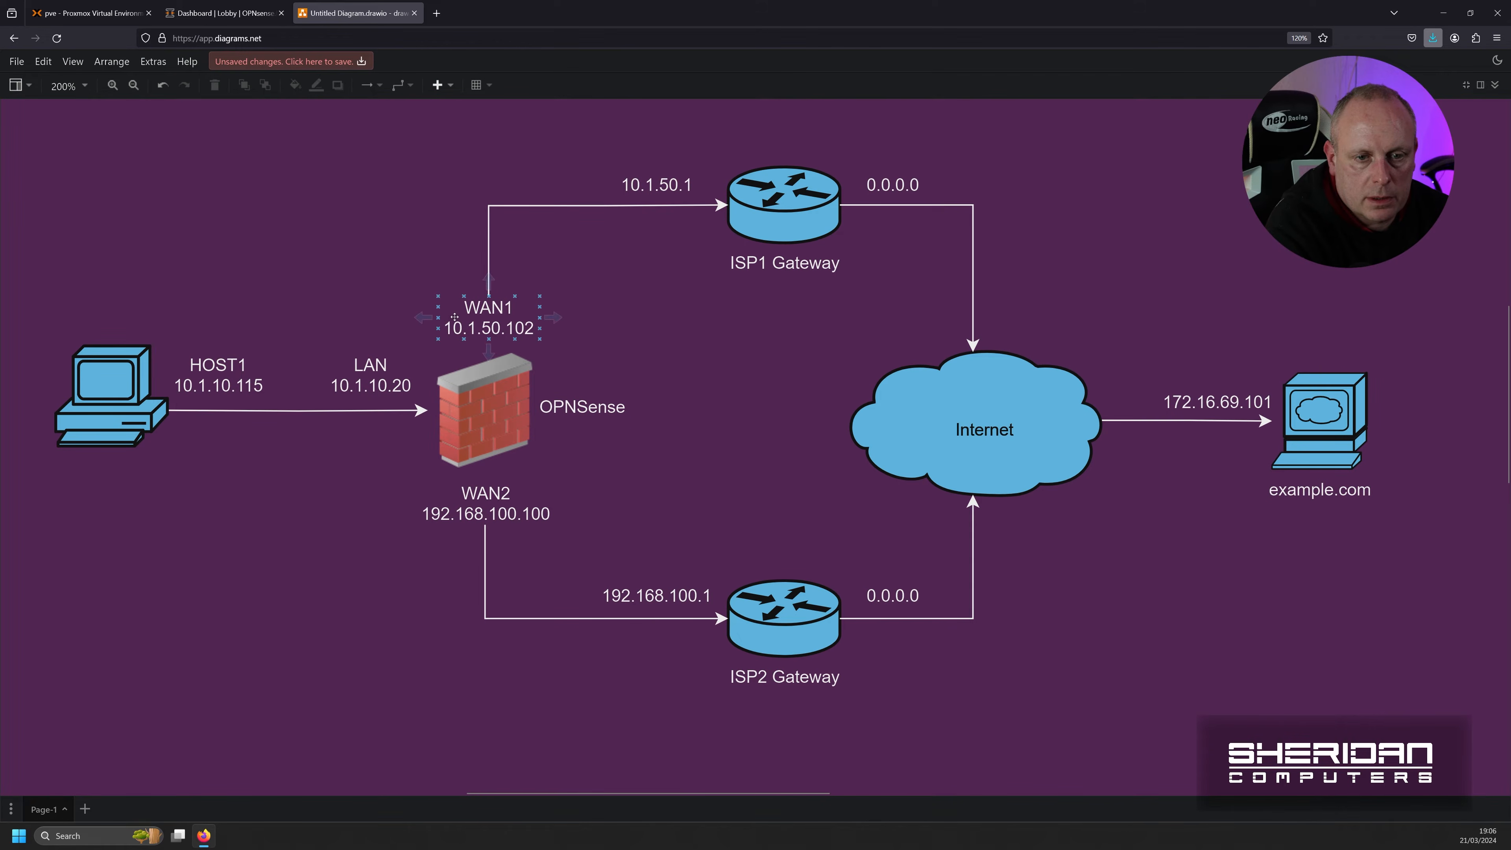
click(262, 13)
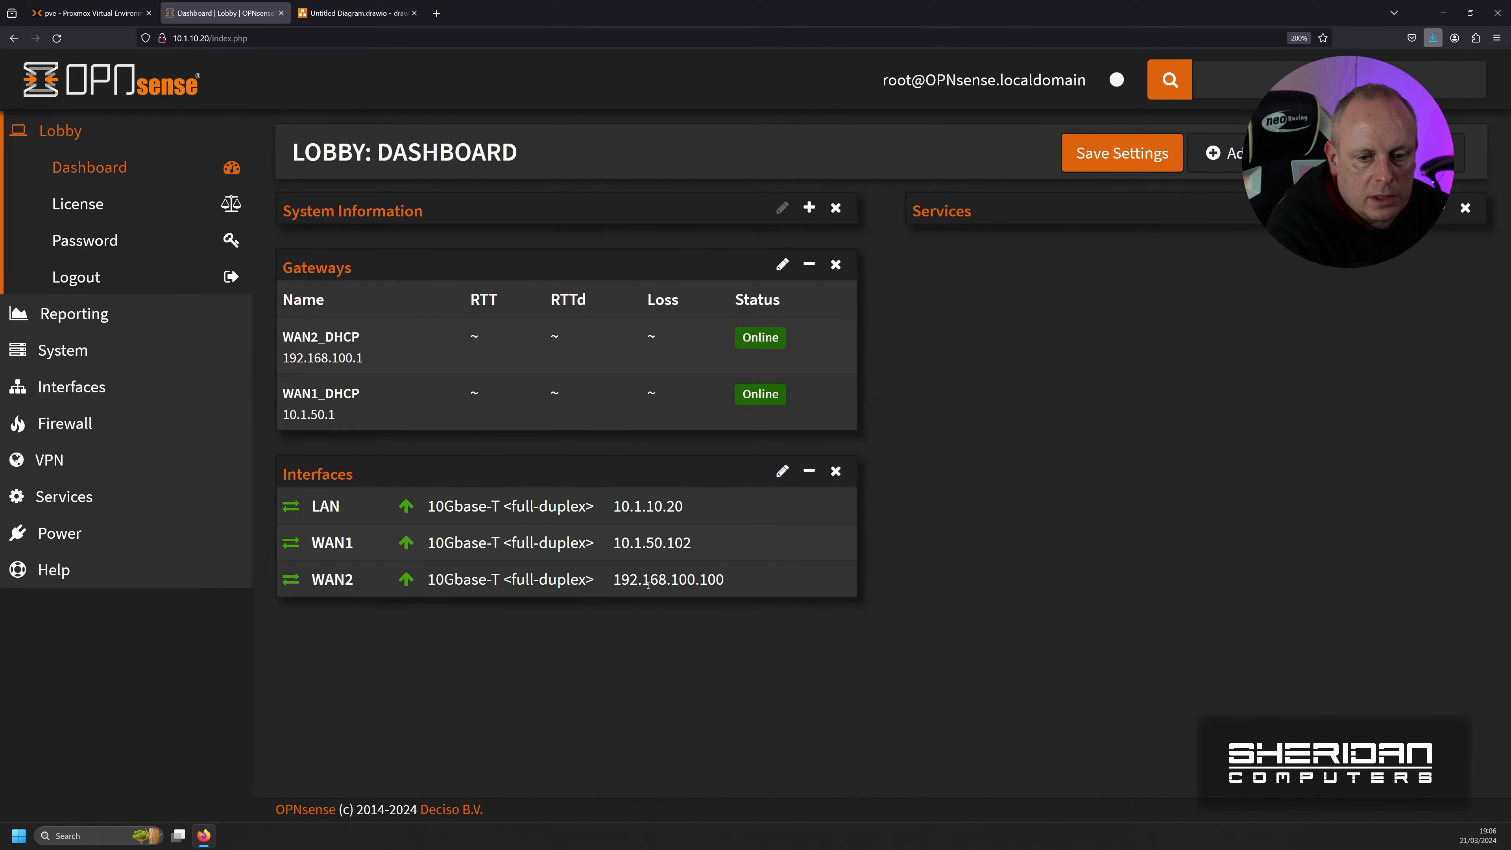
click(357, 13)
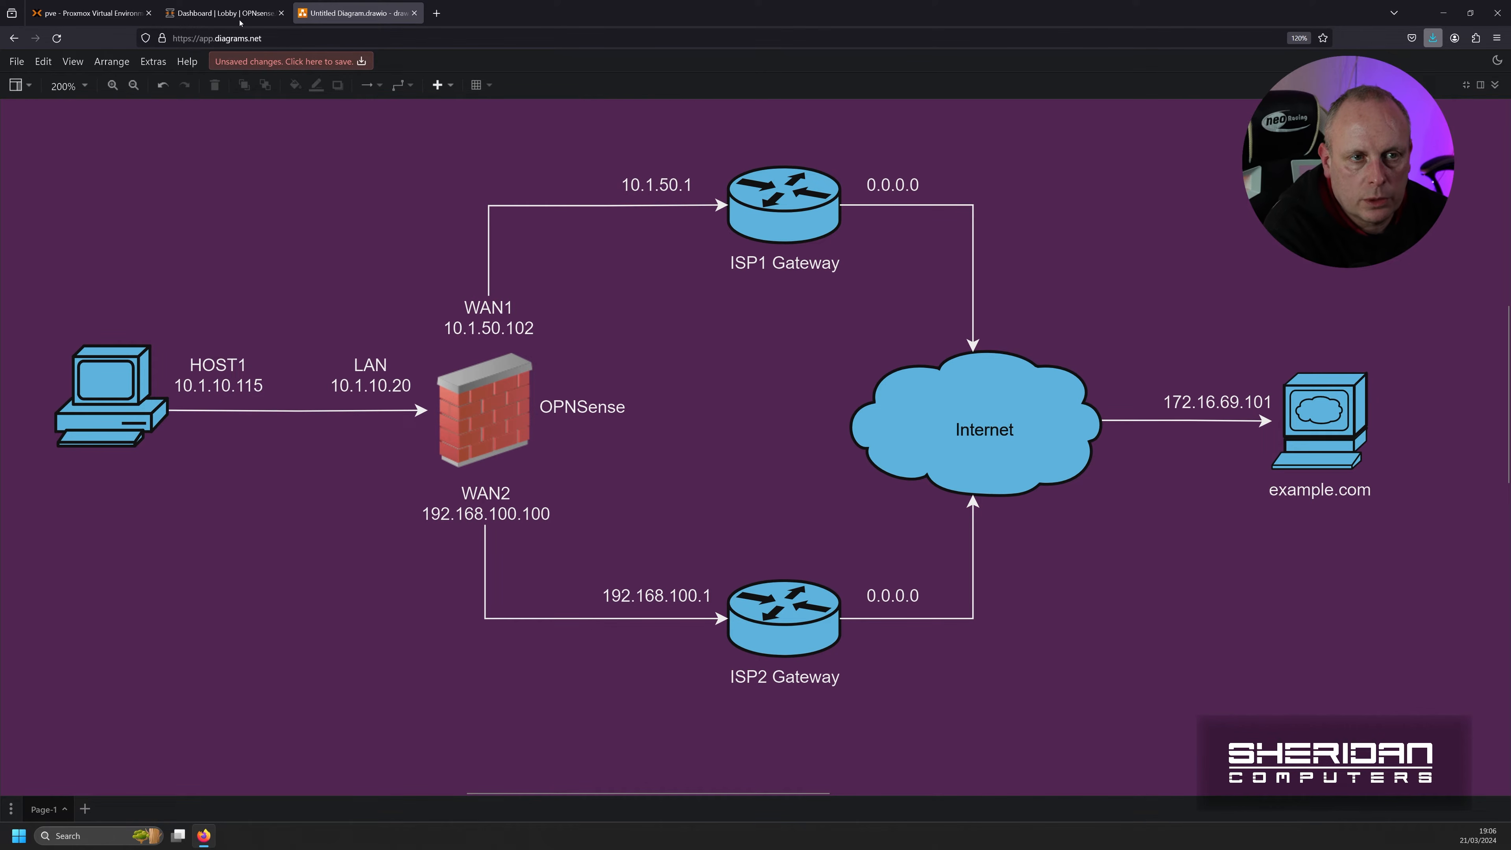
Step: Highlight the WAN2_DHCP and WAN1_DHCP gateway addresses on the dashboard and compare each with its ISP gateway on the network diagram
click(221, 11)
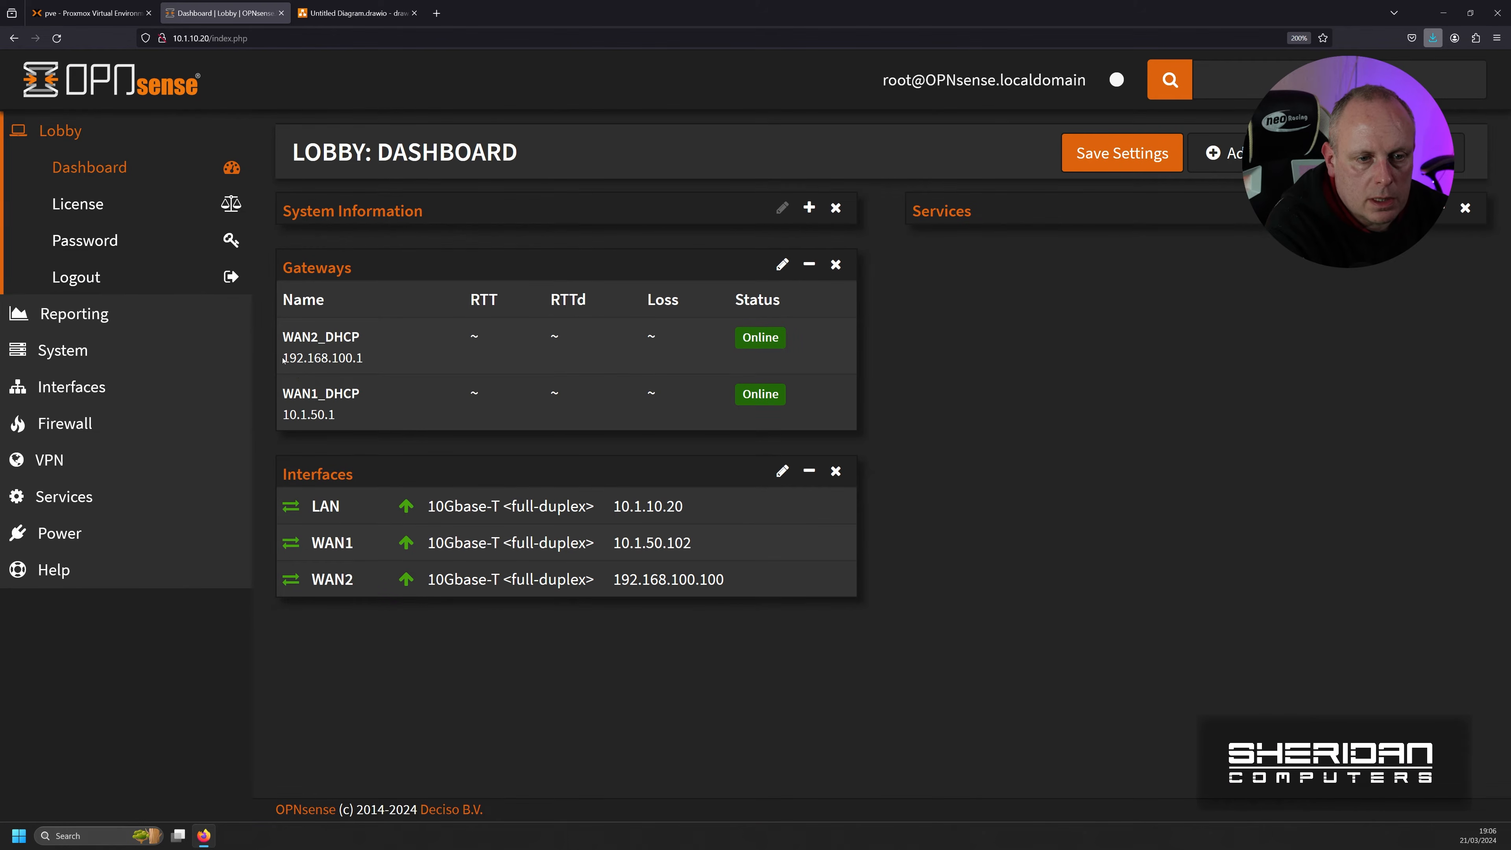
drag(283, 360, 376, 364)
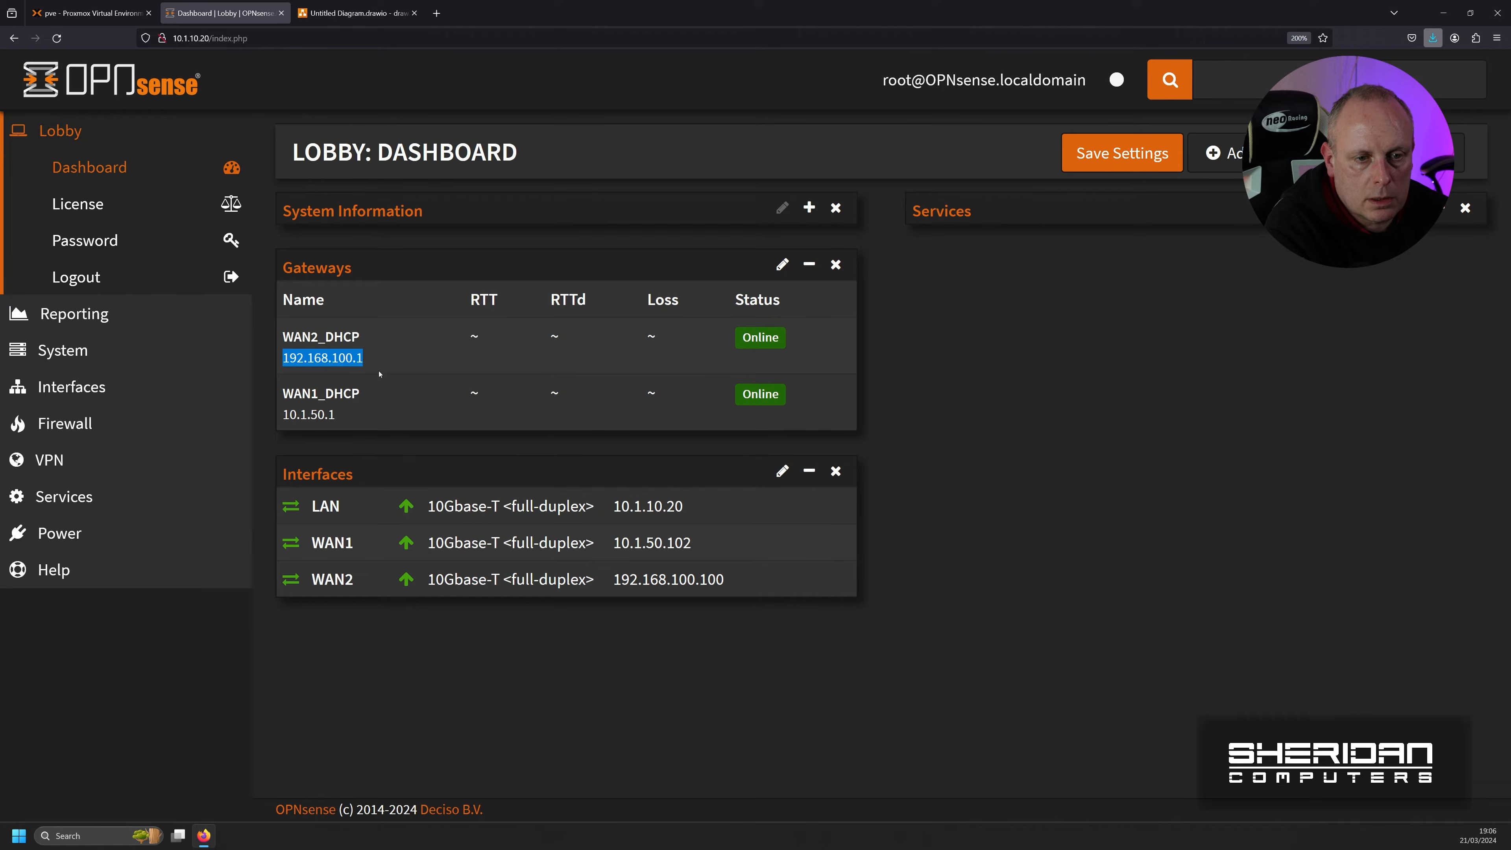
click(355, 13)
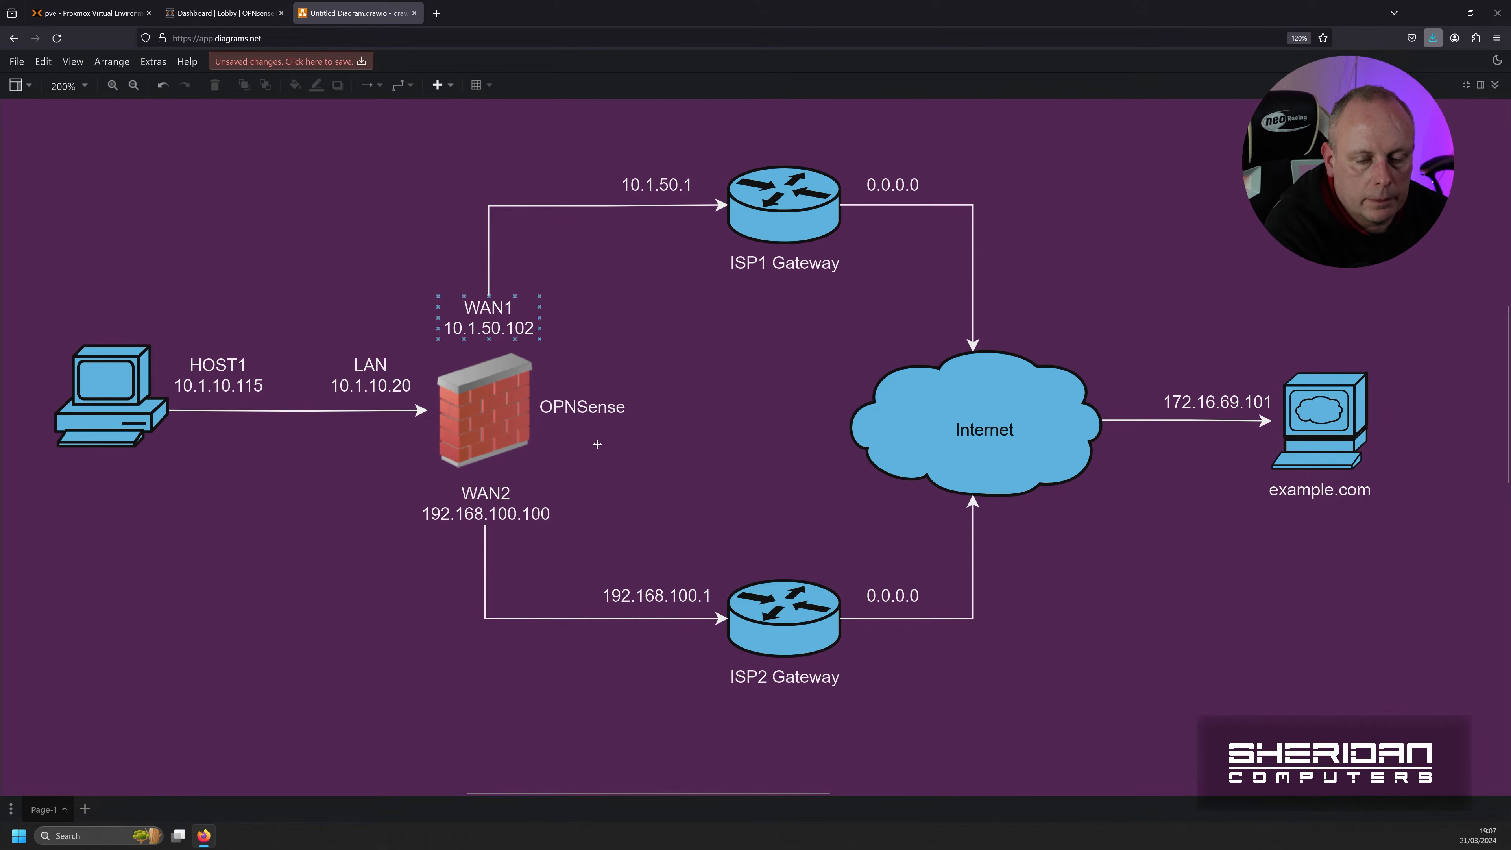
click(229, 13)
drag(279, 417, 343, 418)
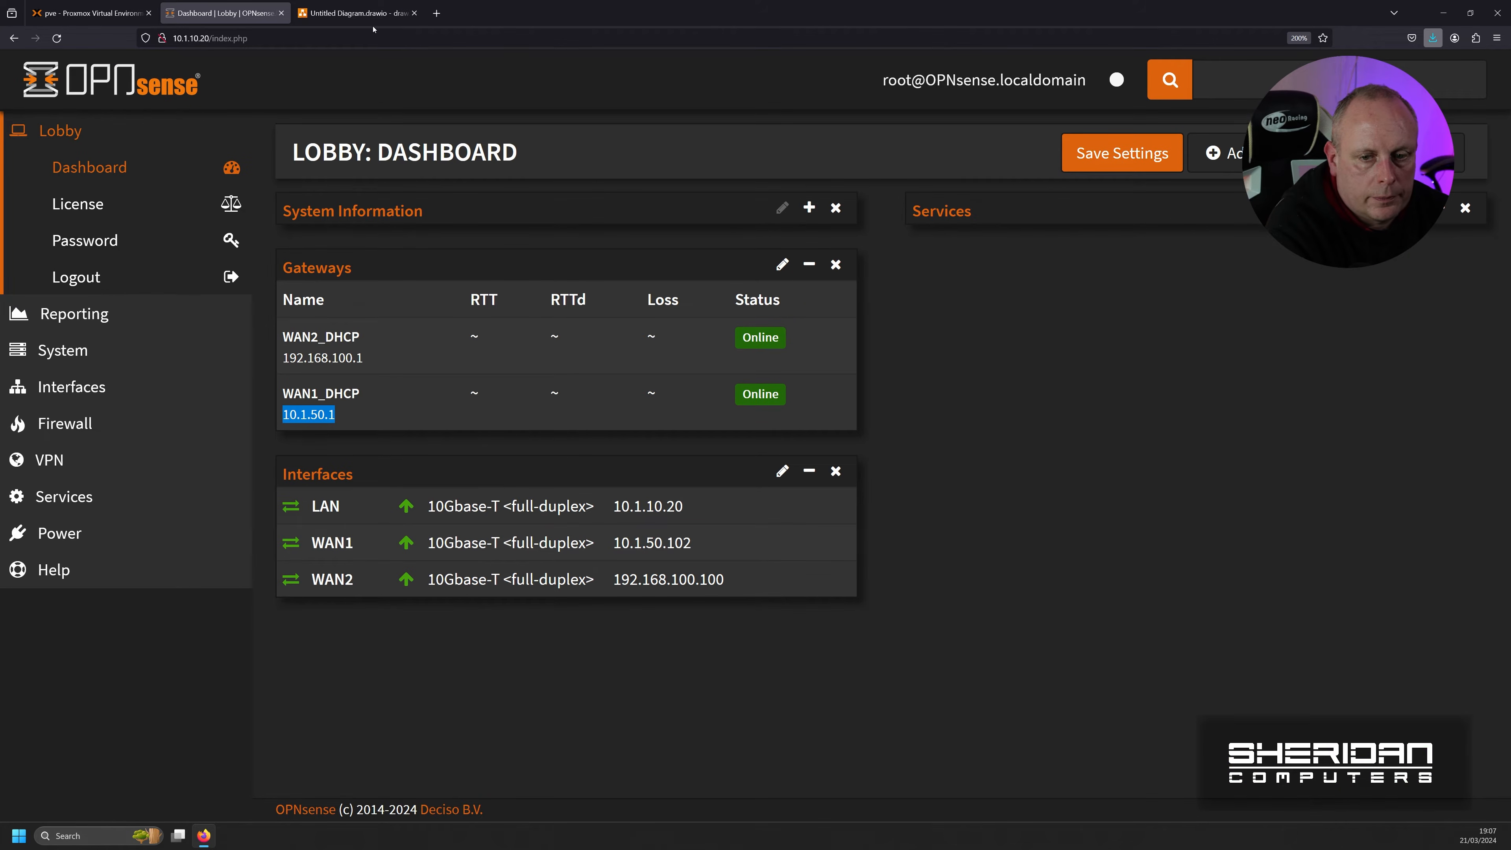
click(369, 13)
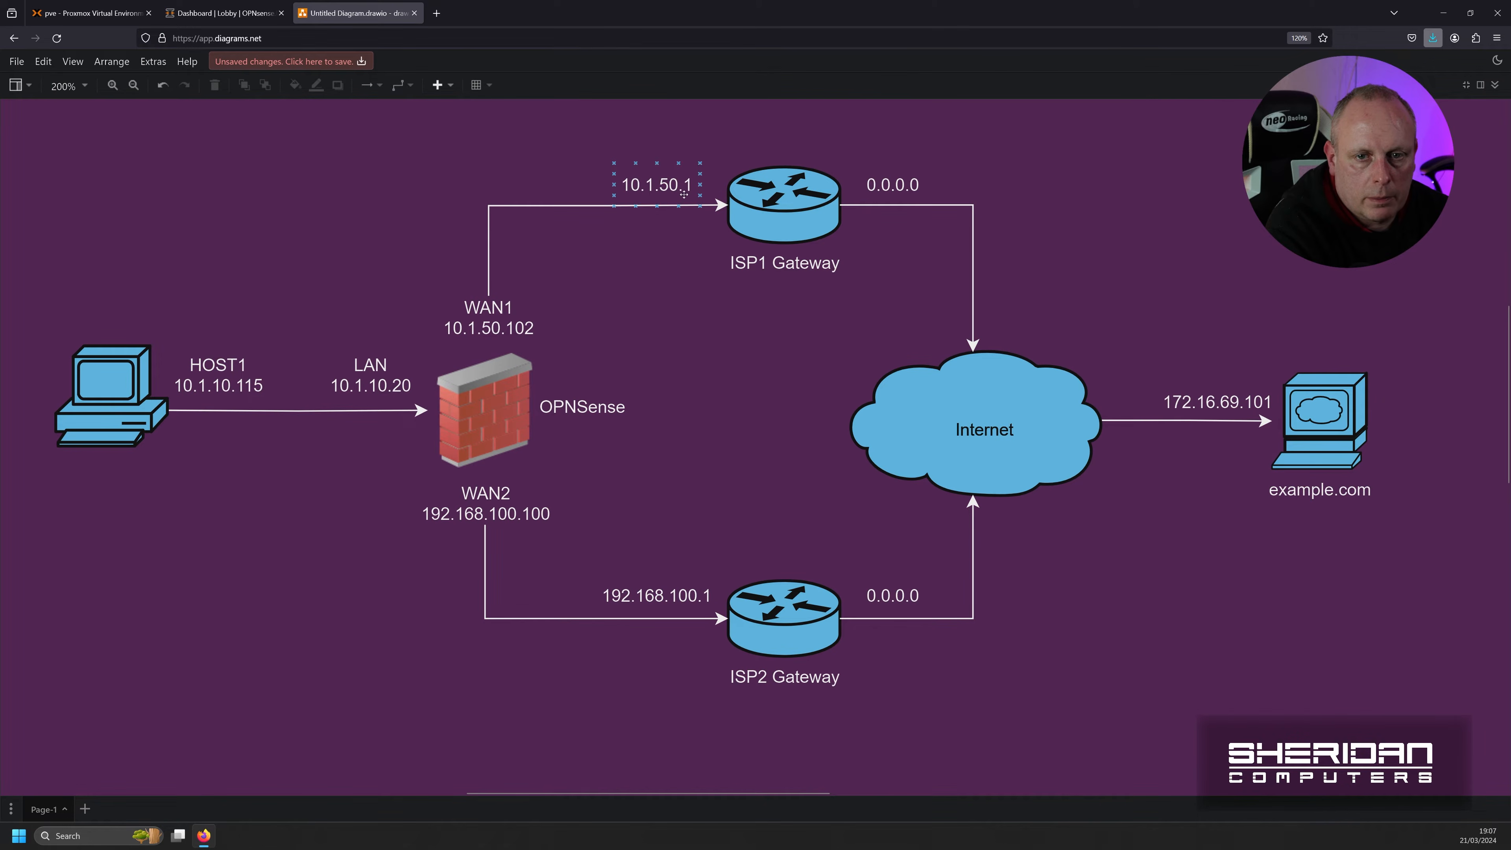
click(449, 140)
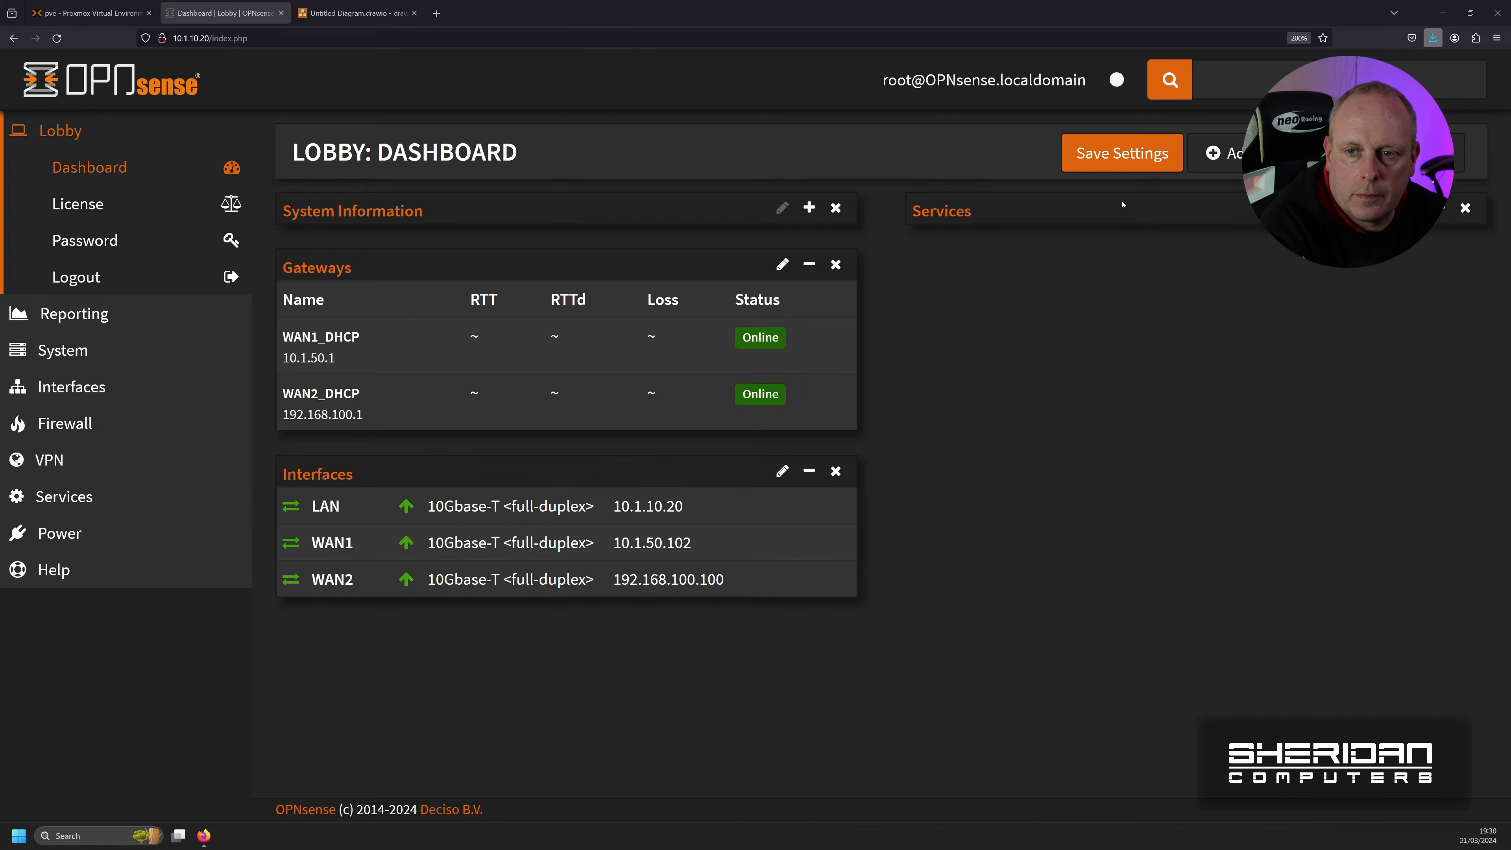
Step: Save the dashboard layout and open the general system settings
click(1084, 155)
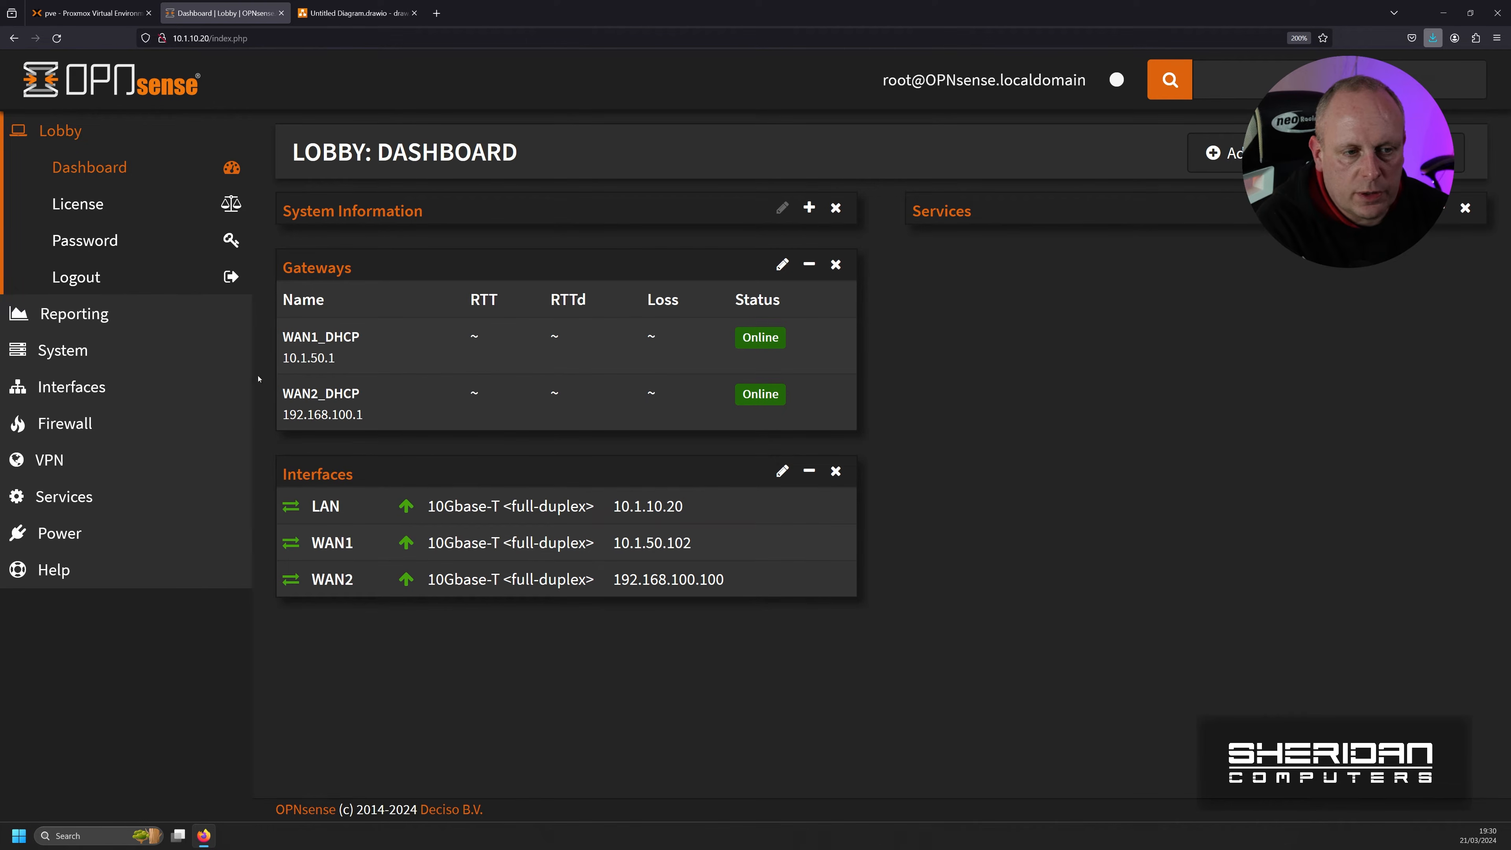
click(198, 358)
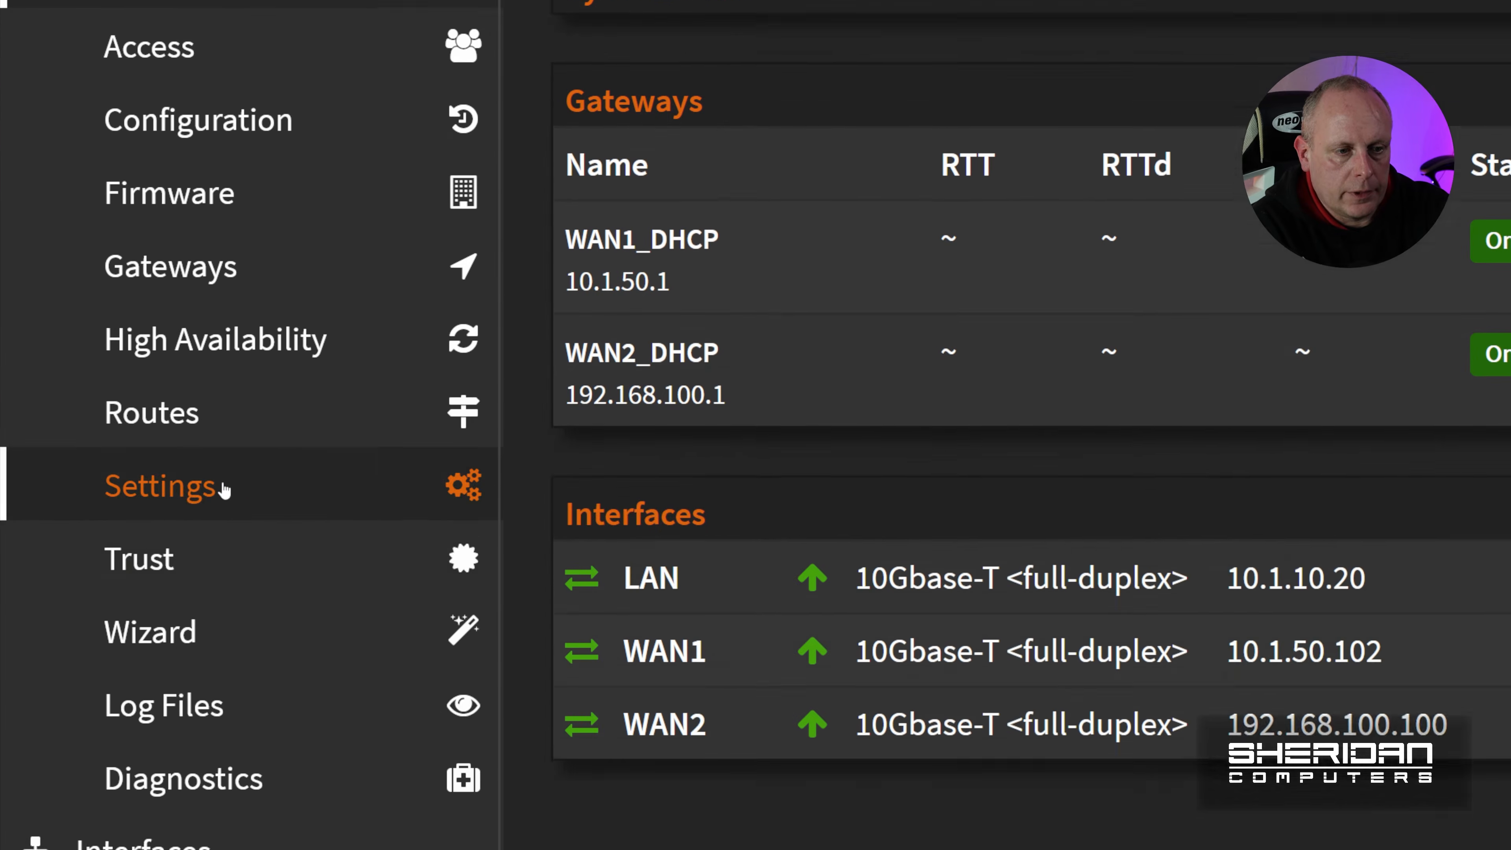
click(222, 436)
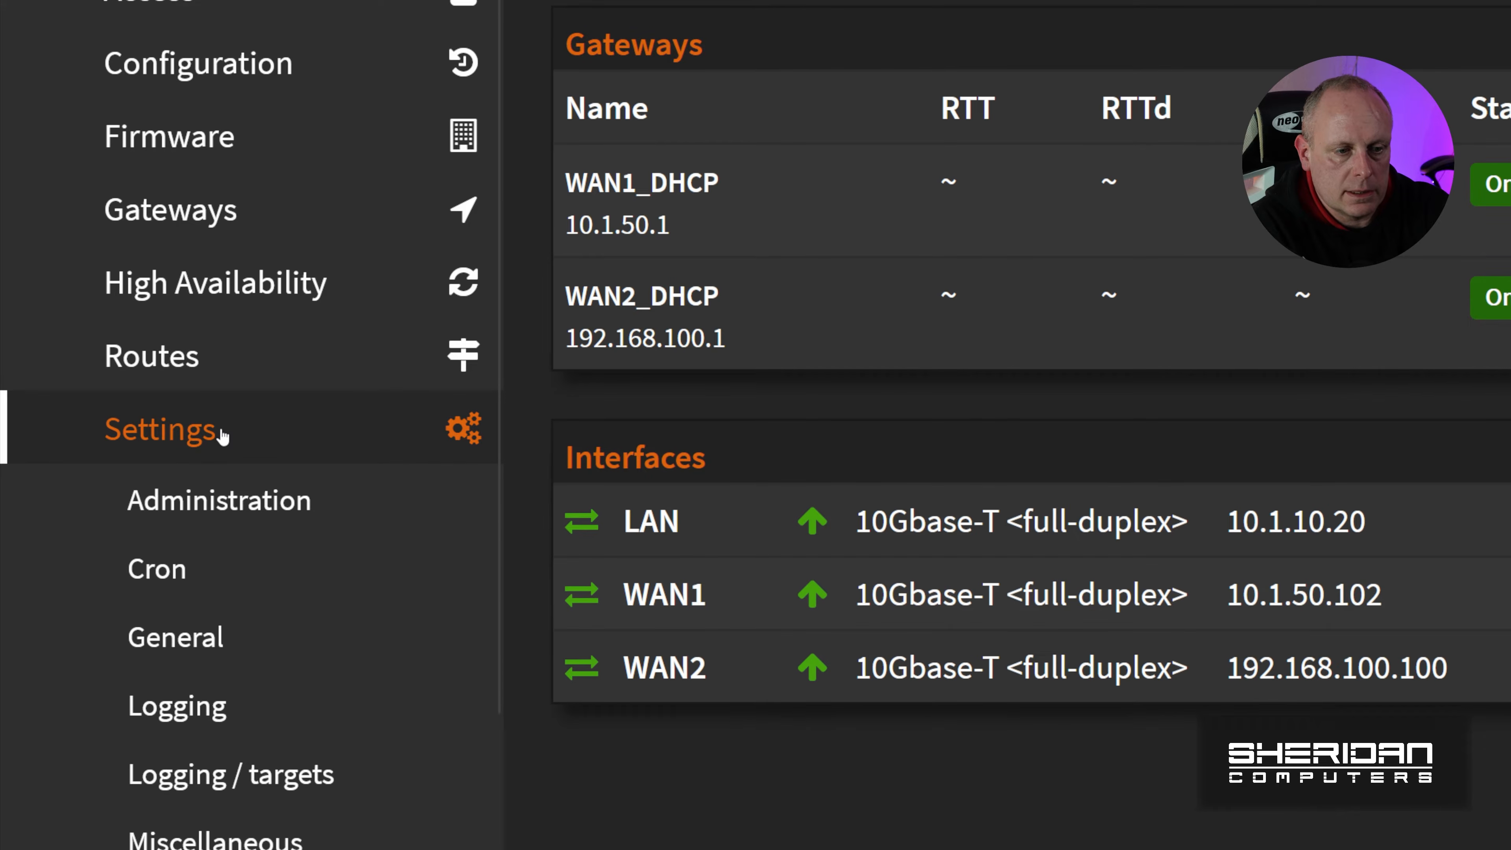
scroll(229, 426, down, 3)
click(232, 414)
Step: Set the first DNS server to 8.8.8.8 and assign it the WAN1_DHCP gateway
scroll(229, 422, down, 3)
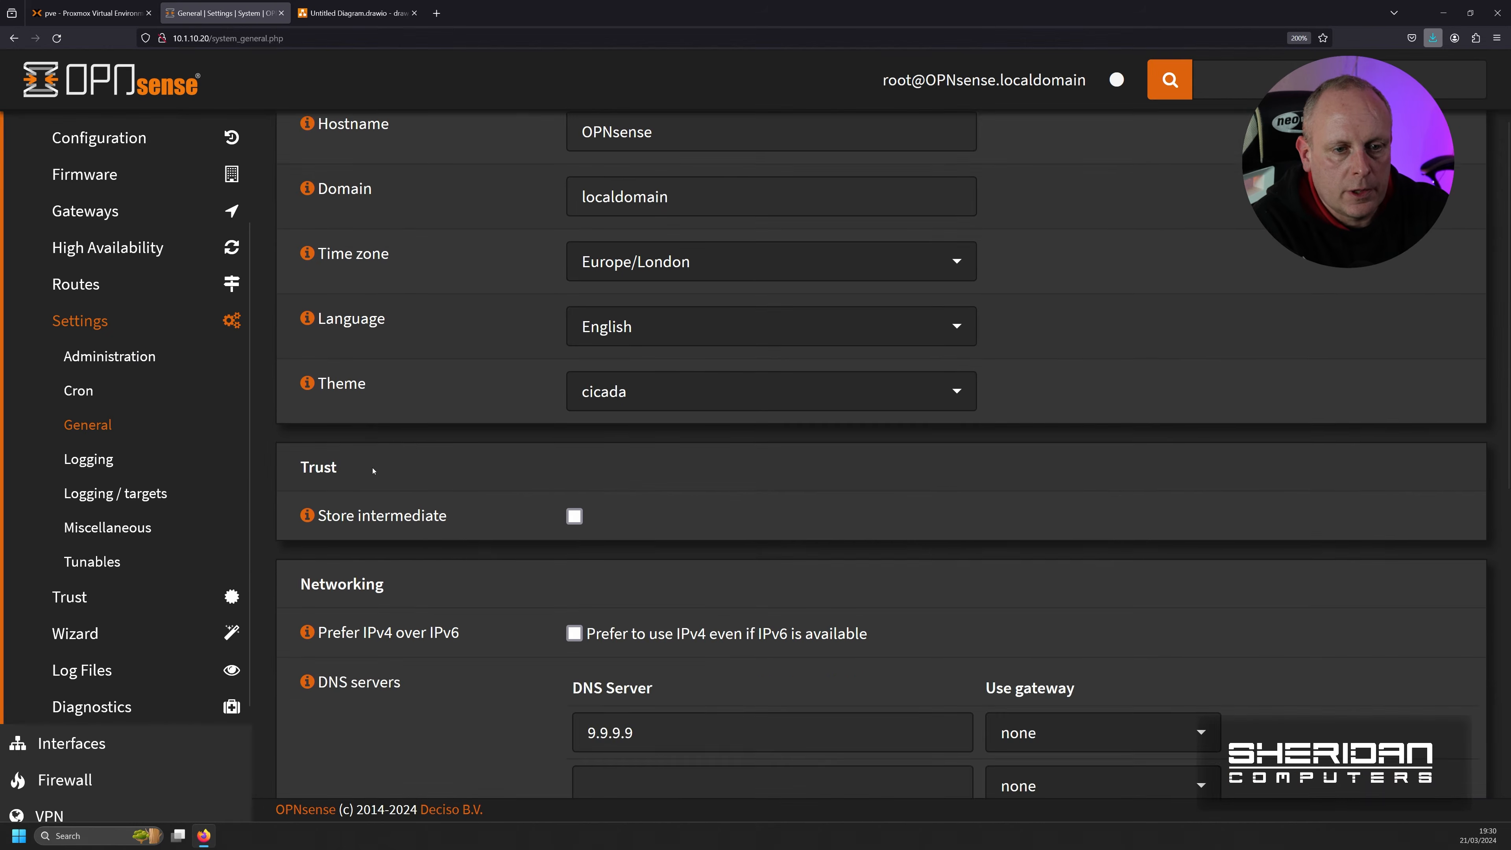
scroll(373, 471, up, 3)
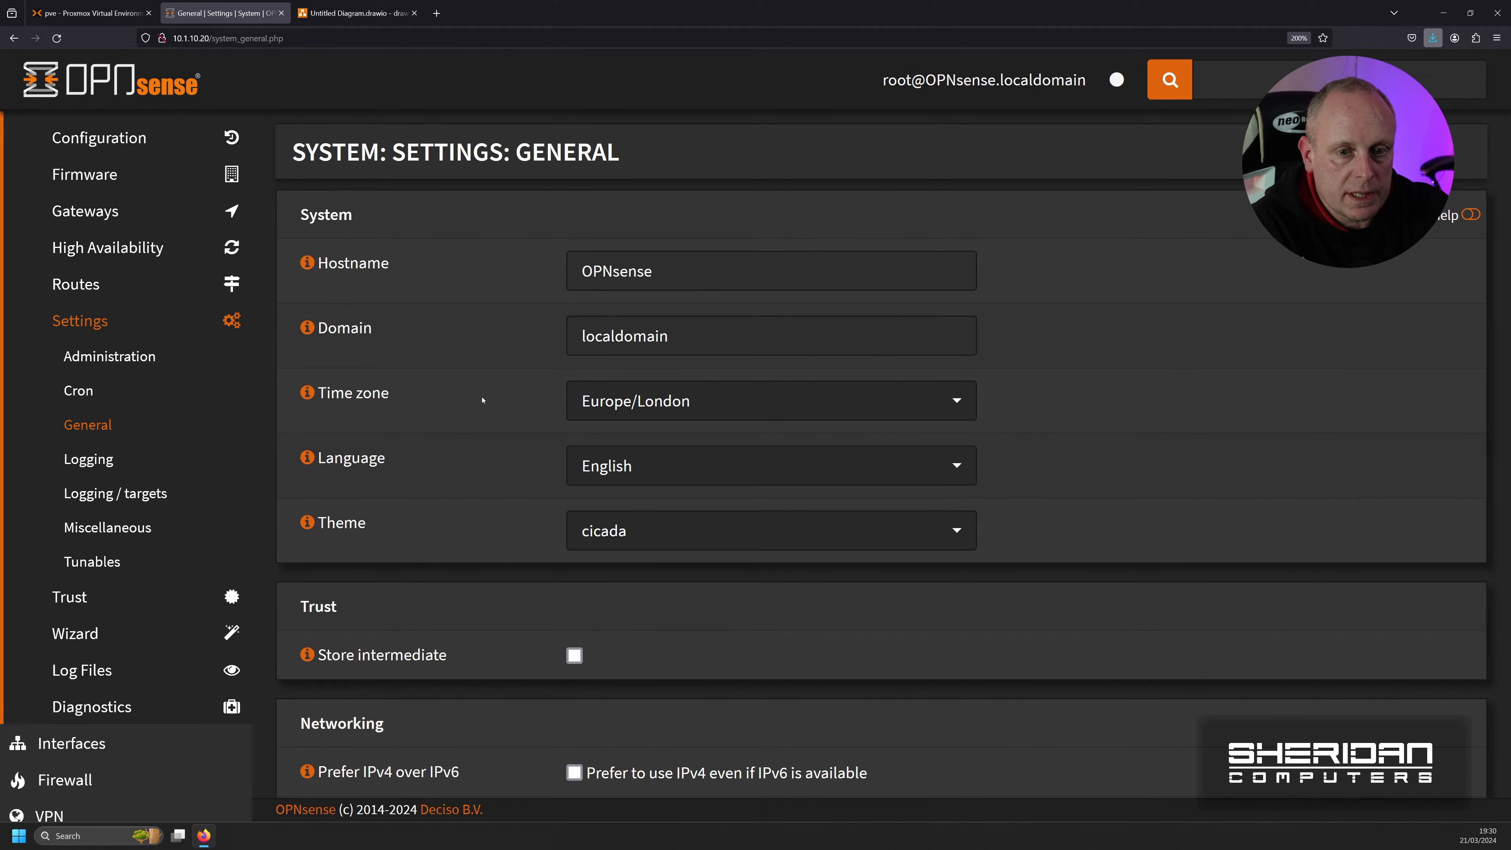
scroll(482, 400, down, 6)
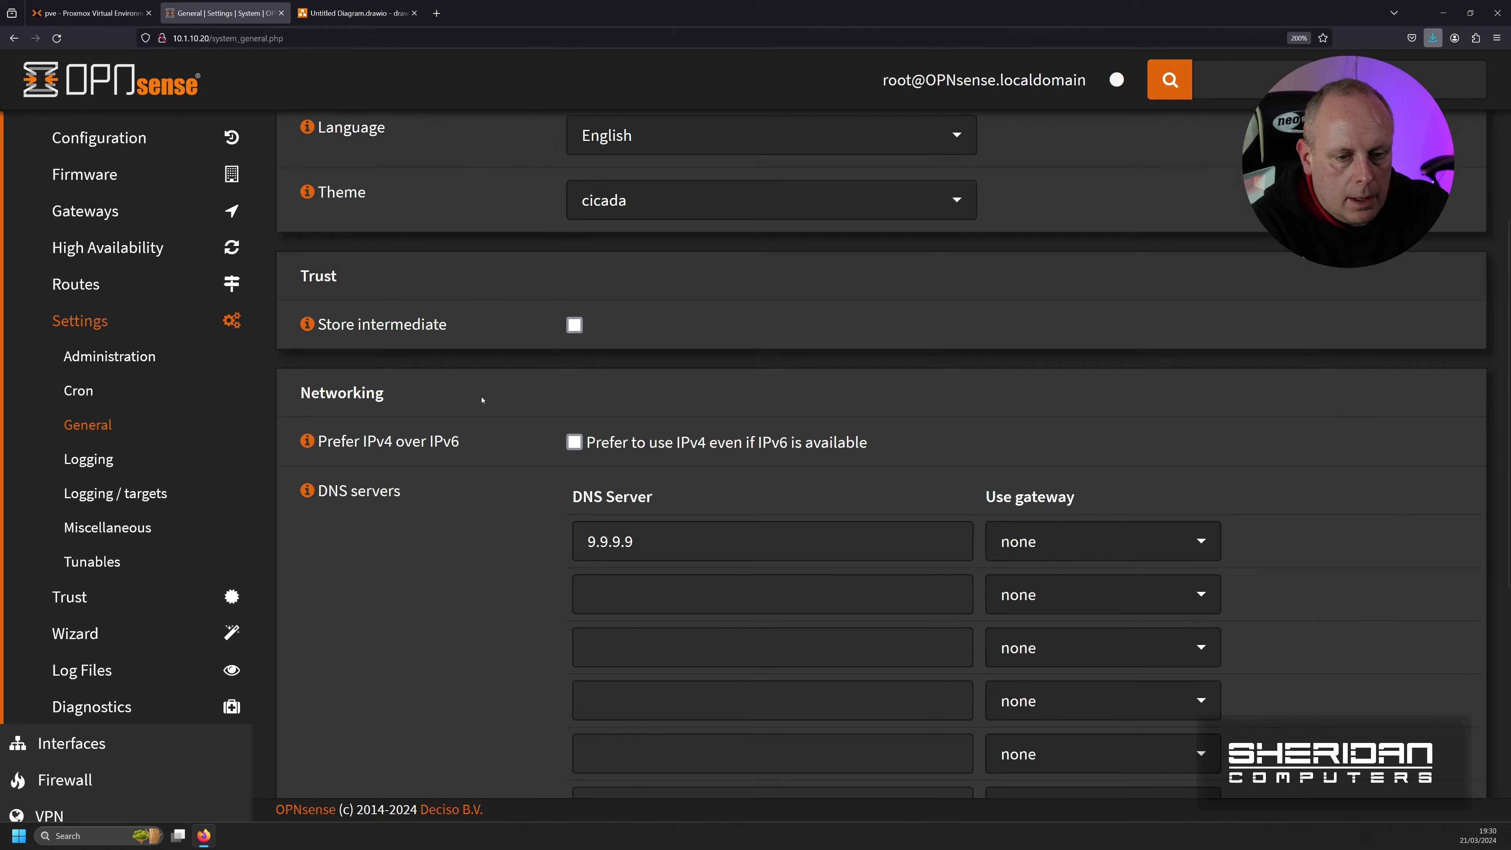
click(602, 373)
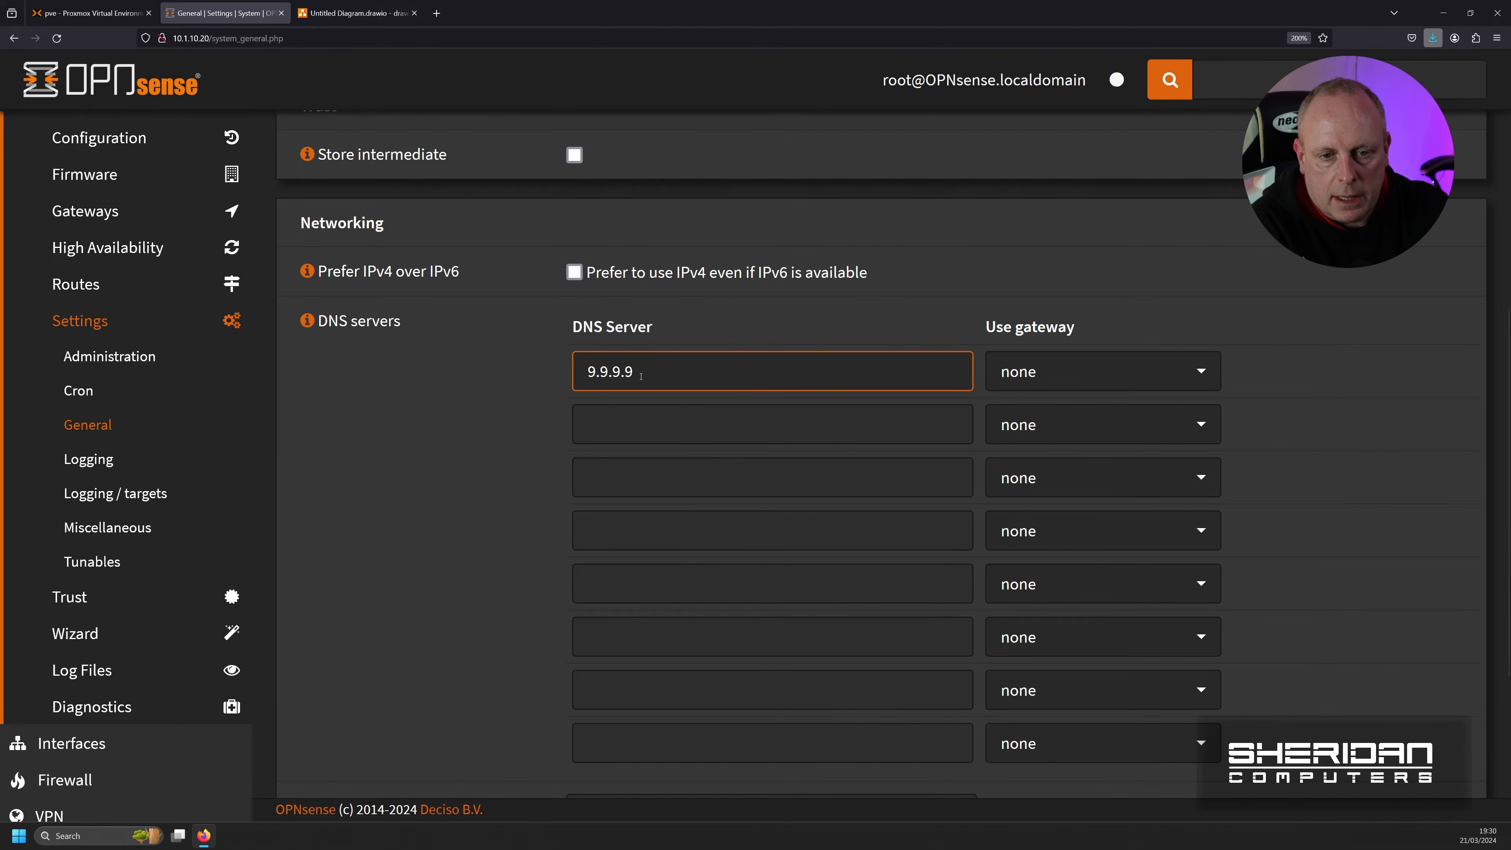
drag(656, 373, 545, 367)
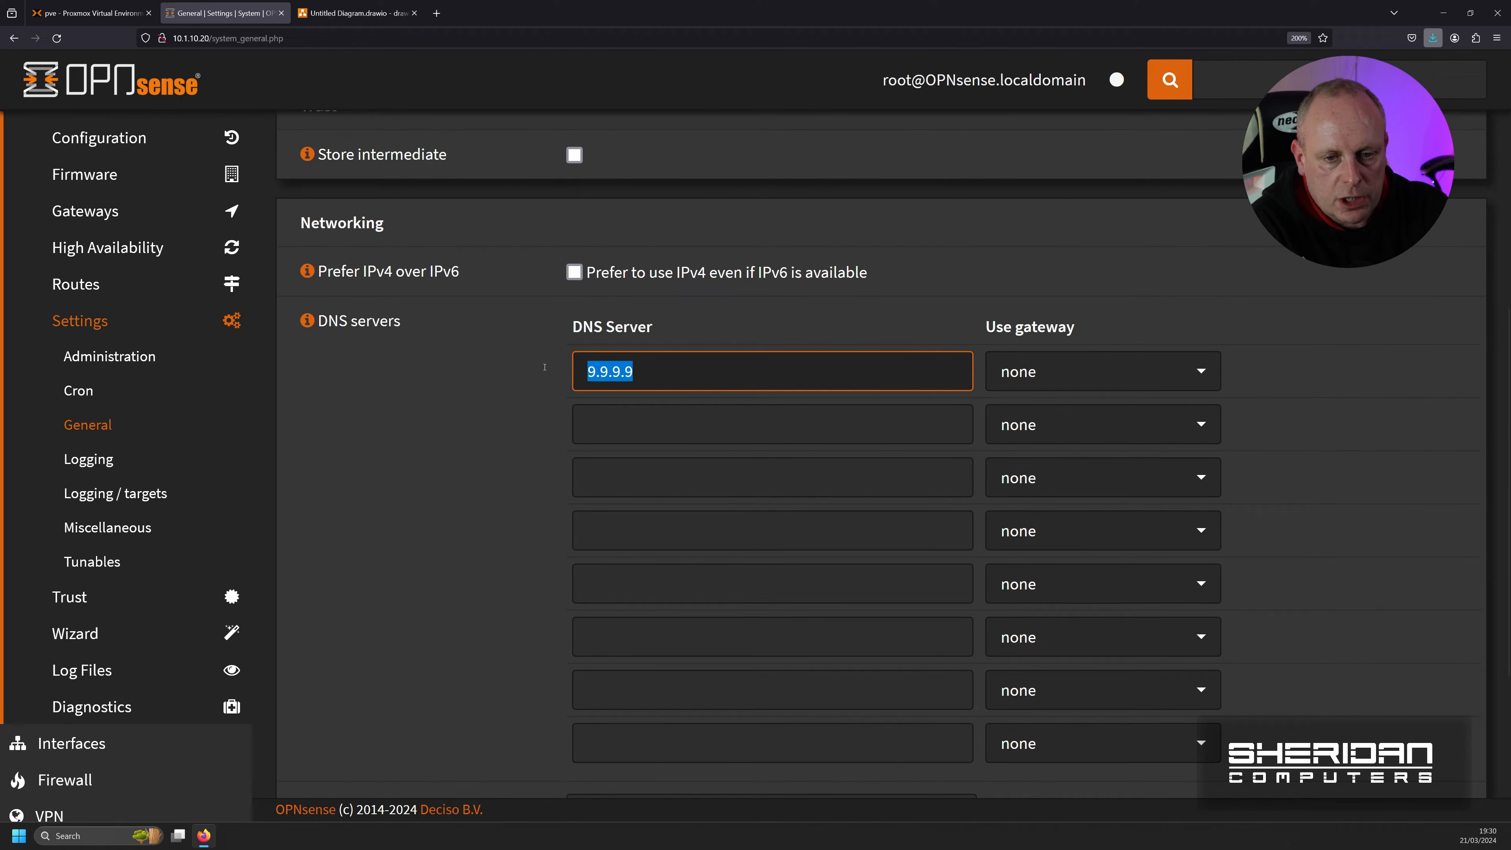
text(8.8.8.)
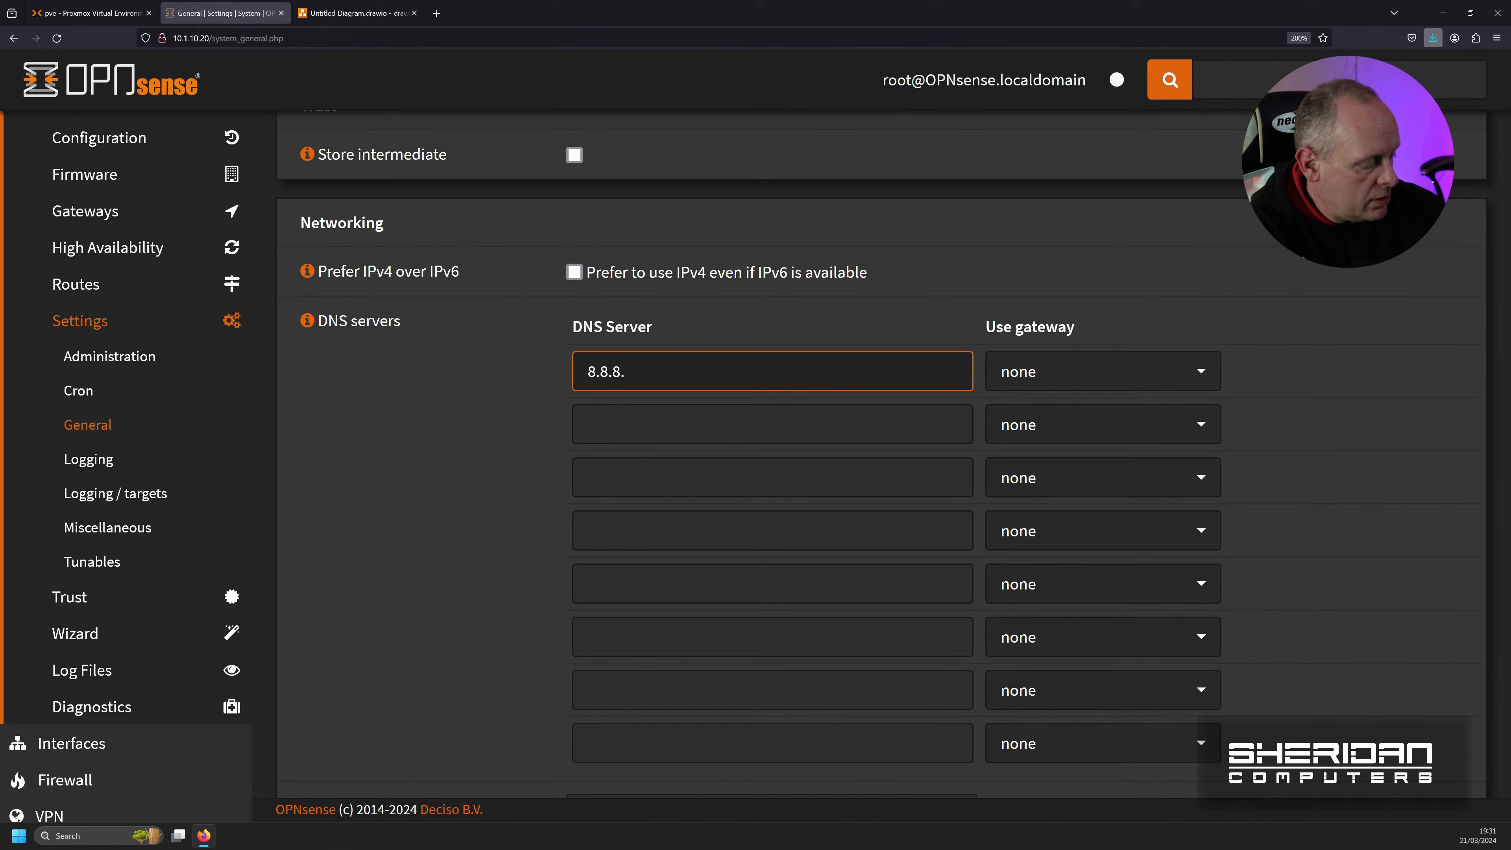
text(8)
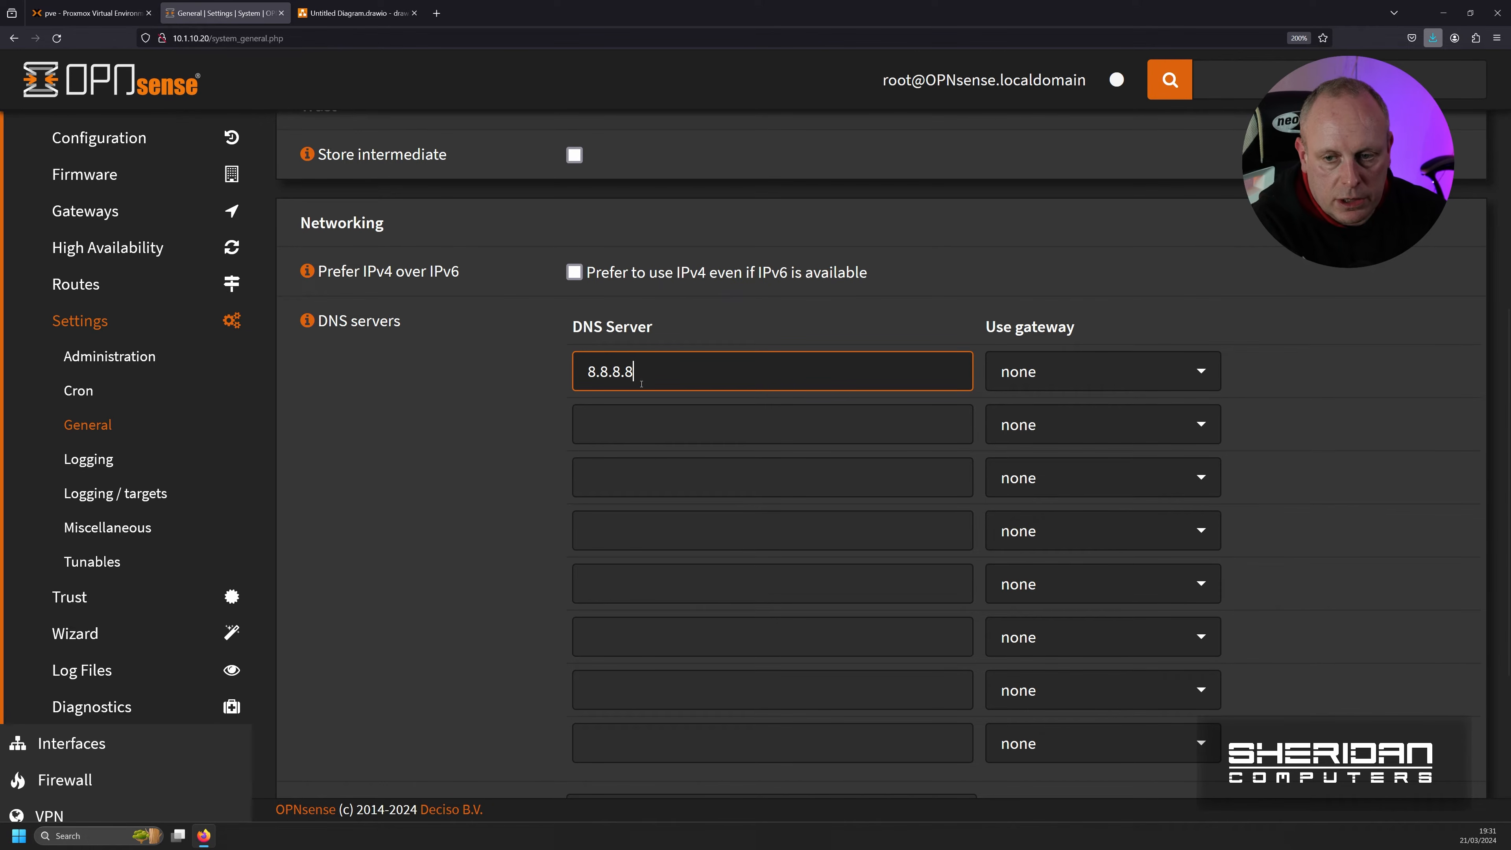
click(1038, 388)
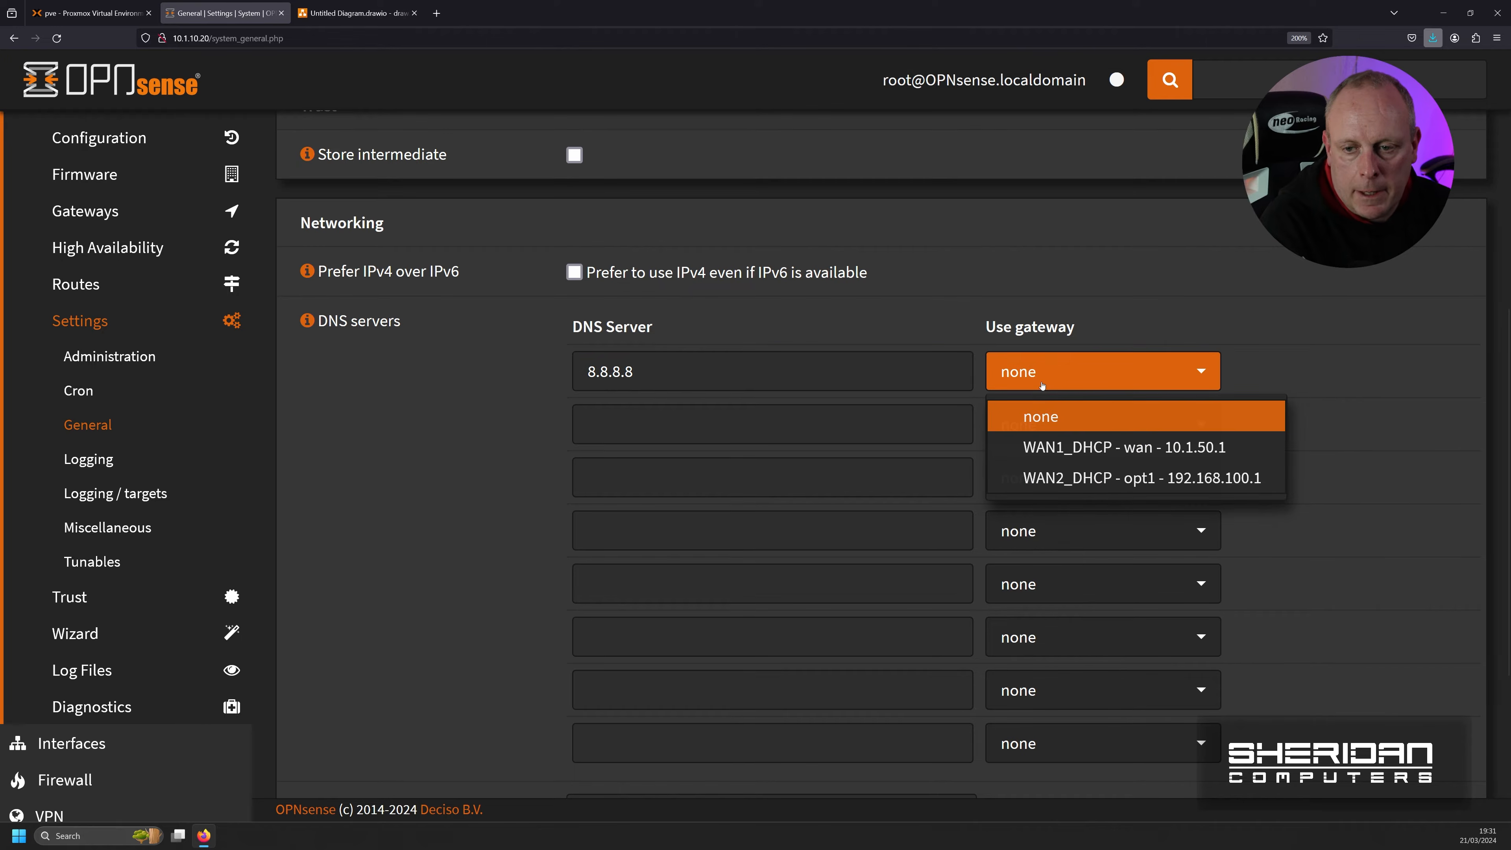
click(1068, 444)
Step: Add 8.8.4.4 as the second DNS server and assign it the WAN2_DHCP gateway
click(919, 429)
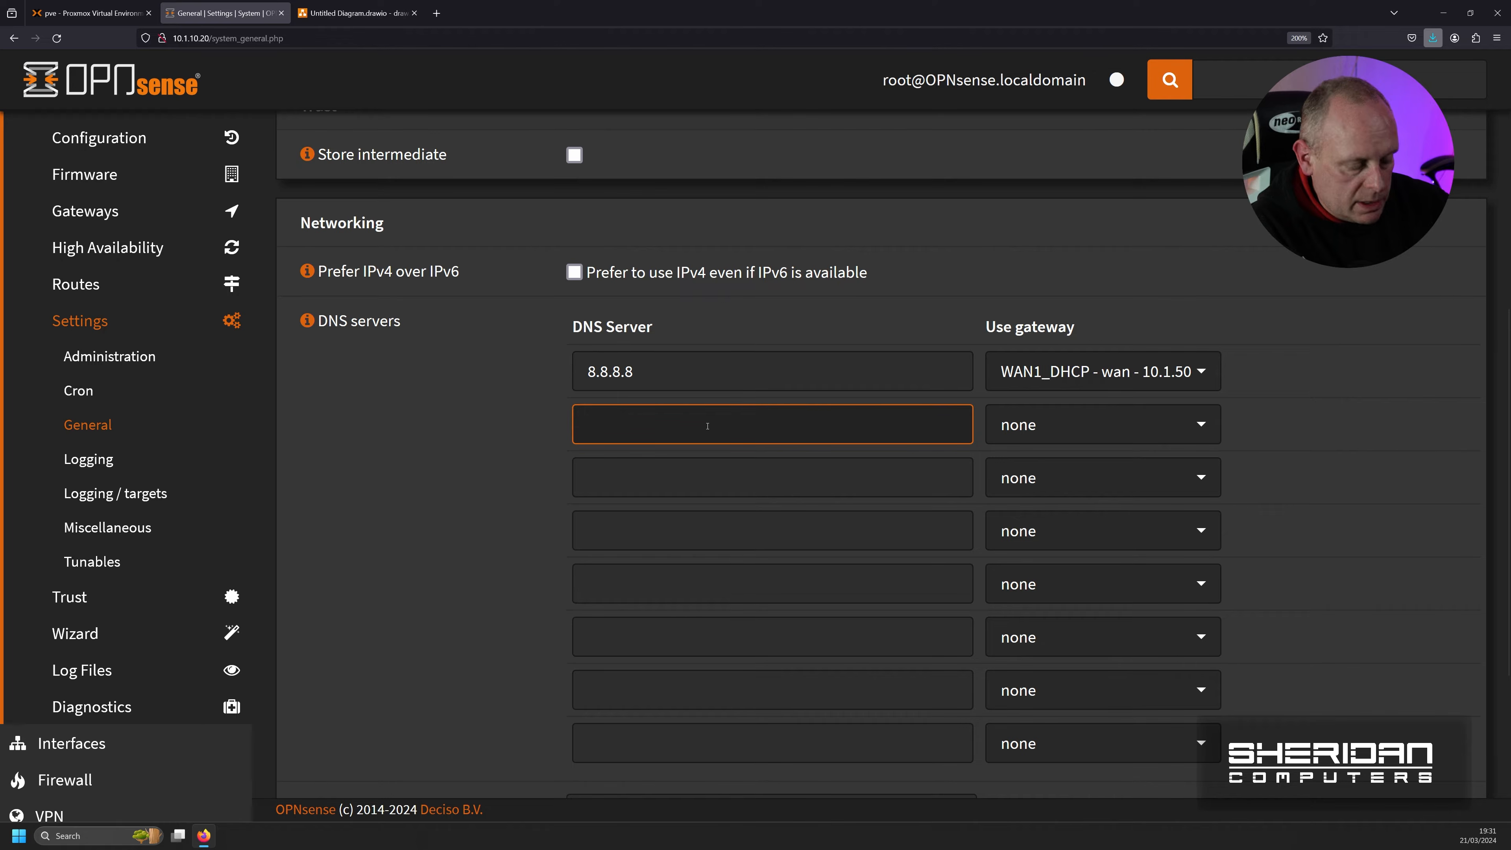
text(8.8)
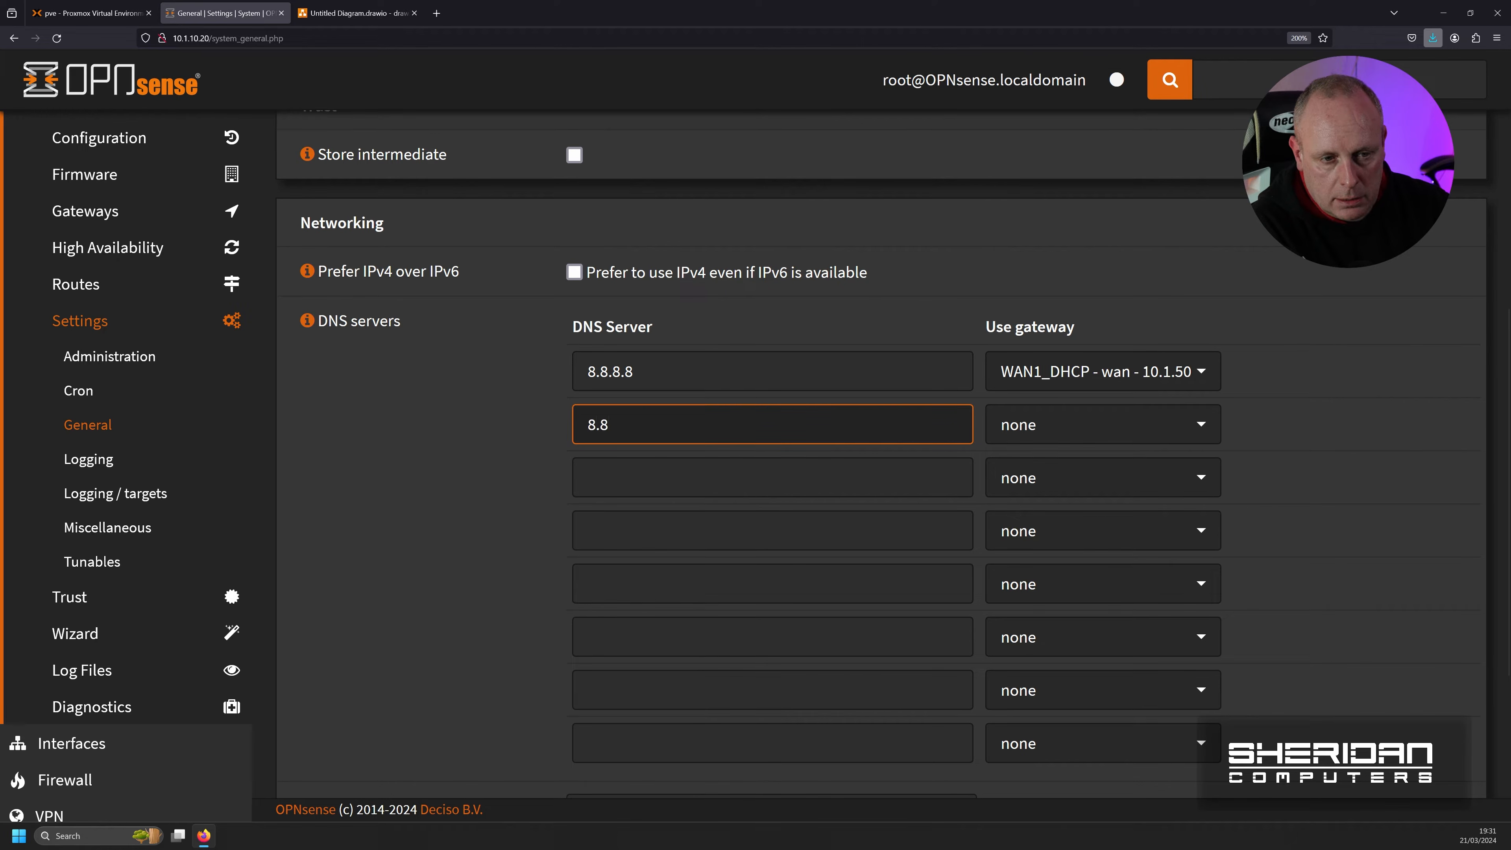
text(.8)
key(BackSpace)
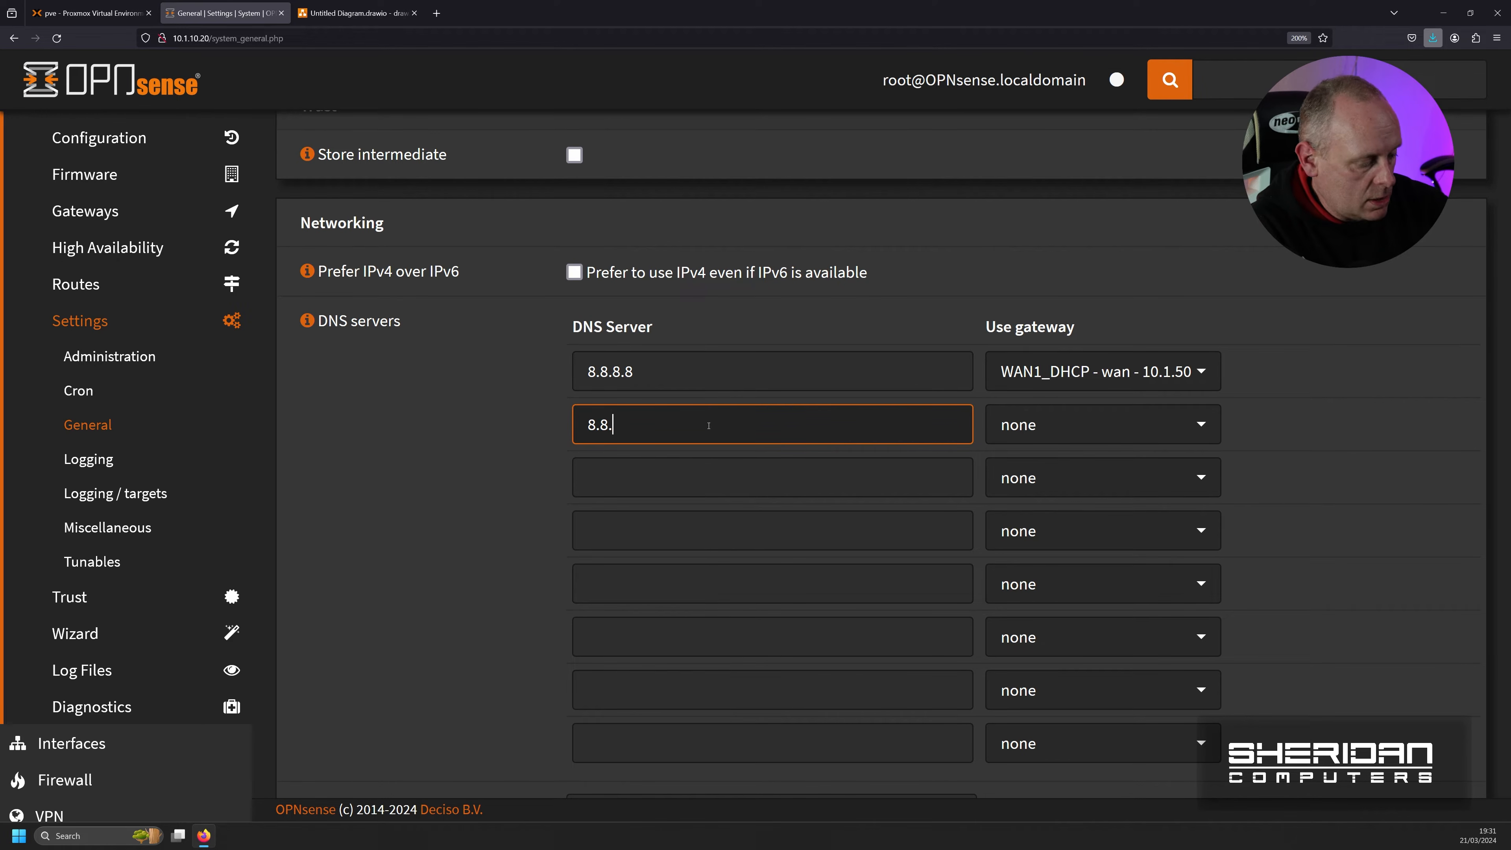
text(4.4)
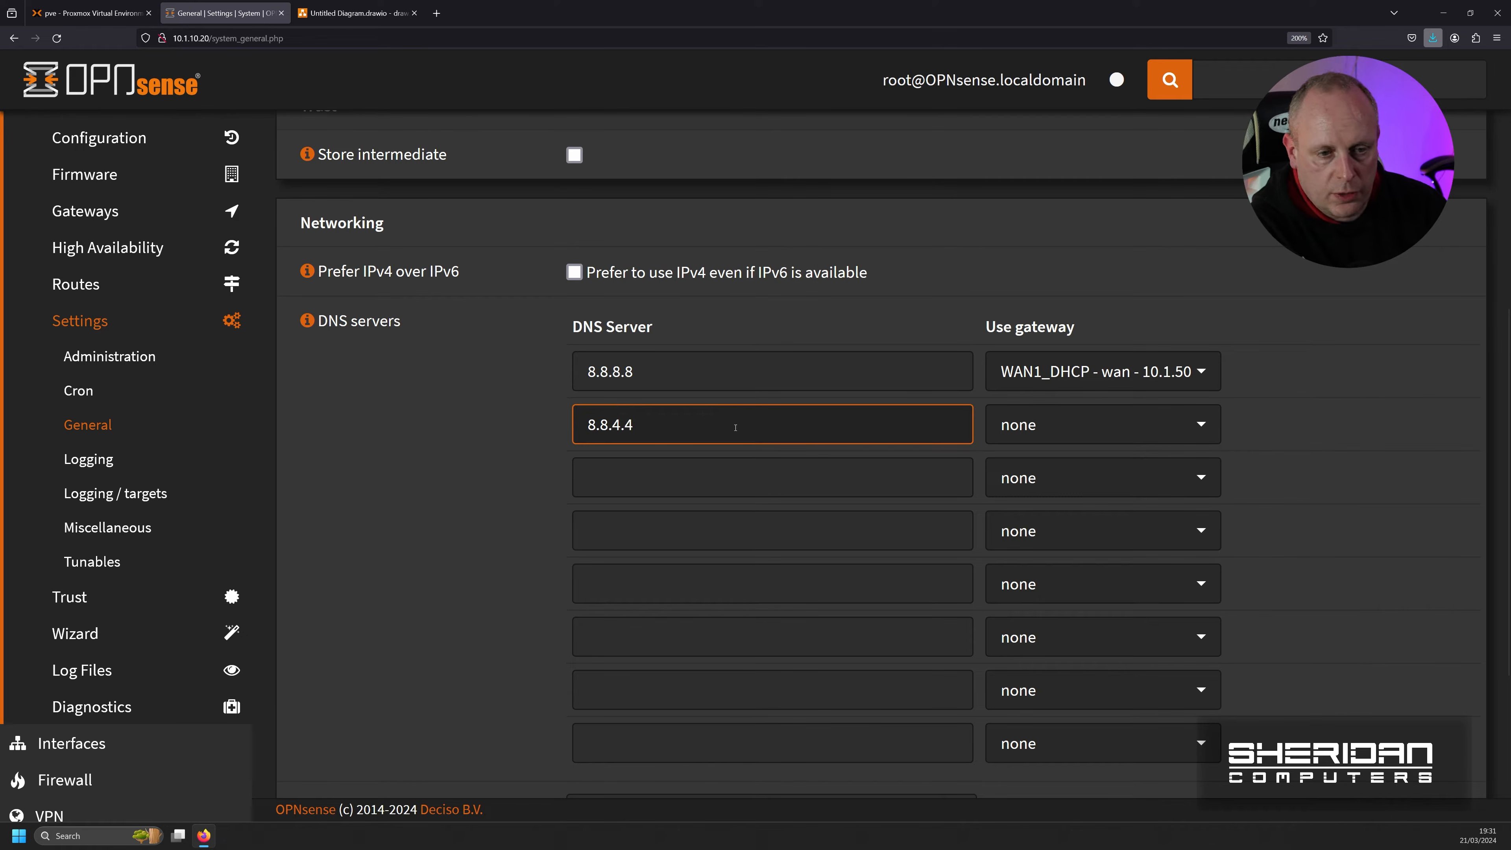
click(1053, 425)
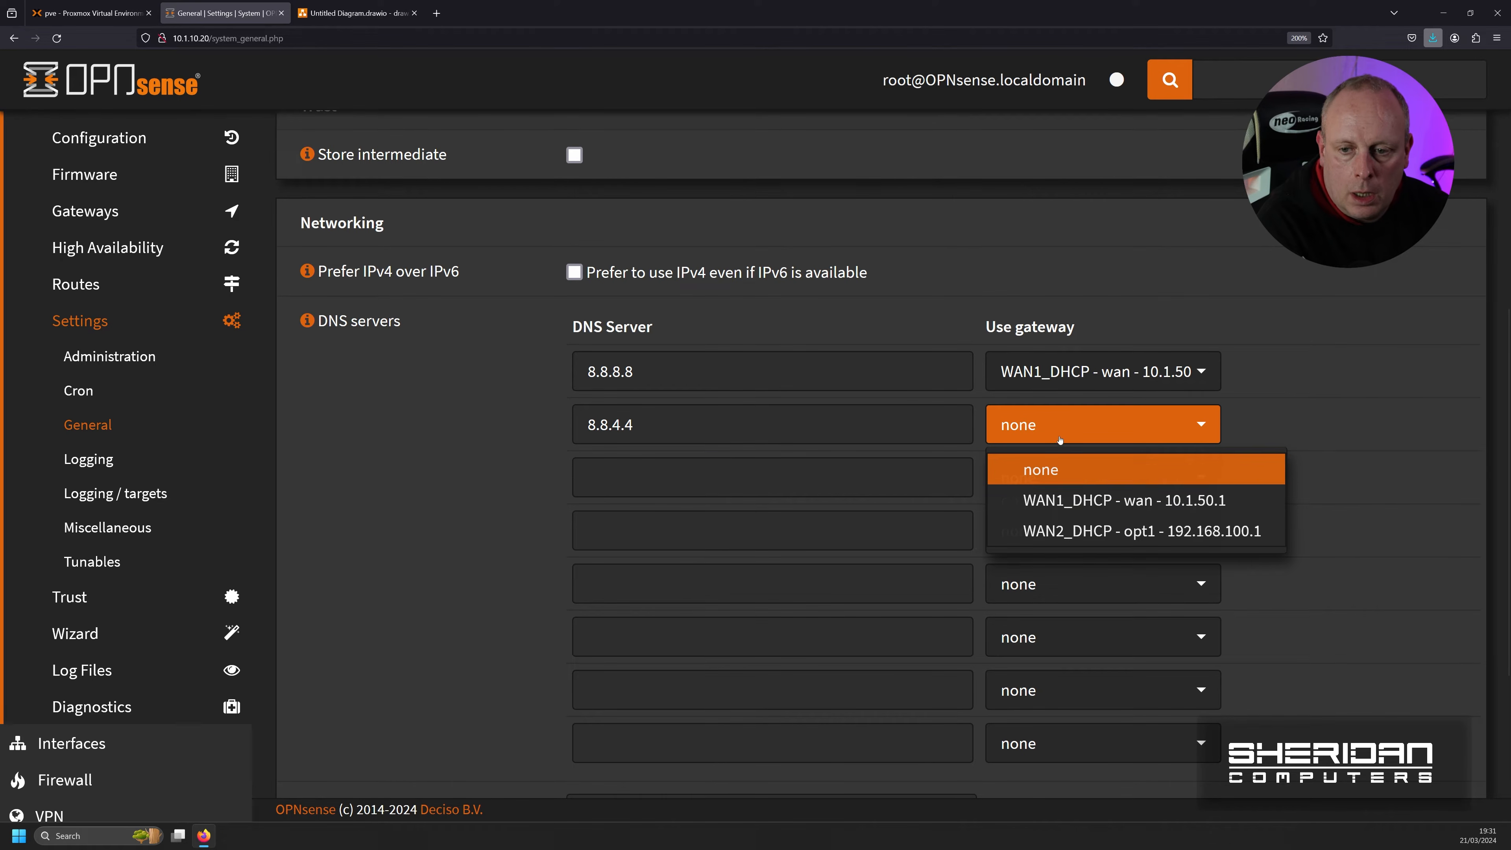
click(1077, 528)
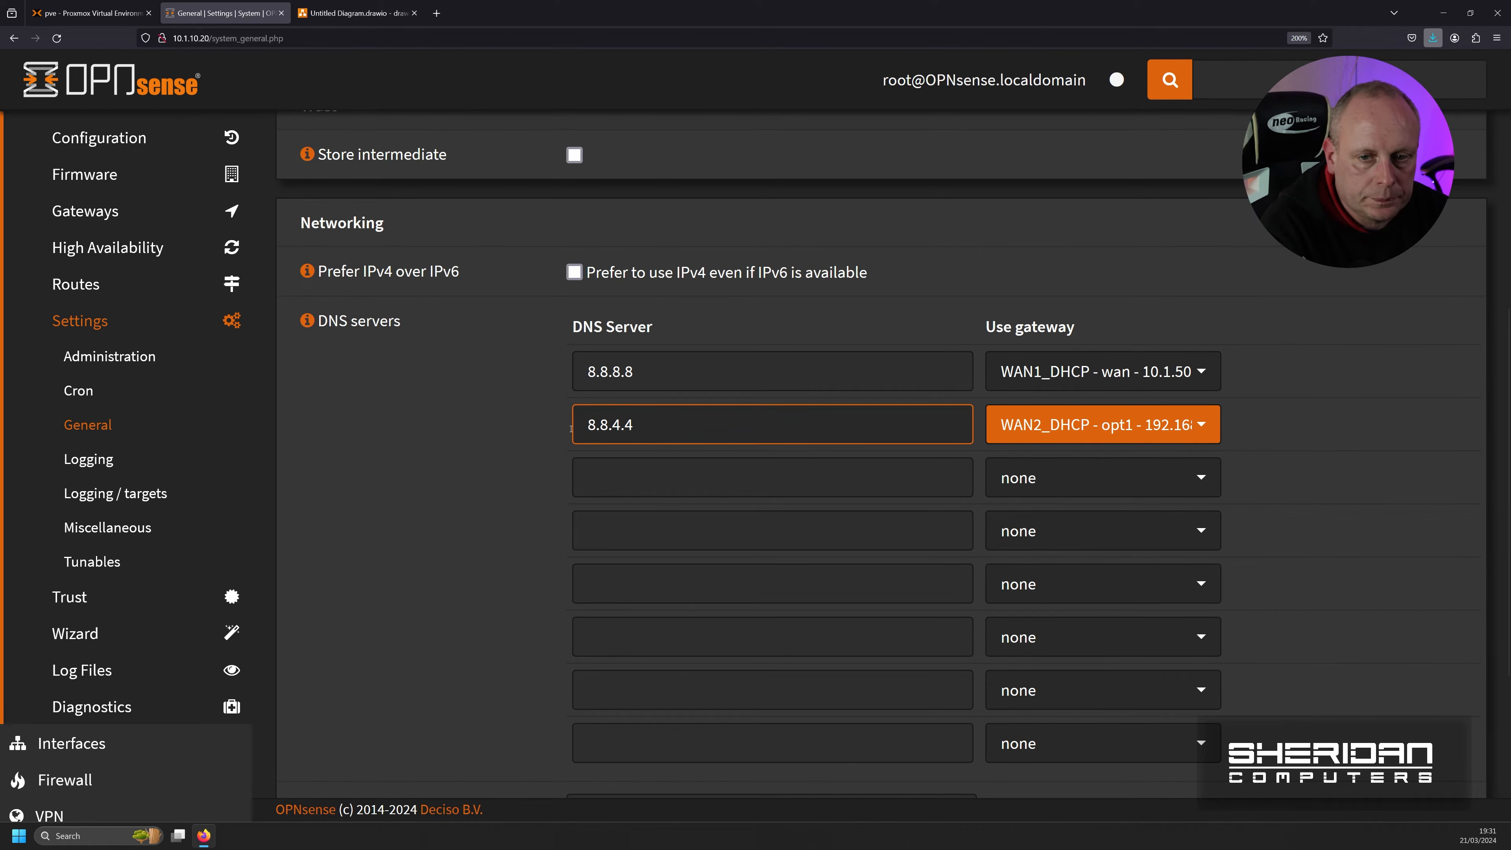
Step: Allow default gateway switching and save the general settings
scroll(521, 433, down, 4)
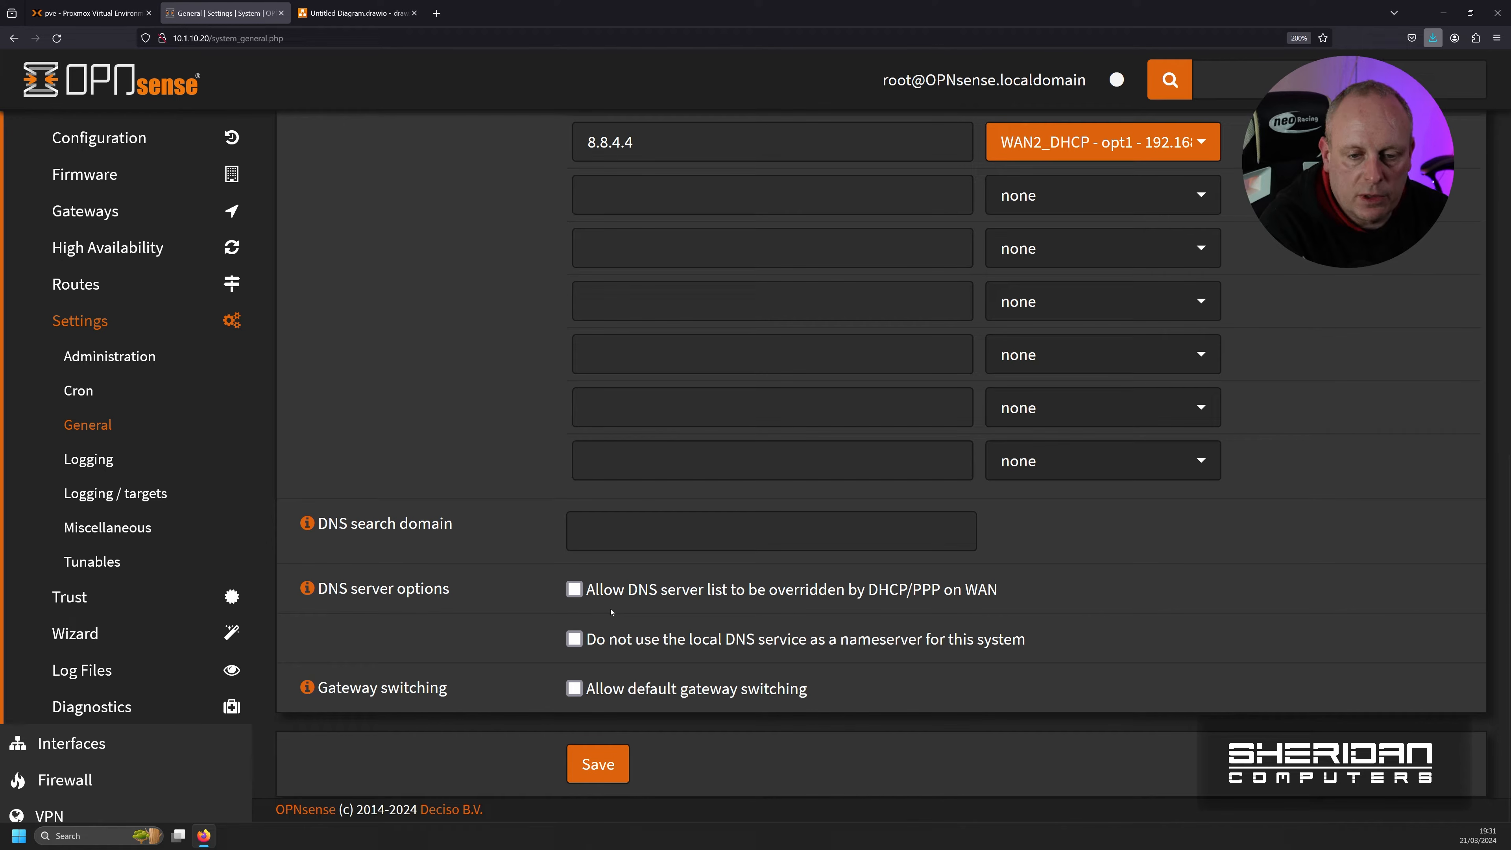
click(574, 690)
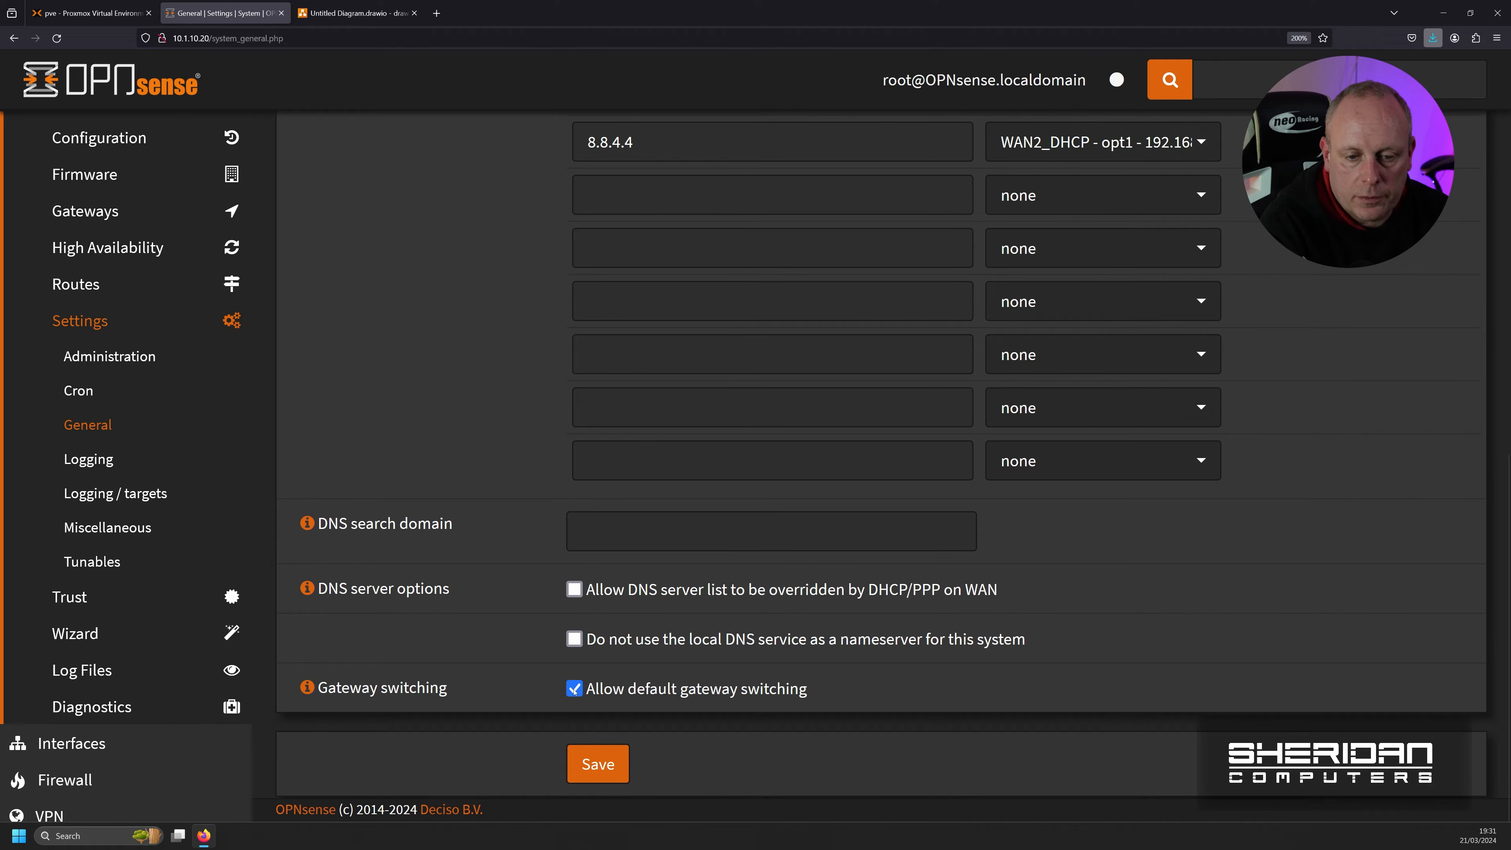
click(614, 766)
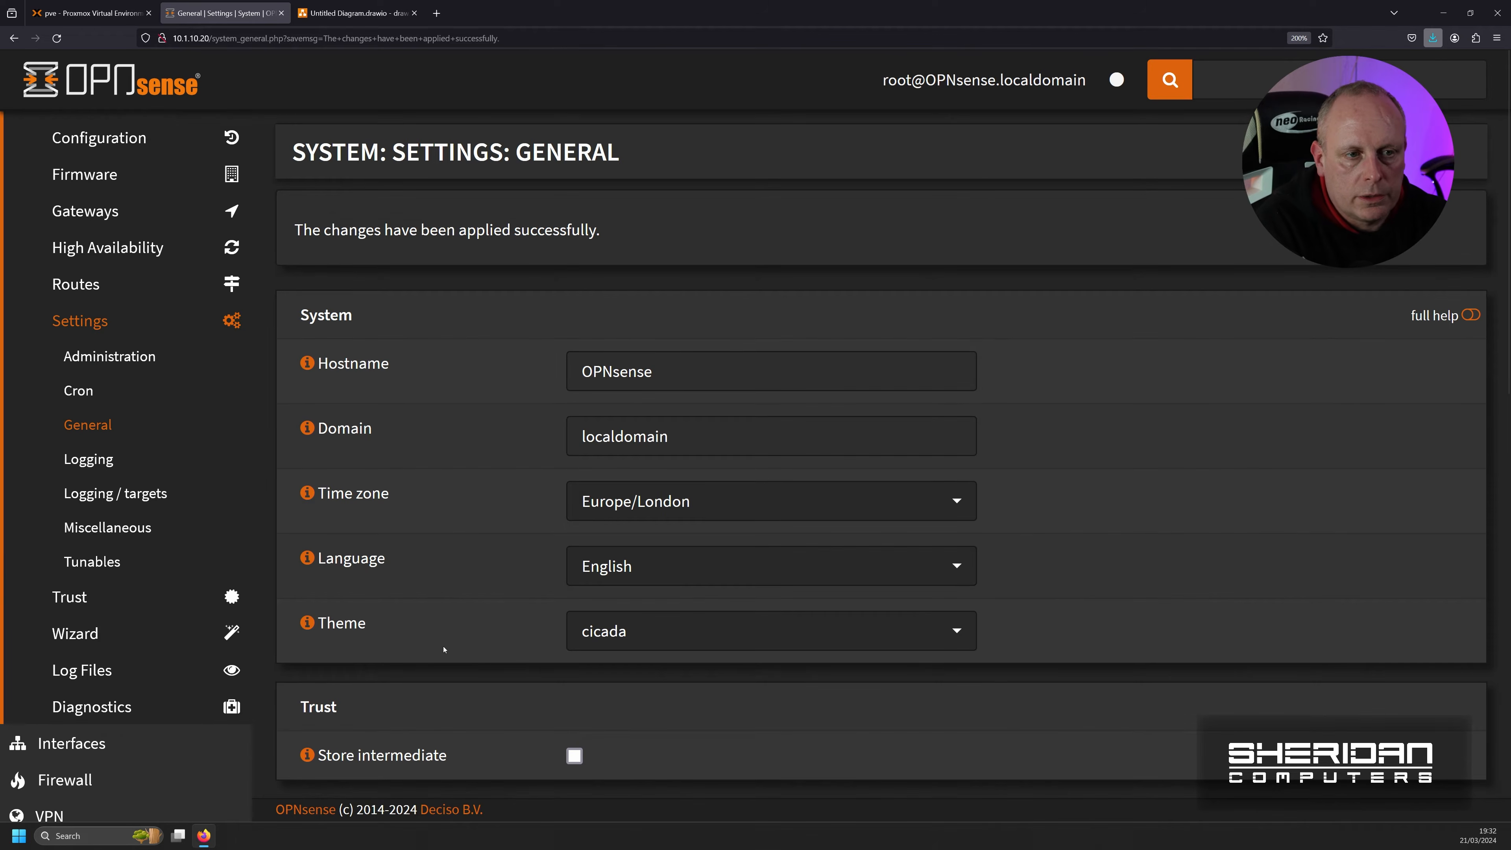
Step: Open the Ping tool in the interface diagnostics
scroll(169, 586, up, 3)
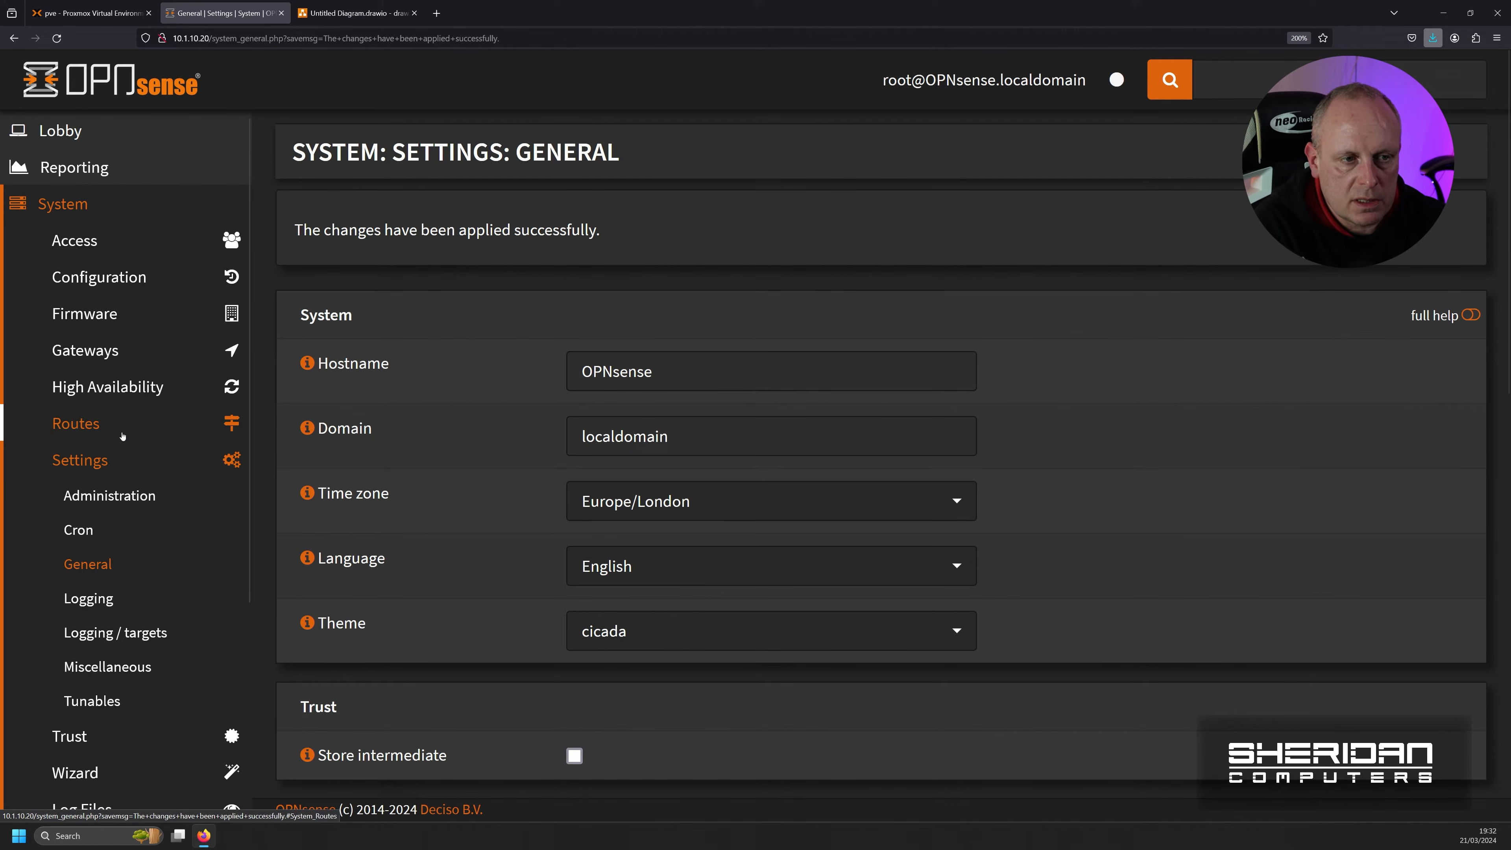
click(97, 205)
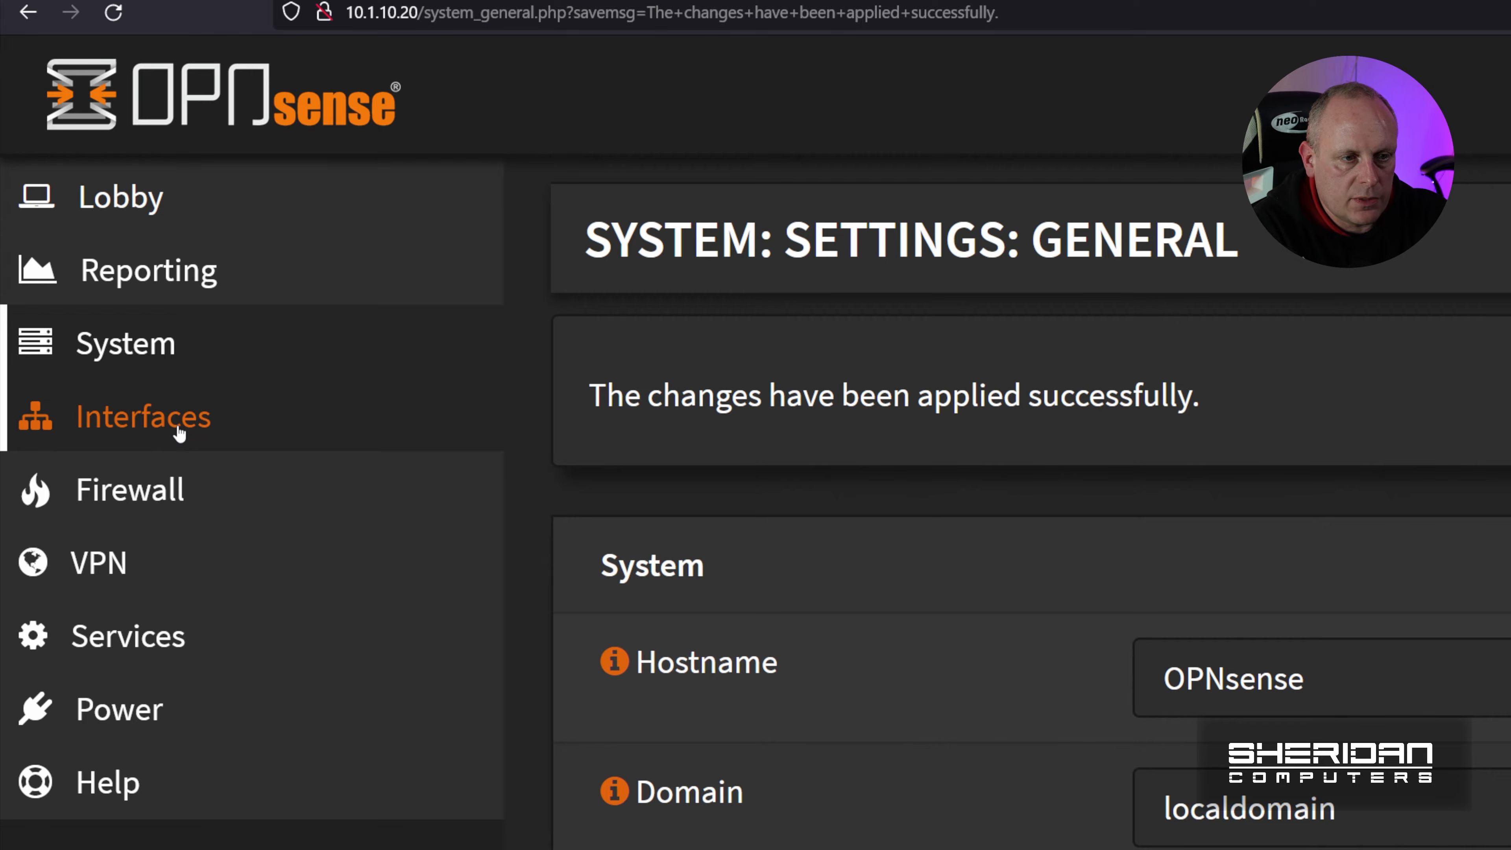
click(180, 434)
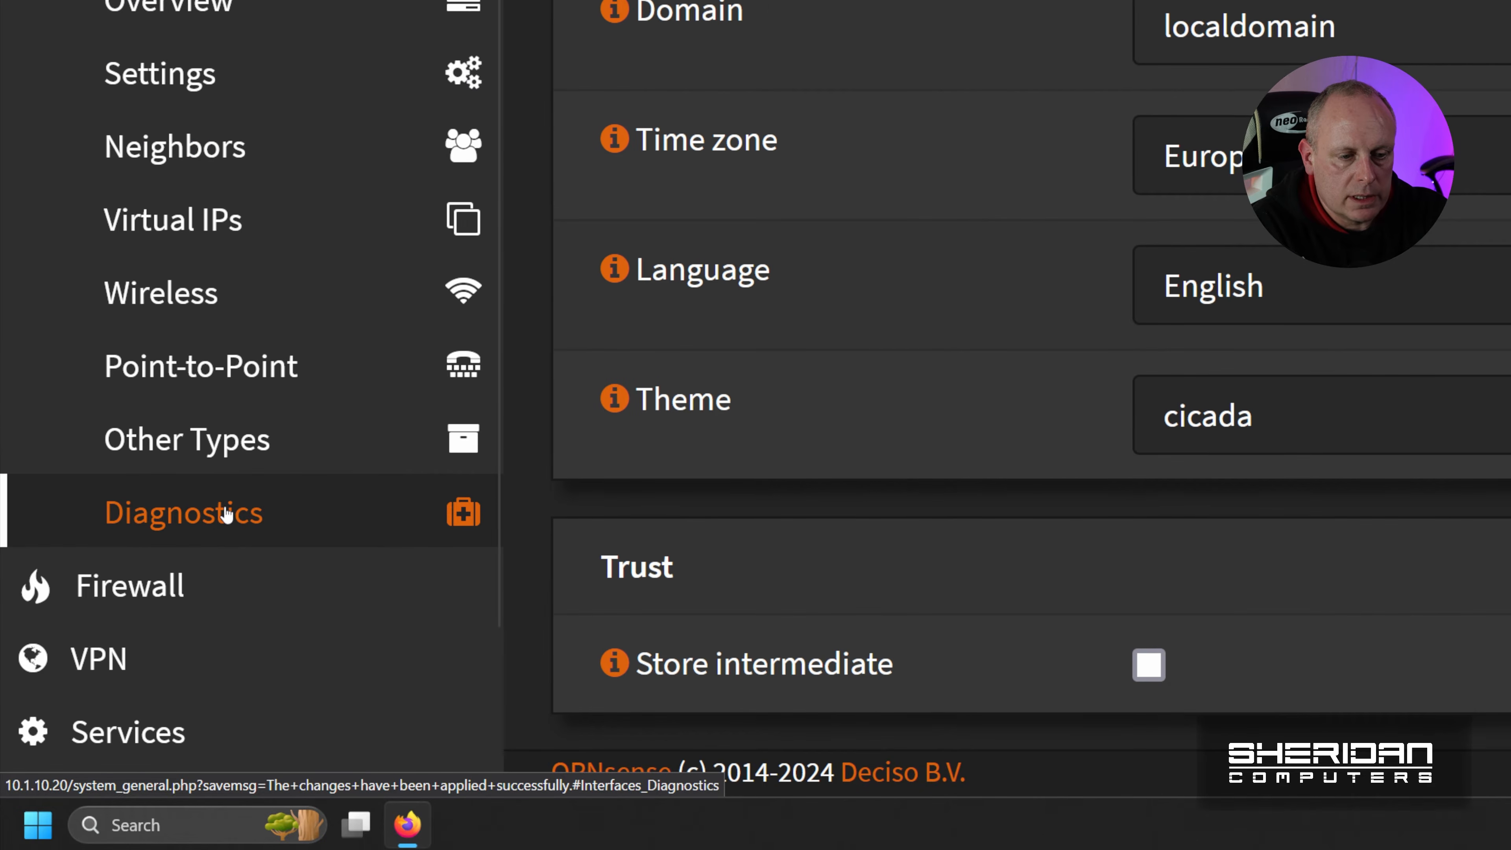
click(224, 513)
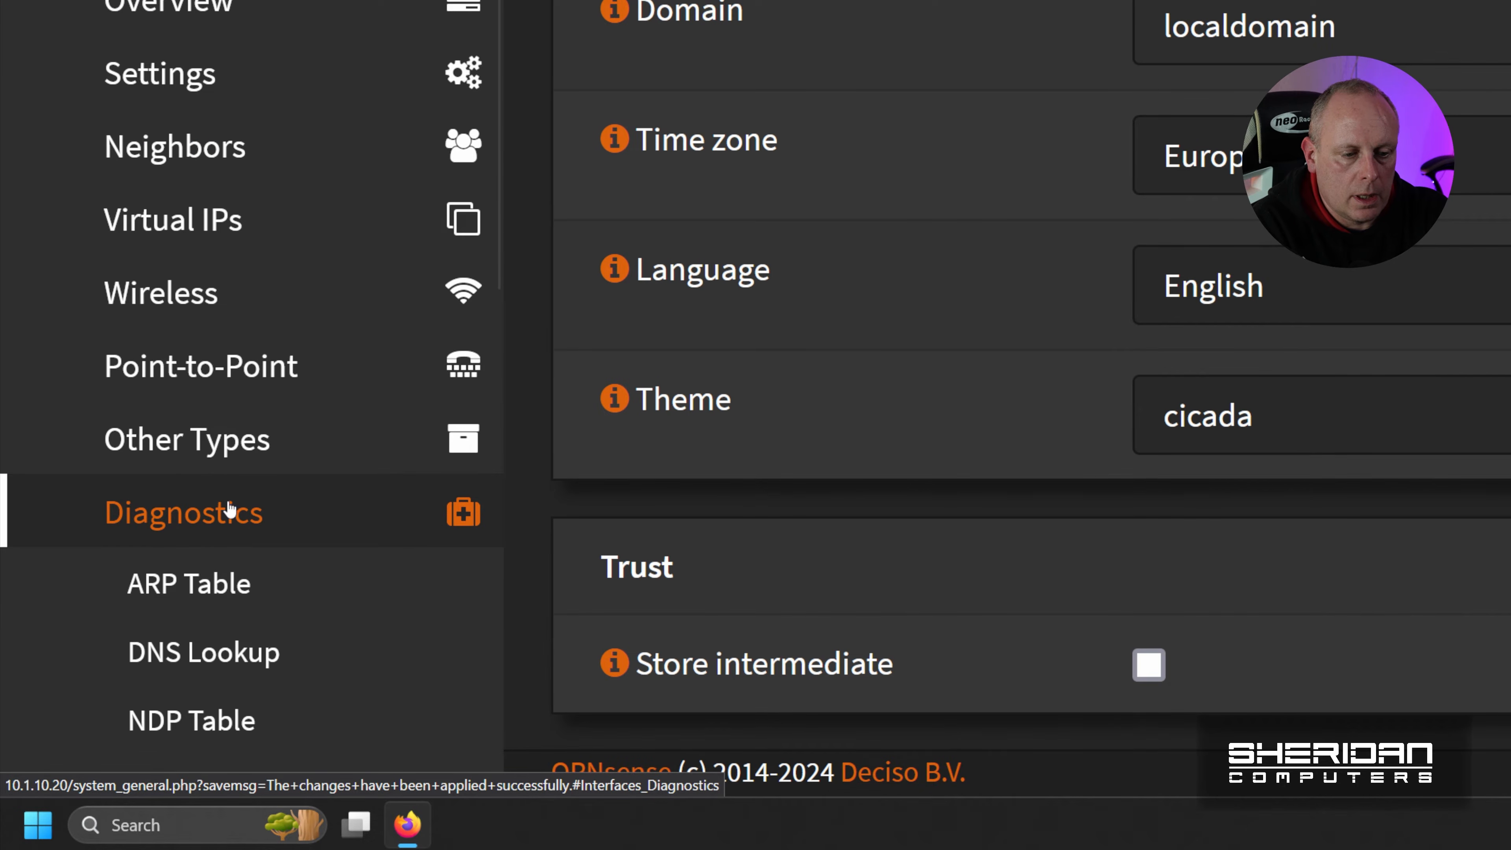
scroll(223, 503, down, 6)
click(185, 447)
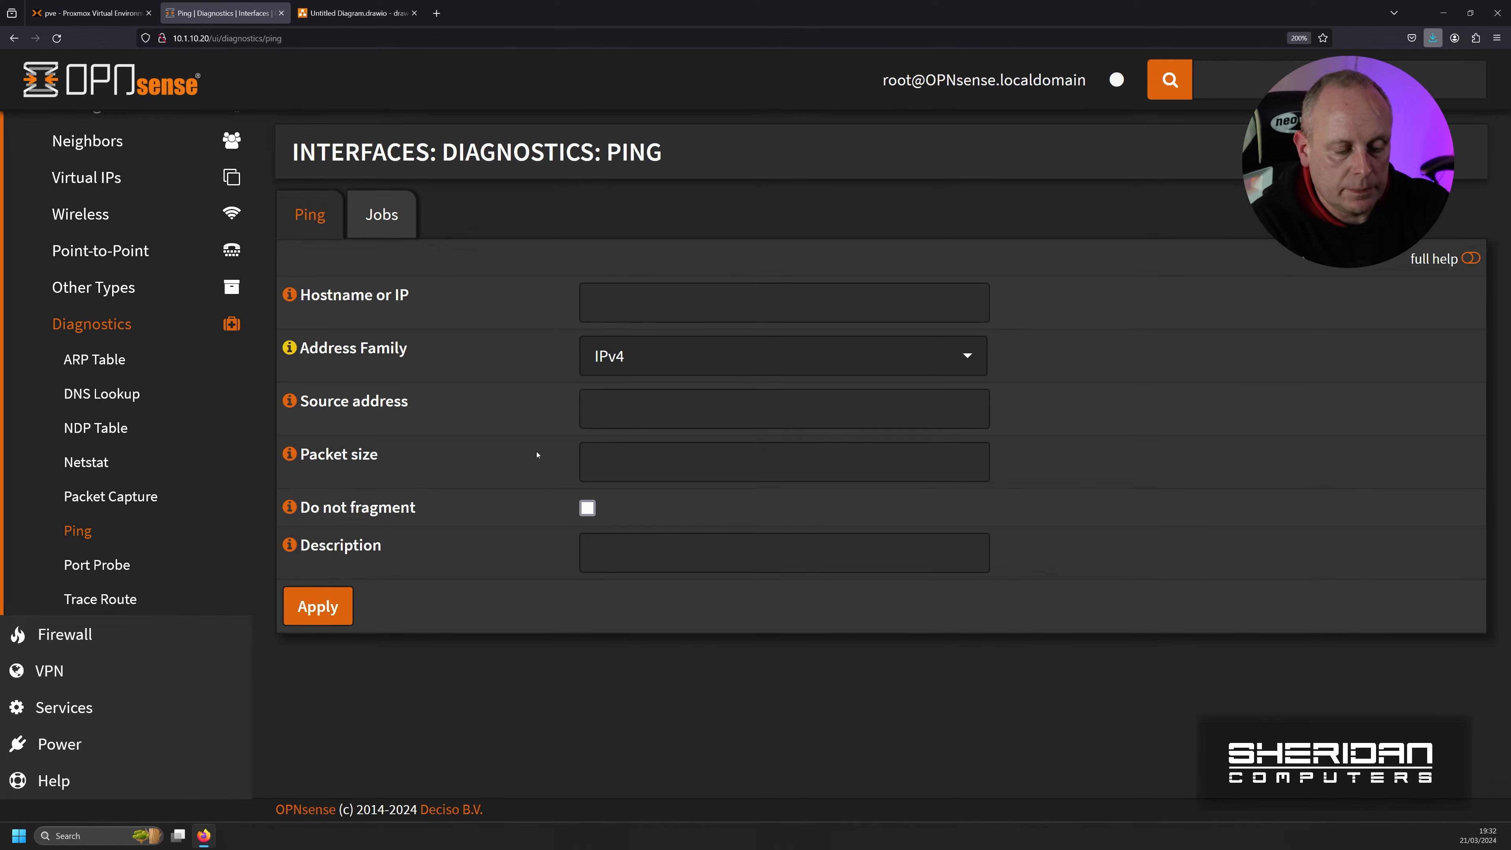
Step: Ping 9.9.9.9 over IPv4 from the WAN1 source address 10.1.50.102, looking the address up in the network diagram, and stop the job
click(622, 304)
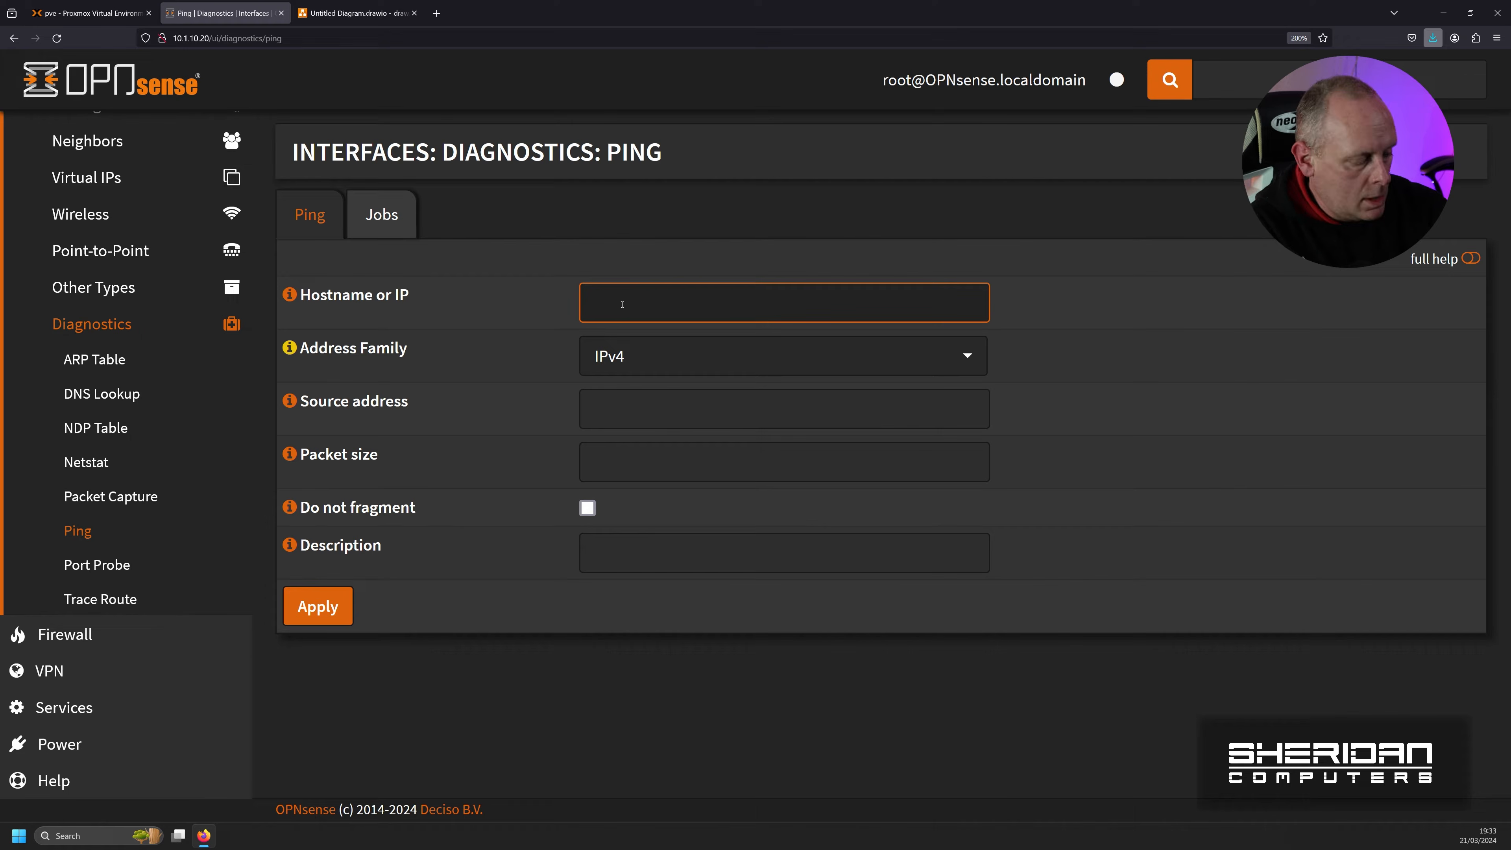
text(9.9.9.9)
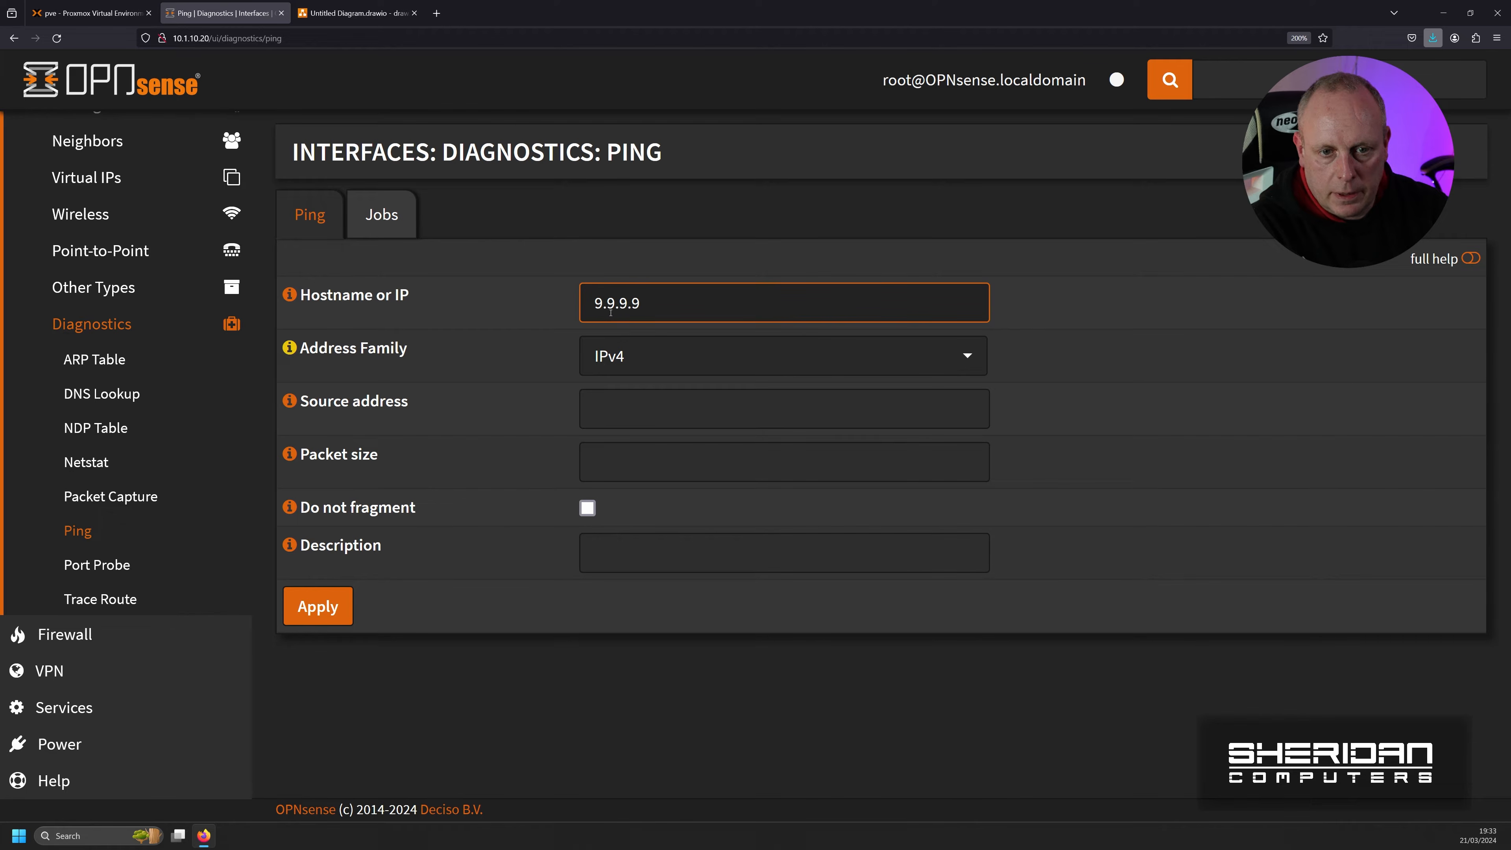
click(661, 417)
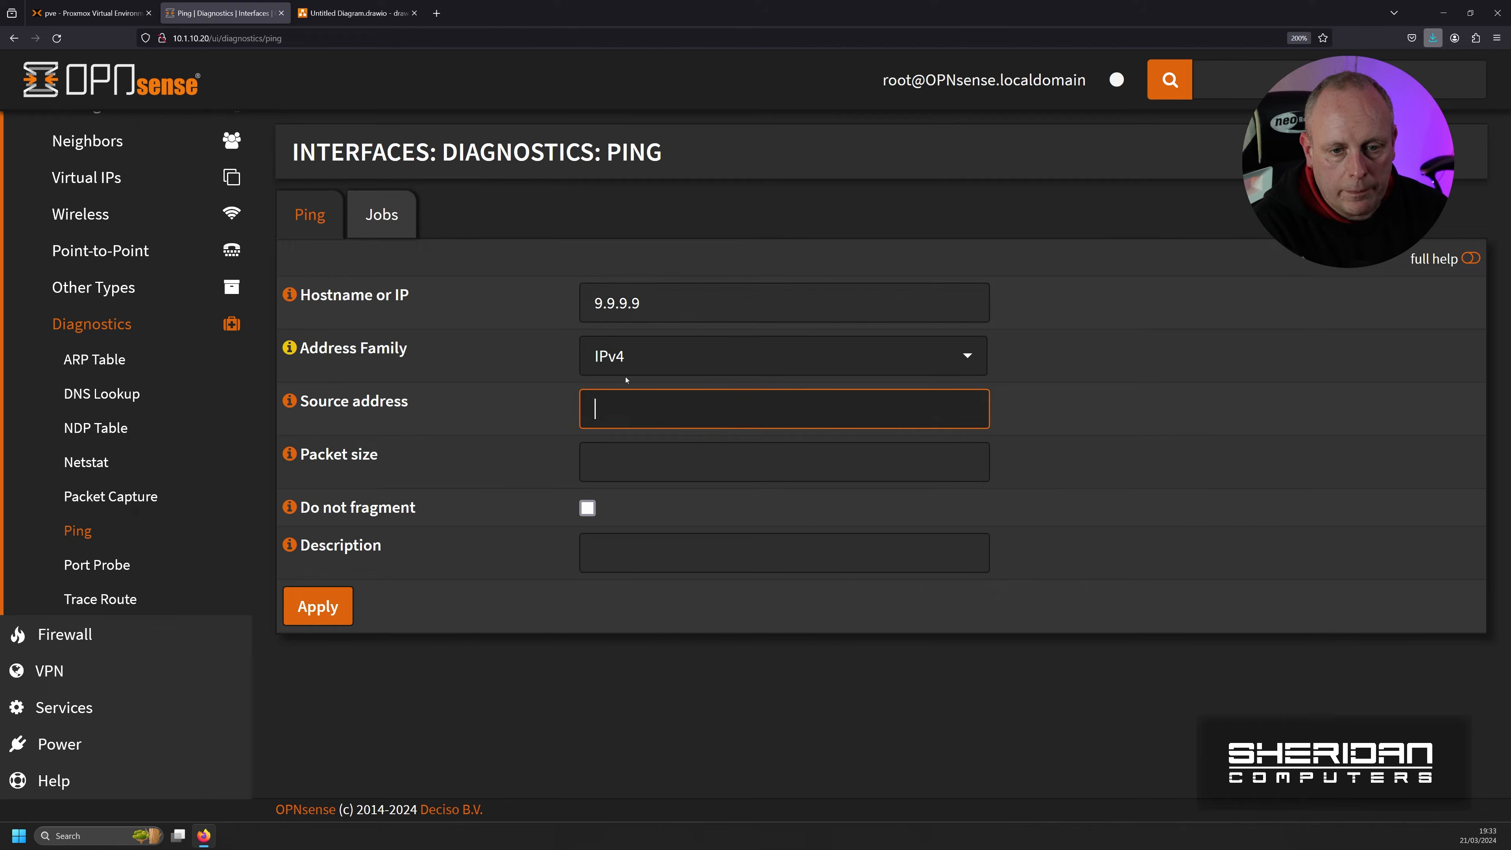
click(368, 16)
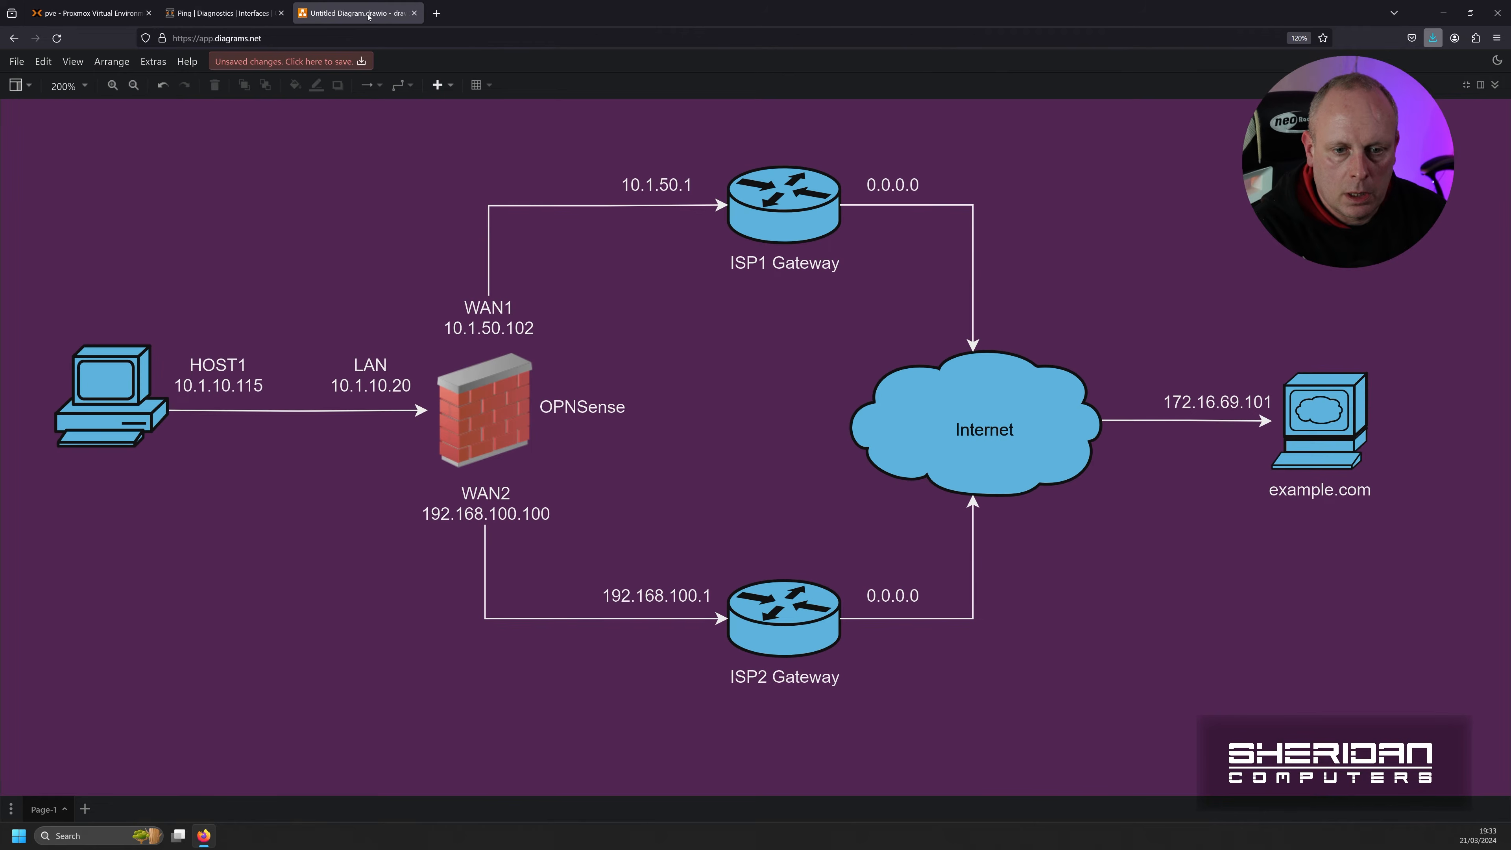
click(222, 13)
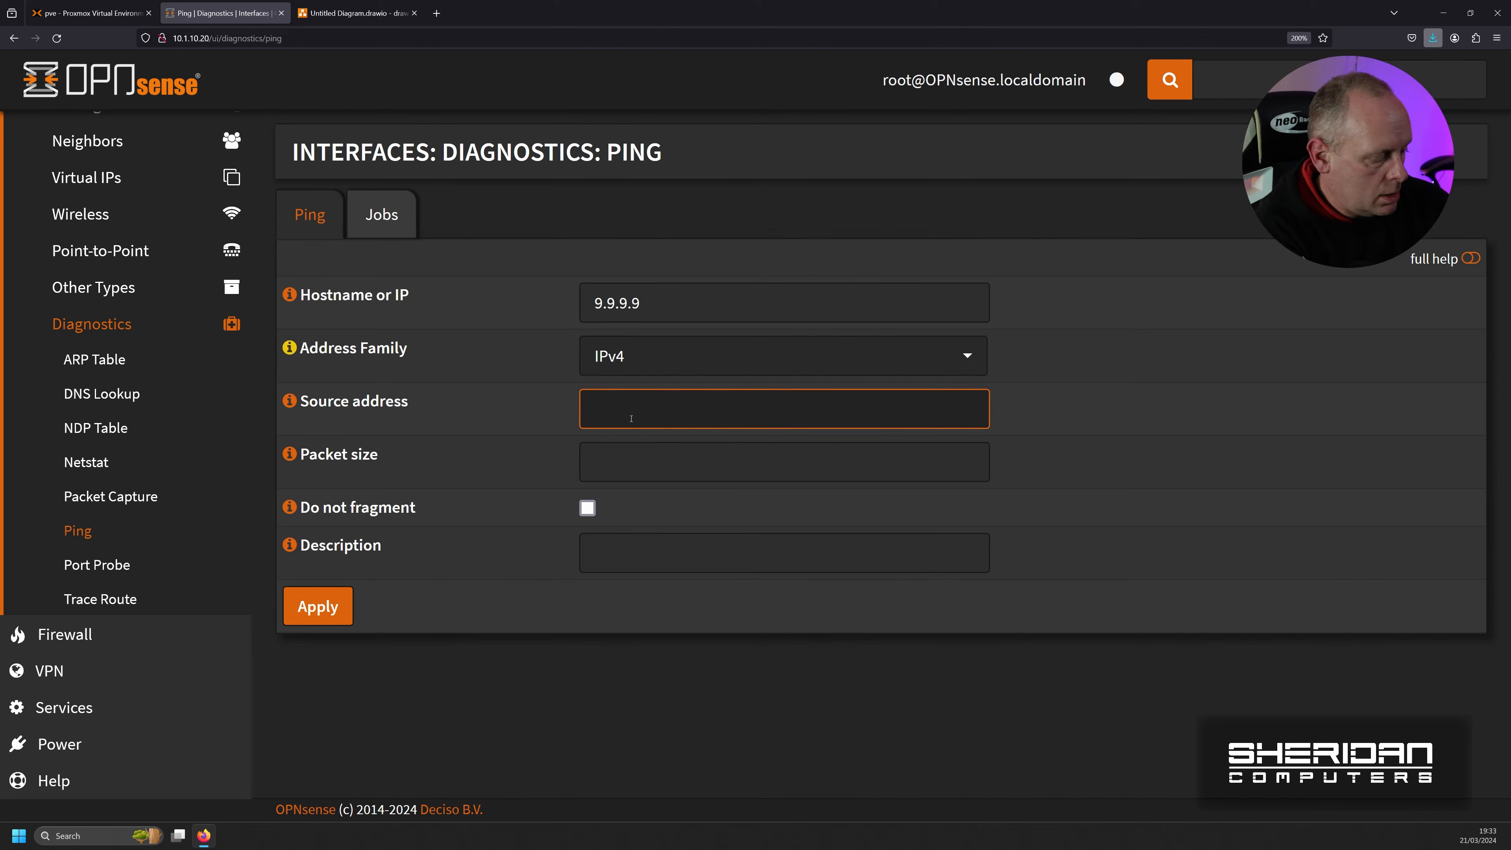
text(10.1.50.102)
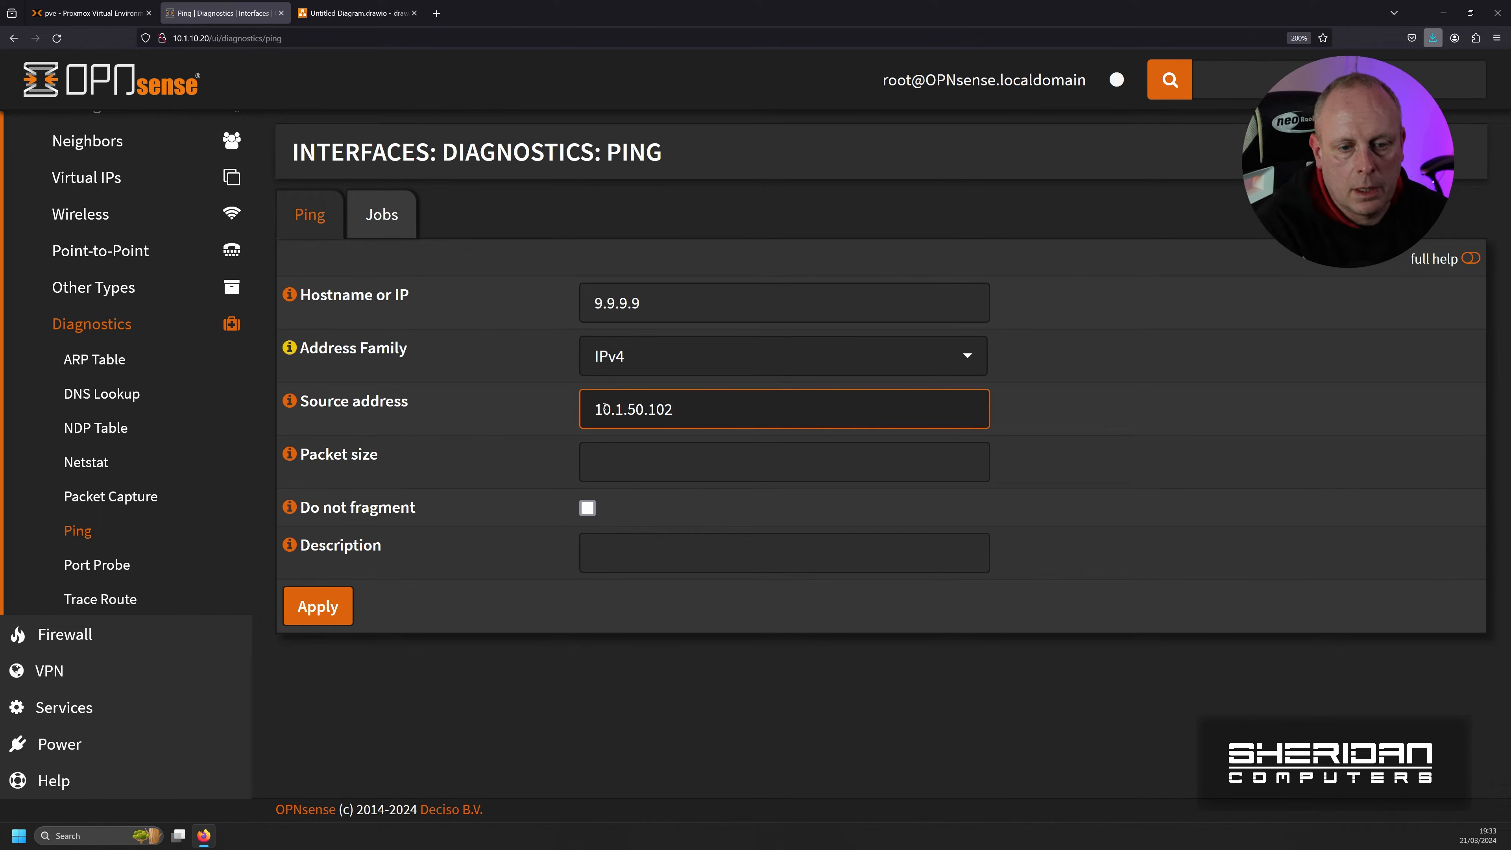
click(337, 619)
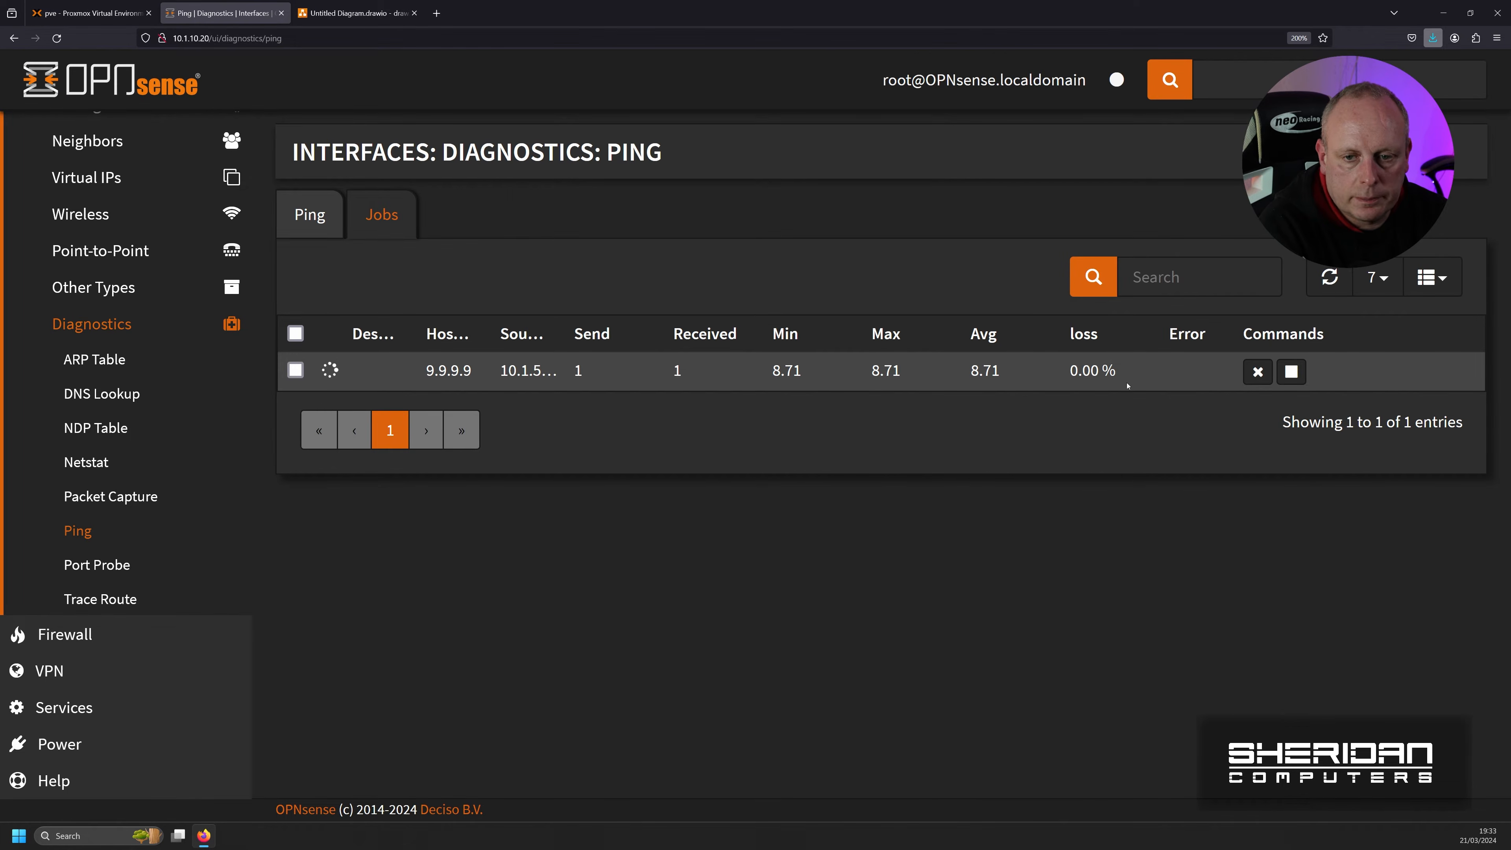
click(1291, 372)
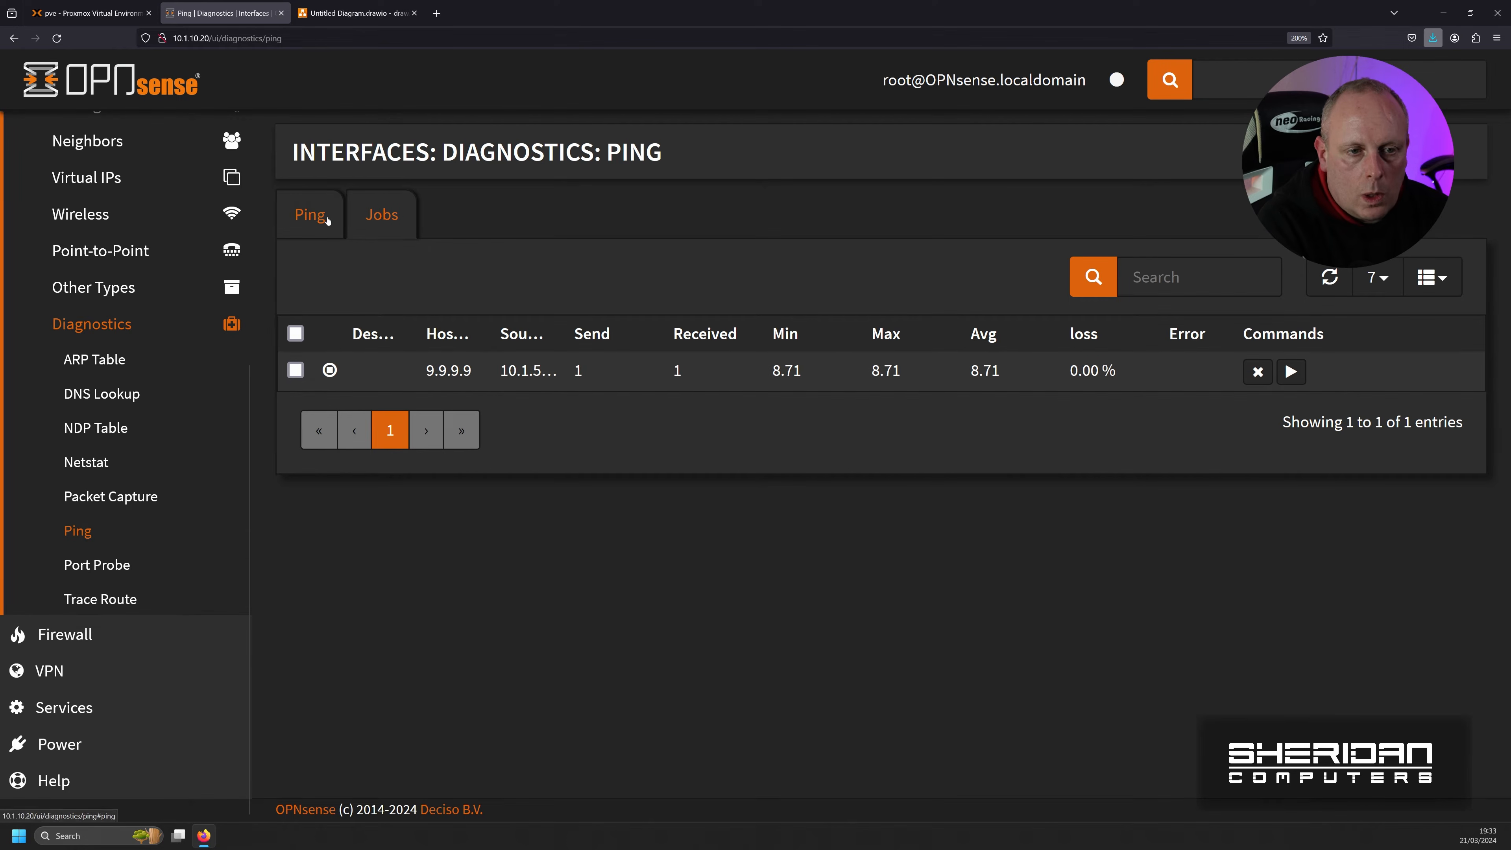
Step: Start a second ping to 9.9.9.9 from the WAN2 source address 192.168.100.100, checking the address in the network diagram
click(315, 217)
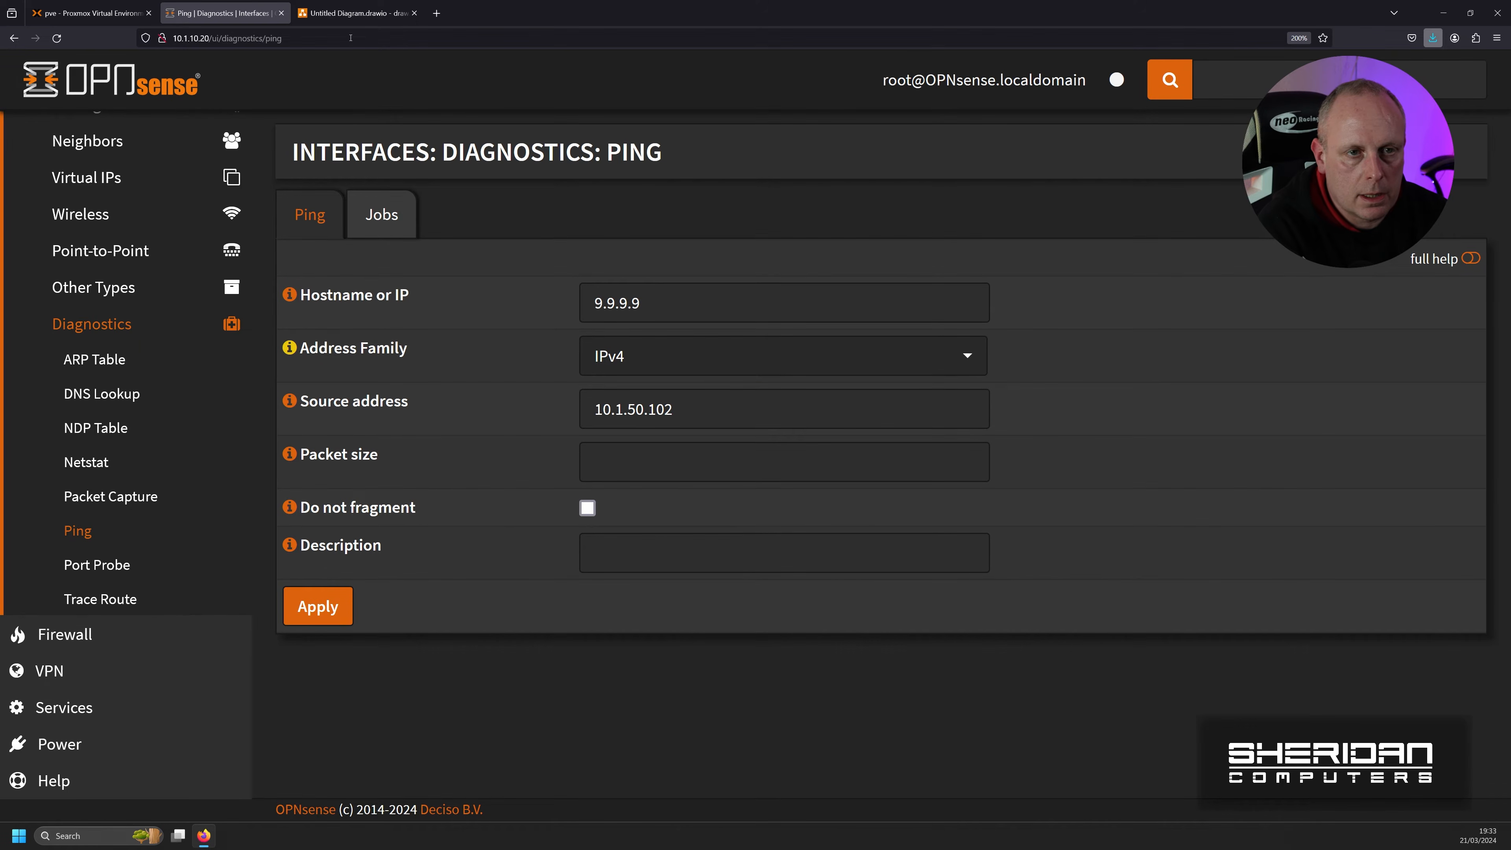
click(353, 18)
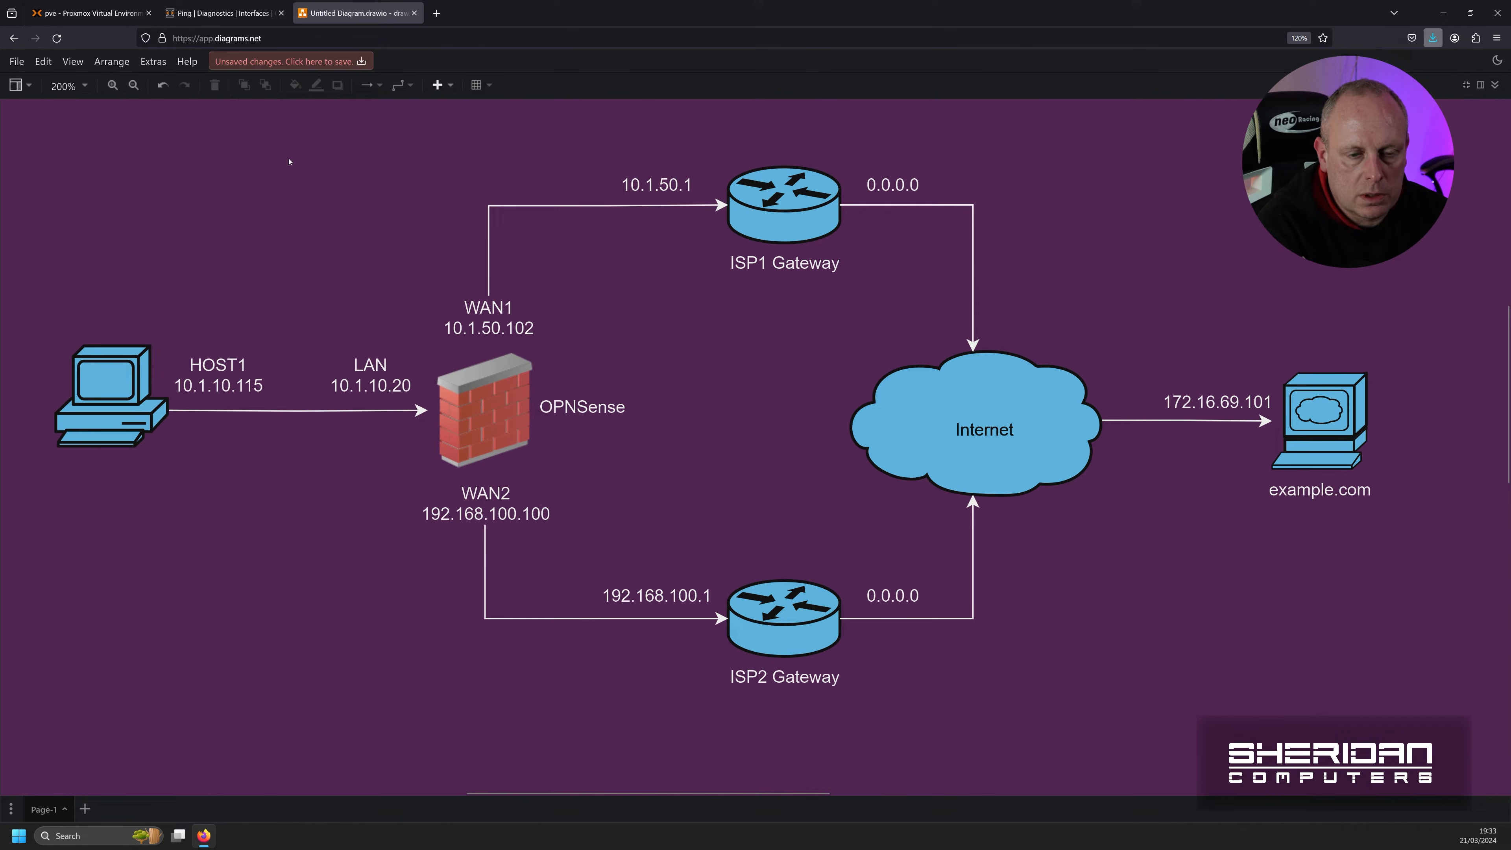
click(236, 18)
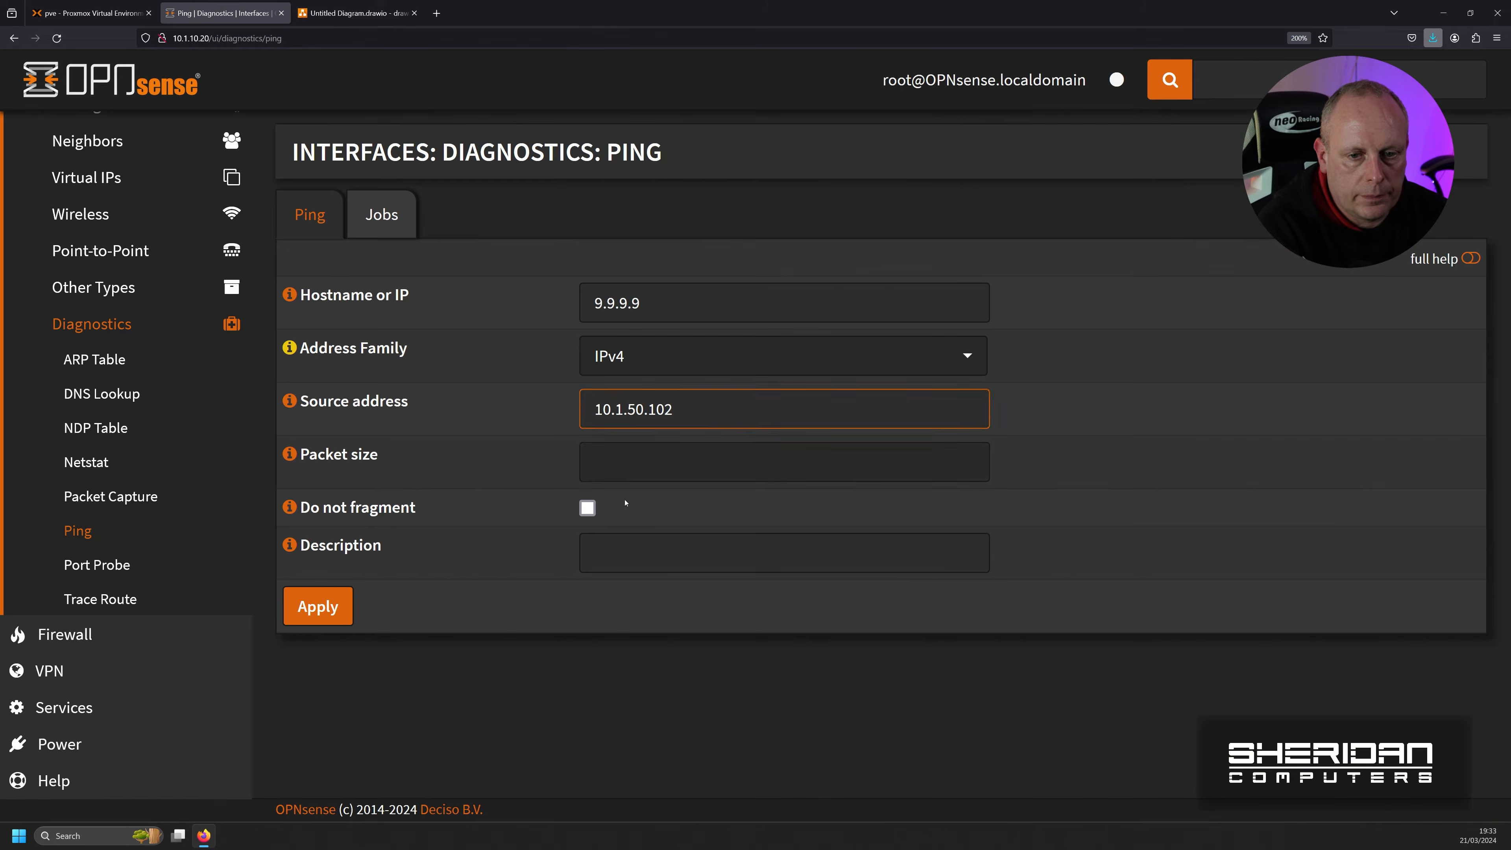
drag(678, 410, 517, 393)
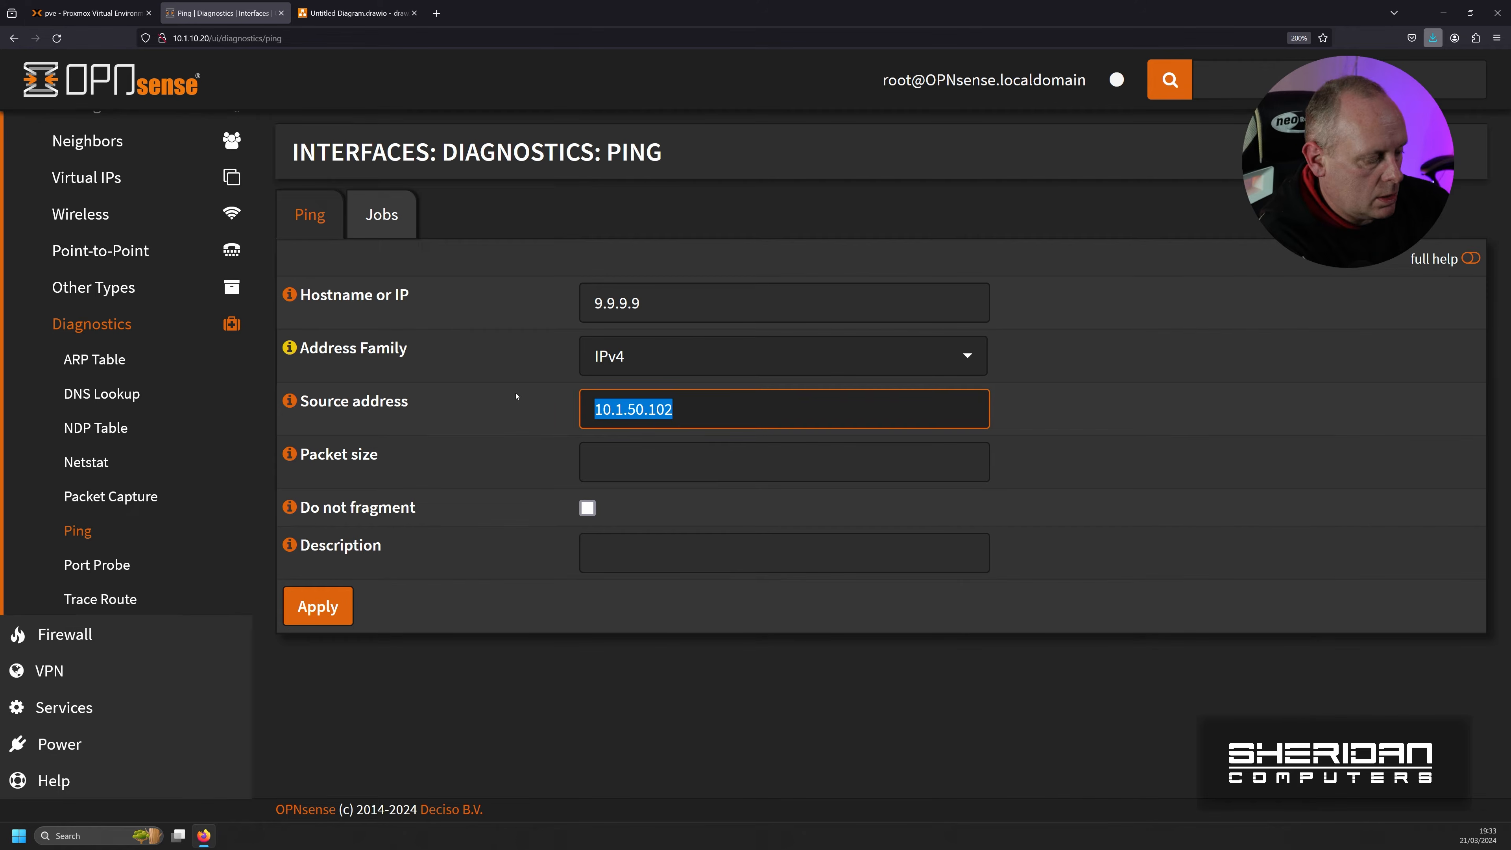
text(192.168)
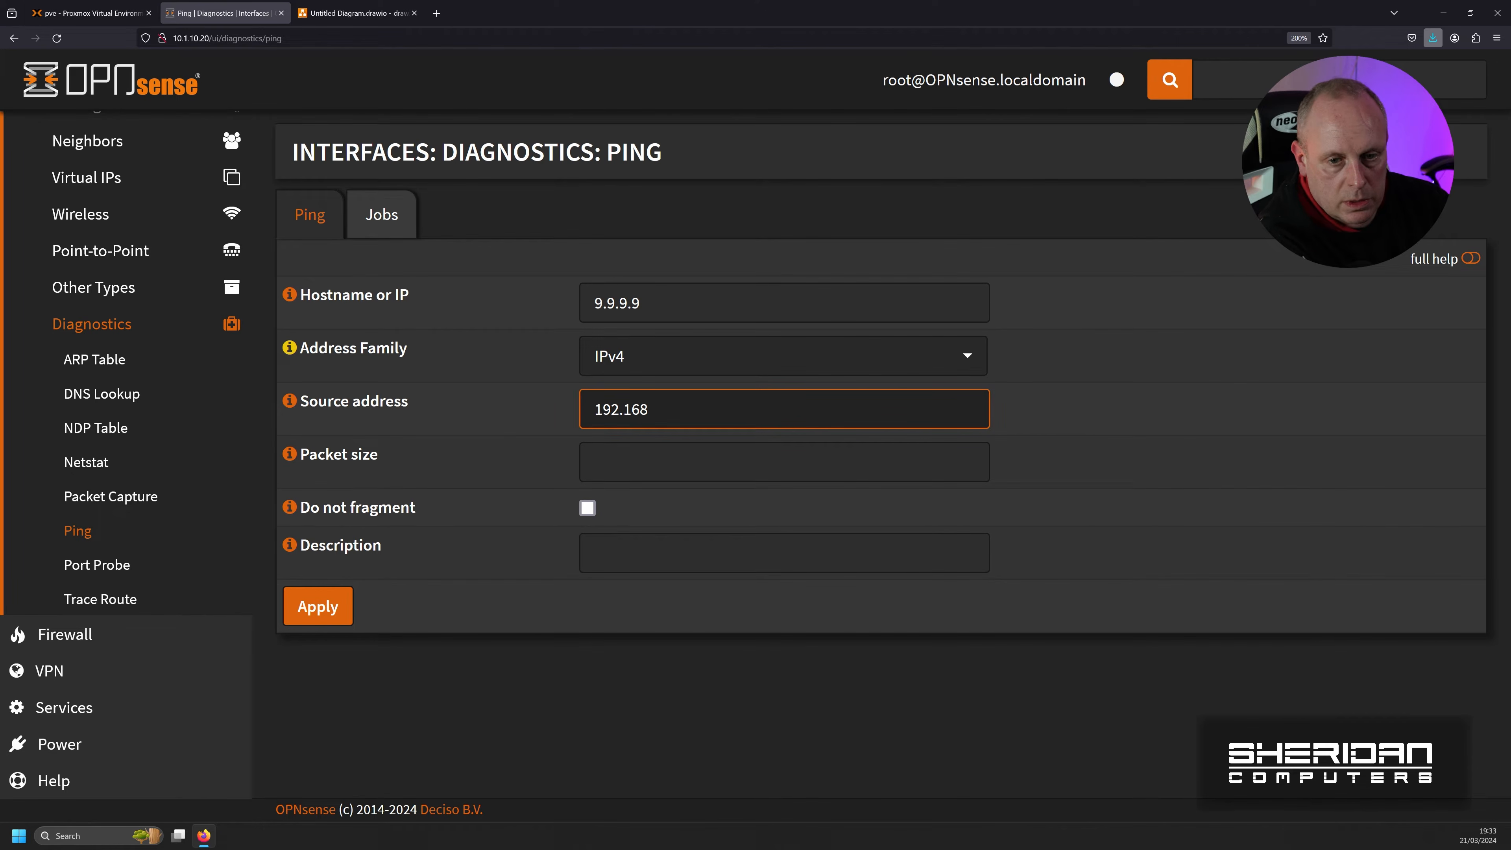
text(.100.100)
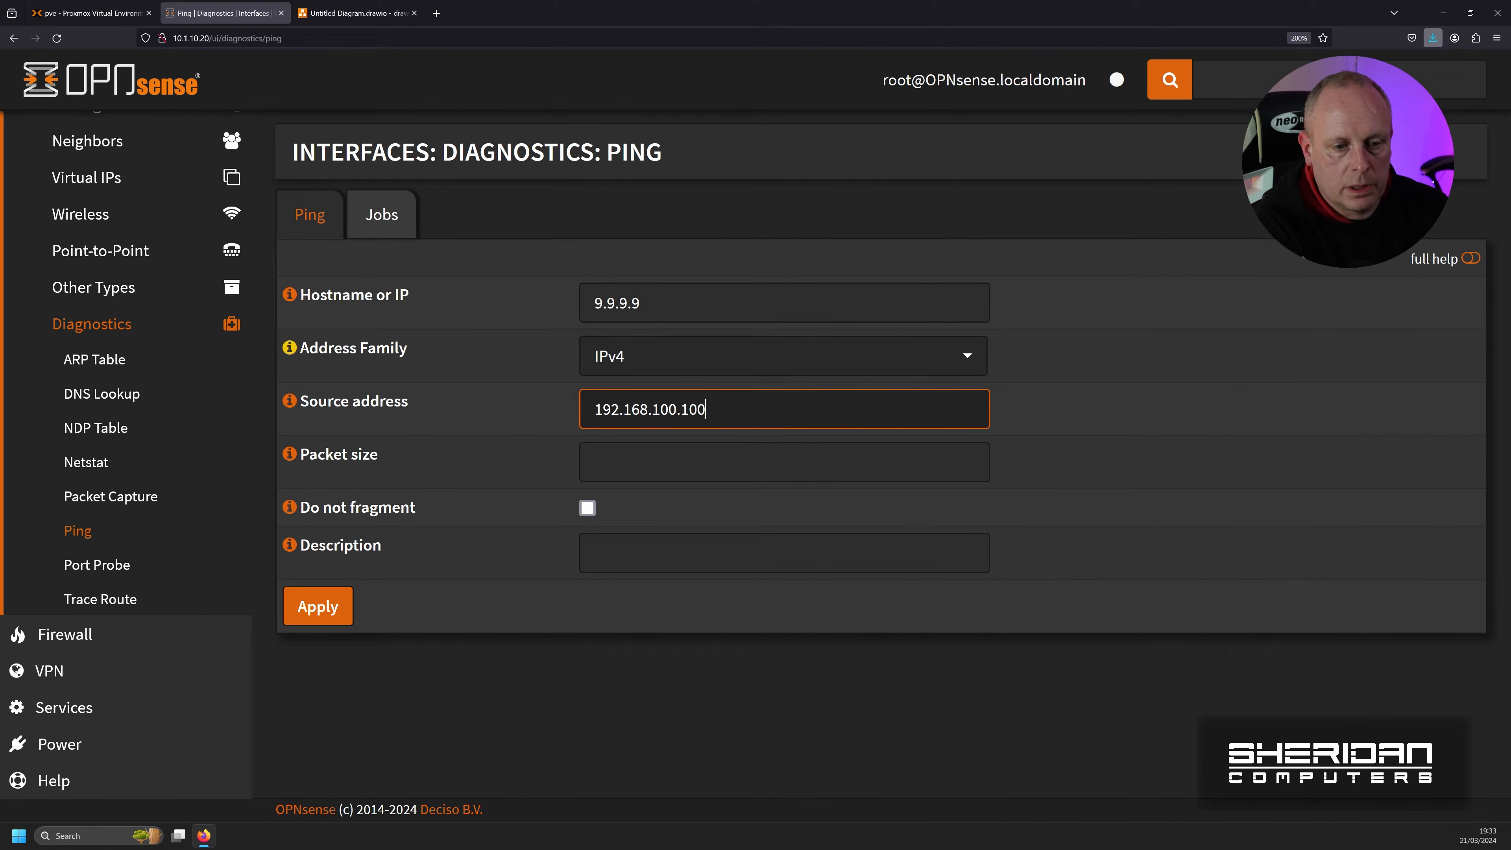
click(329, 614)
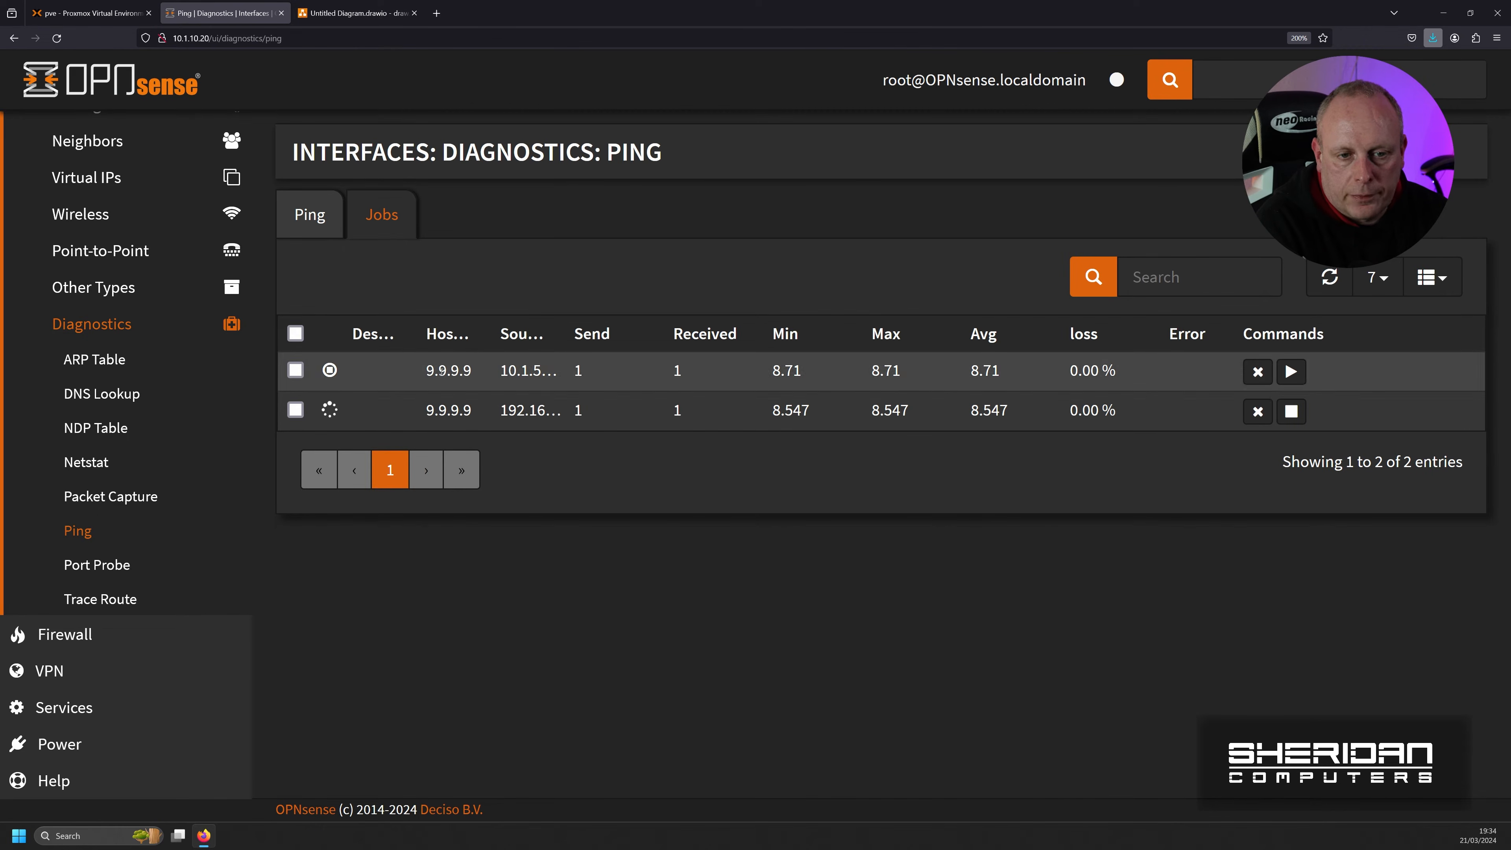
Step: Stop the WAN2 ping job and delete both ping jobs from the list
click(1291, 412)
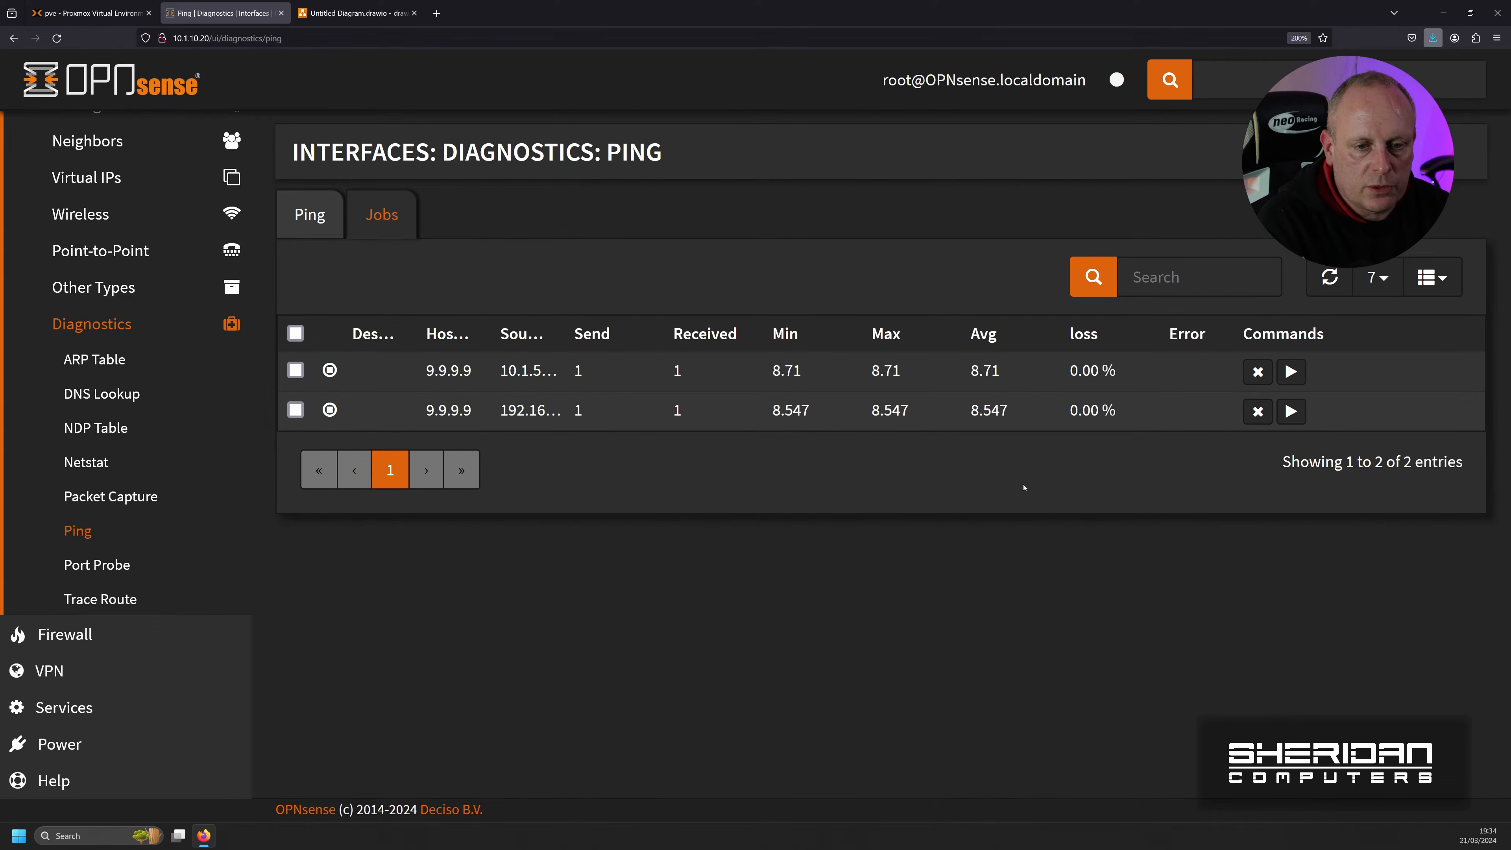
click(1258, 411)
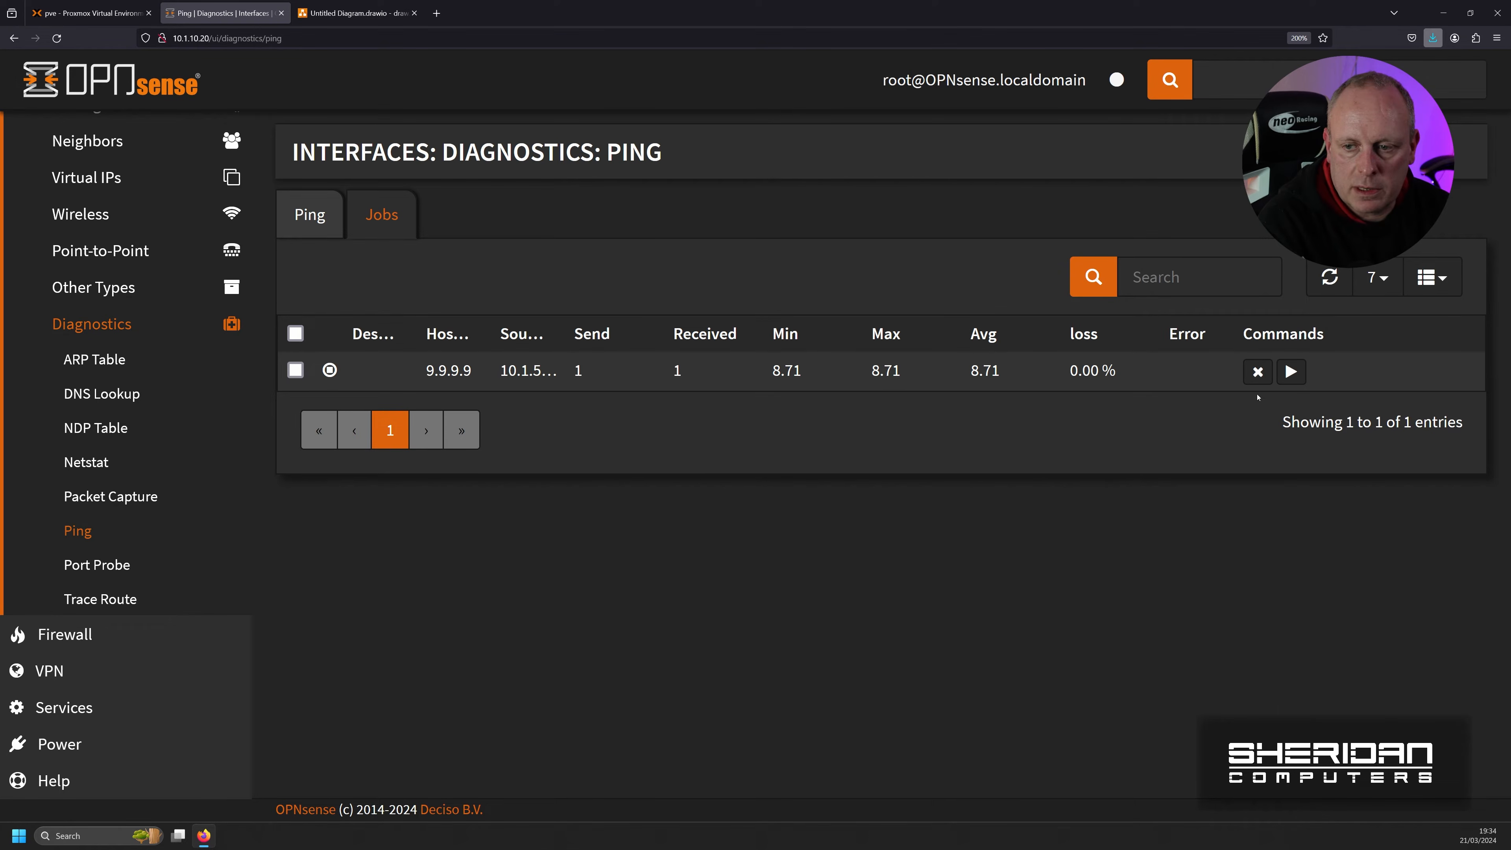
click(1258, 373)
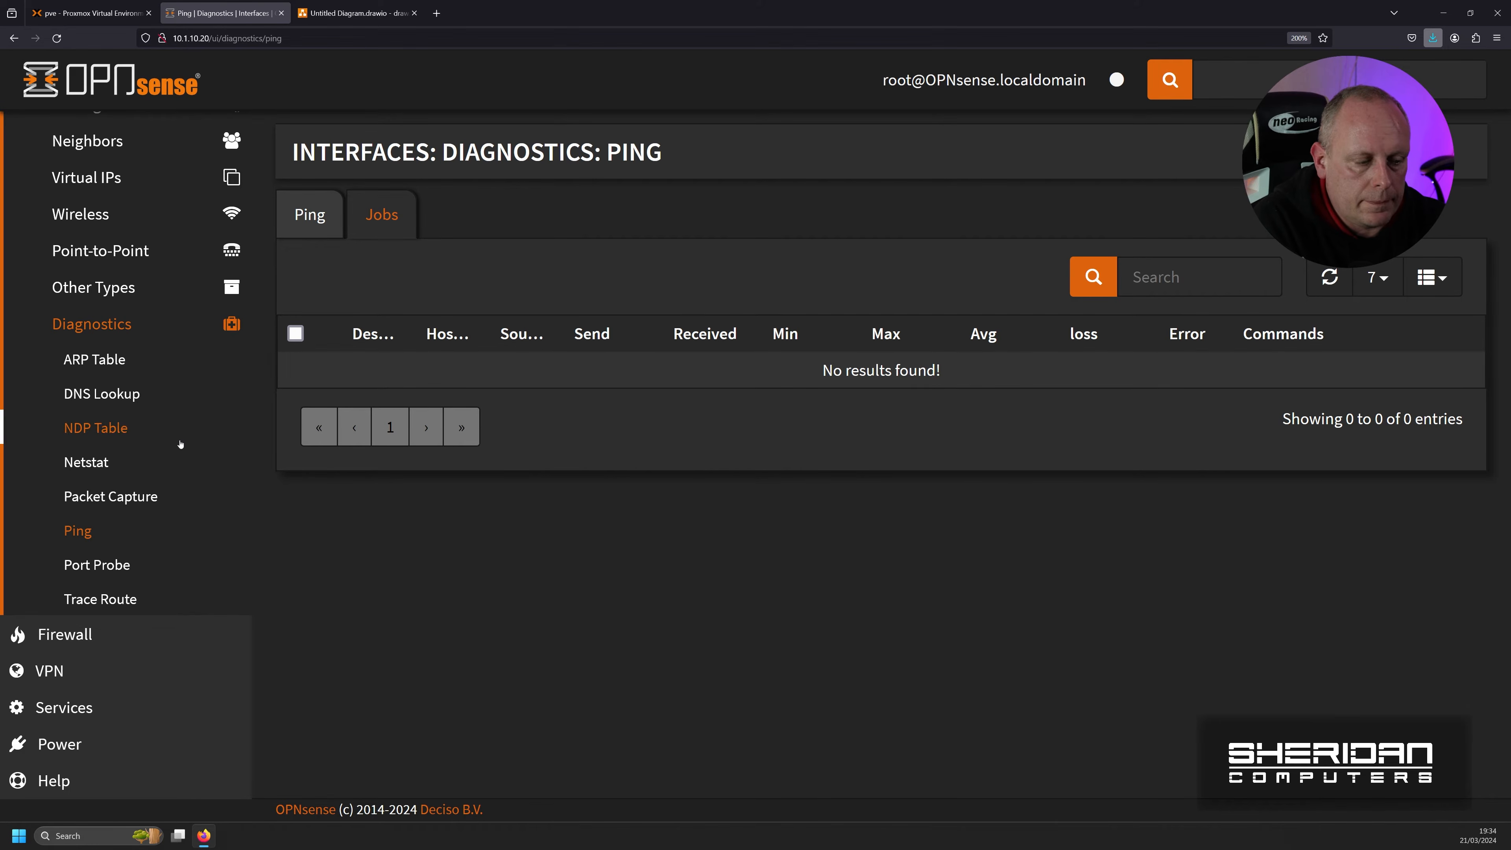
Step: Open the system's gateway configuration page
scroll(162, 439, up, 5)
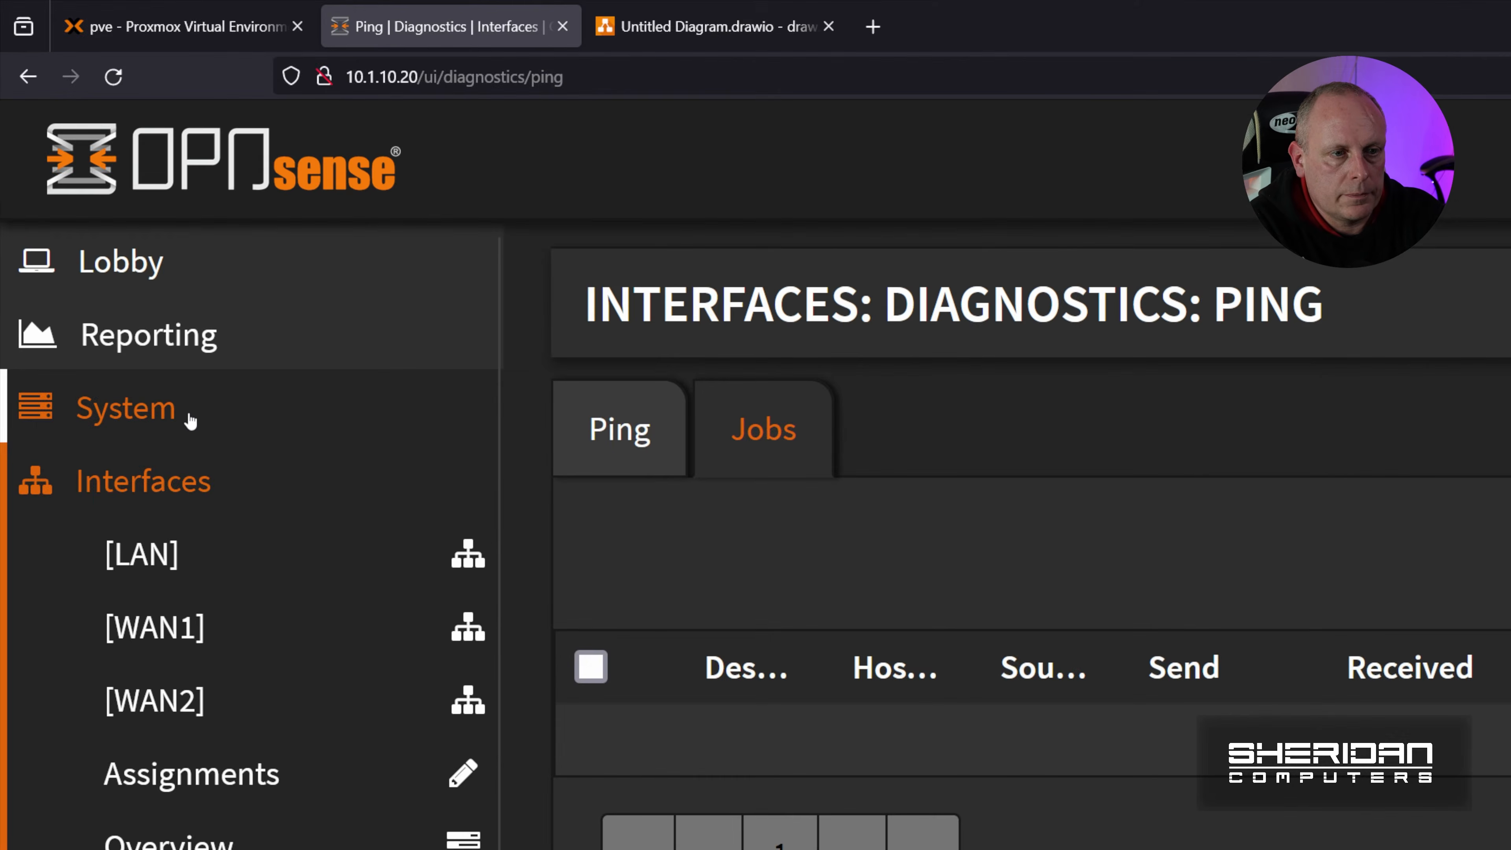
click(94, 208)
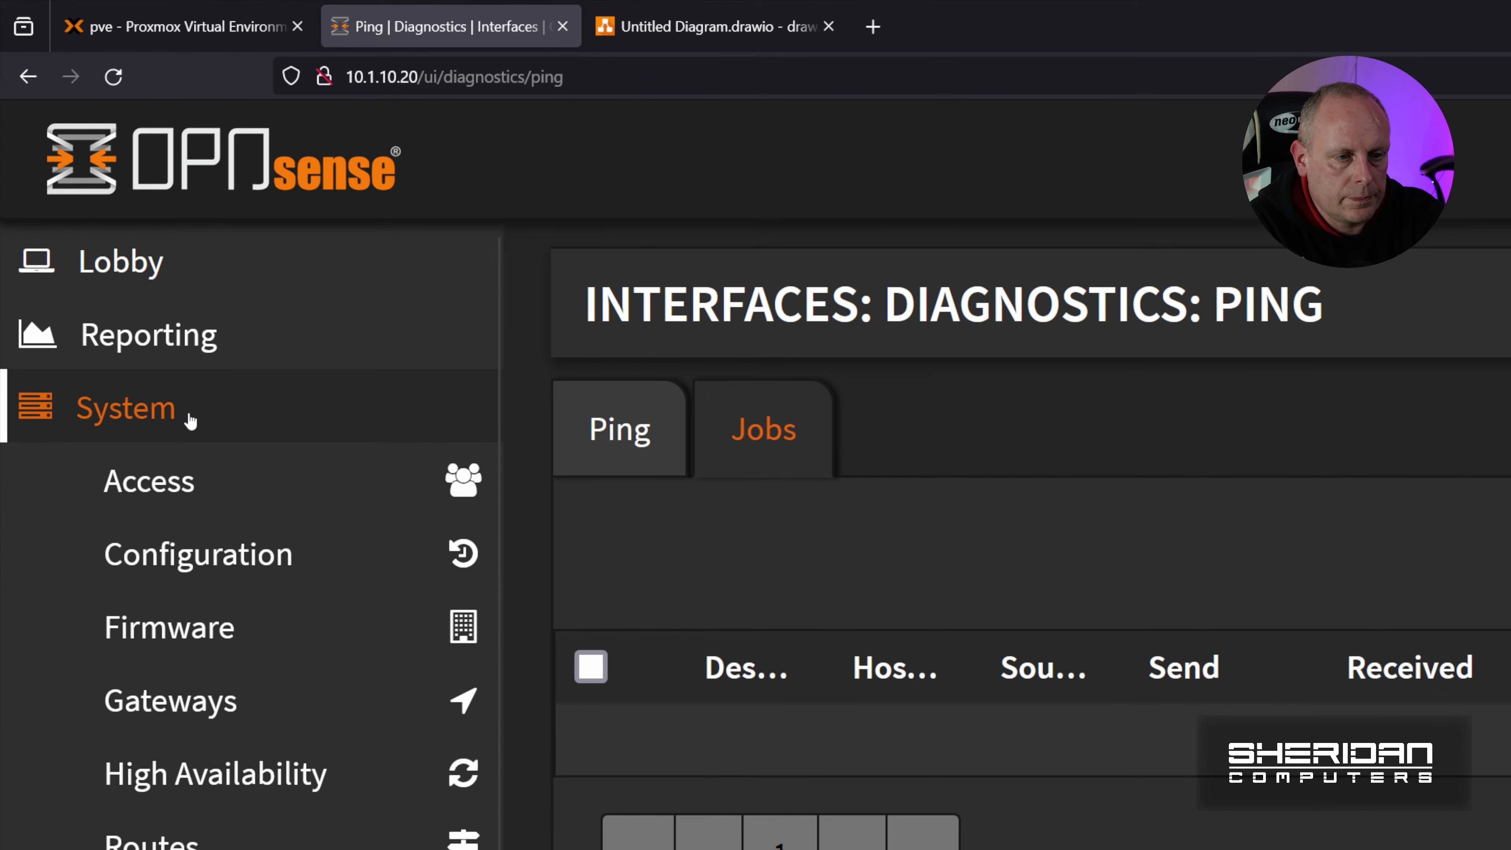
click(178, 702)
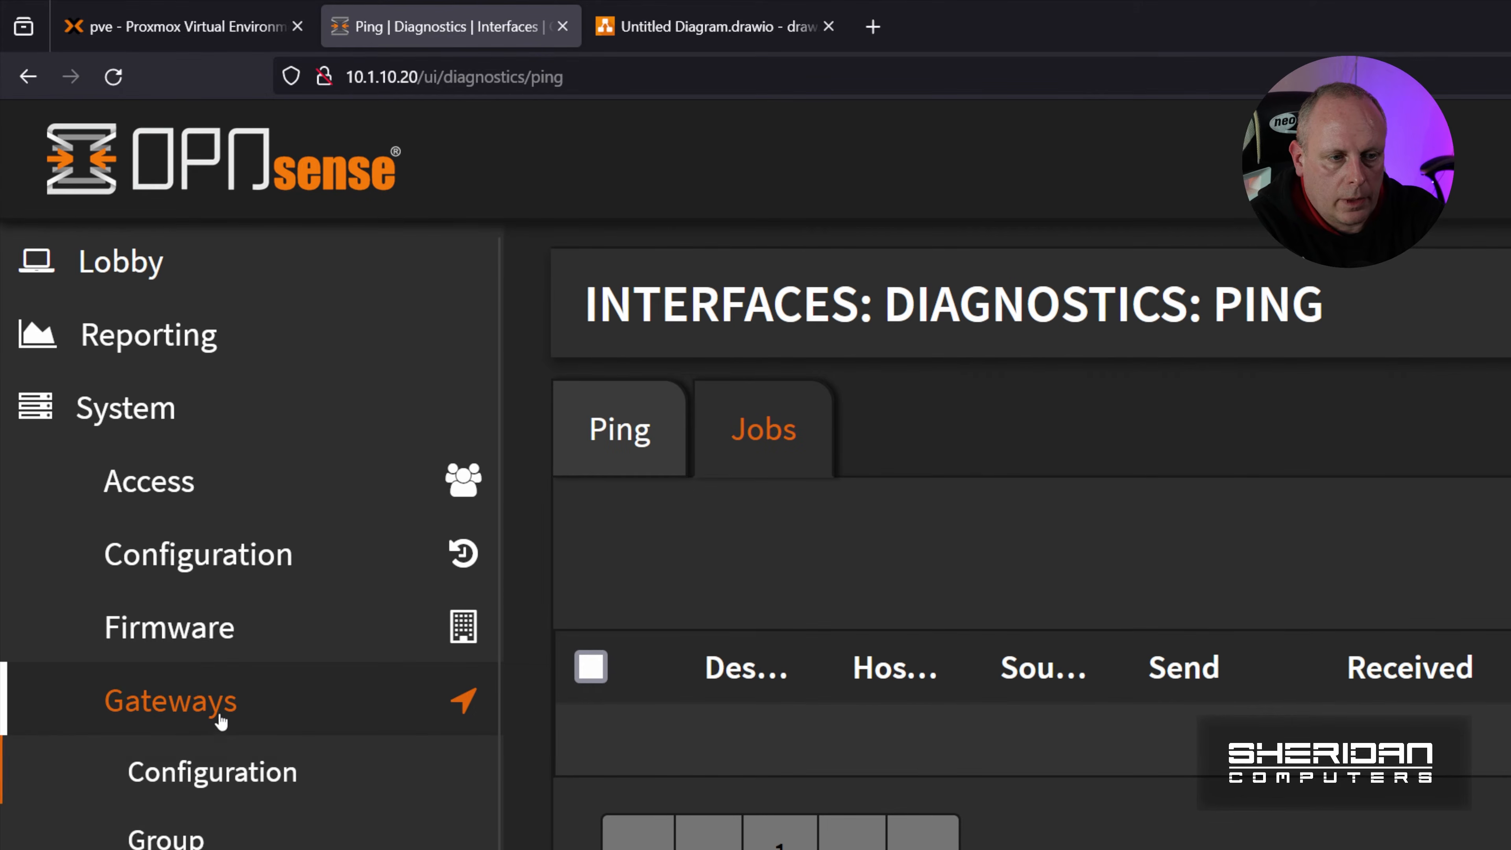
click(215, 774)
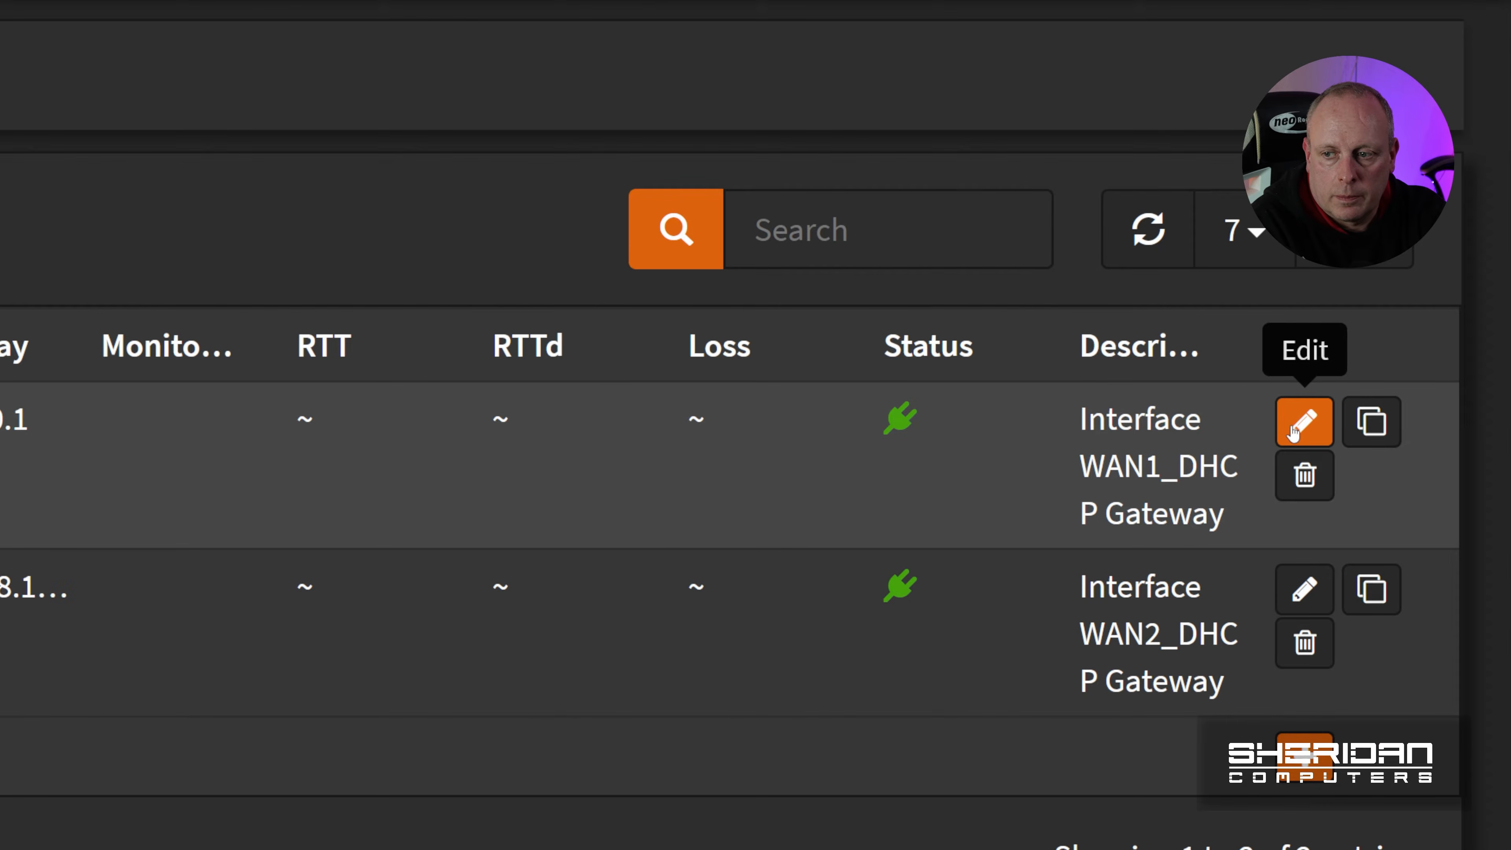
Step: Edit WAN1_DHCP as an upstream gateway with gateway monitoring enabled and monitor IP 8.8.8.8, and save it
click(1292, 426)
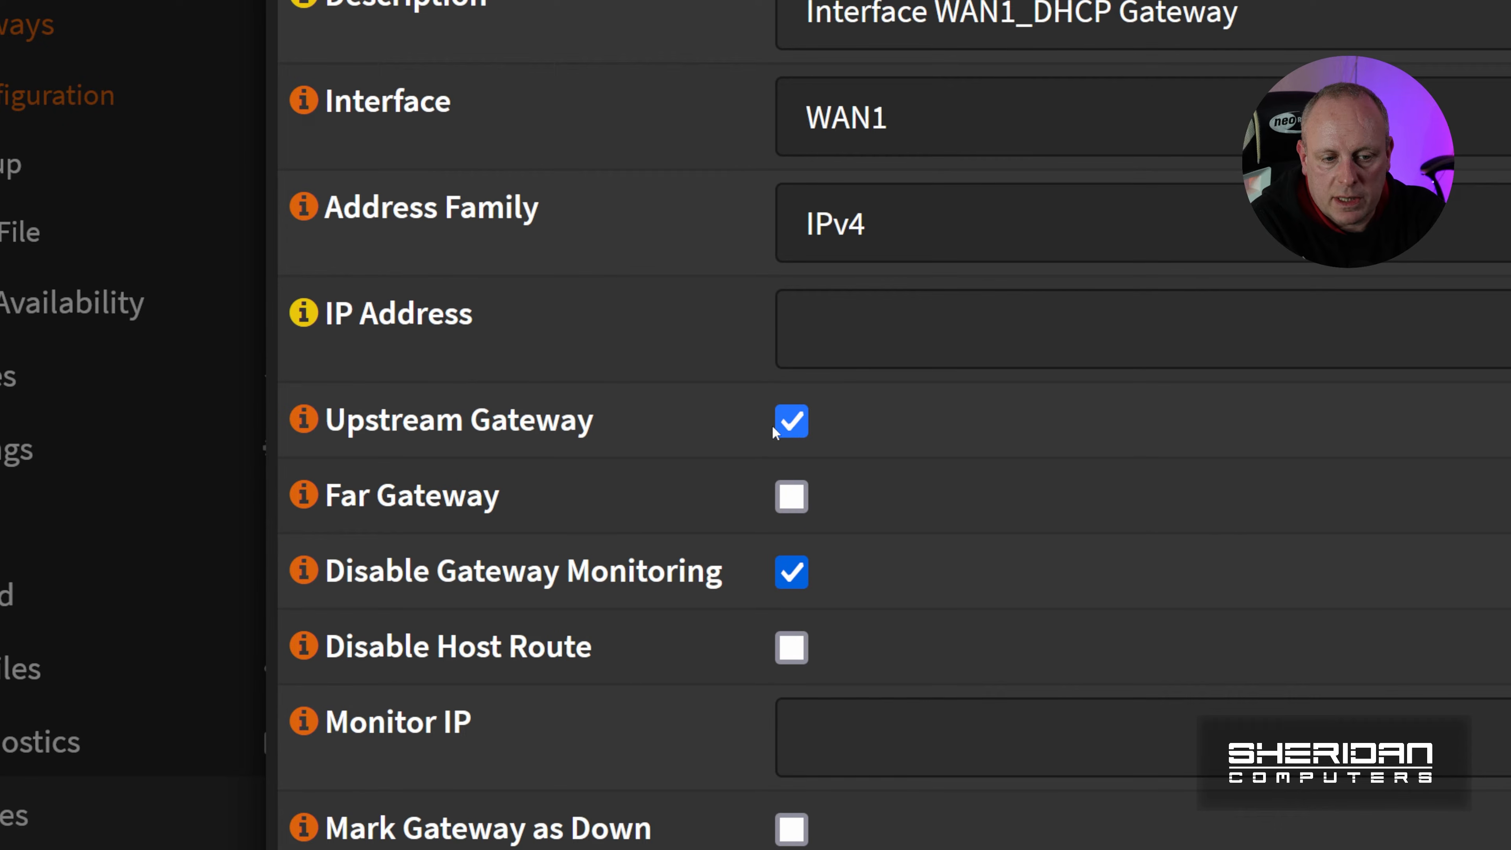
click(304, 432)
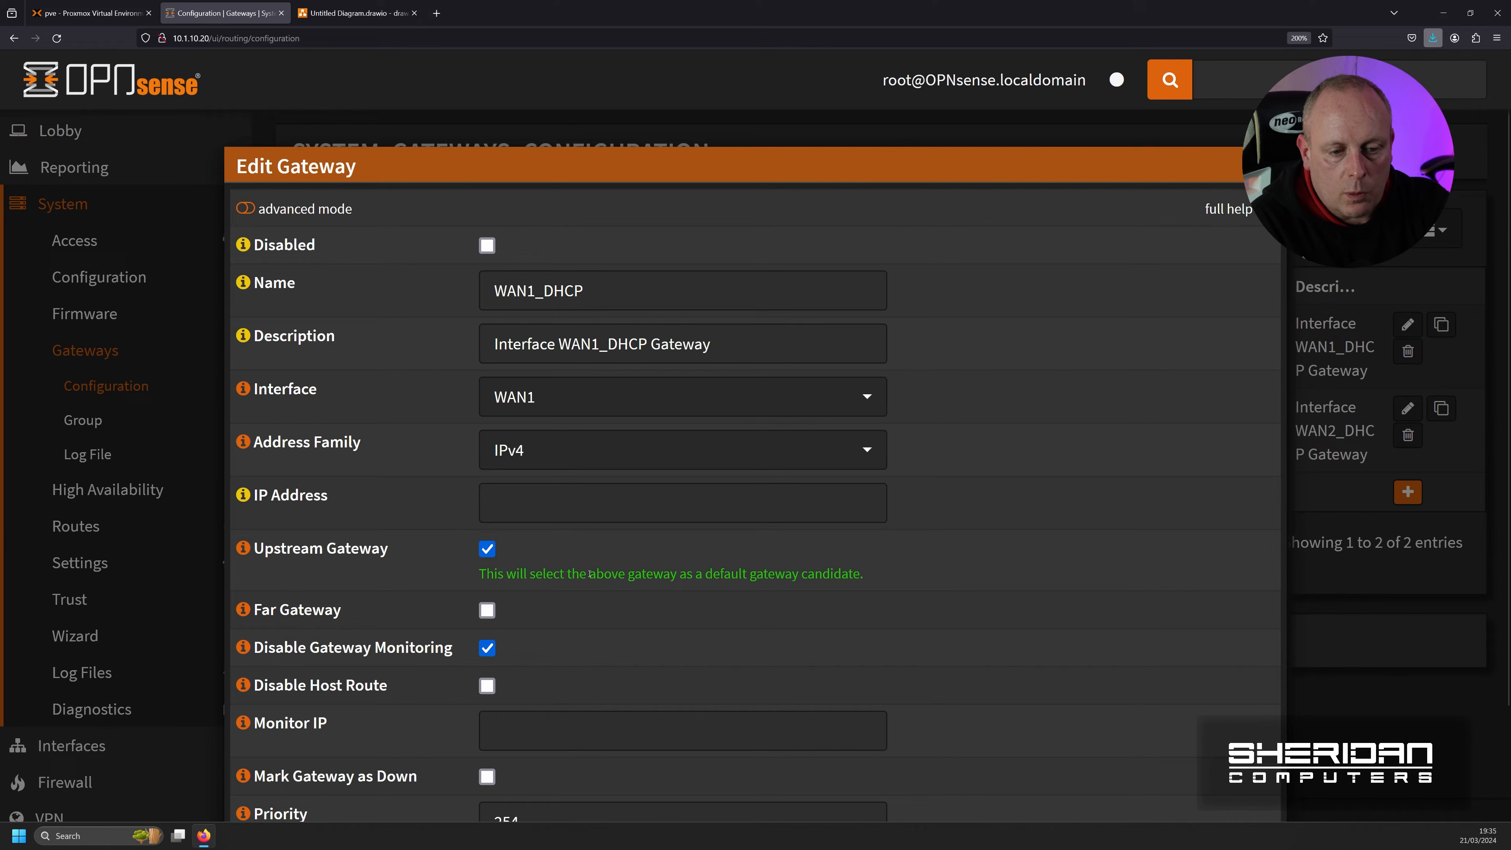
scroll(586, 576, down, 3)
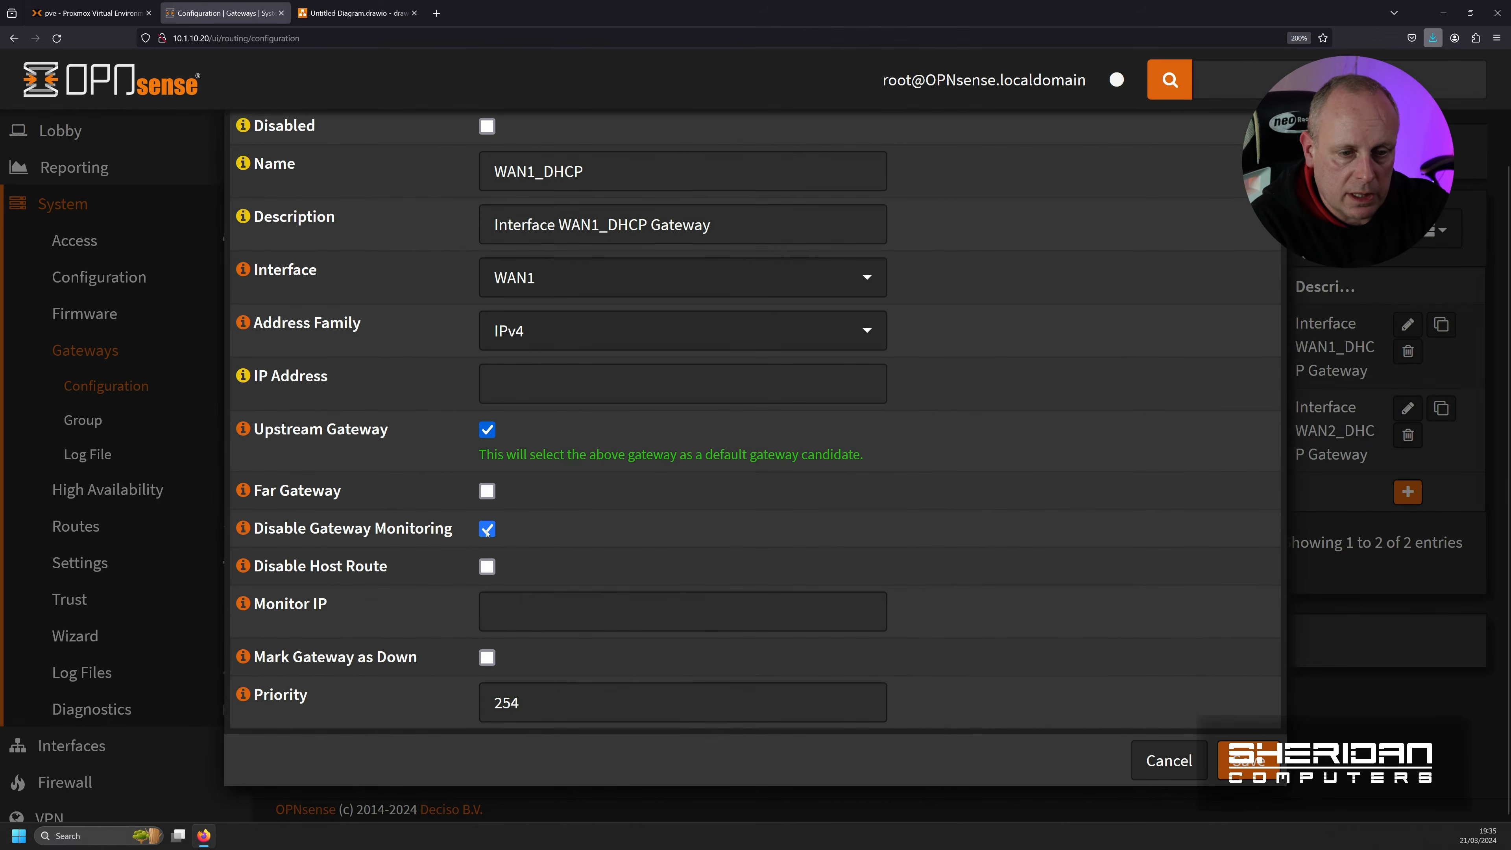
click(753, 420)
click(497, 613)
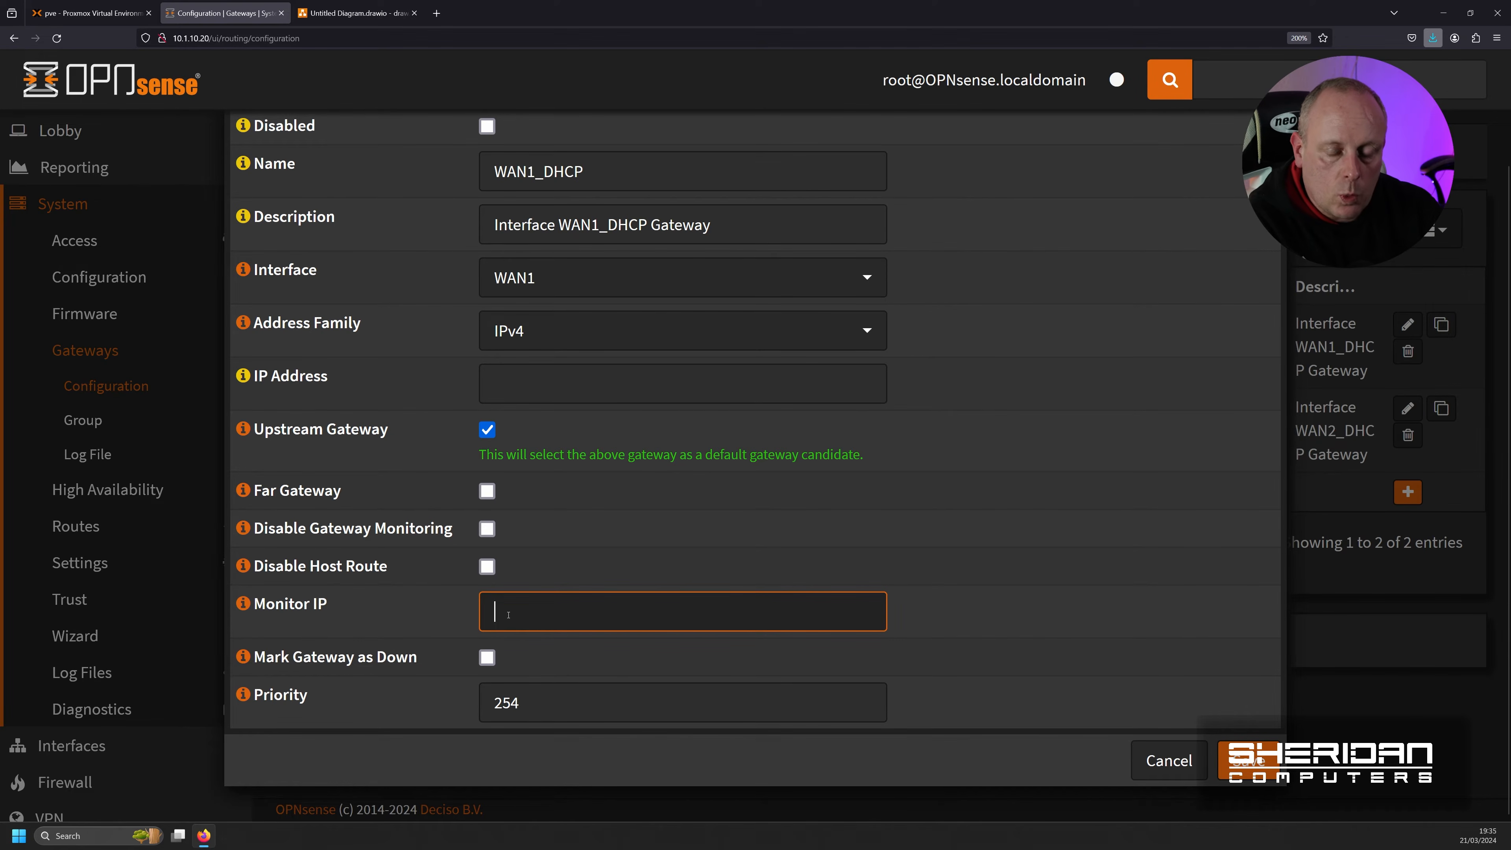
text(8.8)
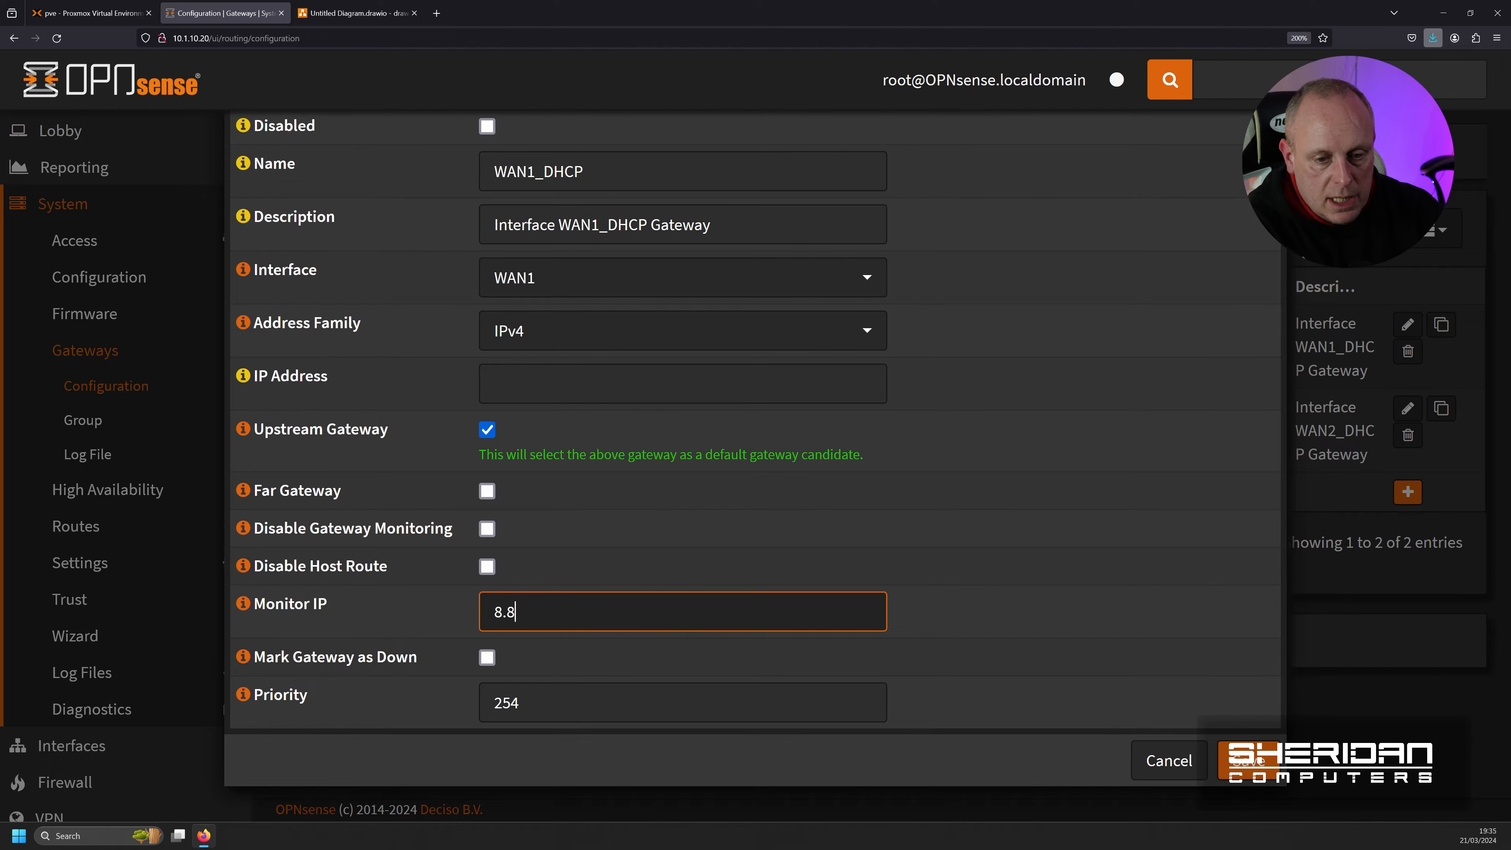
text(.8.8)
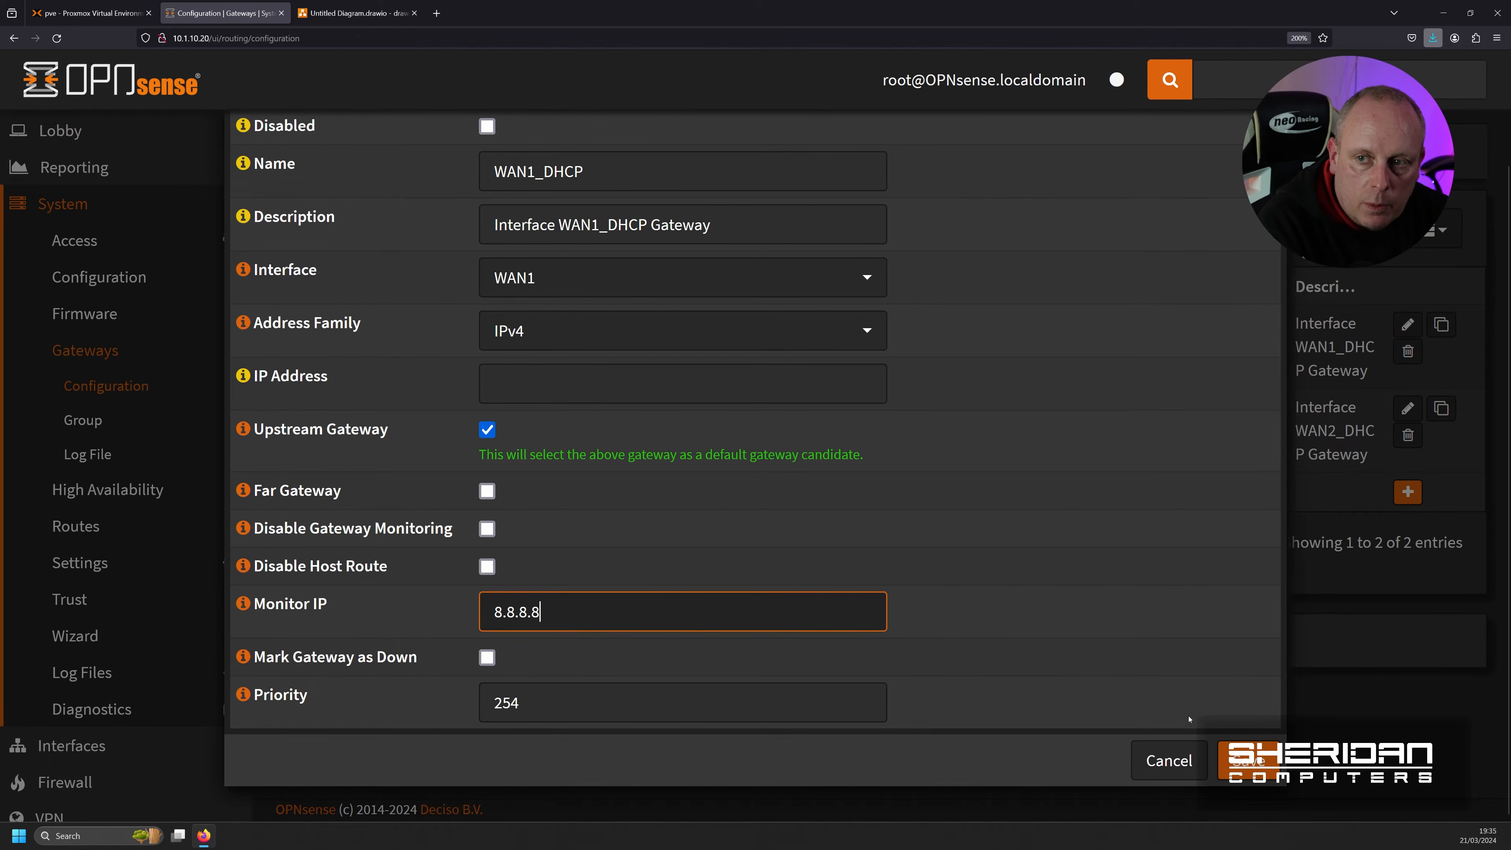
click(1249, 761)
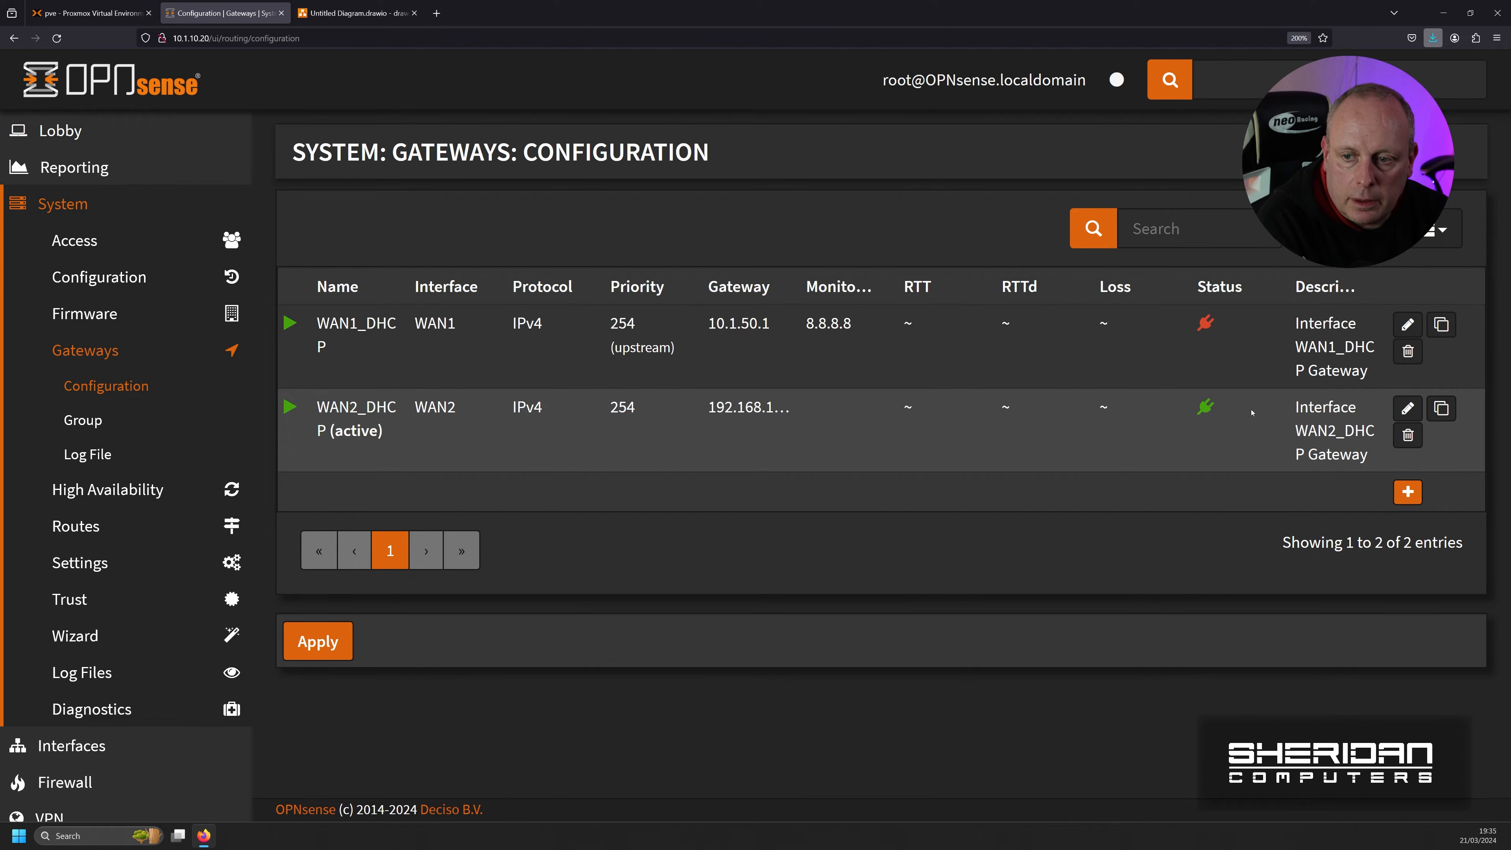
Step: Edit the WAN2_DHCP gateway with gateway monitoring enabled and monitor IP 8.8.4.4, save it, and apply the changes
click(1407, 410)
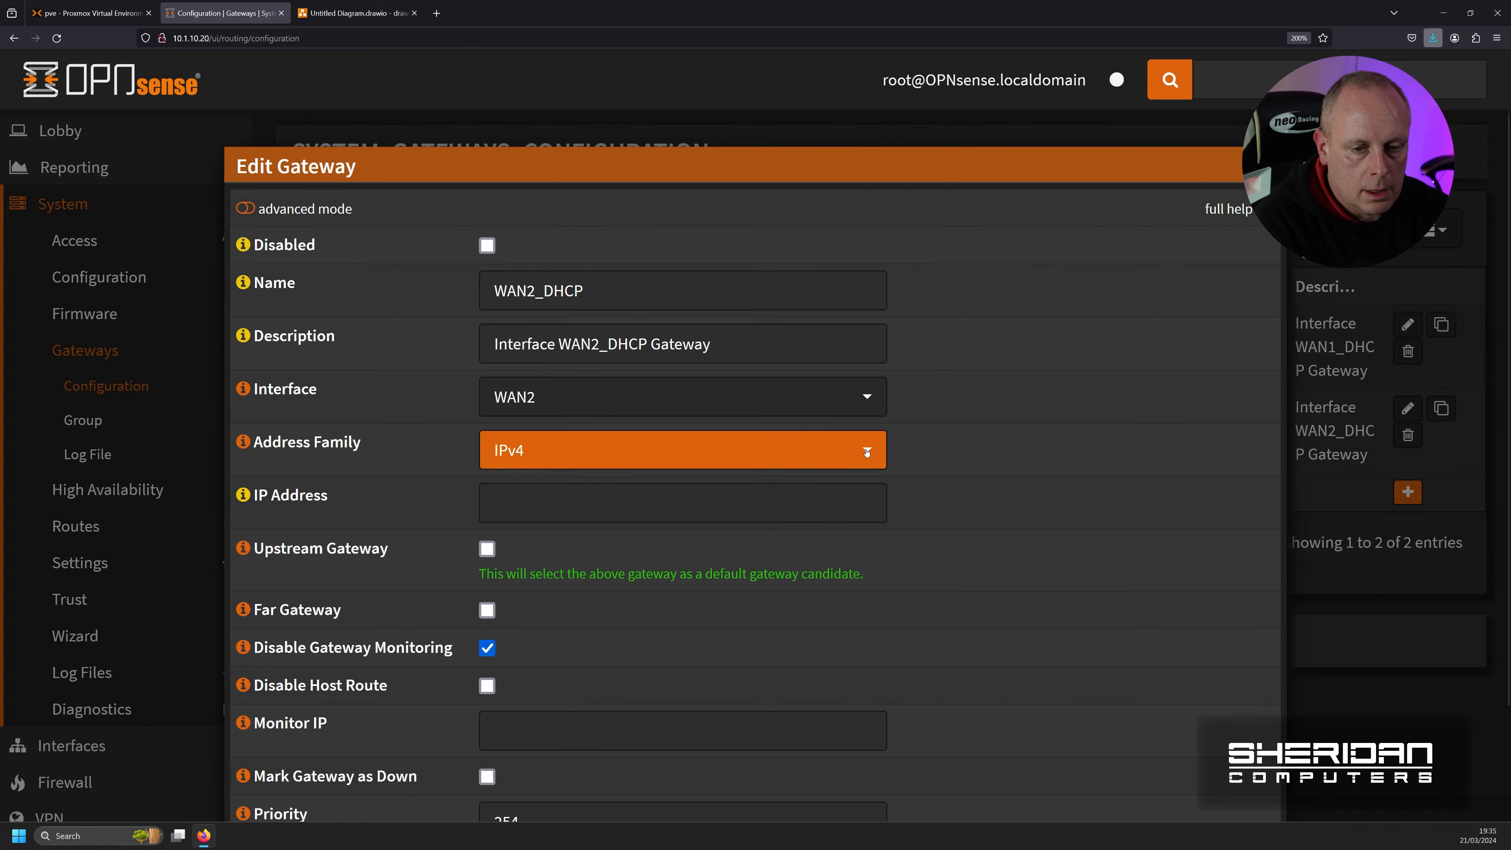
scroll(989, 500, down, 3)
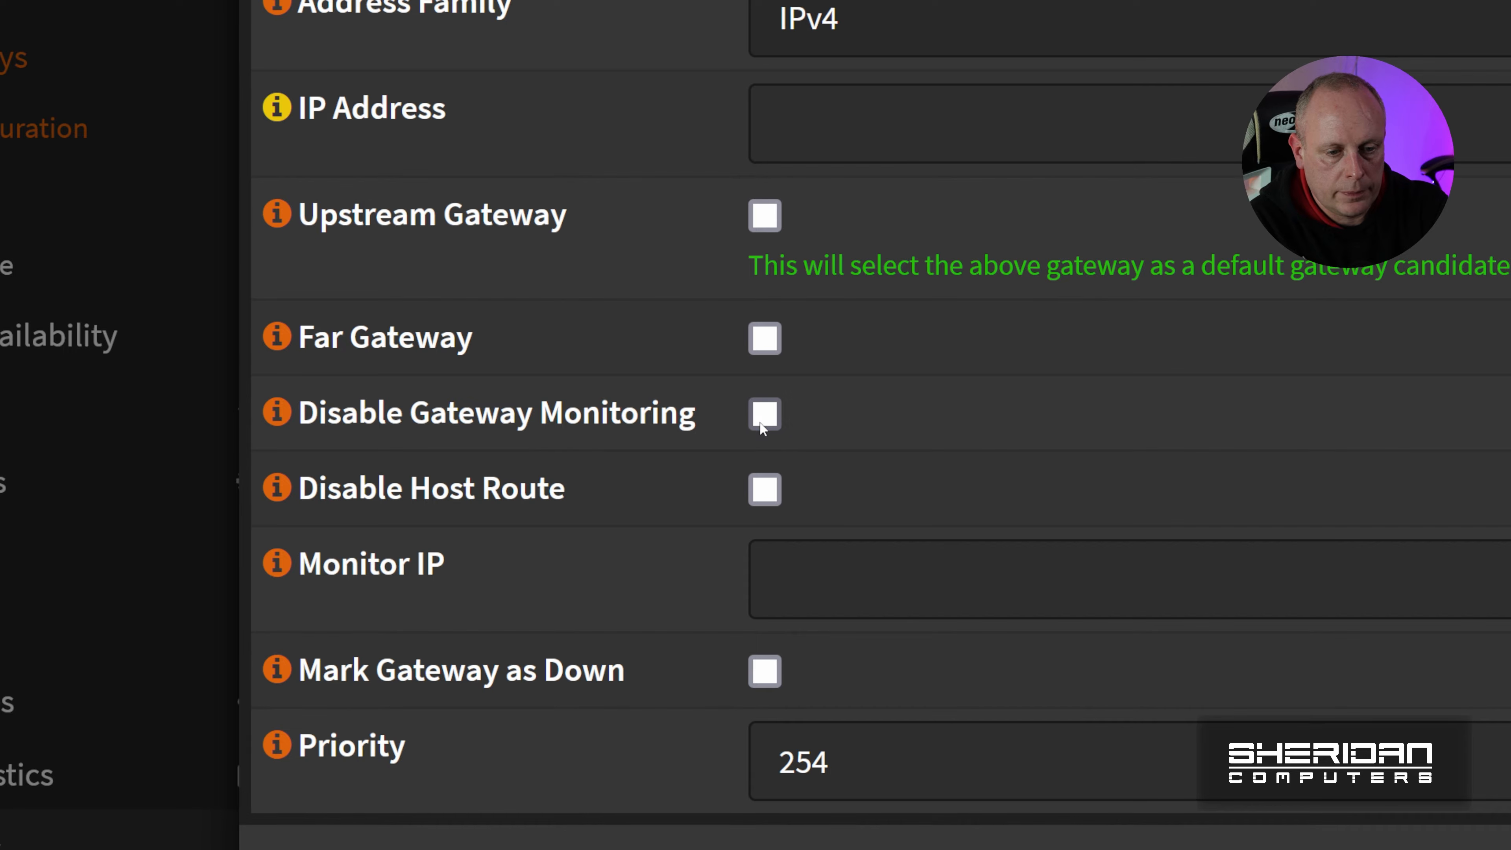
click(783, 590)
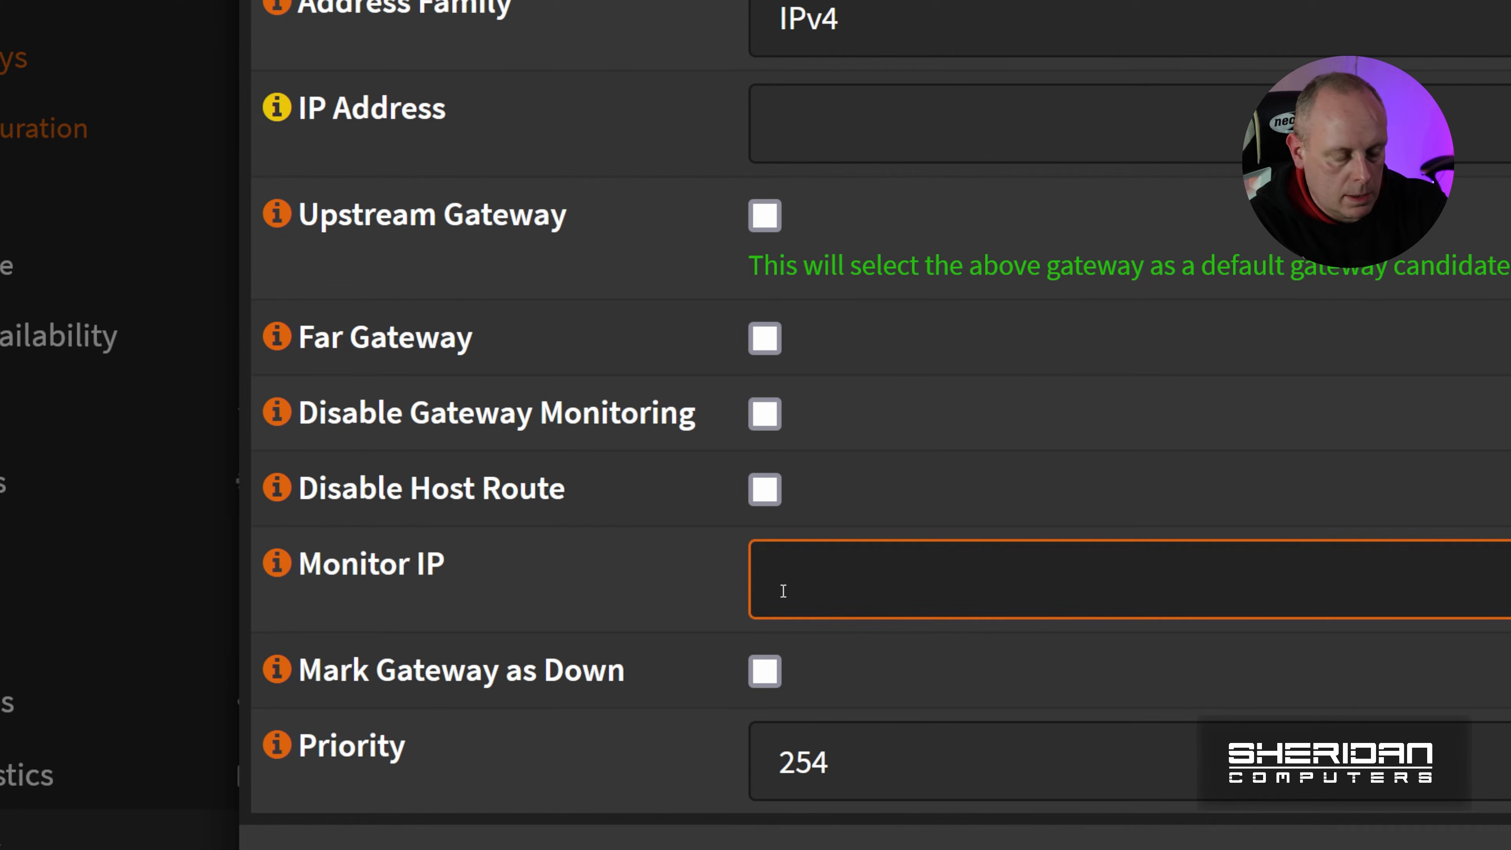
text(8.8)
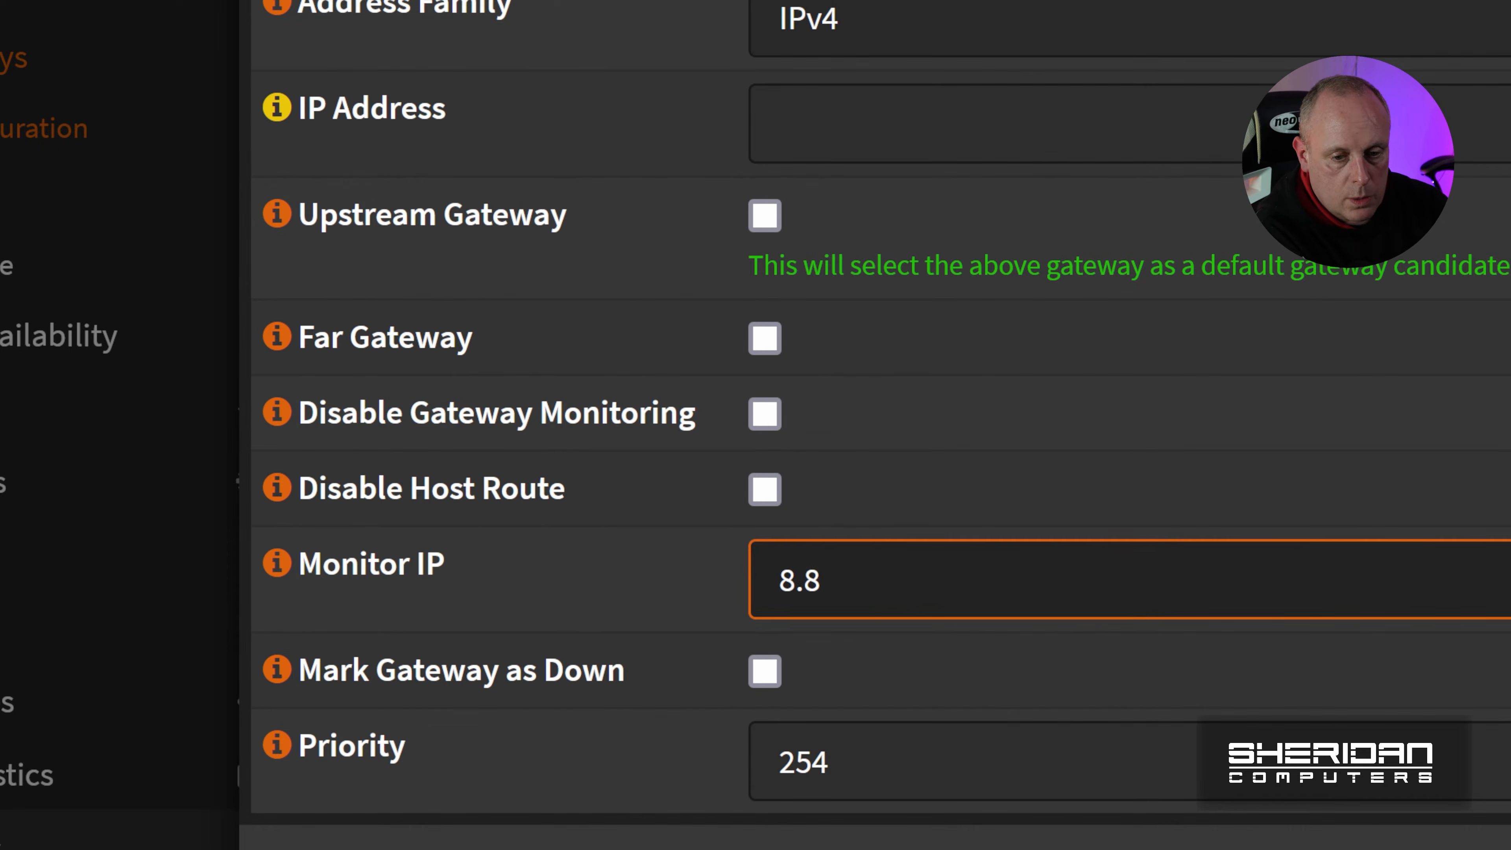
text(.4.4)
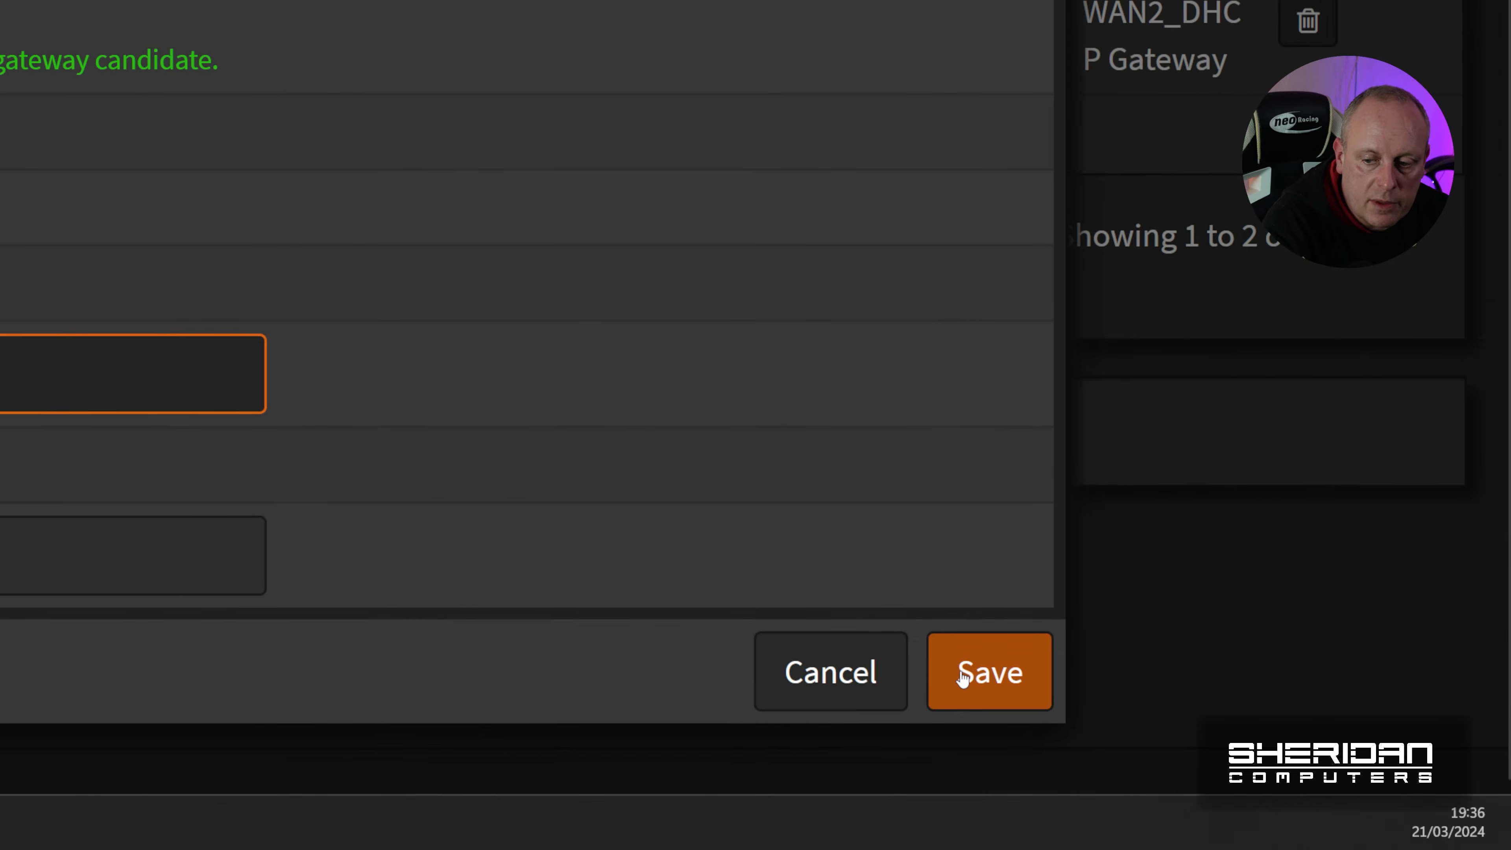
click(962, 675)
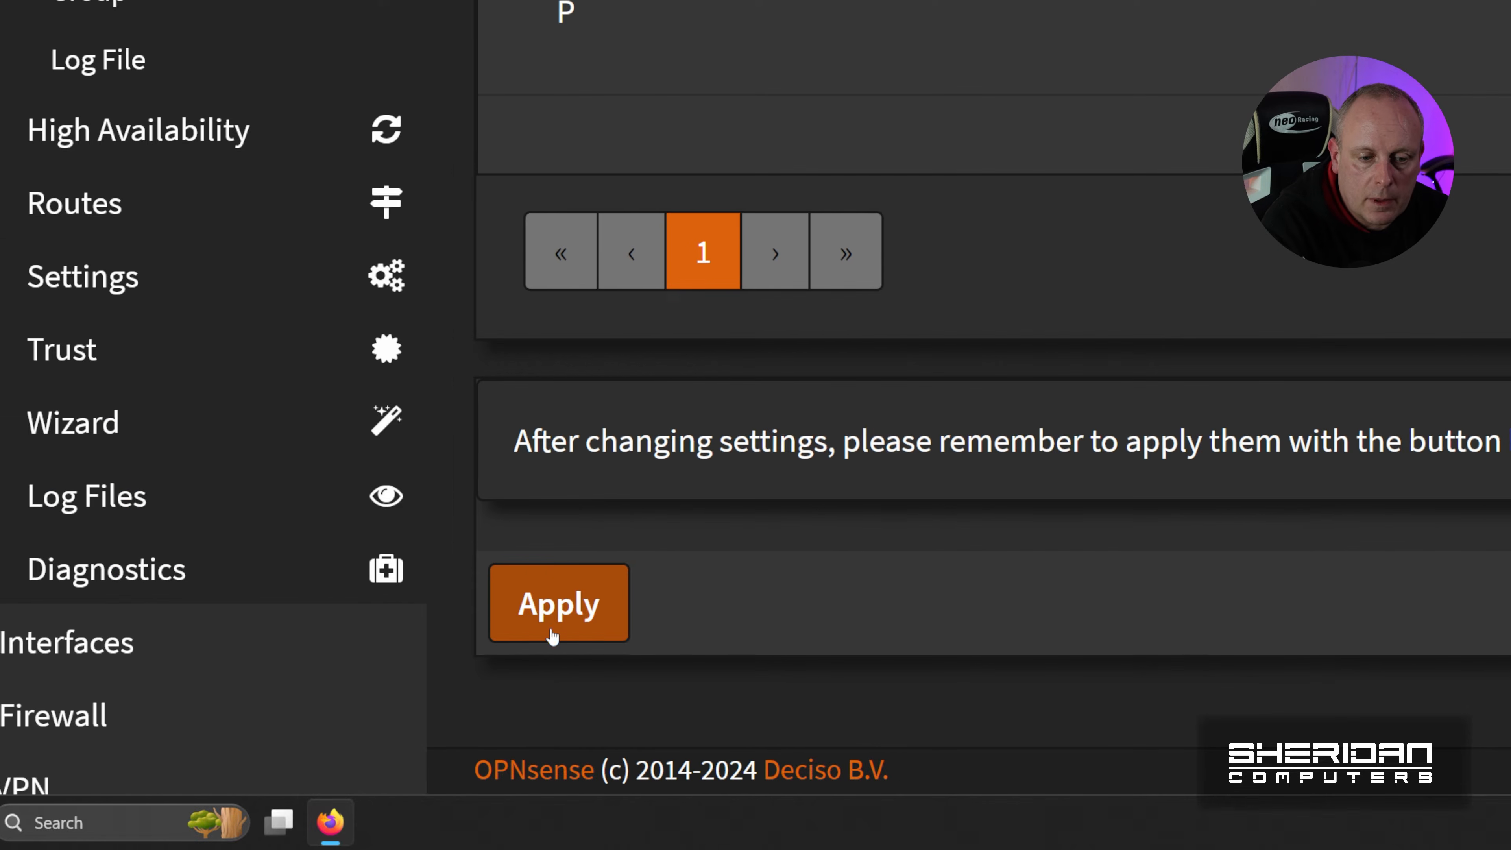
click(627, 619)
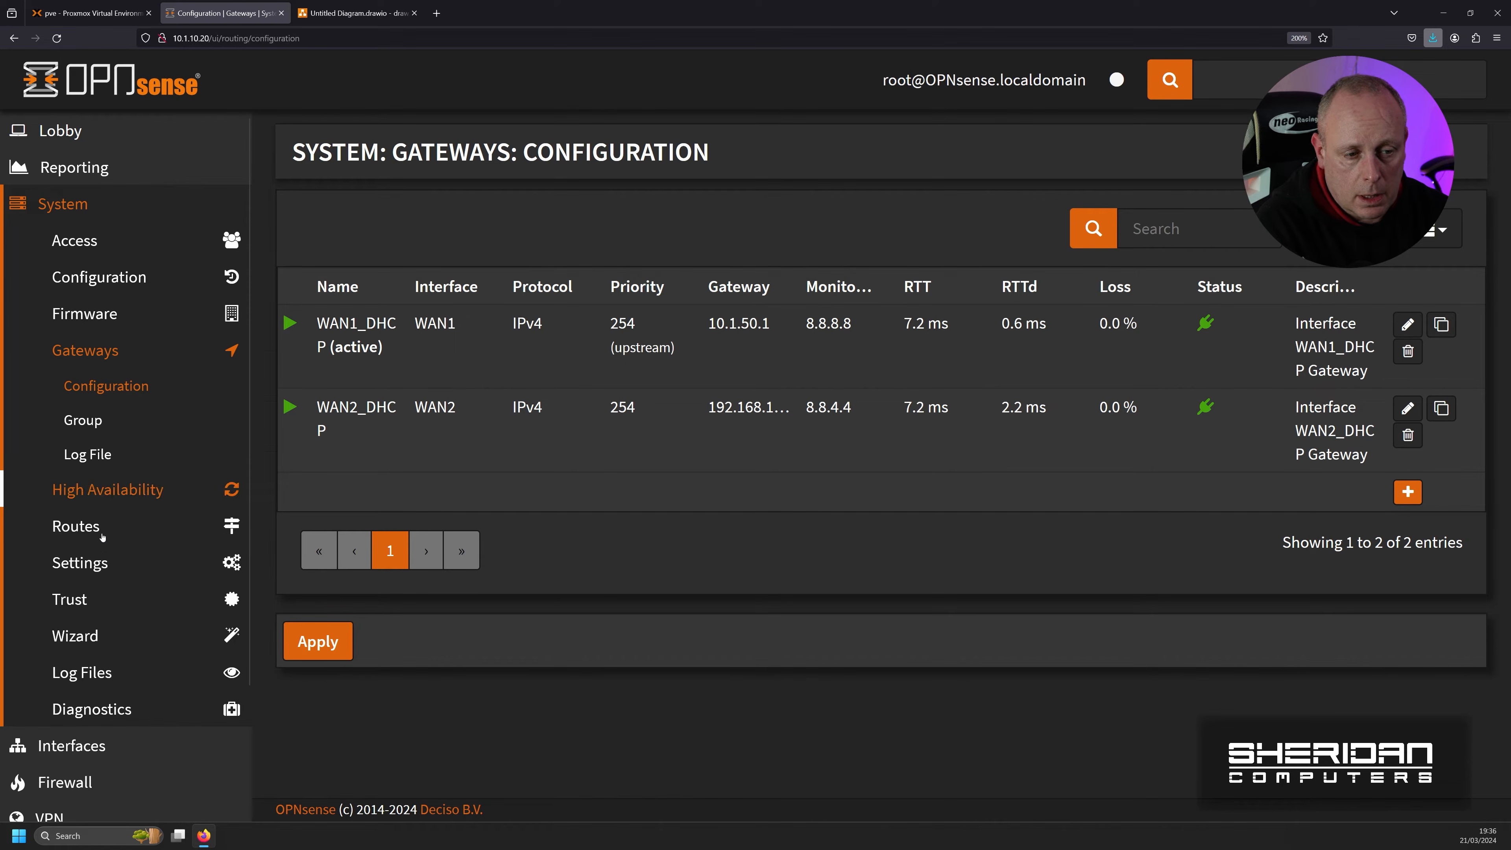
Step: Compare the DNS servers assigned per gateway in the general system settings with the monitor IPs in the gateway configuration
click(115, 562)
scroll(111, 591, down, 5)
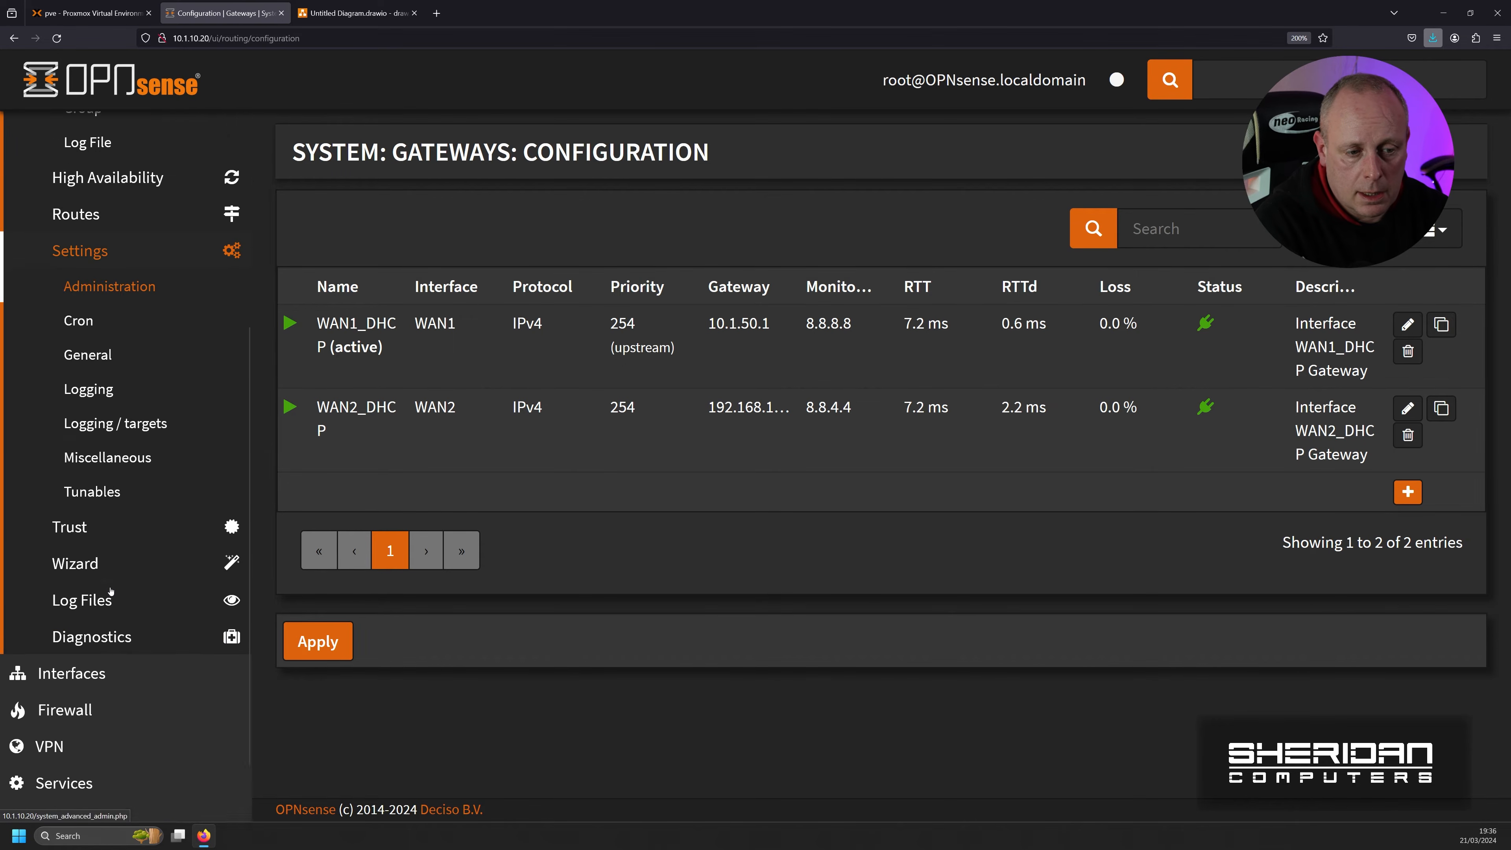
click(88, 297)
scroll(392, 453, down, 2)
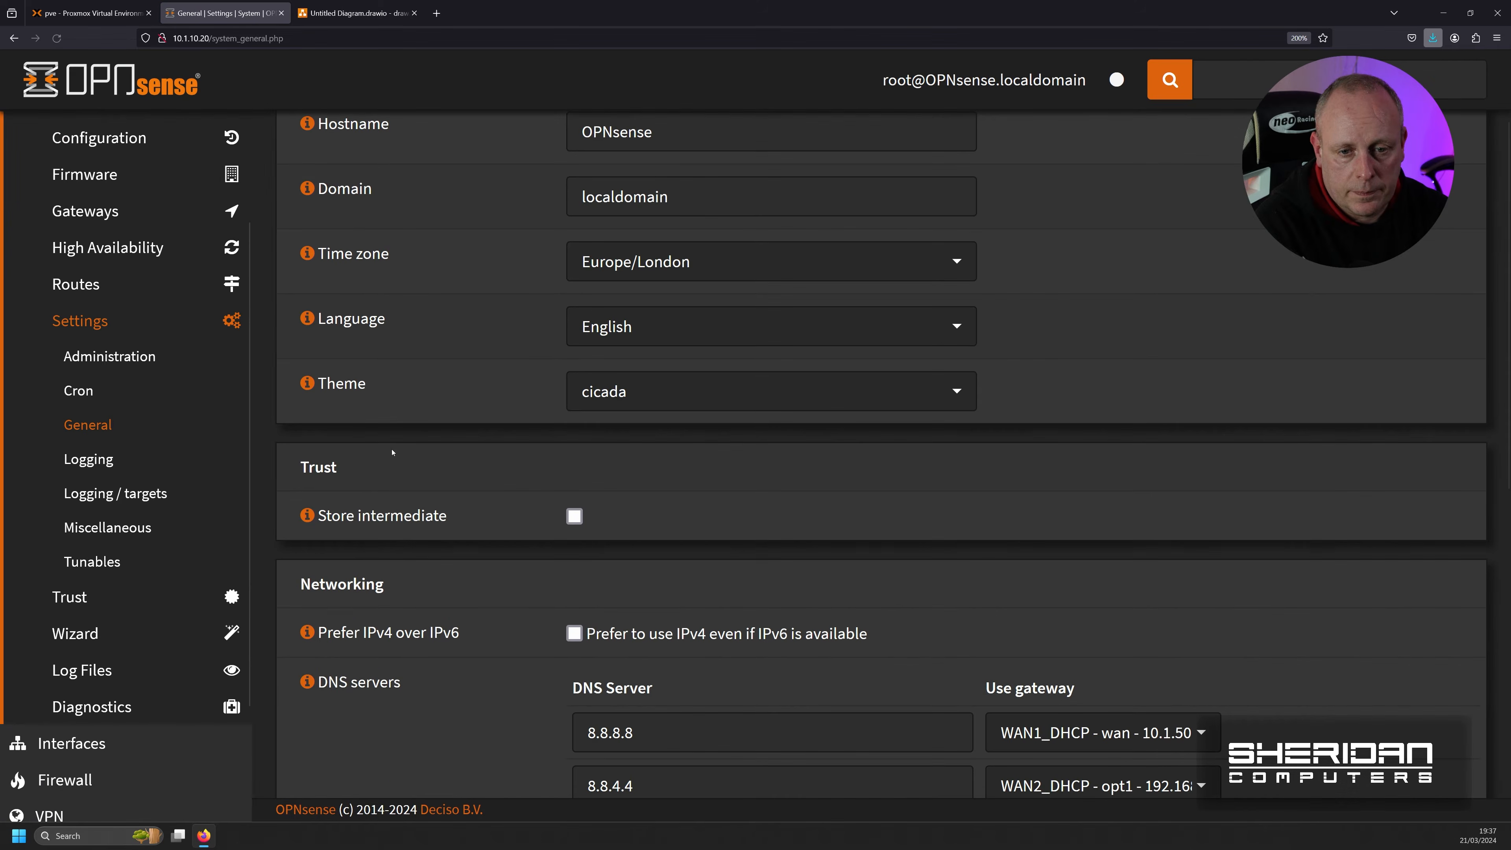
scroll(386, 495, down, 5)
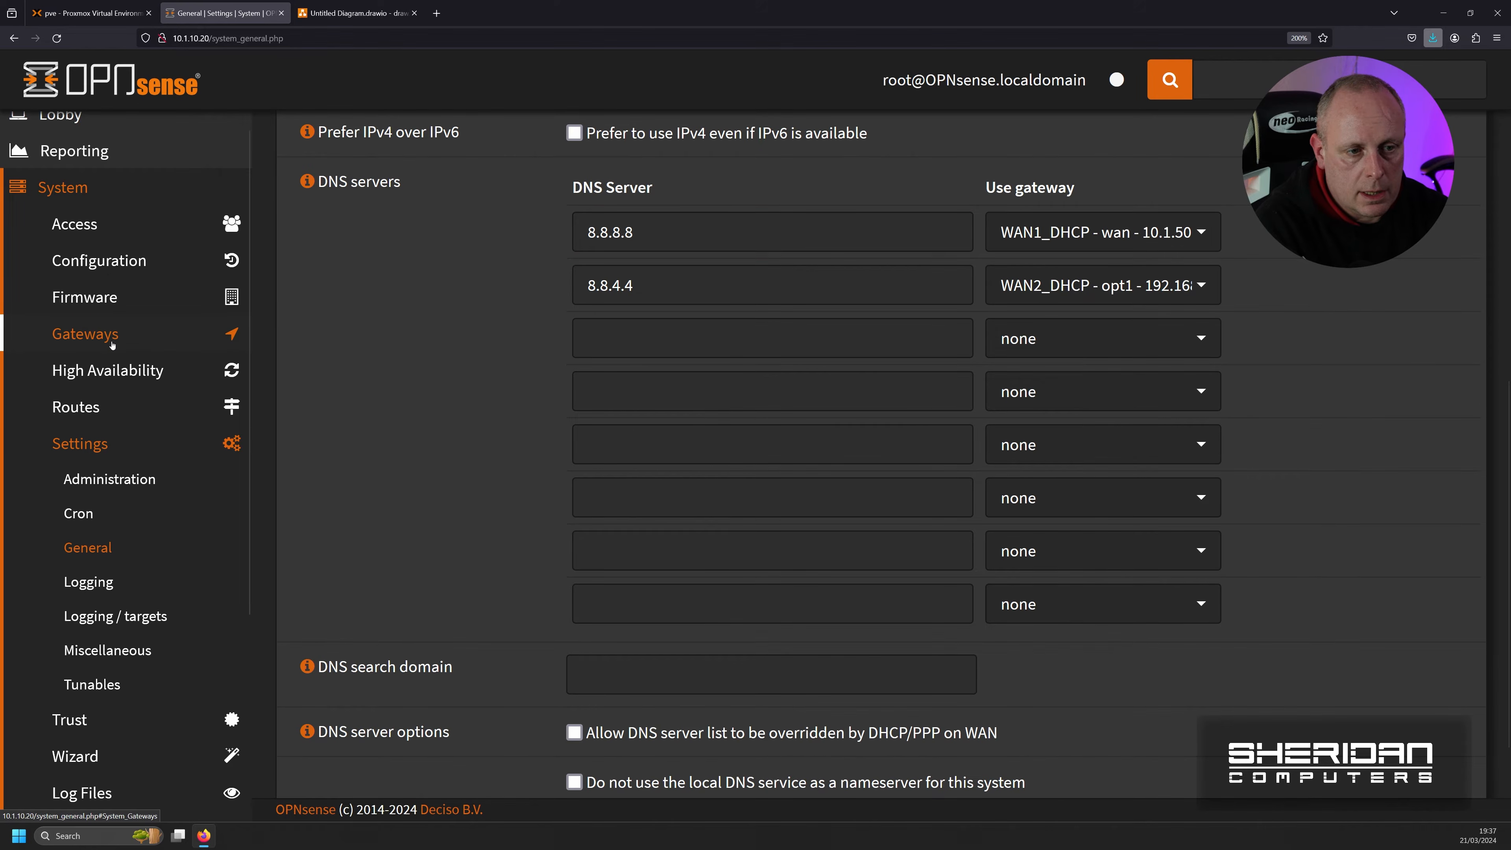
click(108, 336)
click(107, 381)
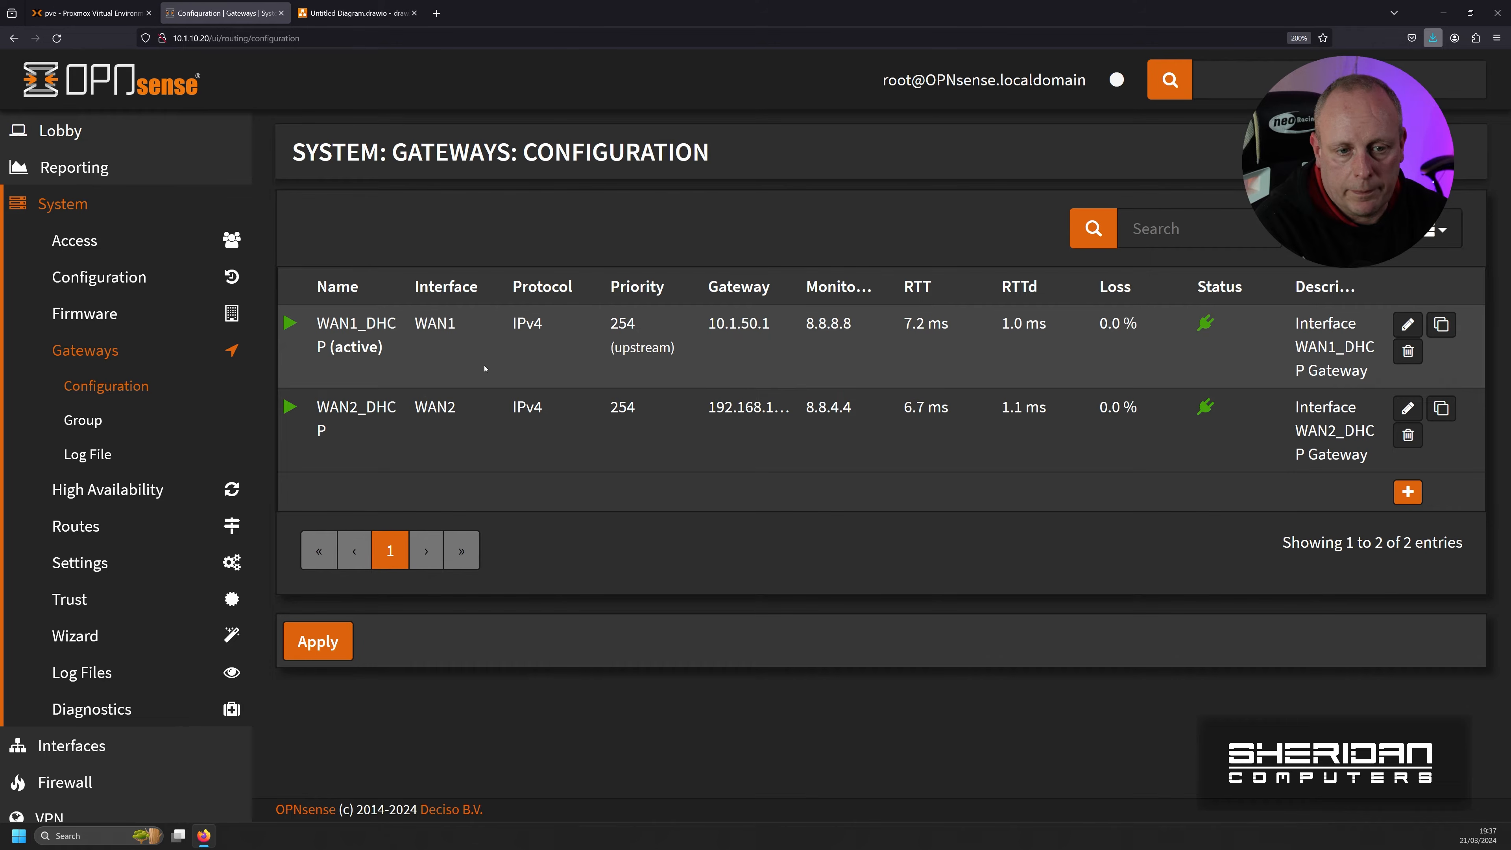
Step: Reopen the general system settings and recheck the DNS server entries for both WAN gateways
click(111, 568)
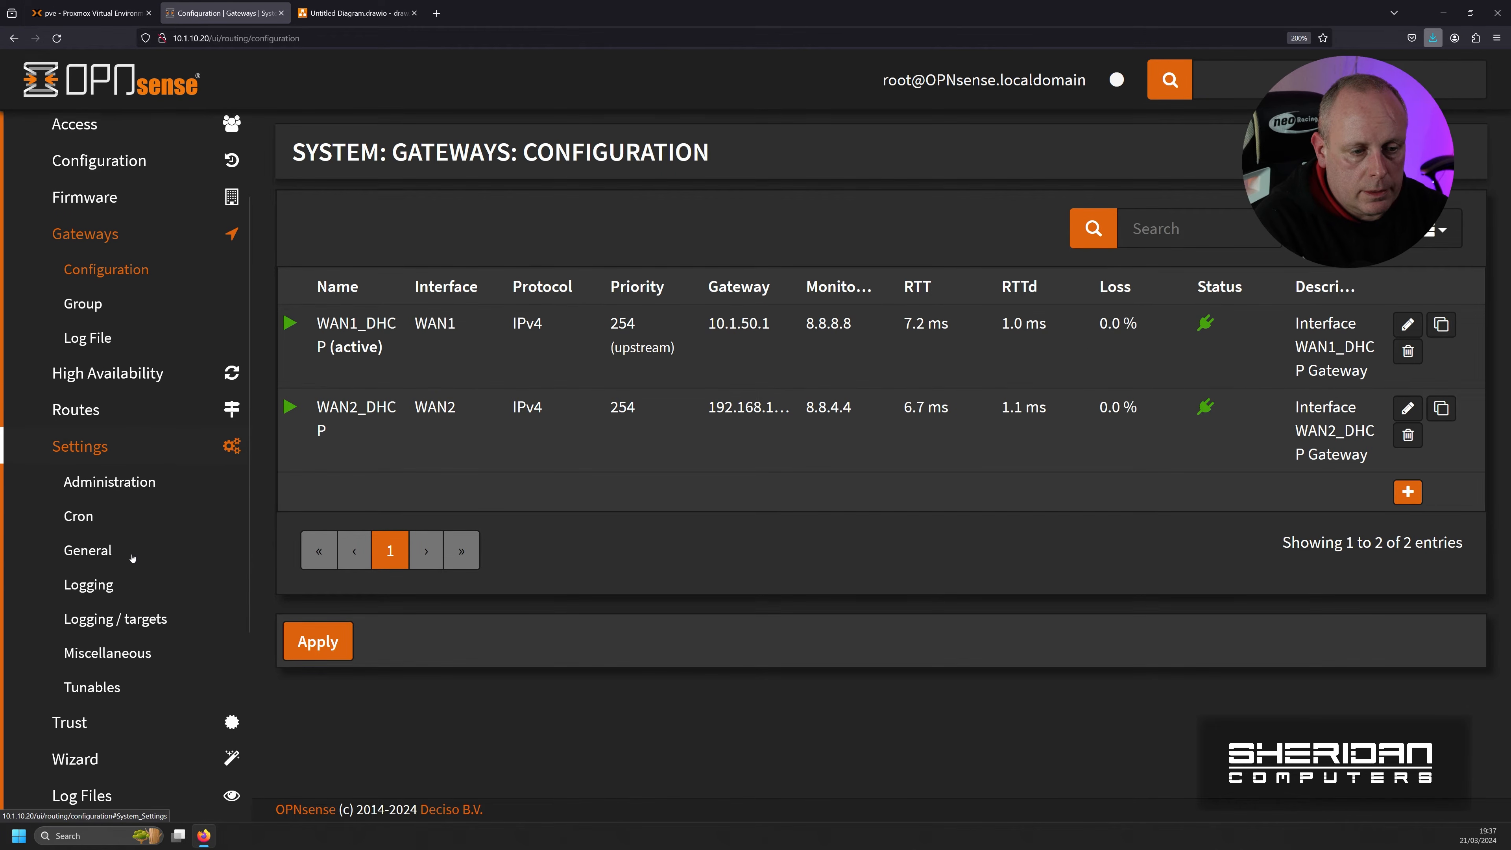
click(133, 557)
scroll(463, 527, down, 6)
click(638, 459)
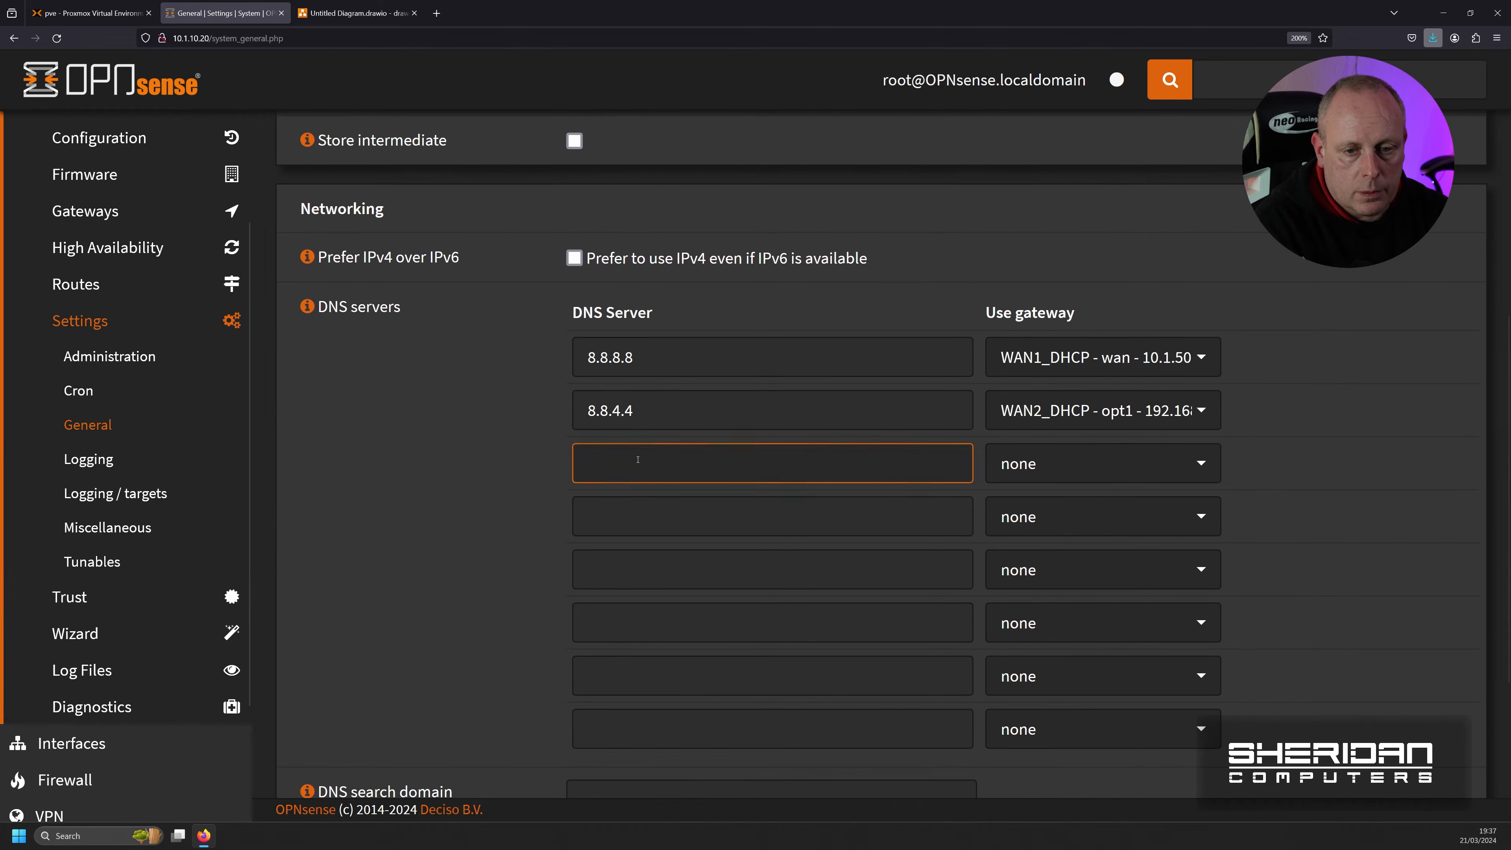
click(593, 421)
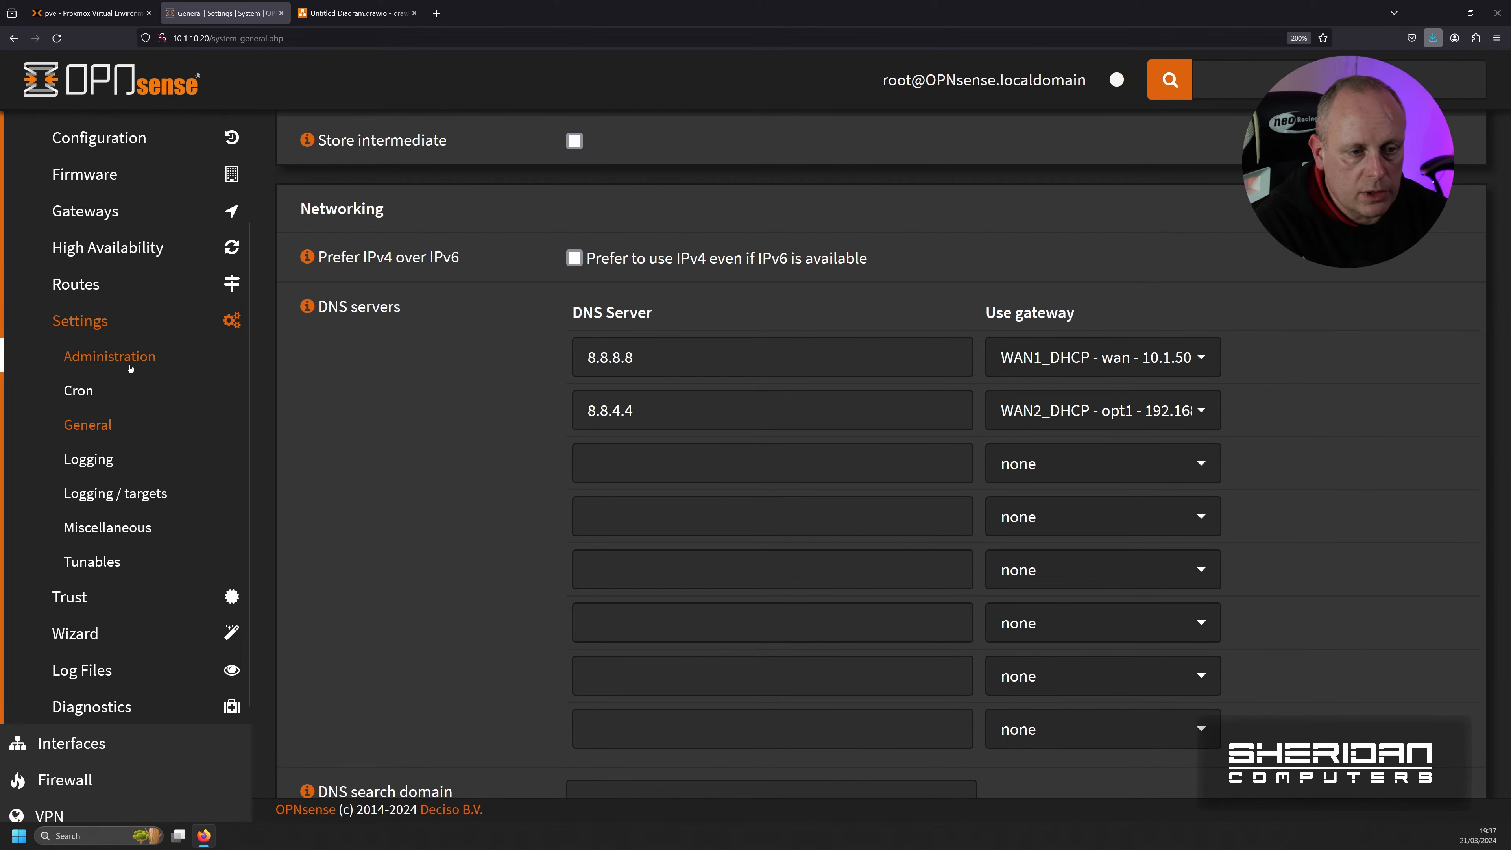
Step: Return to the gateway configuration and apply it again
click(95, 219)
click(105, 247)
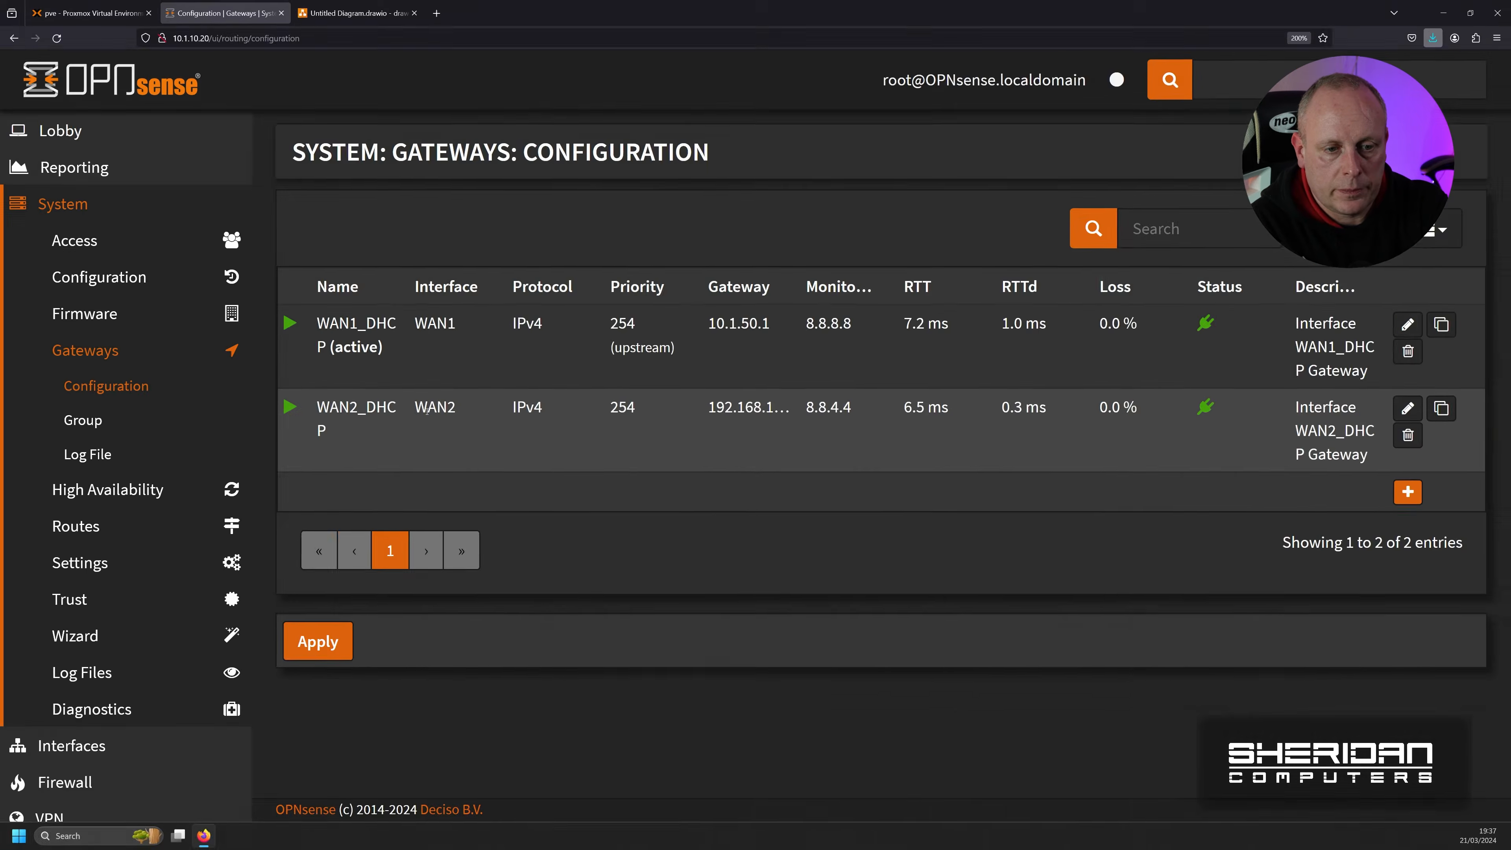
click(333, 640)
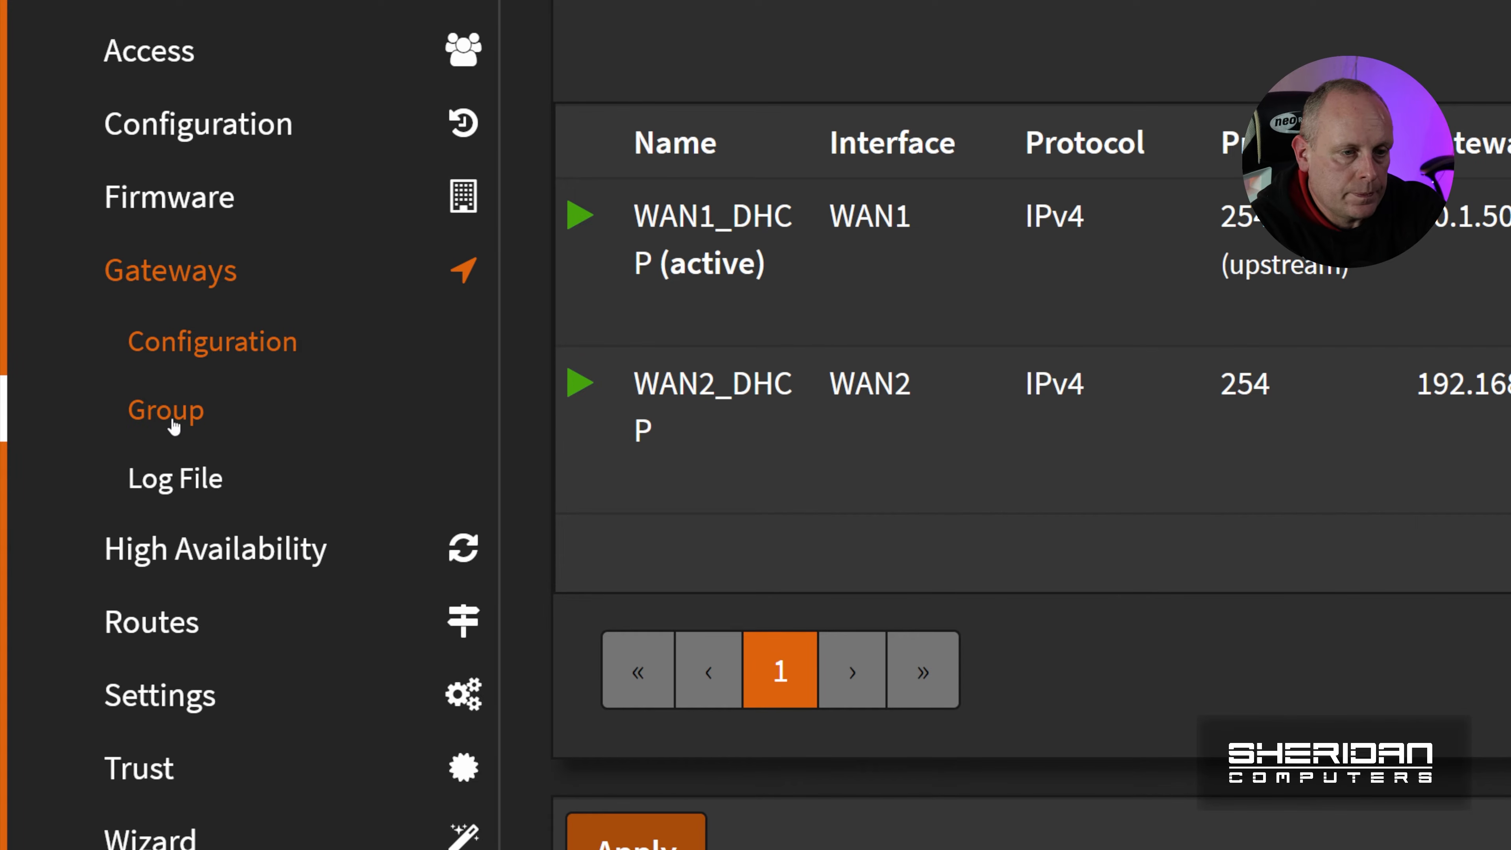
Step: Add a new gateway group named Untrusted
click(172, 425)
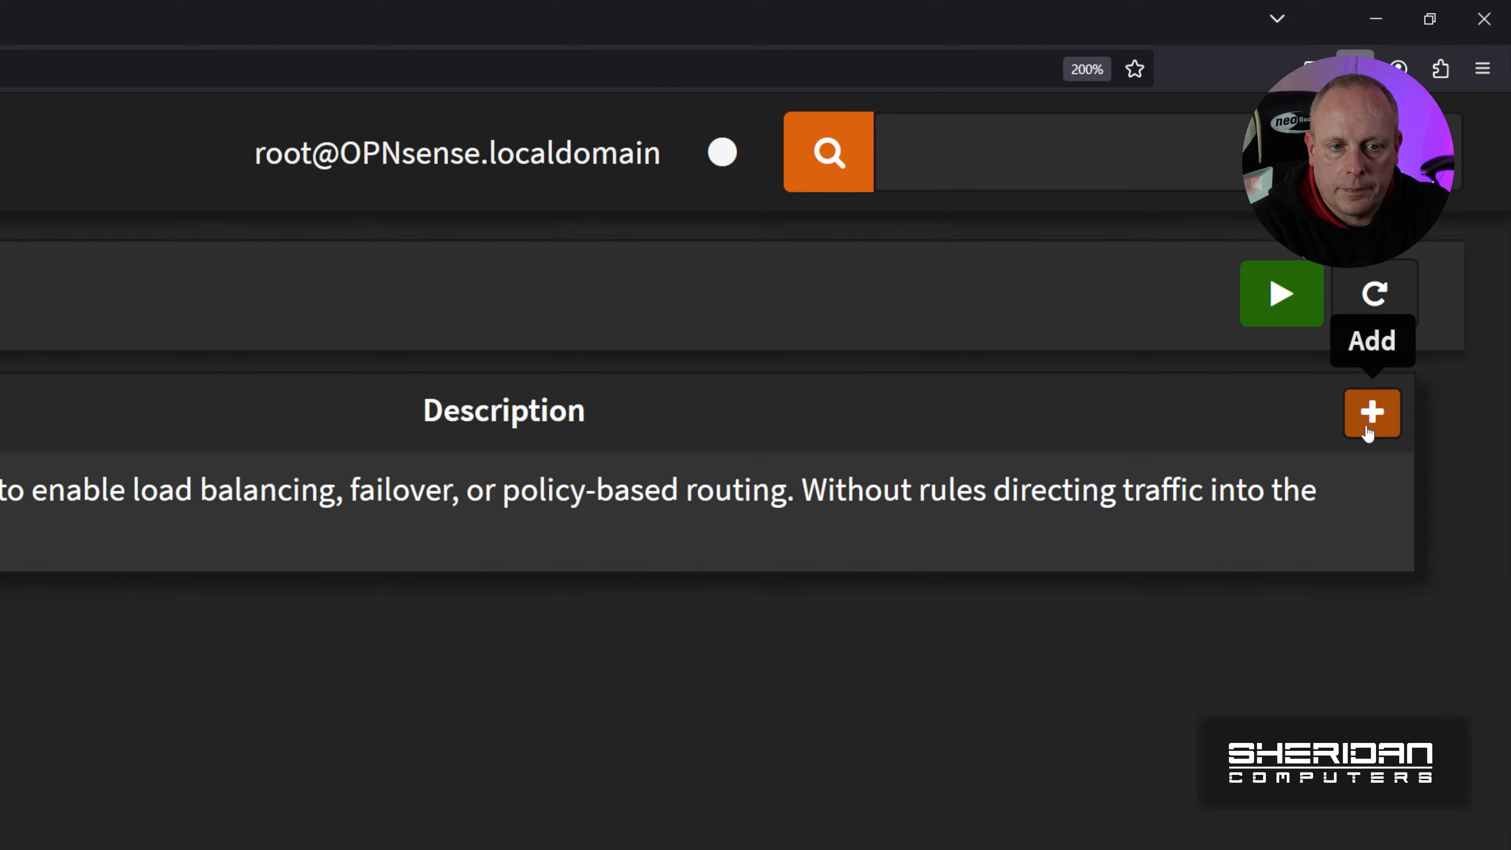
click(1370, 430)
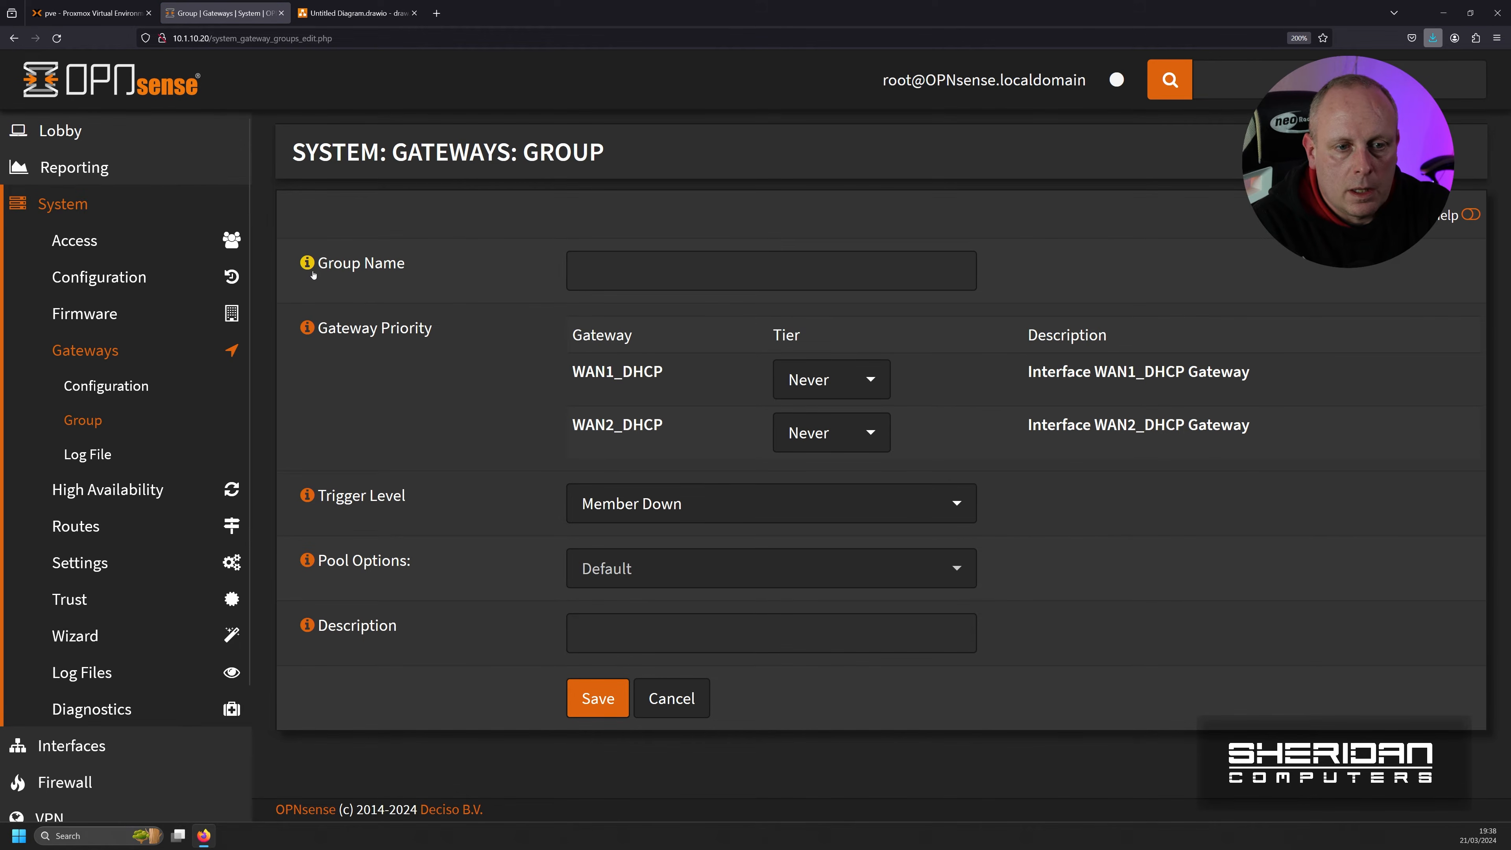
click(637, 275)
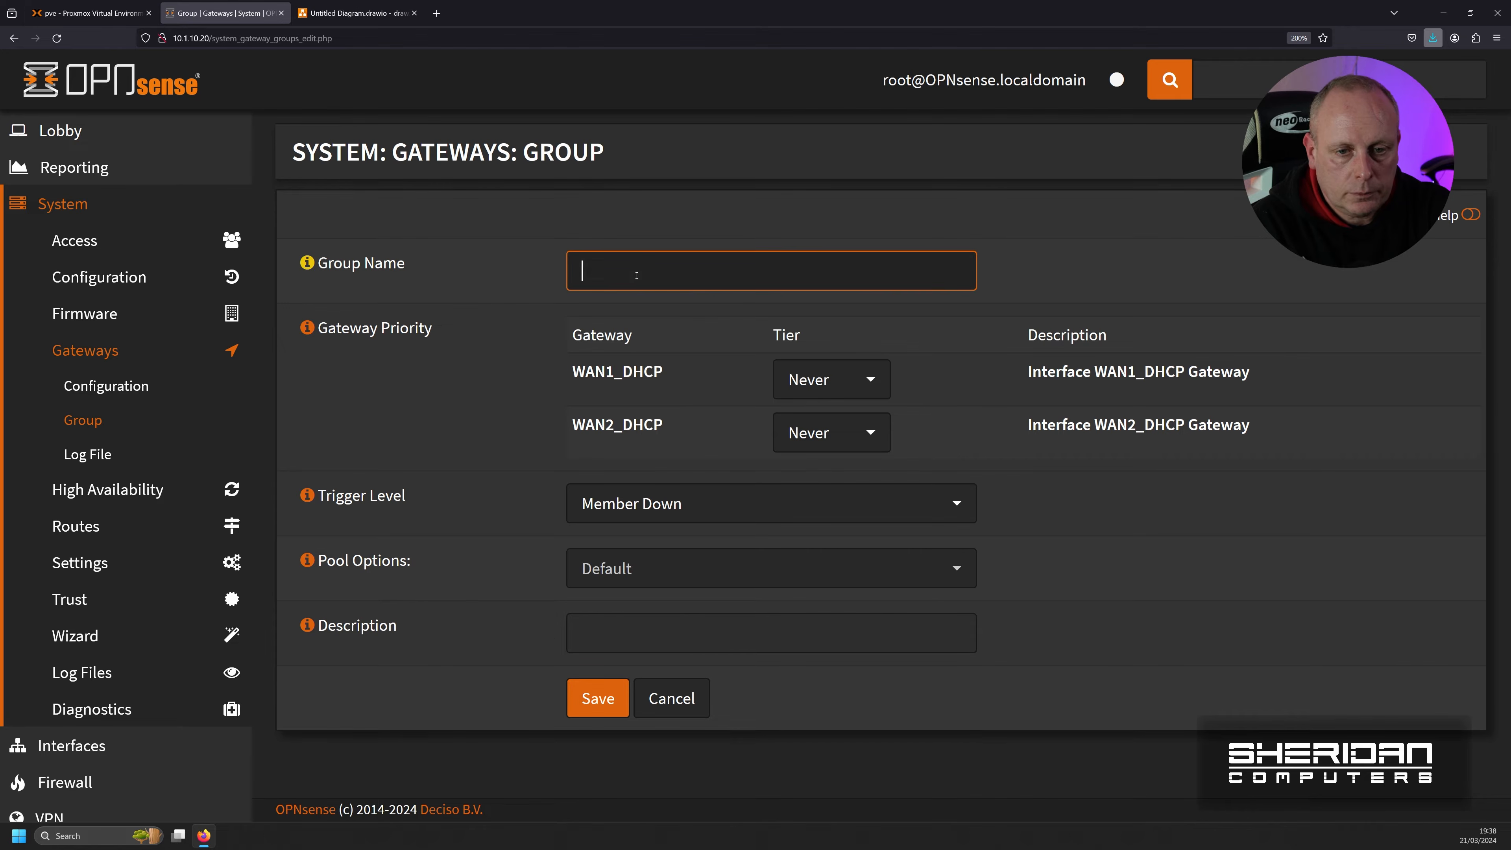
text(Untrusted)
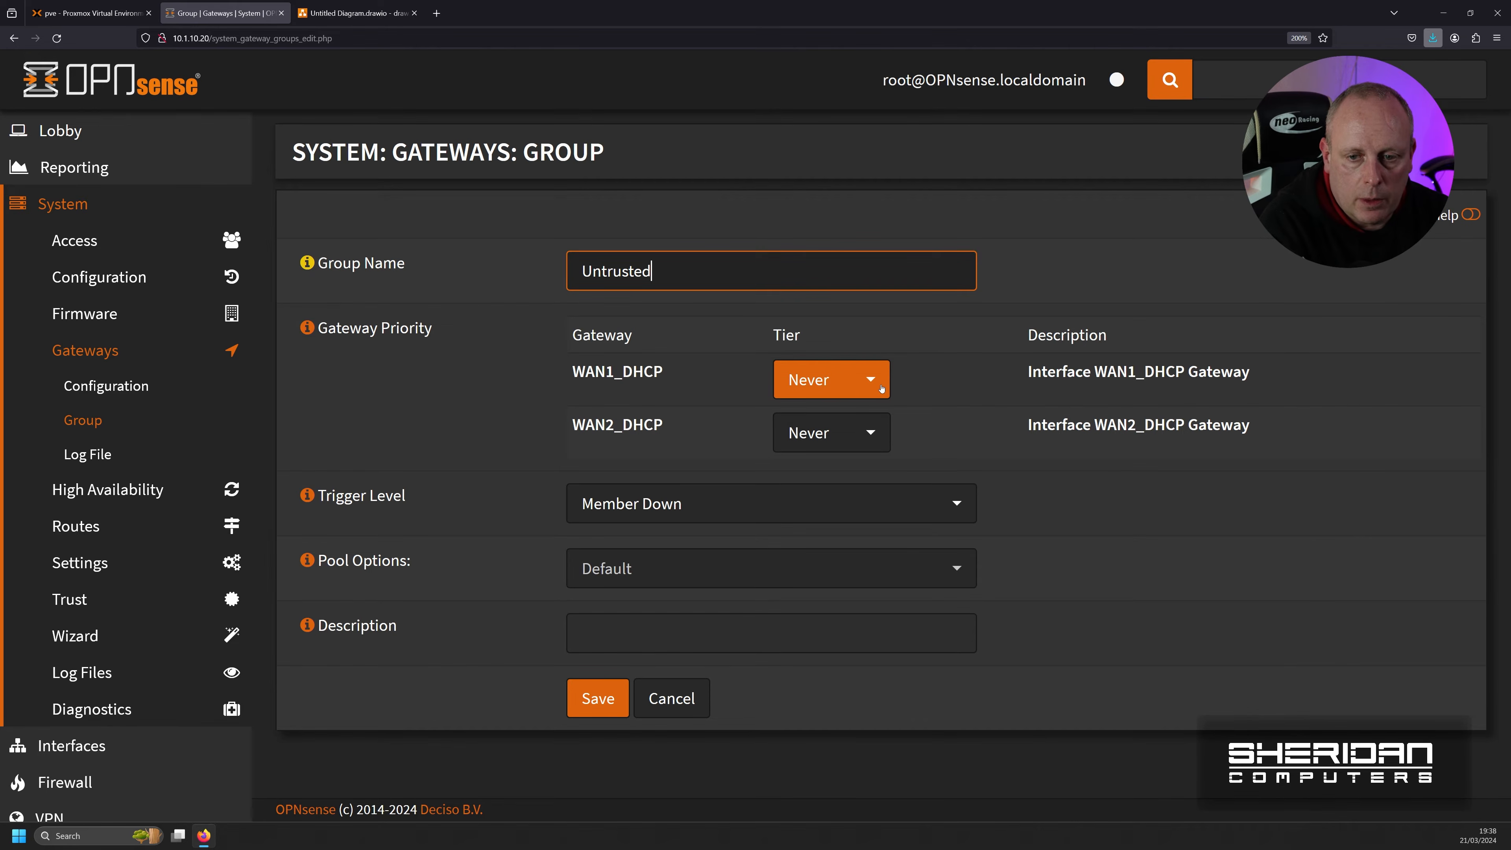
Step: Set WAN1_DHCP to Tier 1, WAN2_DHCP to Tier 2, and the group's trigger level to Packet Loss or High Latency
click(860, 390)
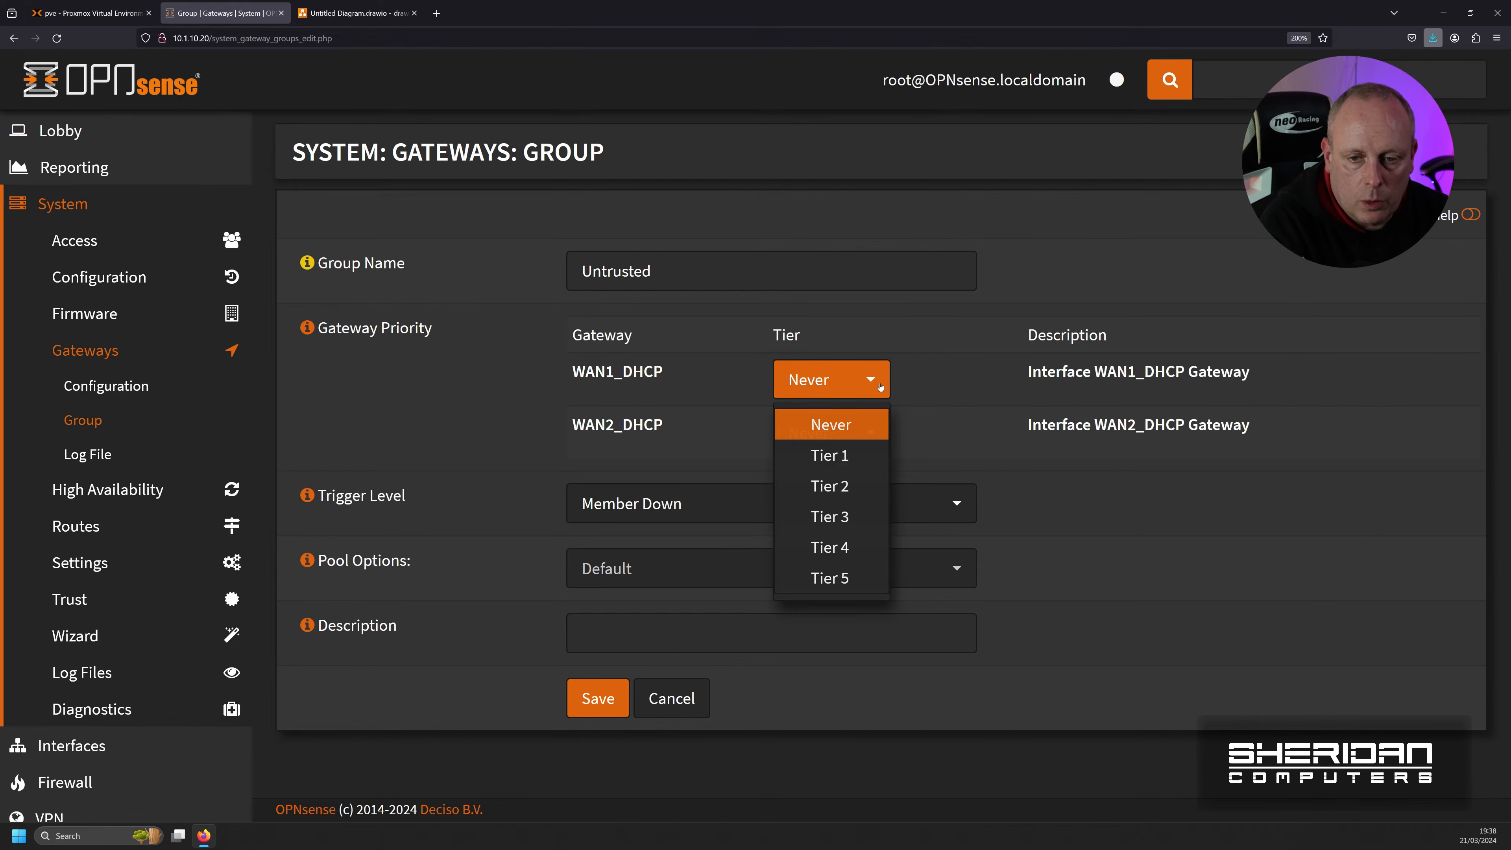
click(842, 460)
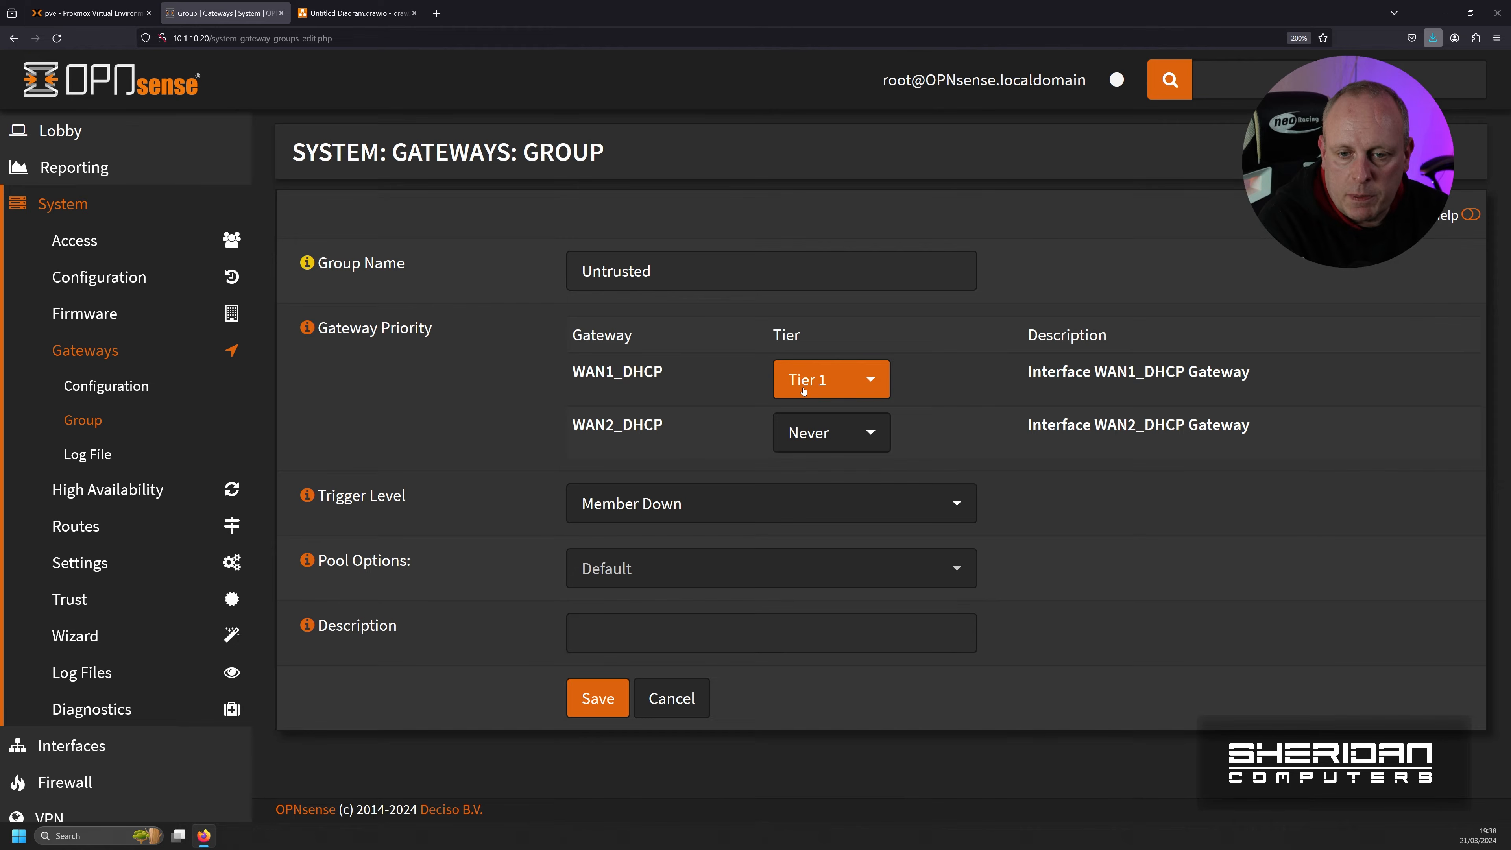
click(878, 435)
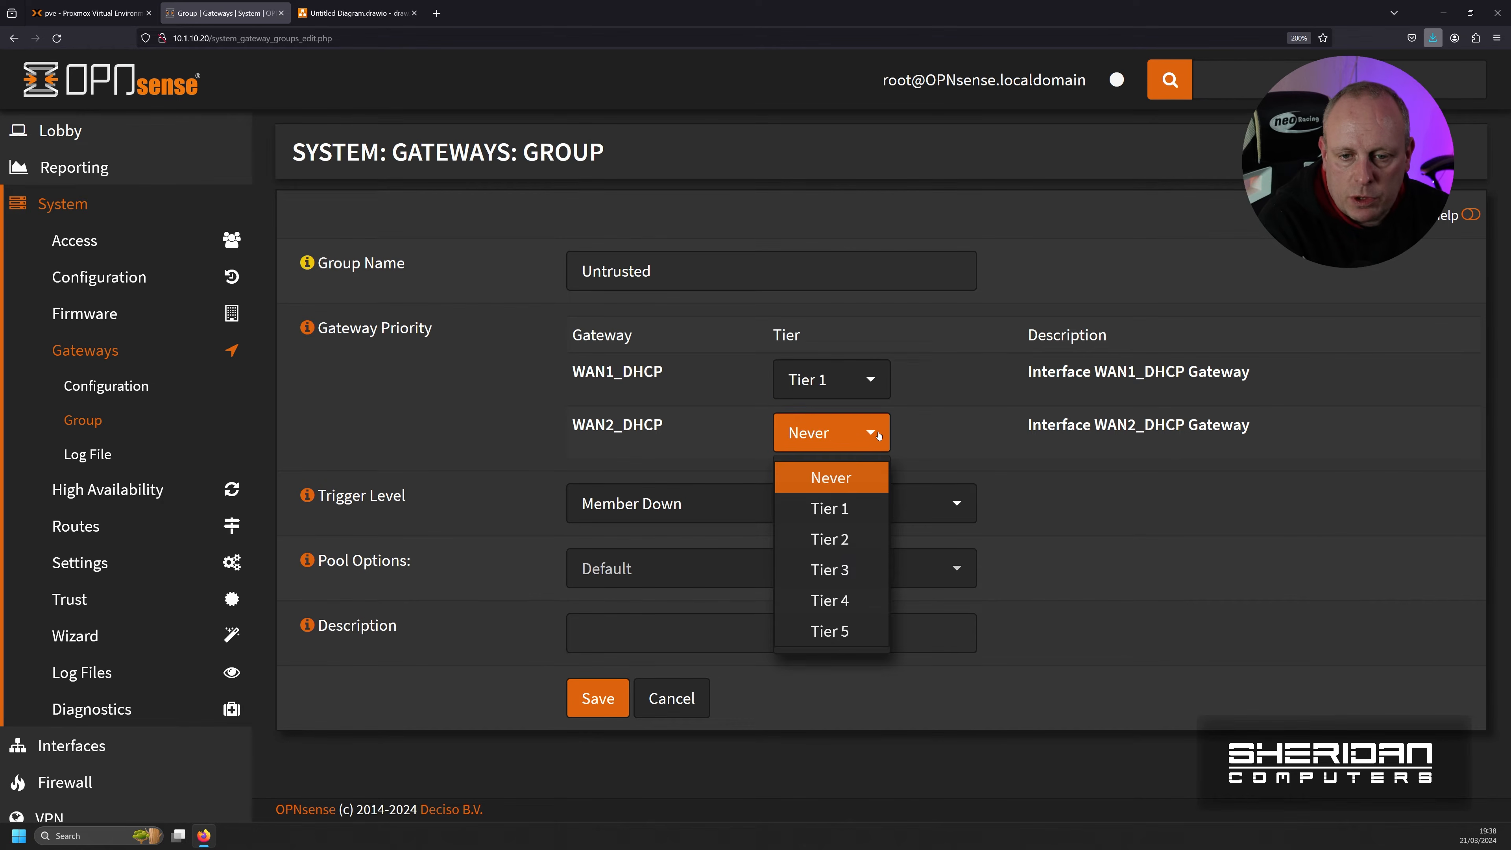
click(841, 540)
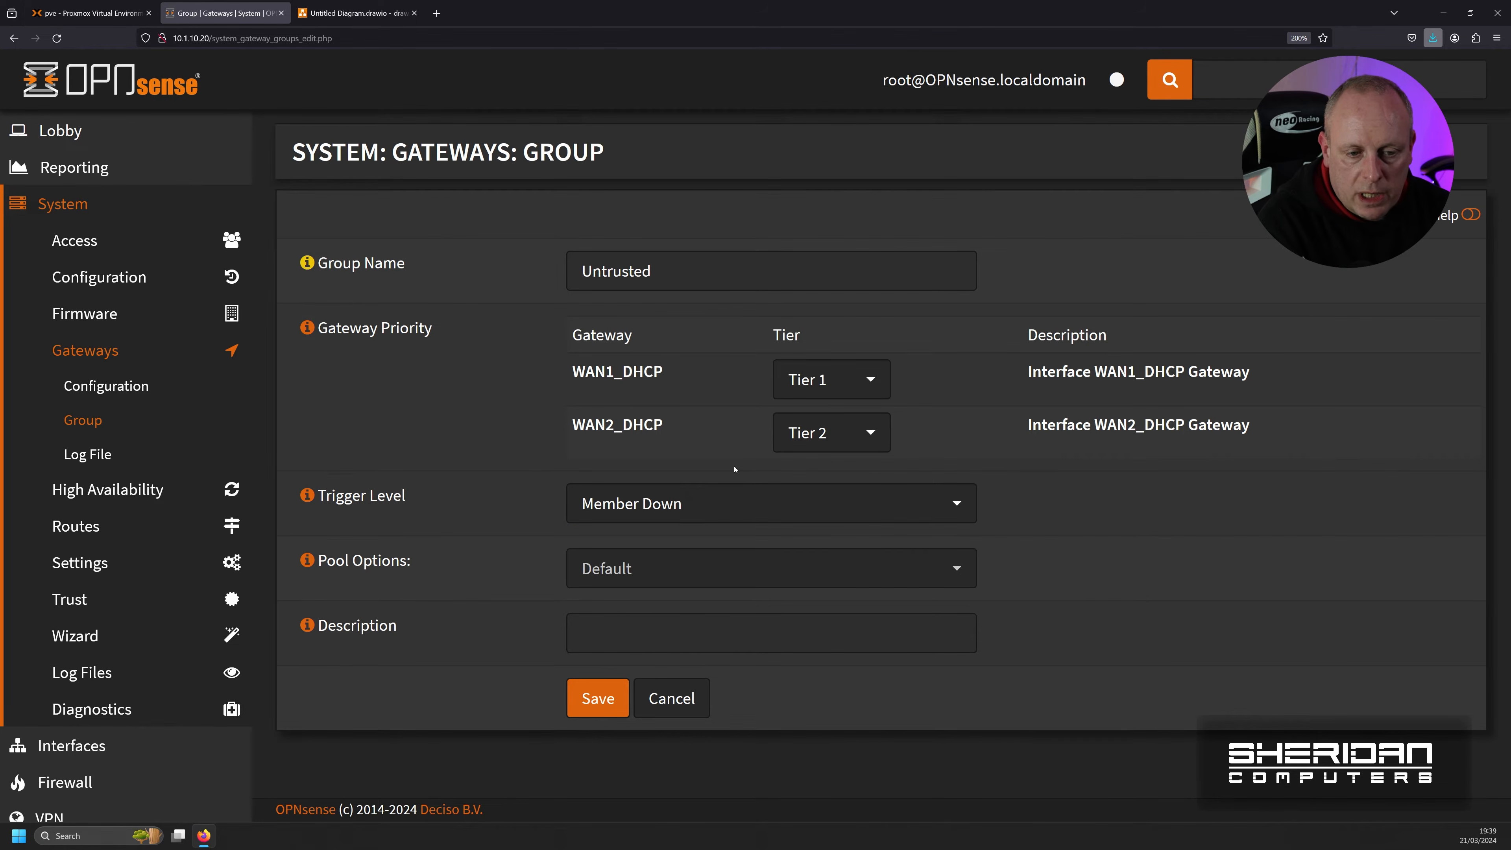
click(958, 510)
click(845, 643)
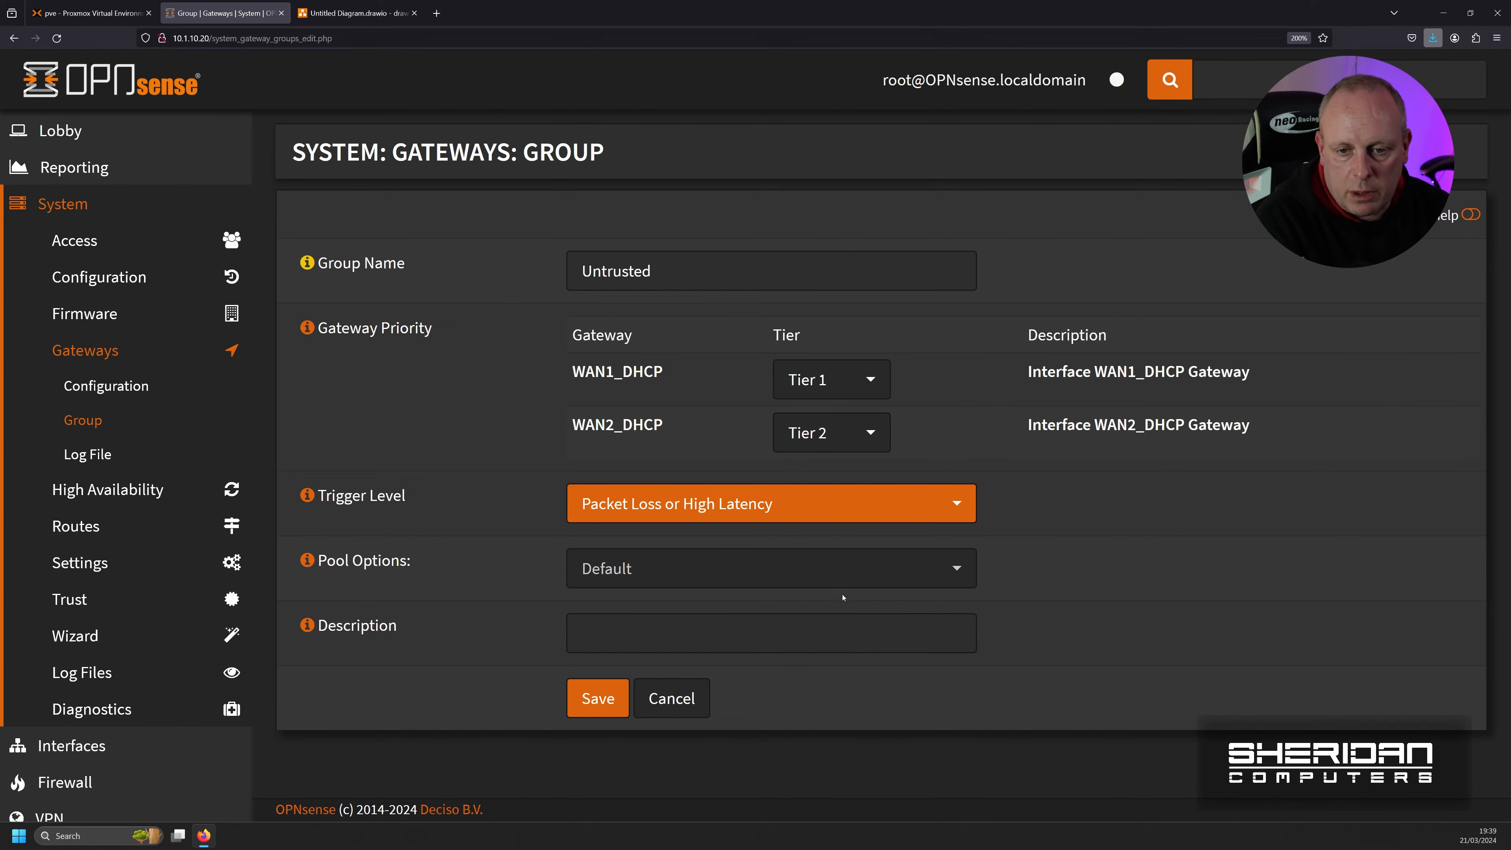
Step: Try WAN2_DHCP at Tier 1 and at Never, and set it back to Tier 2
click(884, 441)
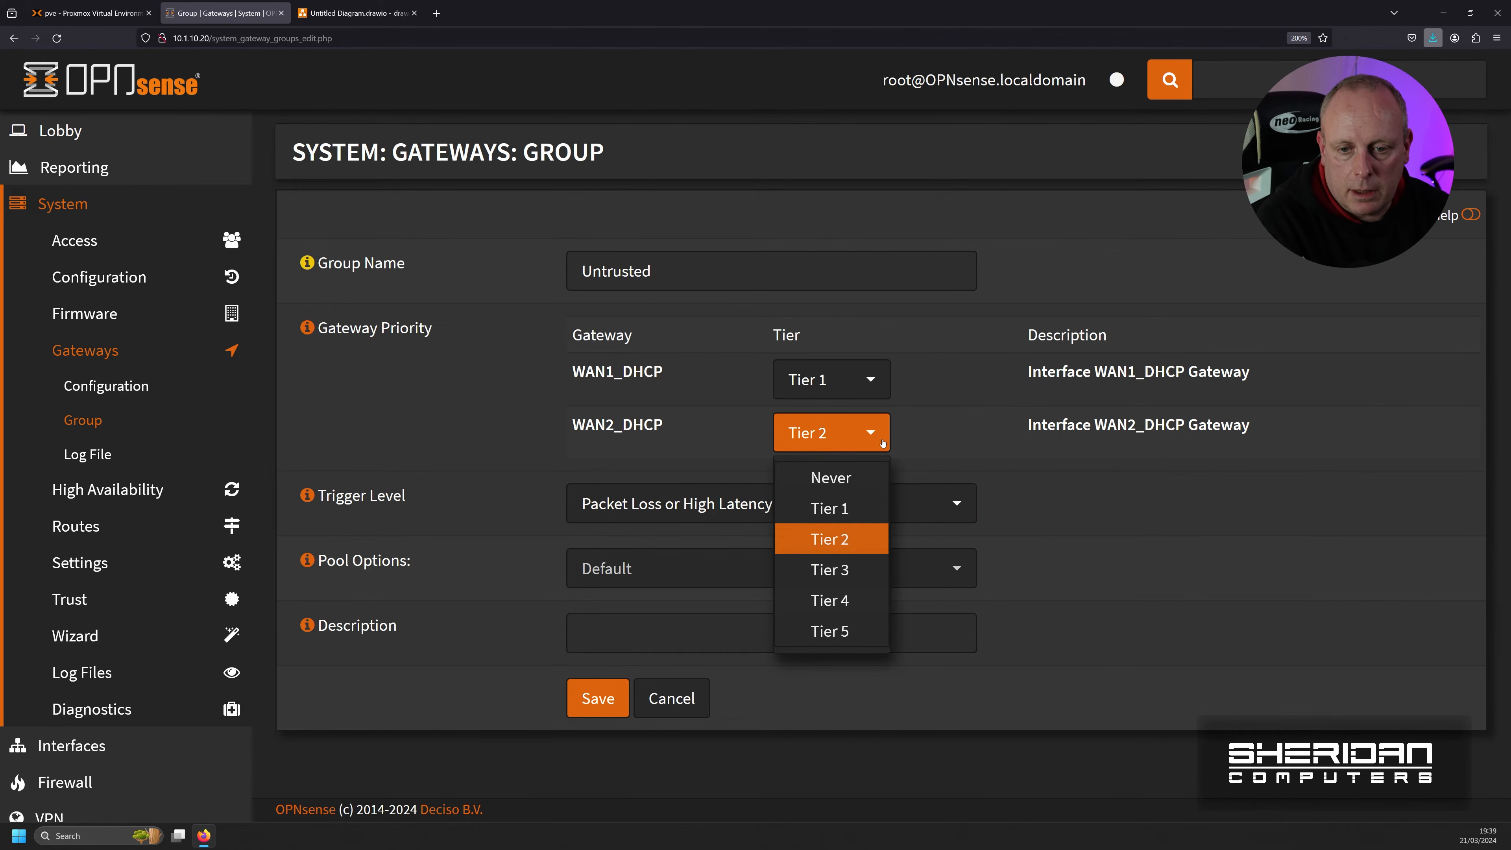
click(855, 509)
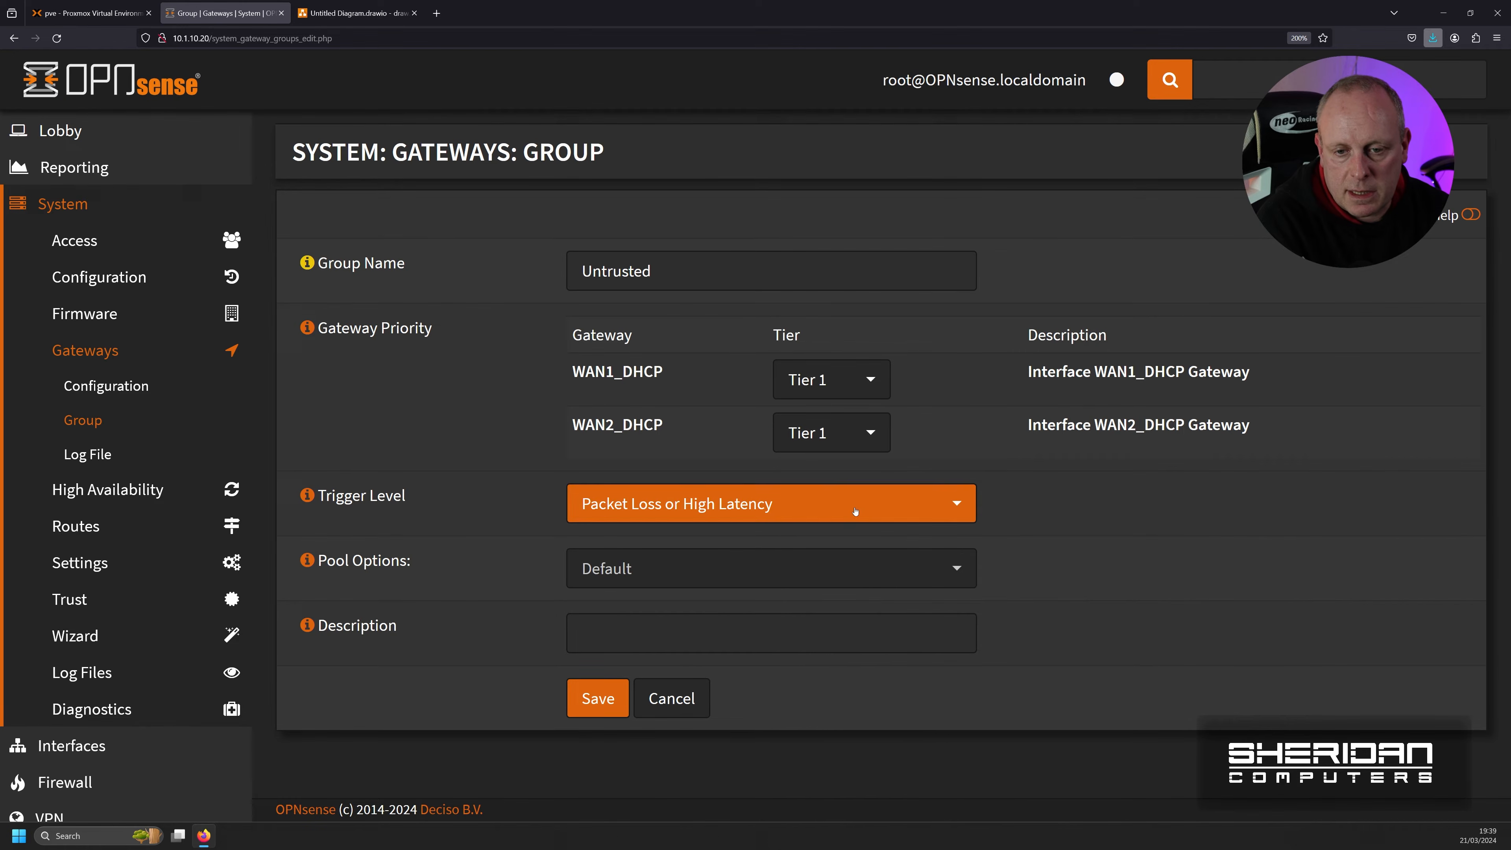
click(885, 444)
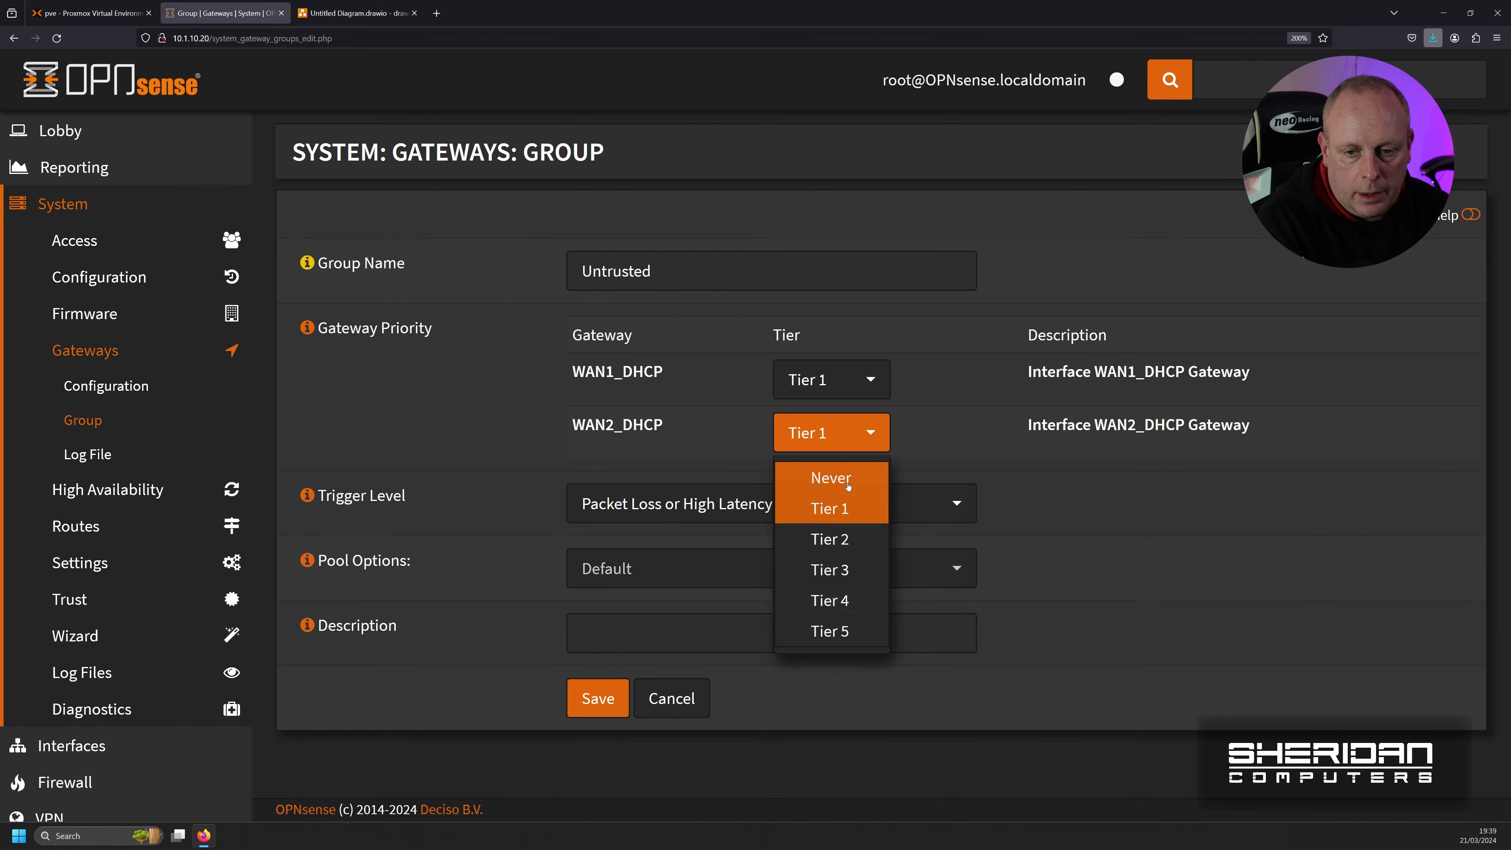
click(848, 483)
click(870, 452)
click(833, 539)
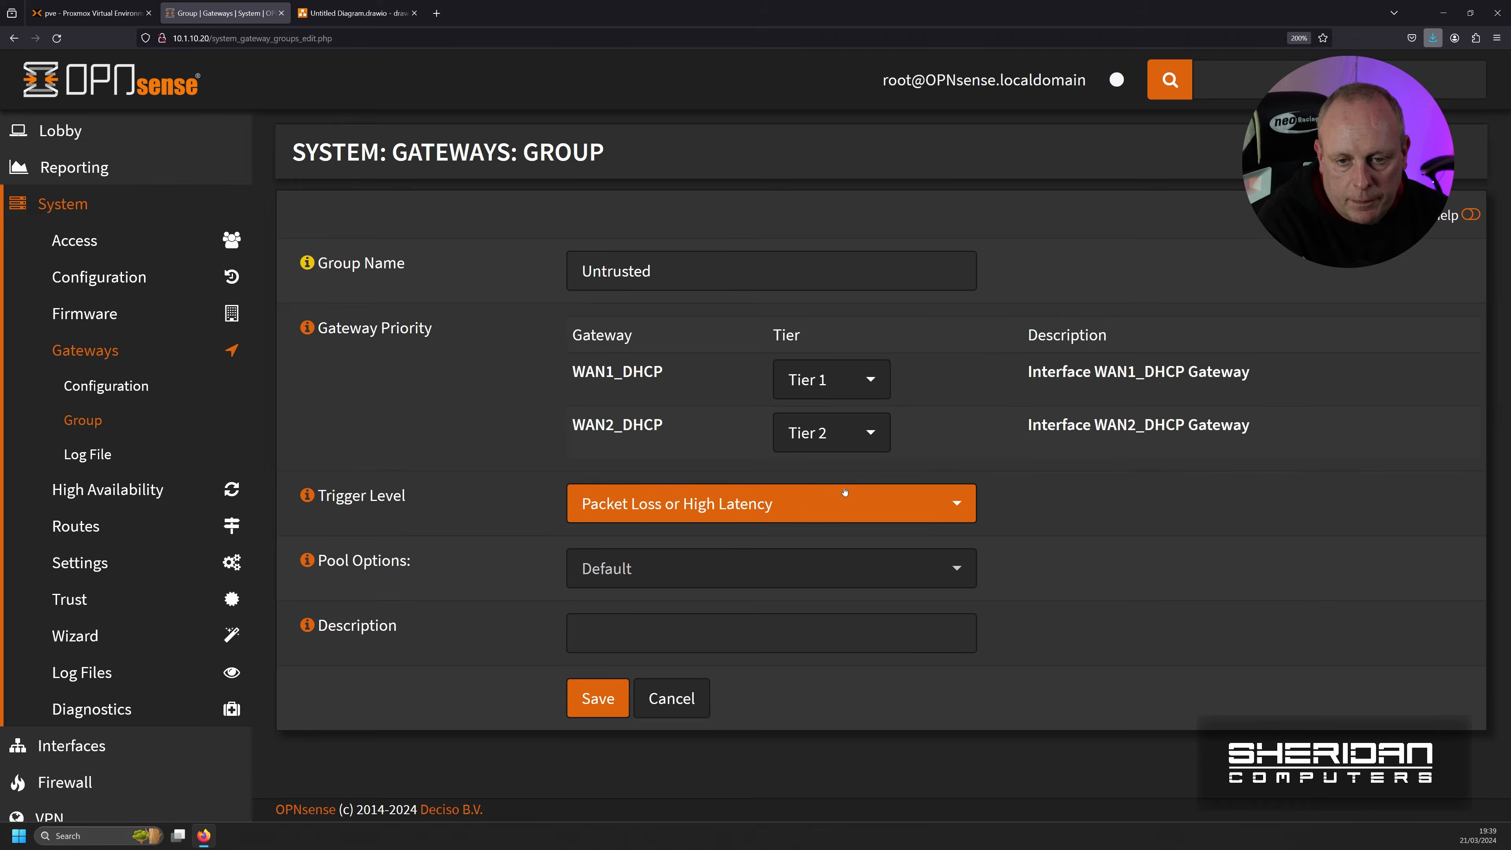
Step: Try both gateways at Tier 1 while viewing the available pool options, and return WAN2_DHCP to Tier 2
click(880, 440)
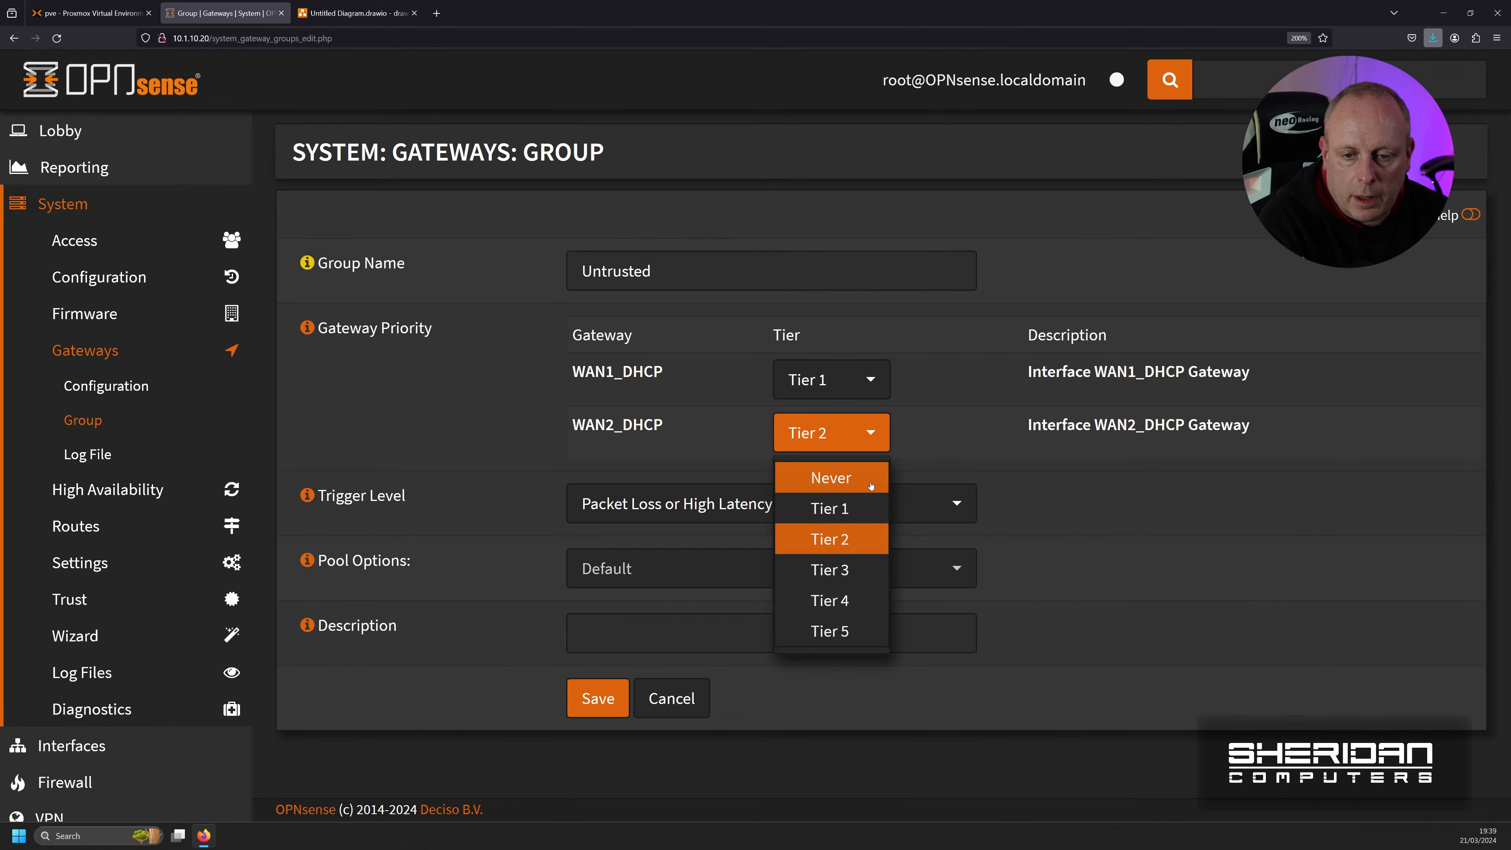
click(845, 508)
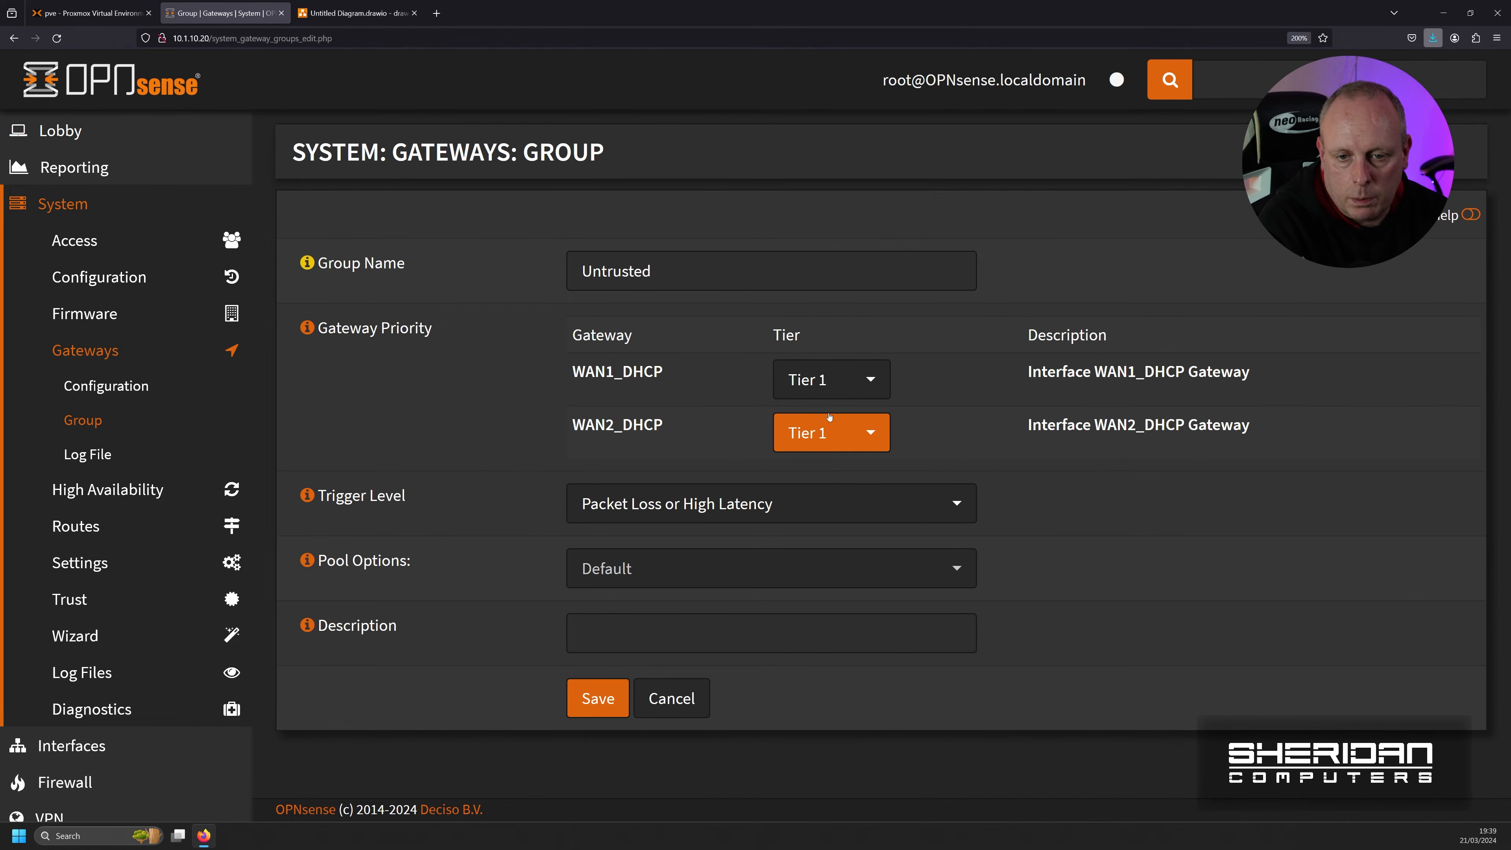
click(956, 572)
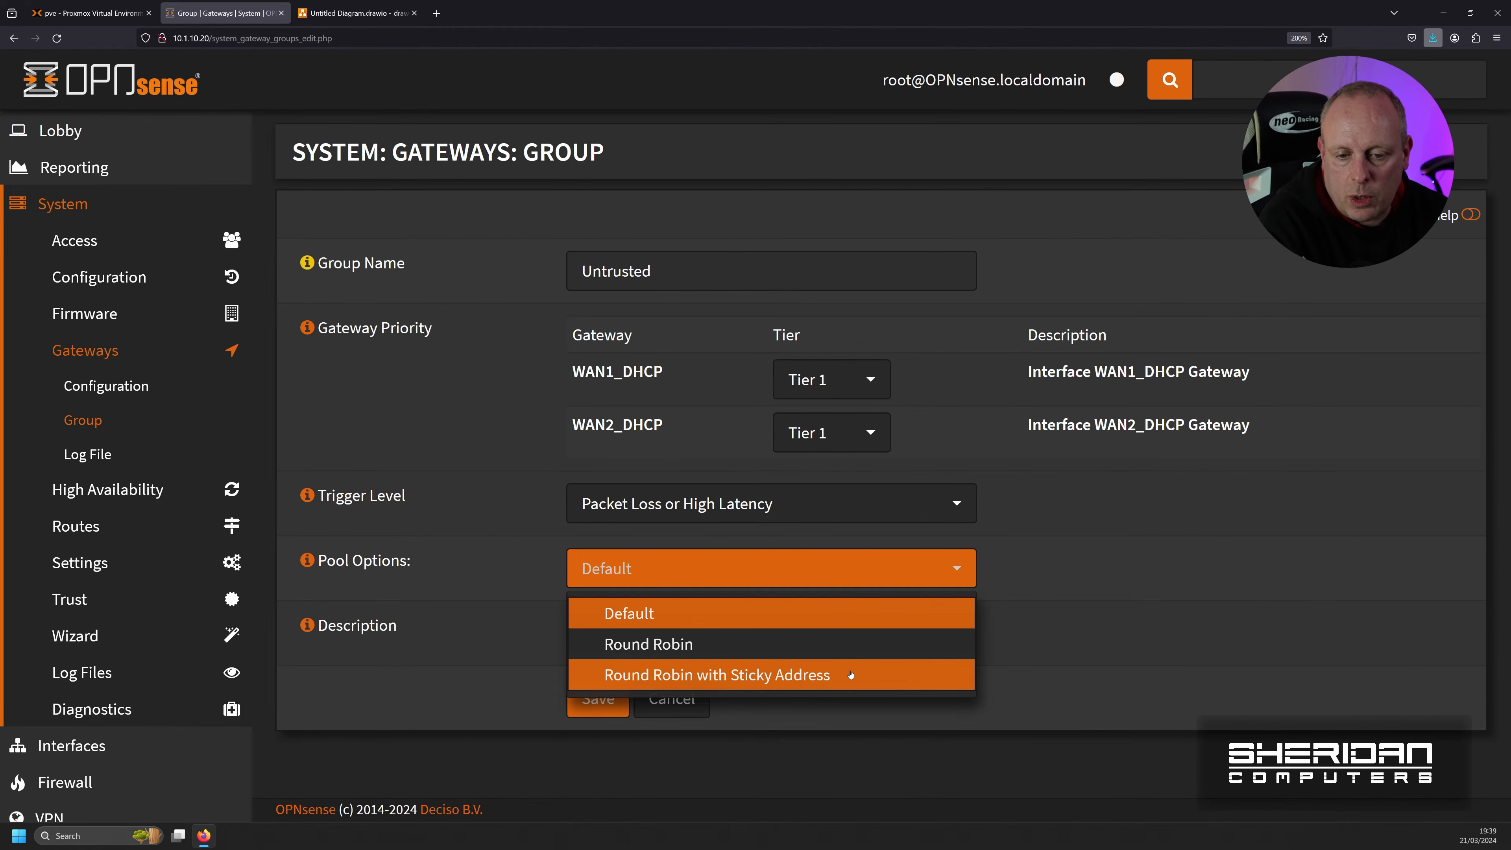
click(874, 433)
click(854, 537)
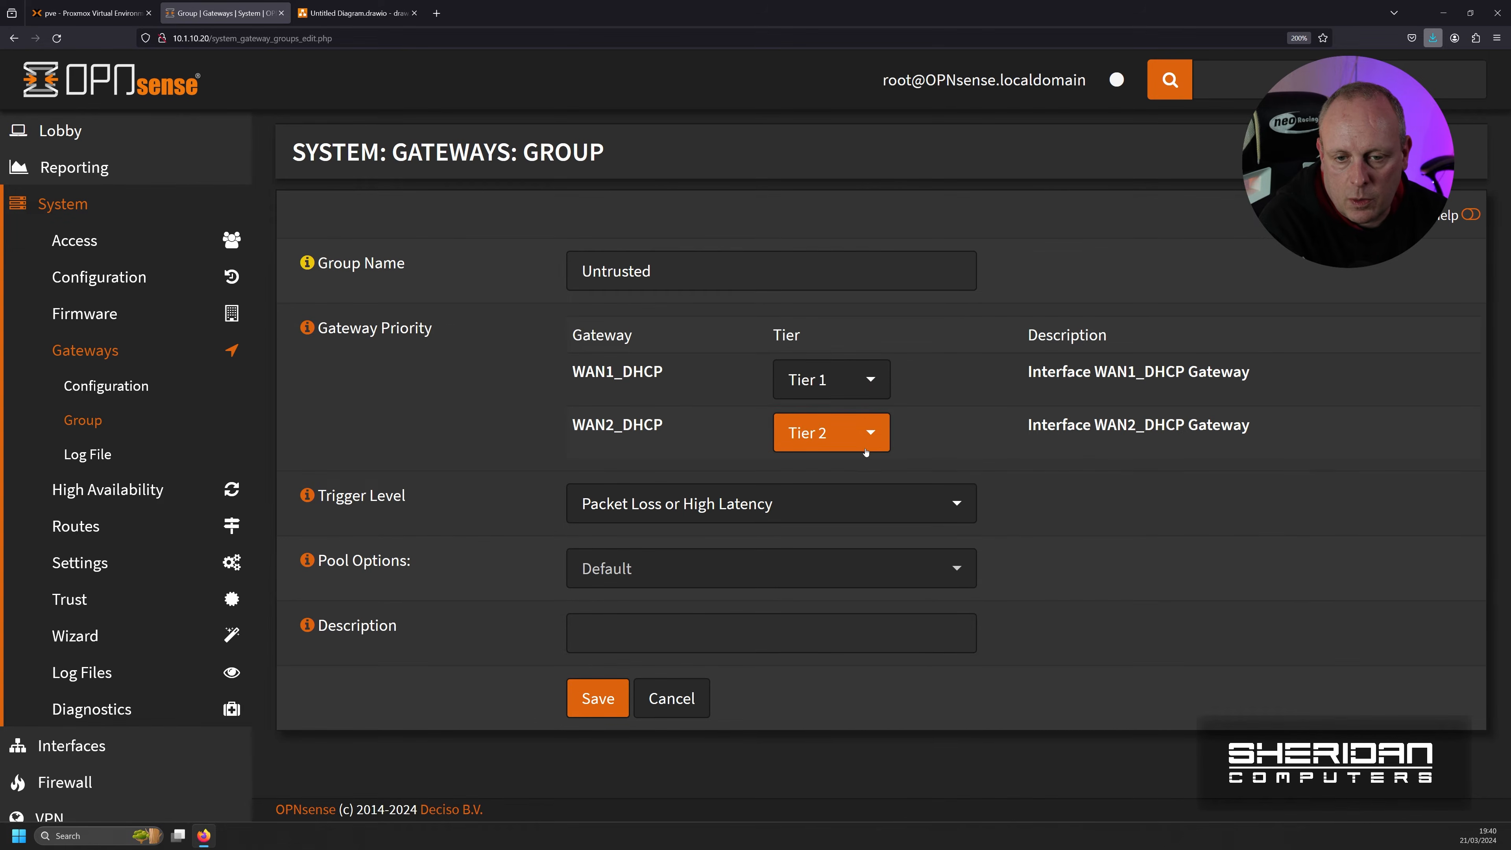
Step: Set the Untrusted group's pool option to Round Robin and enter Failover as its description
click(947, 570)
click(853, 634)
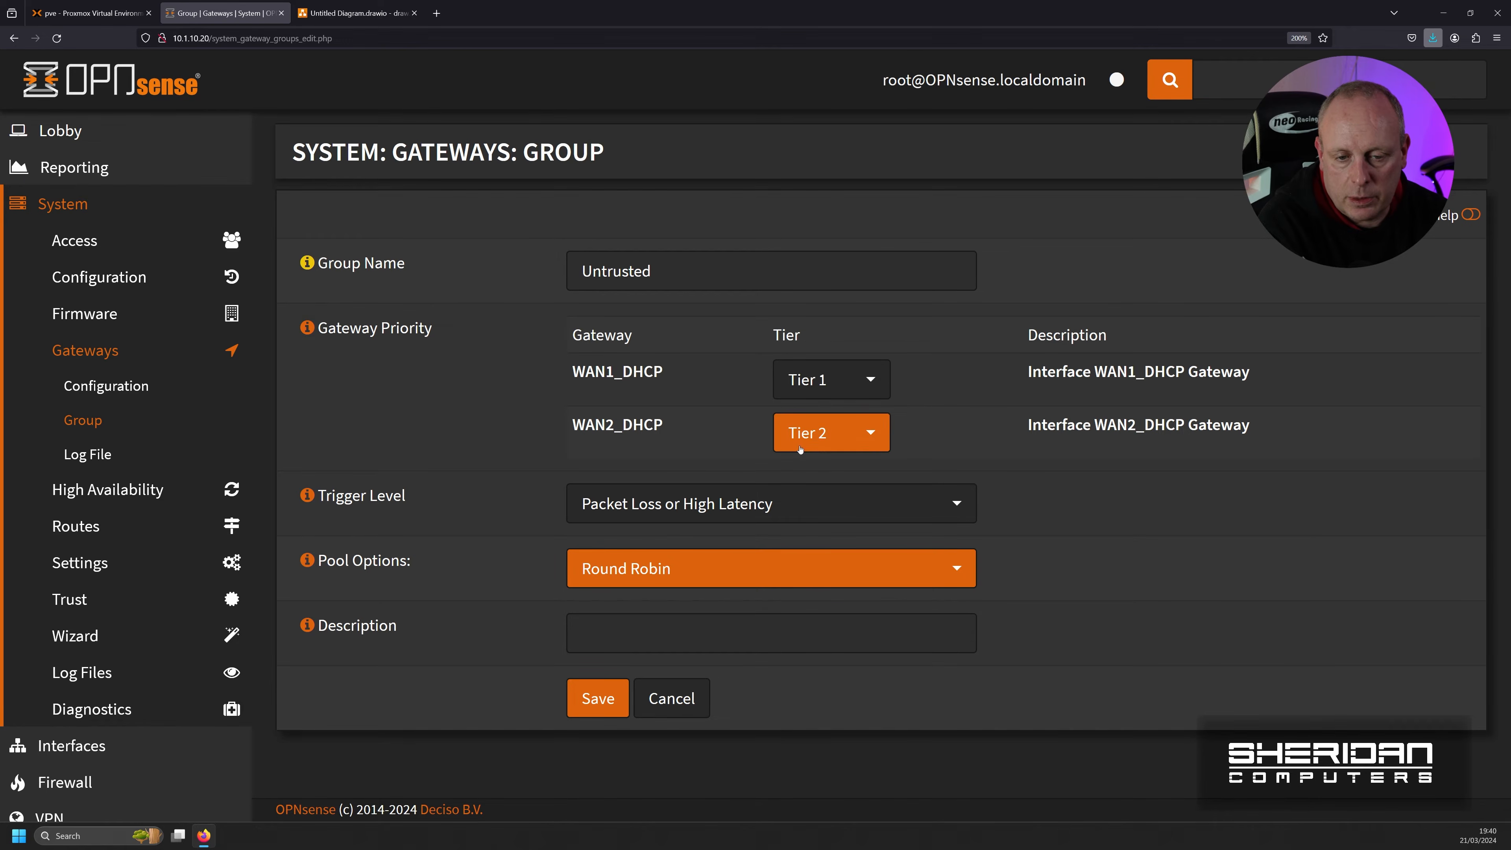
click(714, 576)
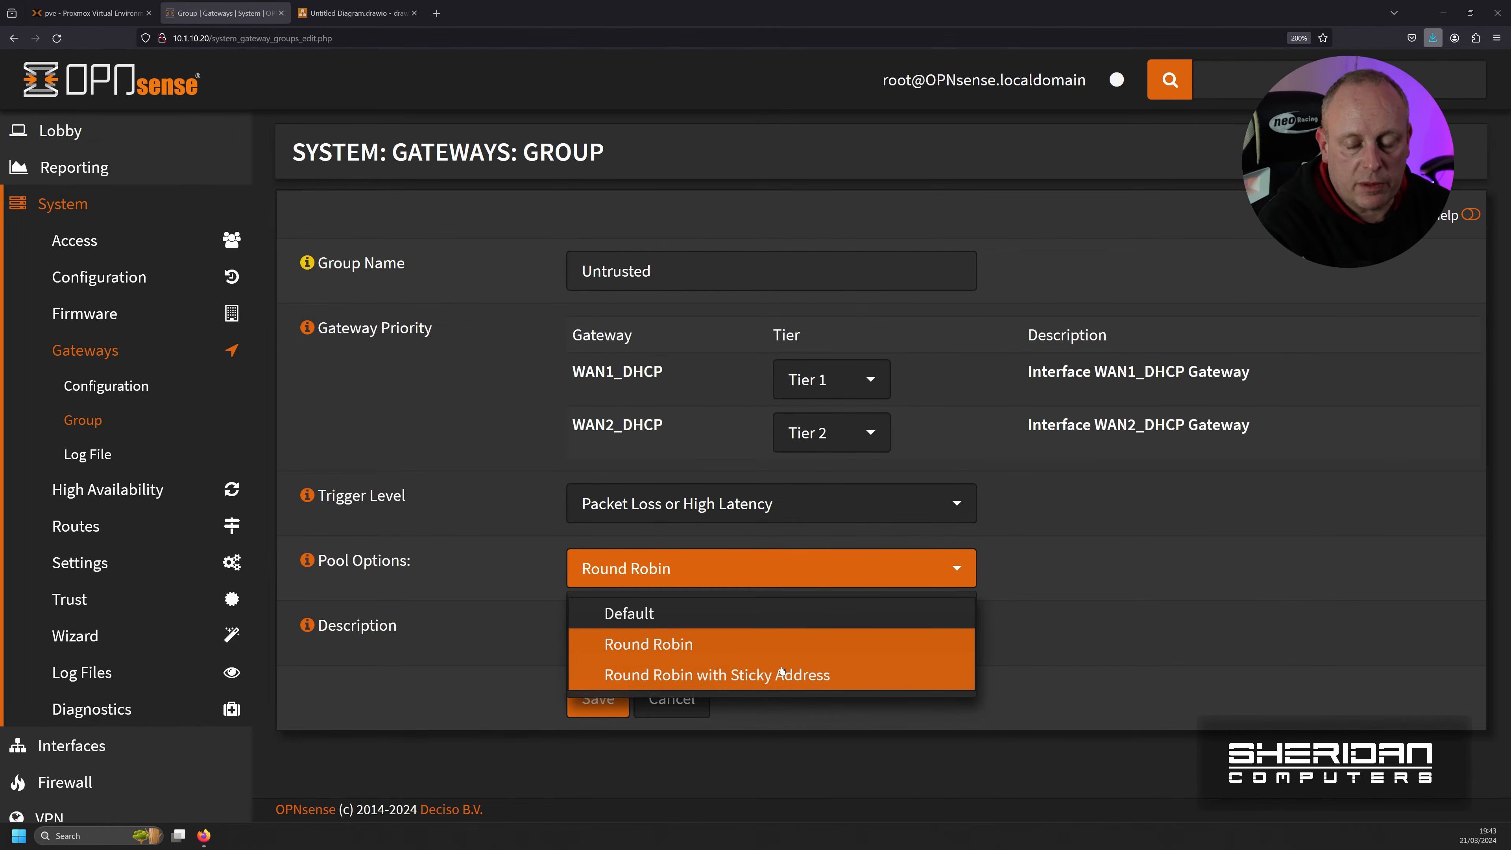
click(750, 639)
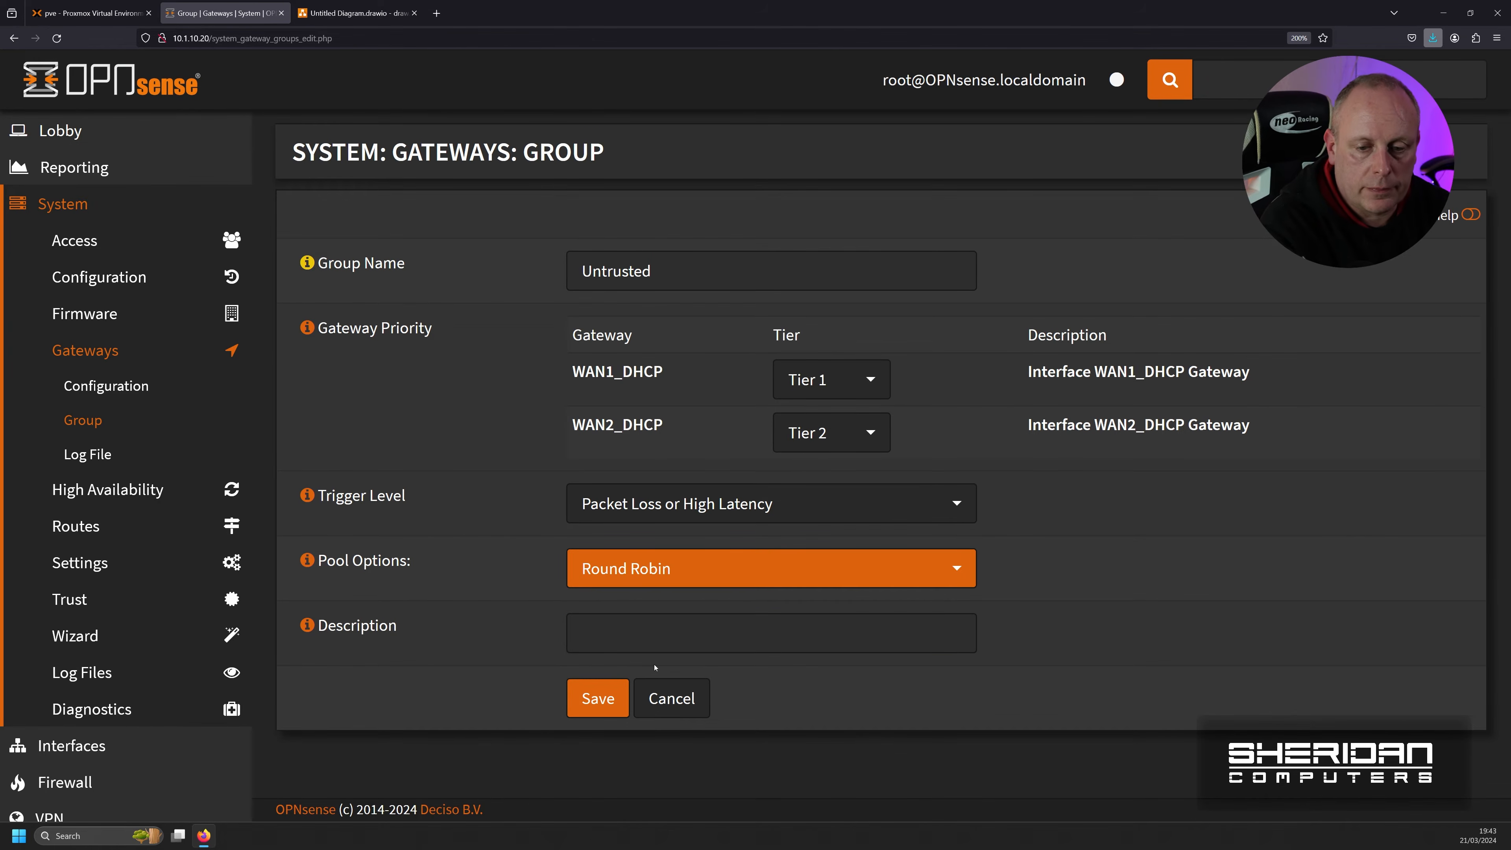
click(655, 632)
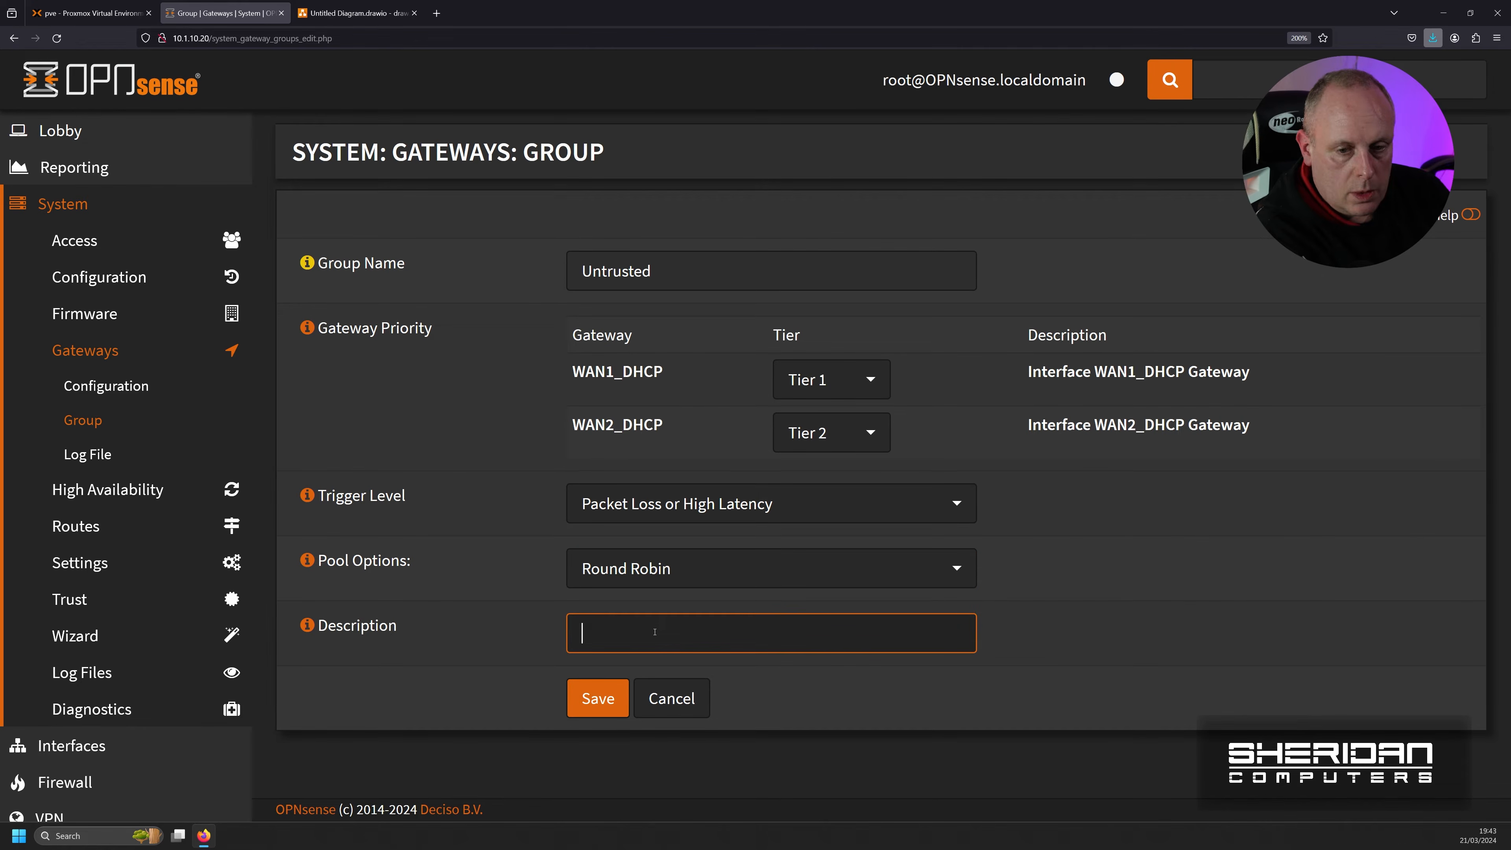
text(Failover)
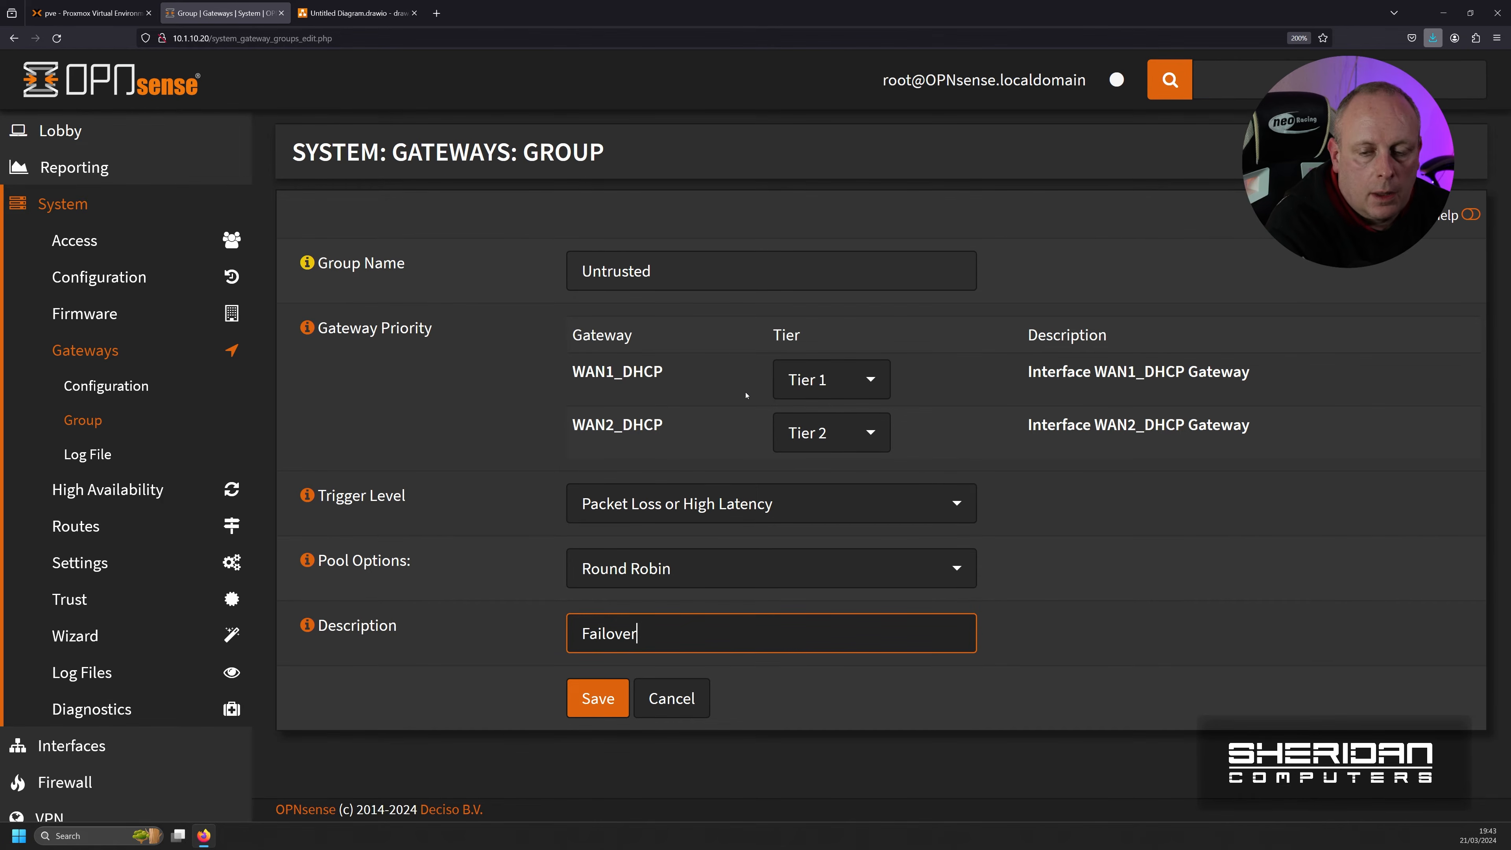
Step: Try swapping the priorities with WAN2_DHCP at Tier 1 and WAN1_DHCP at Tier 2, and restore WAN1_DHCP to Tier 1 and WAN2_DHCP to Tier 2
click(830, 434)
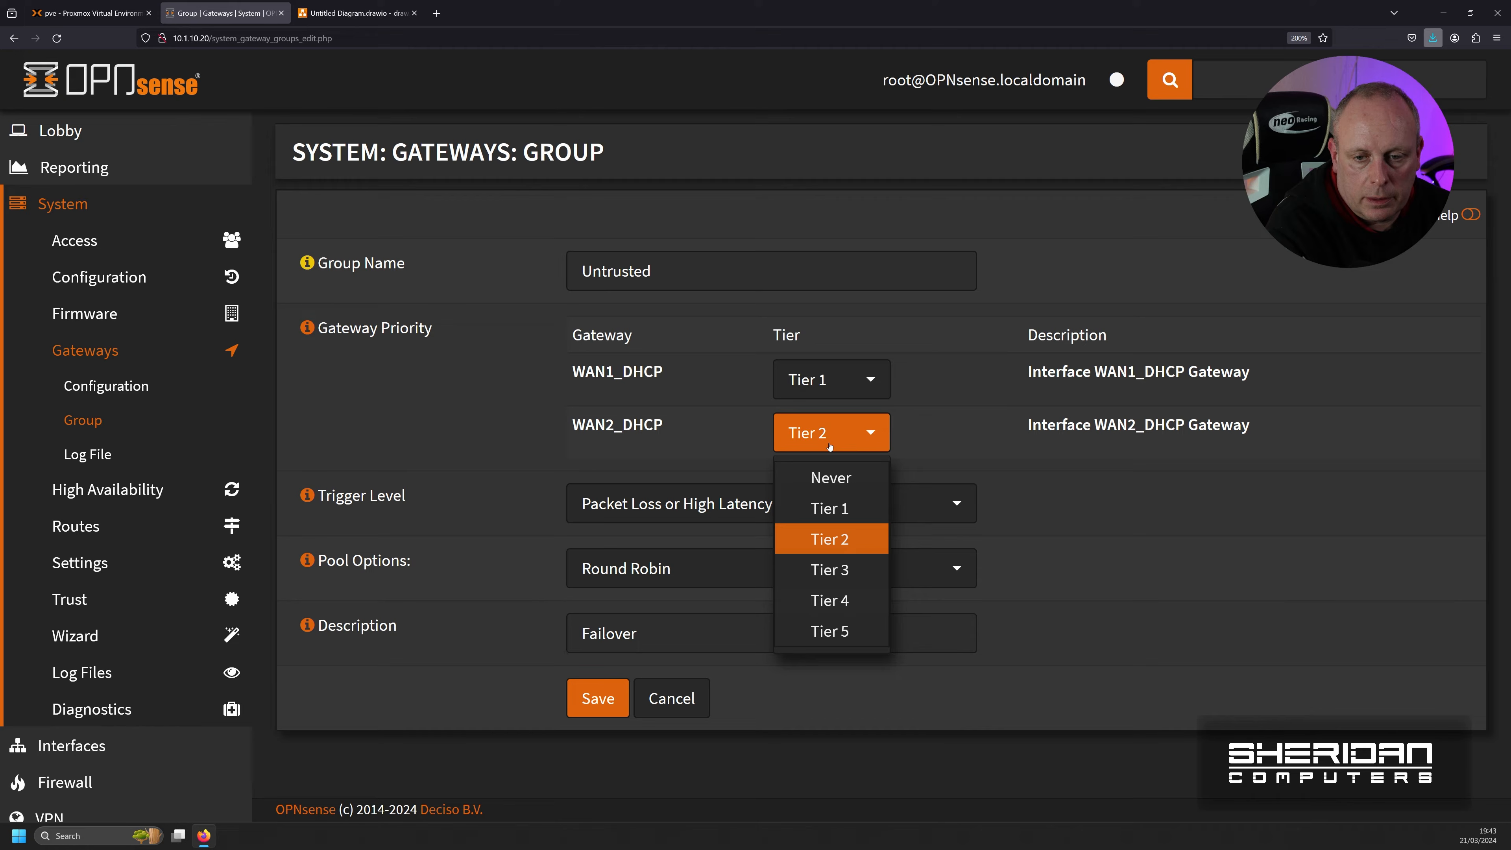
click(835, 508)
click(832, 379)
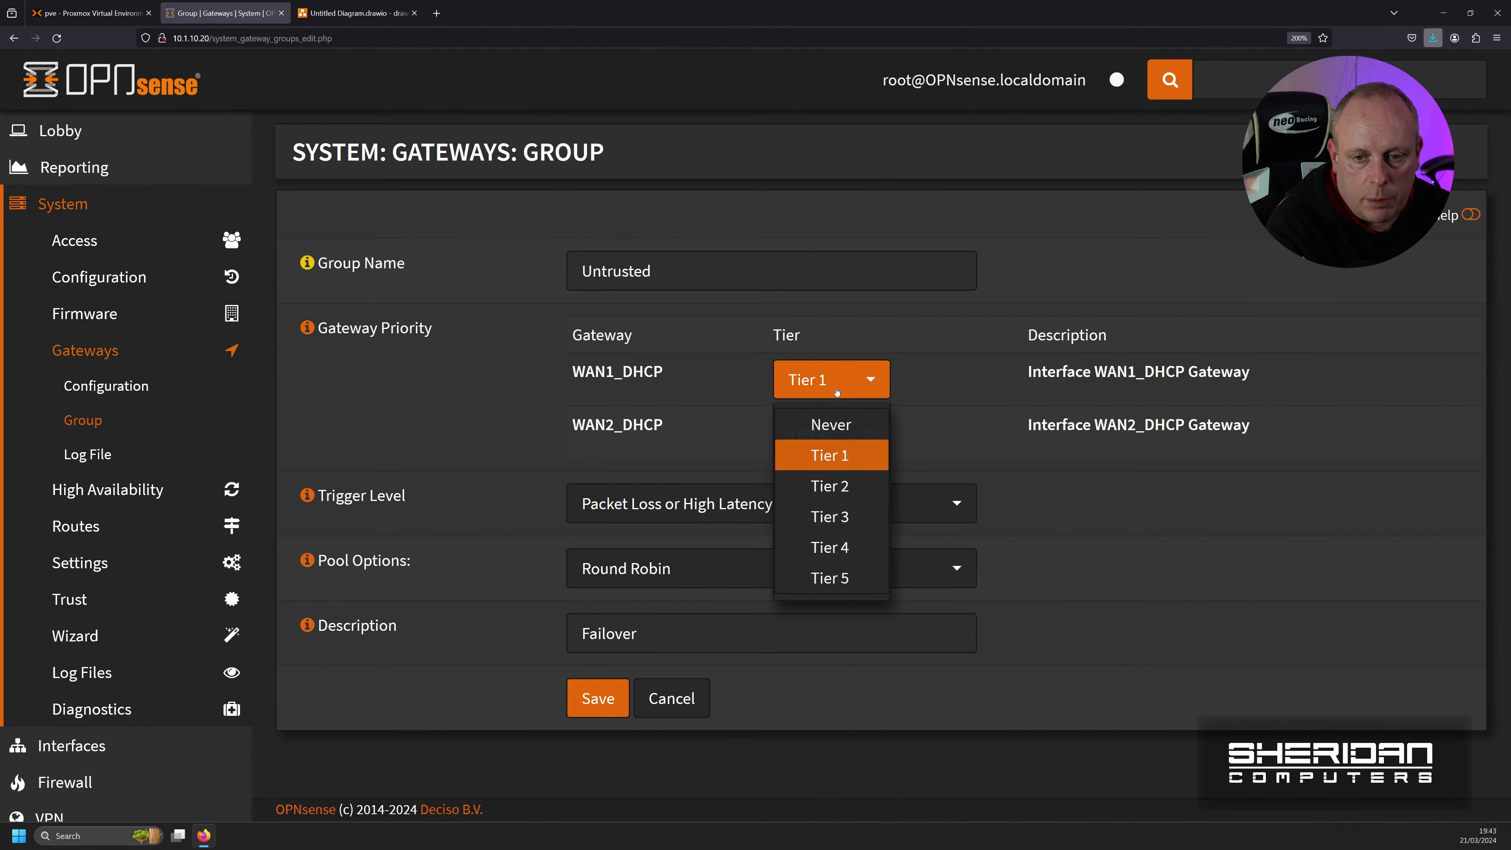
click(840, 480)
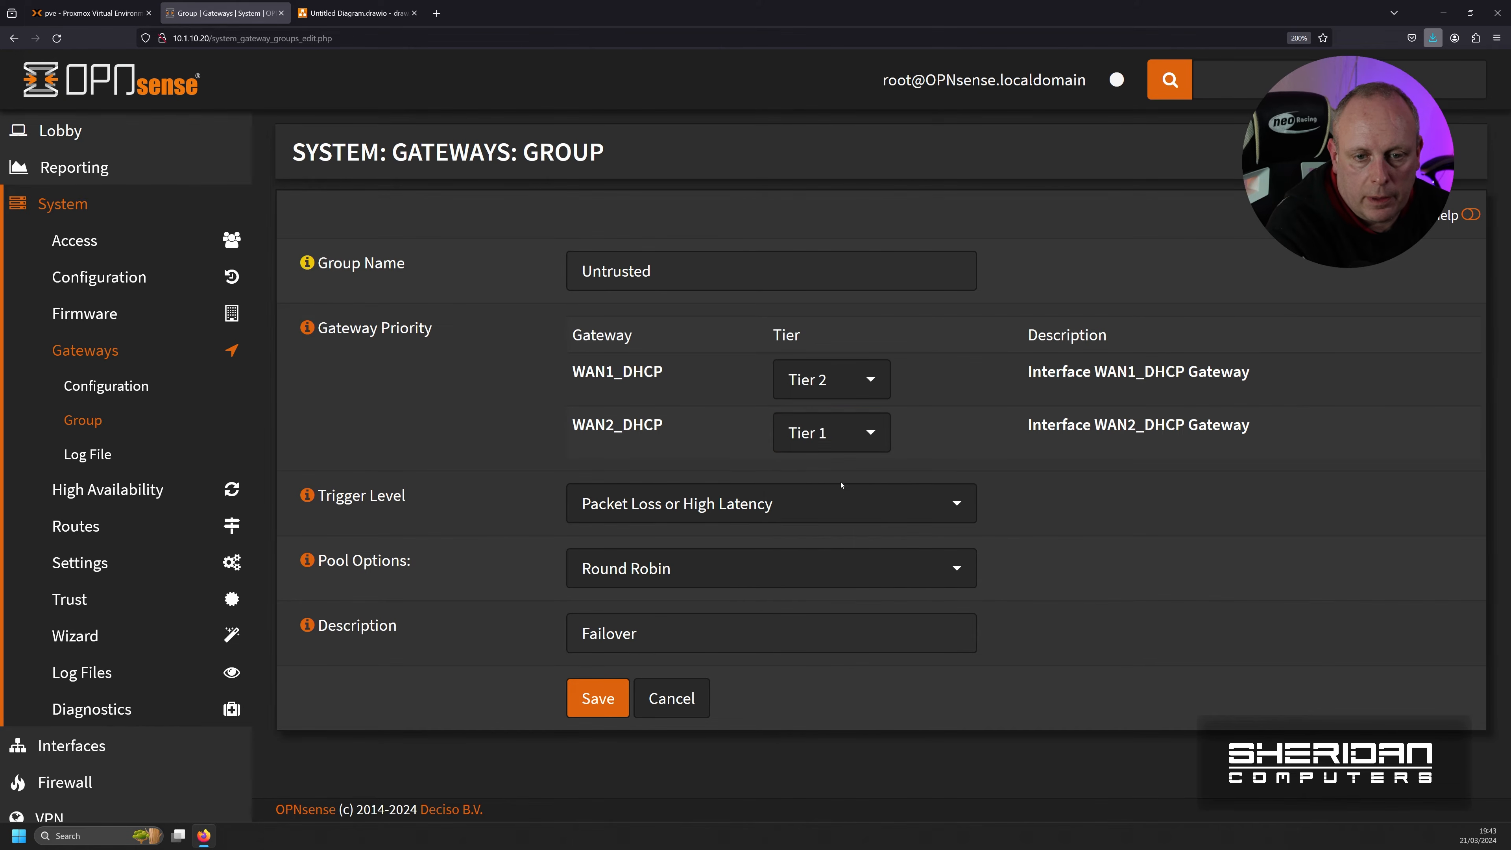
click(822, 391)
click(840, 487)
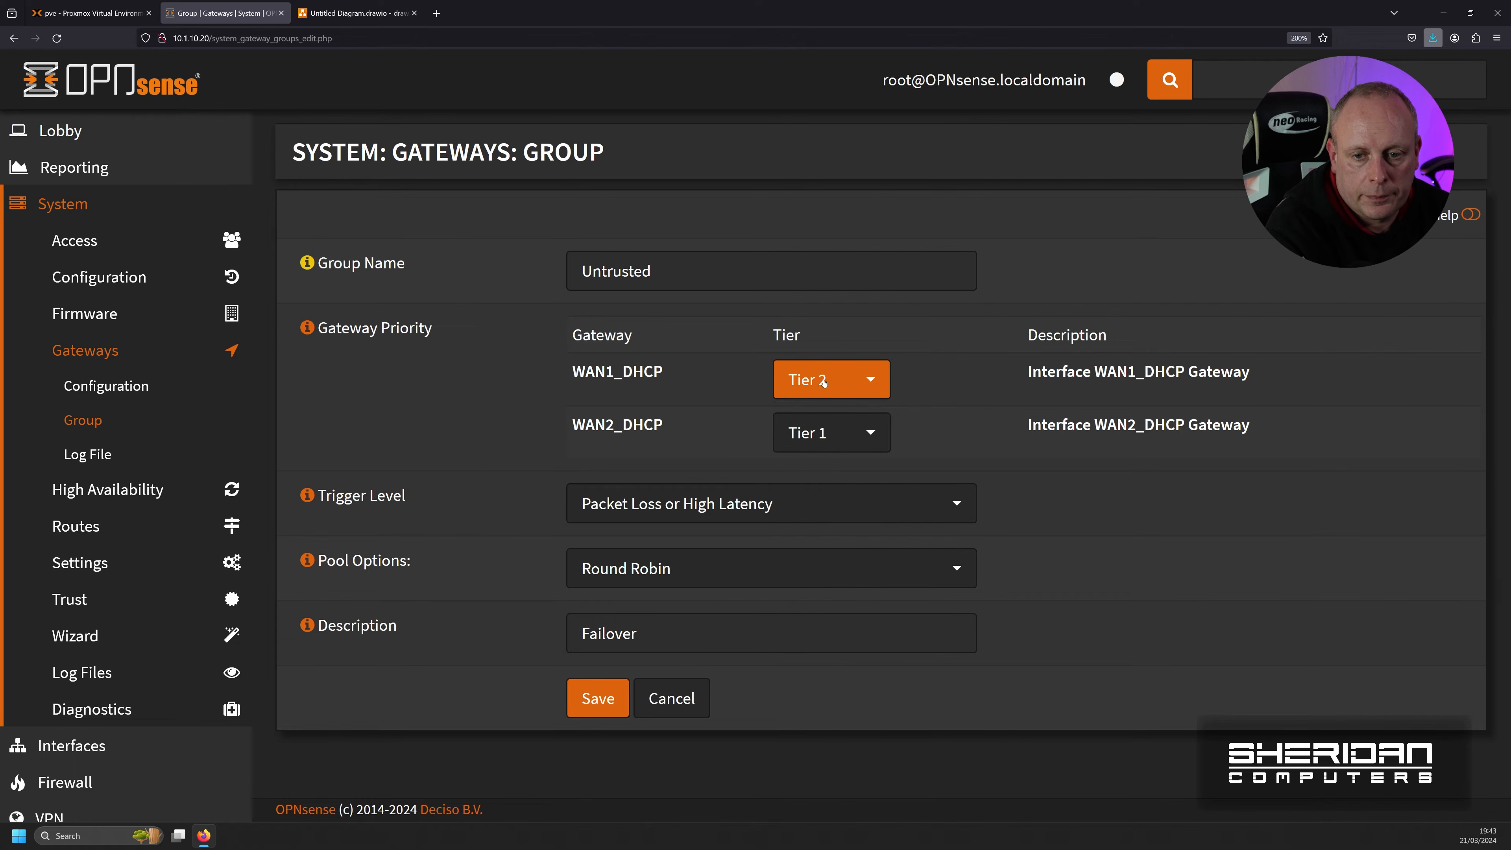
click(823, 381)
click(839, 451)
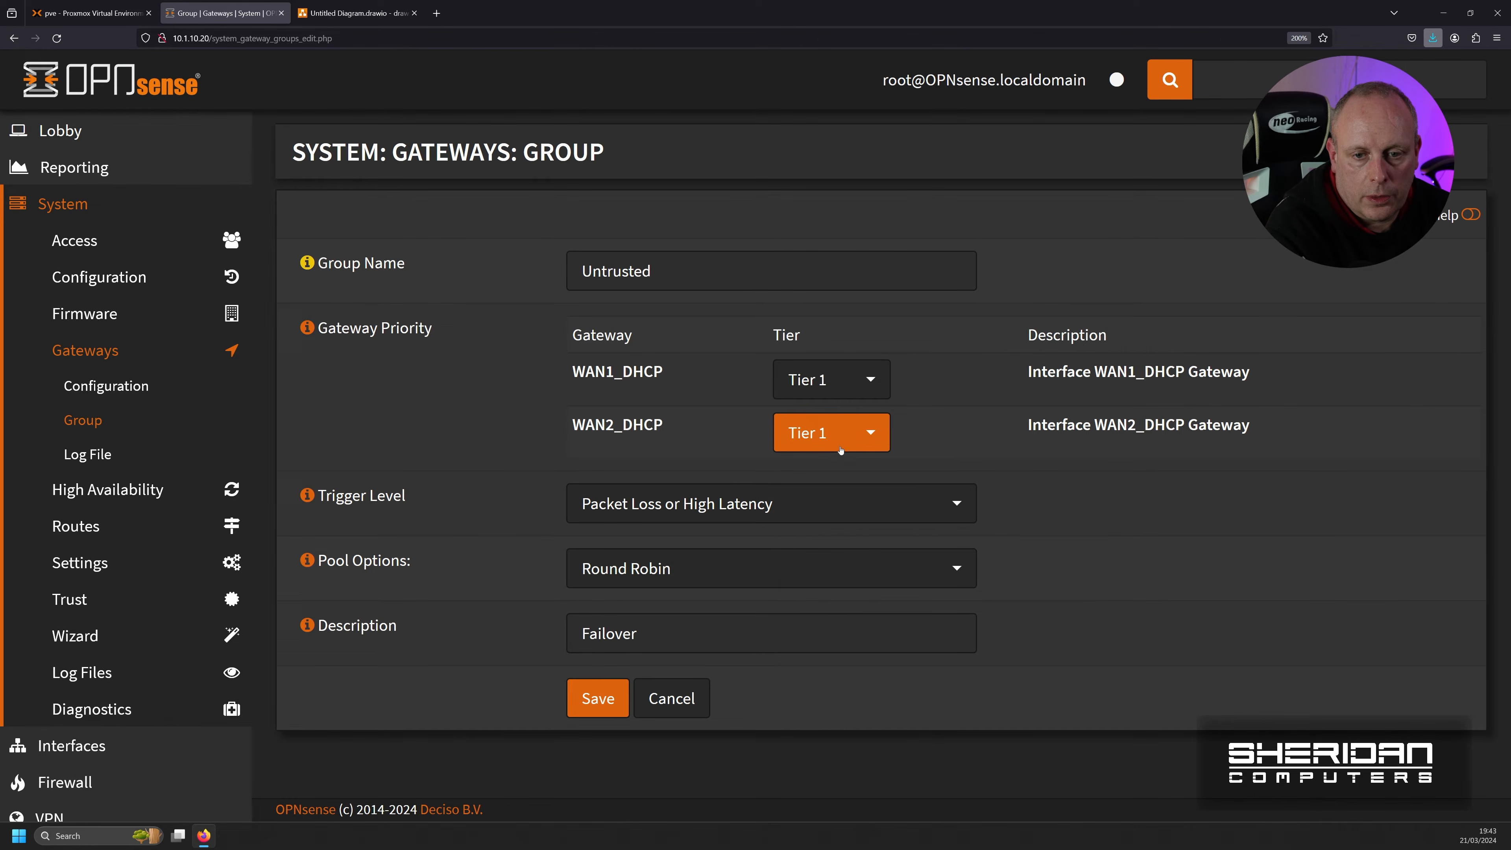
click(860, 436)
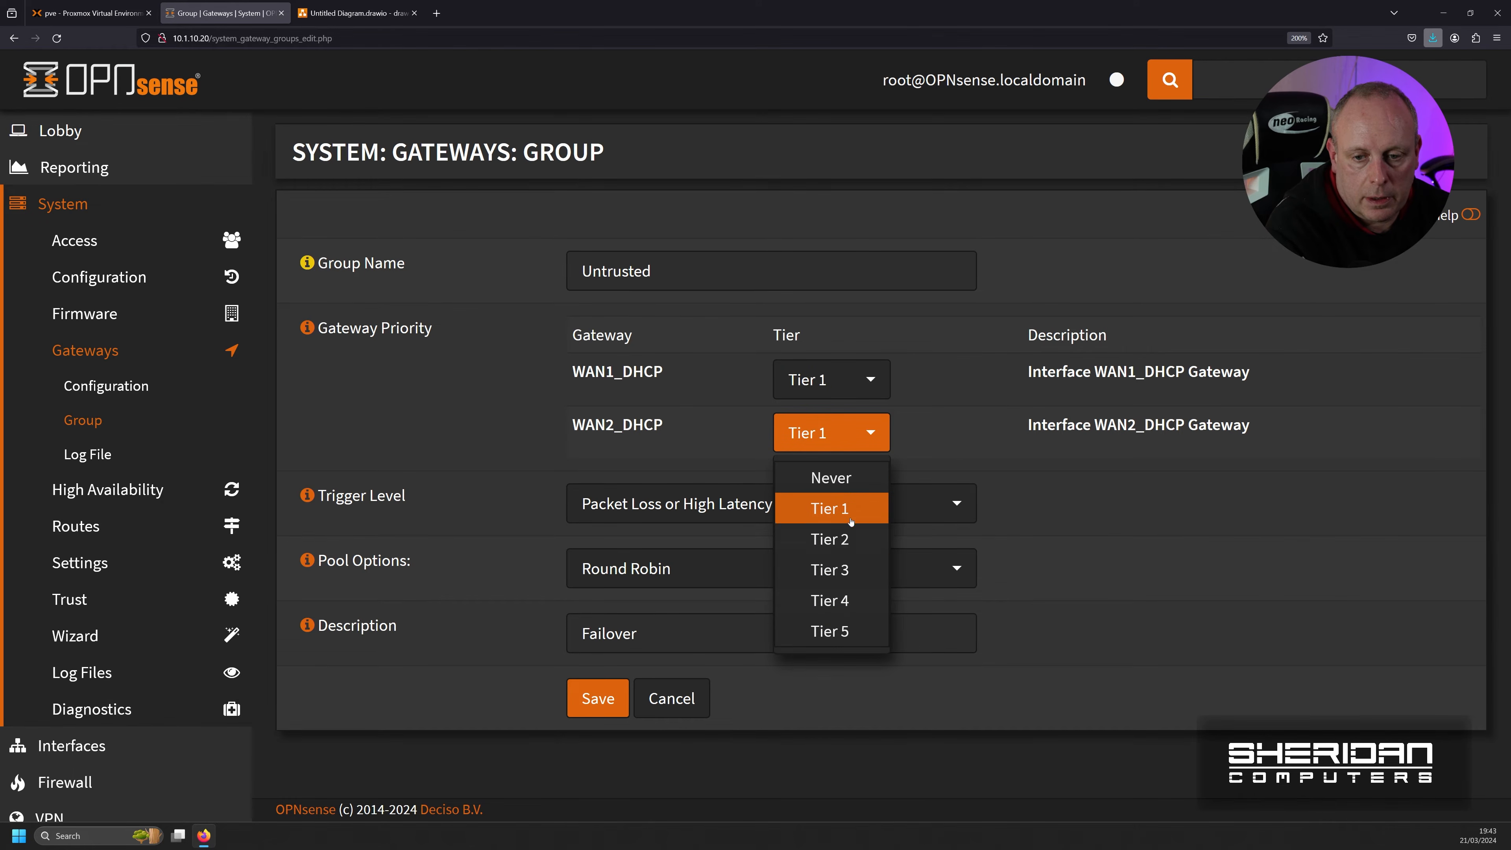
click(845, 538)
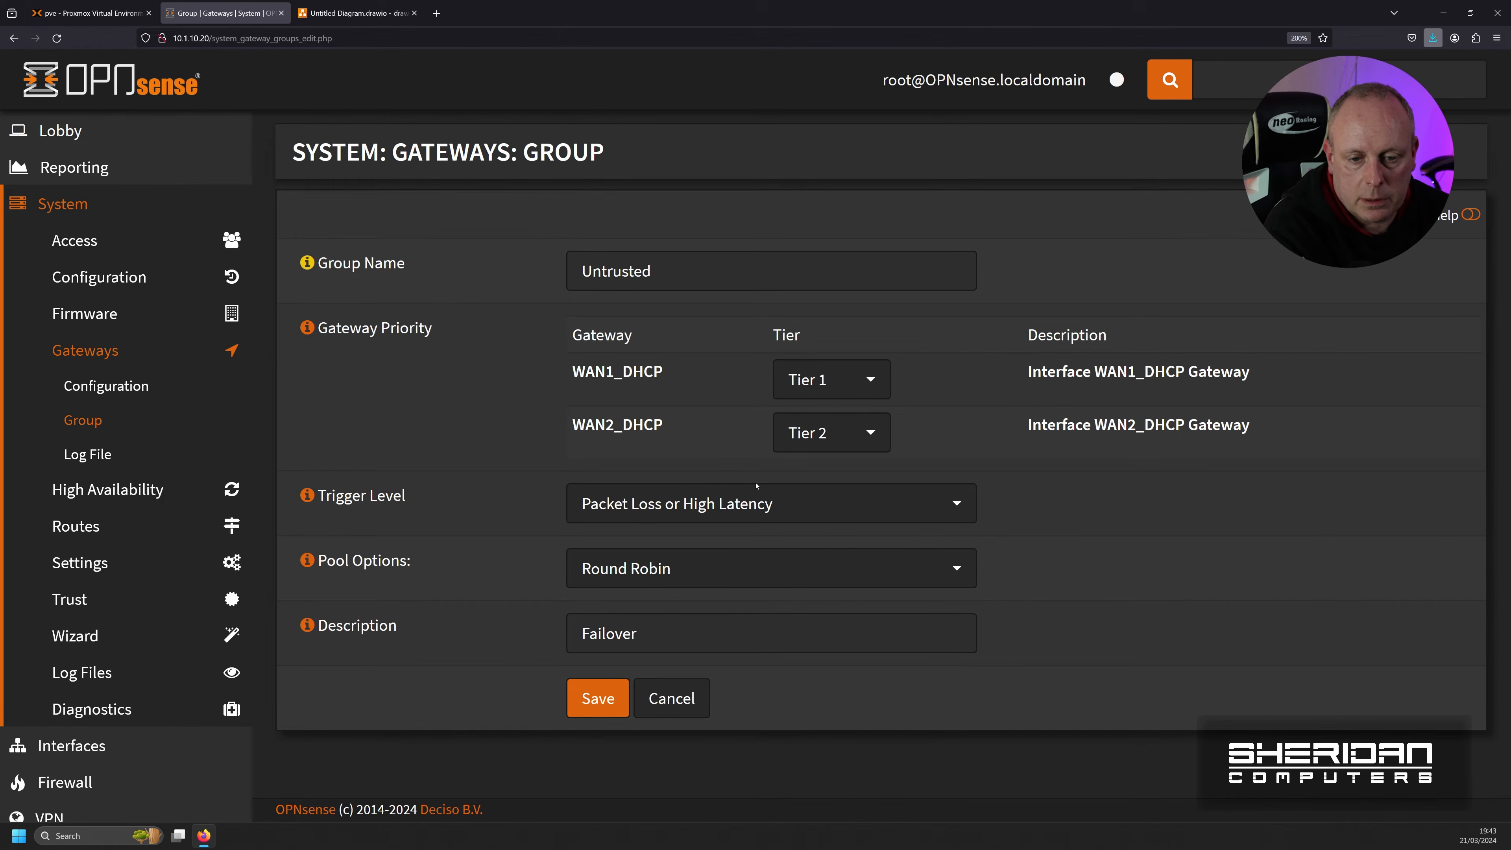
Step: Save the Untrusted gateway group, apply the configuration changes, and review its tier assignments
click(601, 700)
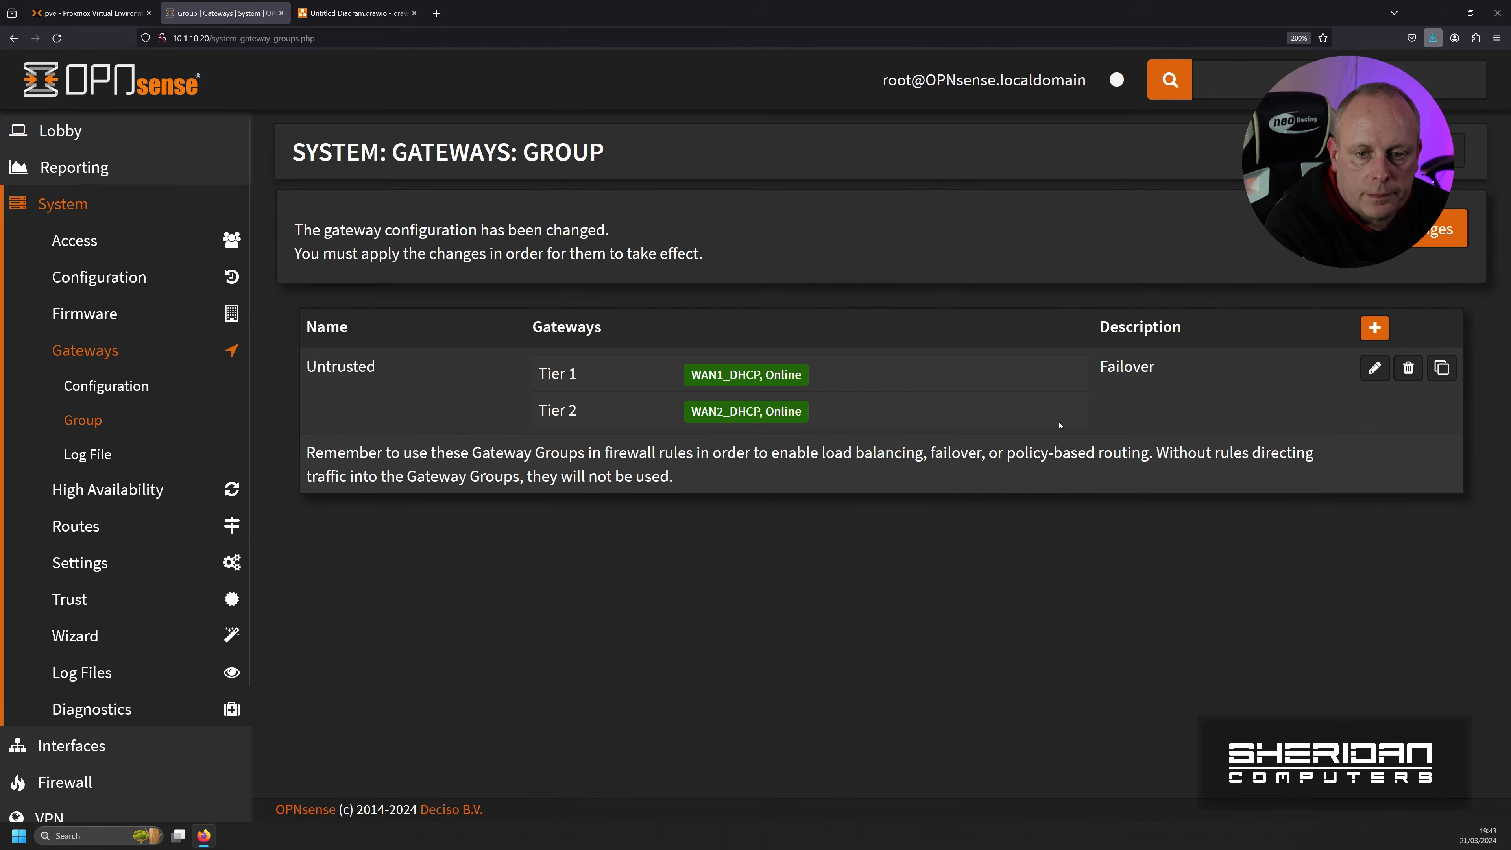
click(1449, 233)
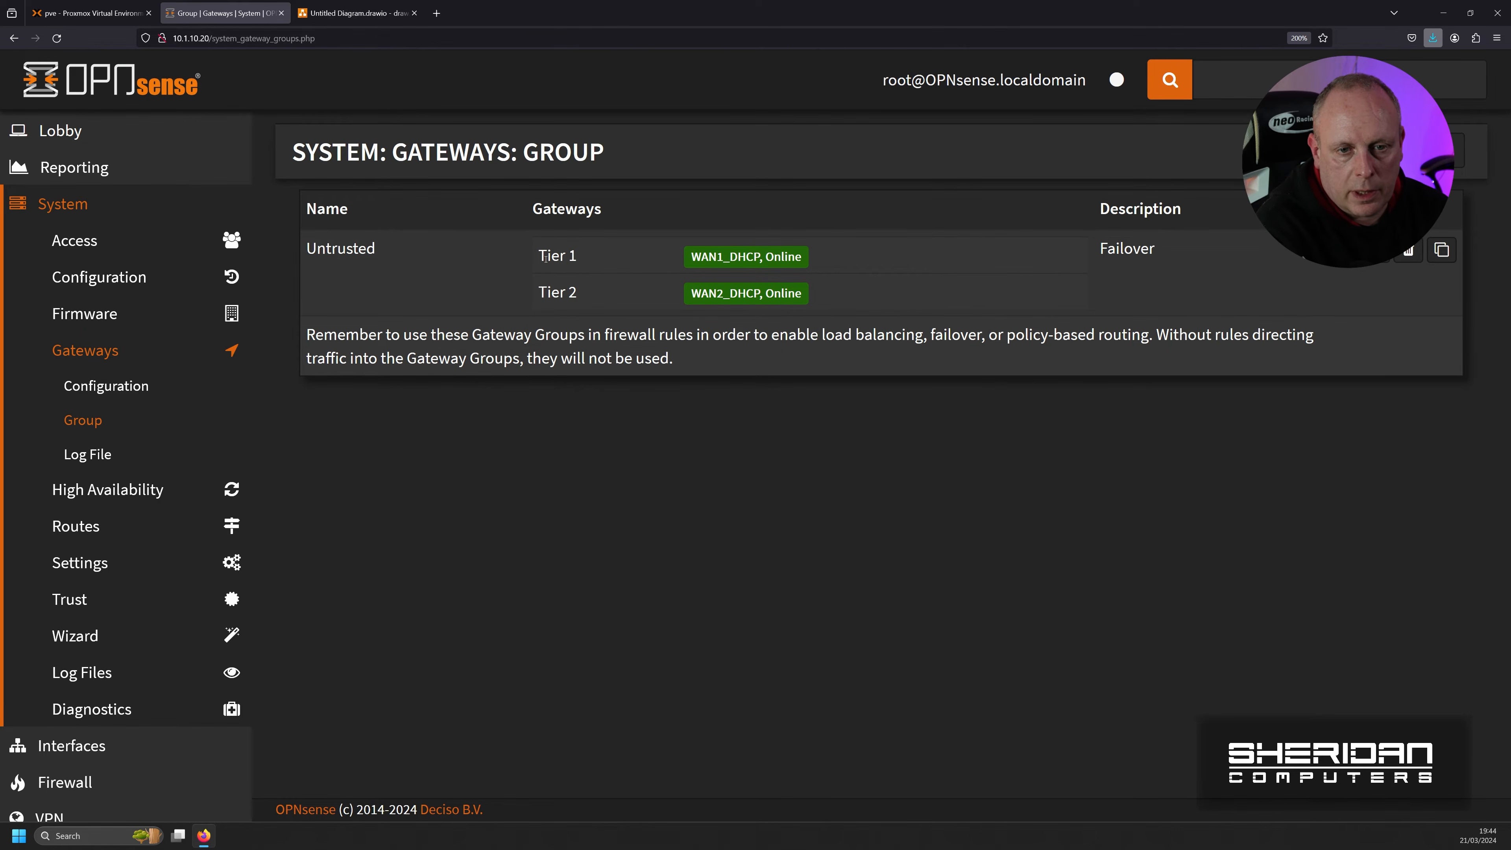
drag(539, 257, 834, 294)
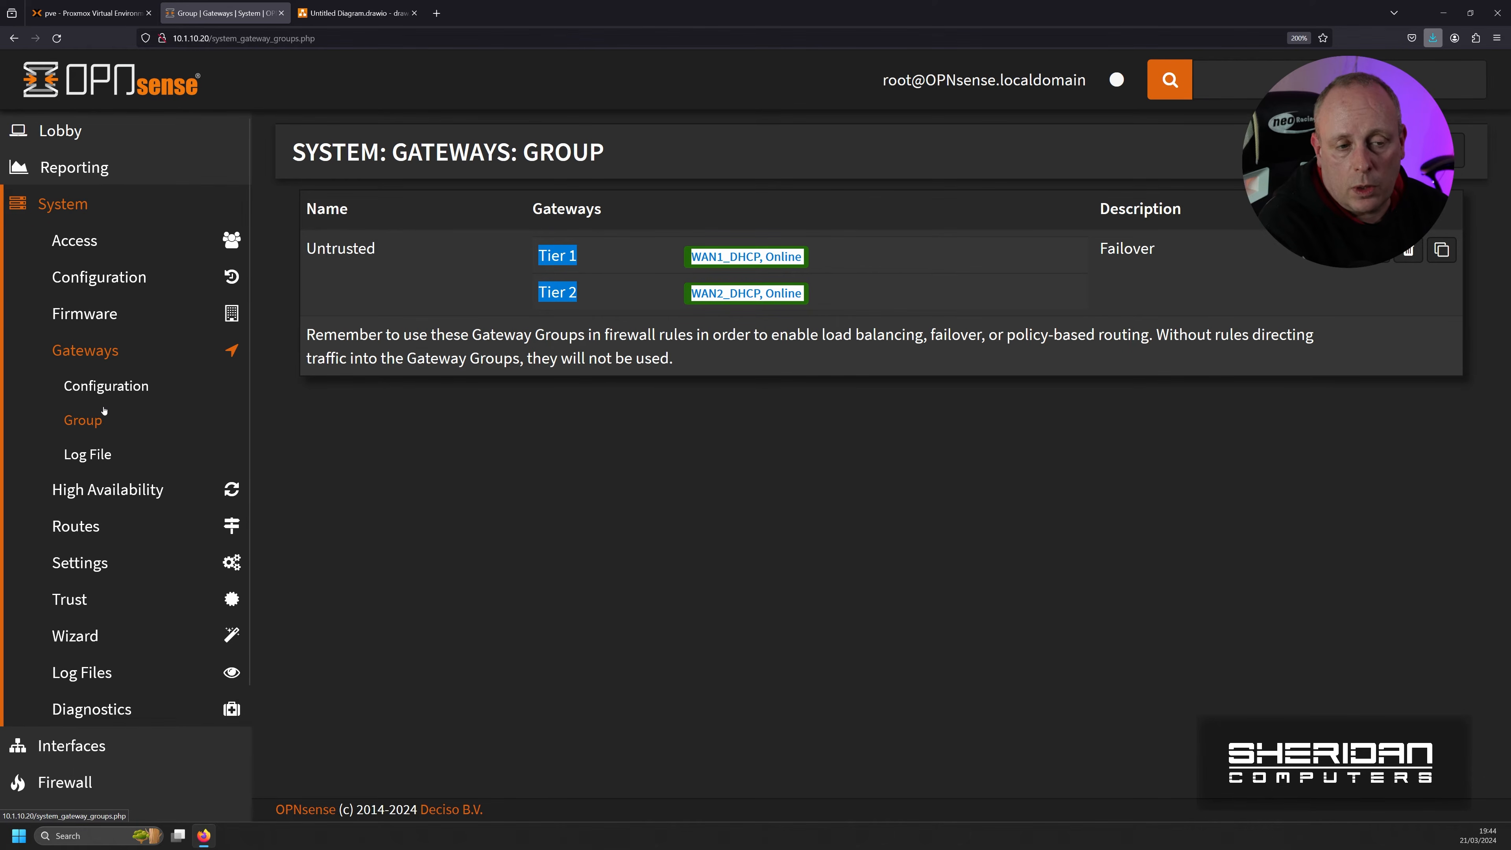
Step: Open the firewall rules of the LAN interface and locate the default IPv4 allow rule
click(110, 207)
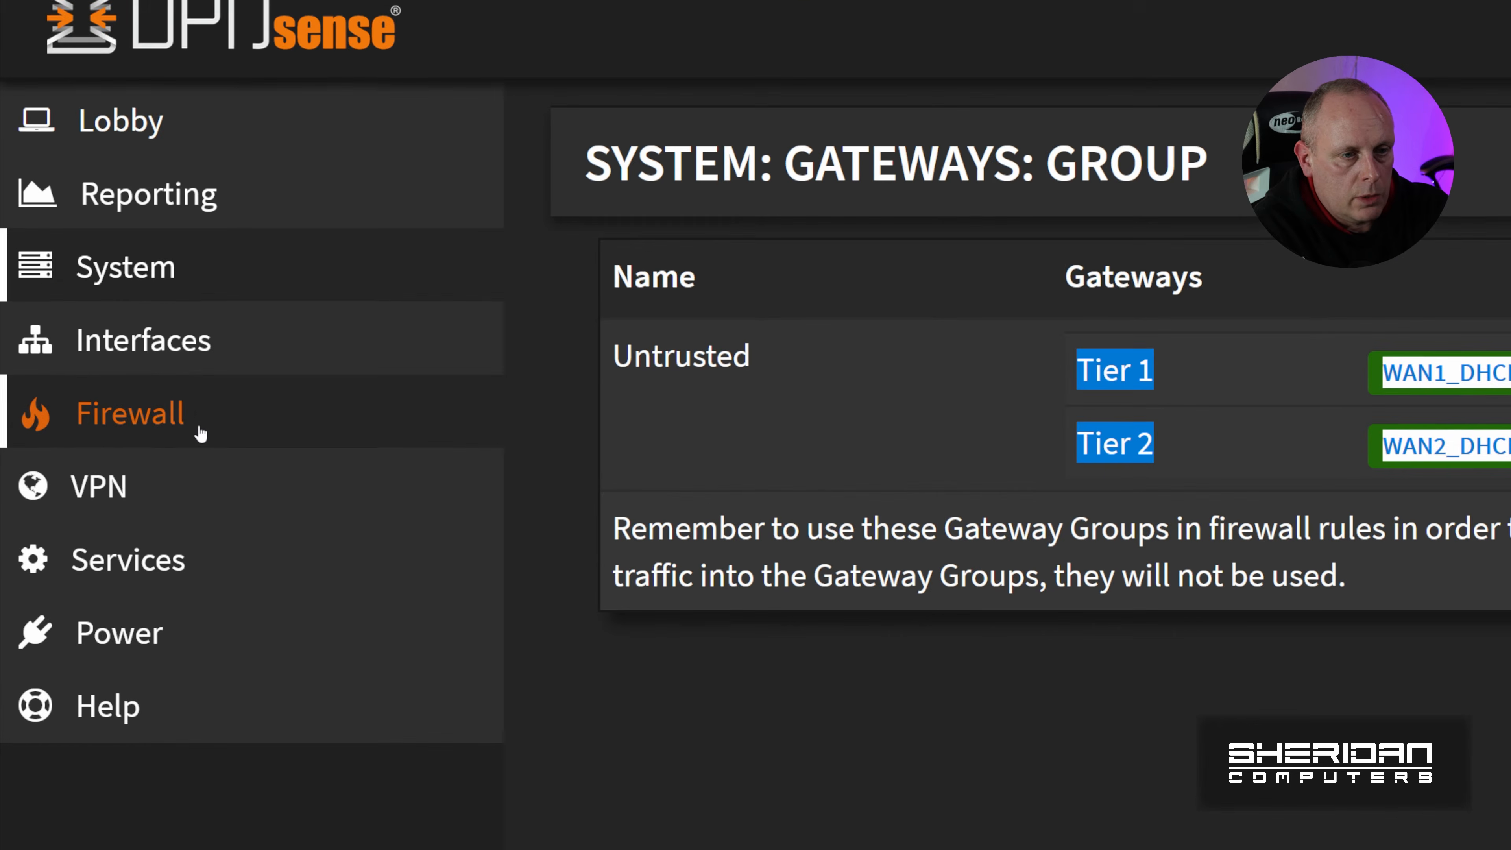
click(100, 288)
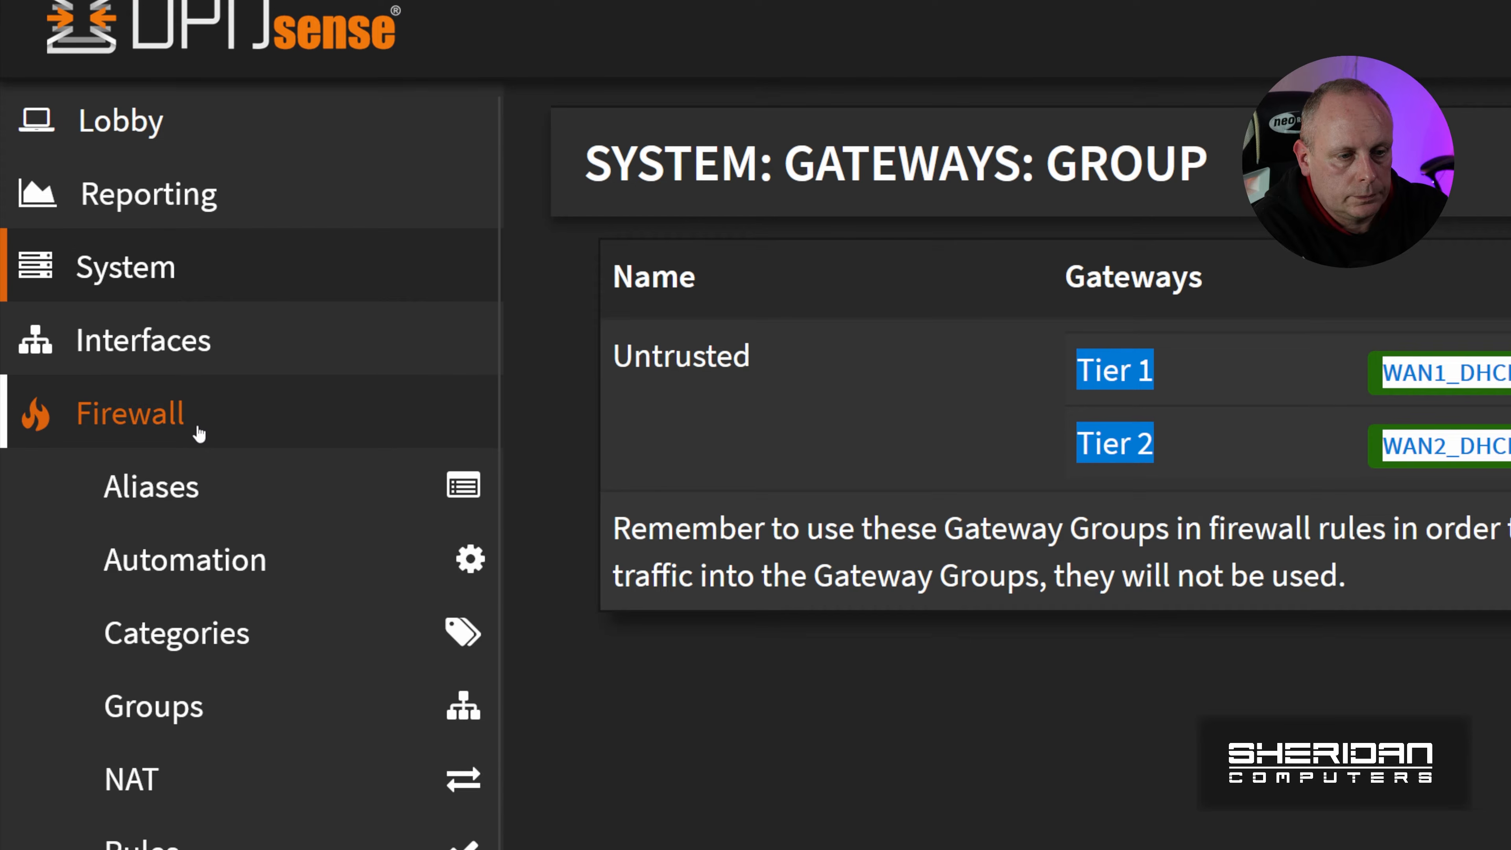
scroll(187, 503, down, 6)
click(183, 440)
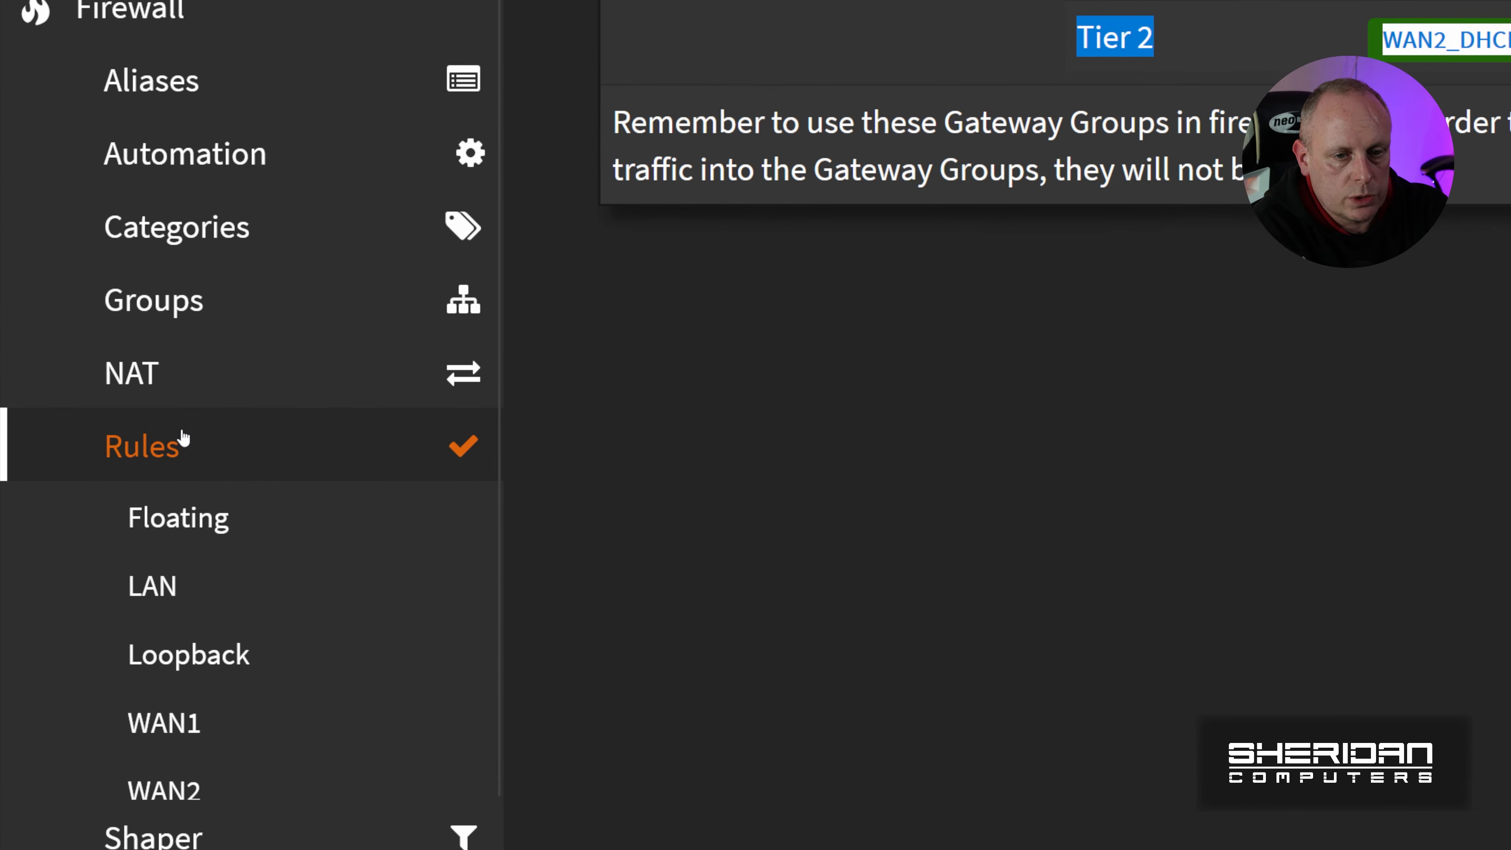
click(170, 517)
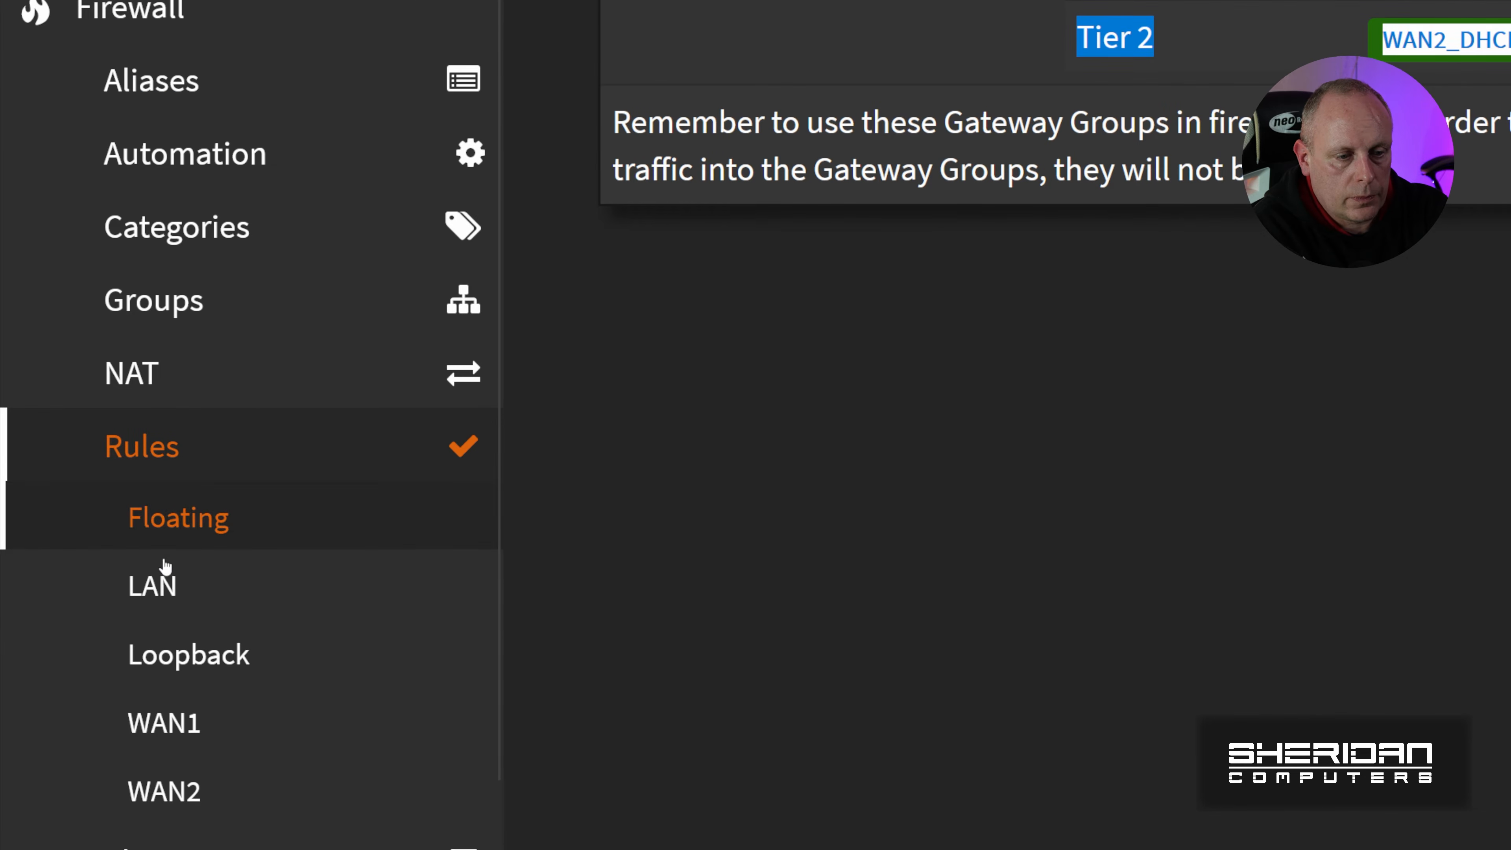
click(166, 589)
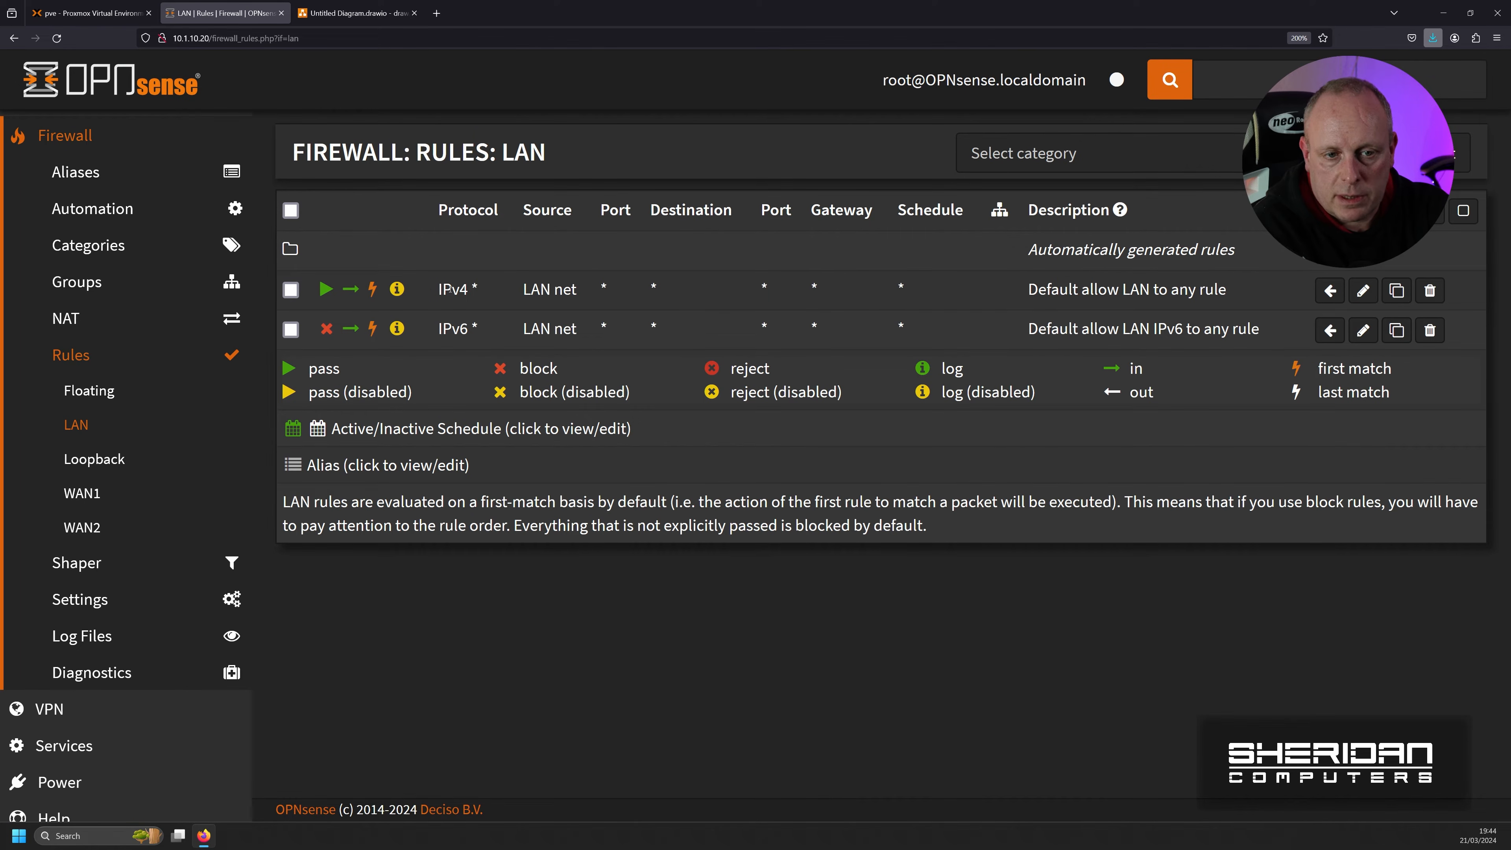
drag(433, 289, 1168, 290)
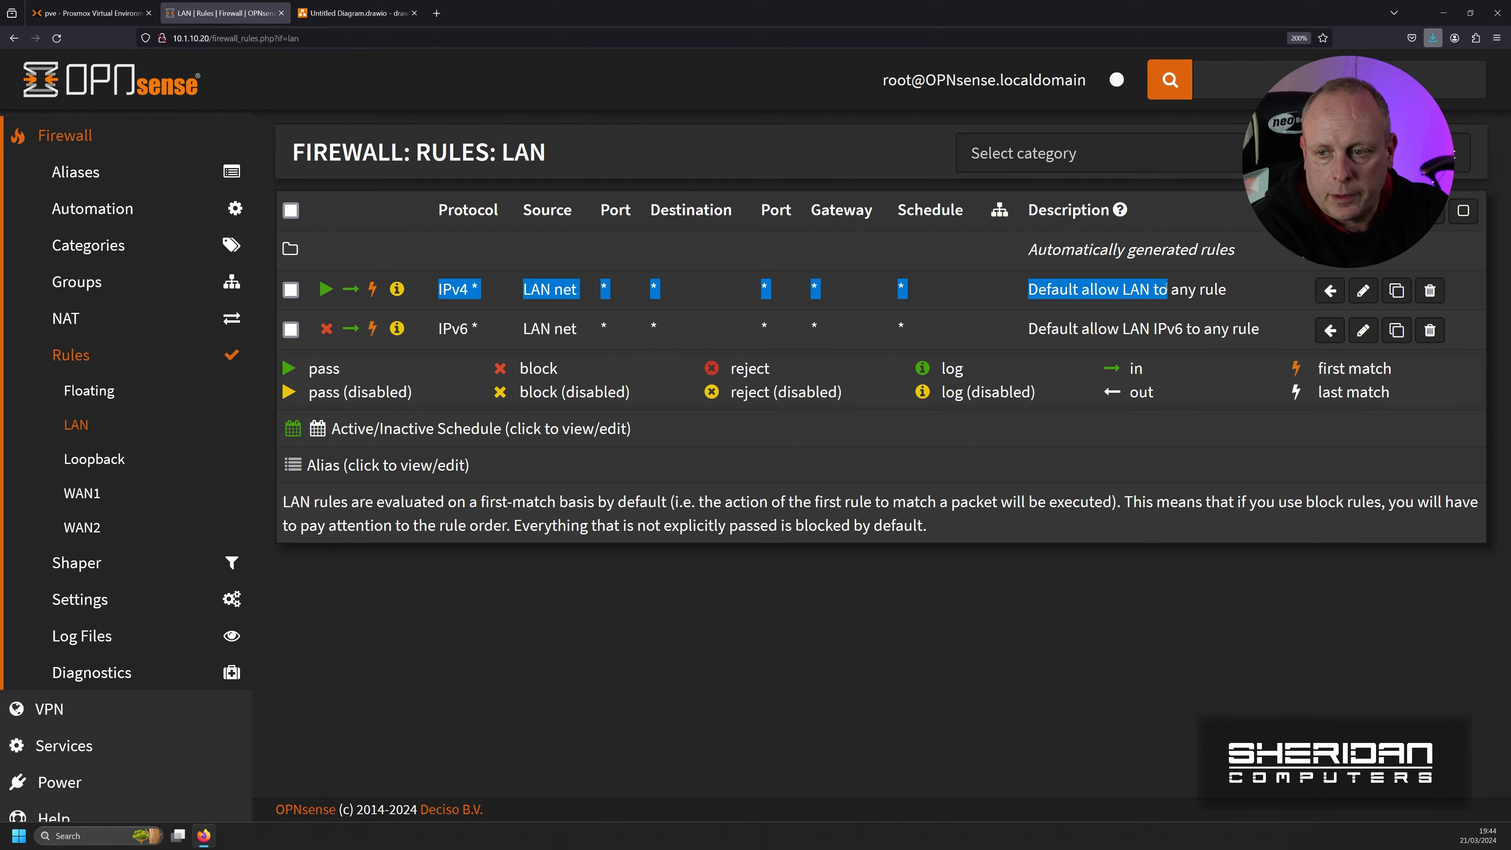
Step: Set the gateway of the IPv4 "Default allow LAN to any rule" to Untrusted, save the rule and apply the changes
click(1363, 291)
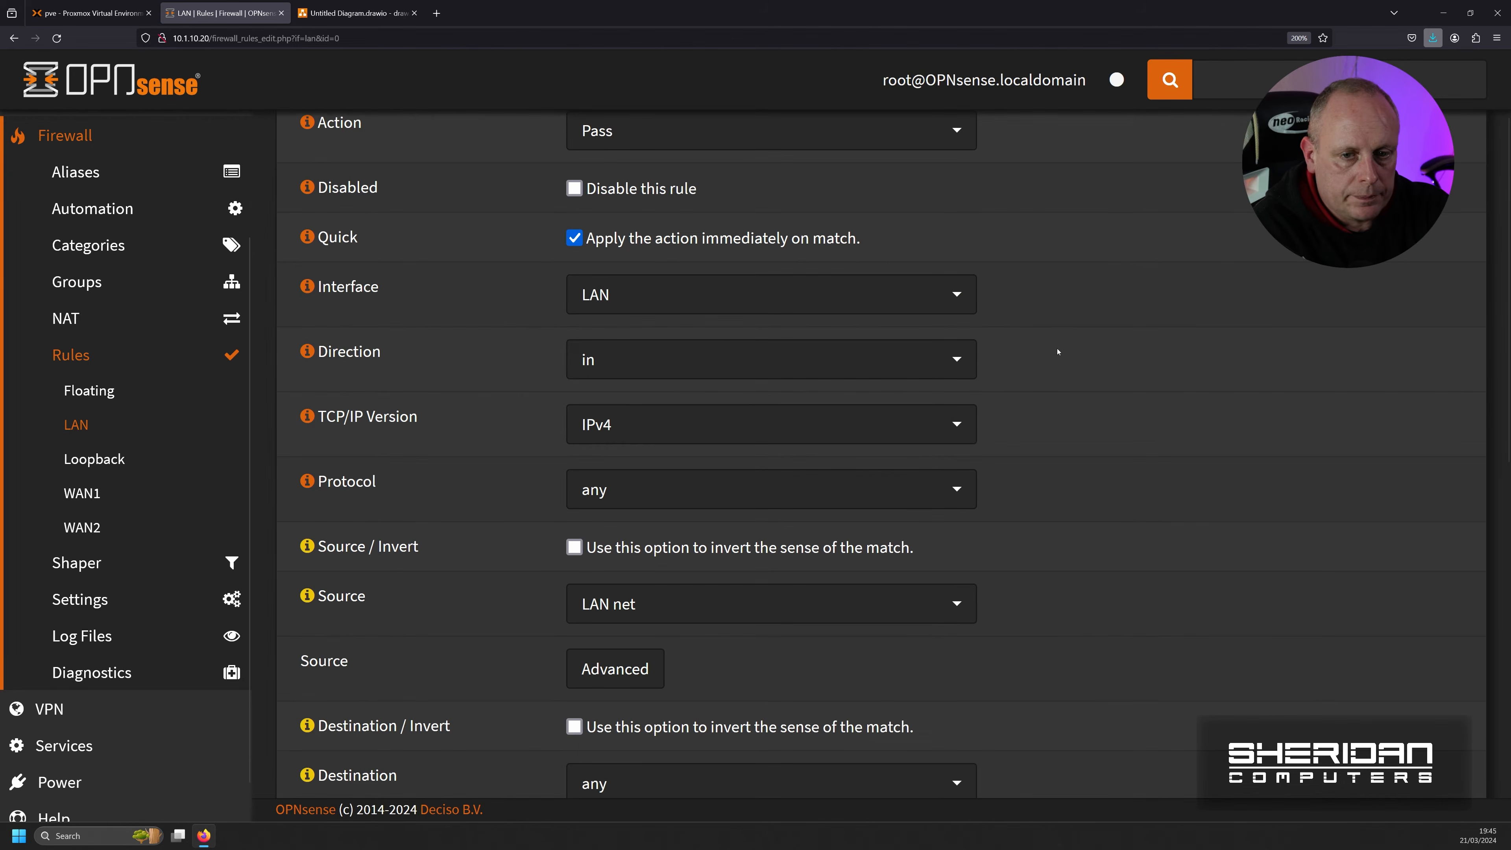
scroll(1034, 361, down, 6)
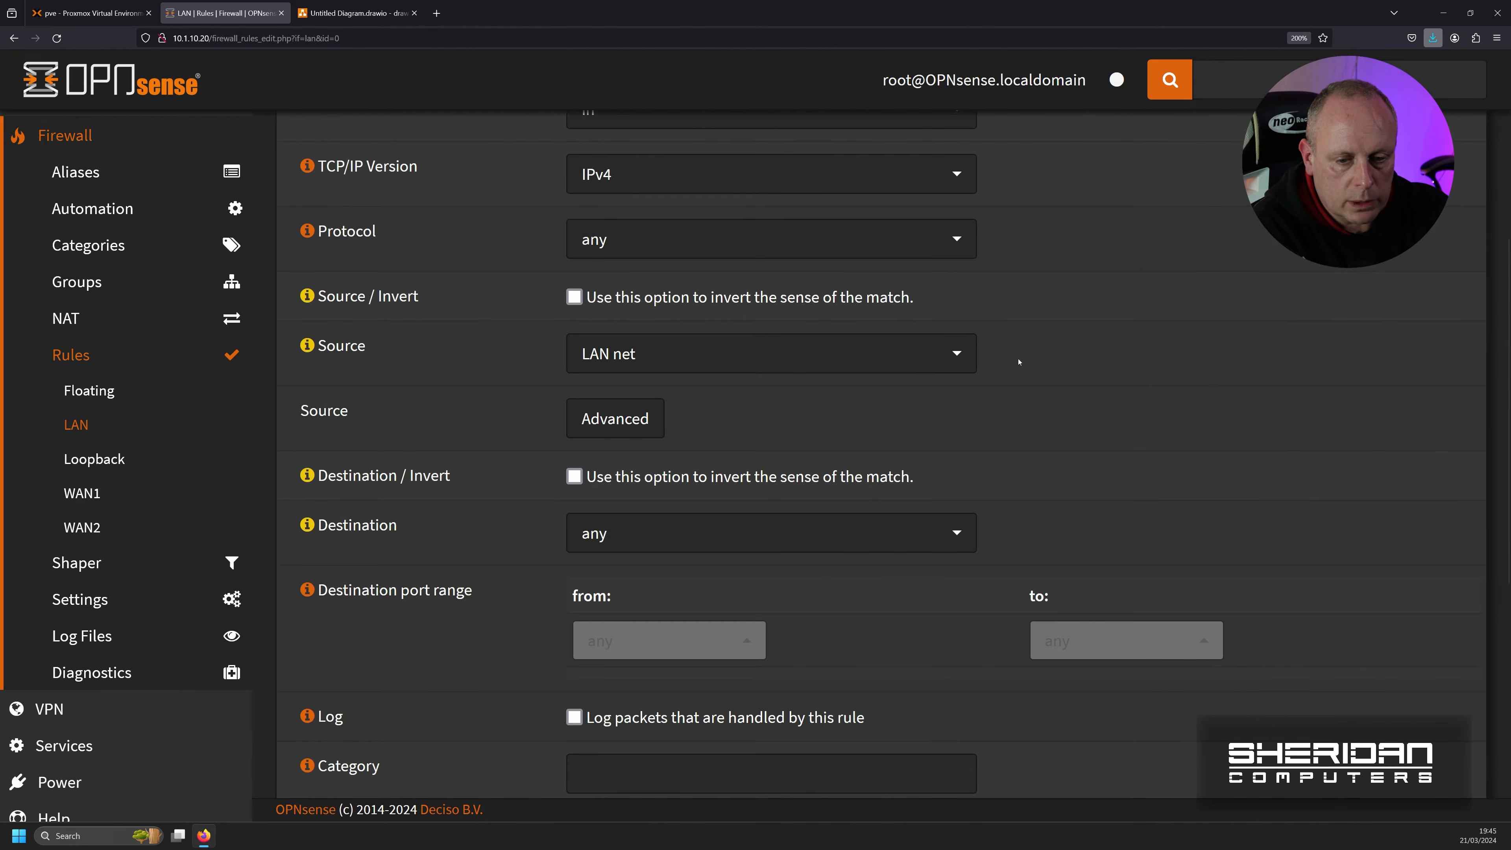
scroll(1012, 361, down, 6)
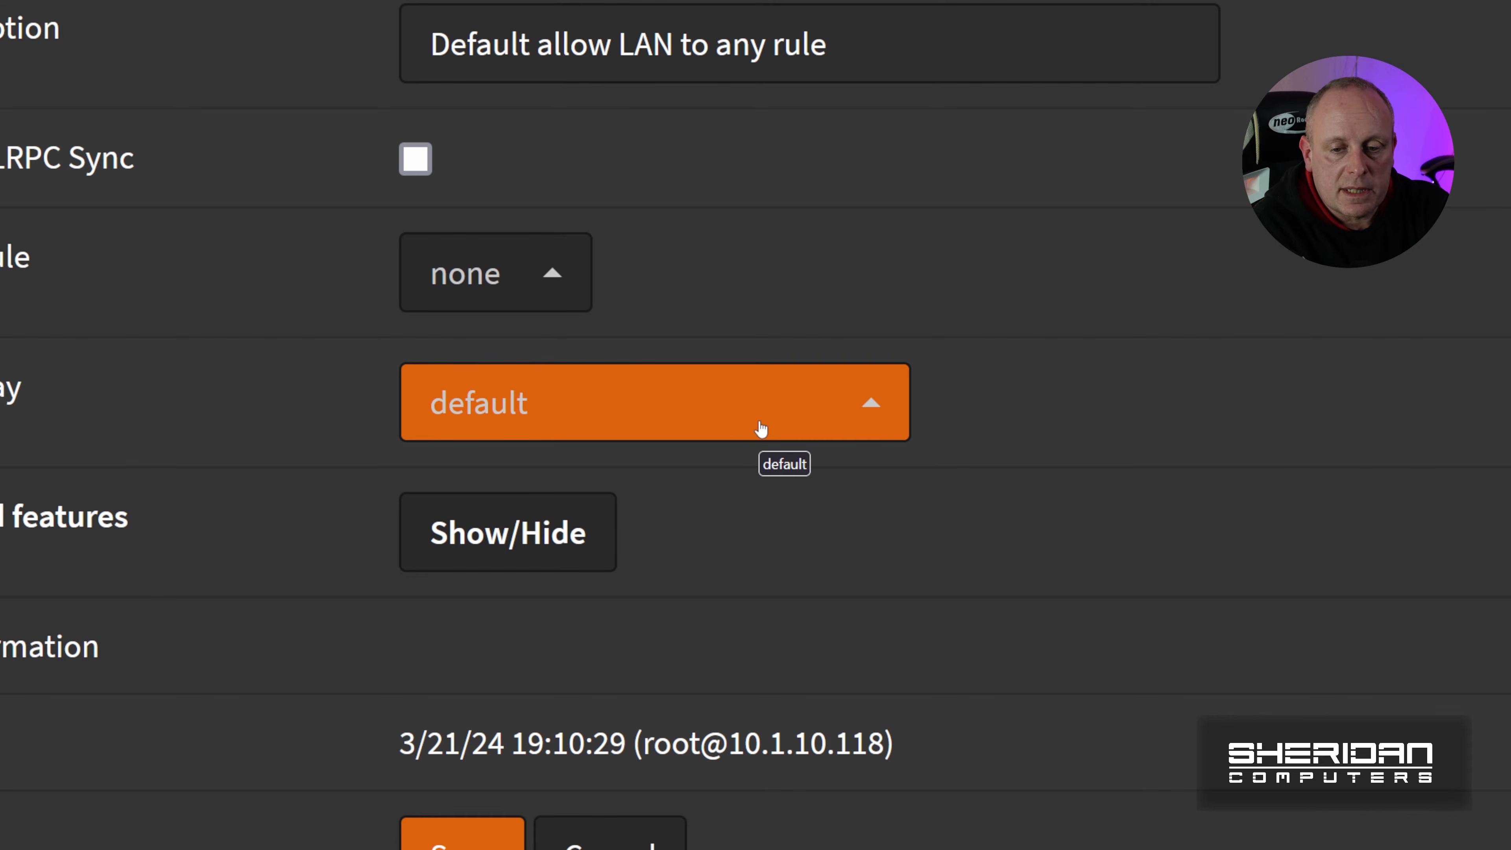
click(871, 410)
scroll(783, 244, down, 1)
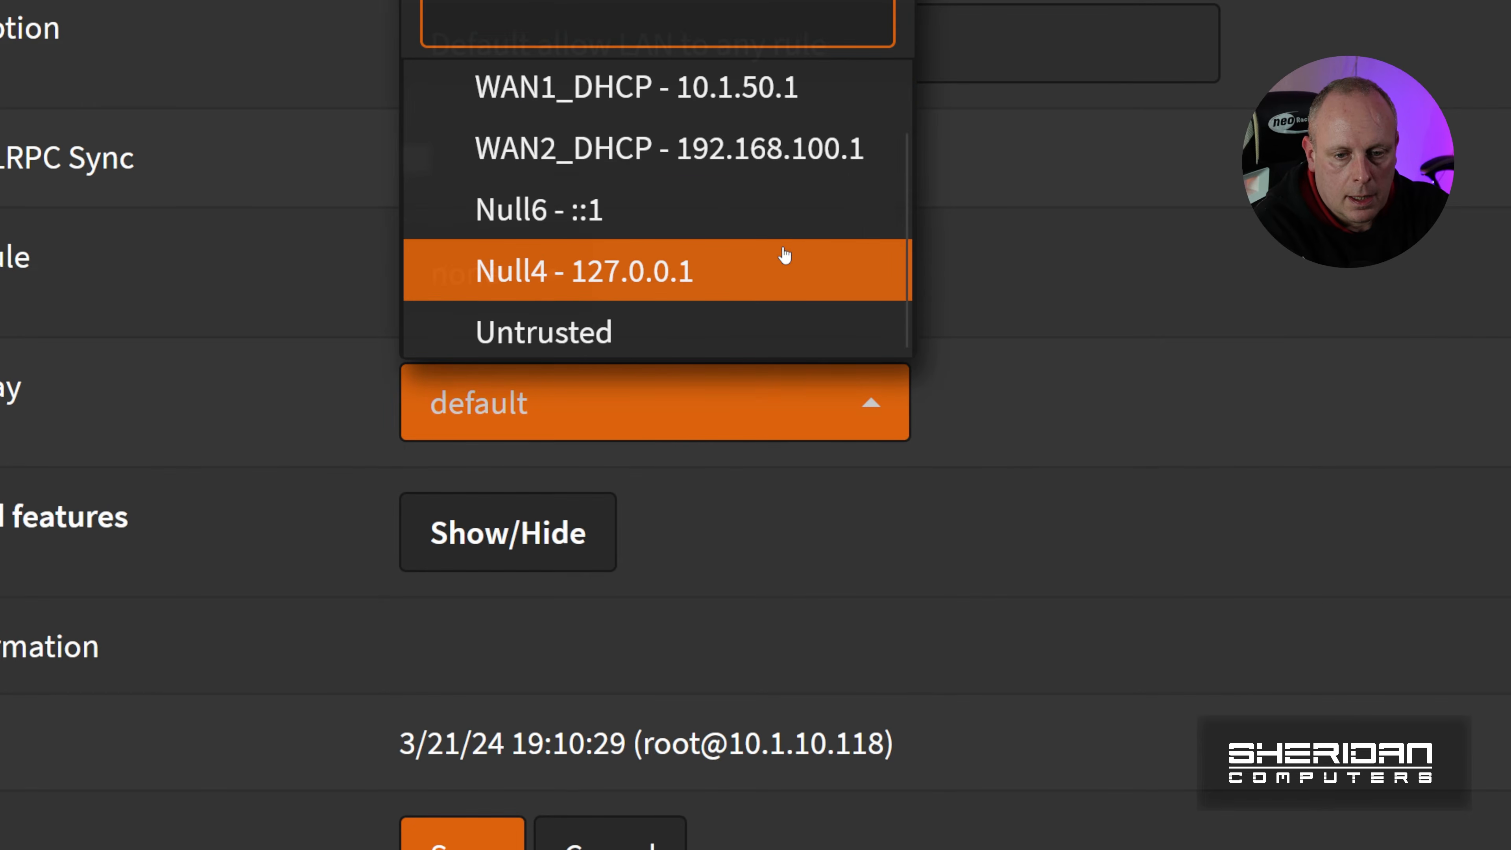
click(689, 335)
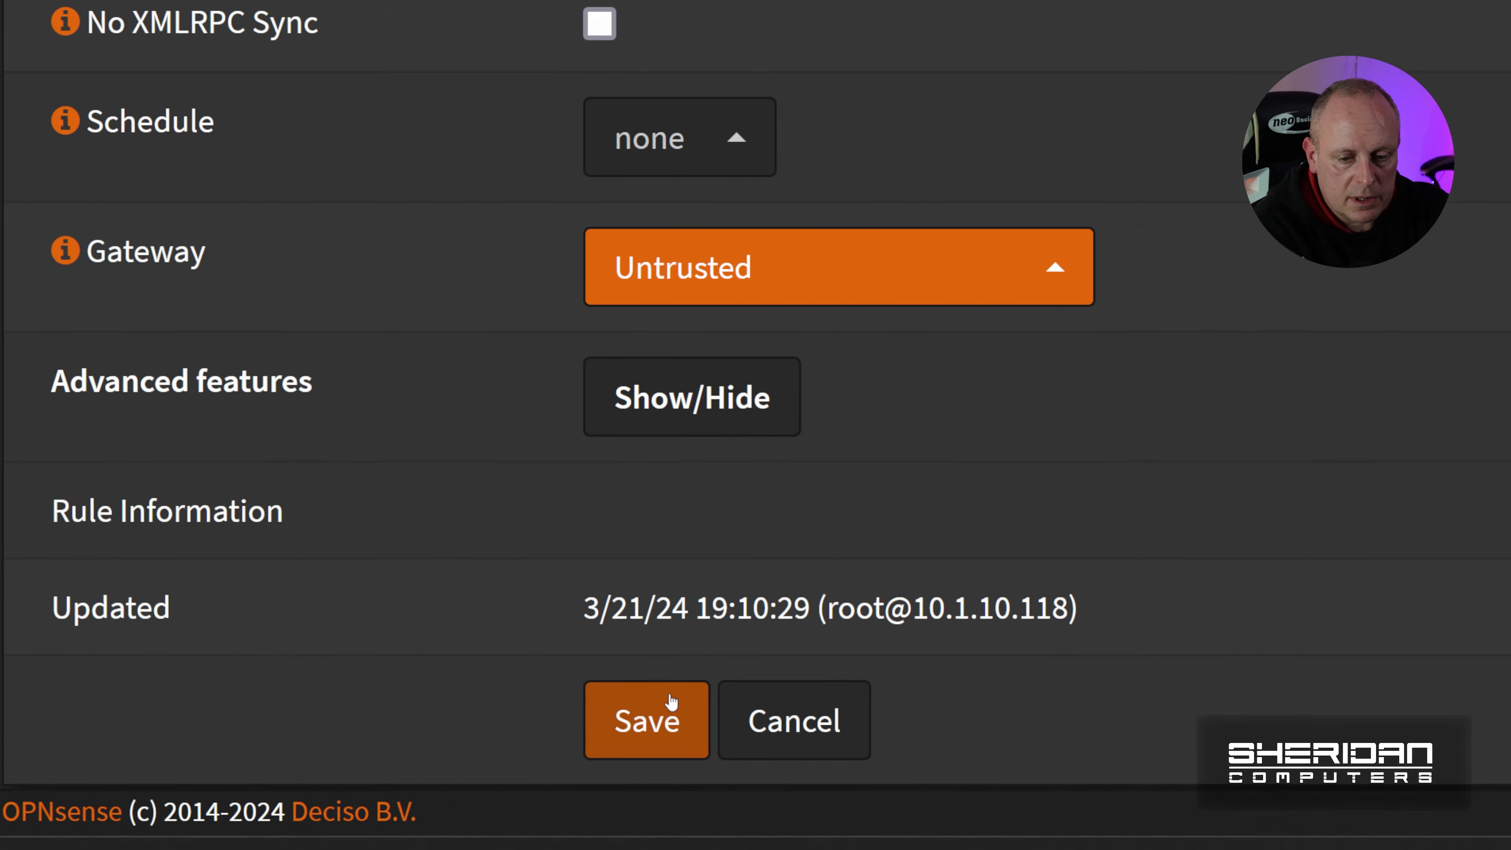
click(759, 672)
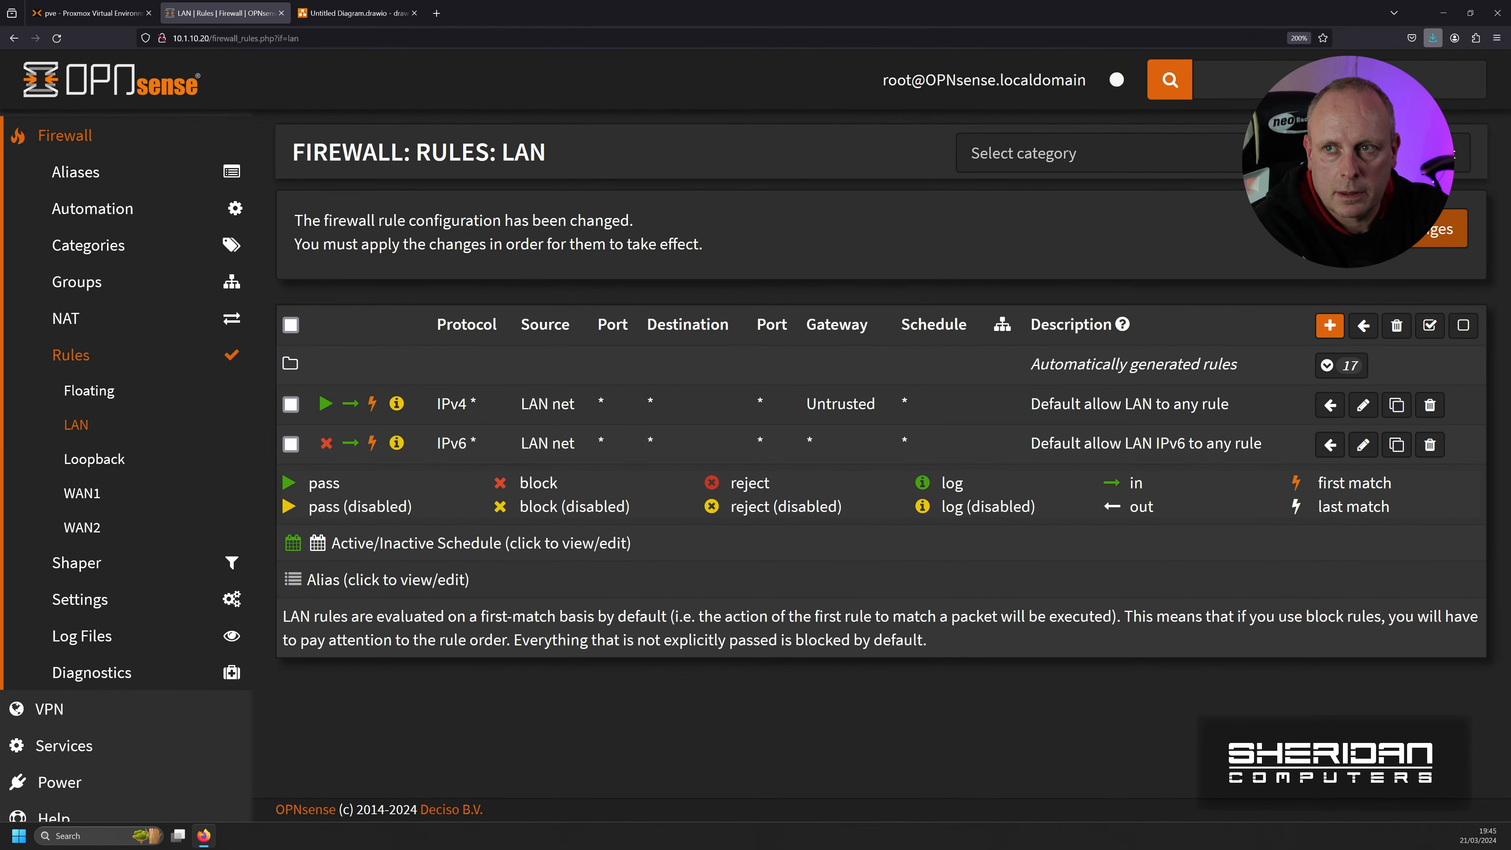
click(1191, 388)
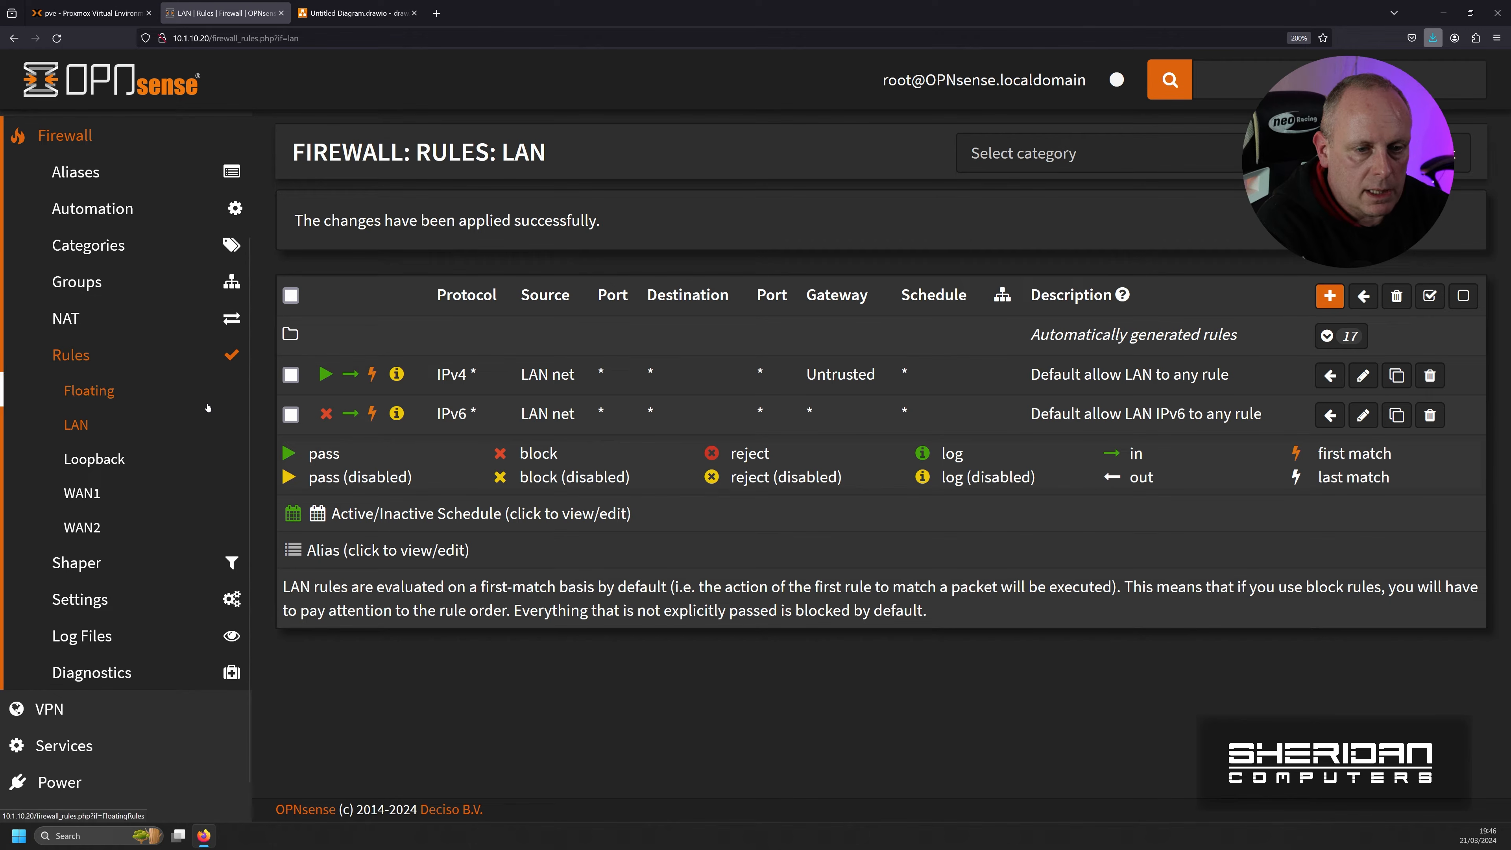
Step: Open the dashboard to check the status of both WAN gateways
scroll(154, 298, up, 3)
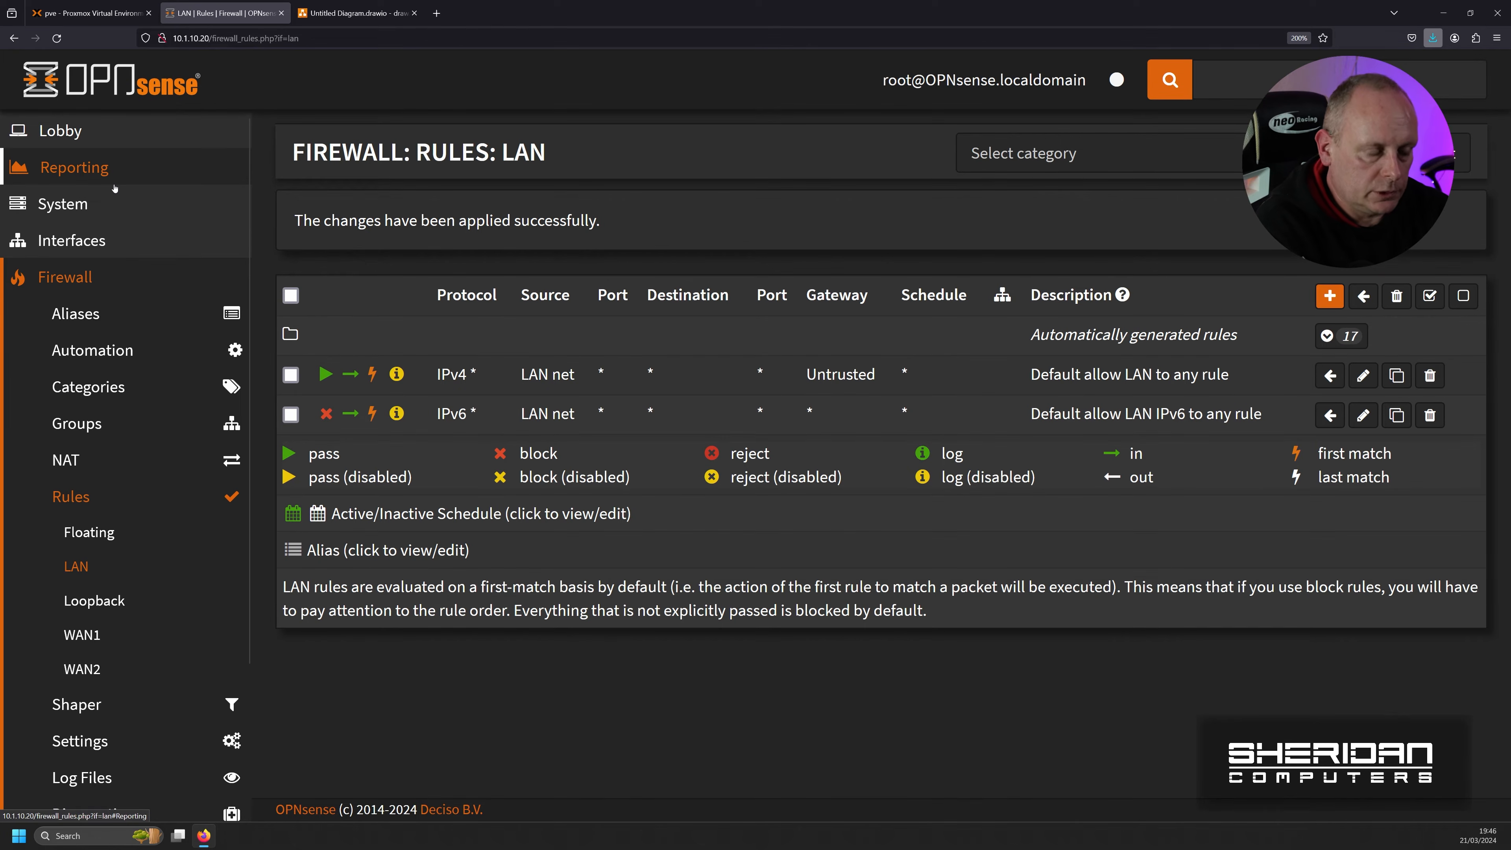
click(92, 131)
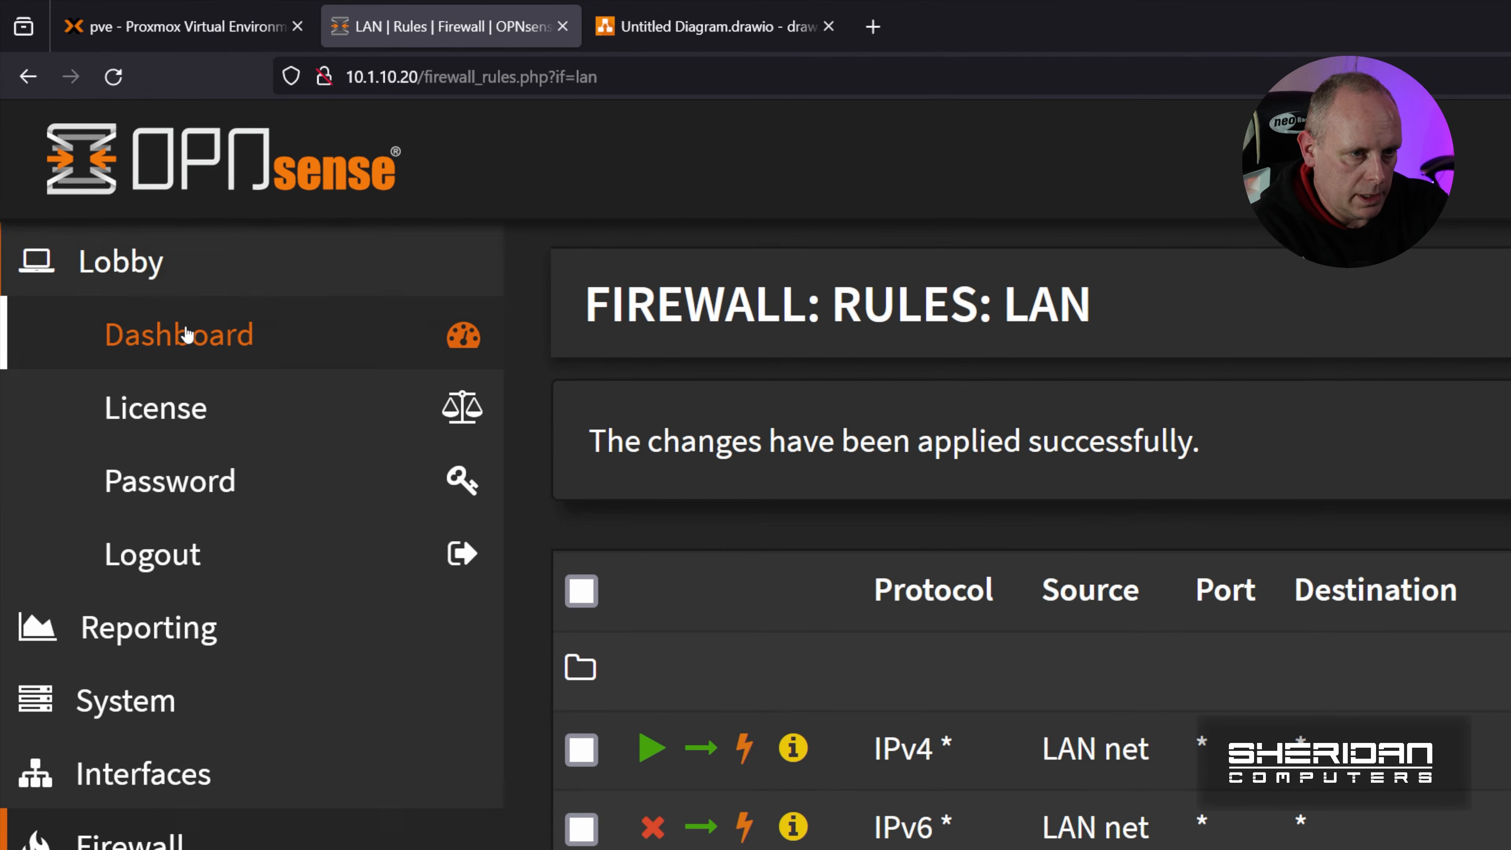
click(186, 335)
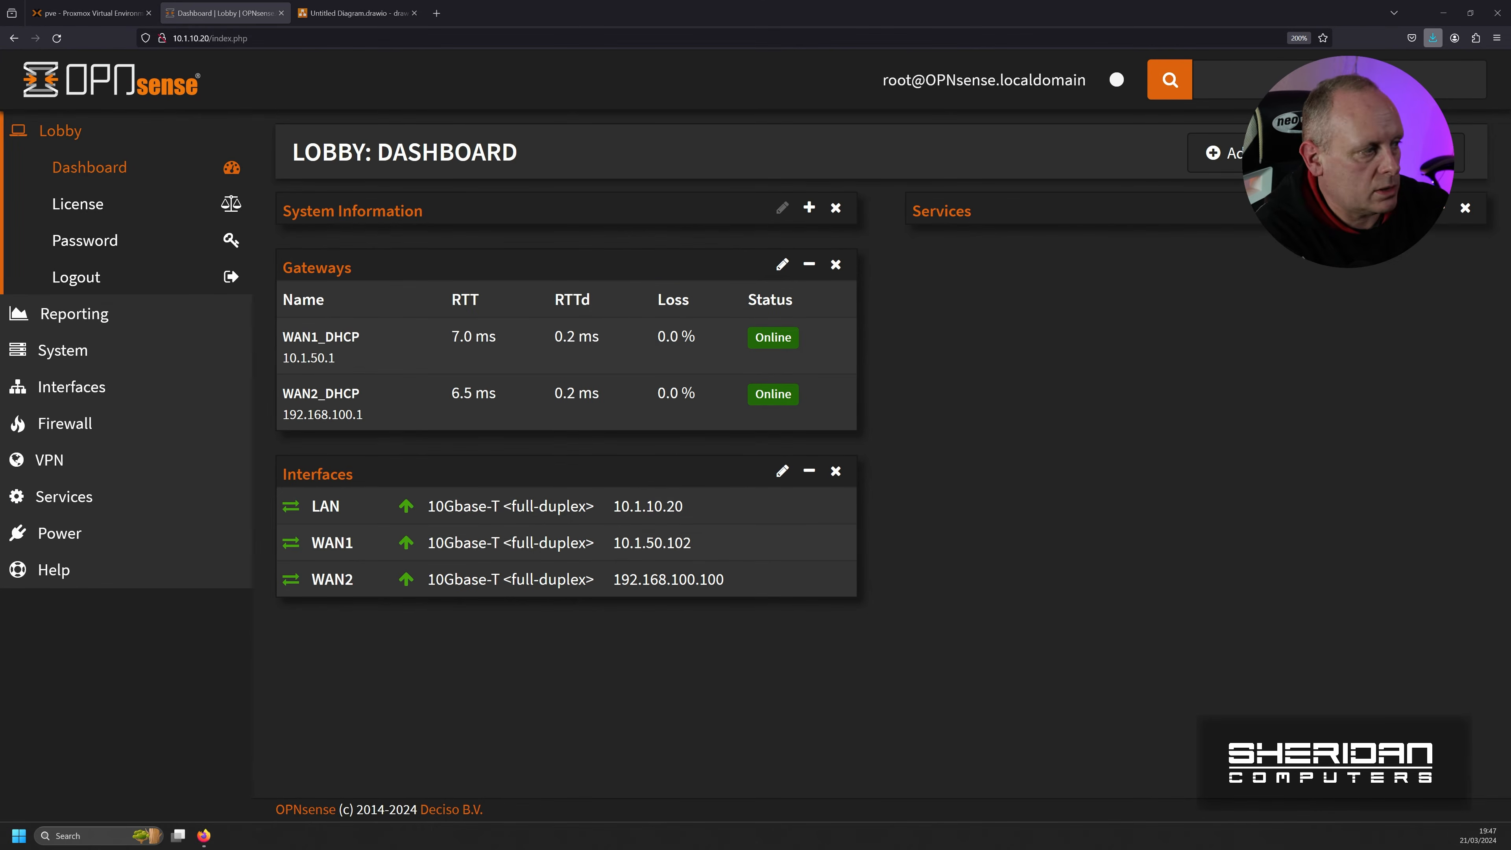
Step: Bring up the host1 terminal over the dashboard and compare its ifconfig output with the draw.io network diagram
drag(0, 166, 619, 255)
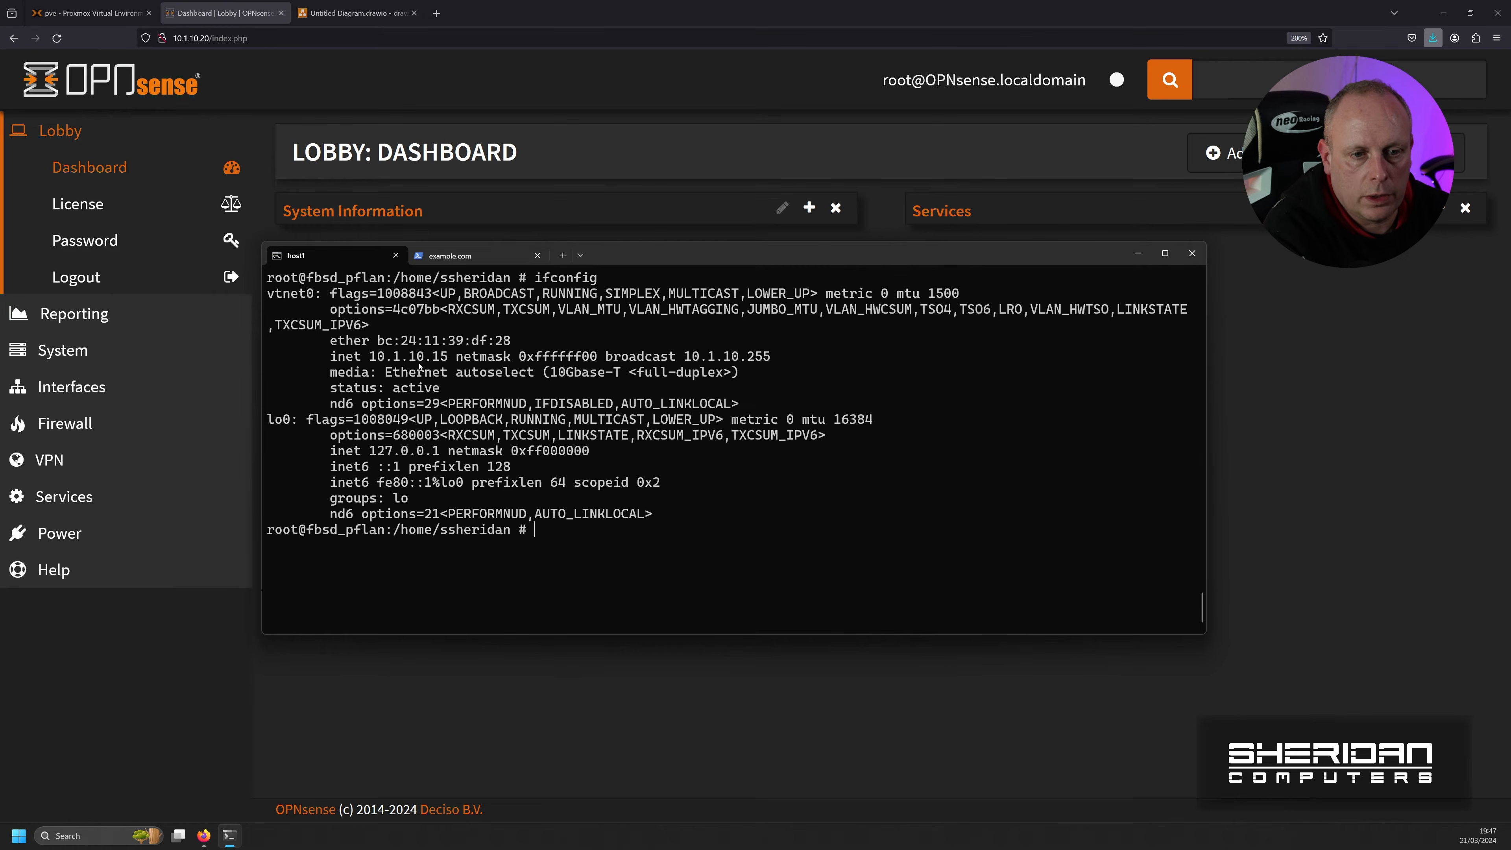
click(355, 13)
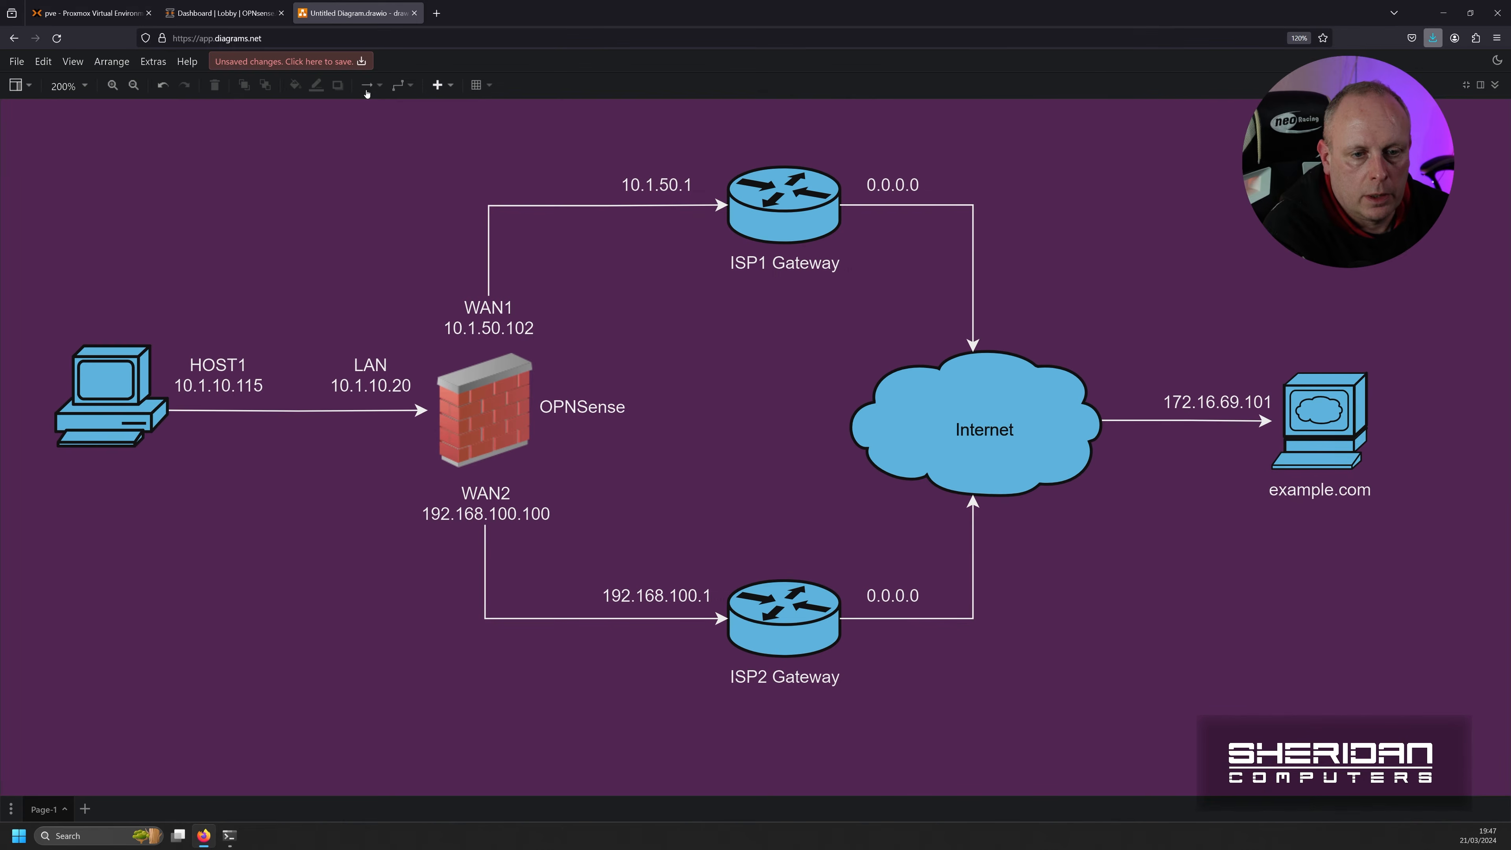
click(217, 22)
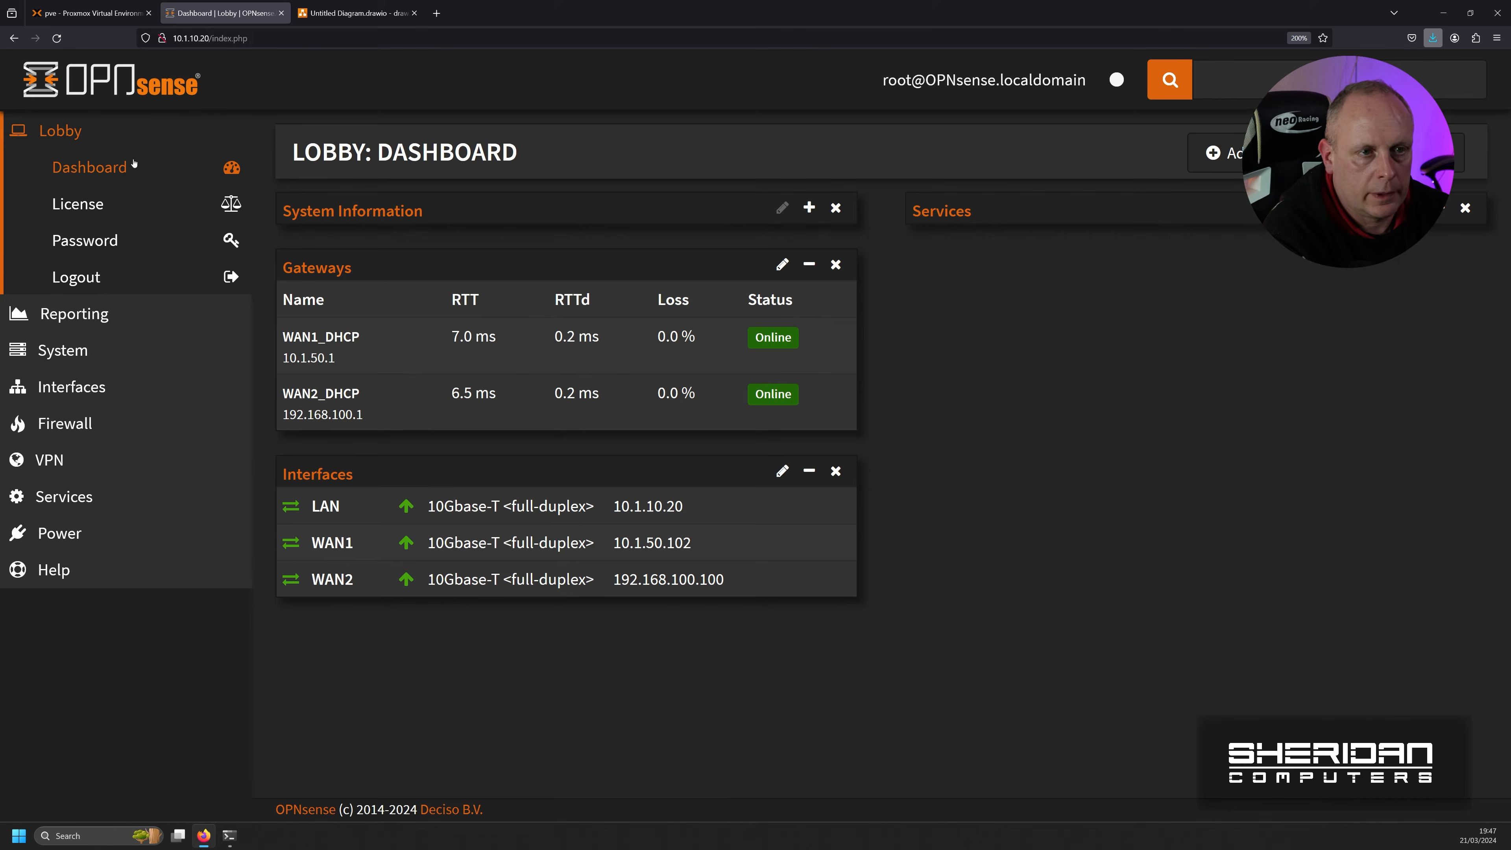
click(233, 839)
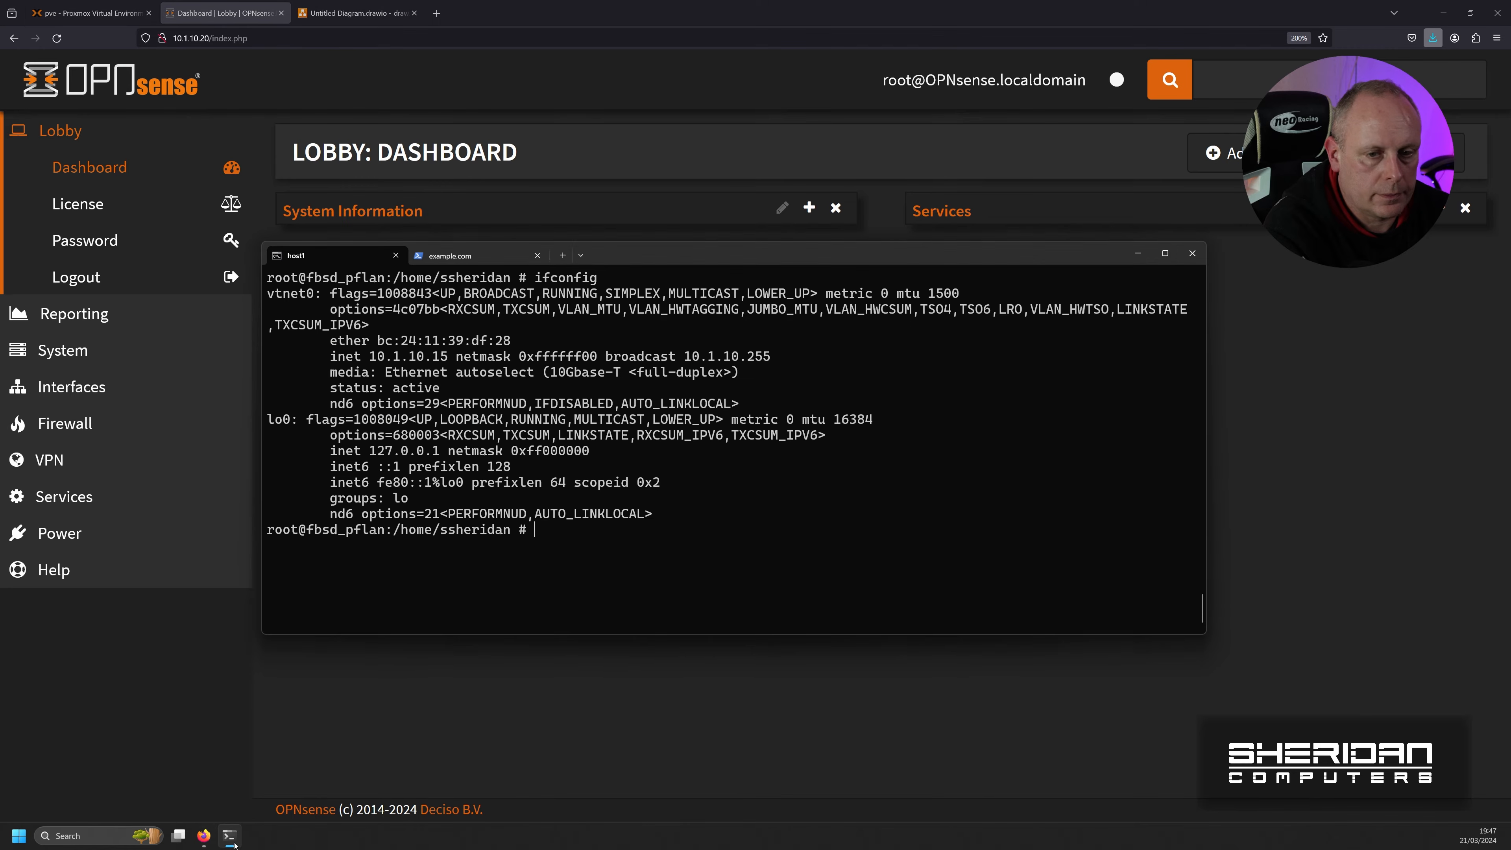
Step: Check the iperf3 server session in the example.com terminal and locate that server in the draw.io network diagram
click(470, 257)
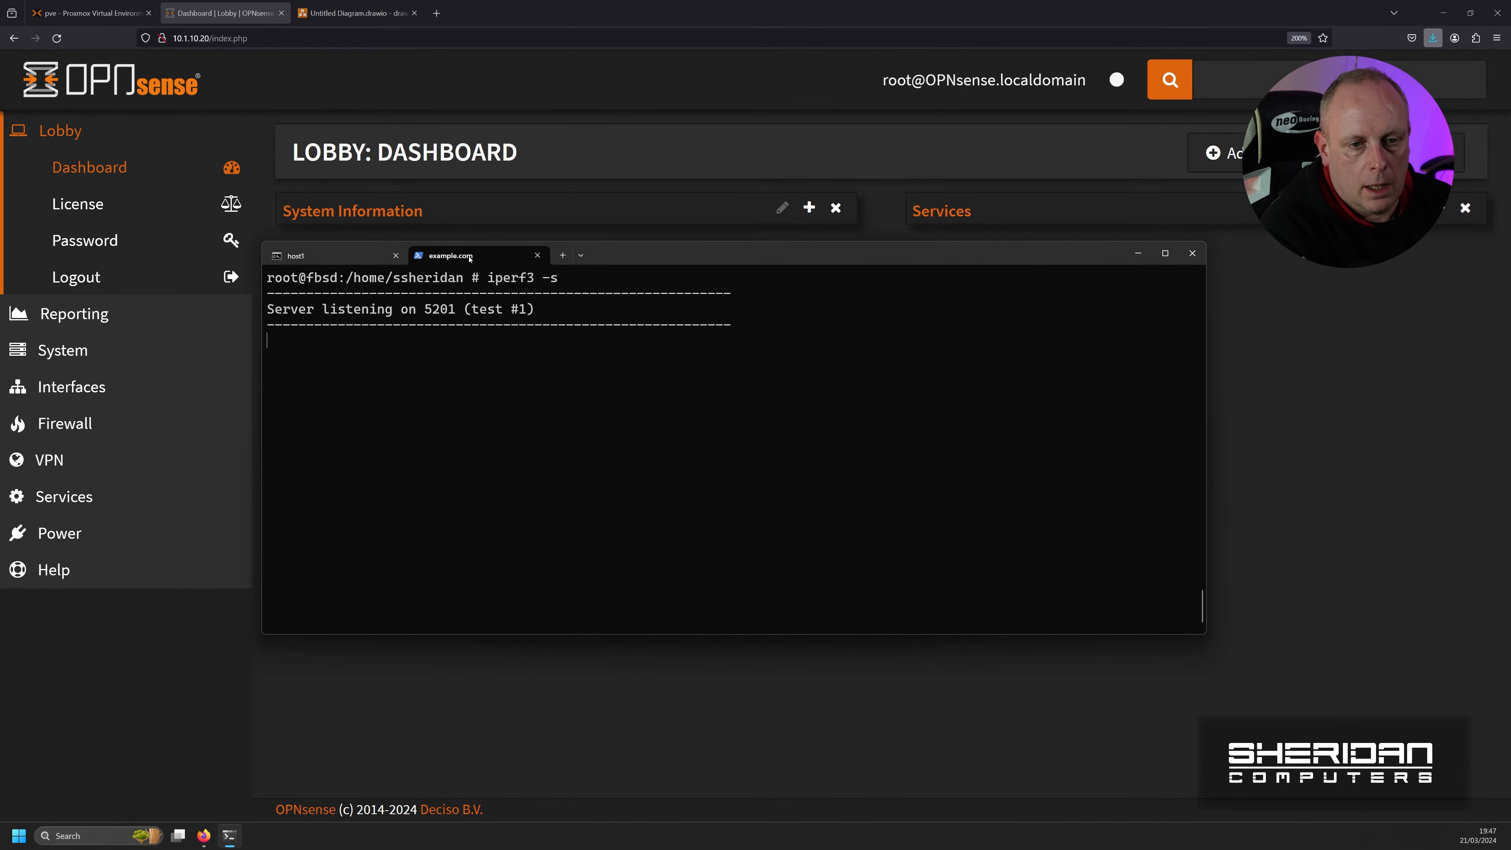
click(371, 261)
click(450, 261)
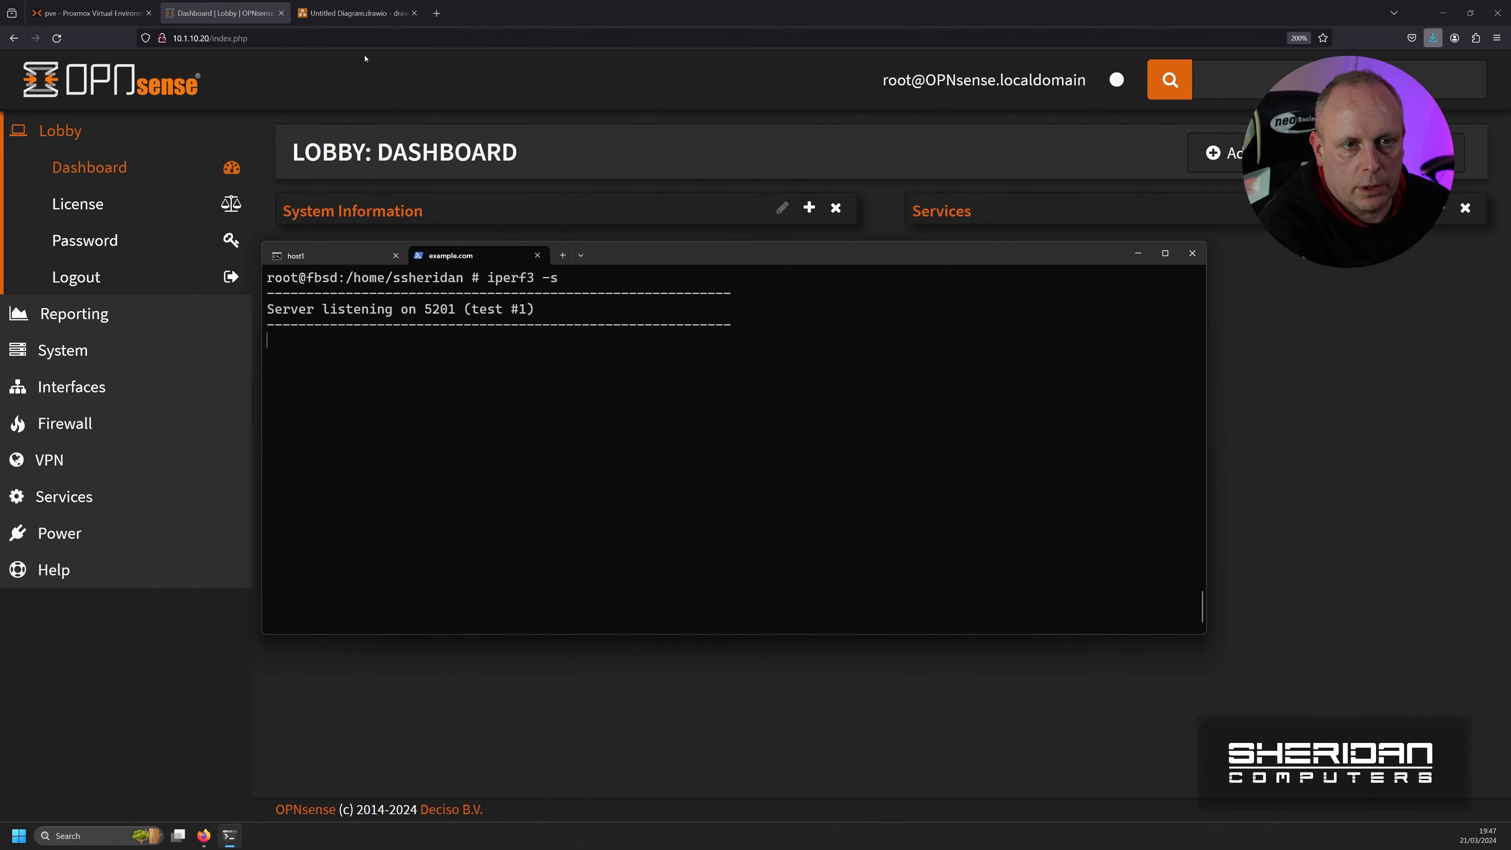
click(356, 13)
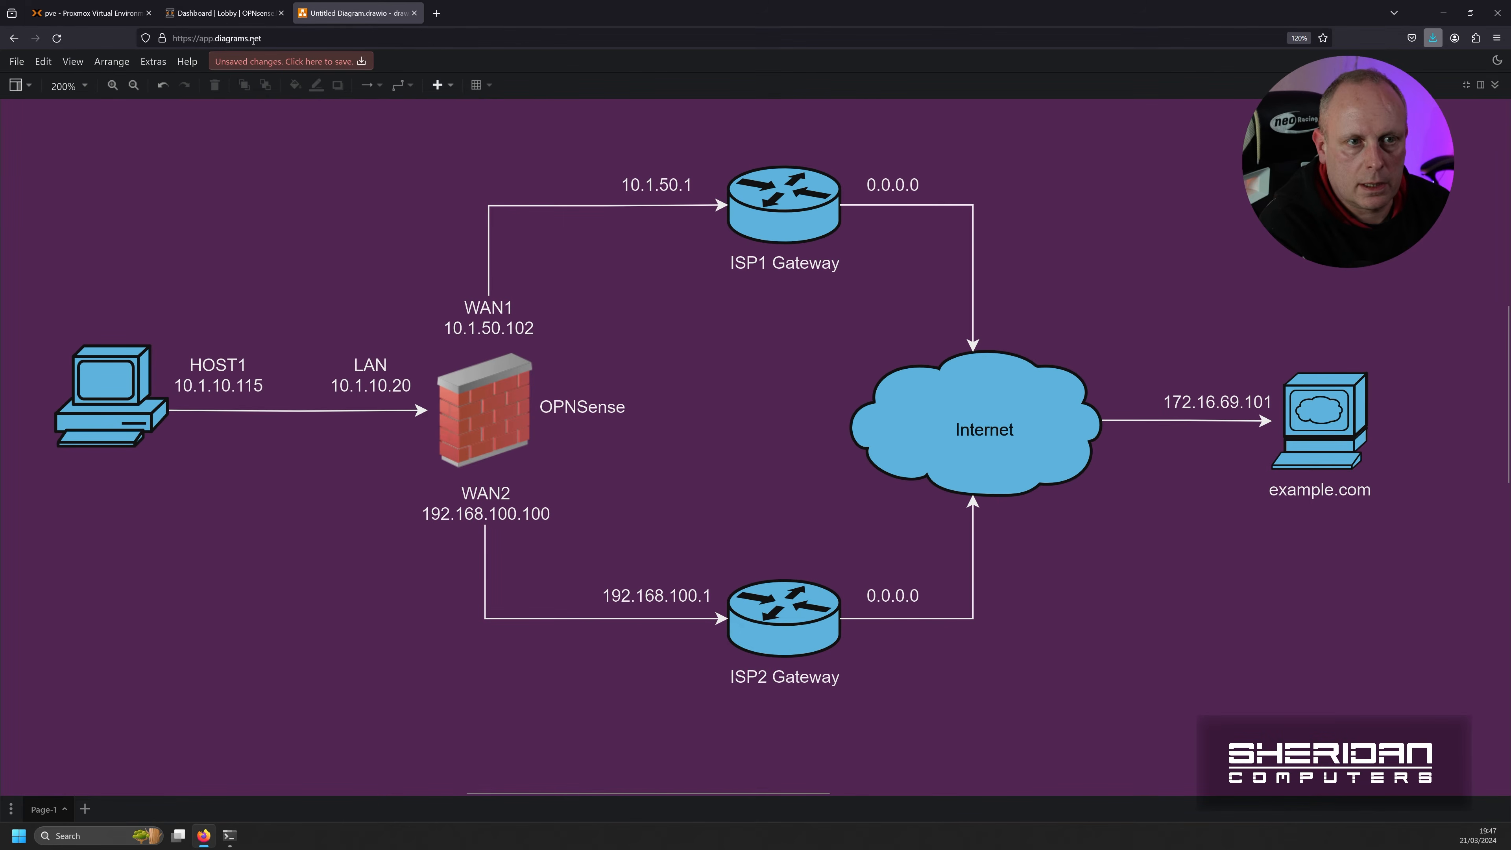
click(220, 13)
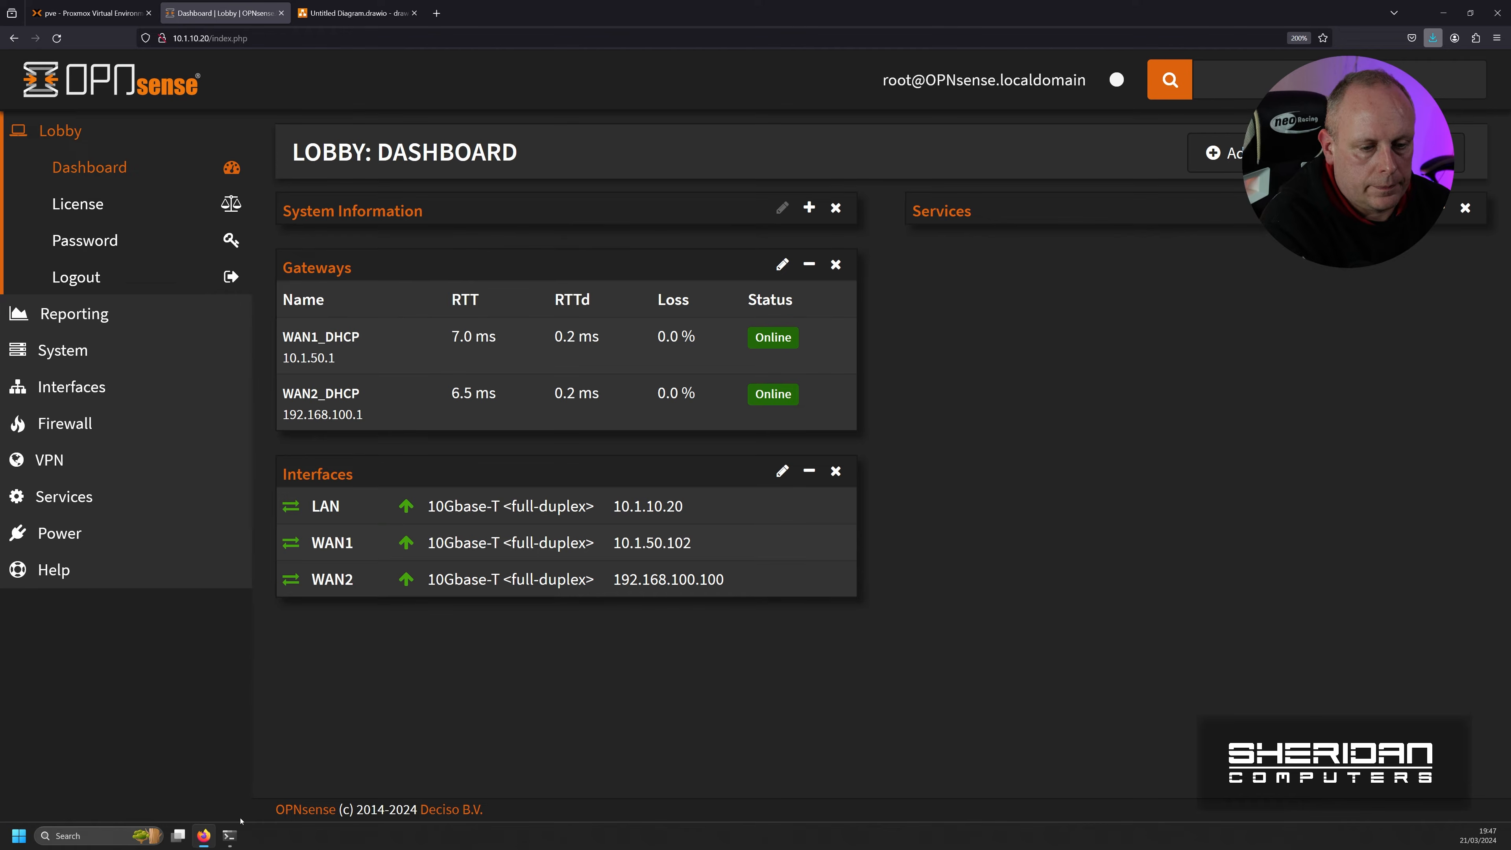
click(231, 835)
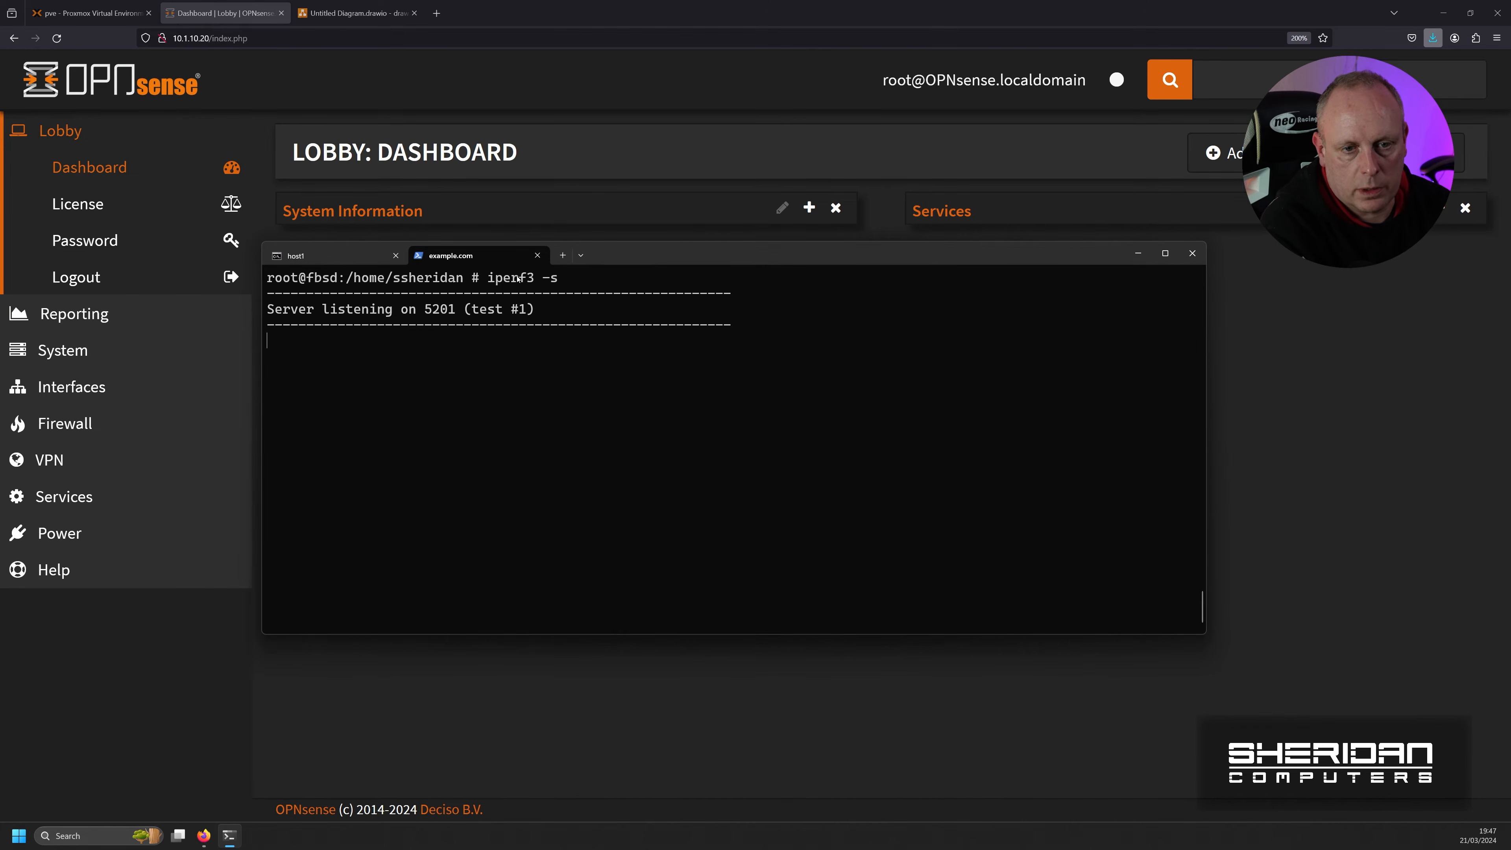
Step: Run iperf3 -c example.com in the host1 terminal to test throughput to the server
click(342, 260)
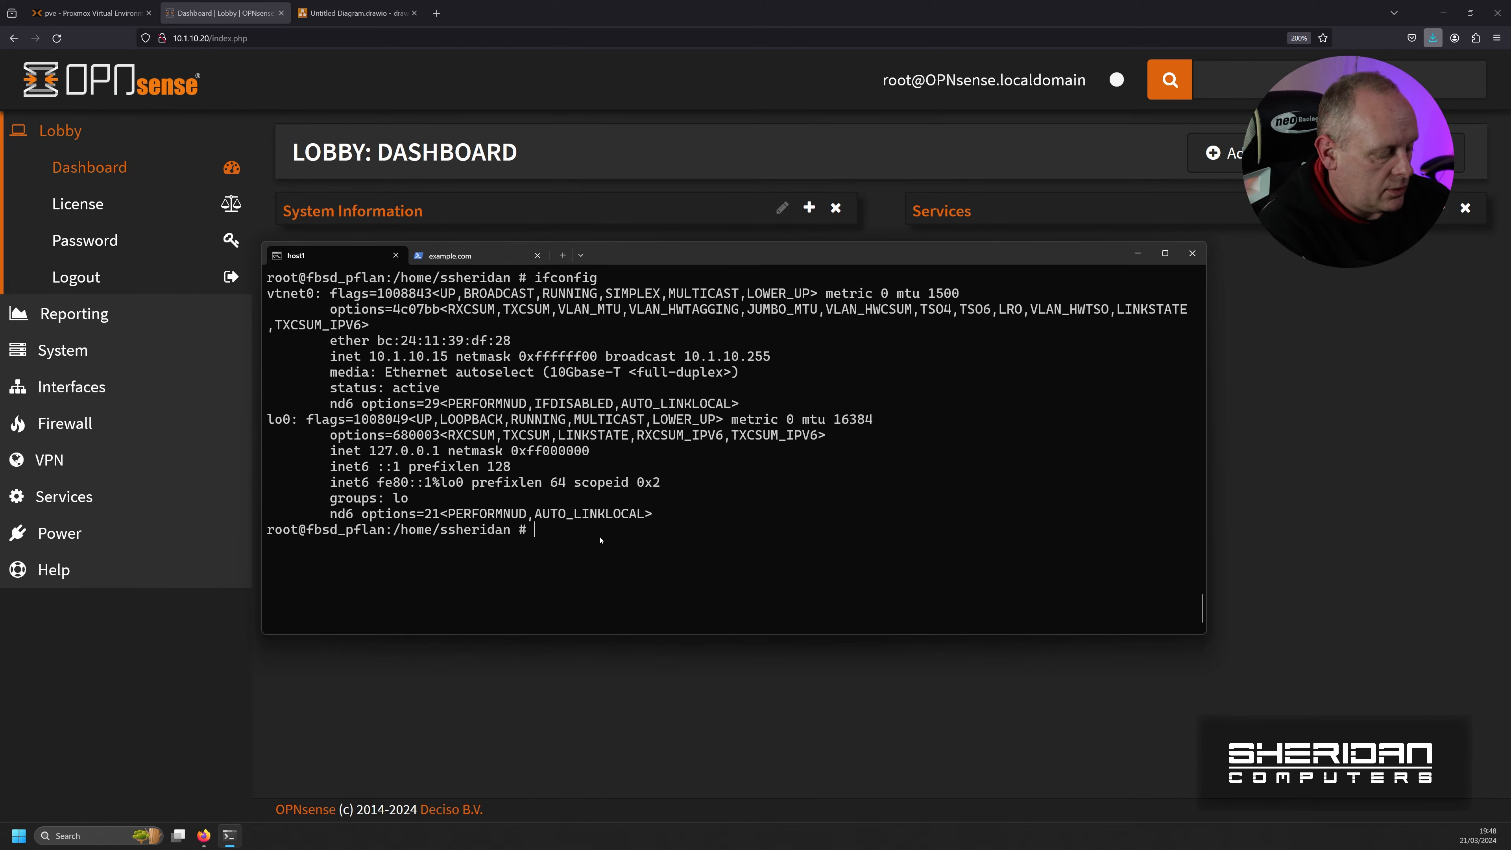
text(iperf3 )
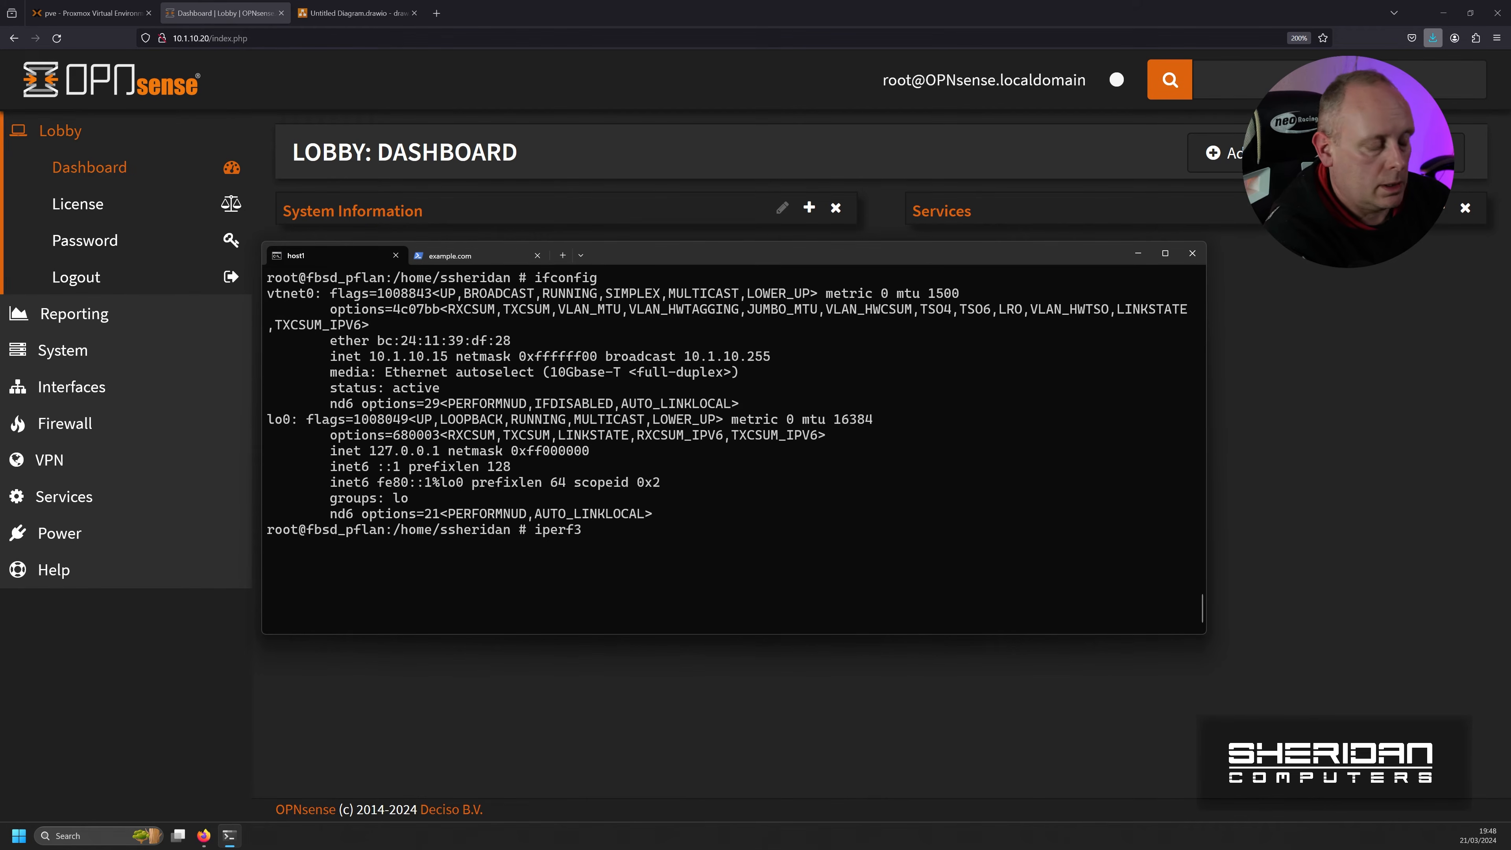
text(-c example.com)
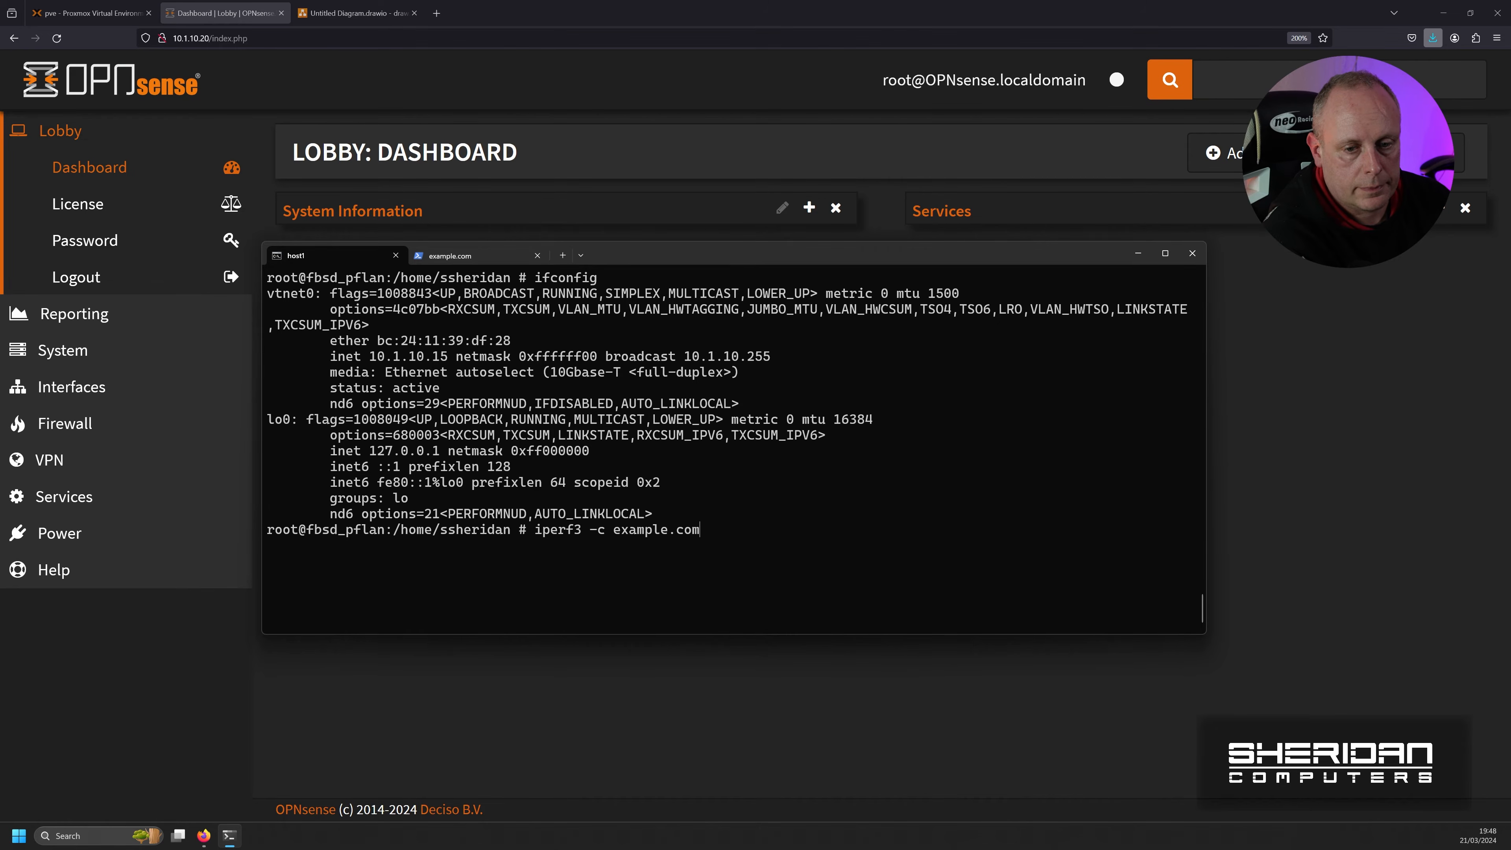
key(Return)
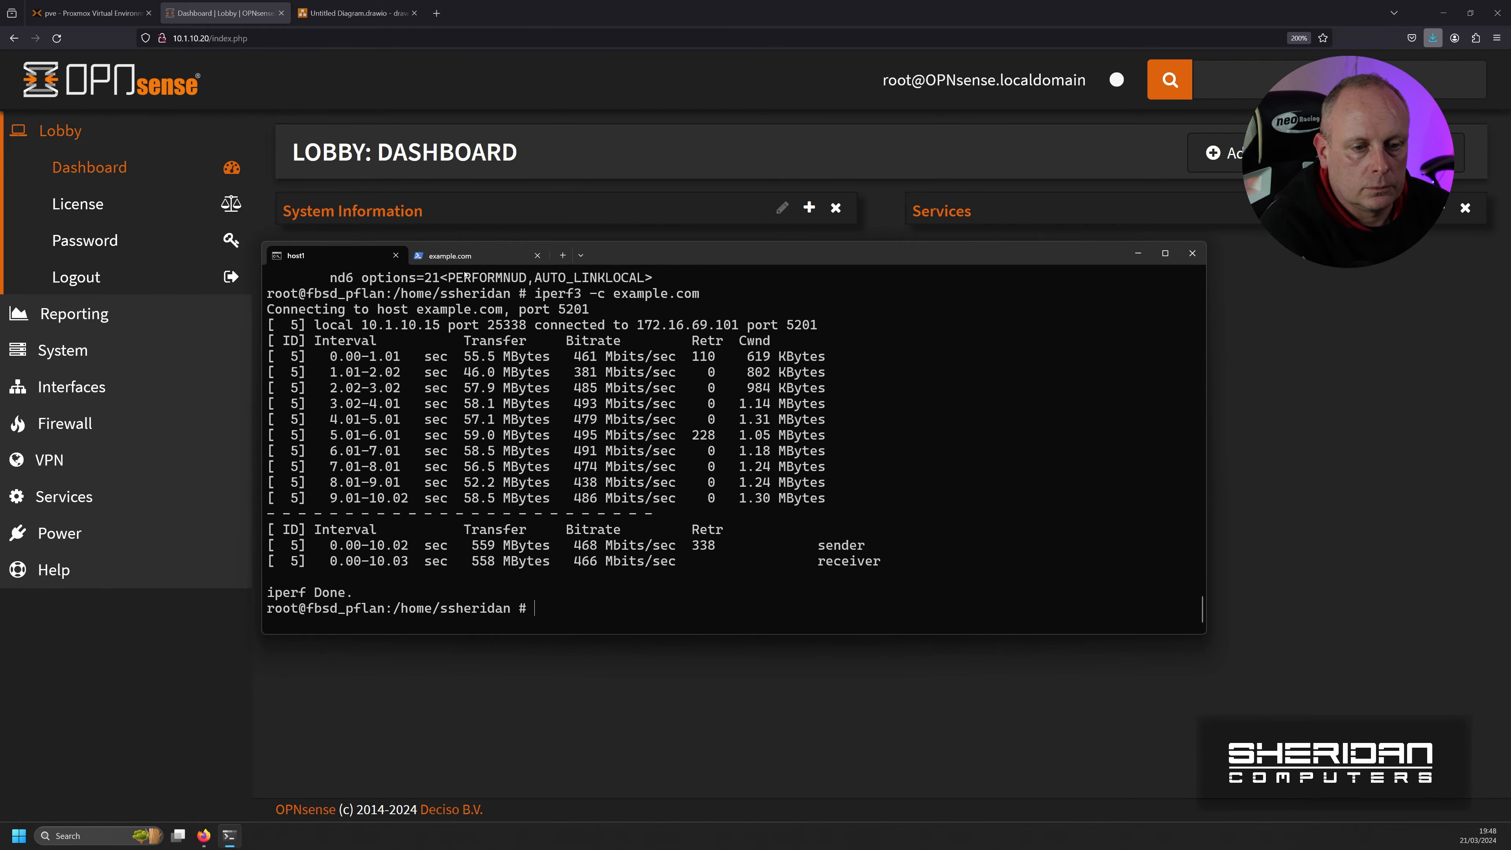
Step: Read the client address in the example.com iperf3 output and compare it with the WAN1 address on the OPNsense dashboard
click(462, 261)
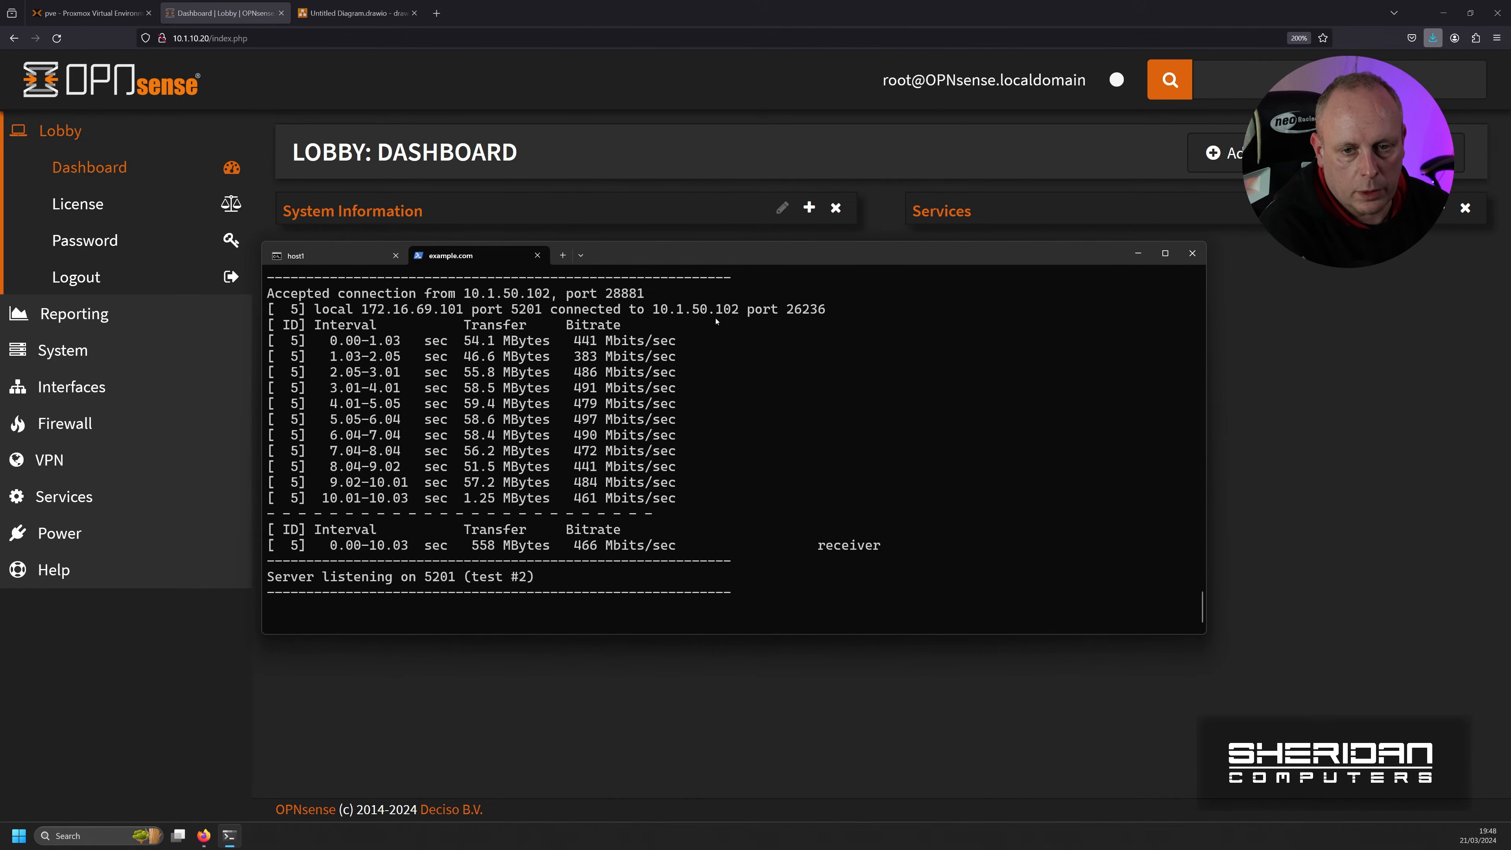
click(610, 159)
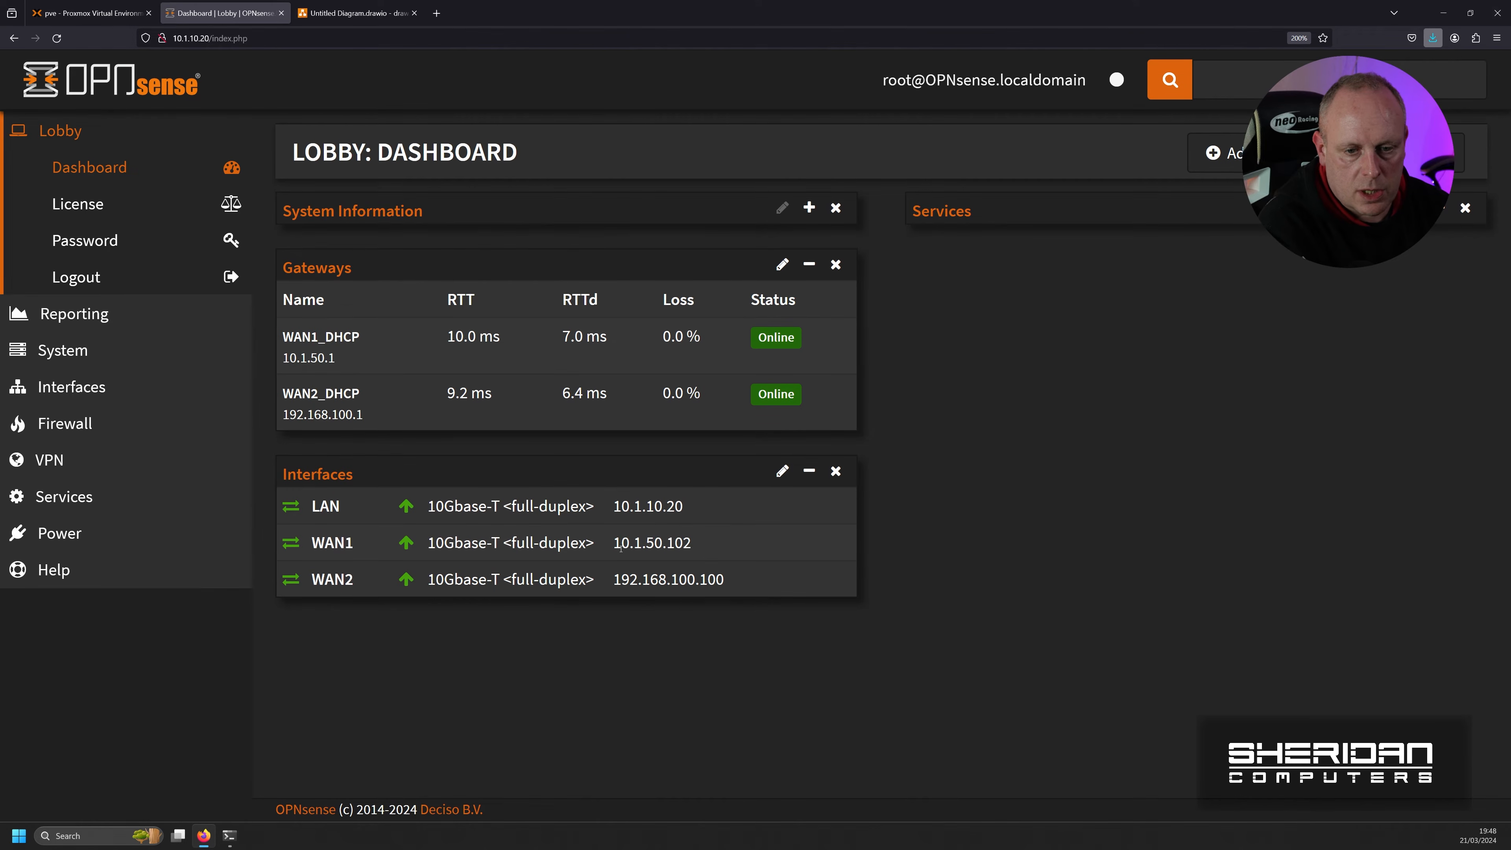
drag(614, 547, 700, 547)
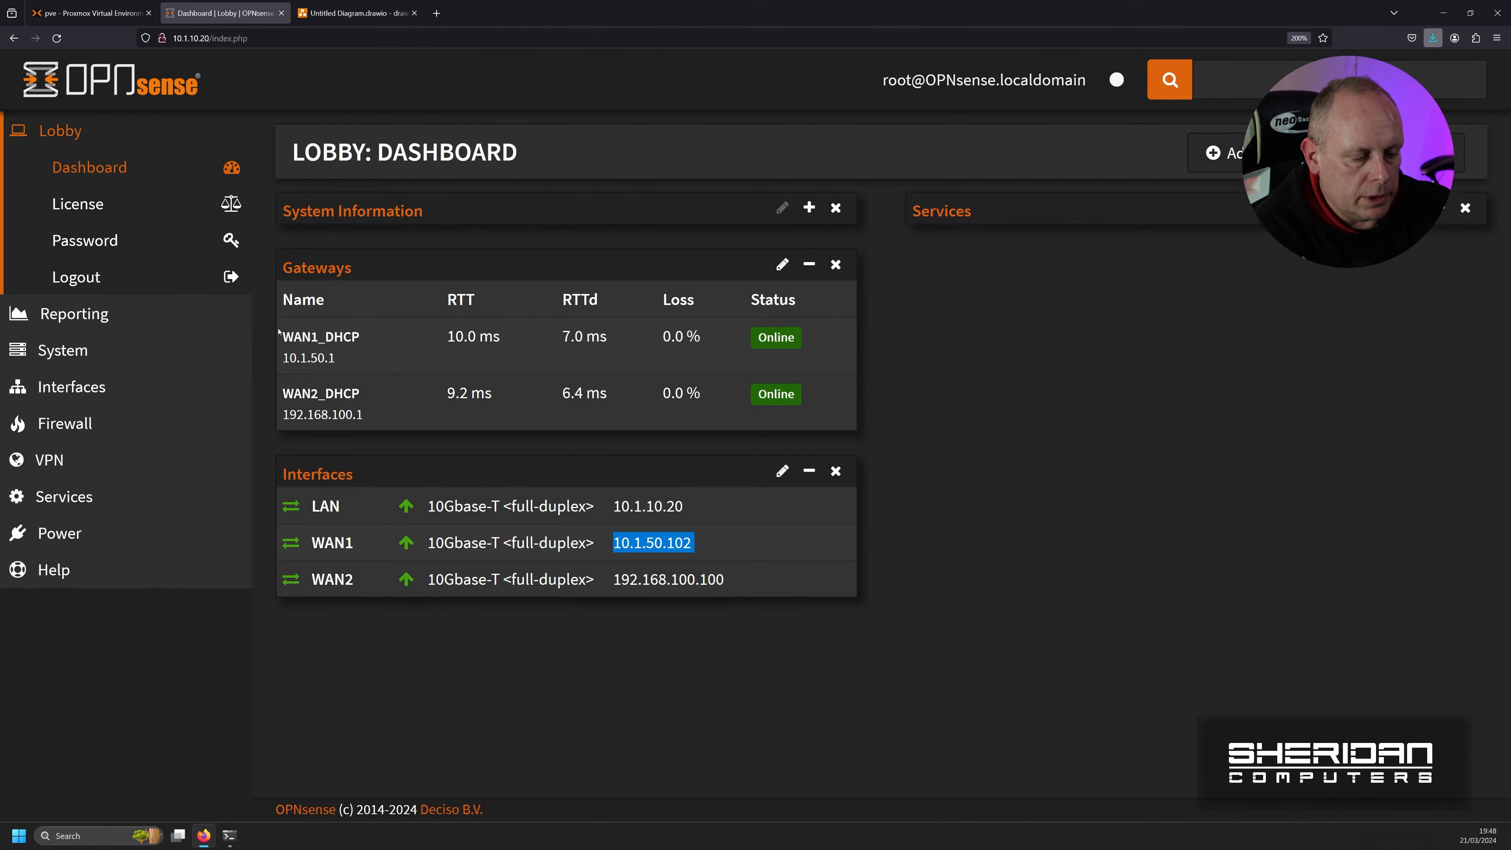
Step: Switch to Proxmox, disconnect network device net1 of the opnSense VM, and reload the OPNsense dashboard to check the gateway status
click(98, 20)
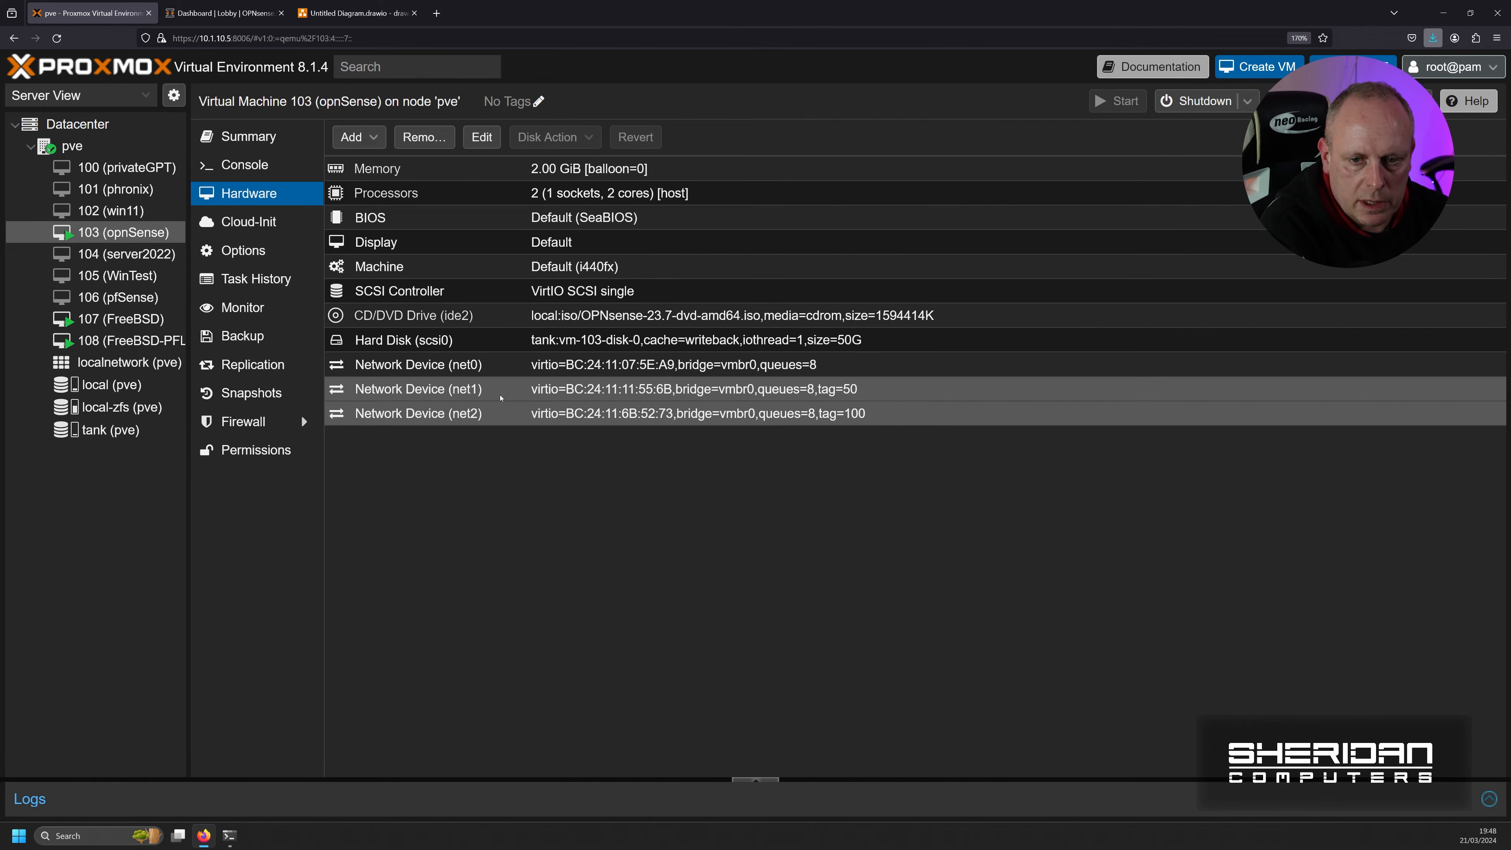
click(504, 392)
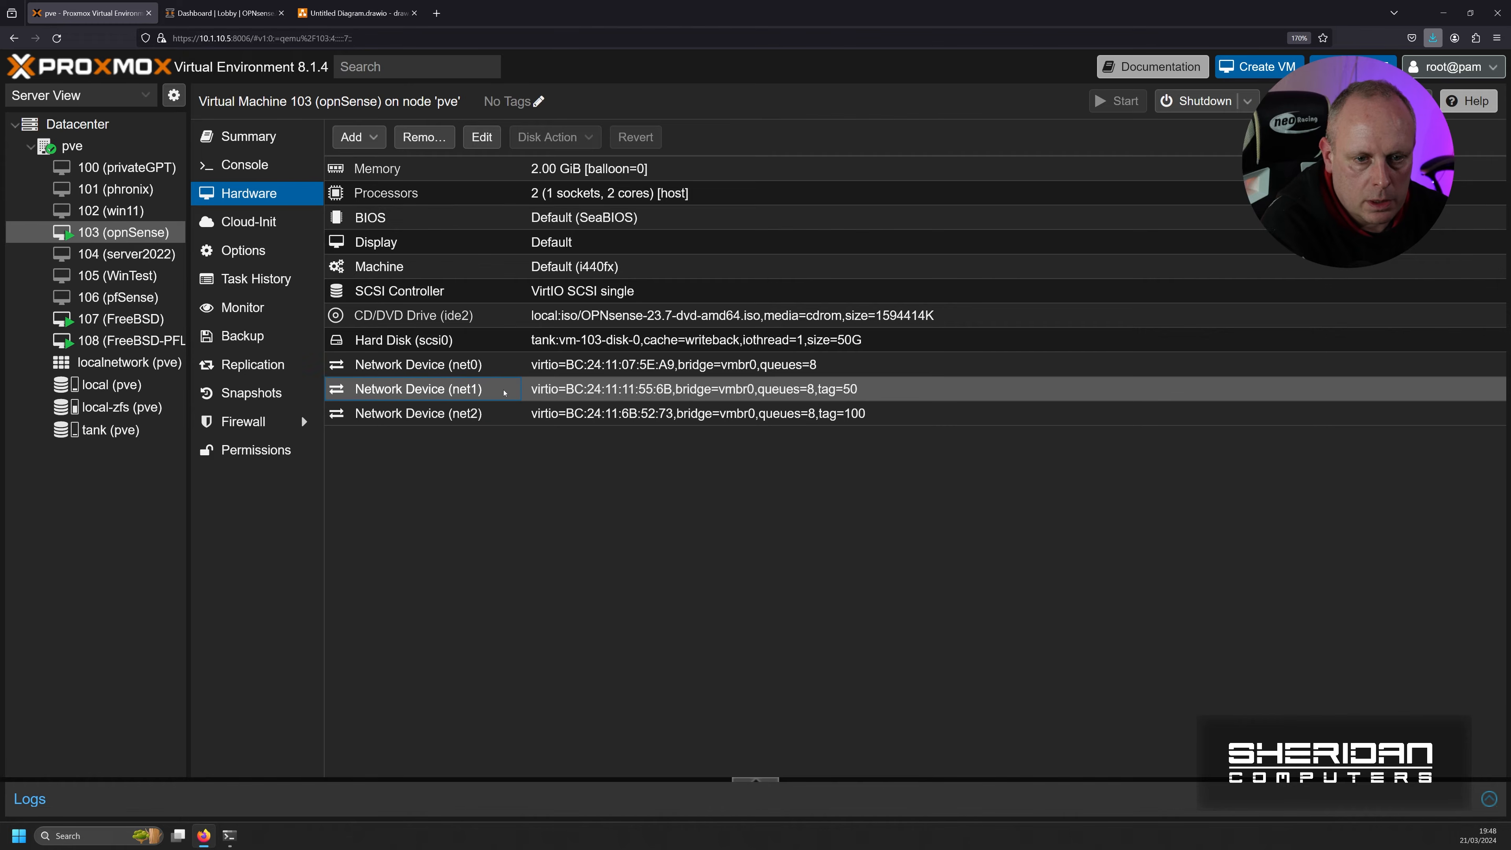
double_click(504, 392)
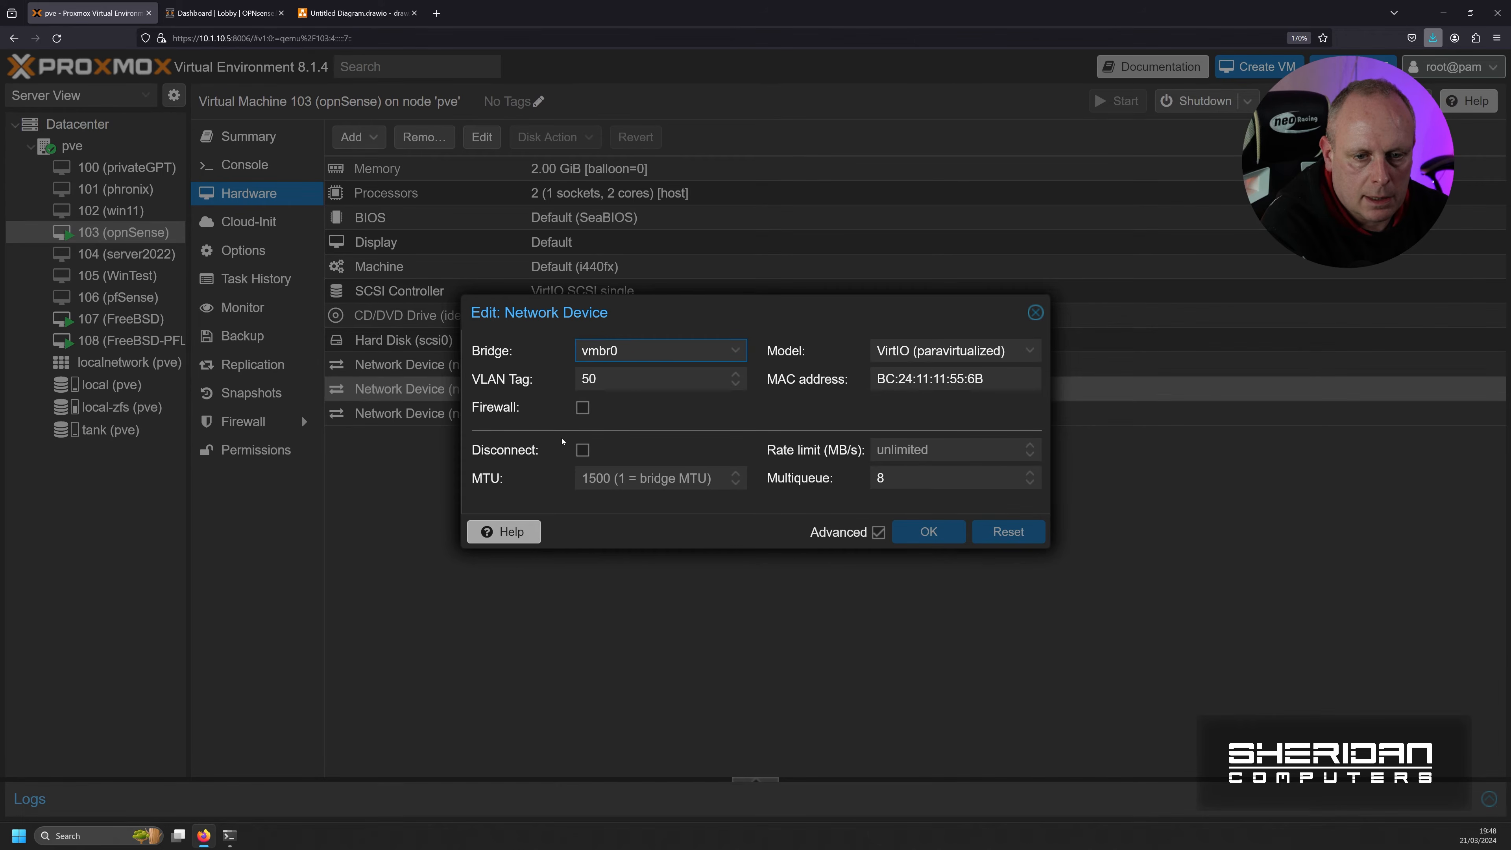
click(583, 451)
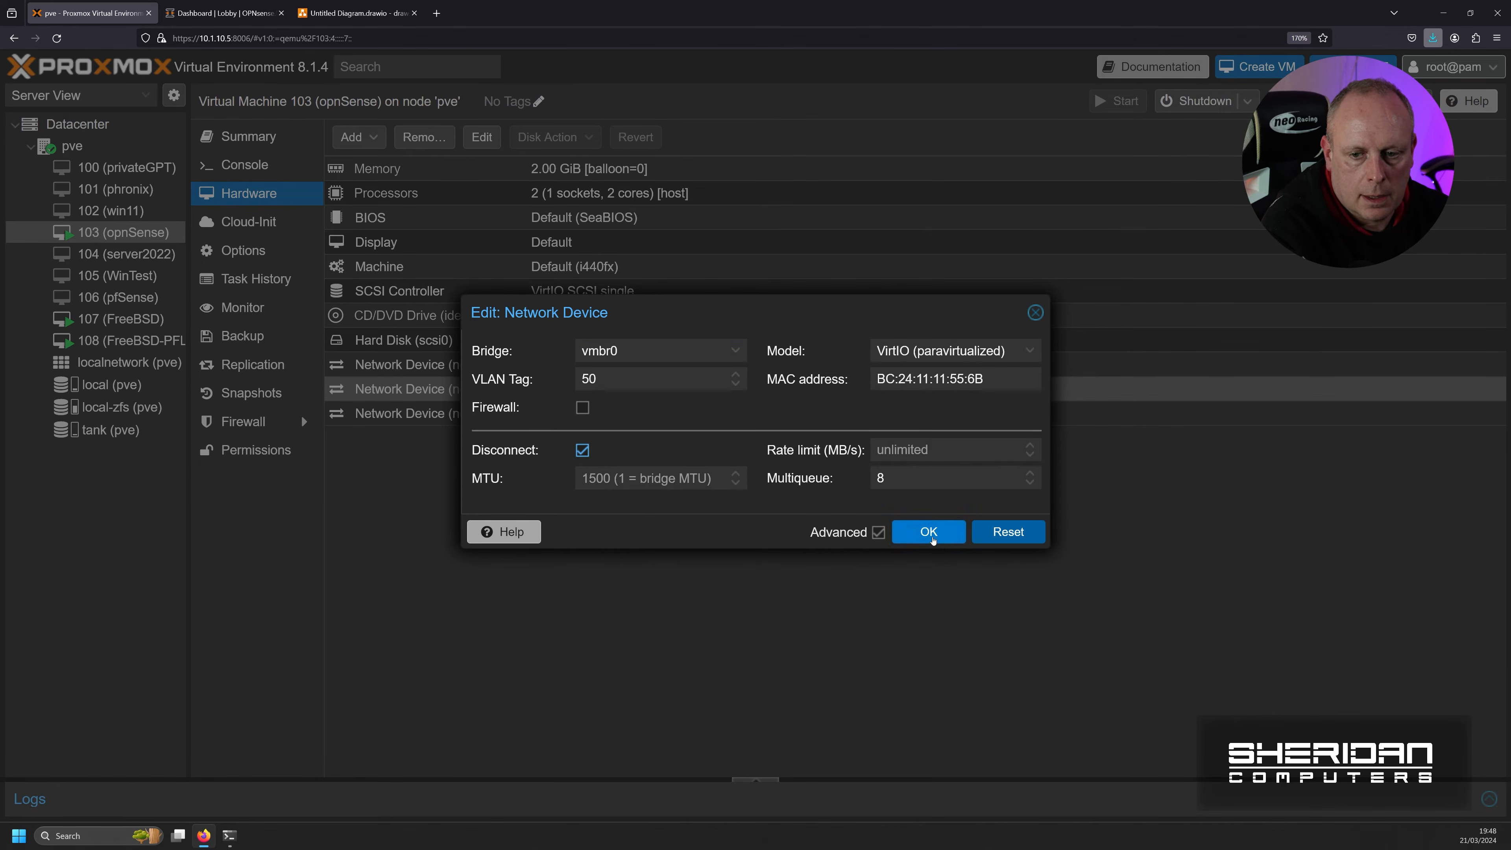
click(929, 532)
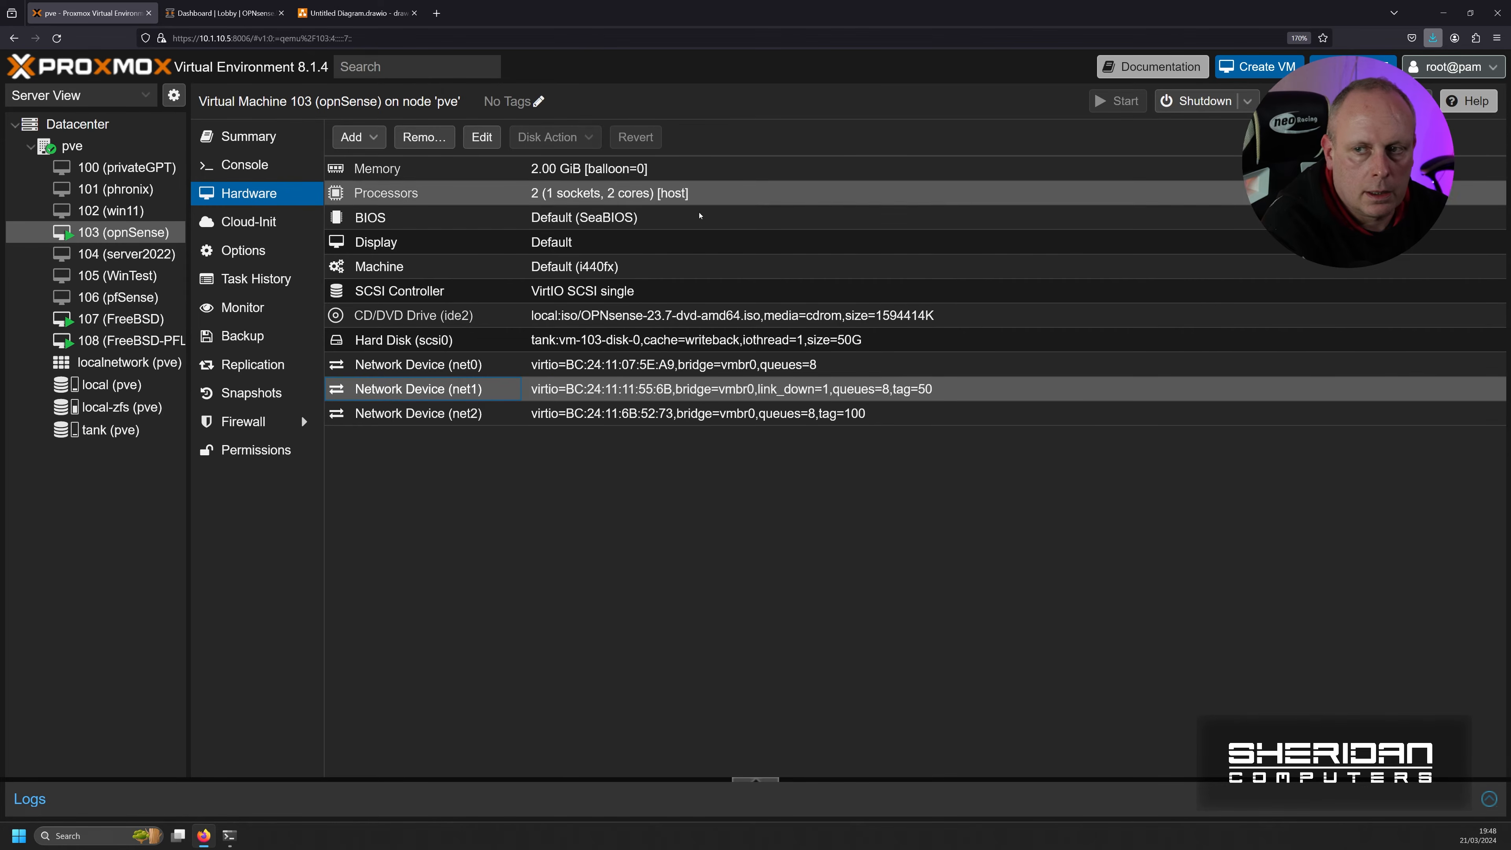
click(241, 17)
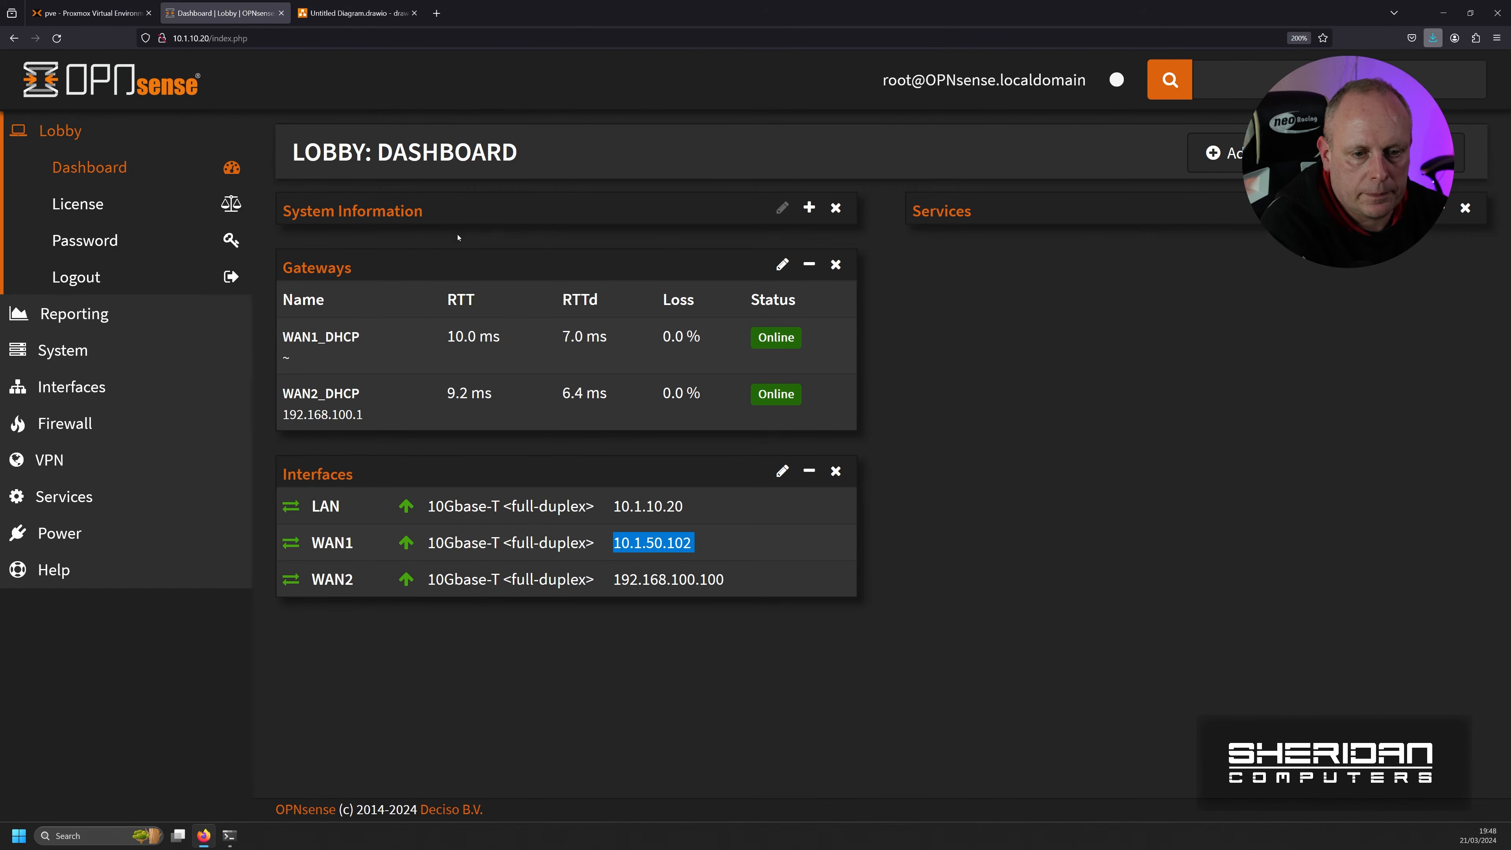
click(57, 38)
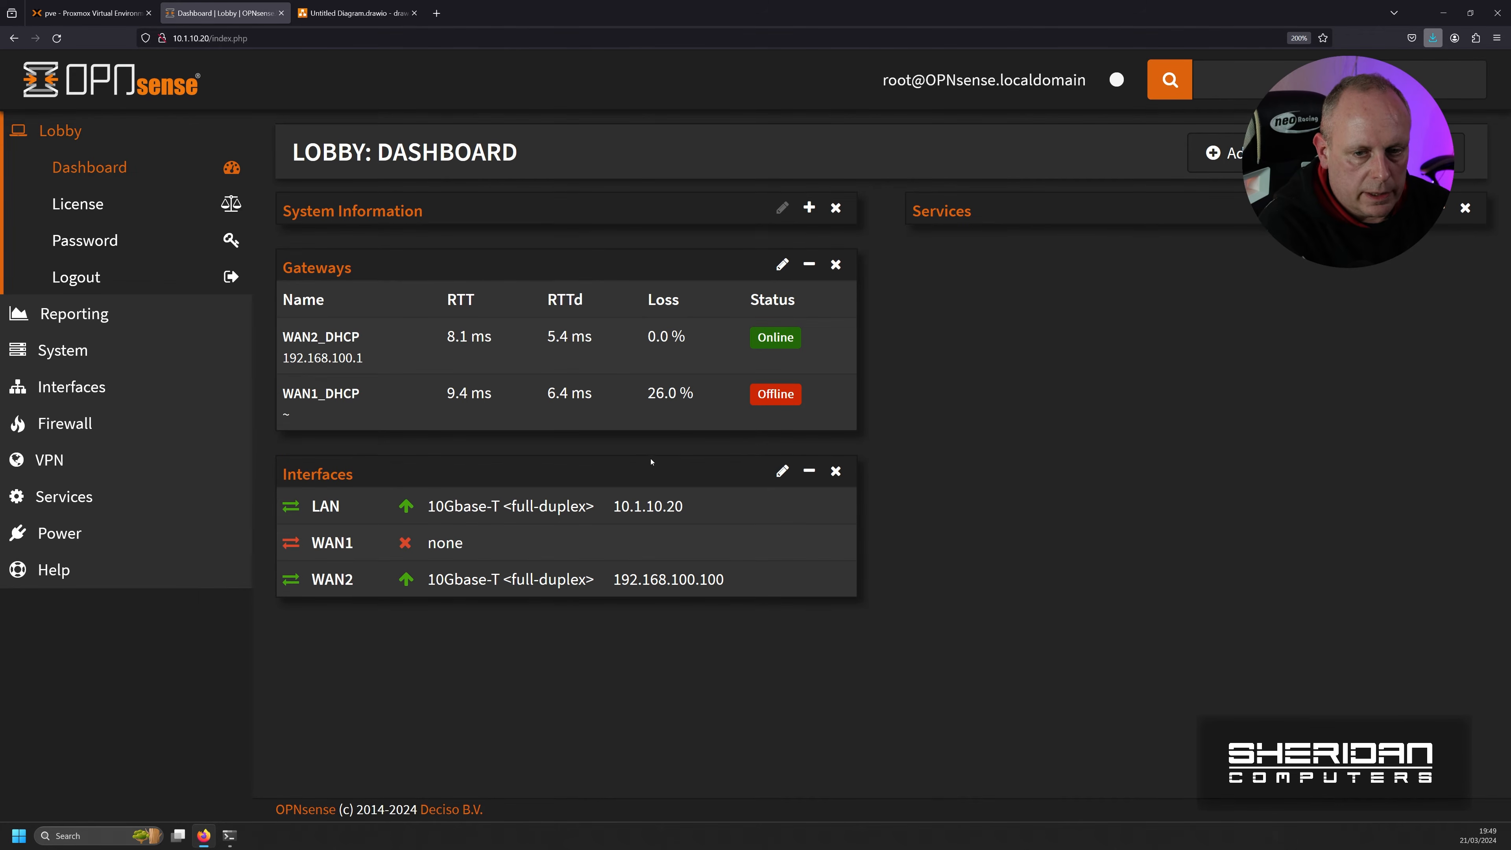
Step: Clear the host1 terminal and rerun iperf3 -c example.com with the WAN1 link disconnected
click(232, 838)
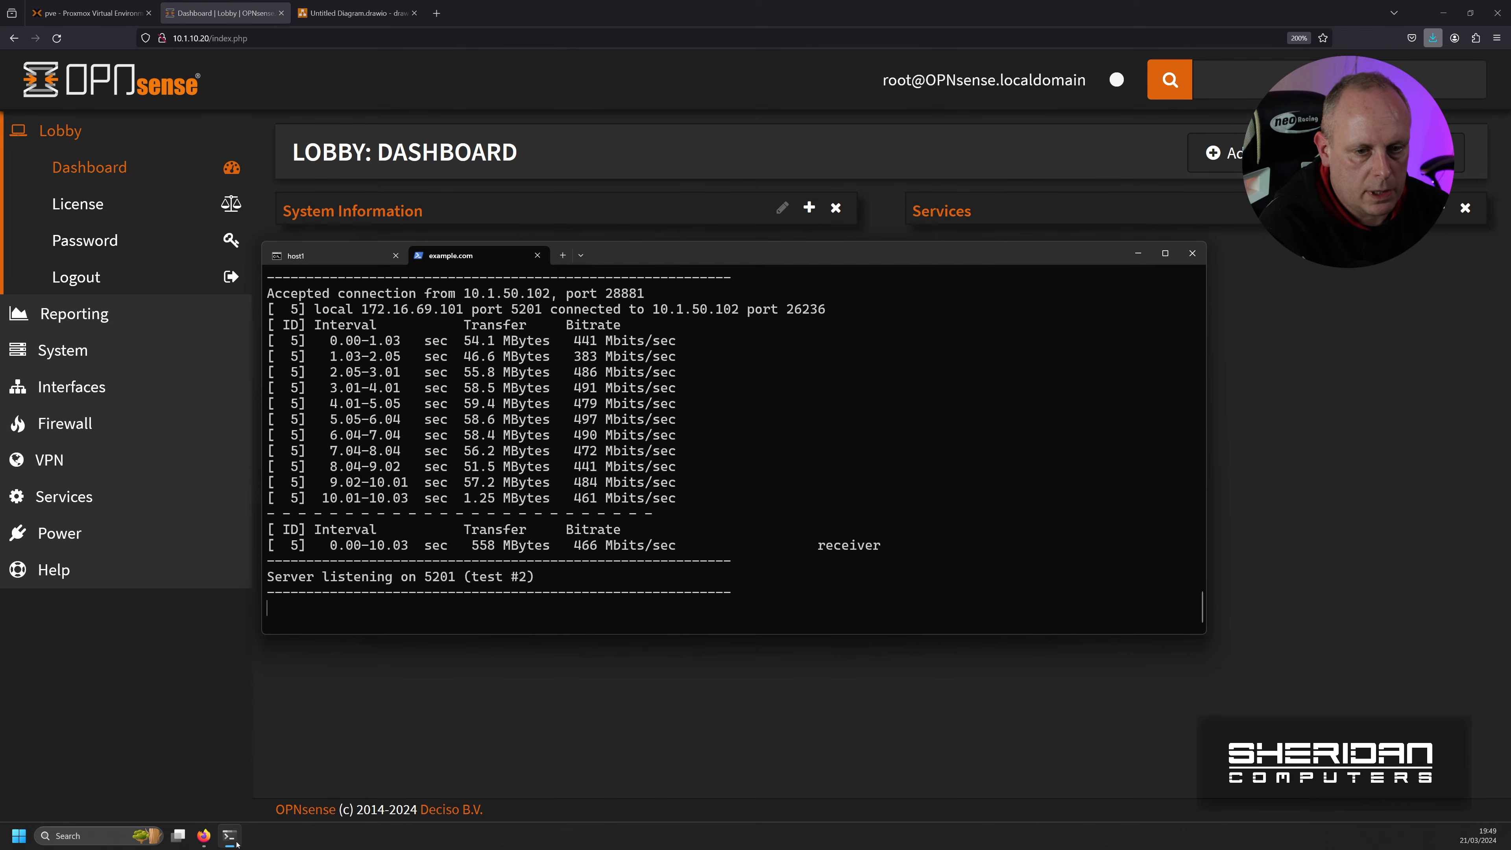
click(331, 264)
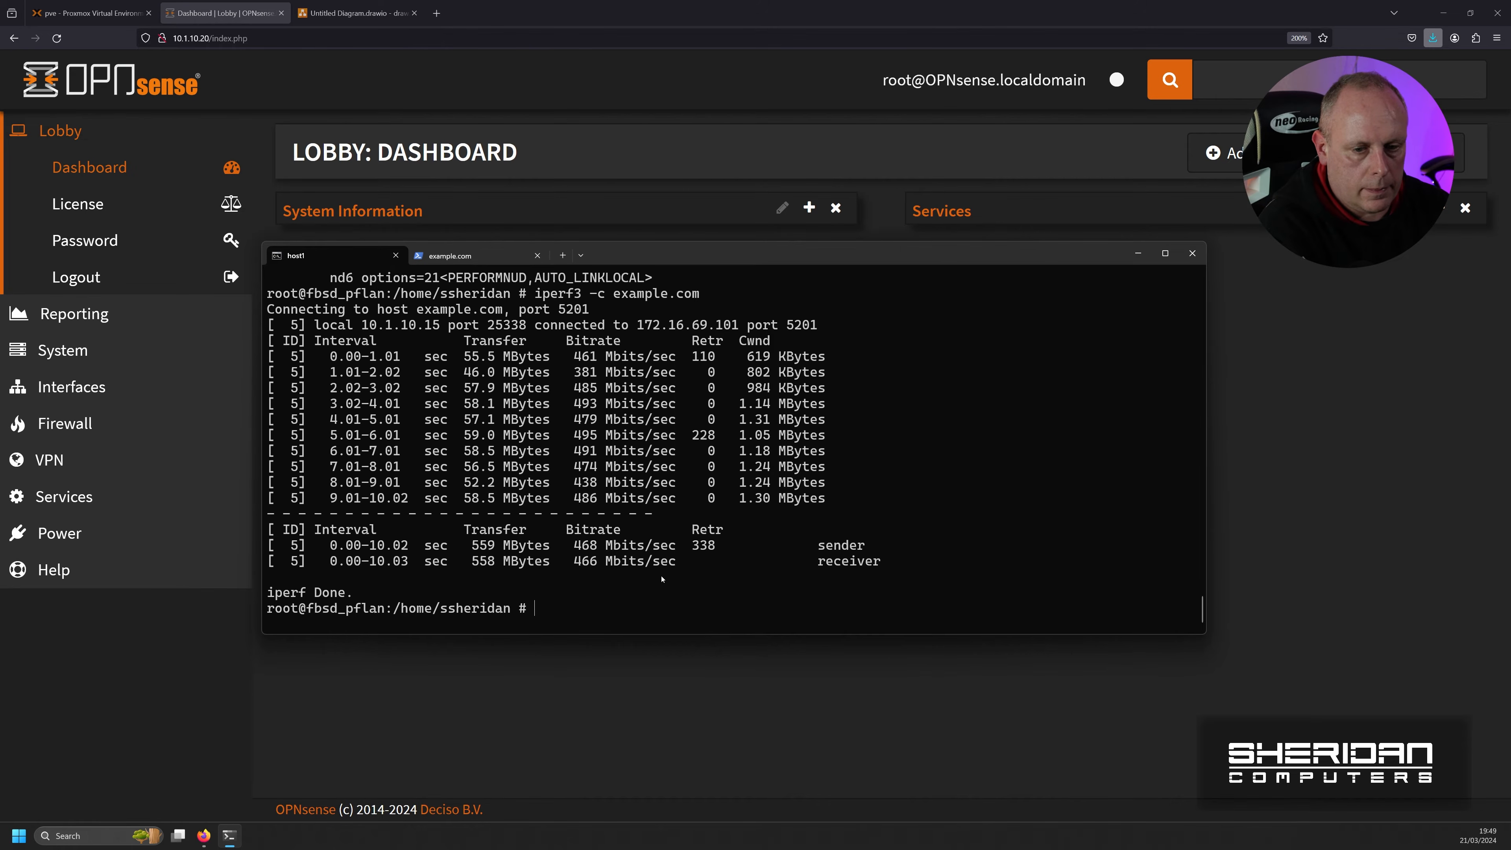
key(ctrl+l)
key(Up)
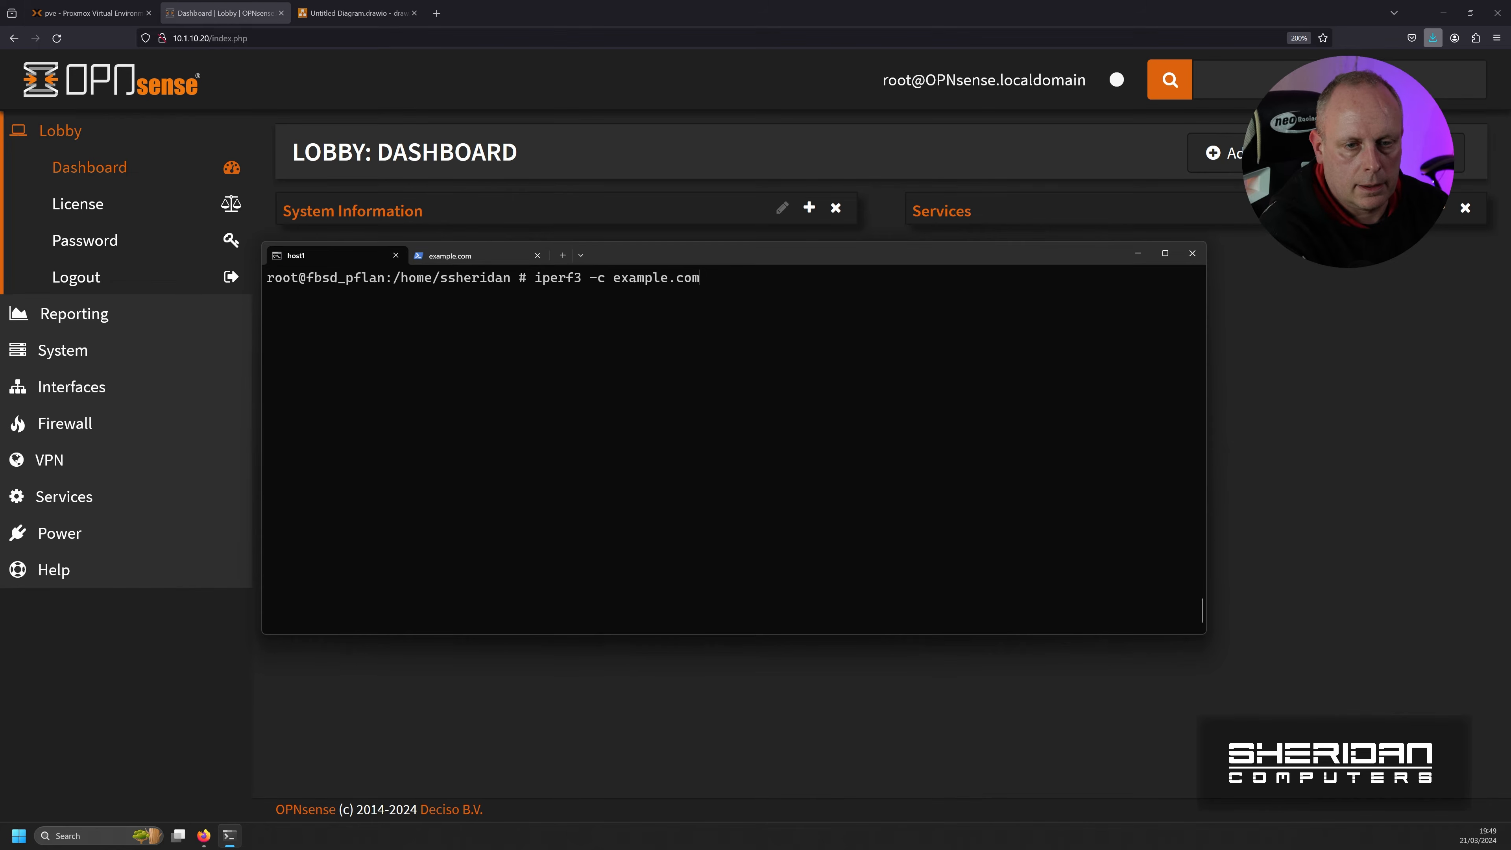
key(Return)
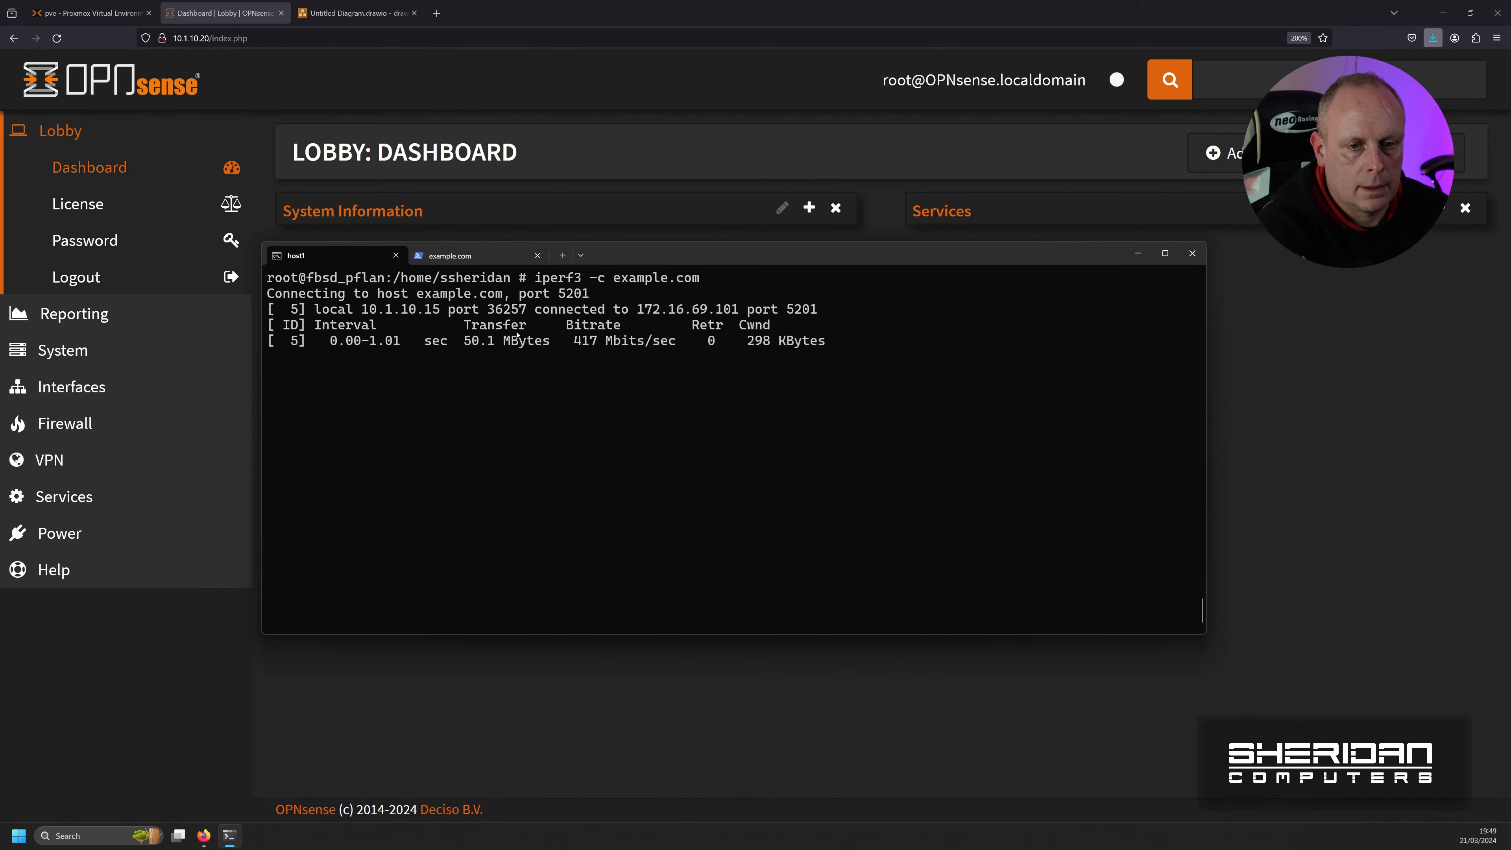
Step: Highlight the client address in the example.com iperf3 output and compare it with the WAN2 address on the dashboard
click(465, 259)
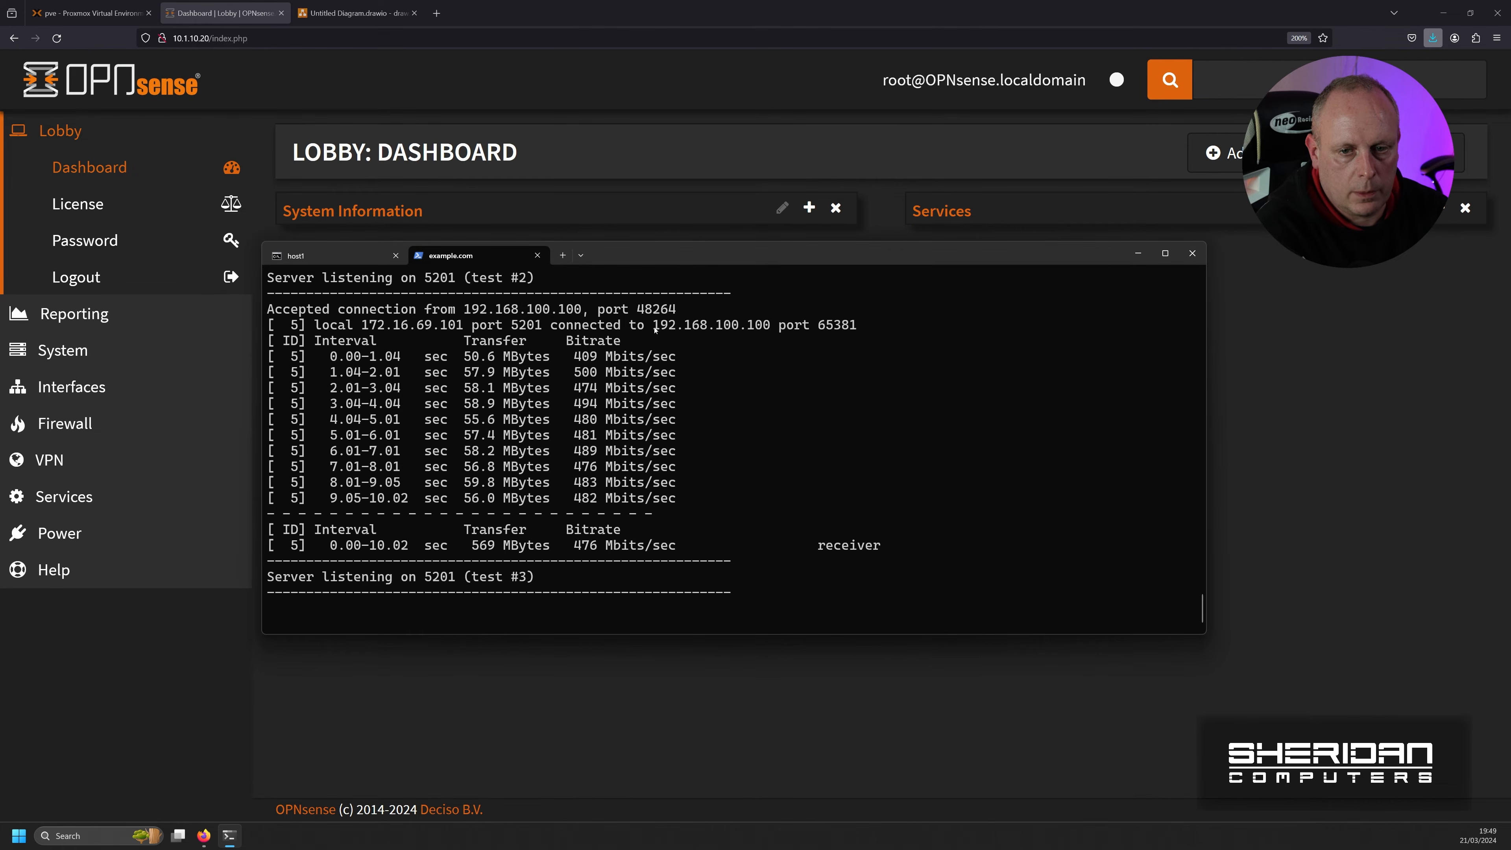
drag(646, 328, 770, 334)
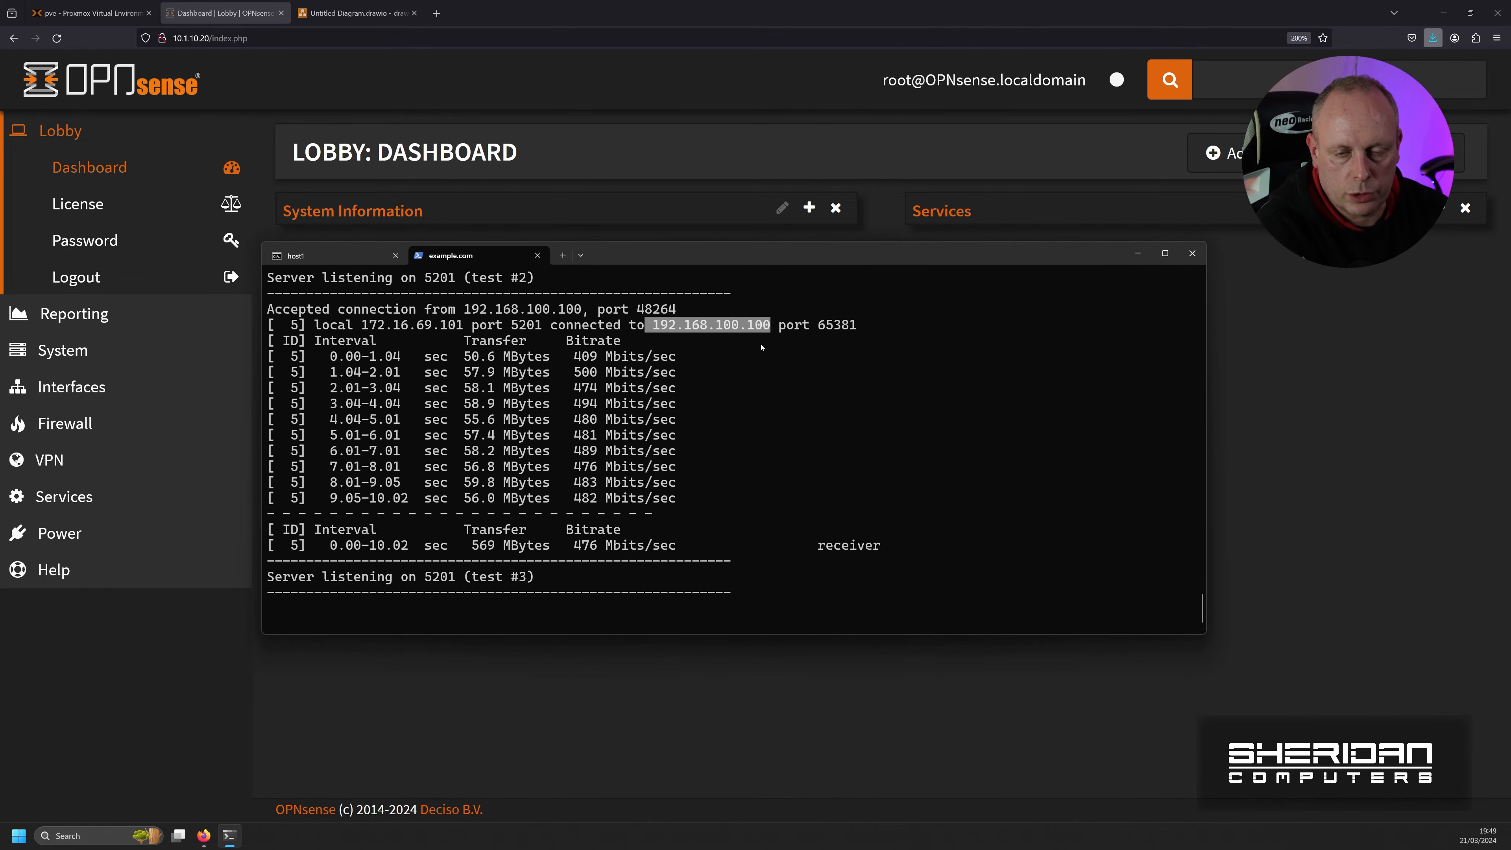
click(717, 135)
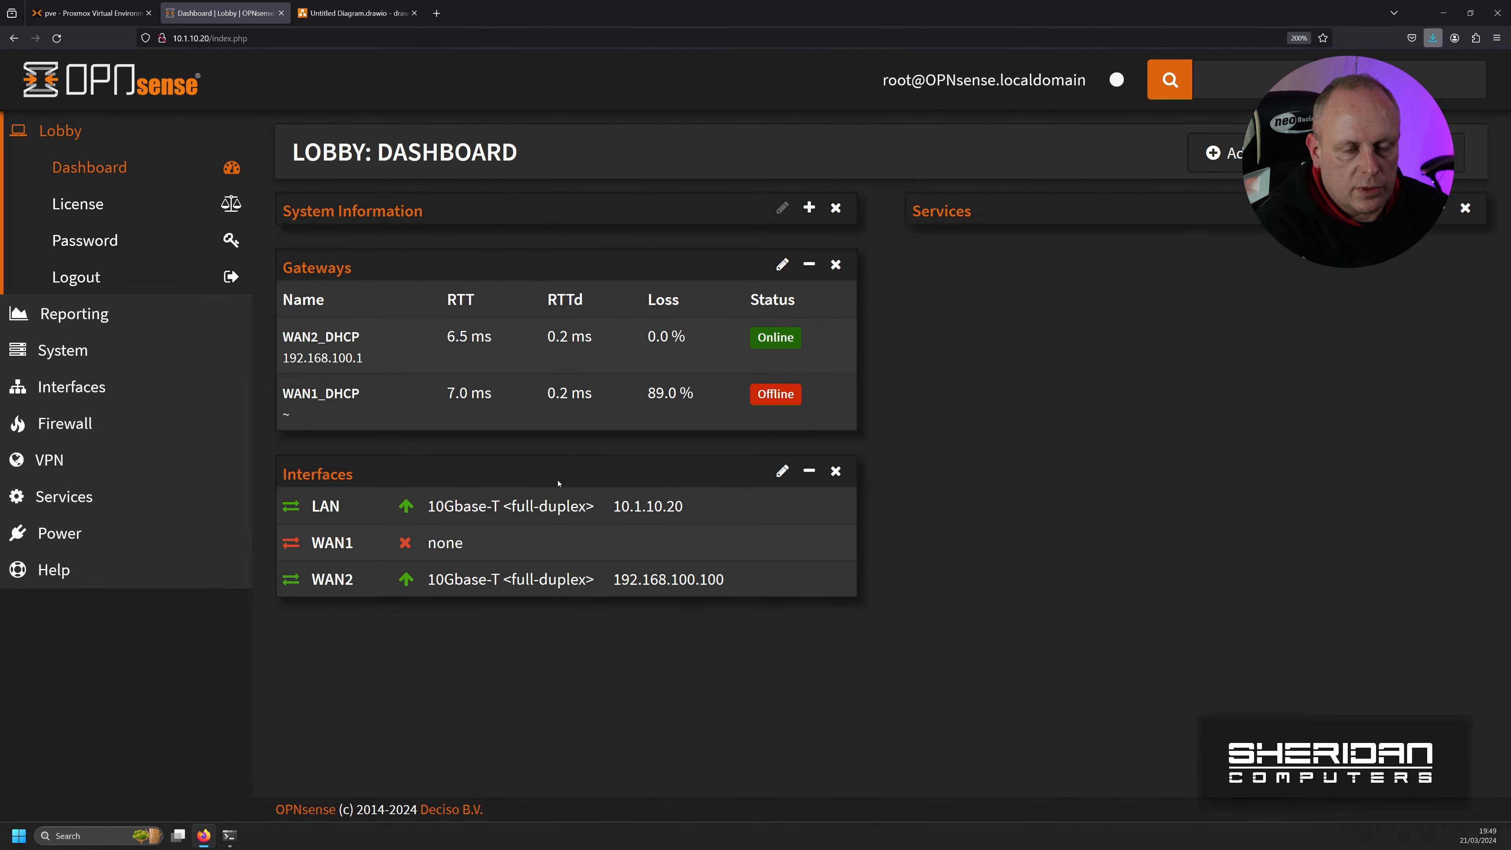
Step: Reconnect network device net1 of the opnSense VM in Proxmox and return to the OPNsense dashboard to check both gateways
click(100, 13)
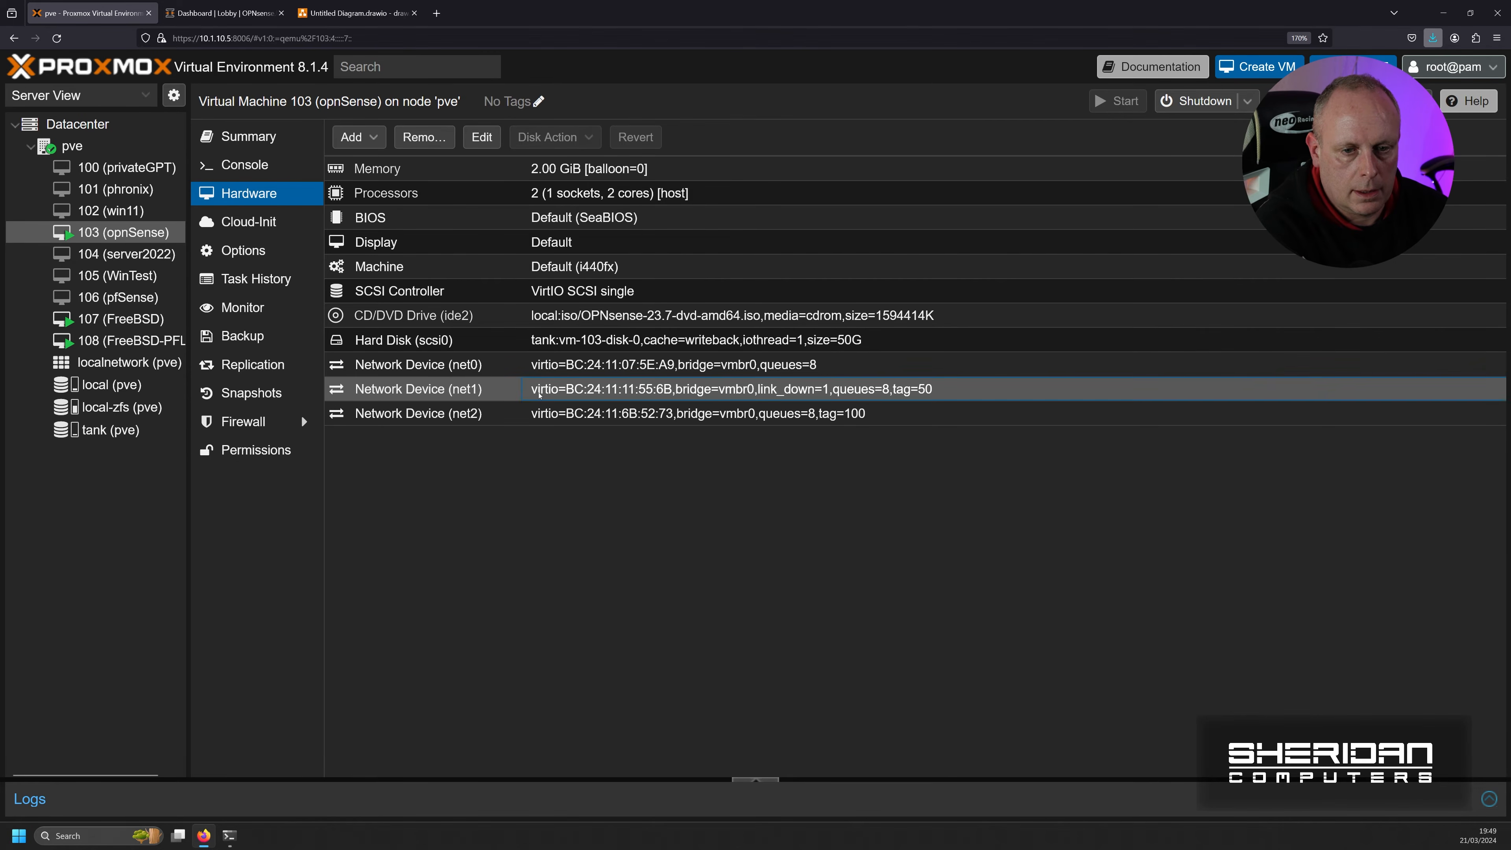
double_click(540, 393)
click(583, 450)
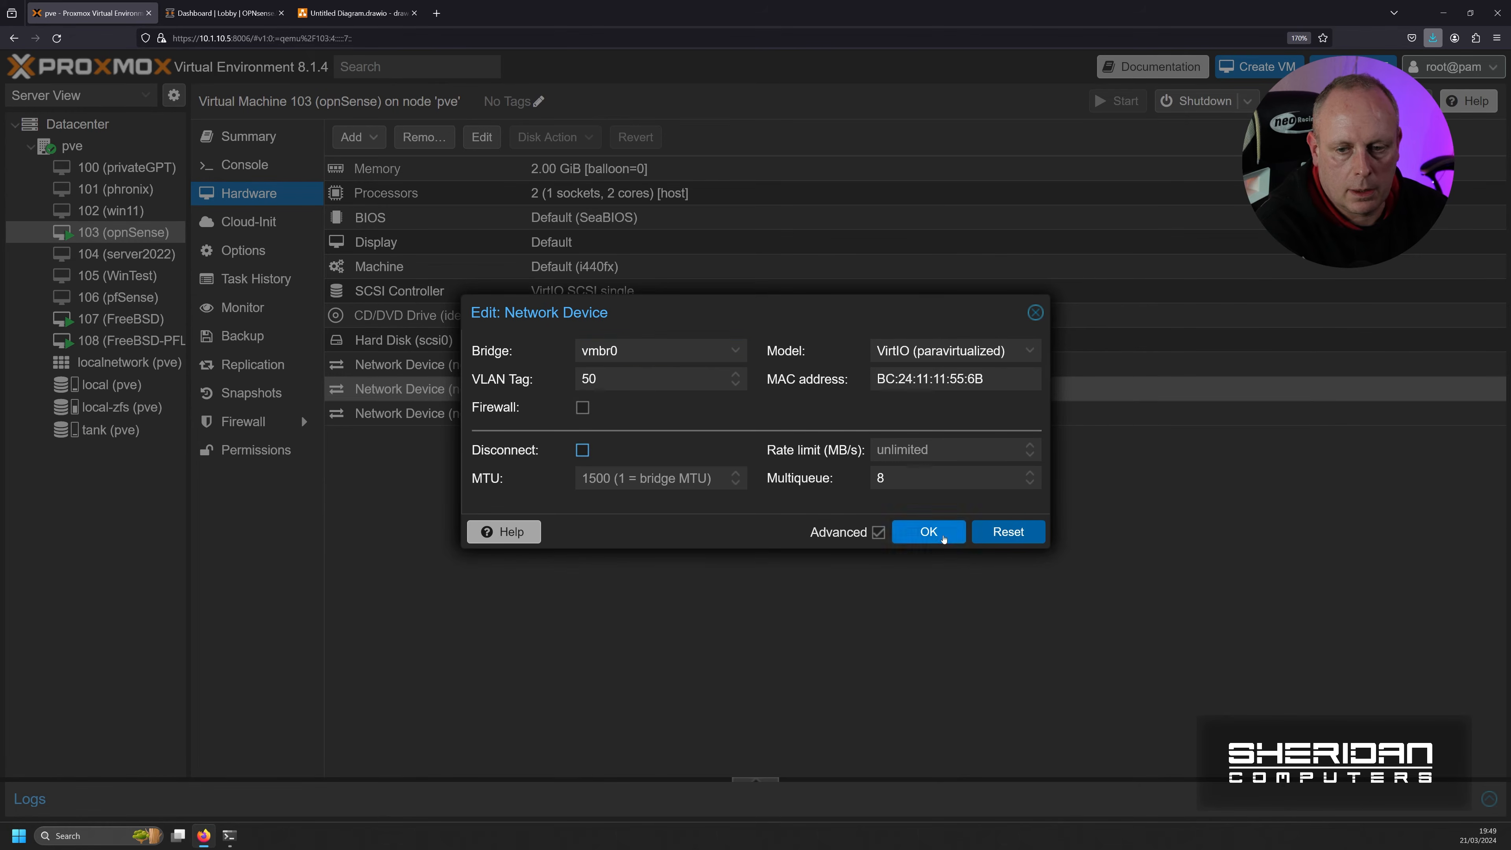
click(940, 534)
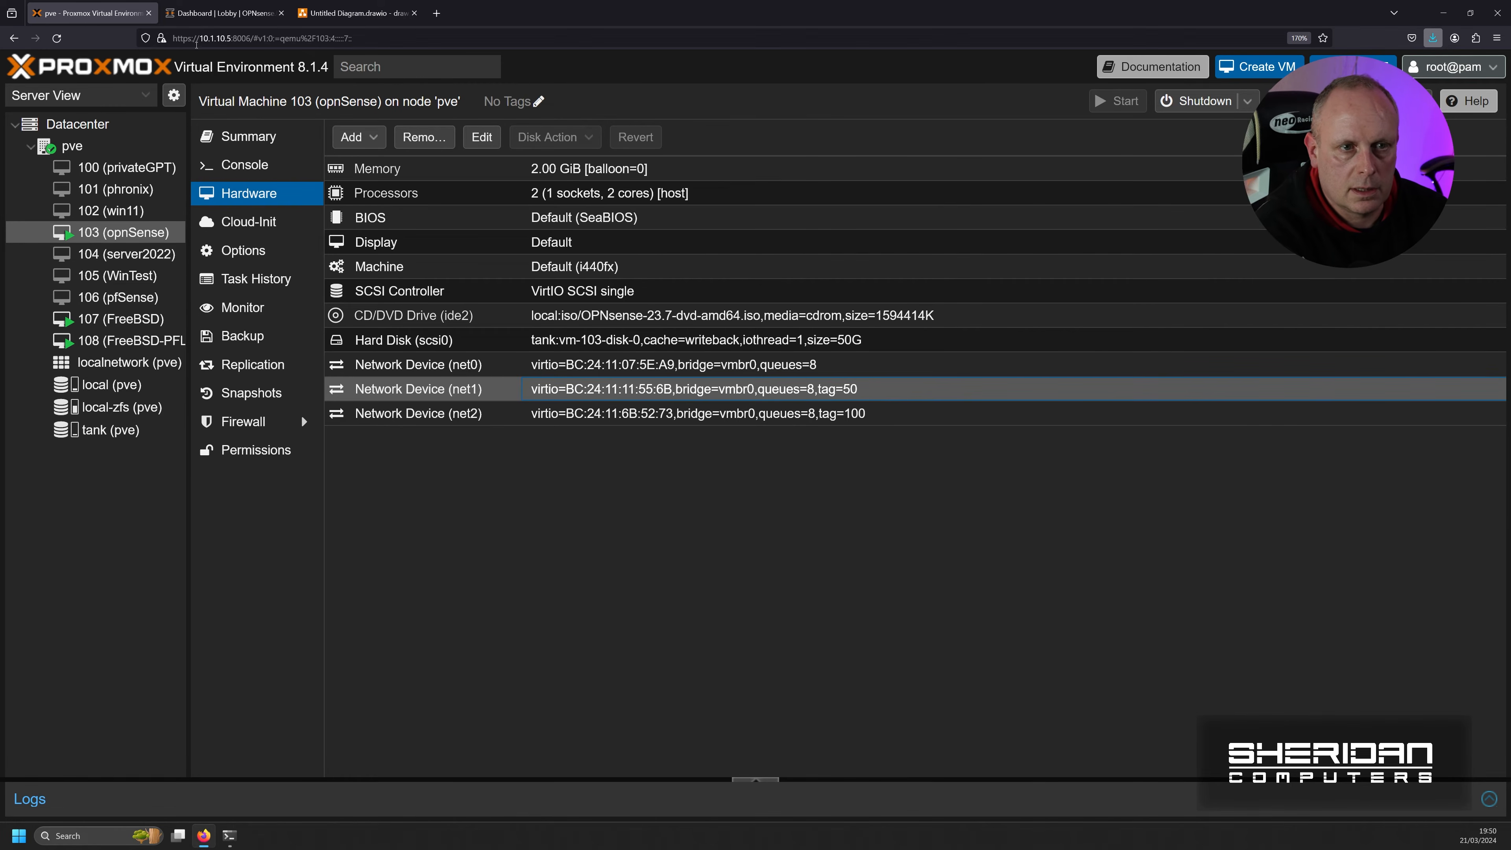
click(205, 20)
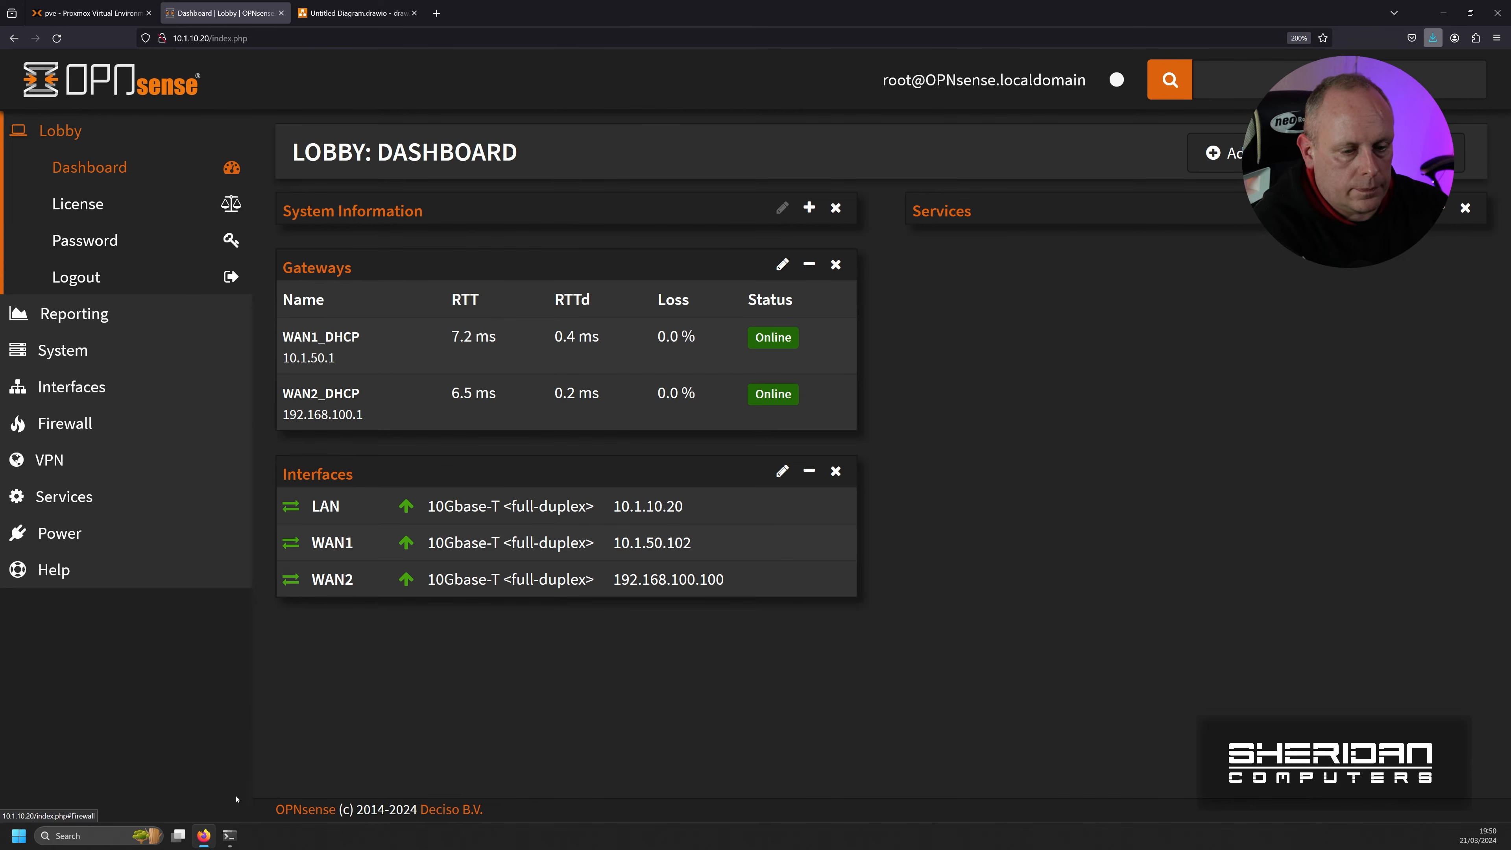
Step: Repeat the iperf3 -c example.com test from host1 over the restored link and highlight the client address in the server output
click(230, 836)
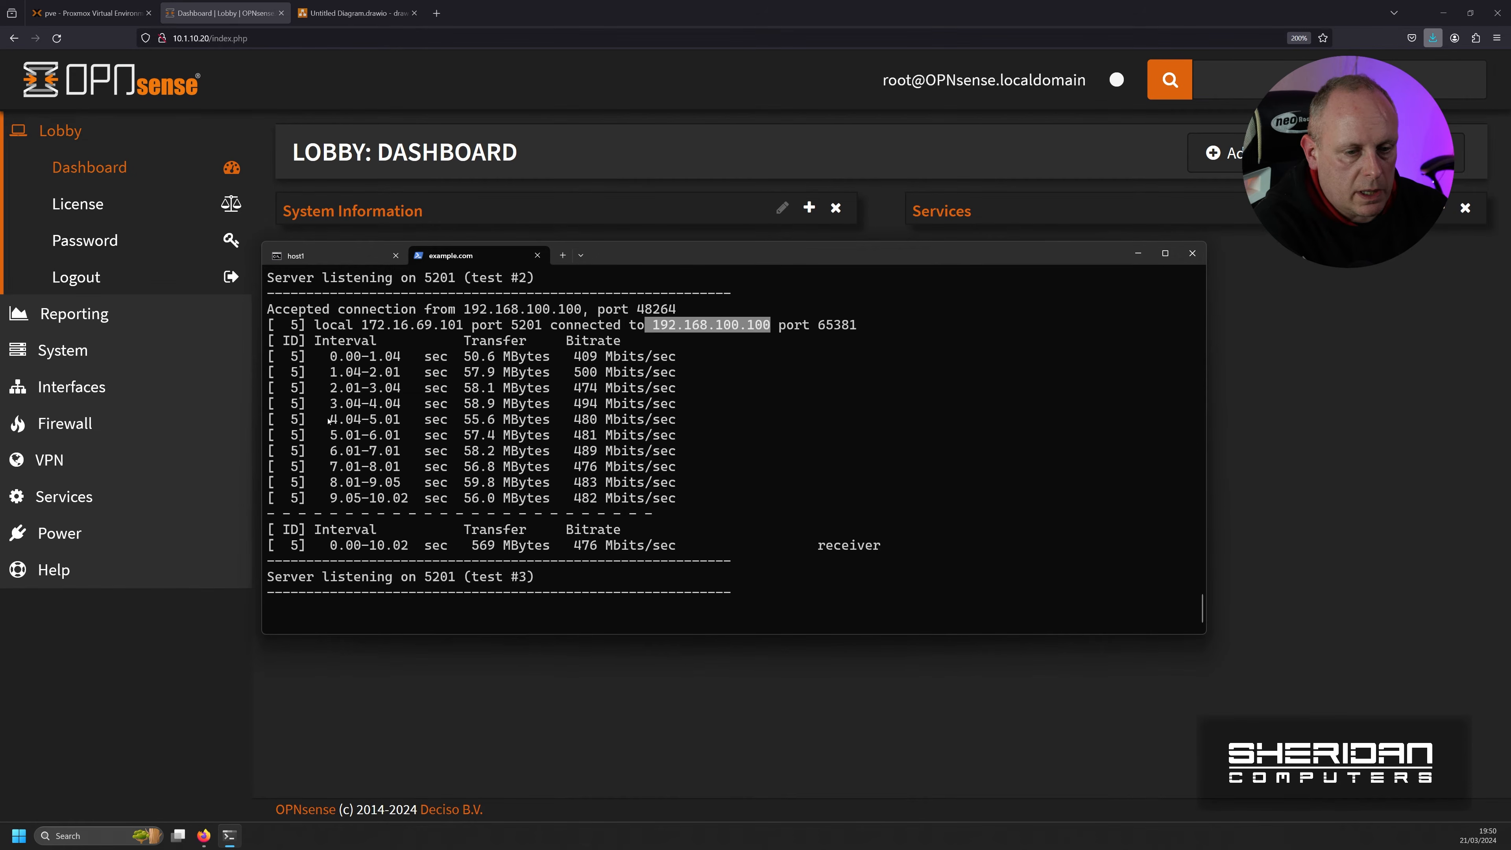
click(314, 262)
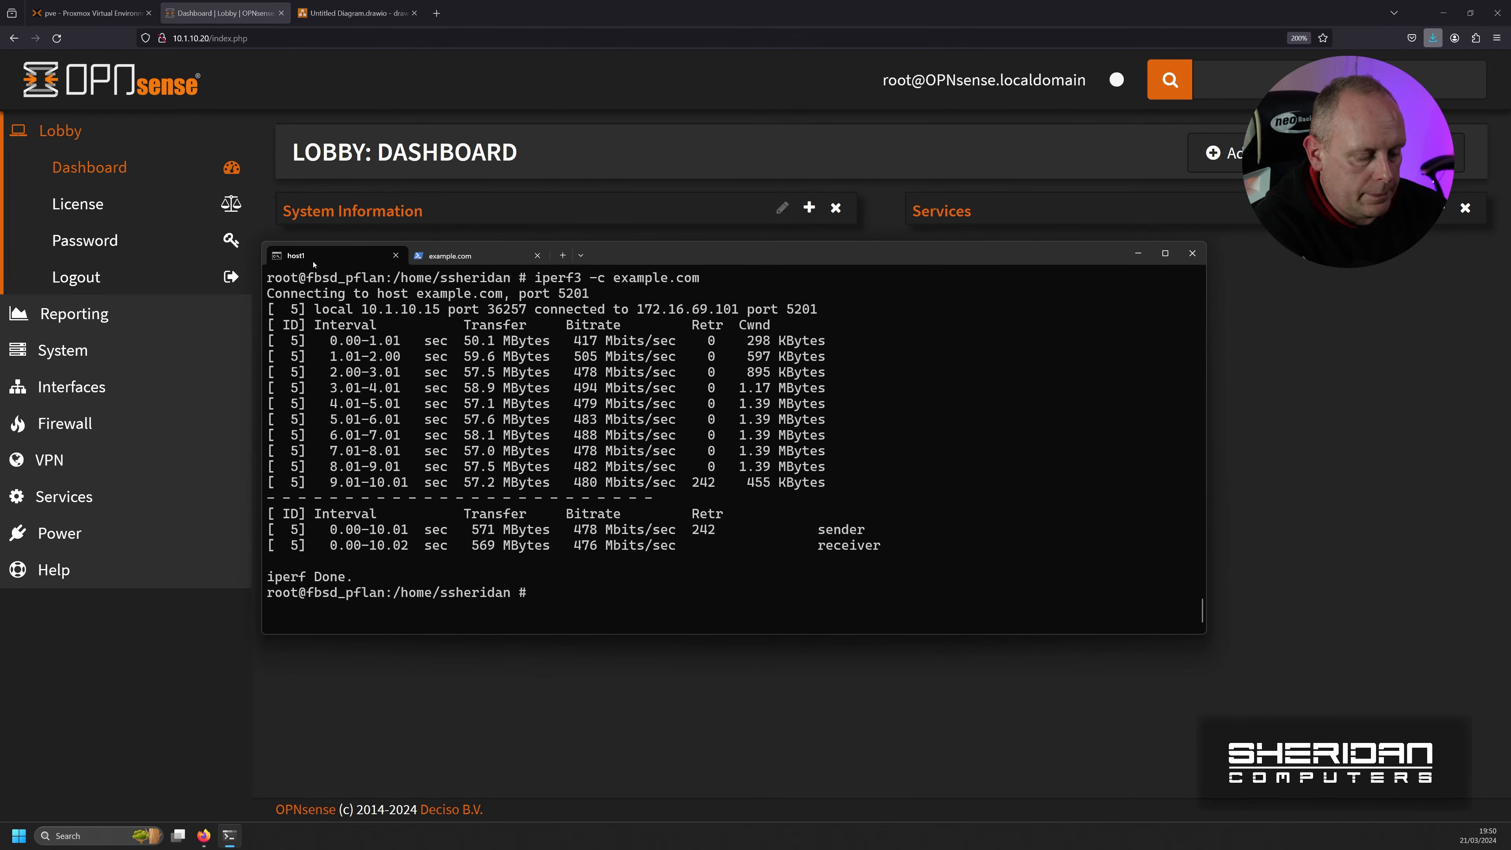
key(Up)
key(Return)
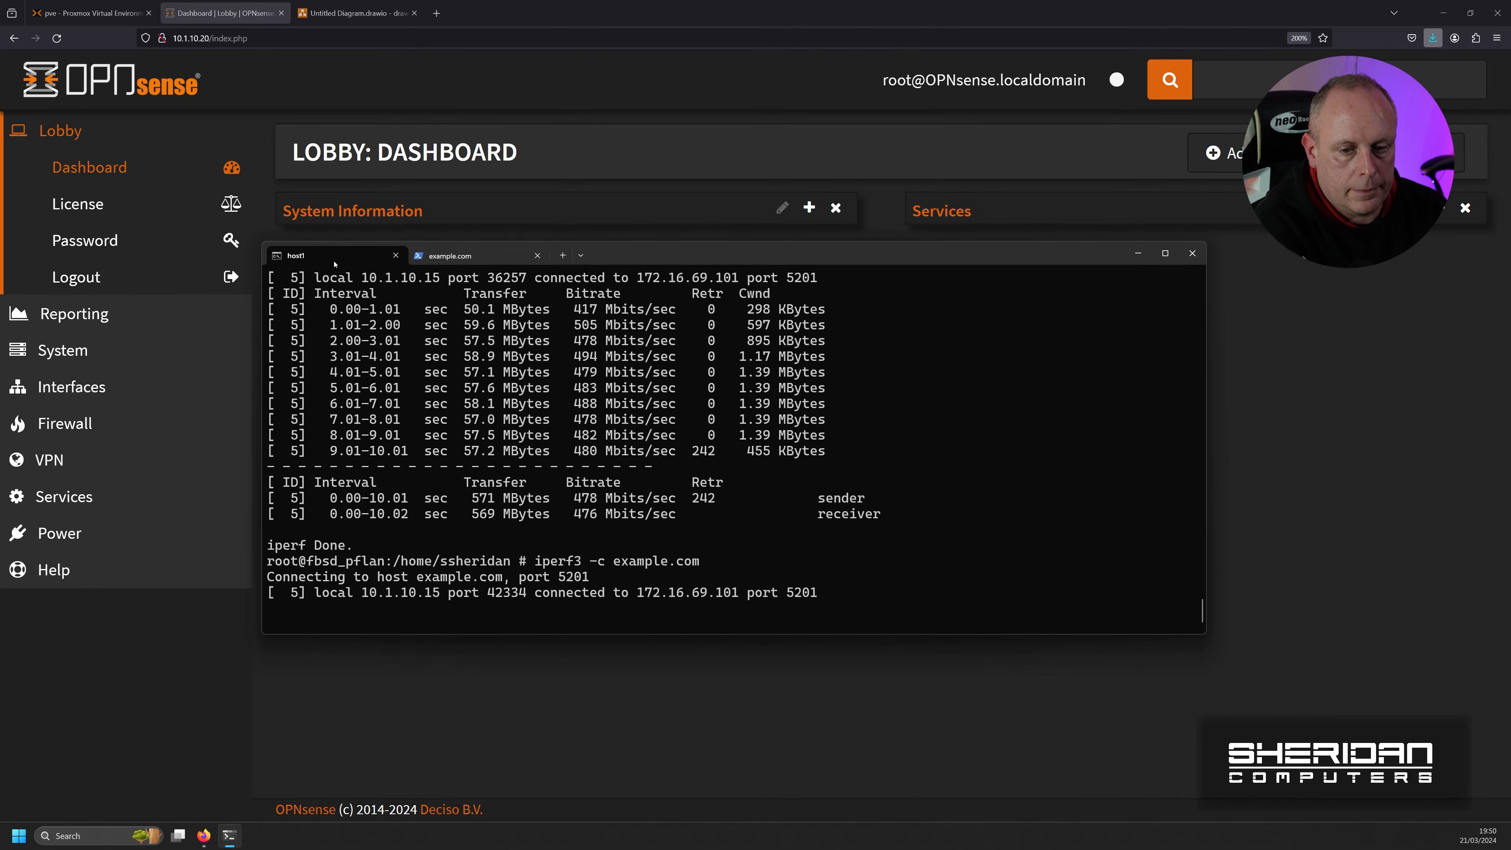
click(451, 256)
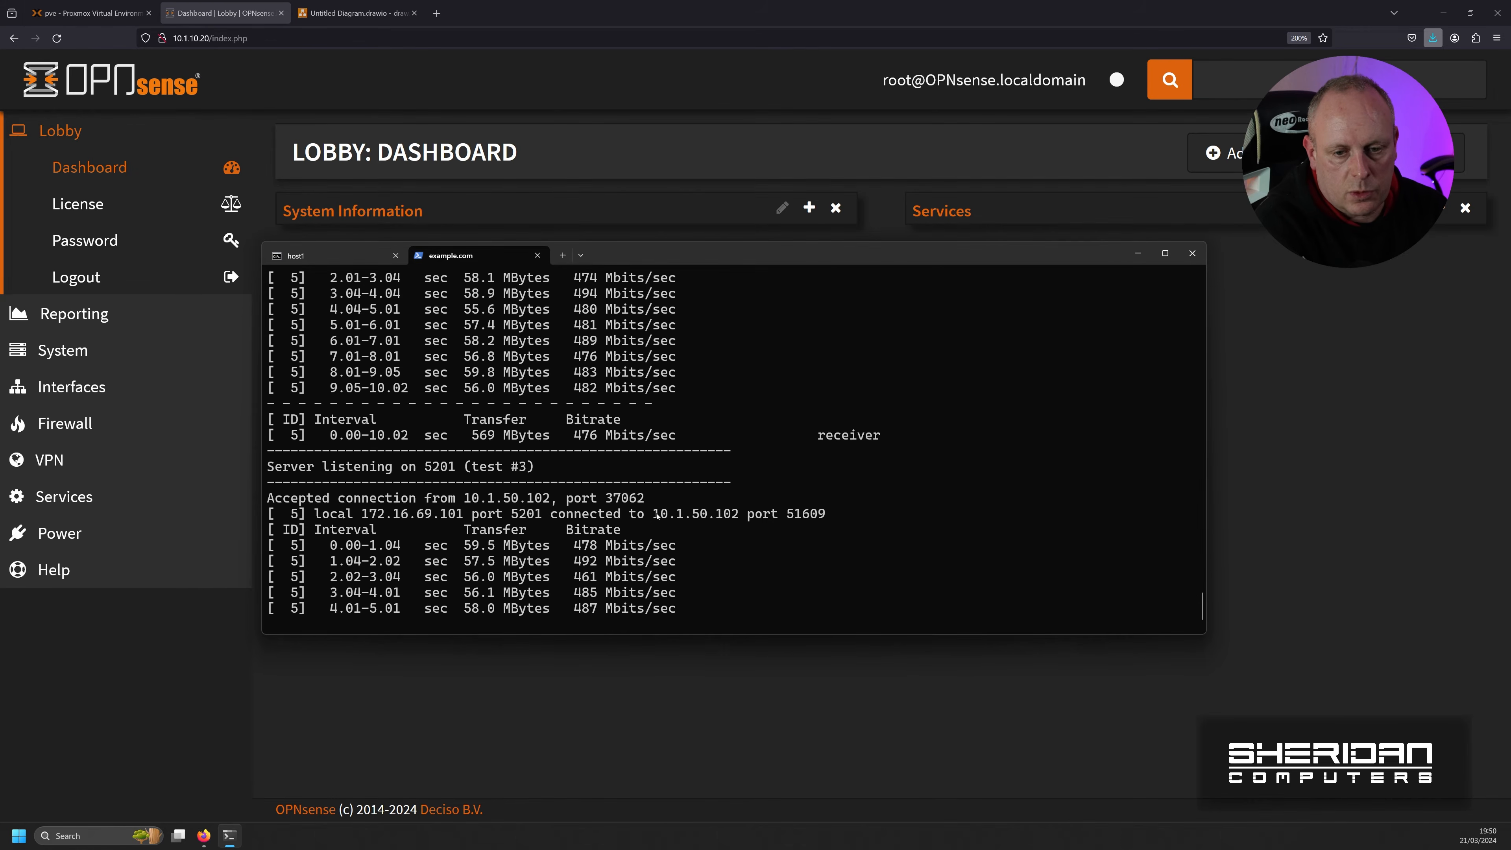
drag(657, 513, 734, 516)
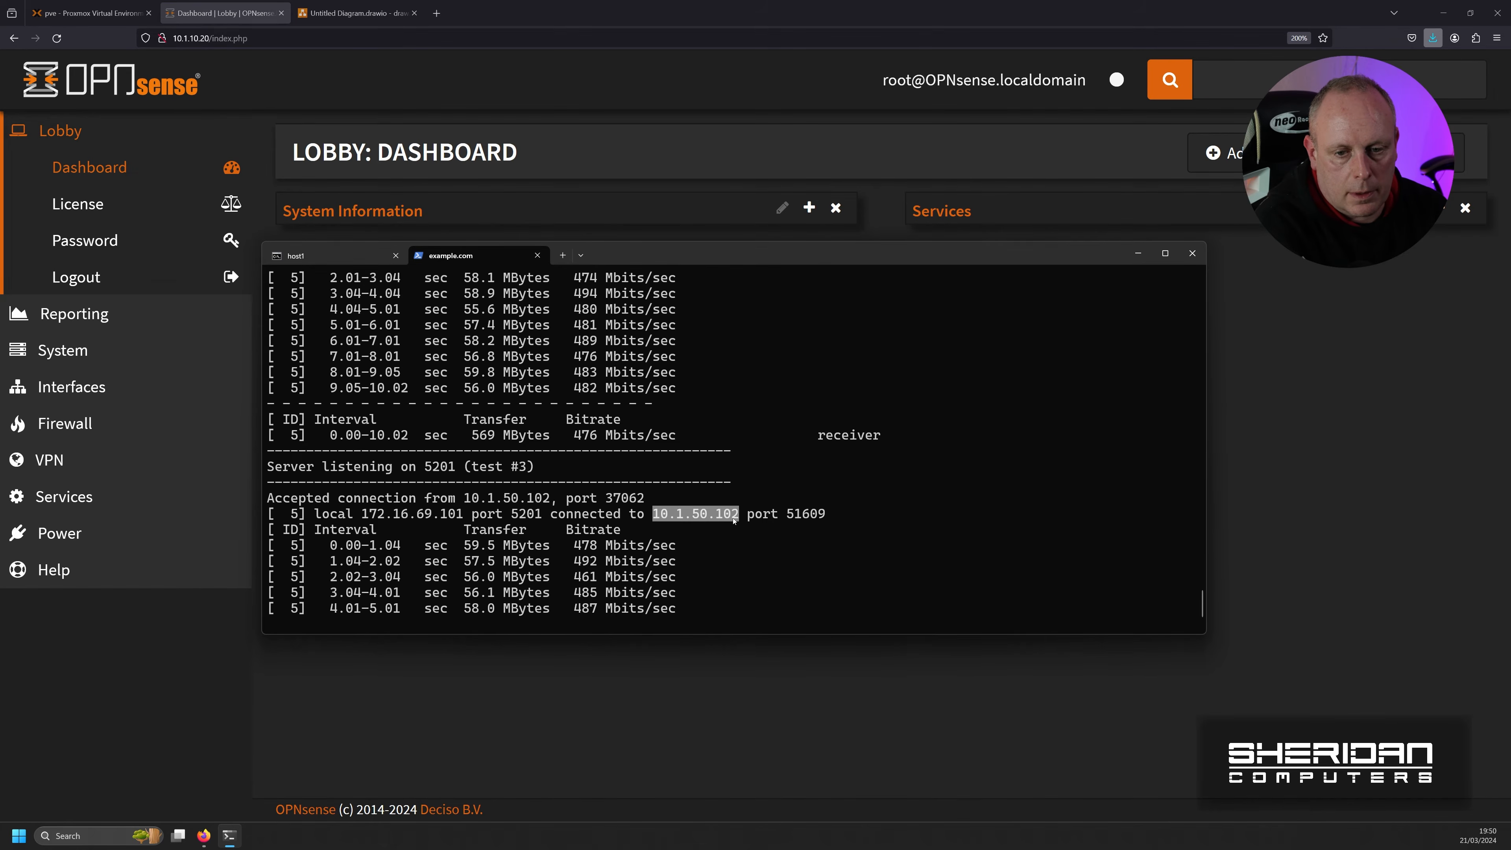
Step: Compare the client addresses of tests #1, #2 and #3 in the example.com iperf3 server output, highlighting each, and return to the host1 session
scroll(775, 558, up, 15)
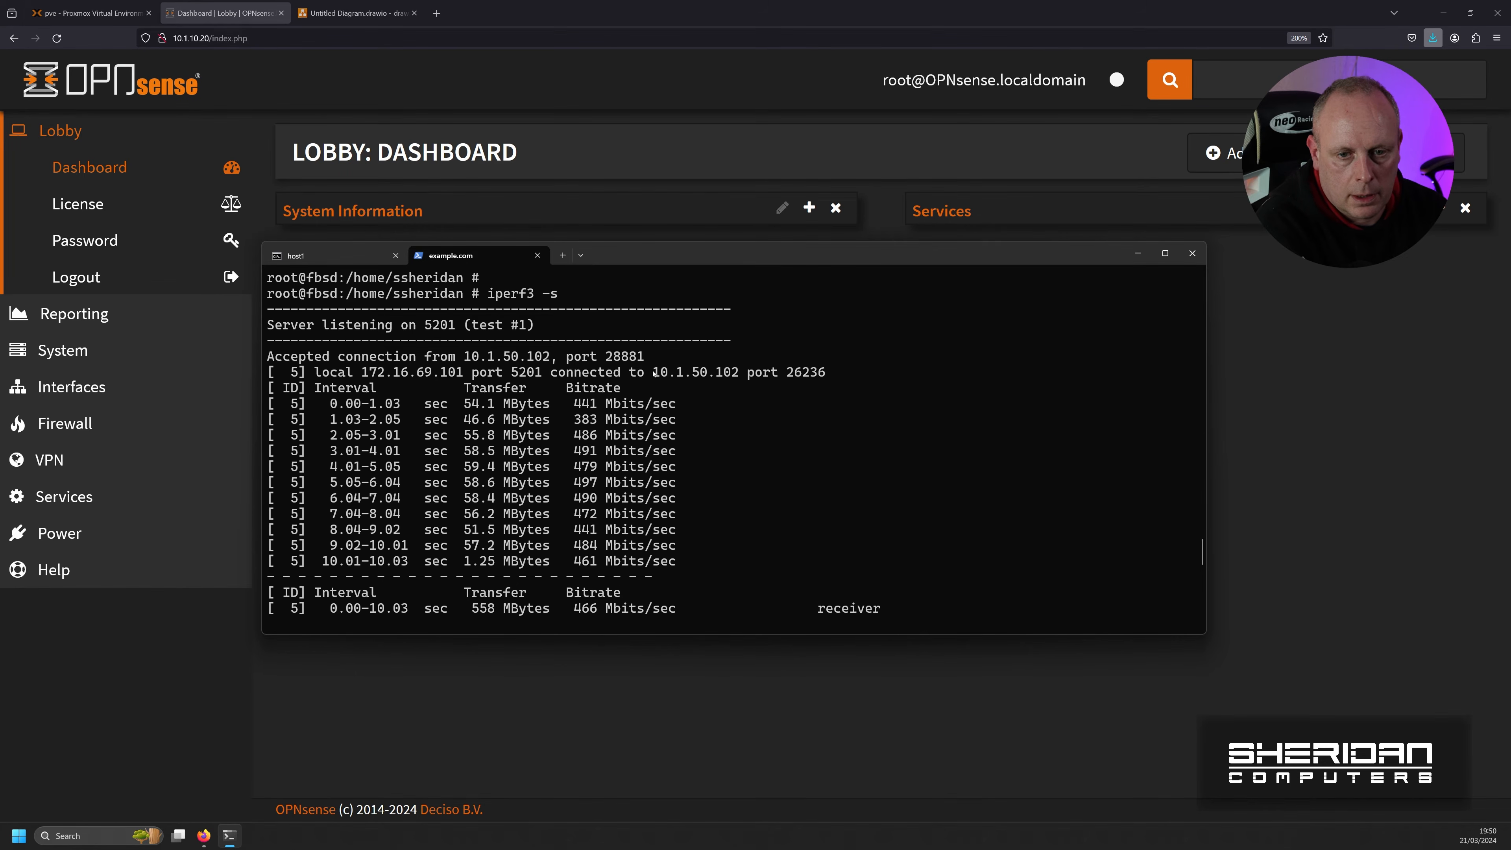
drag(653, 374, 740, 377)
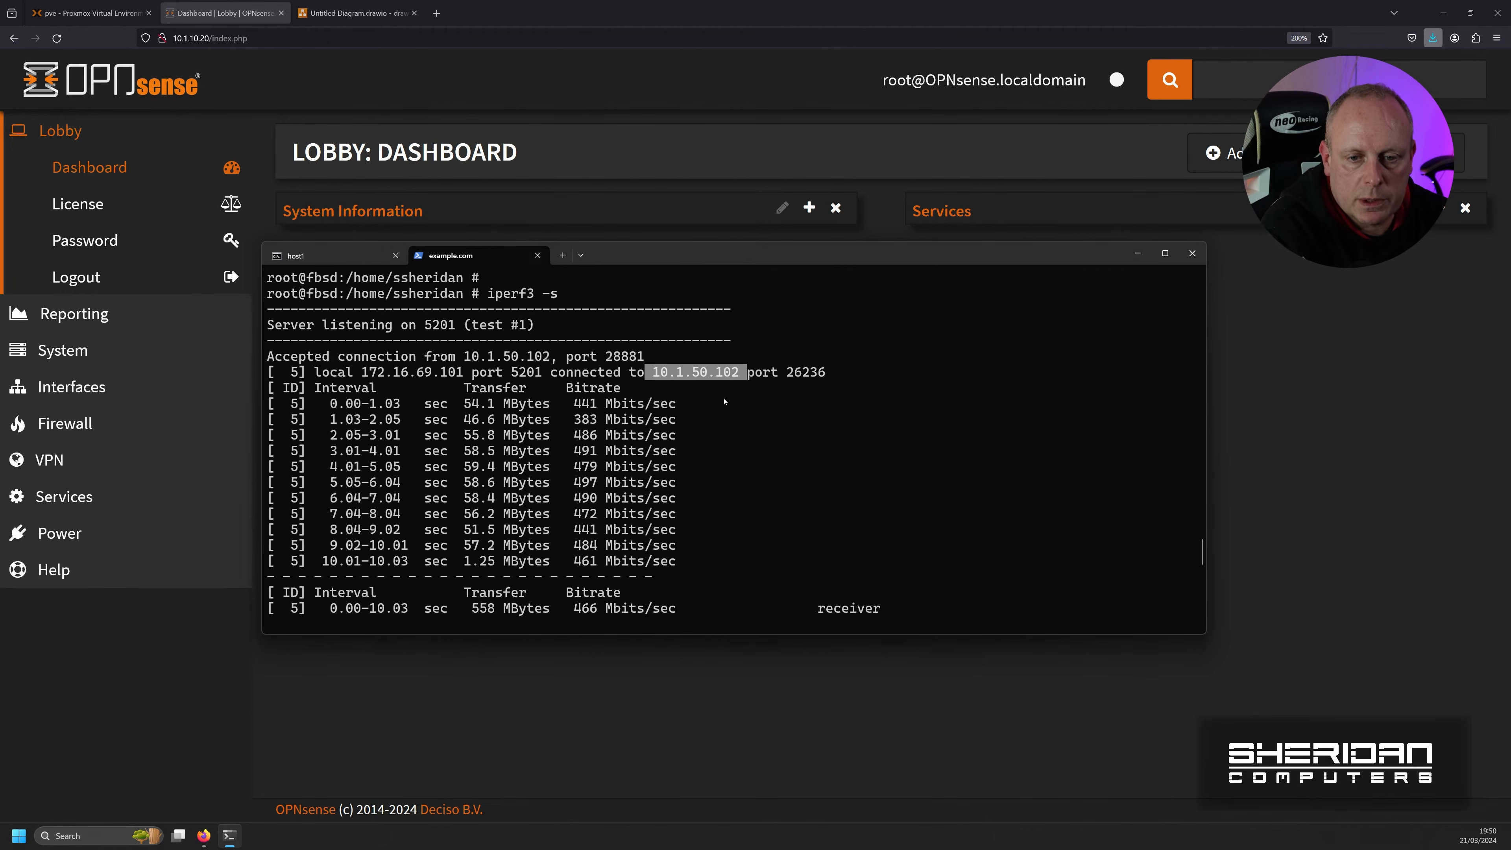
scroll(723, 402, down, 4)
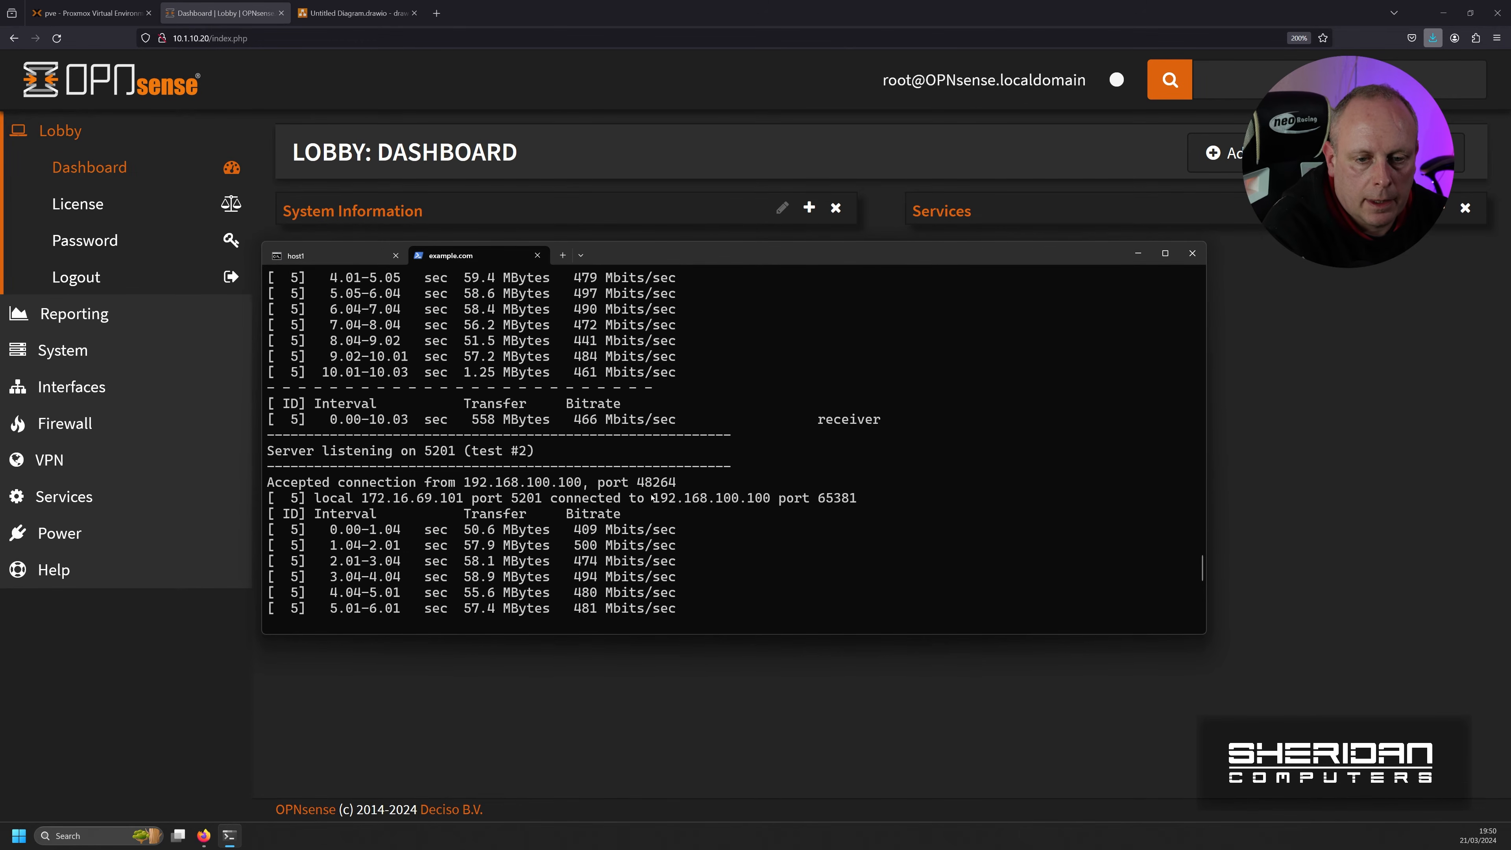
drag(651, 502, 768, 501)
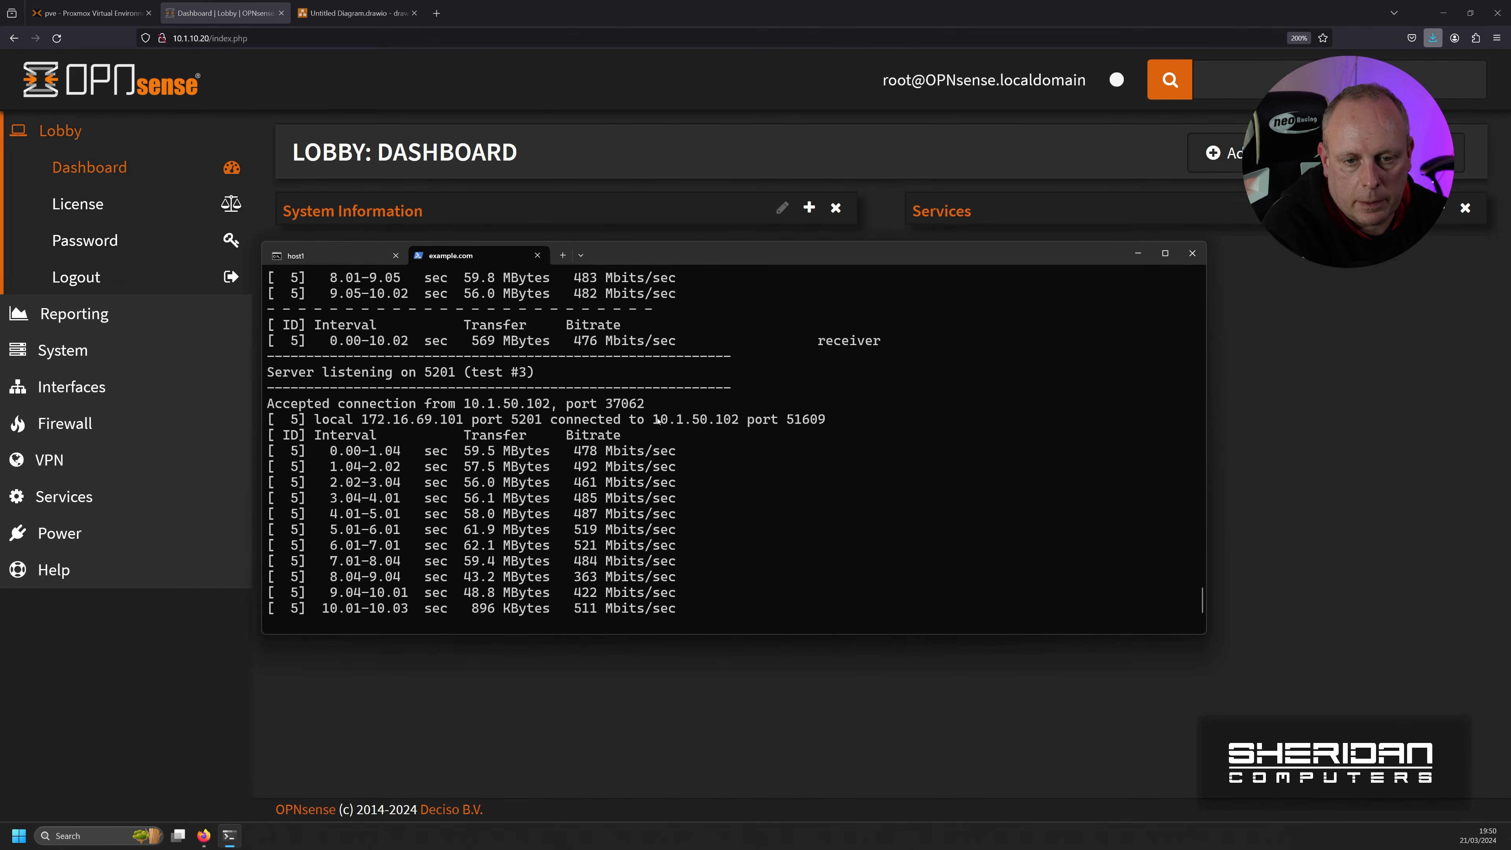
drag(657, 420, 738, 422)
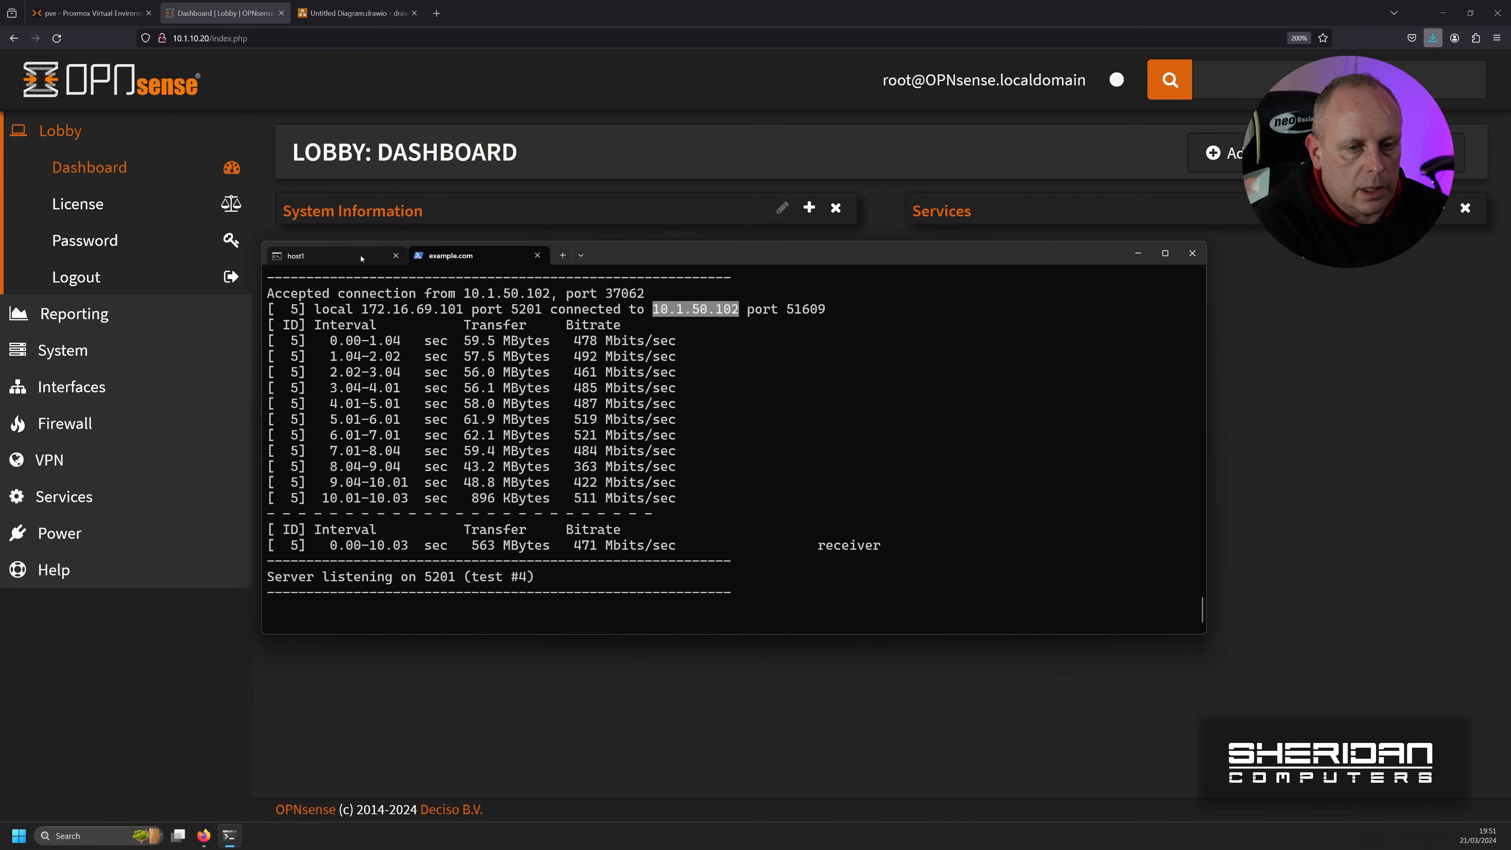
click(332, 262)
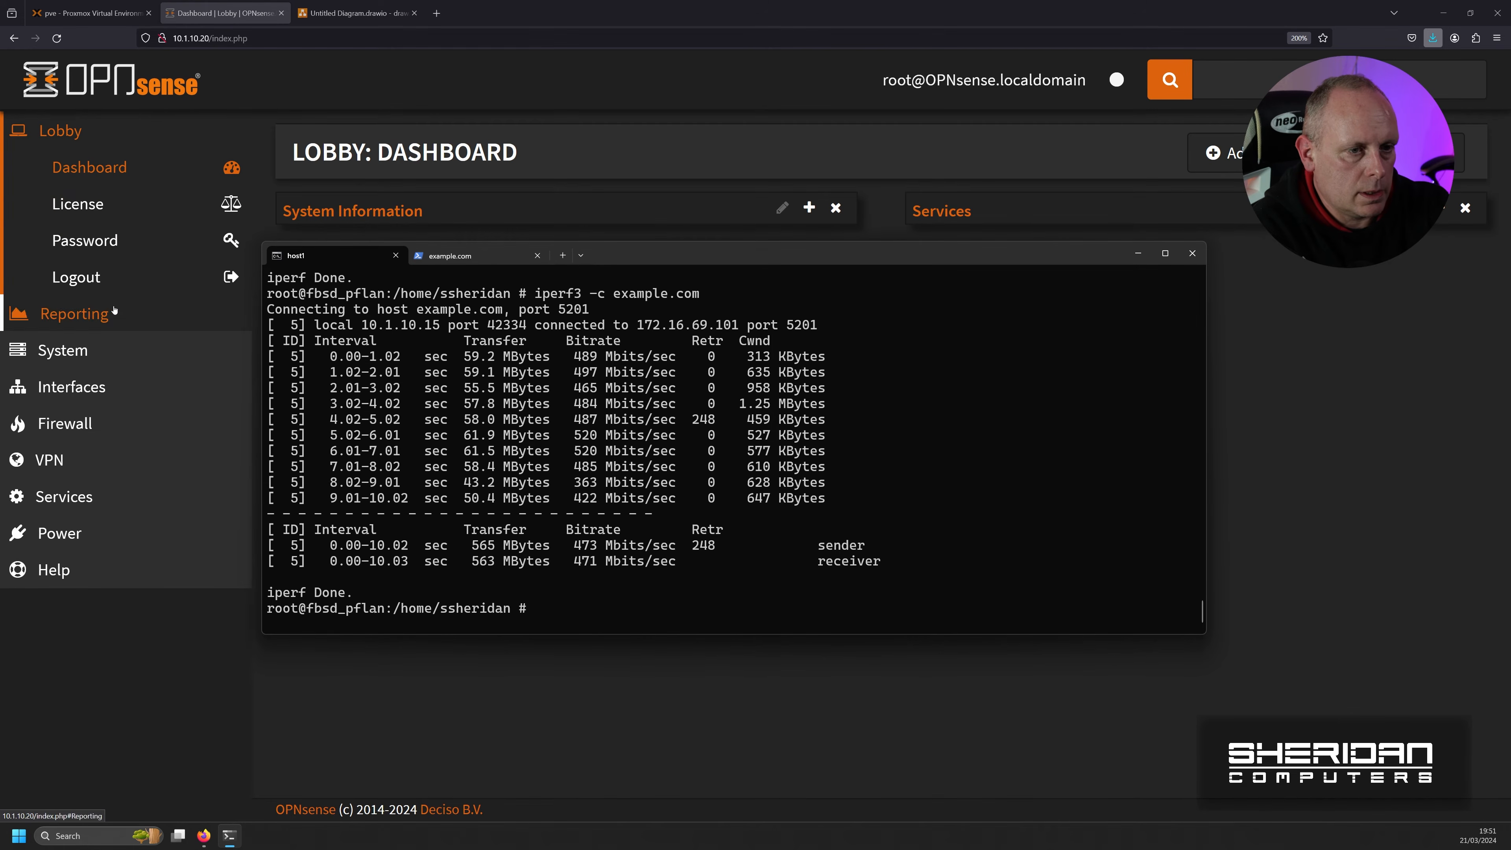
Step: Add a new gateway group in the system's gateway settings and name it LoadBalancing
click(97, 356)
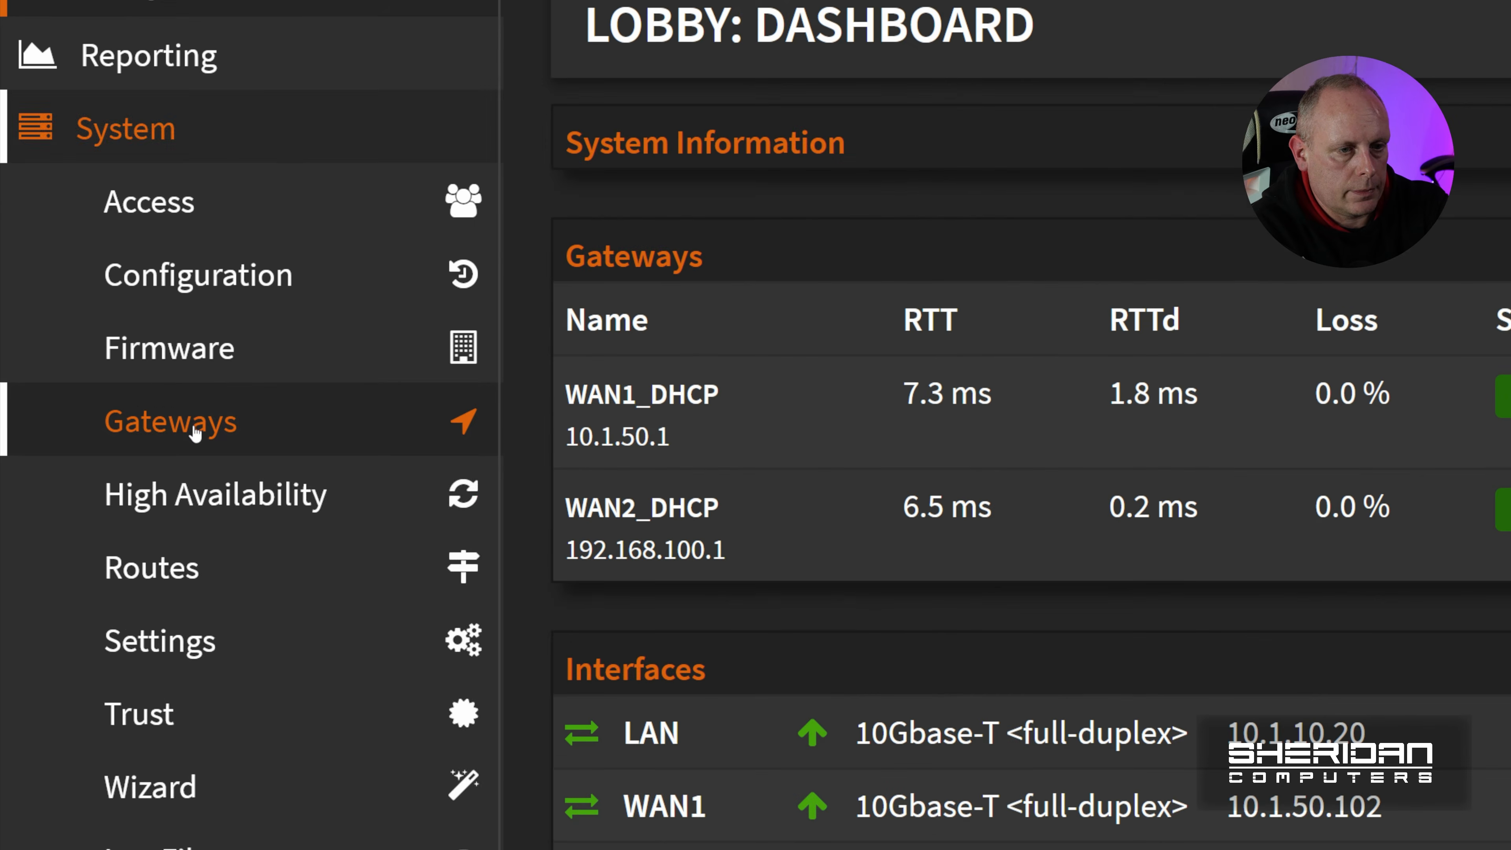
click(96, 356)
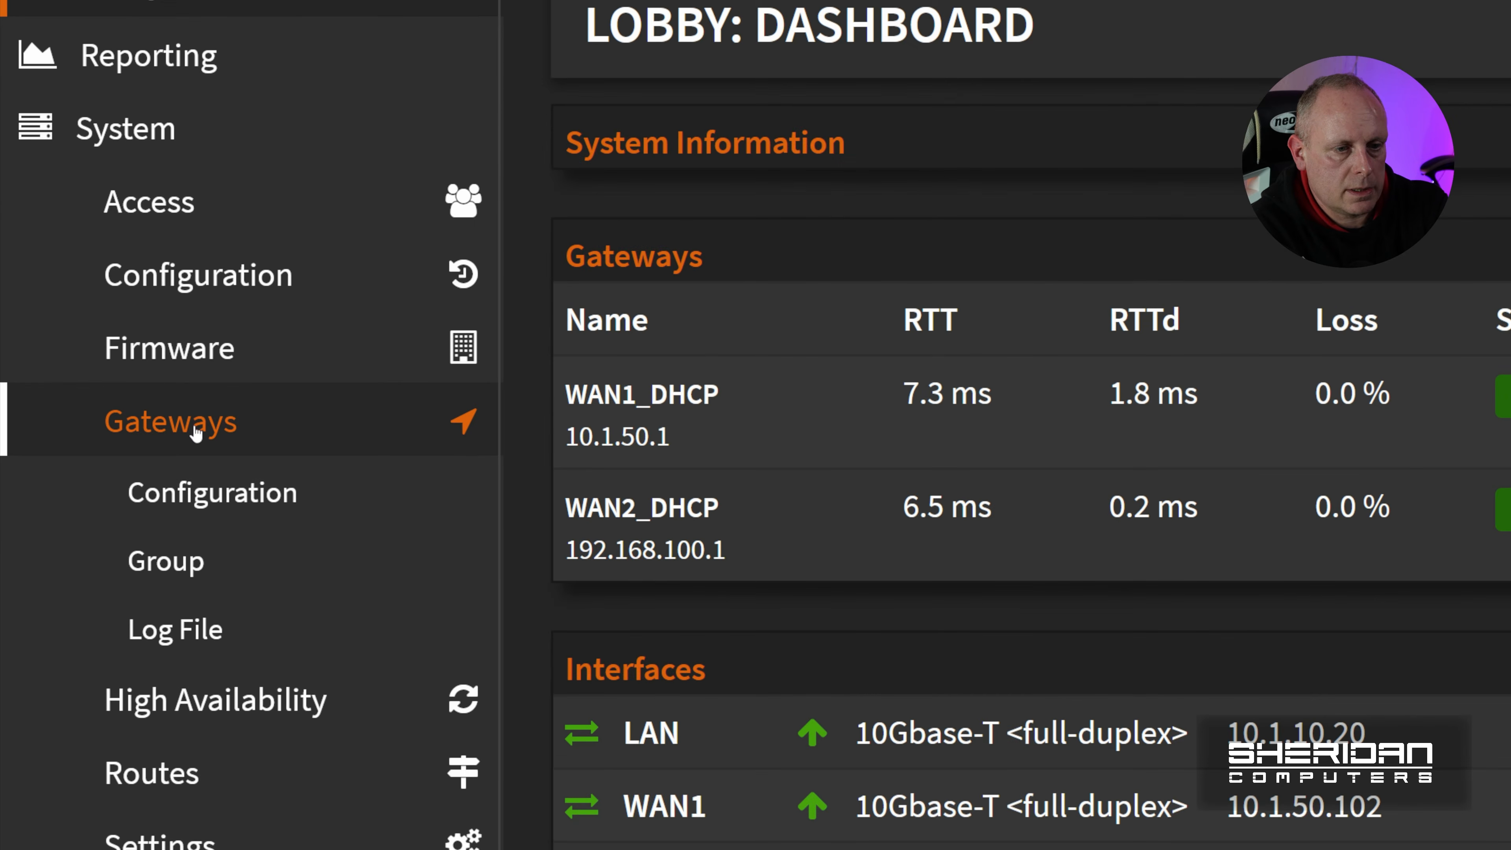
click(203, 563)
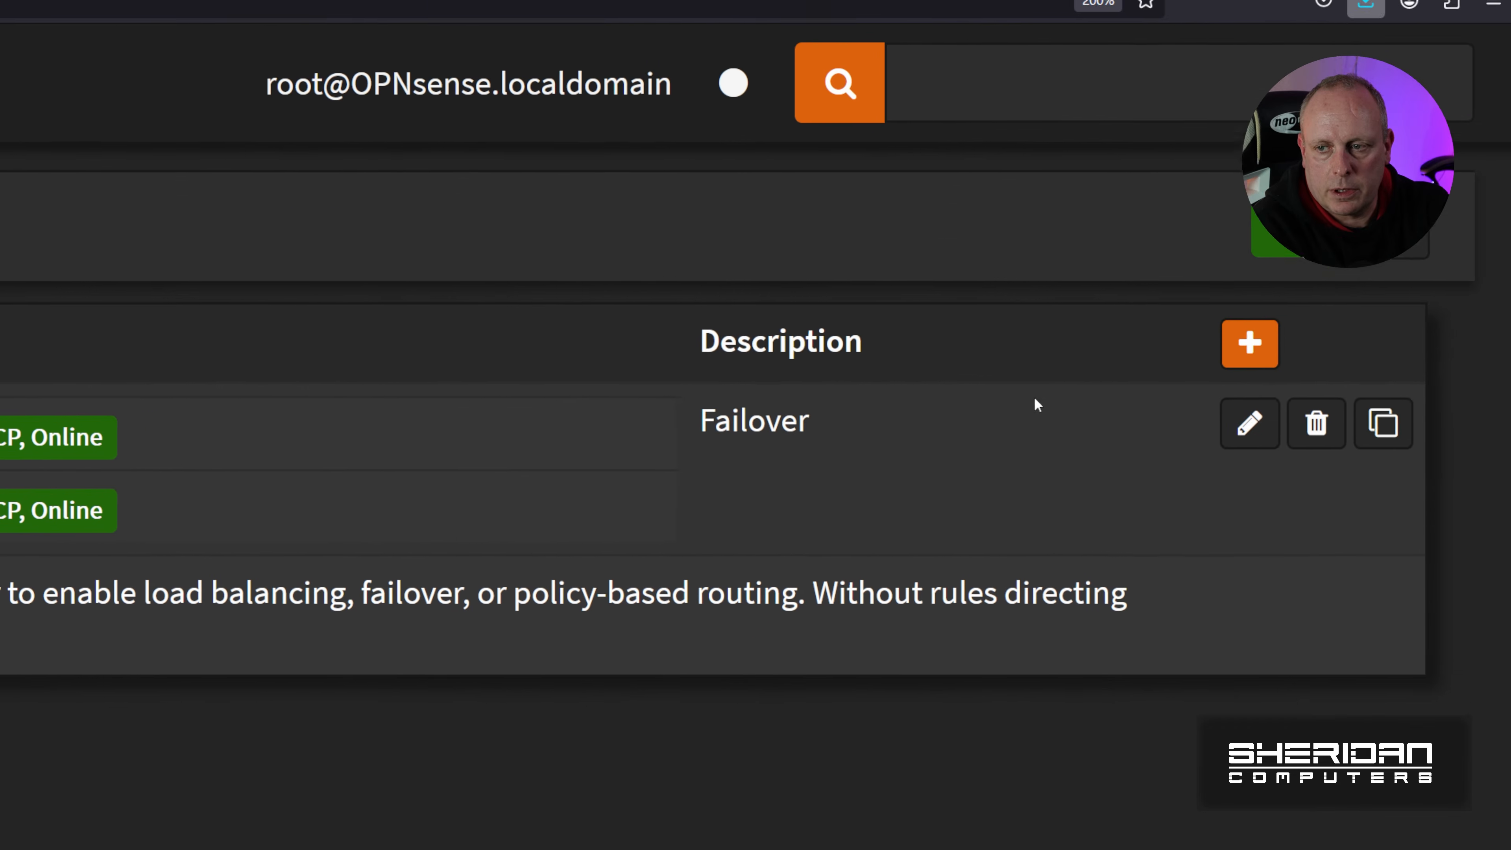
click(1223, 409)
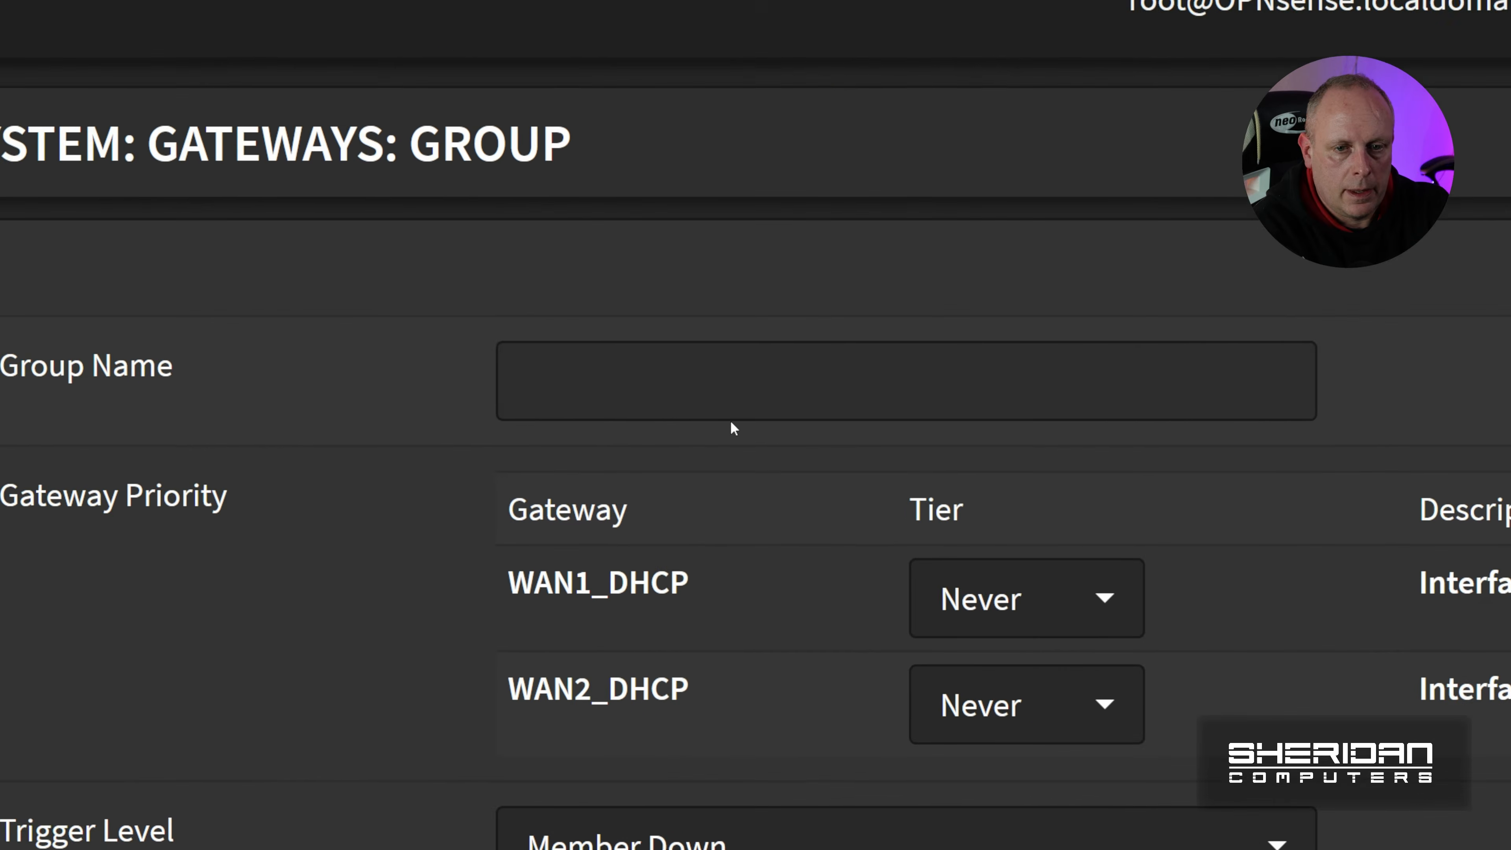
click(676, 287)
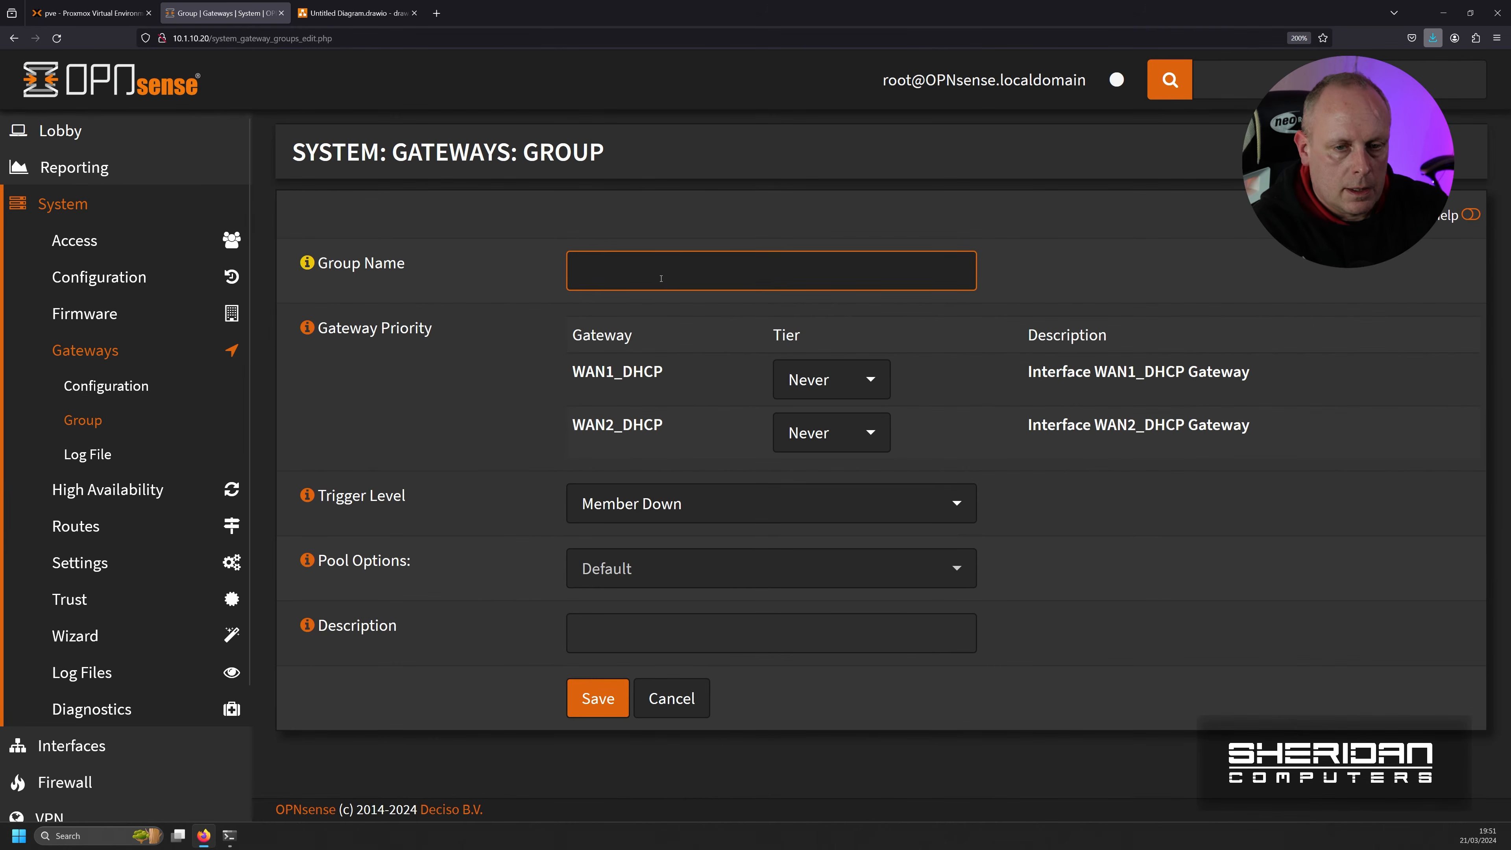
text(L)
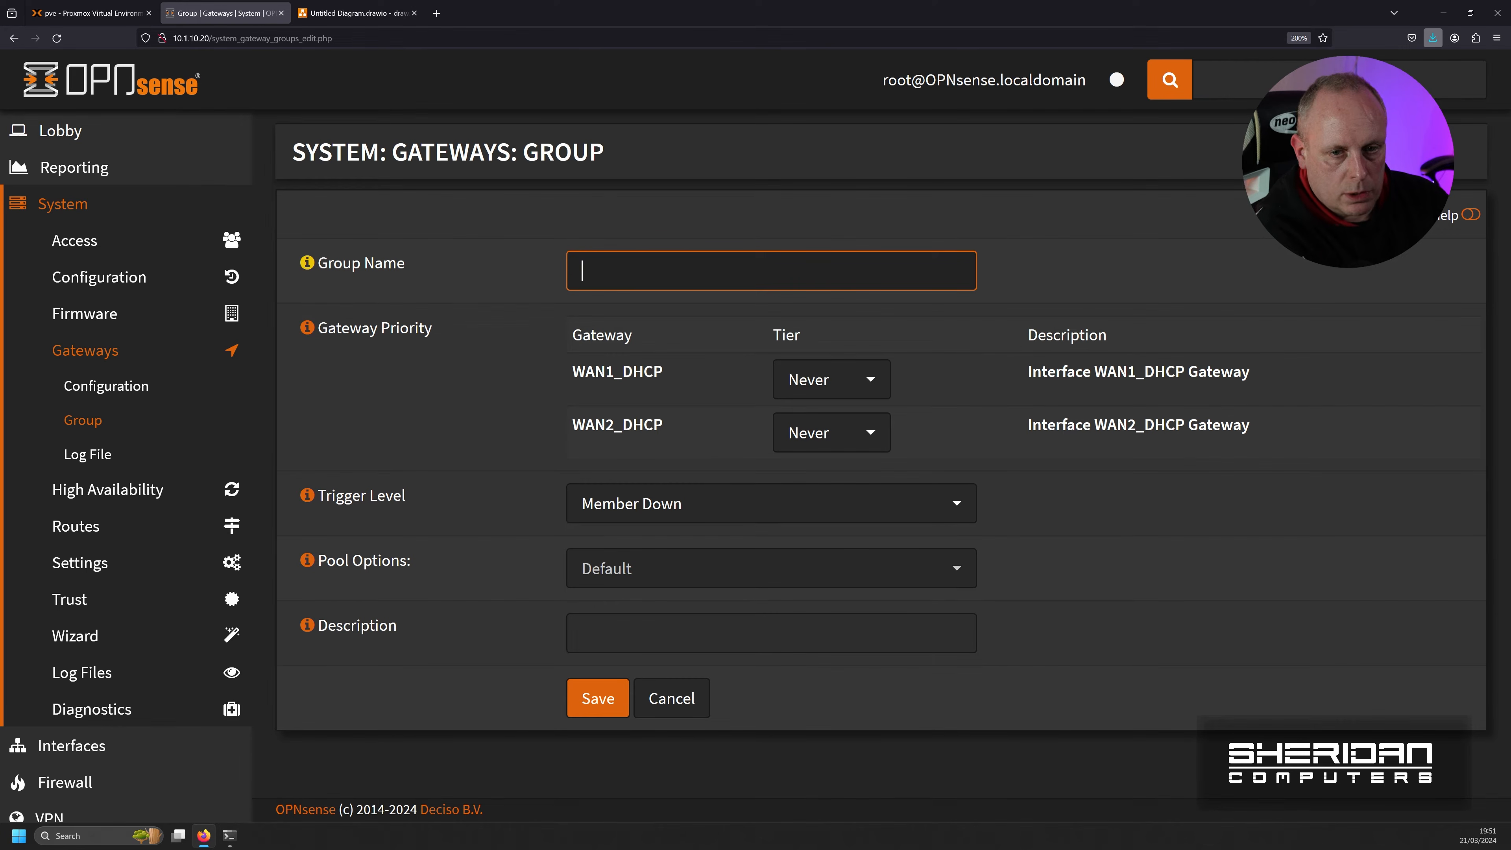
text(oadBalancing)
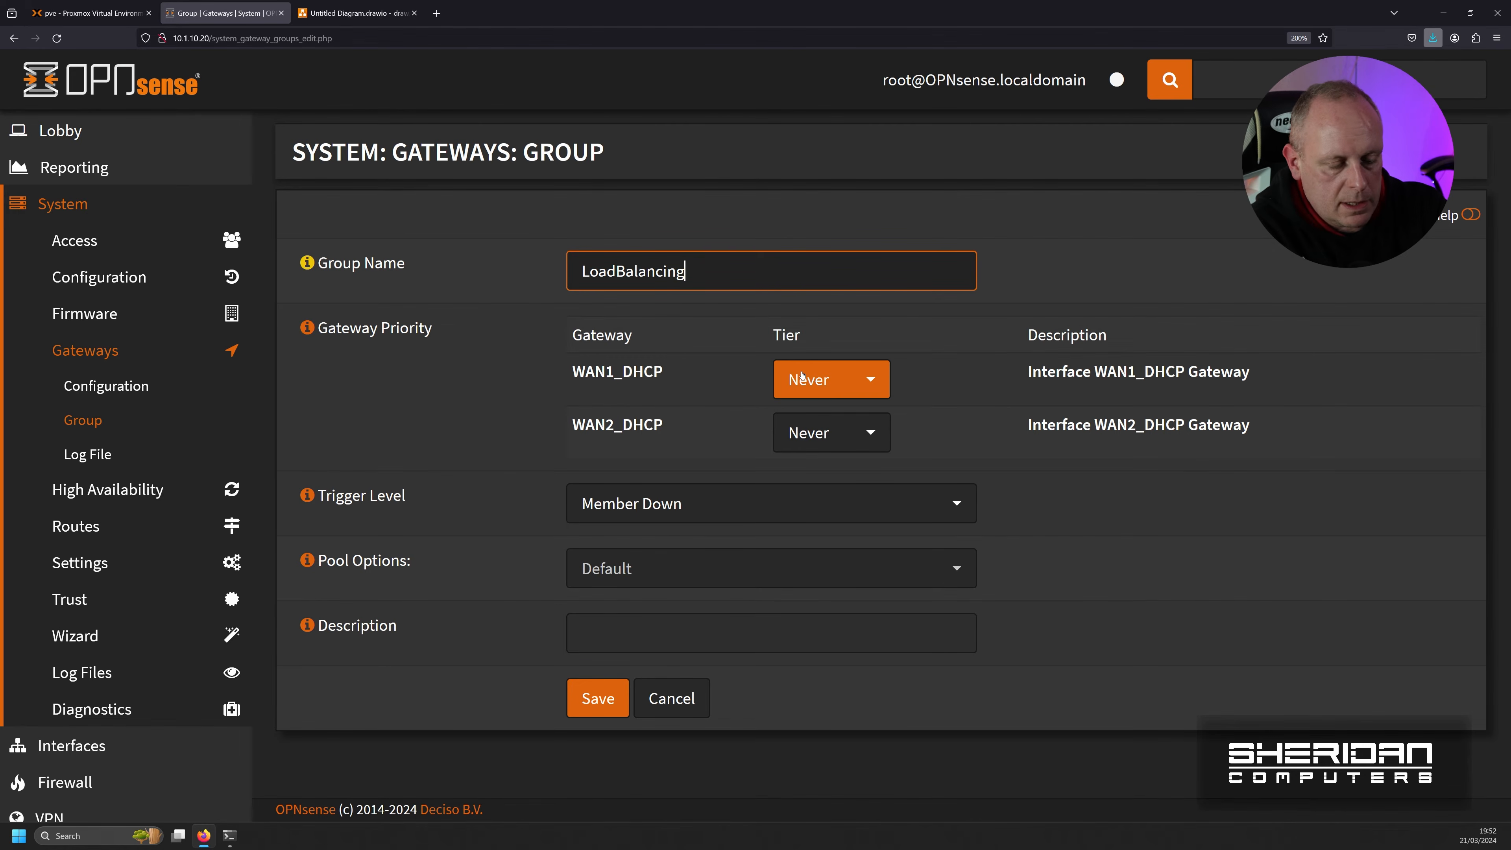
Step: Assign both WAN1_DHCP and WAN2_DHCP to Tier 1 in the LoadBalancing gateway group
click(872, 394)
click(872, 394)
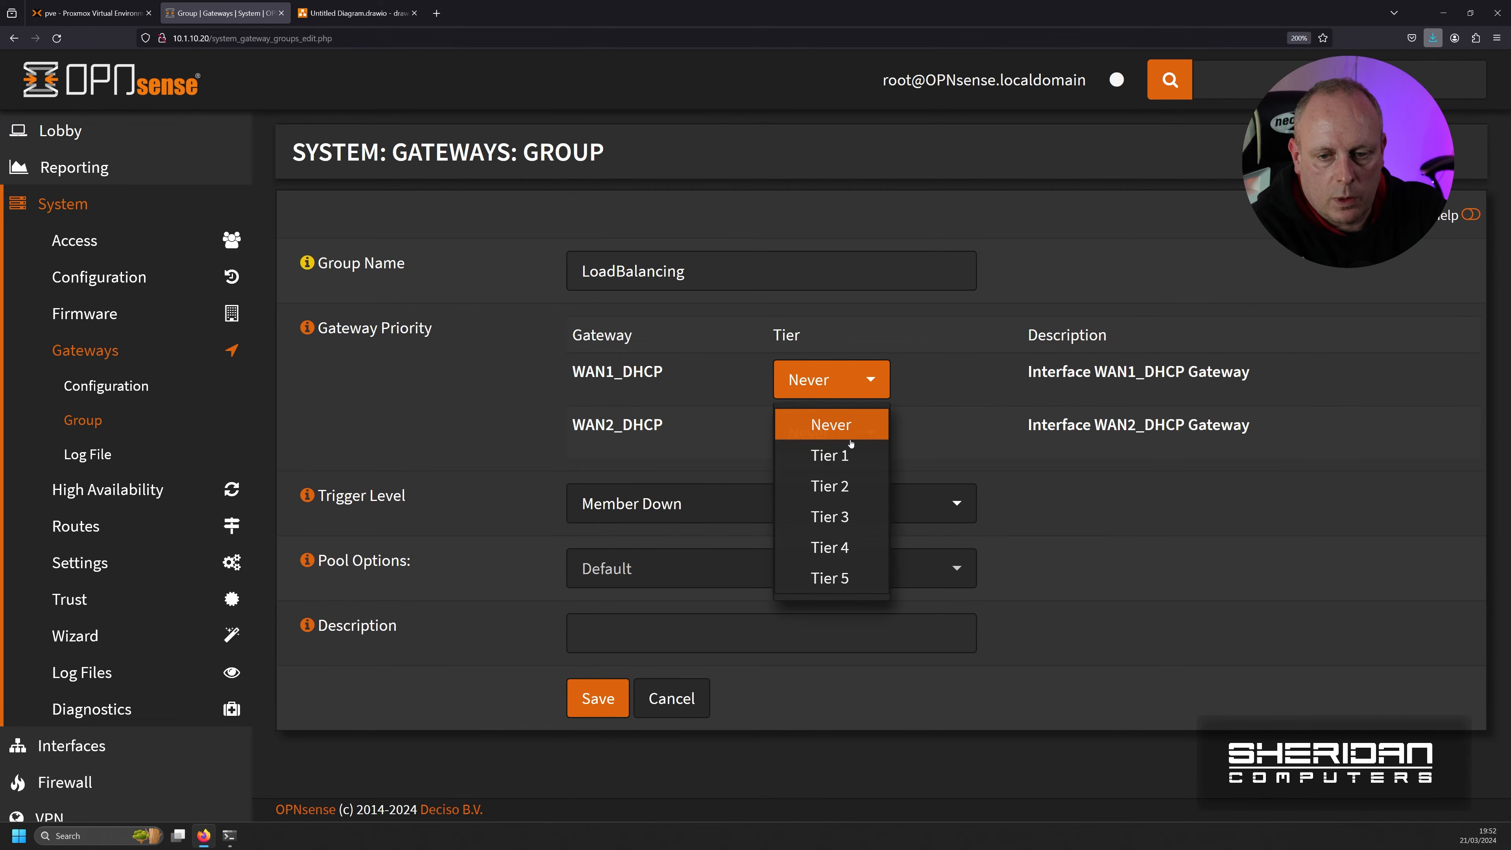
click(851, 457)
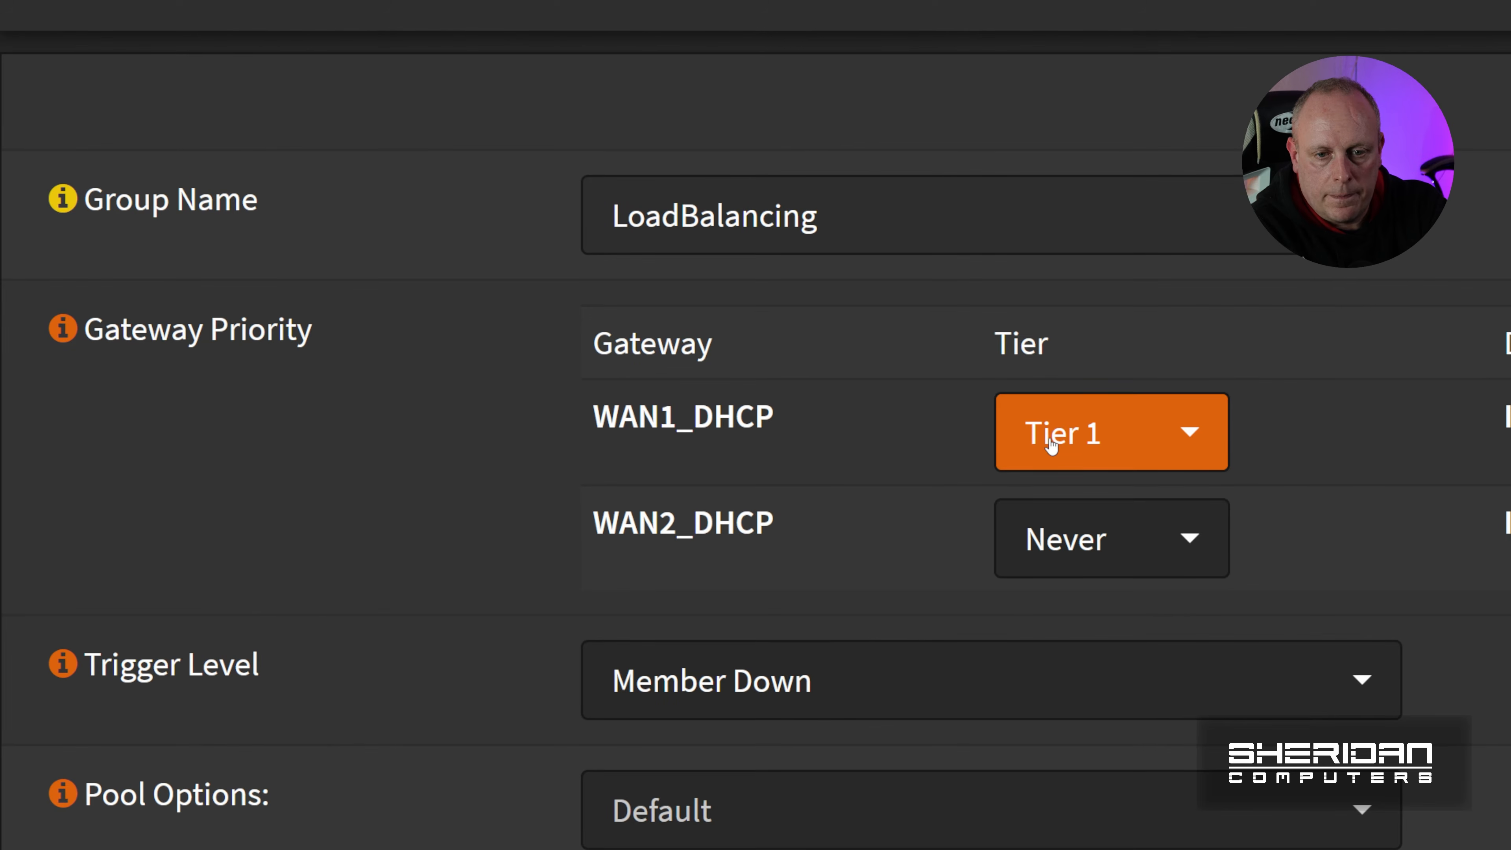
click(1200, 548)
click(1119, 694)
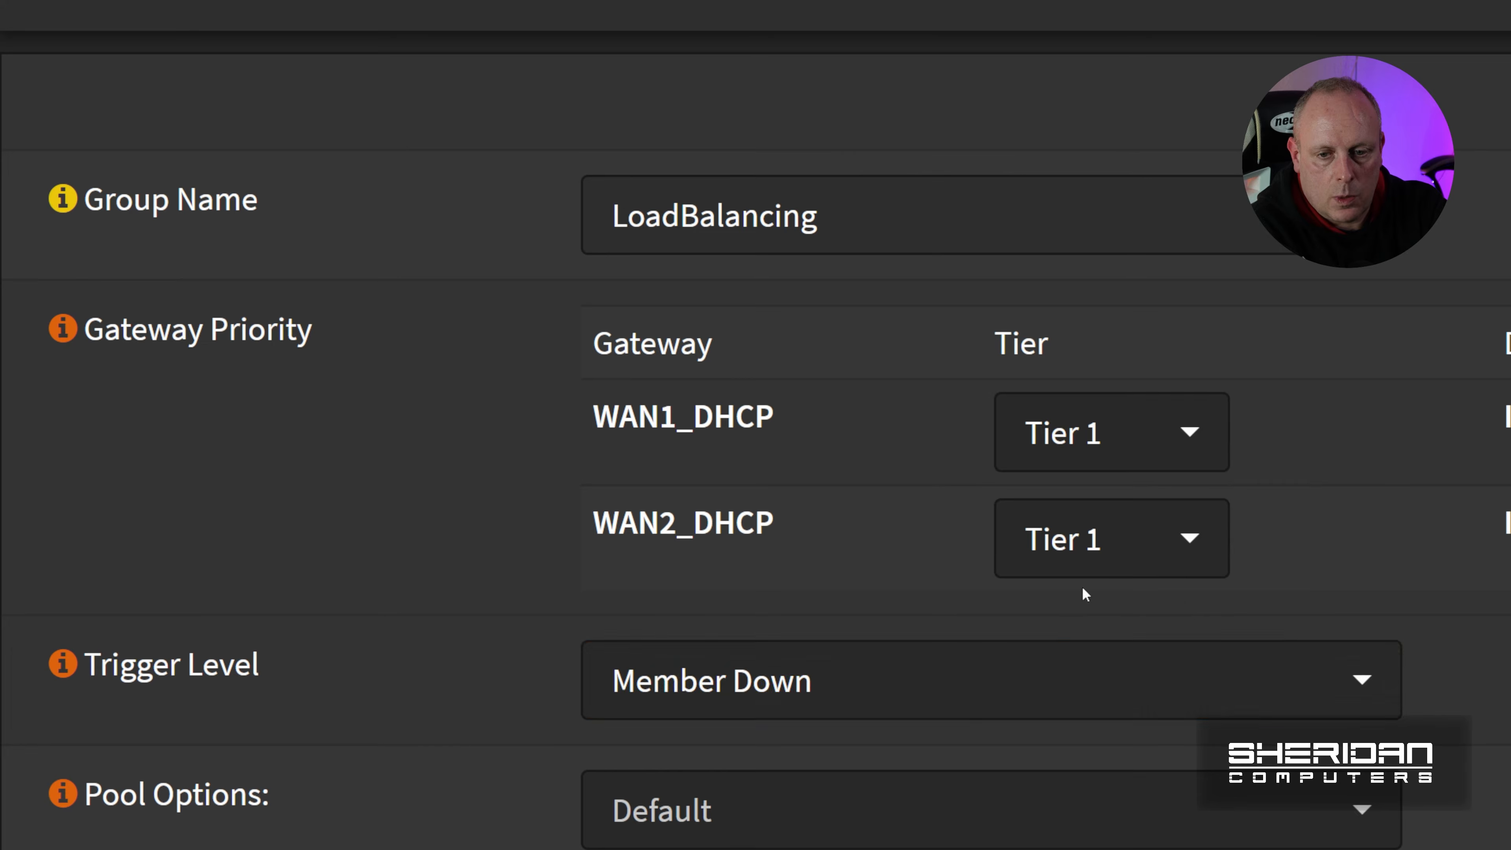
Step: Set the group's trigger level to Packet Loss or High Latency and its pool options to Round Robin with Sticky Address
click(1309, 670)
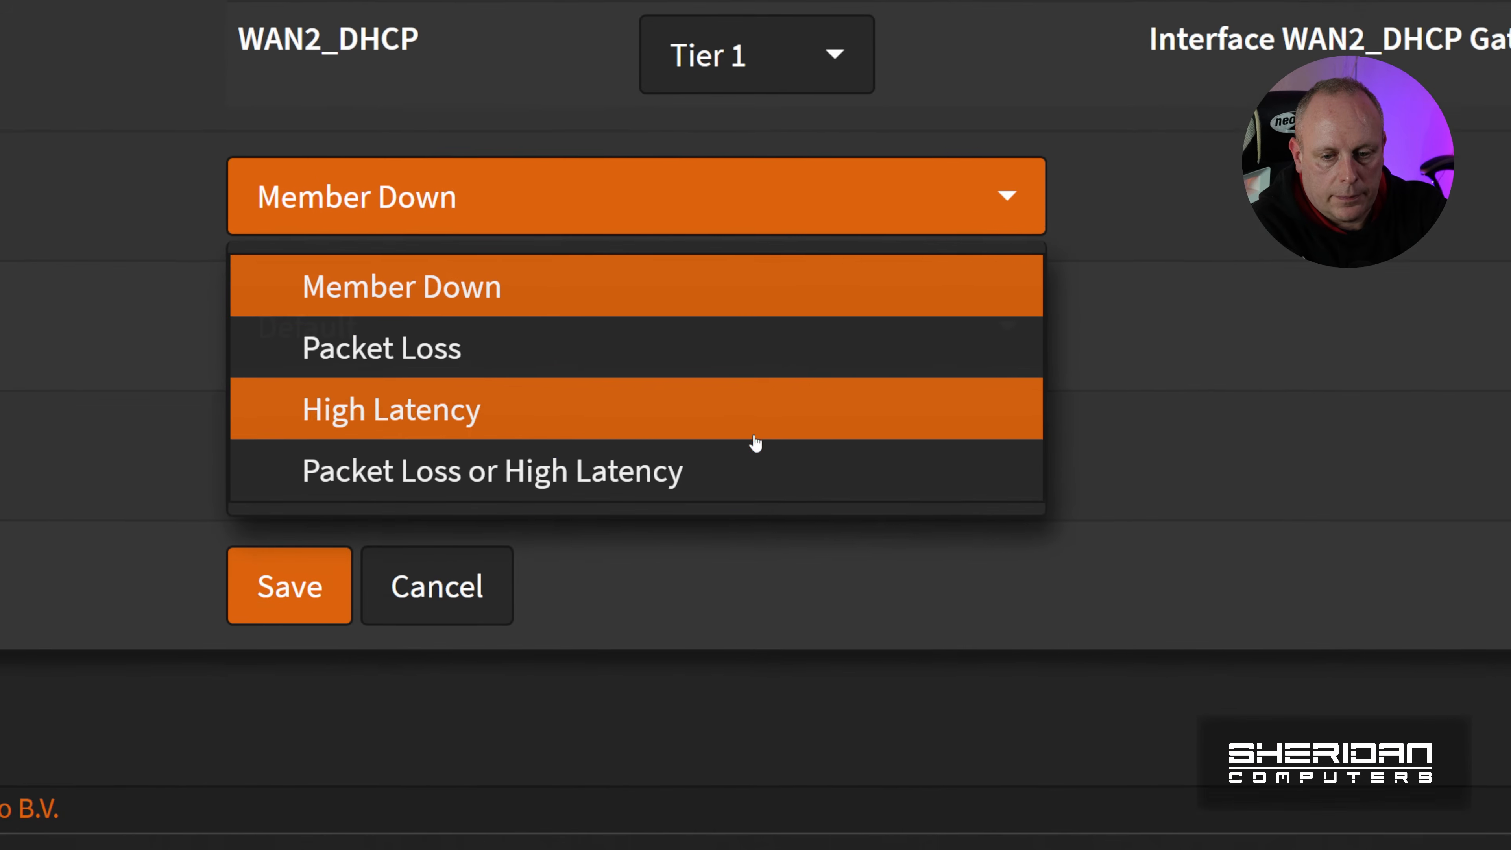
click(757, 438)
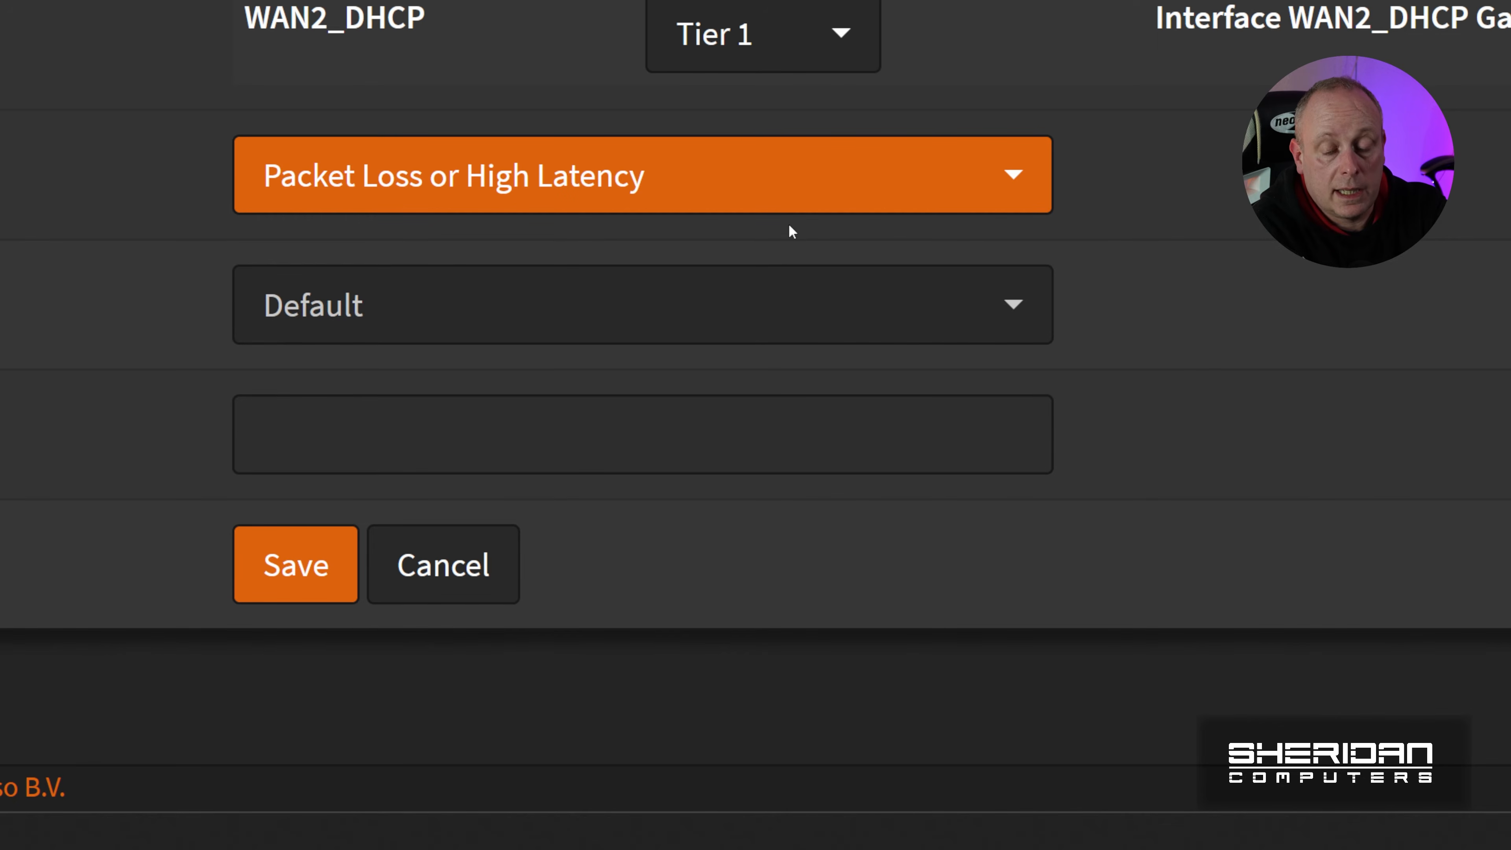
click(936, 322)
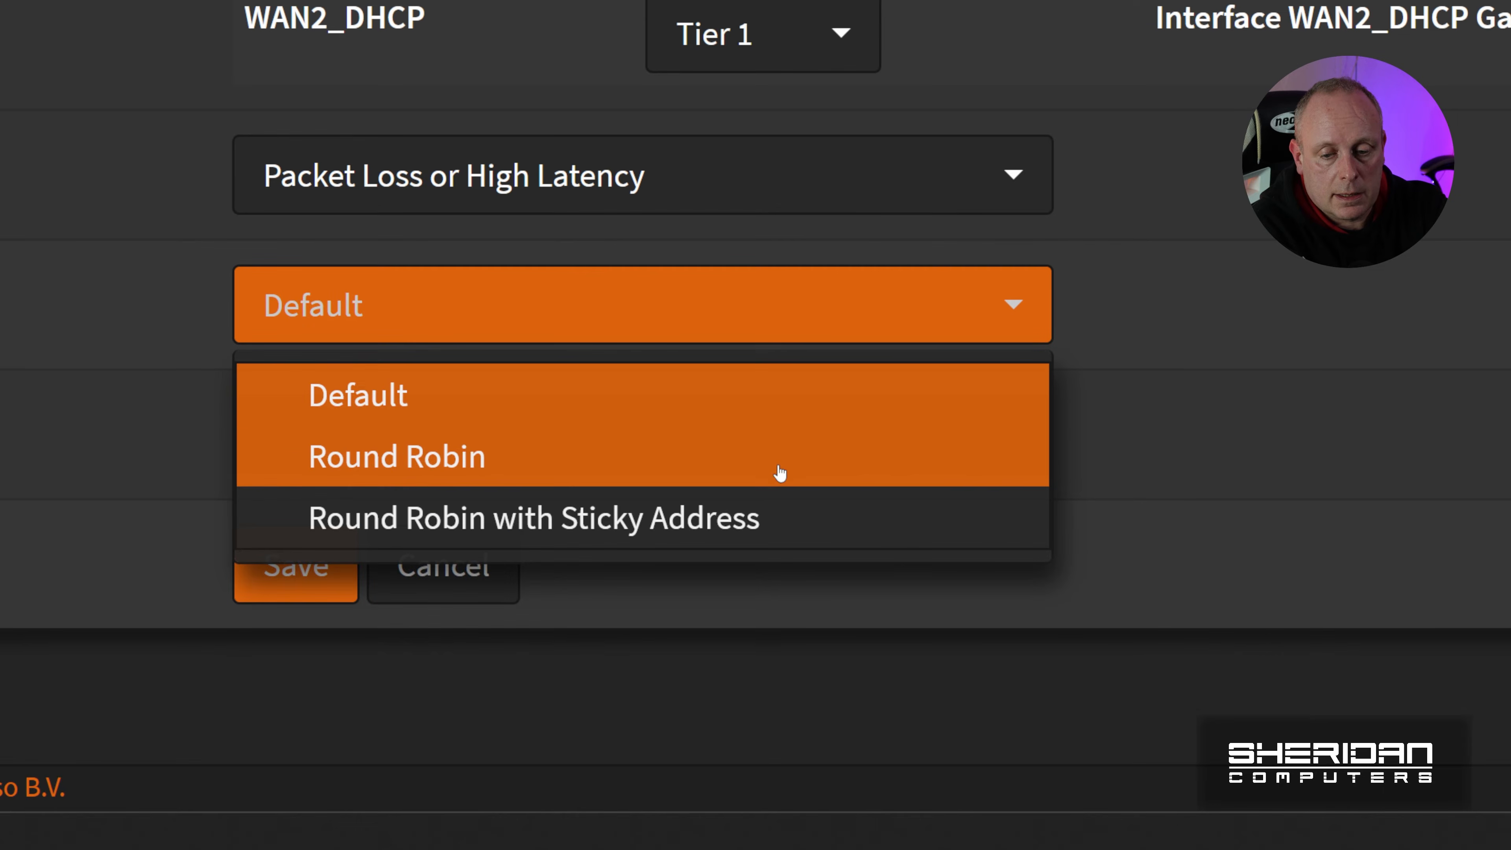
click(784, 515)
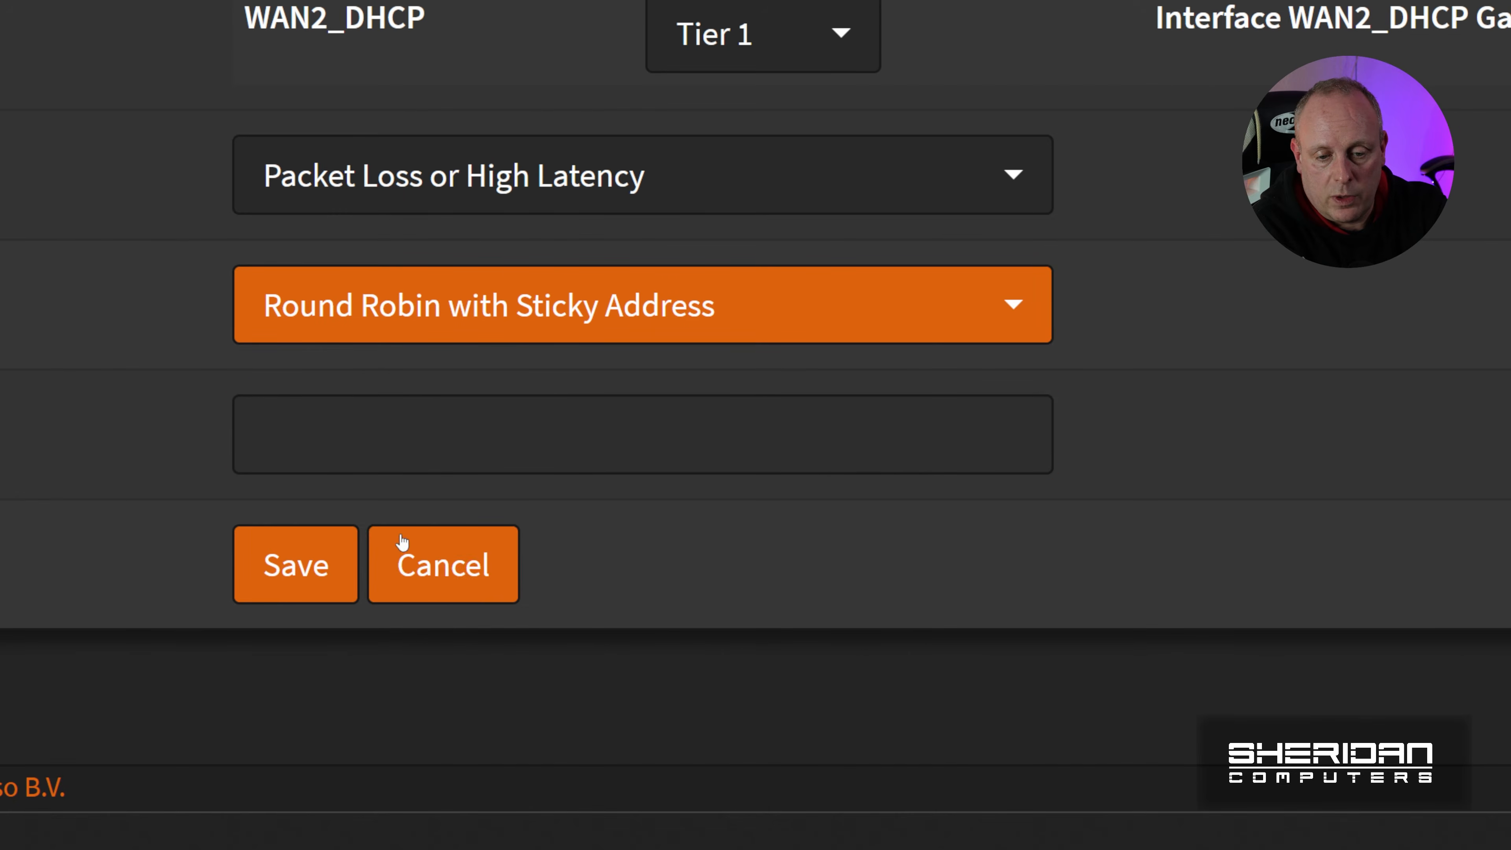
Step: Save the LoadBalancing gateway group, apply the changes and reload the page to refresh the gateway status
click(311, 554)
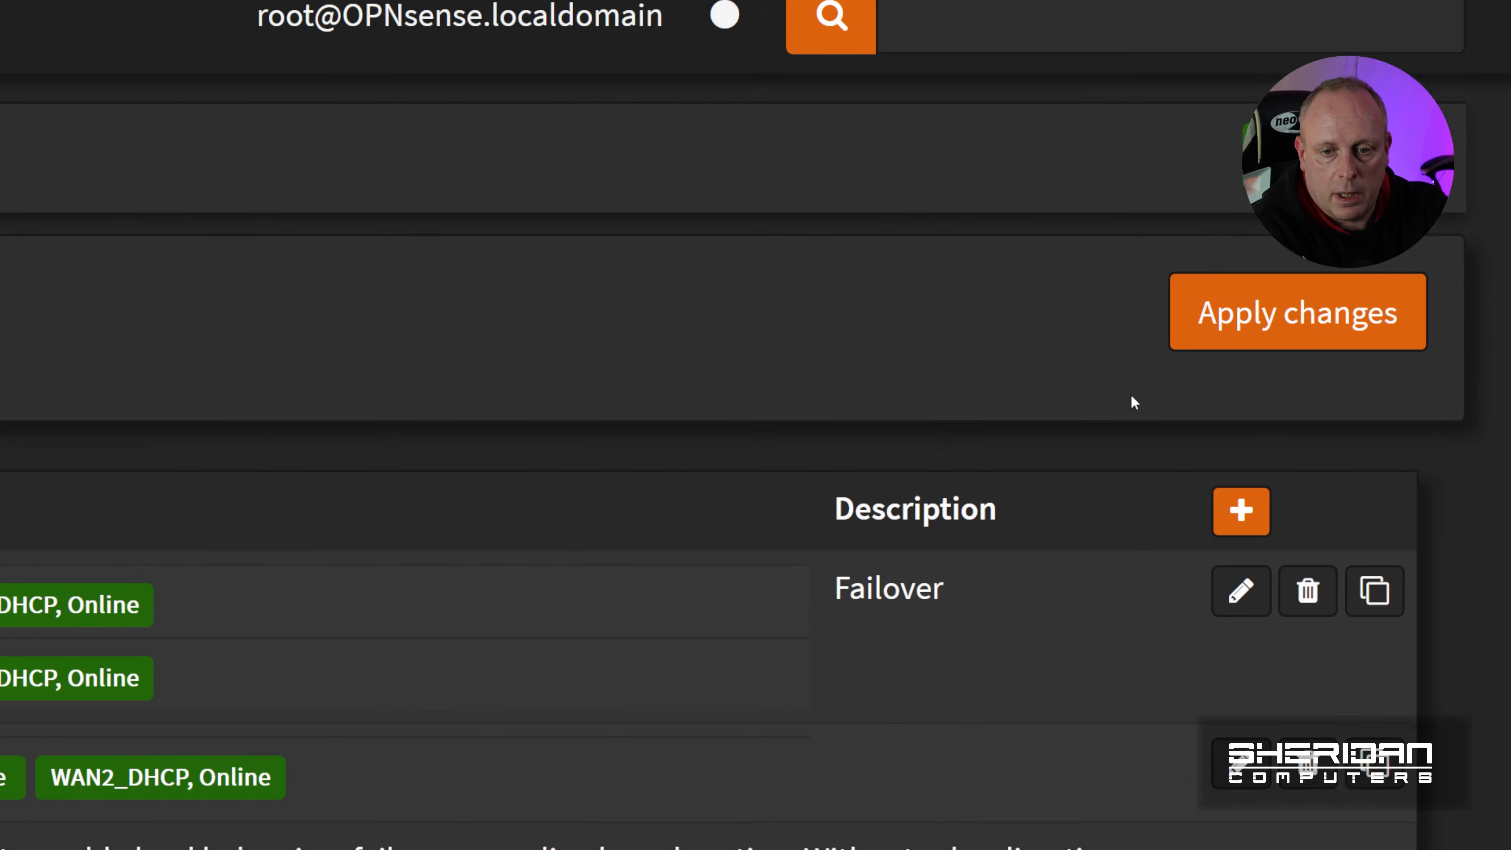
click(1241, 334)
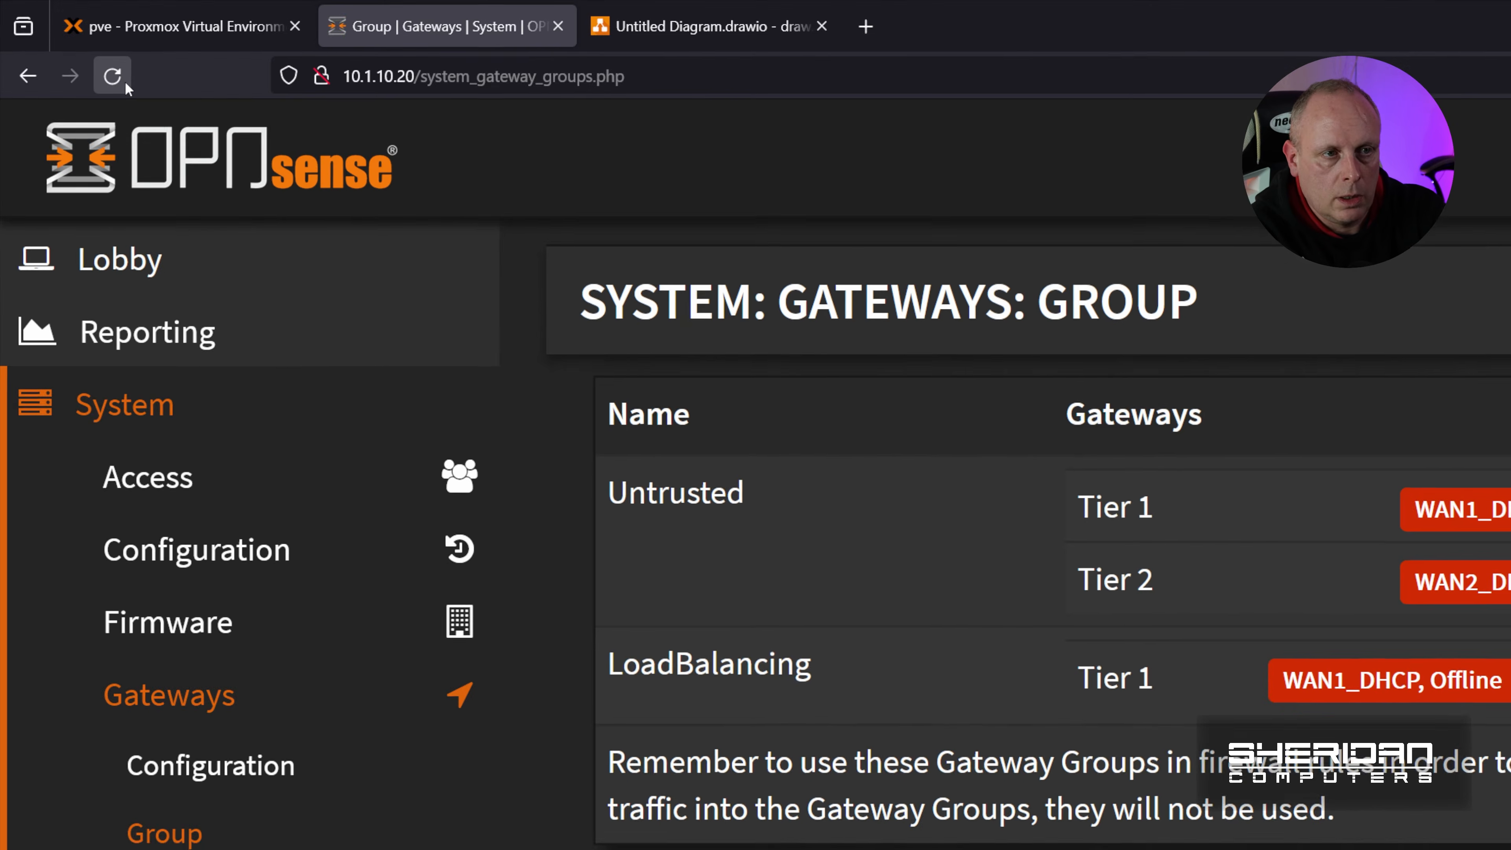
click(57, 38)
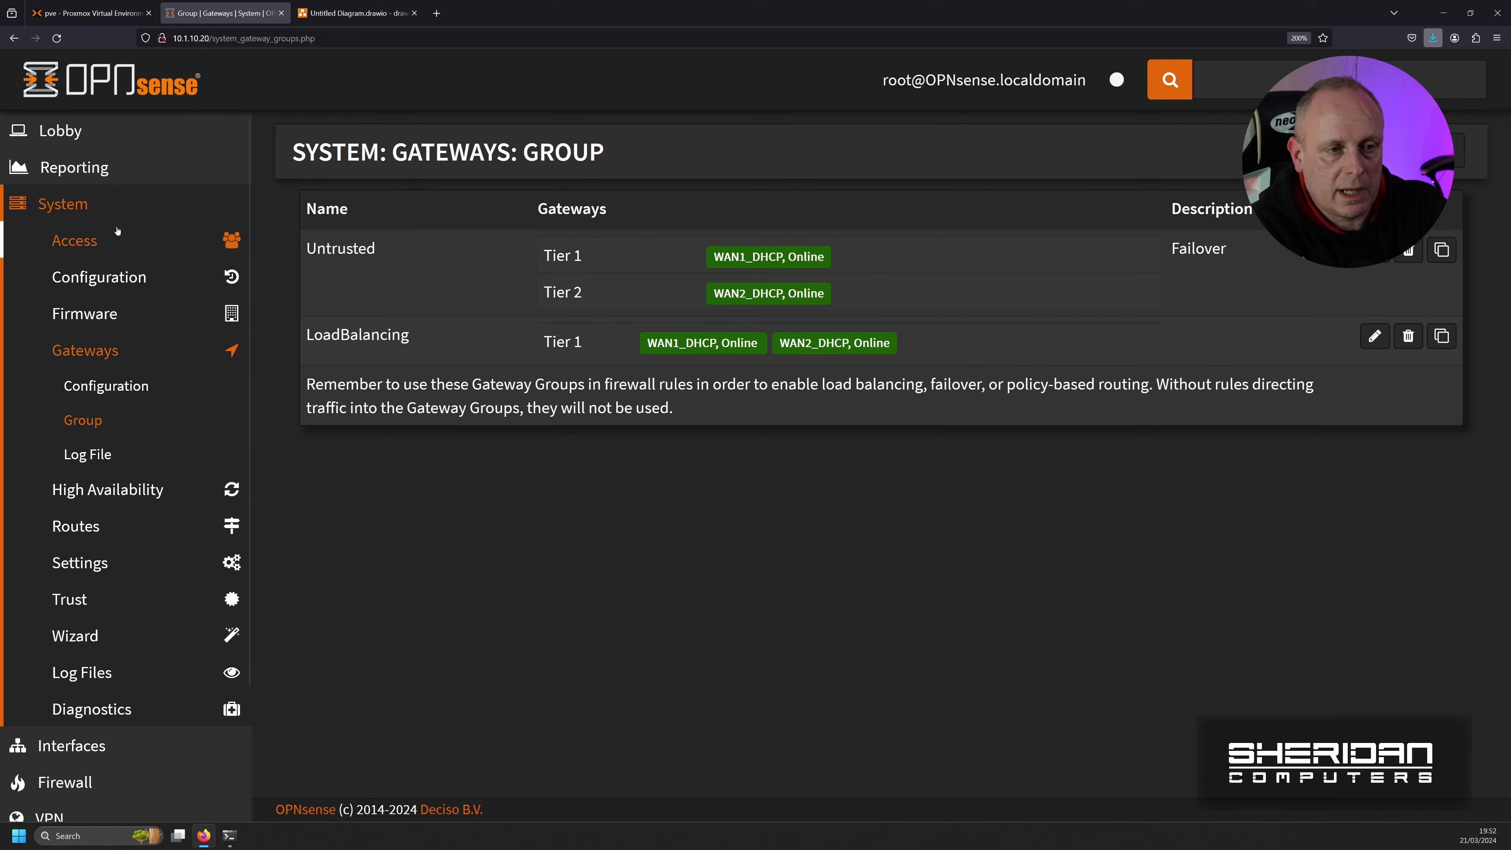
Step: Set the gateway of the IPv4 "Default allow LAN to any rule" firewall rule to LoadBalancing, and save and apply the change
click(87, 205)
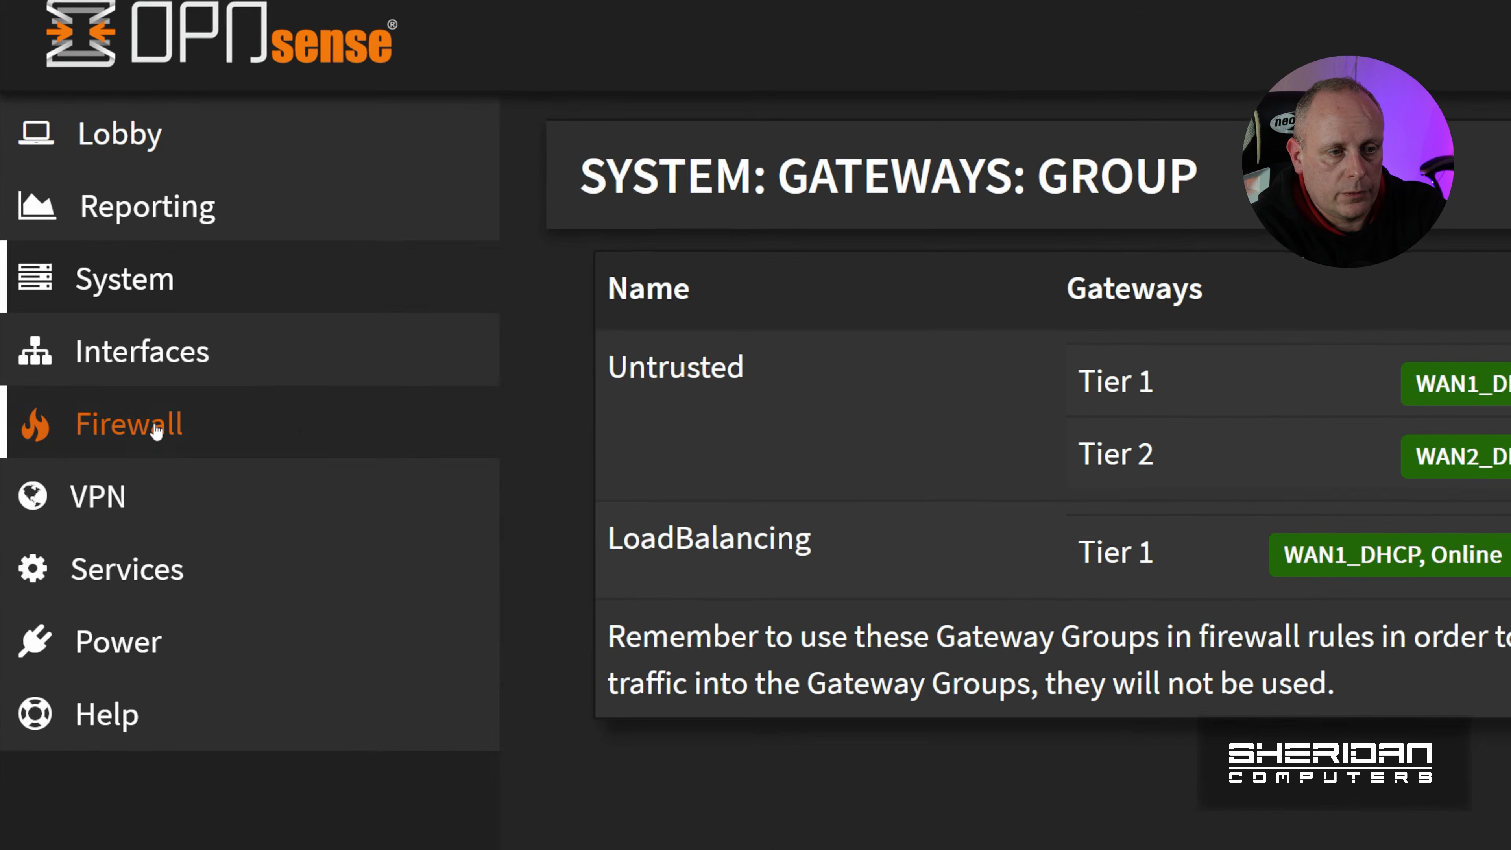
click(156, 431)
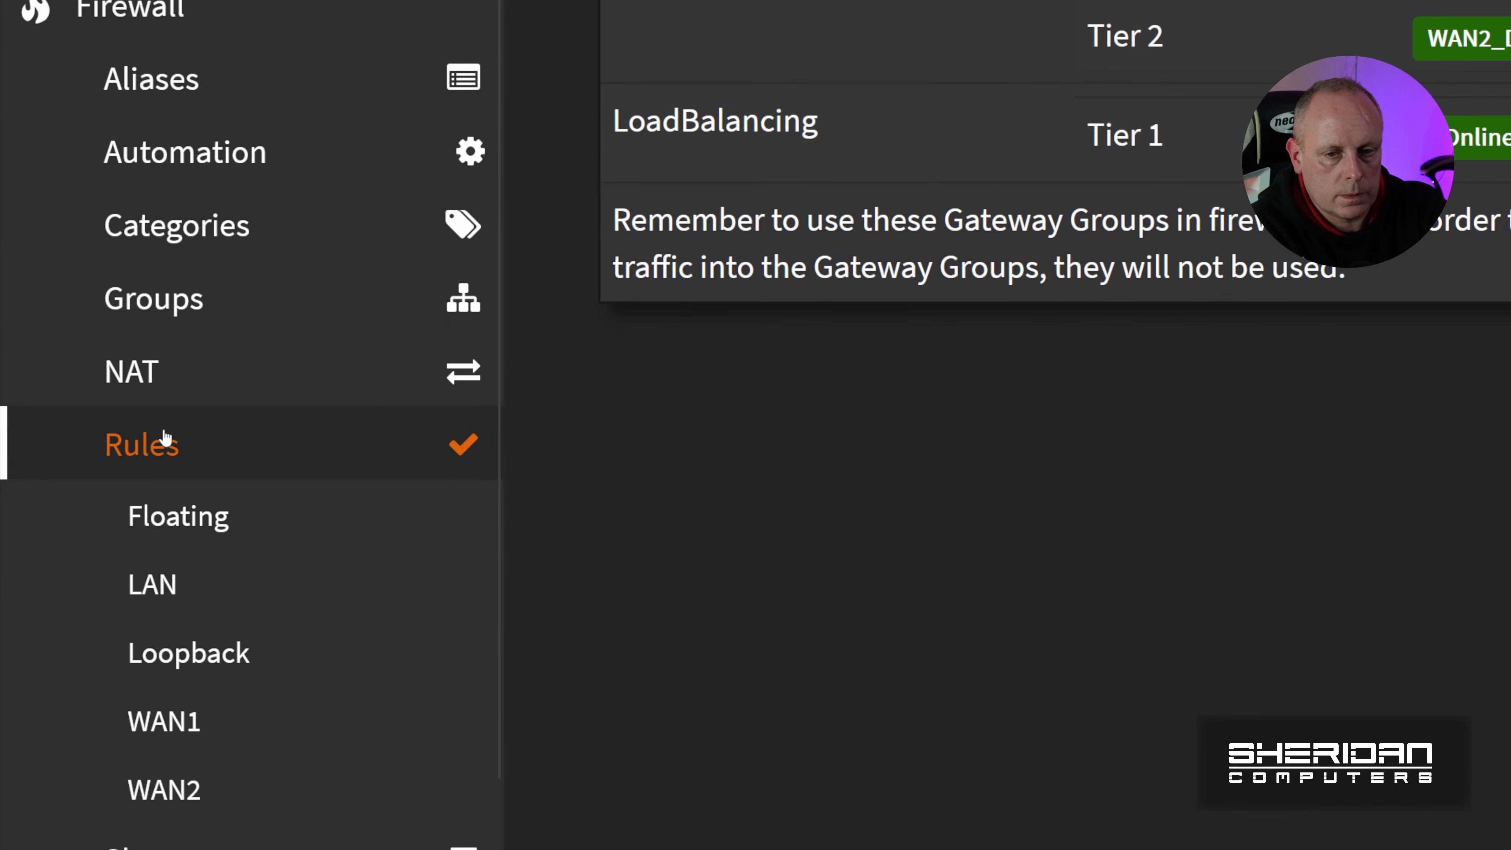
click(218, 609)
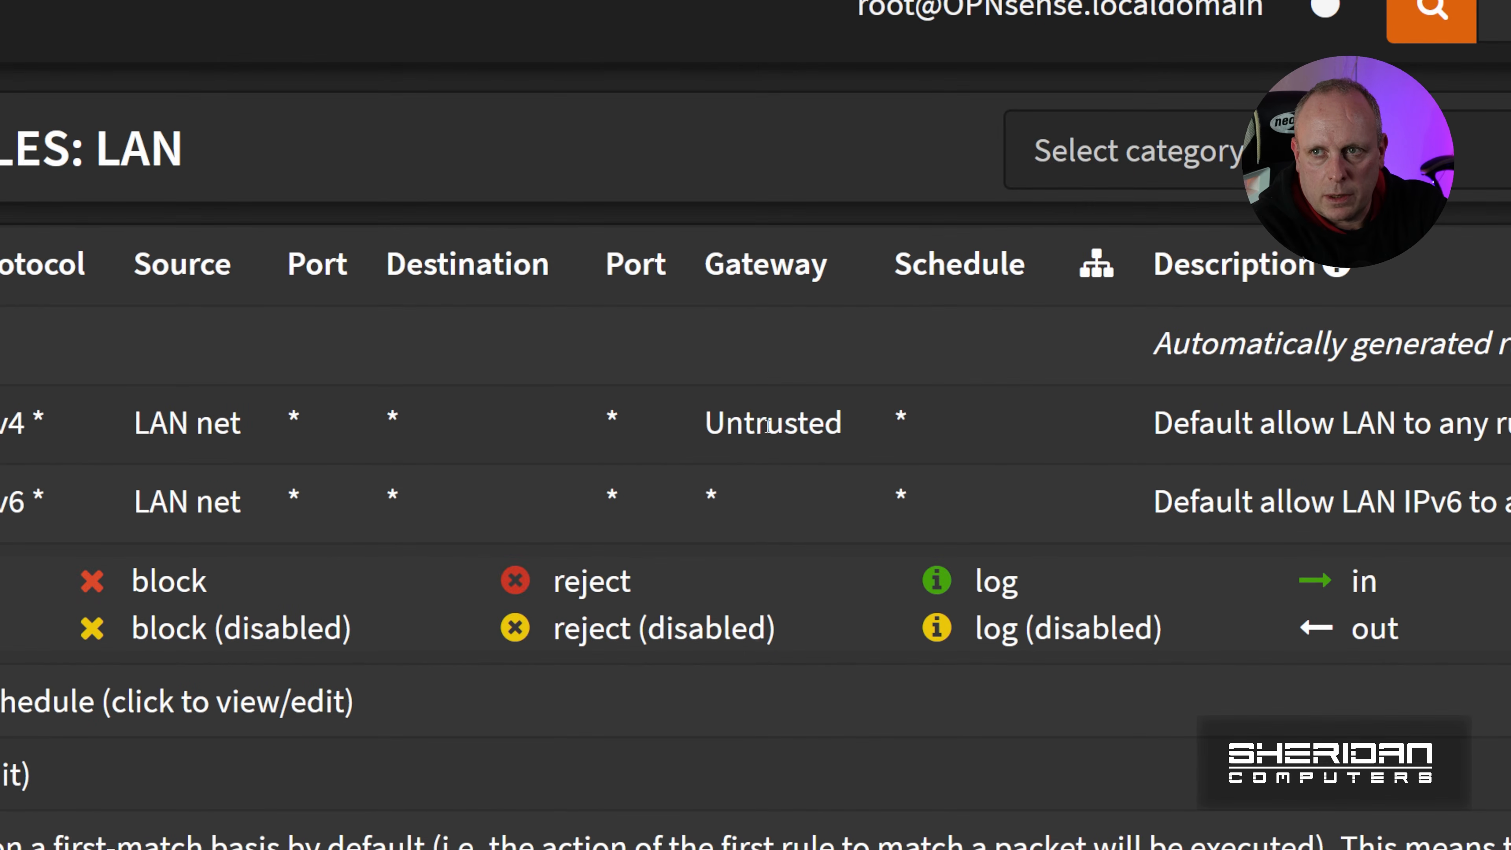
click(1211, 430)
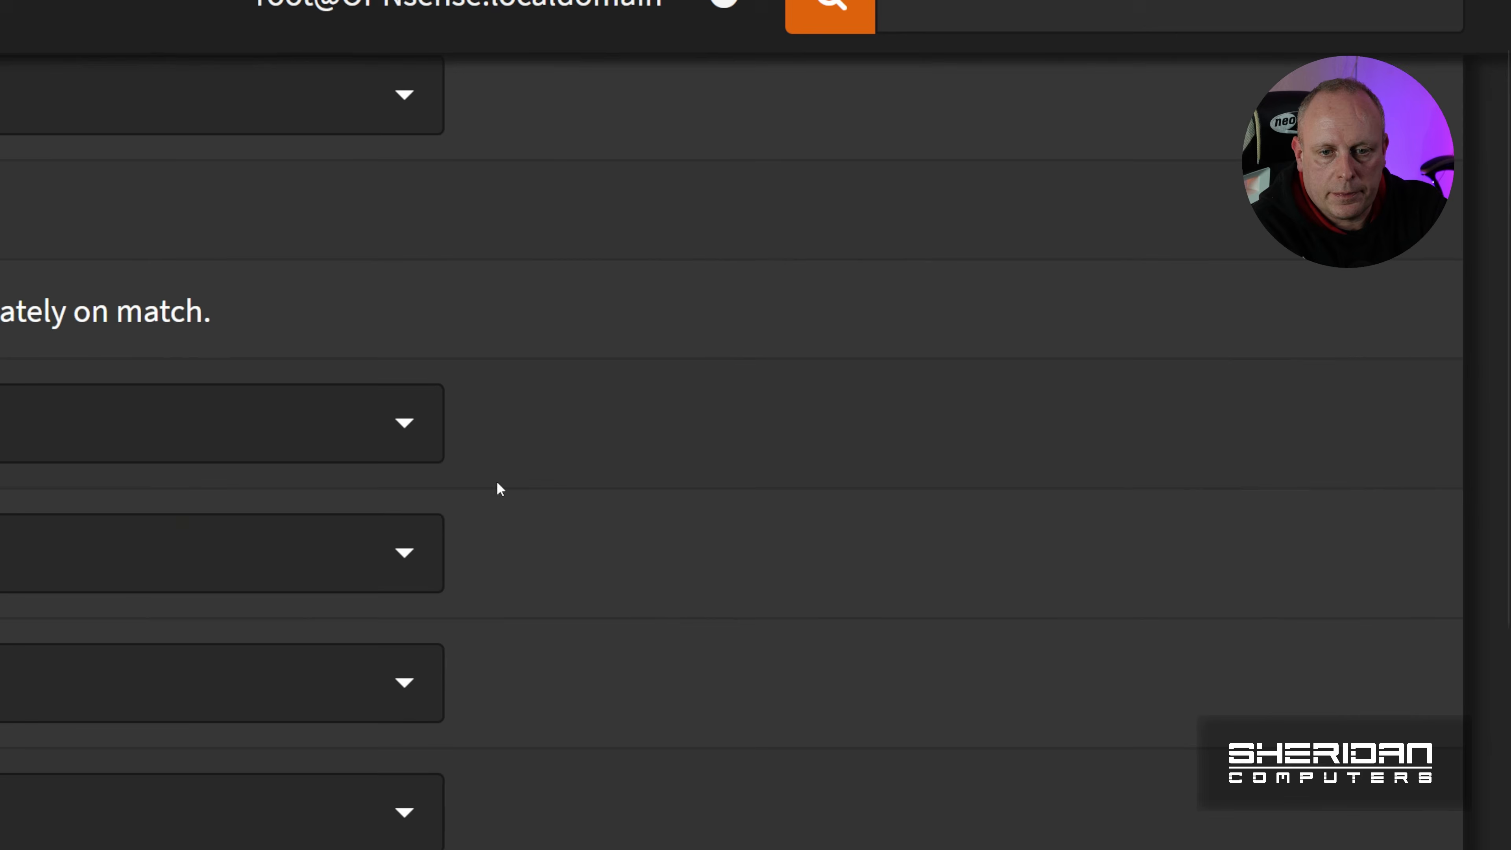
scroll(759, 376, down, 10)
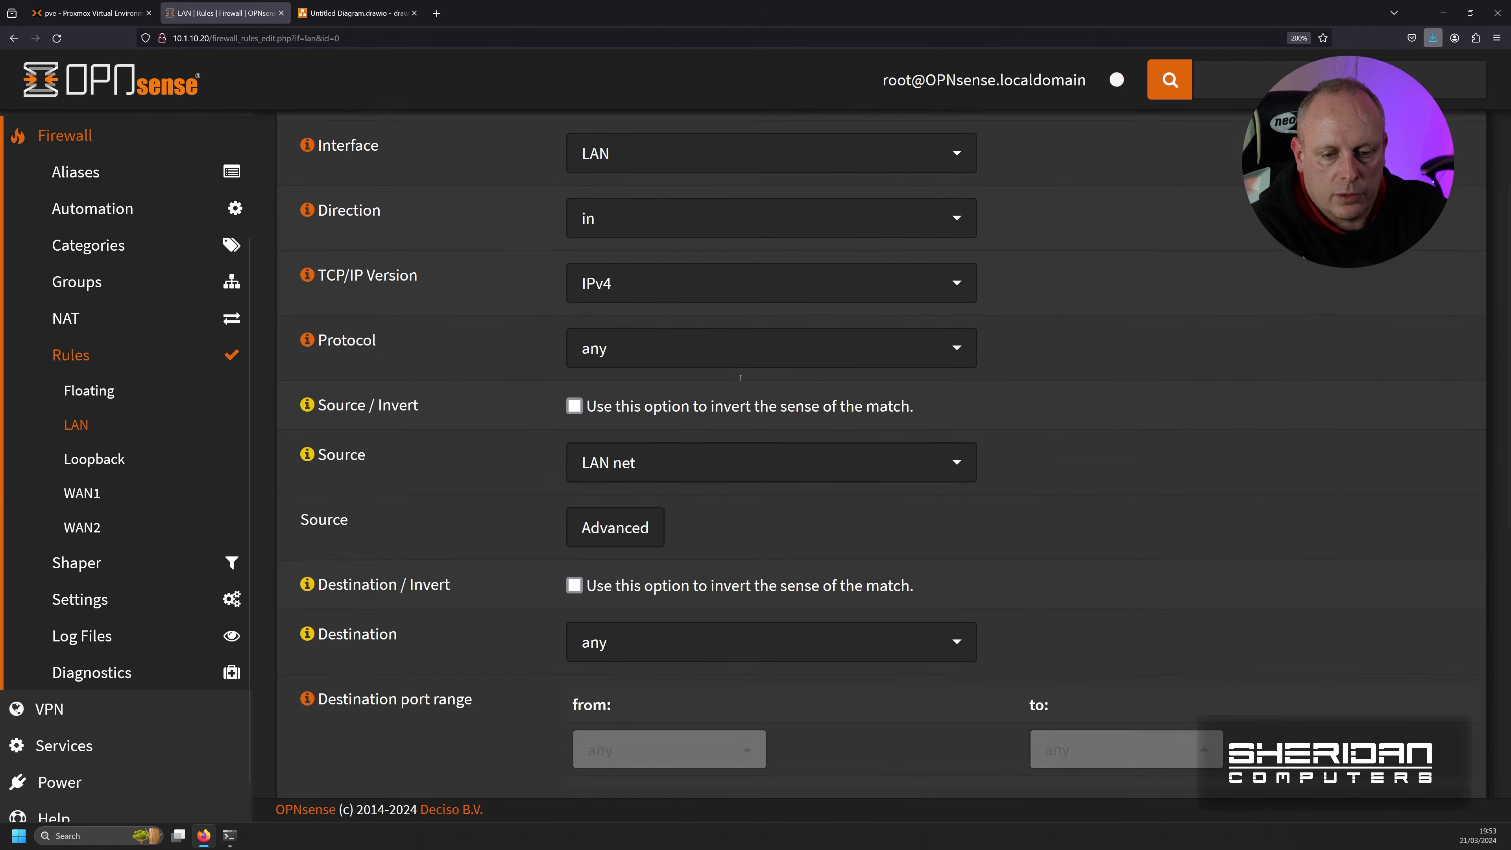
scroll(729, 385, down, 1)
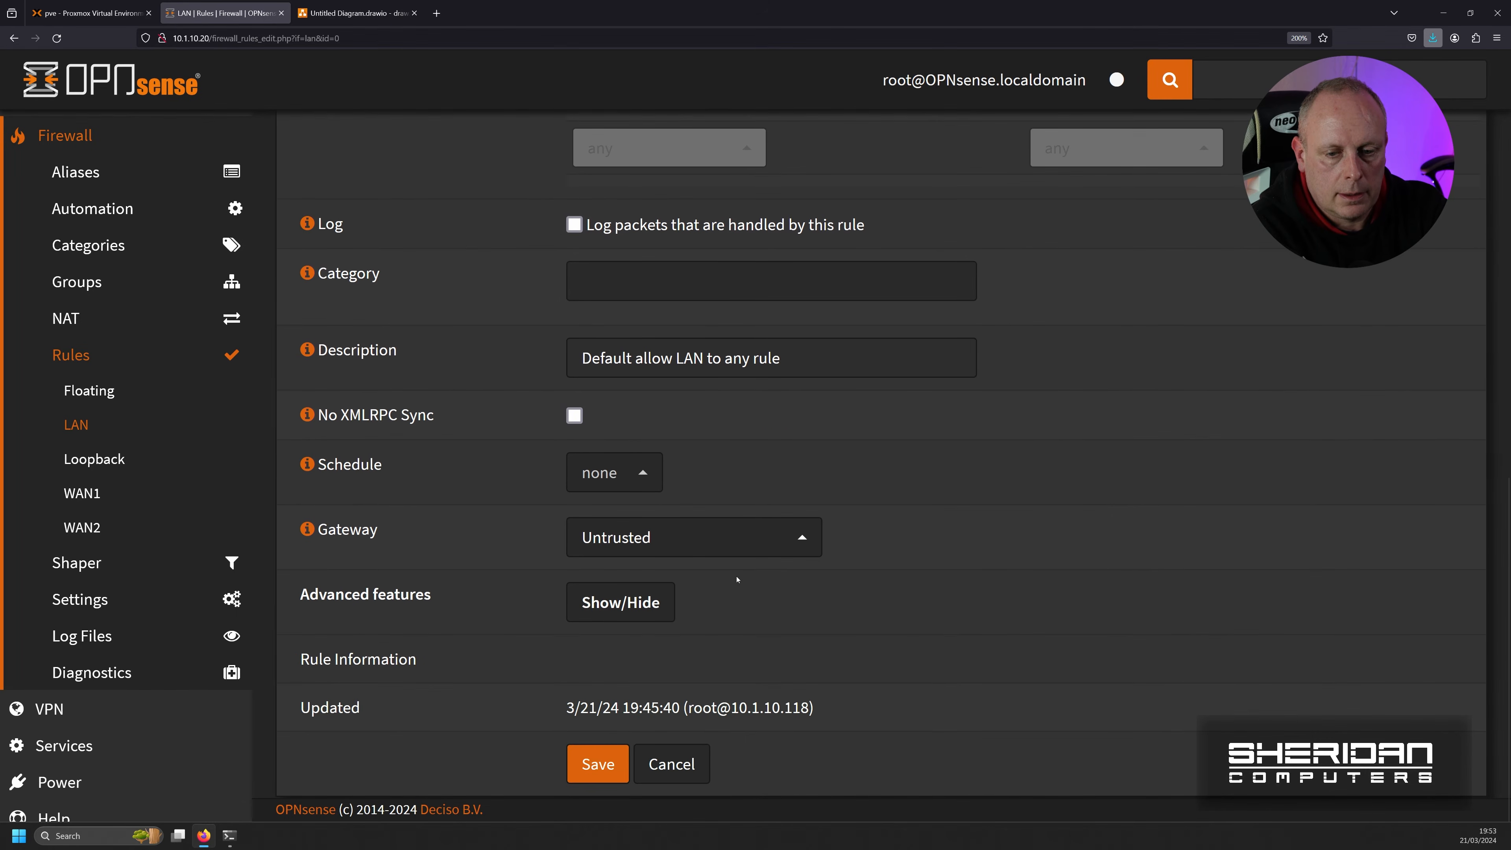
click(730, 528)
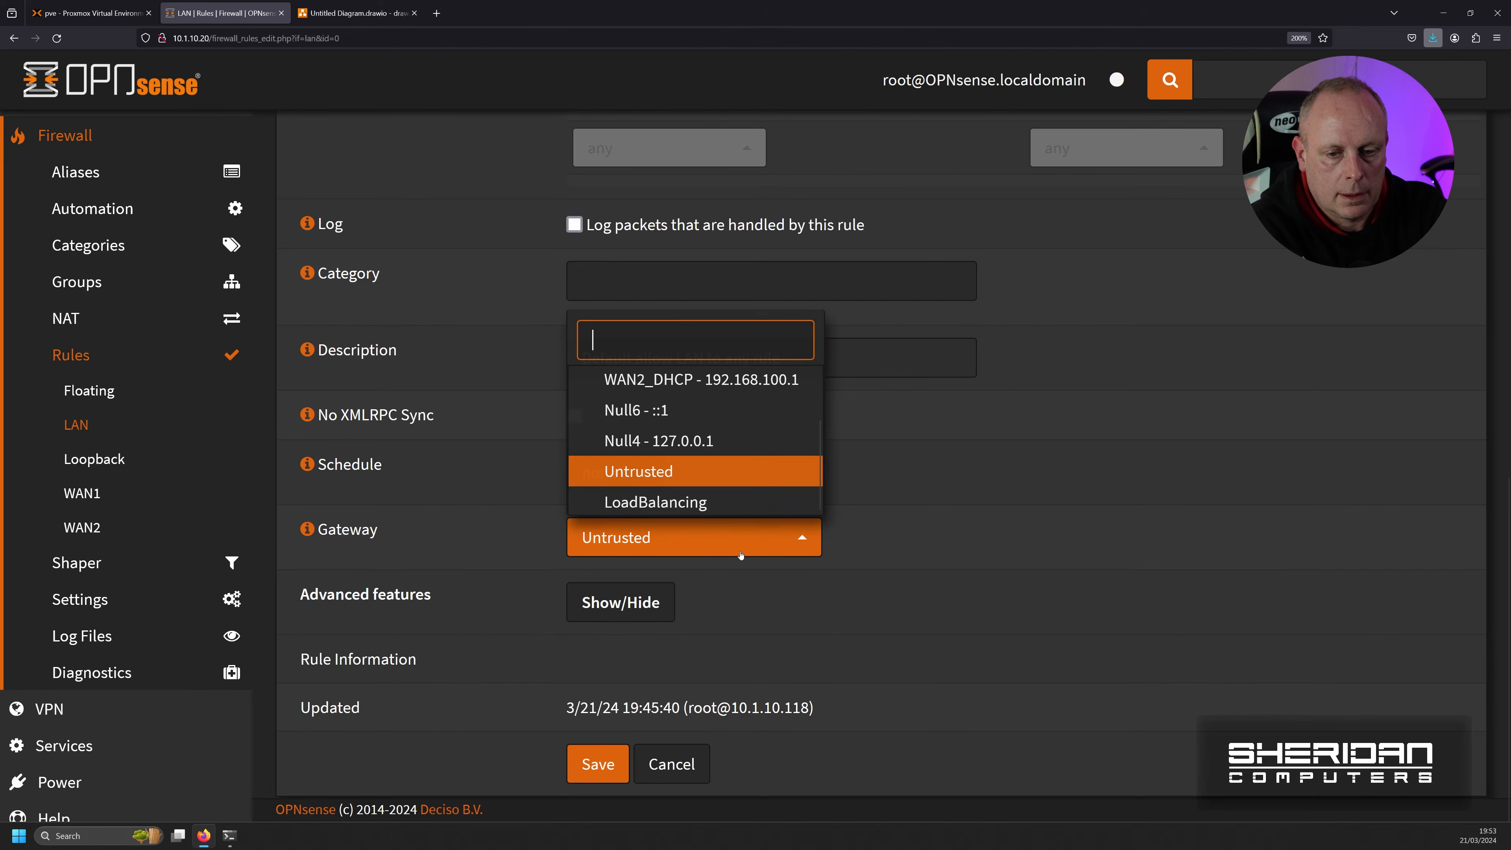
click(731, 511)
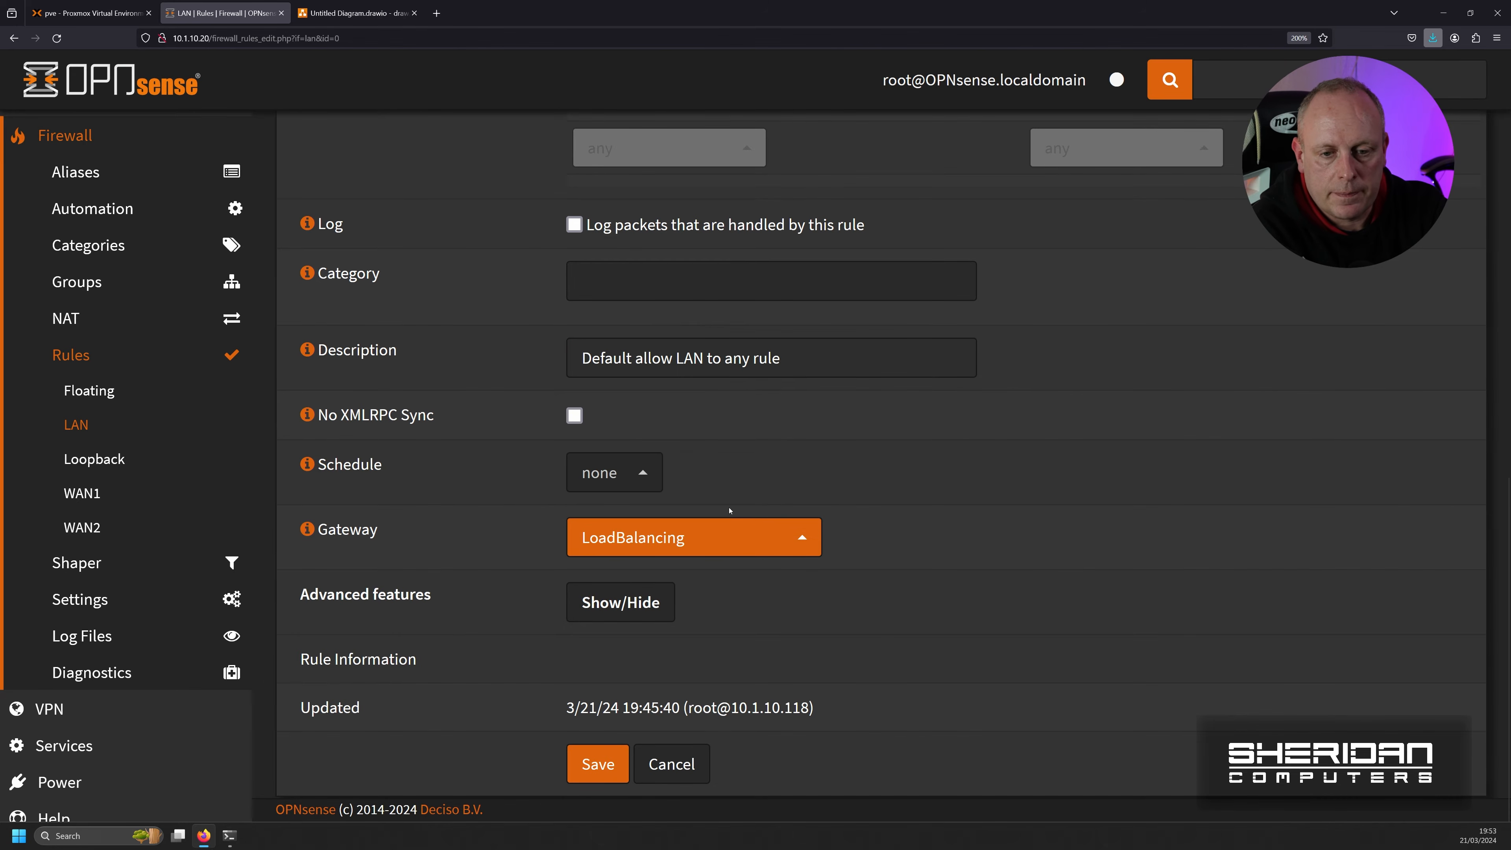
click(608, 751)
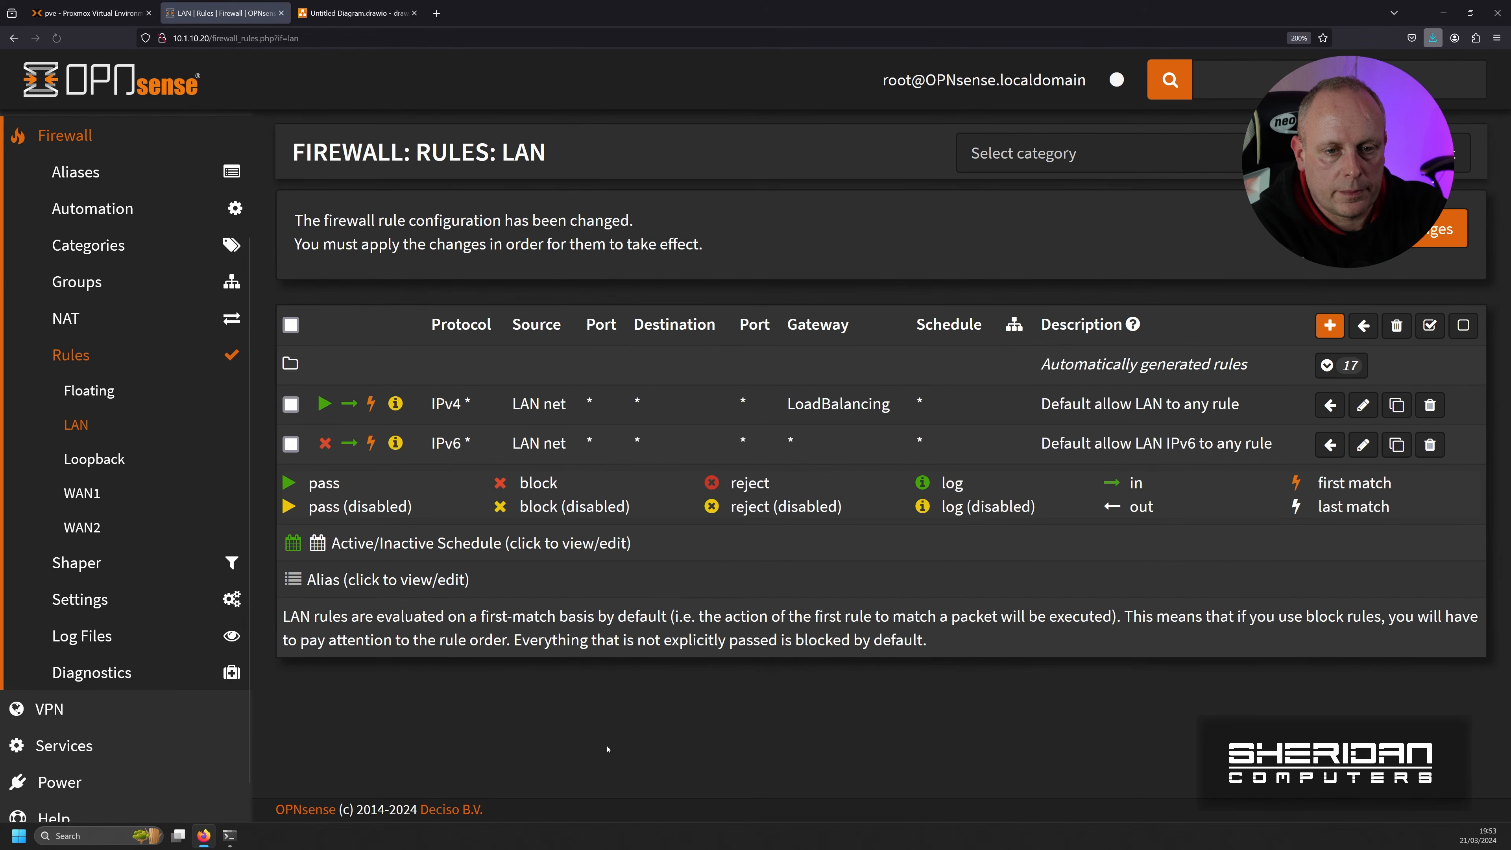
click(1446, 229)
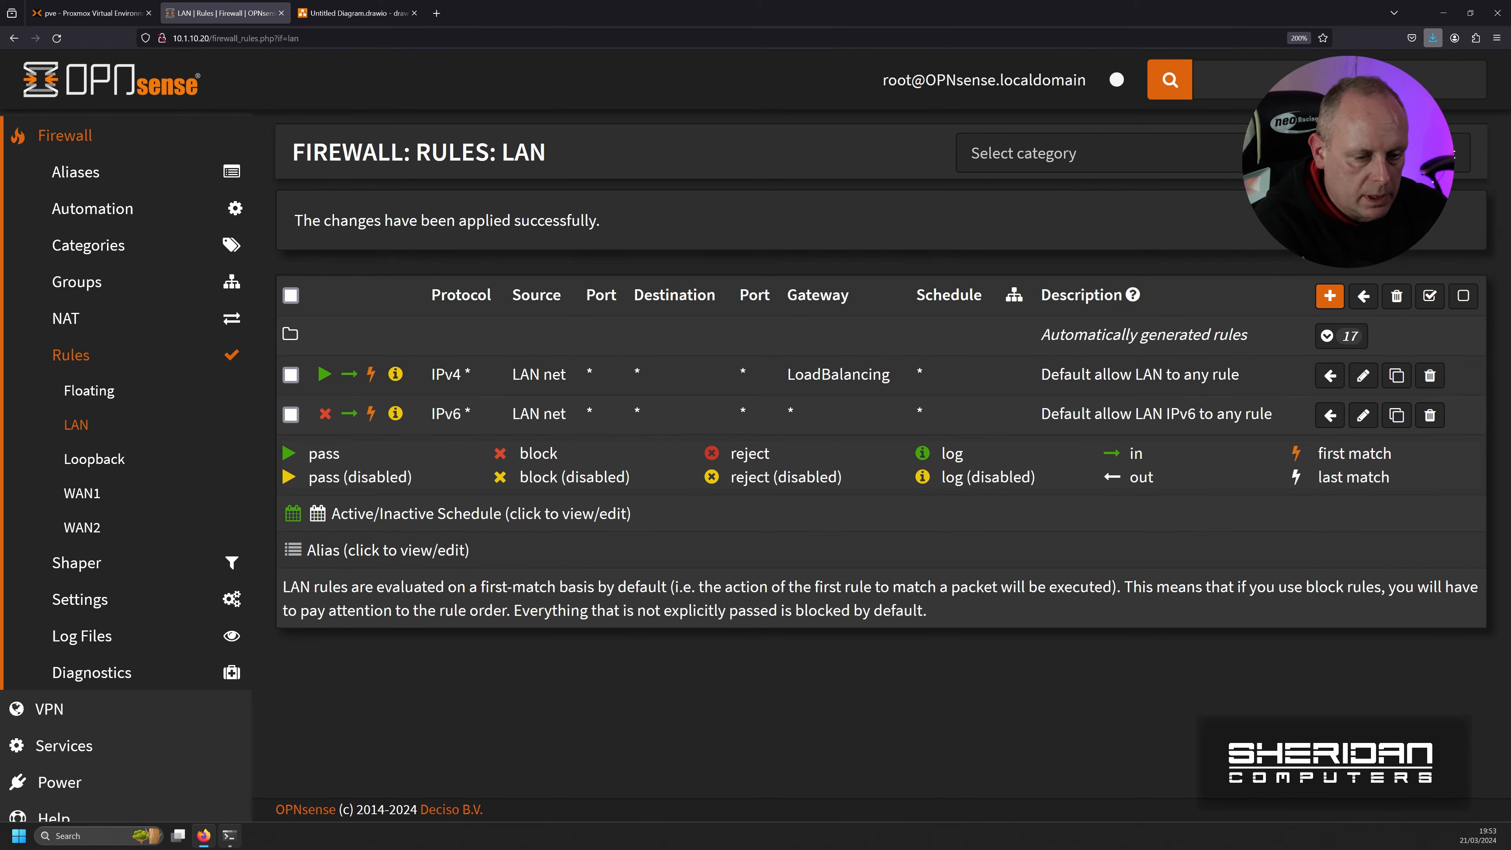
Step: Run iperf3 -P 2 -c example.com in the host1 terminal session and check the server output in the example.com session
click(229, 836)
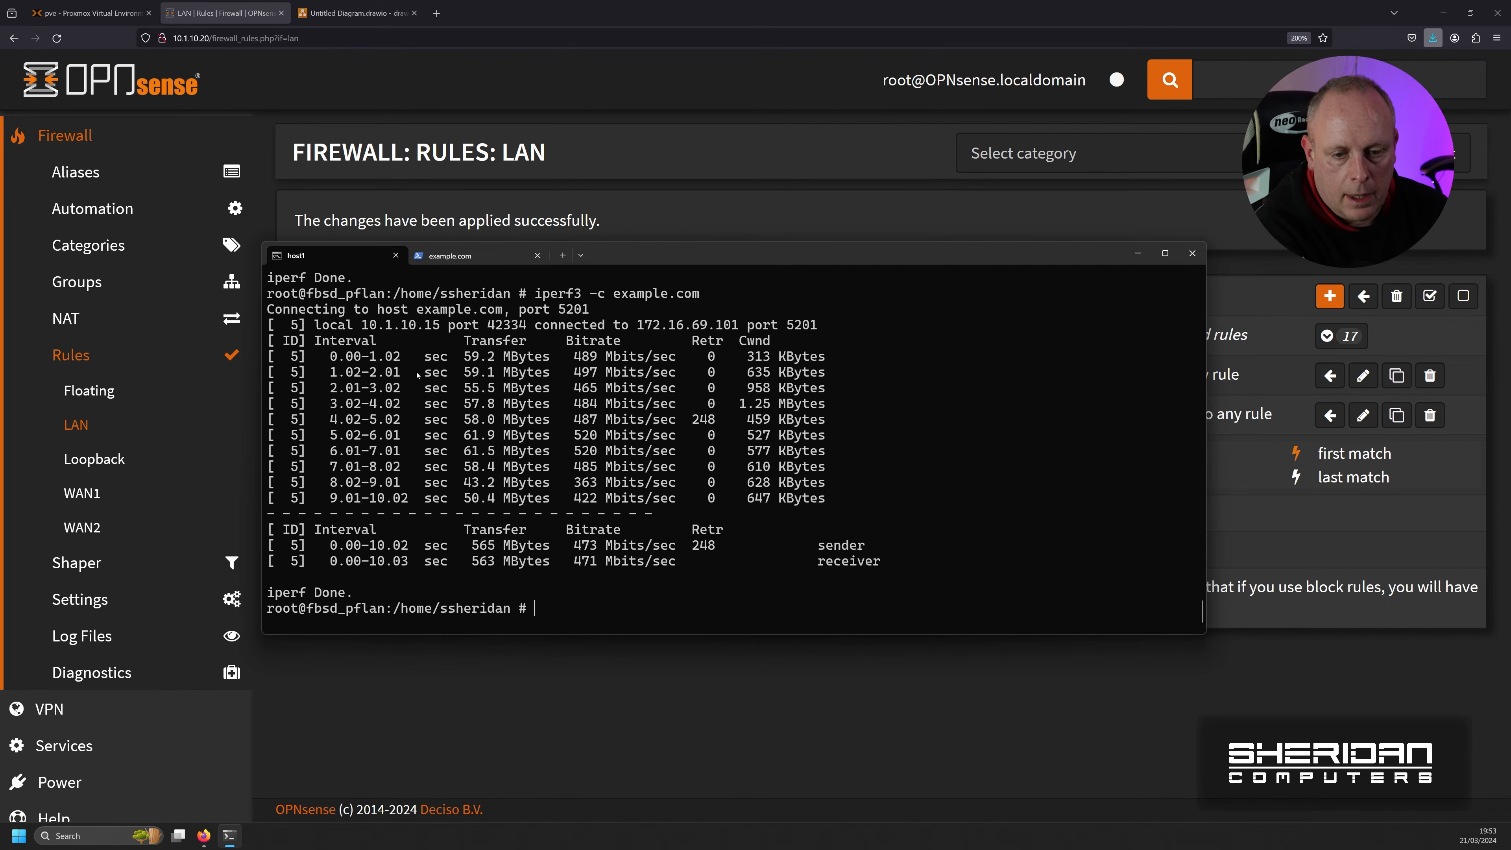
key(Up)
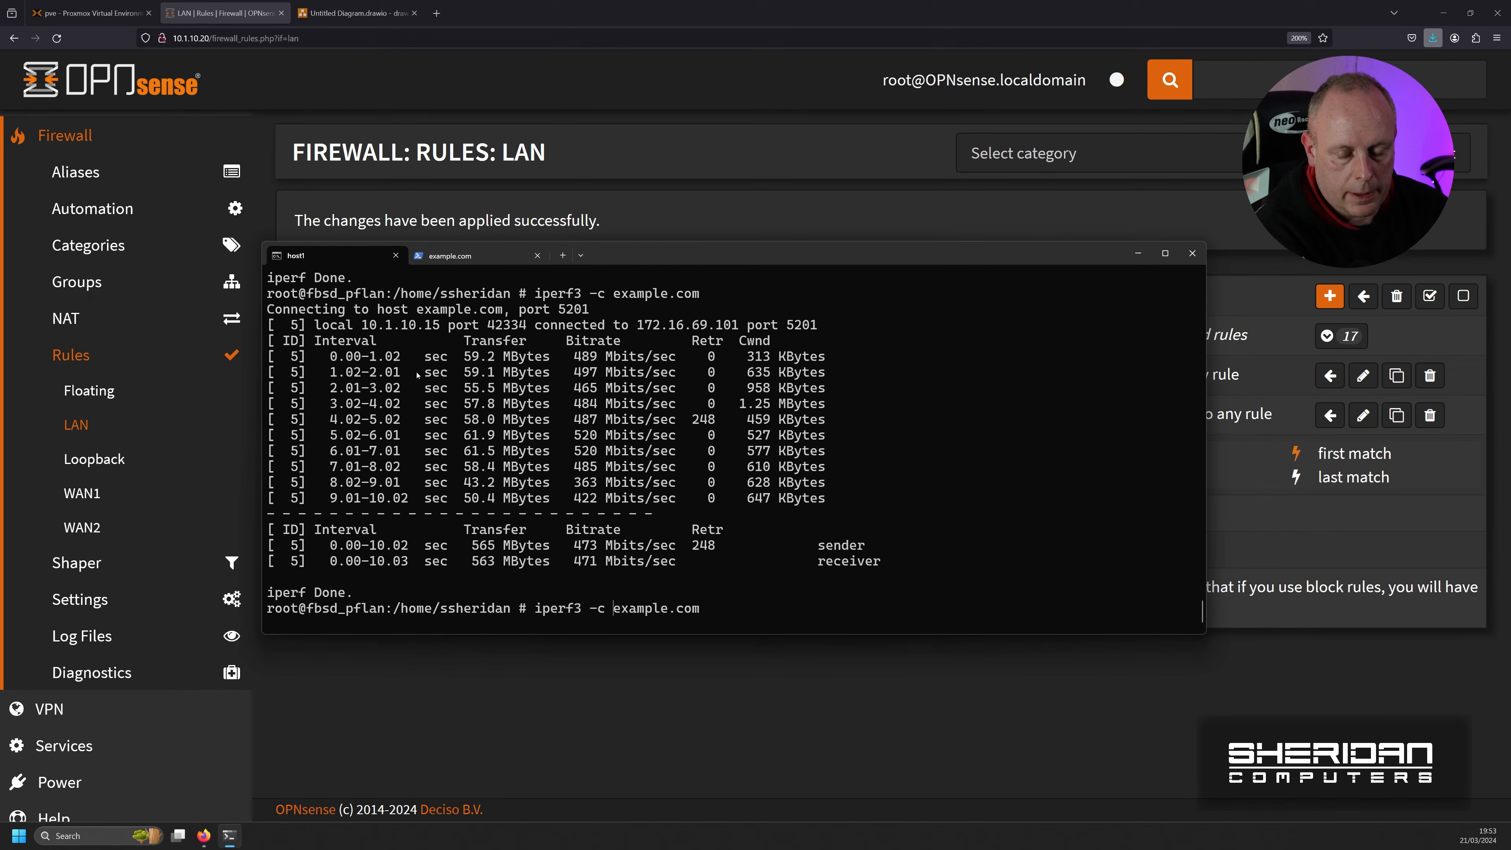
key(Left)
key(Left)
key(Left)
key(Left)
key(Left)
key(Left)
key(Left)
key(Left)
key(Left)
key(Left)
key(Left)
key(Left)
key(Left)
key(Left)
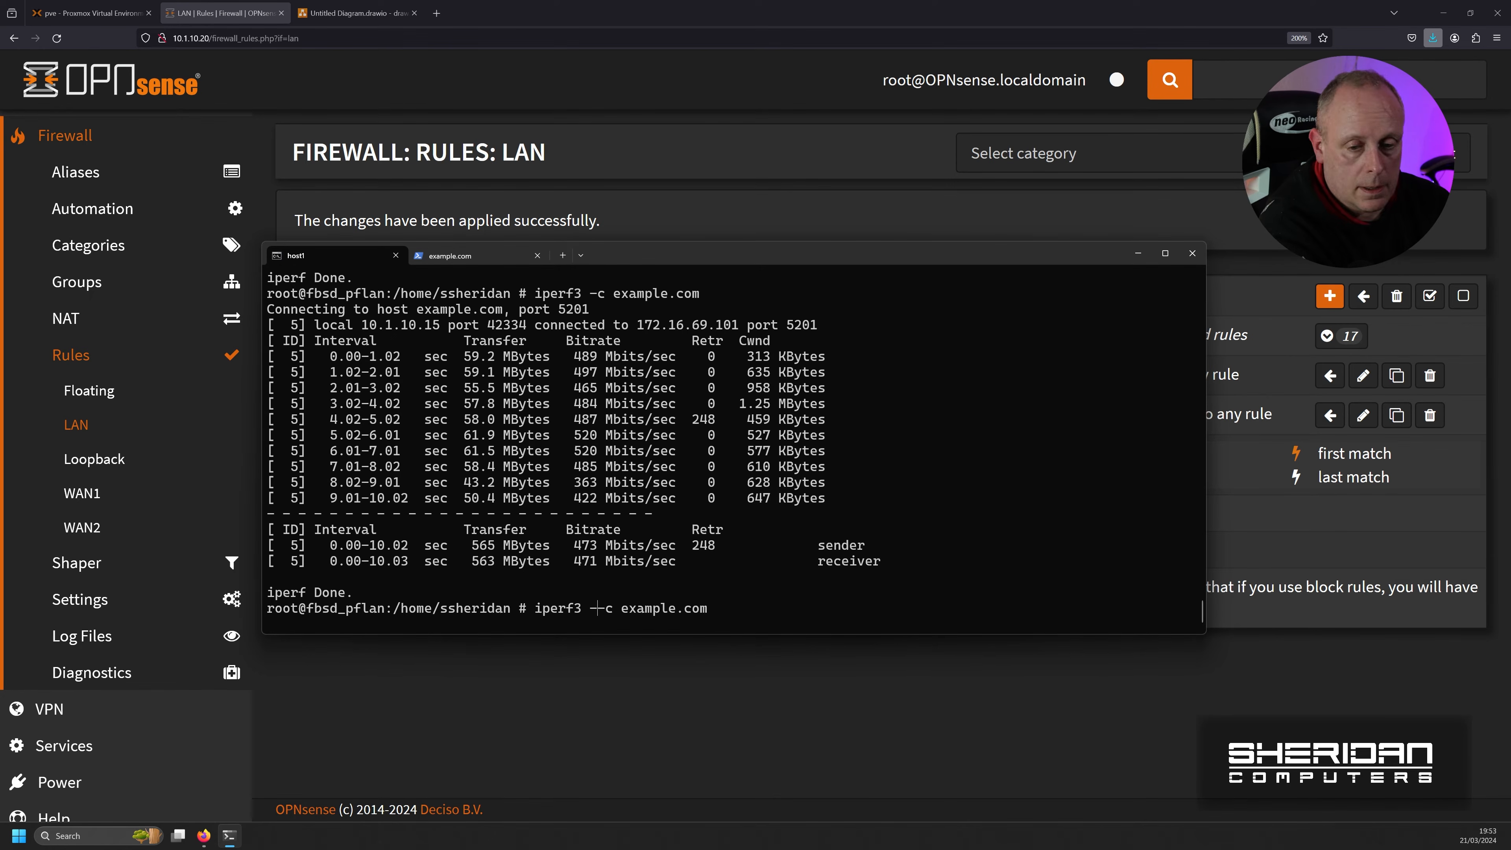
text(-P2)
key(Left)
key(Left)
key(Left)
key(Left)
key(Left)
key(Left)
key(Left)
key(Left)
key(Left)
key(Left)
key(Left)
key(Left)
key(Left)
key(Left)
key(Left)
key(Left)
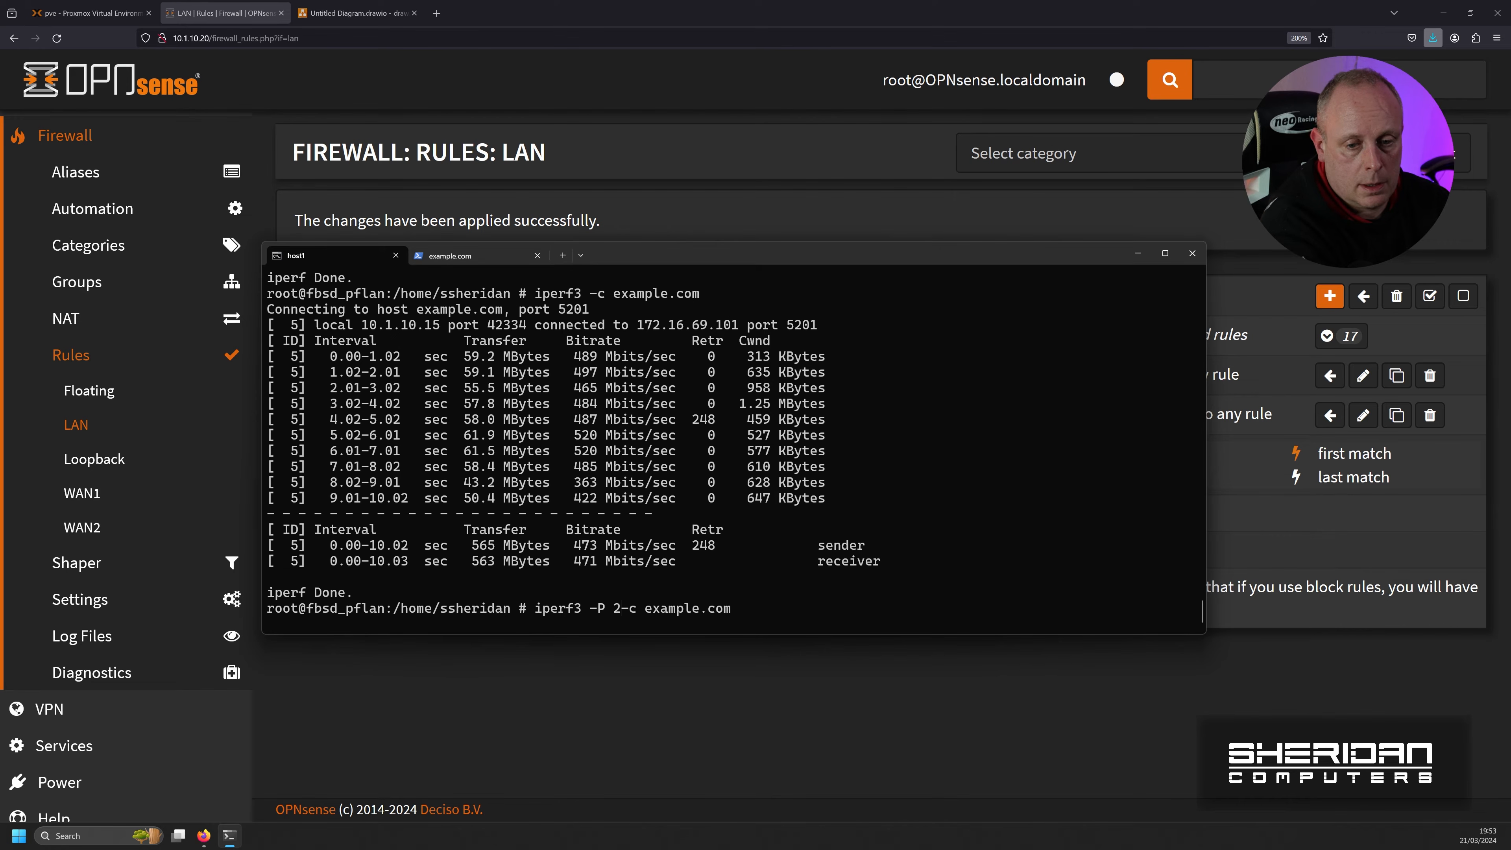
key(Return)
key(ctrl+Tab)
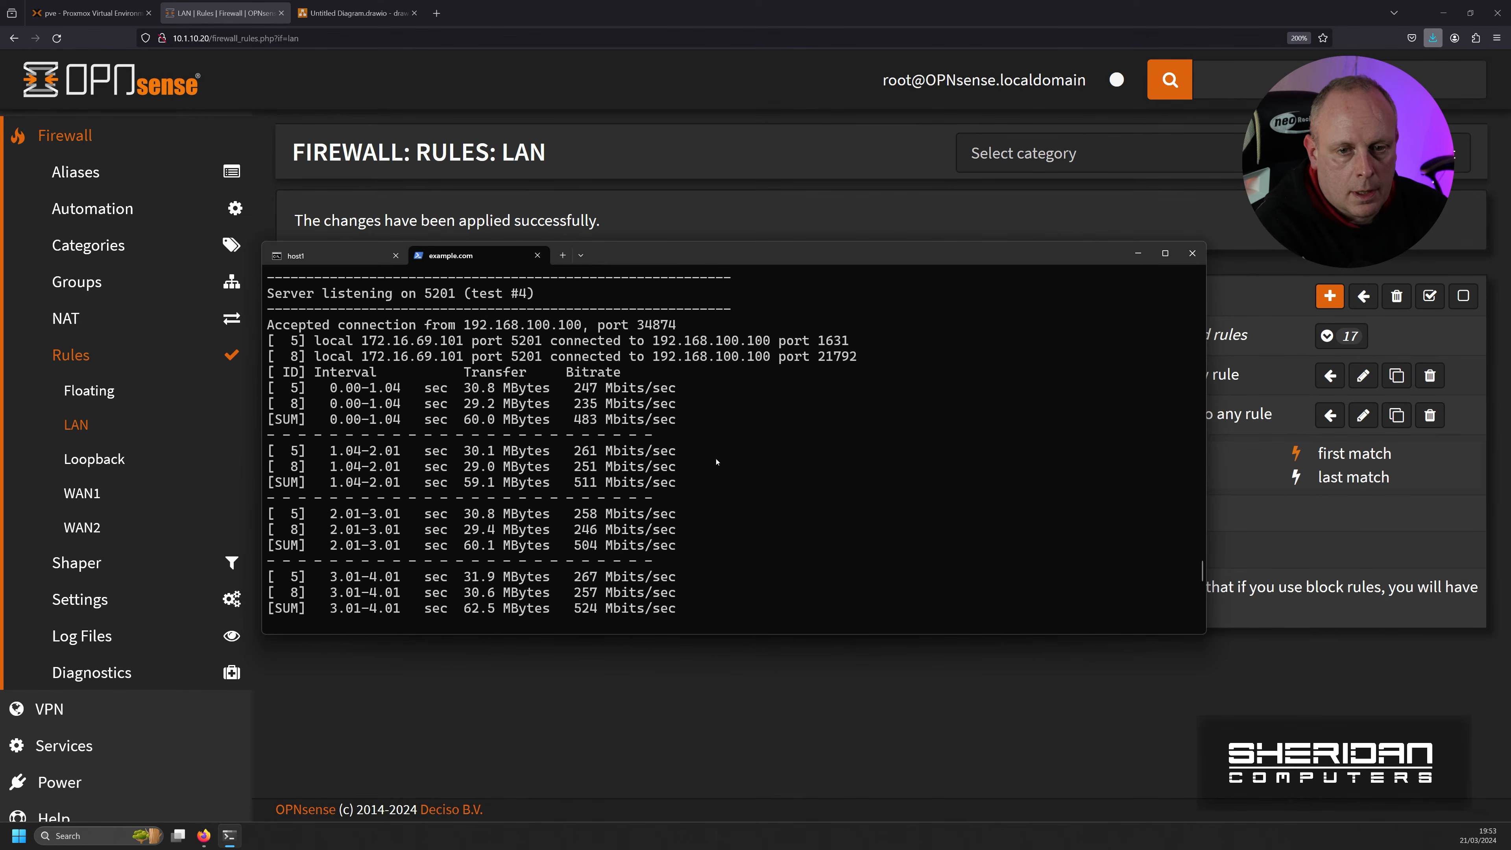
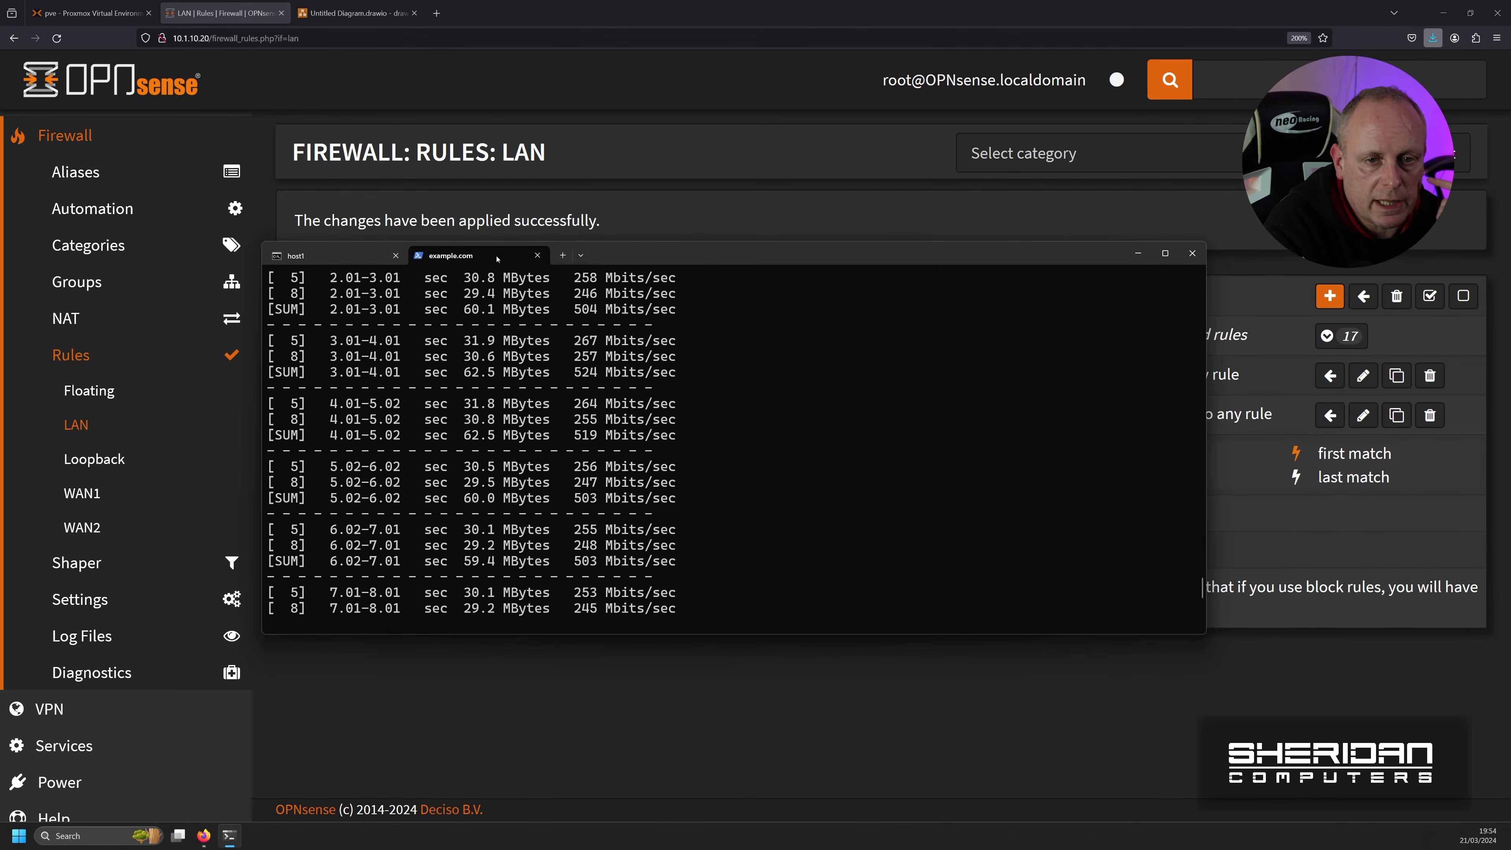
Step: Open the LoadBalancing gateway group in the OPNsense web interface and set its pool options to Round Robin
click(671, 221)
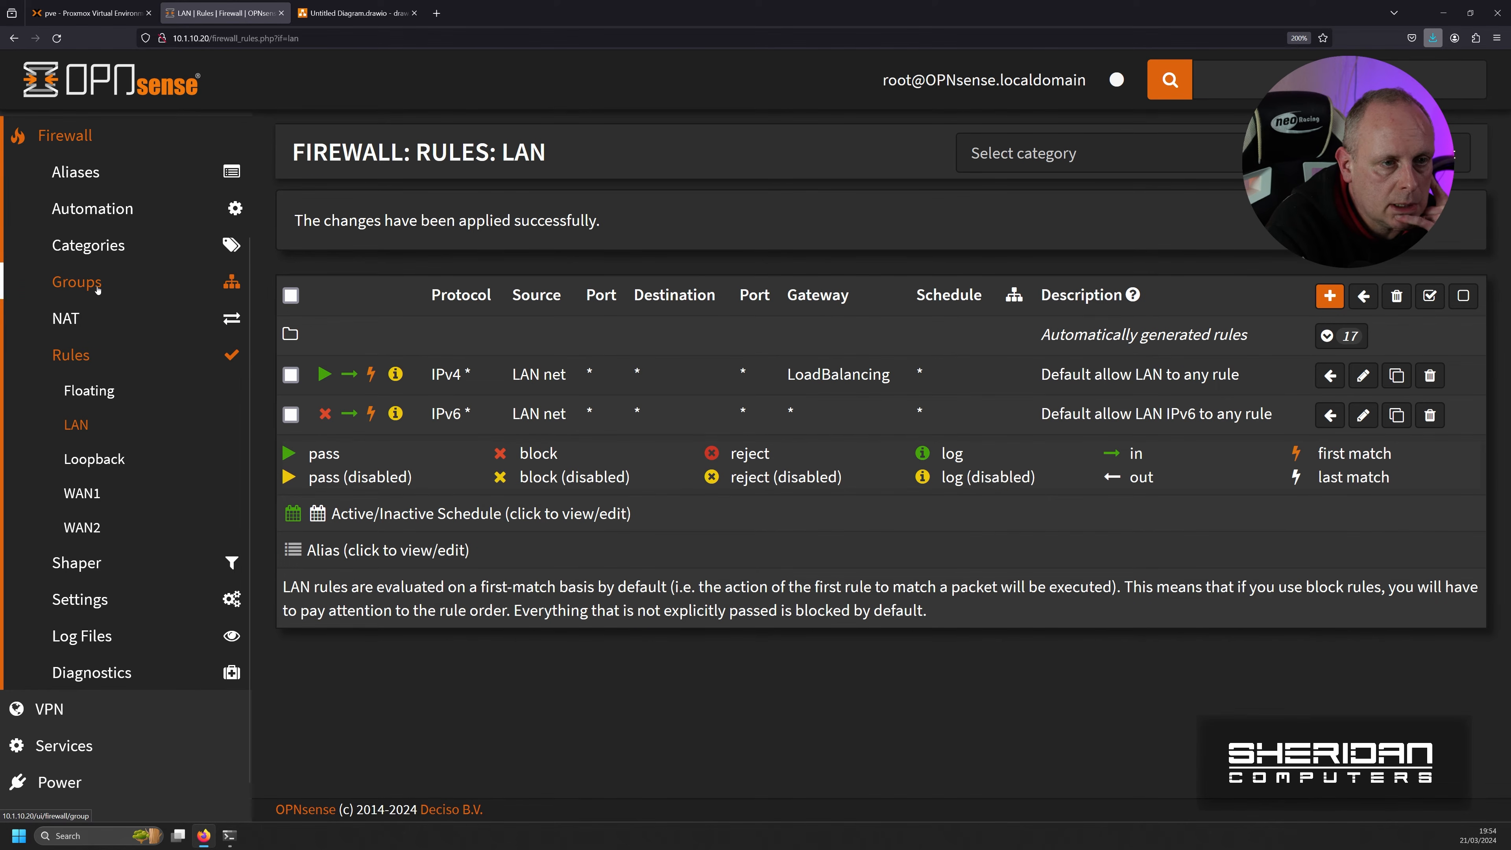
scroll(98, 286, up, 3)
scroll(97, 349, down, 4)
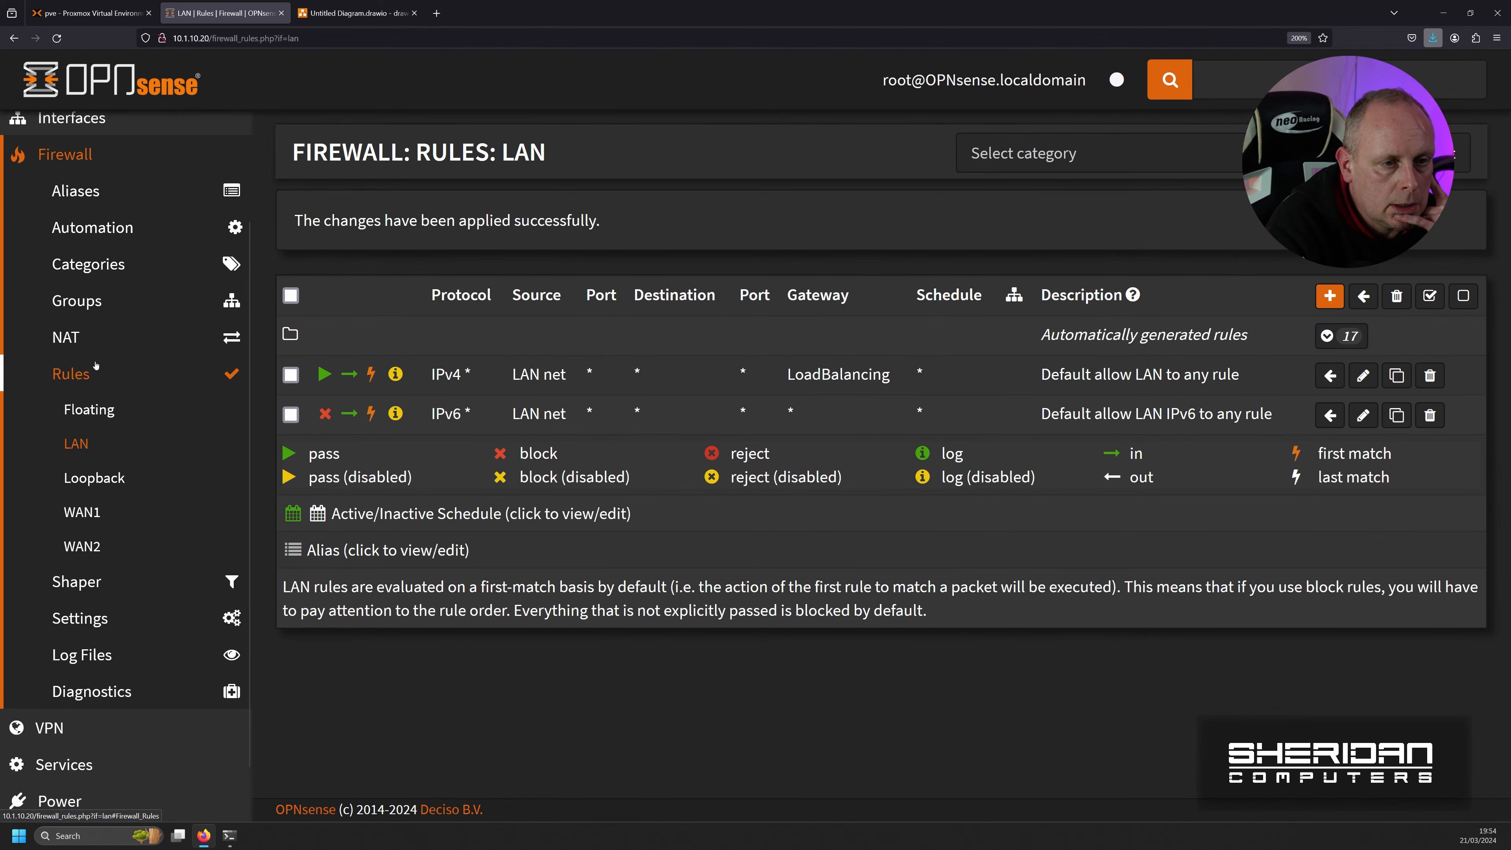
scroll(77, 250, up, 4)
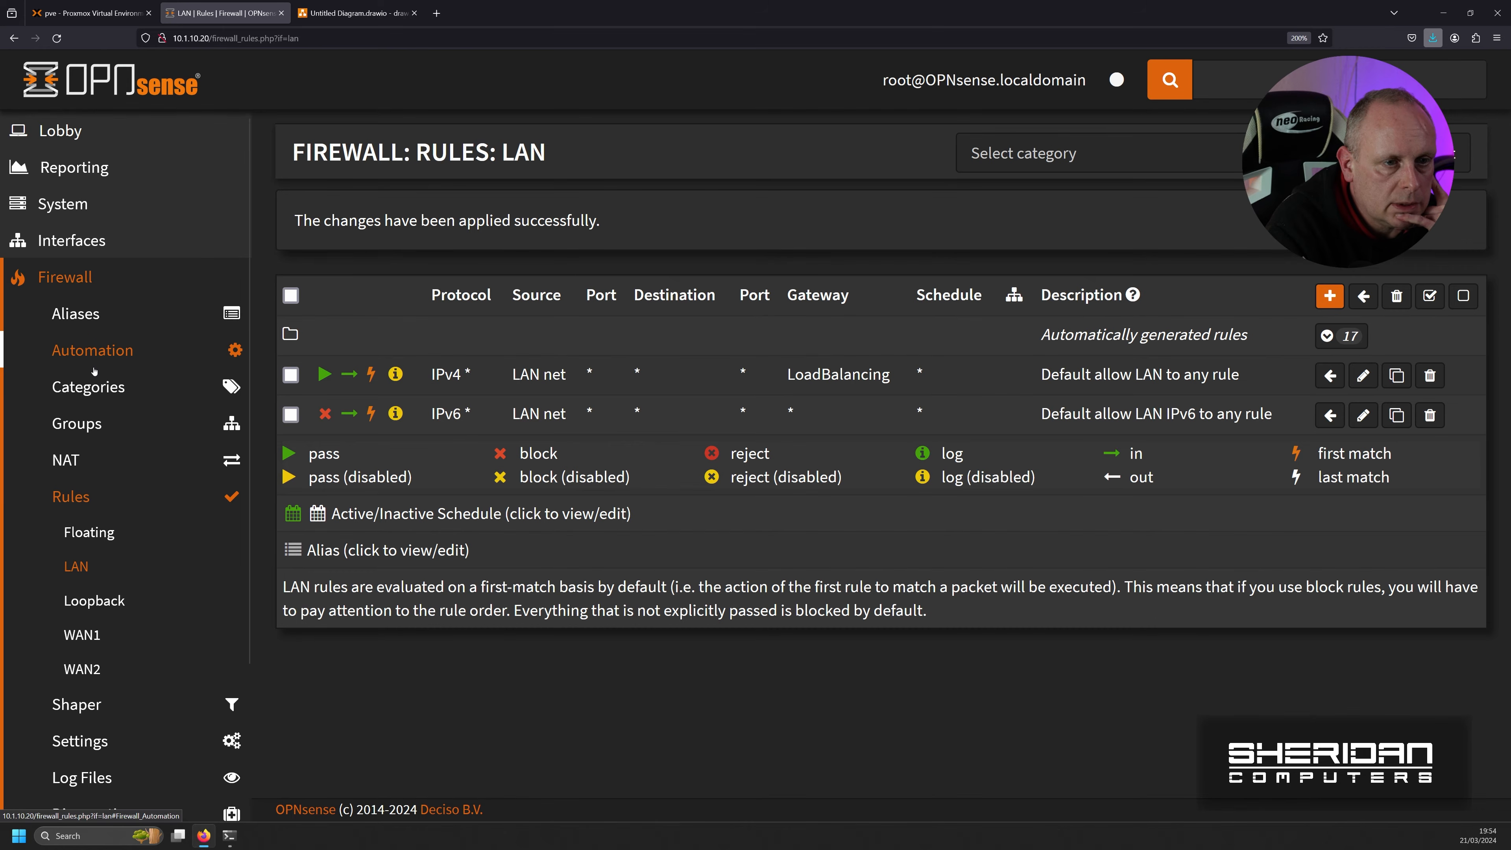
click(80, 205)
click(95, 362)
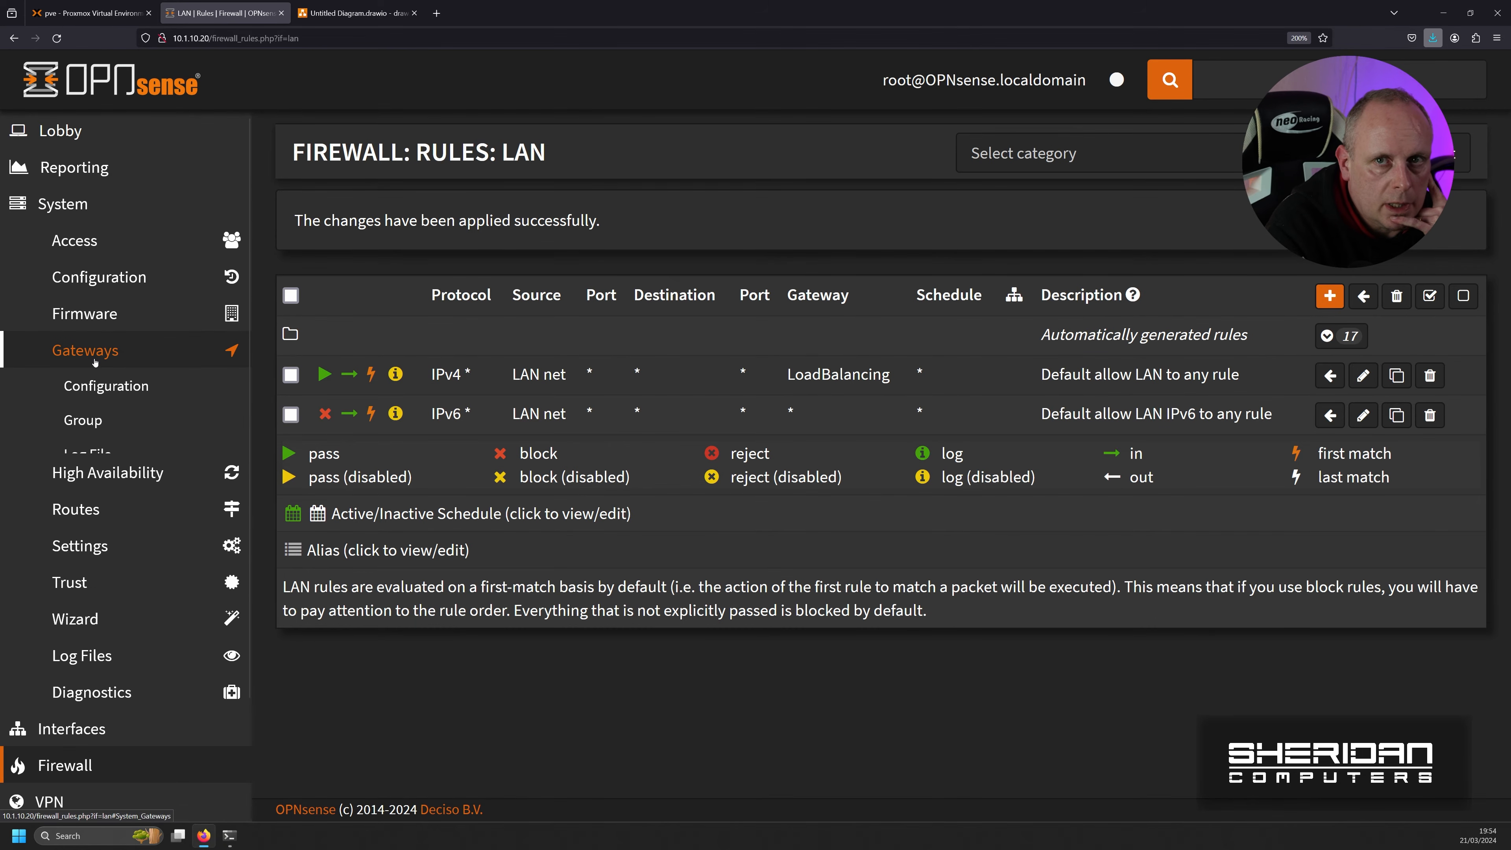
click(83, 421)
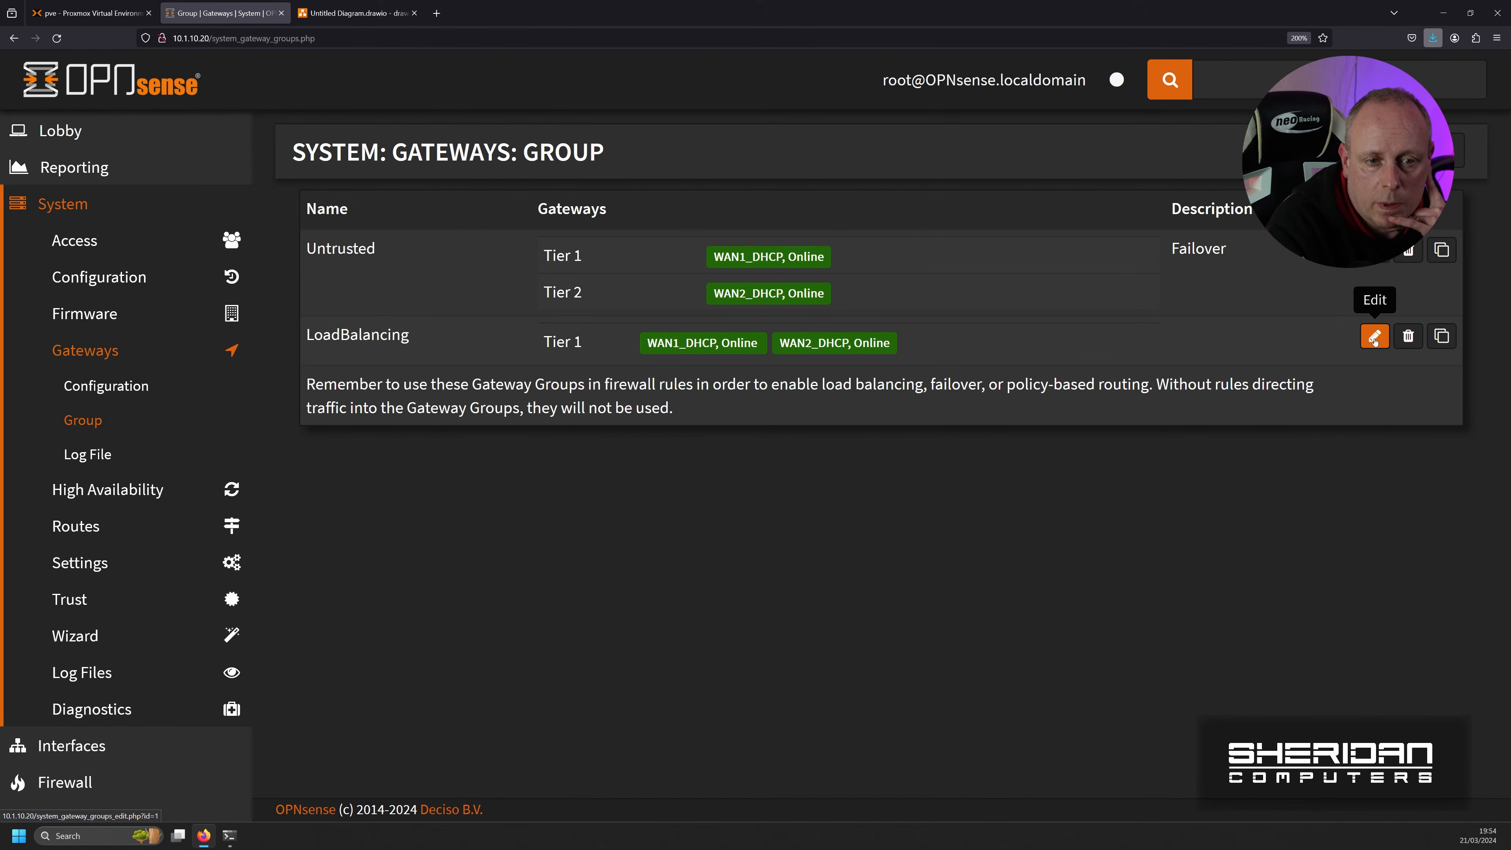
click(1375, 338)
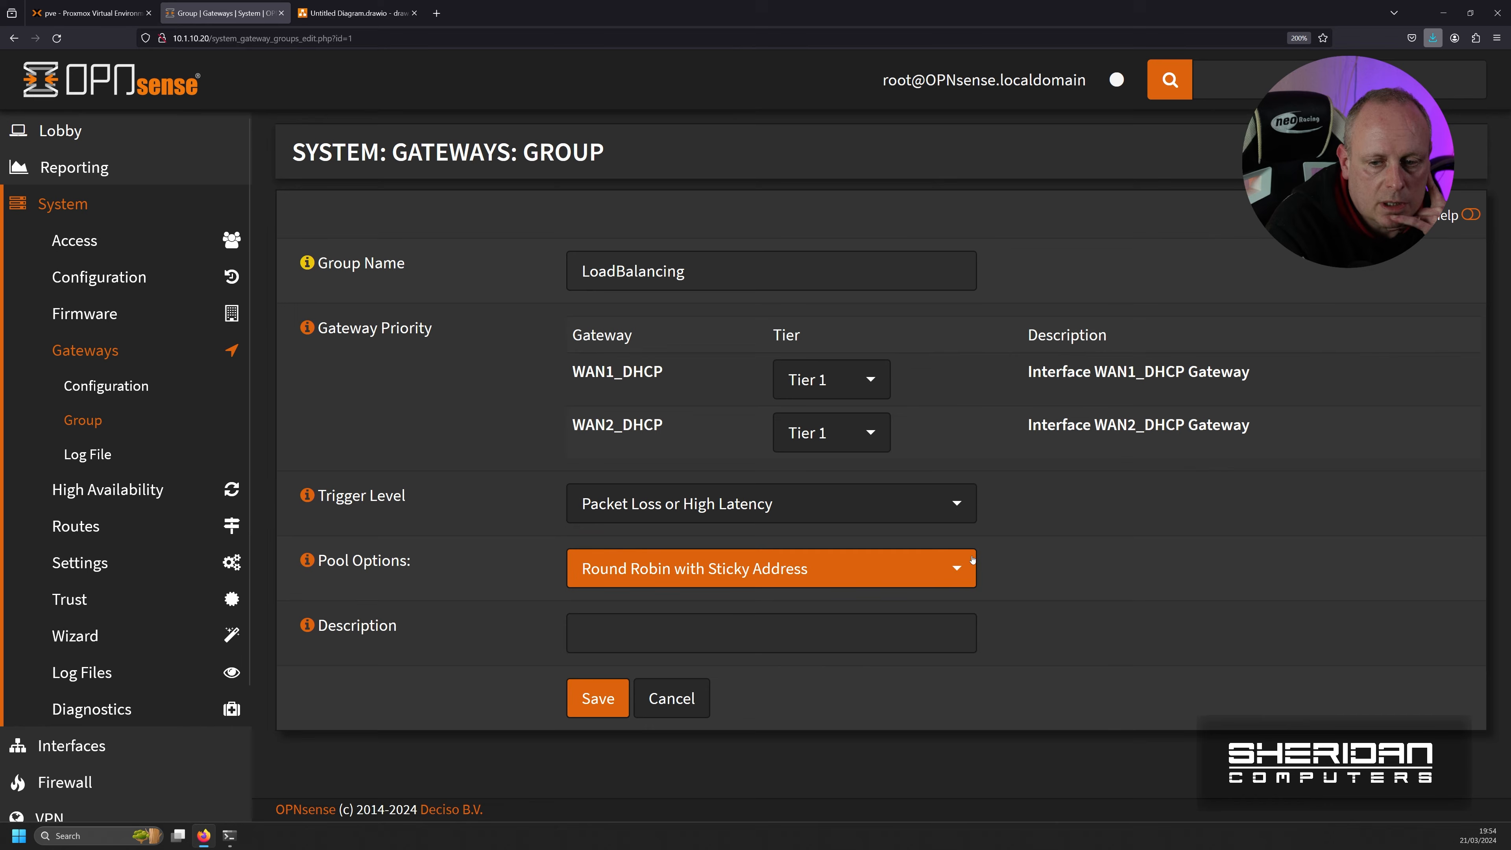
click(893, 569)
click(876, 652)
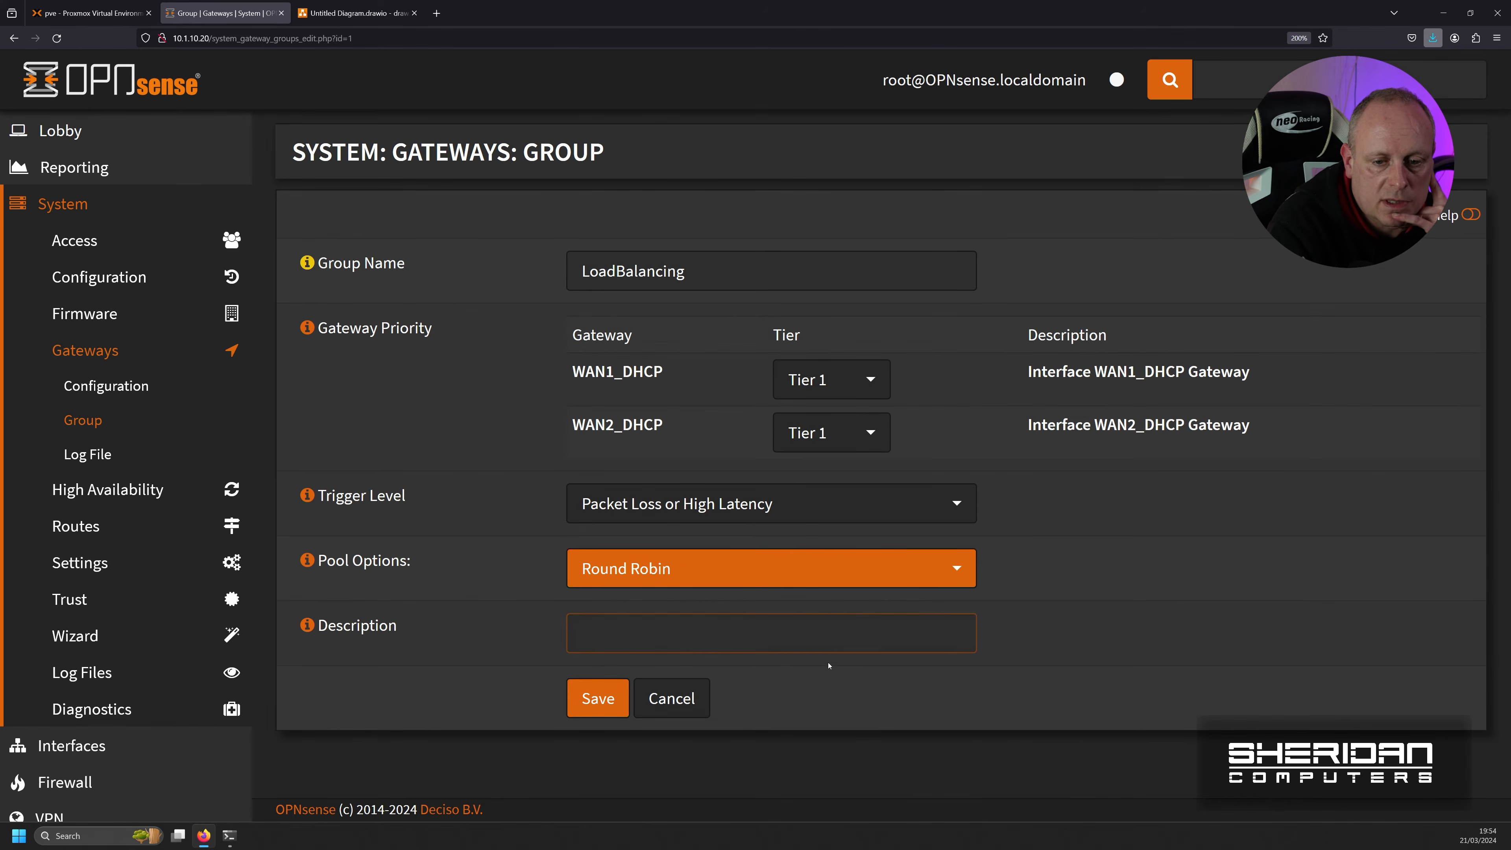
Step: Save the LoadBalancing group, apply the gateway changes and reload the page to refresh the gateway status
click(598, 698)
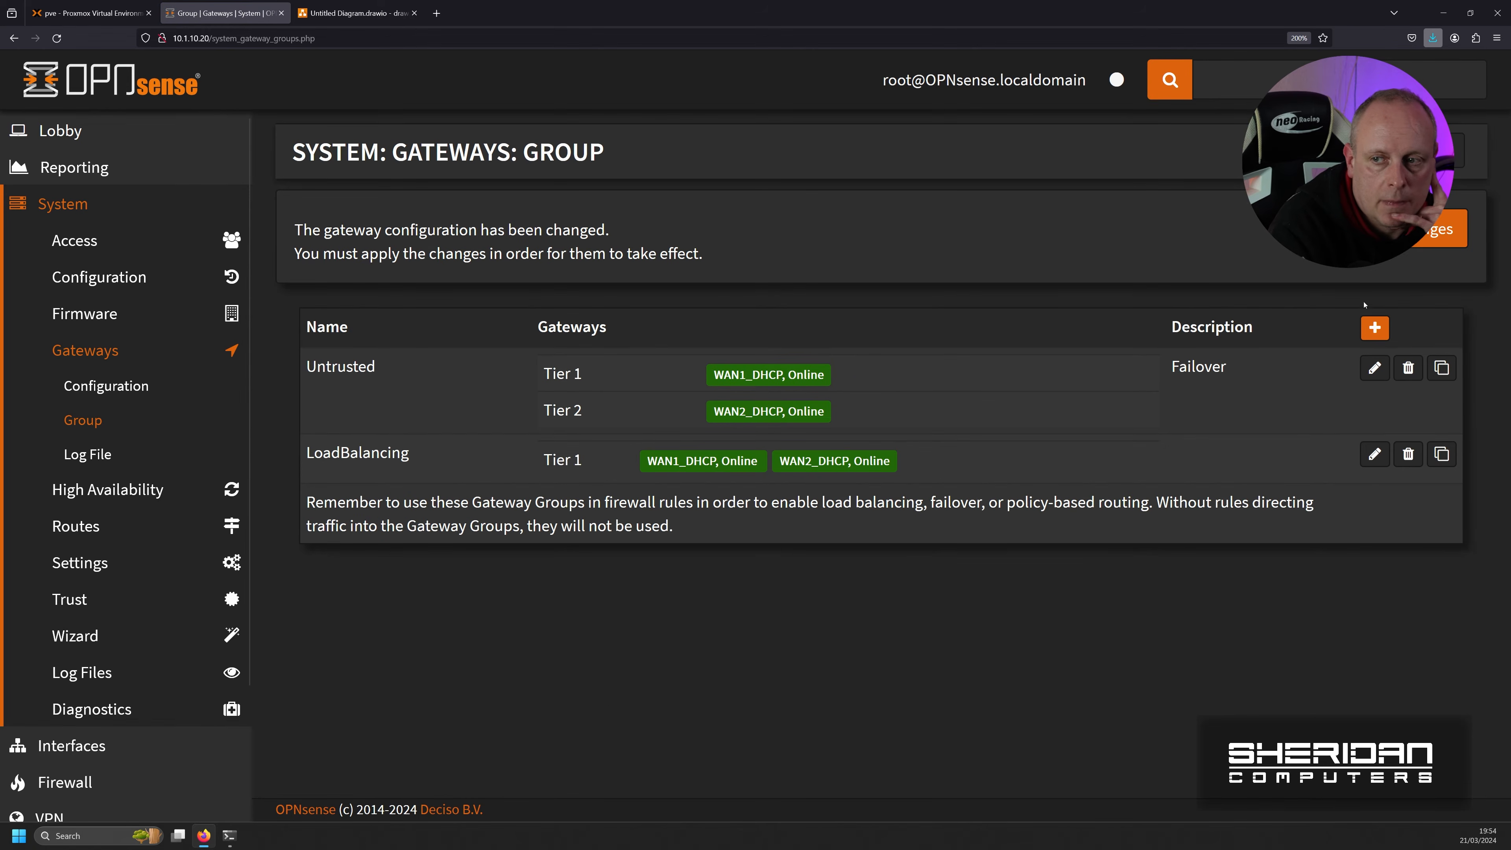
click(1446, 231)
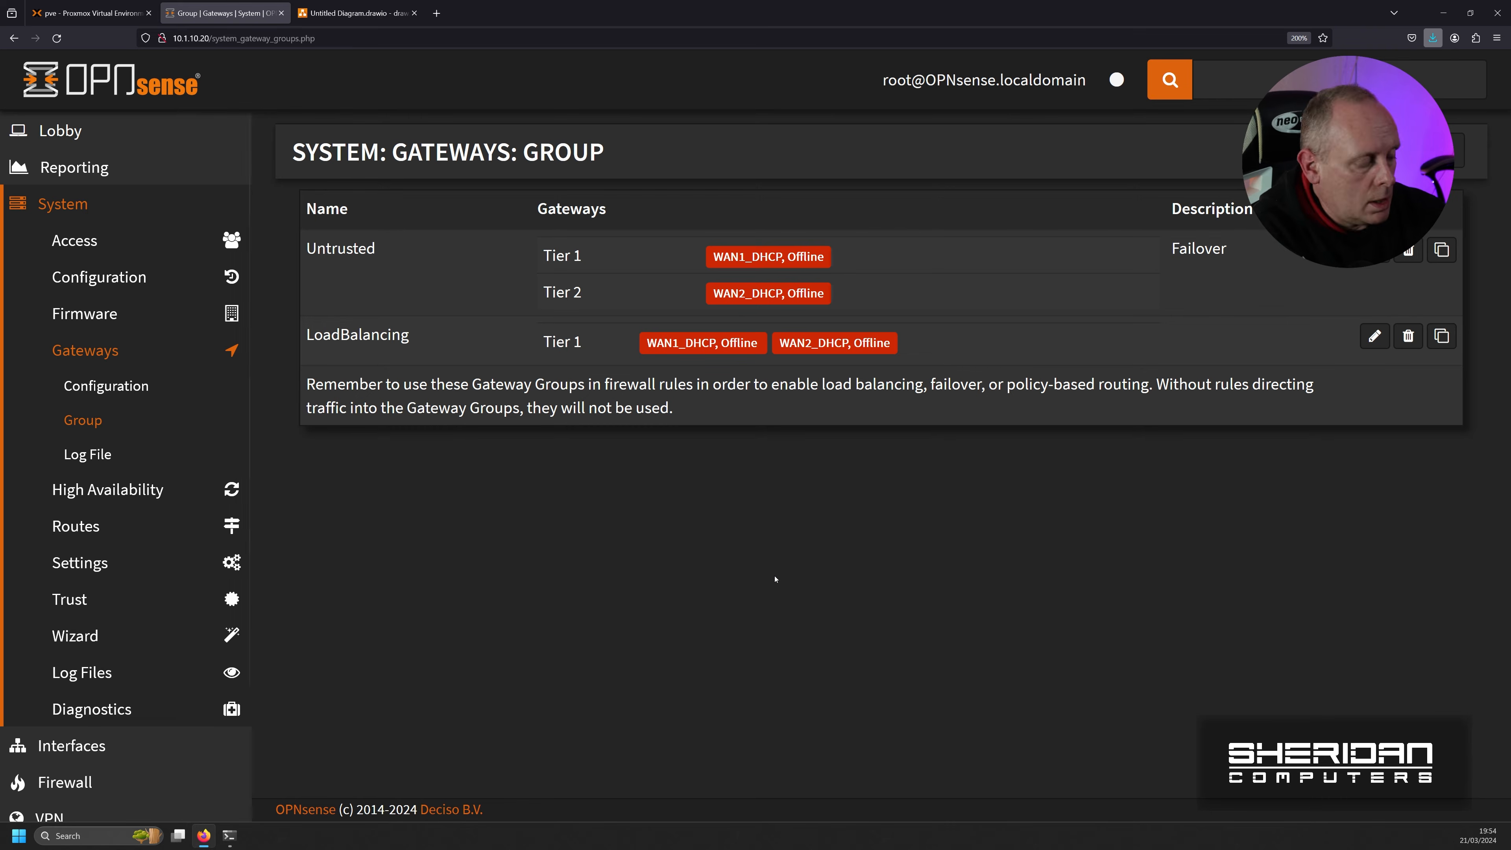
key(F5)
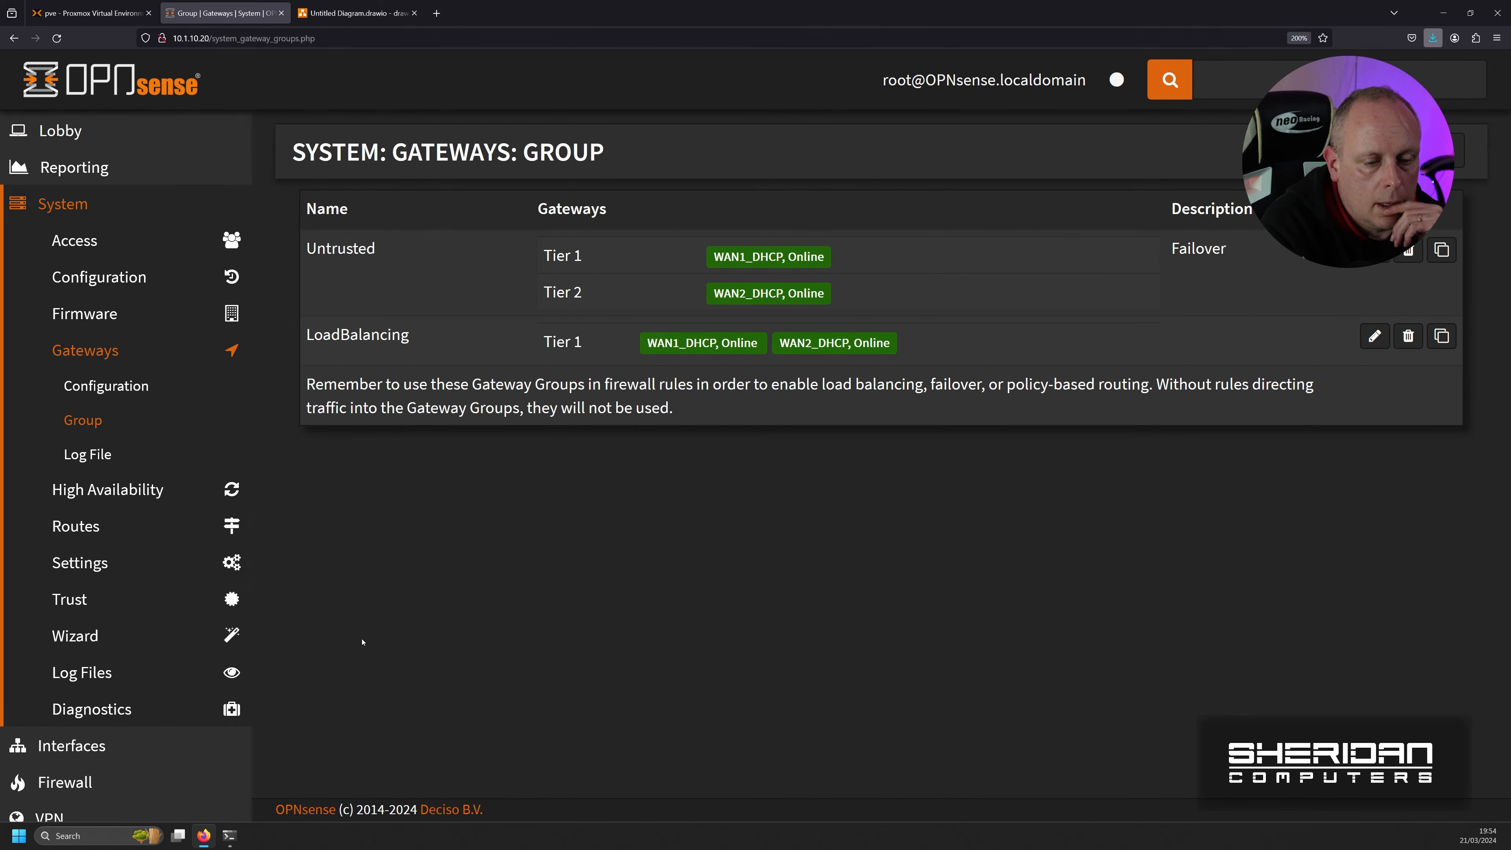
Step: In the terminal's example.com session, stop the iperf3 server, clear the screen and restart it with iperf3 -s
click(229, 836)
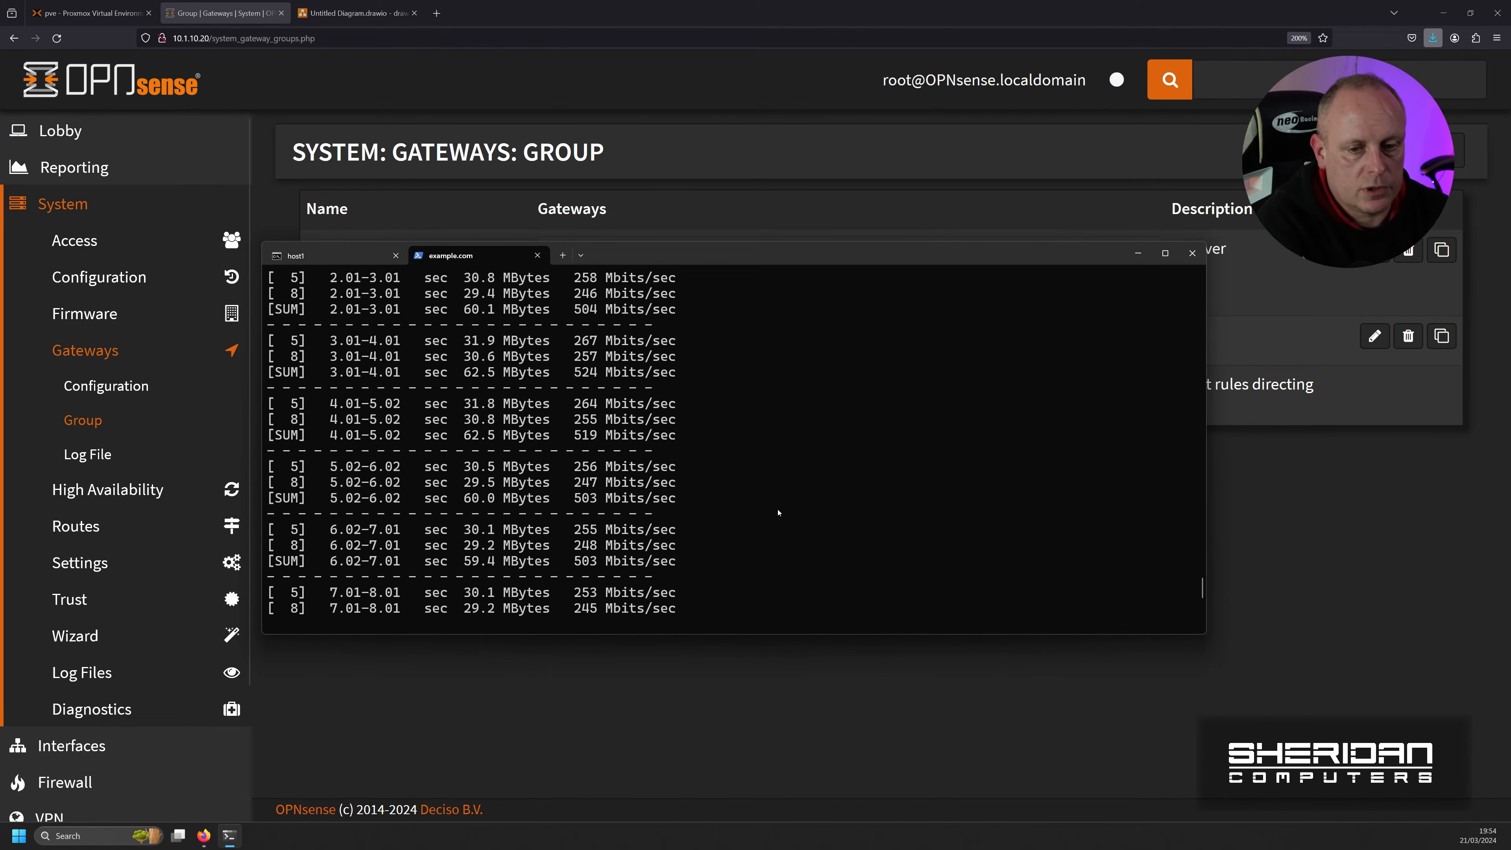
key(ctrl+l)
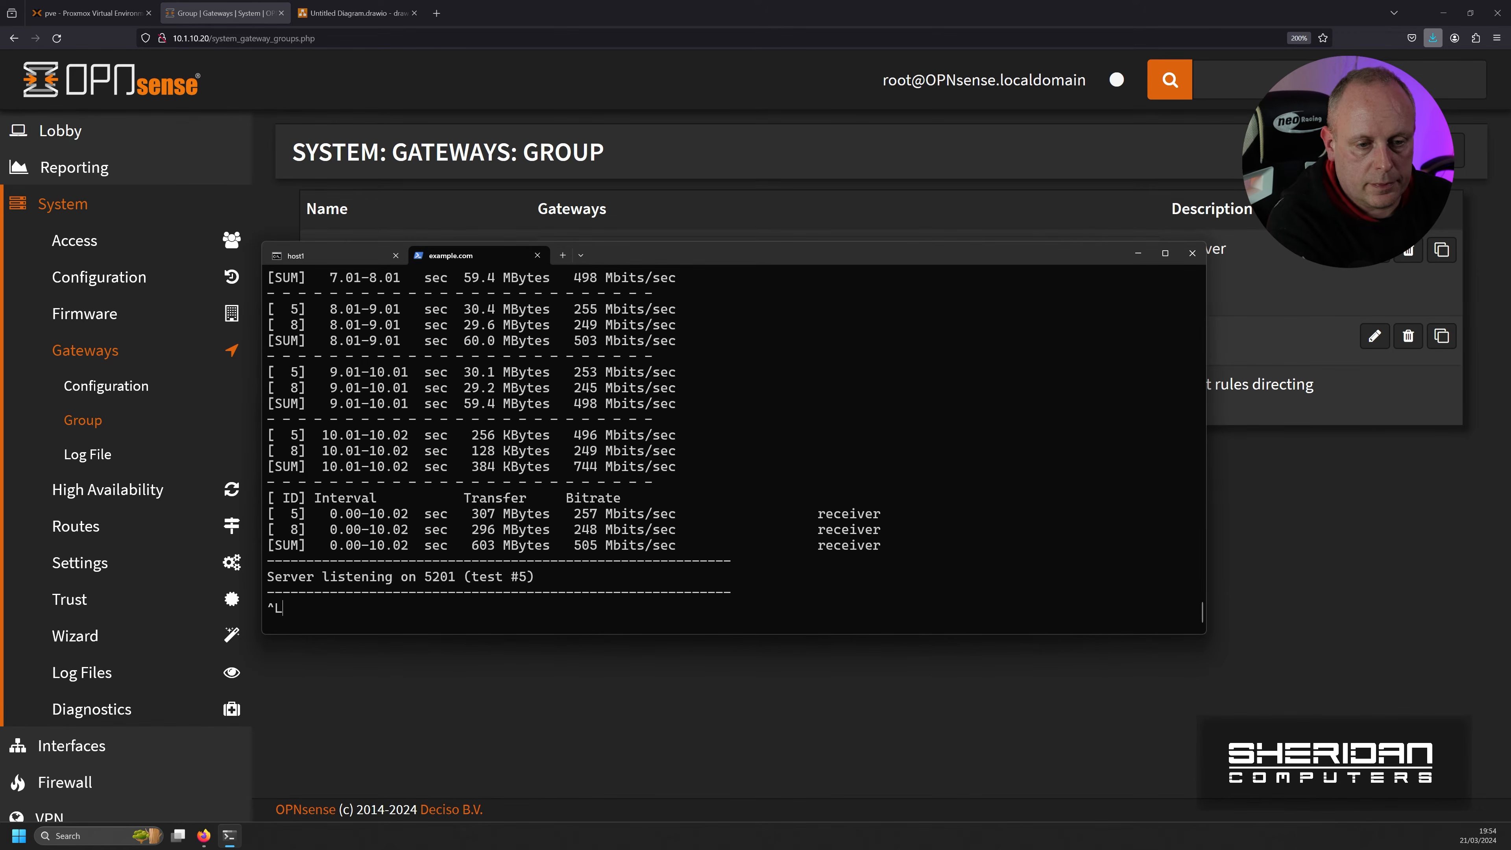
key(ctrl+c)
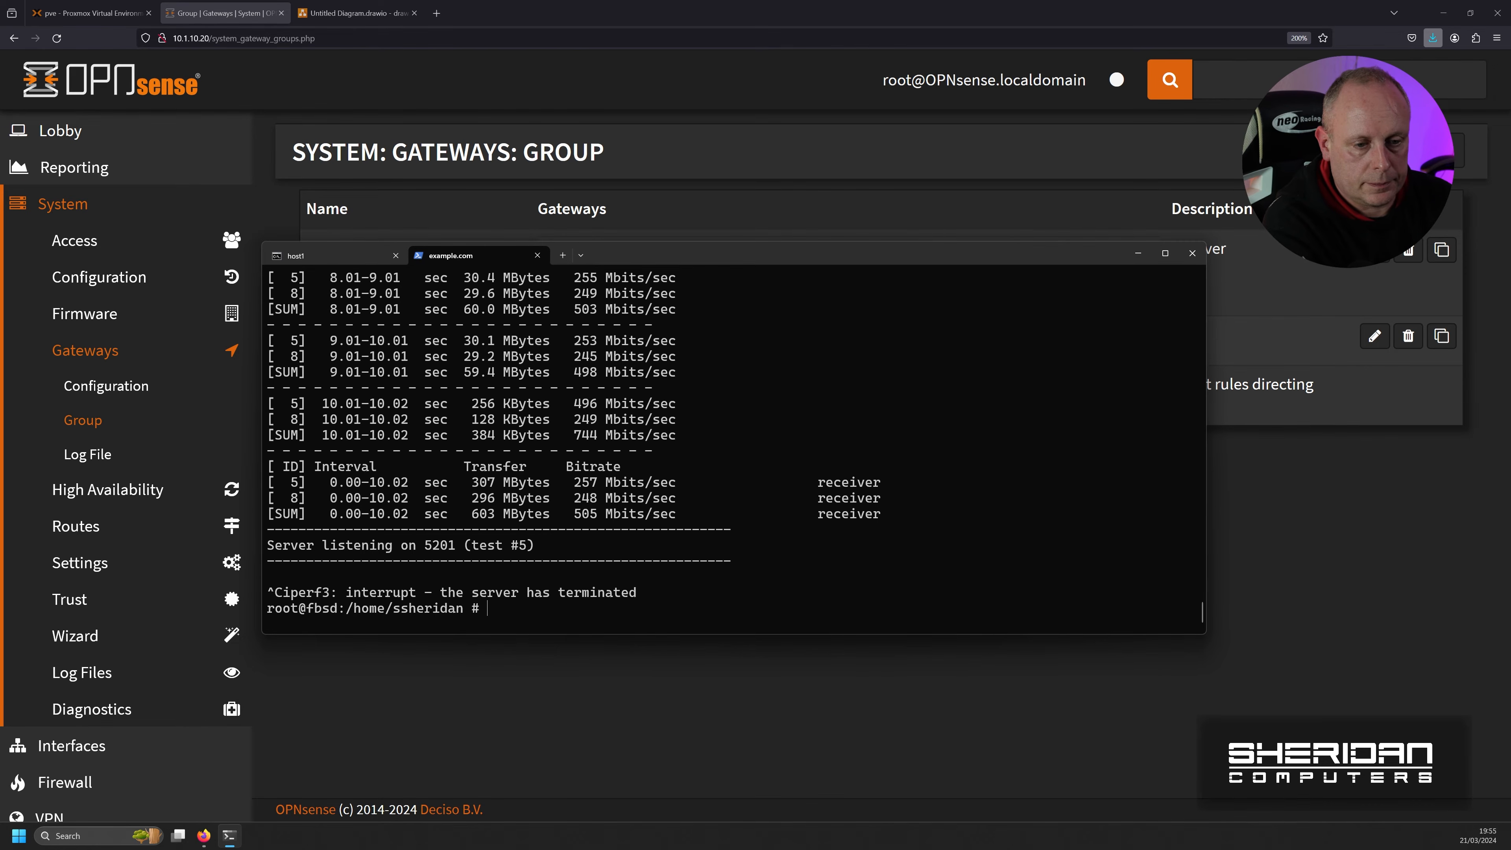
key(ctrl+l)
key(Up)
key(Return)
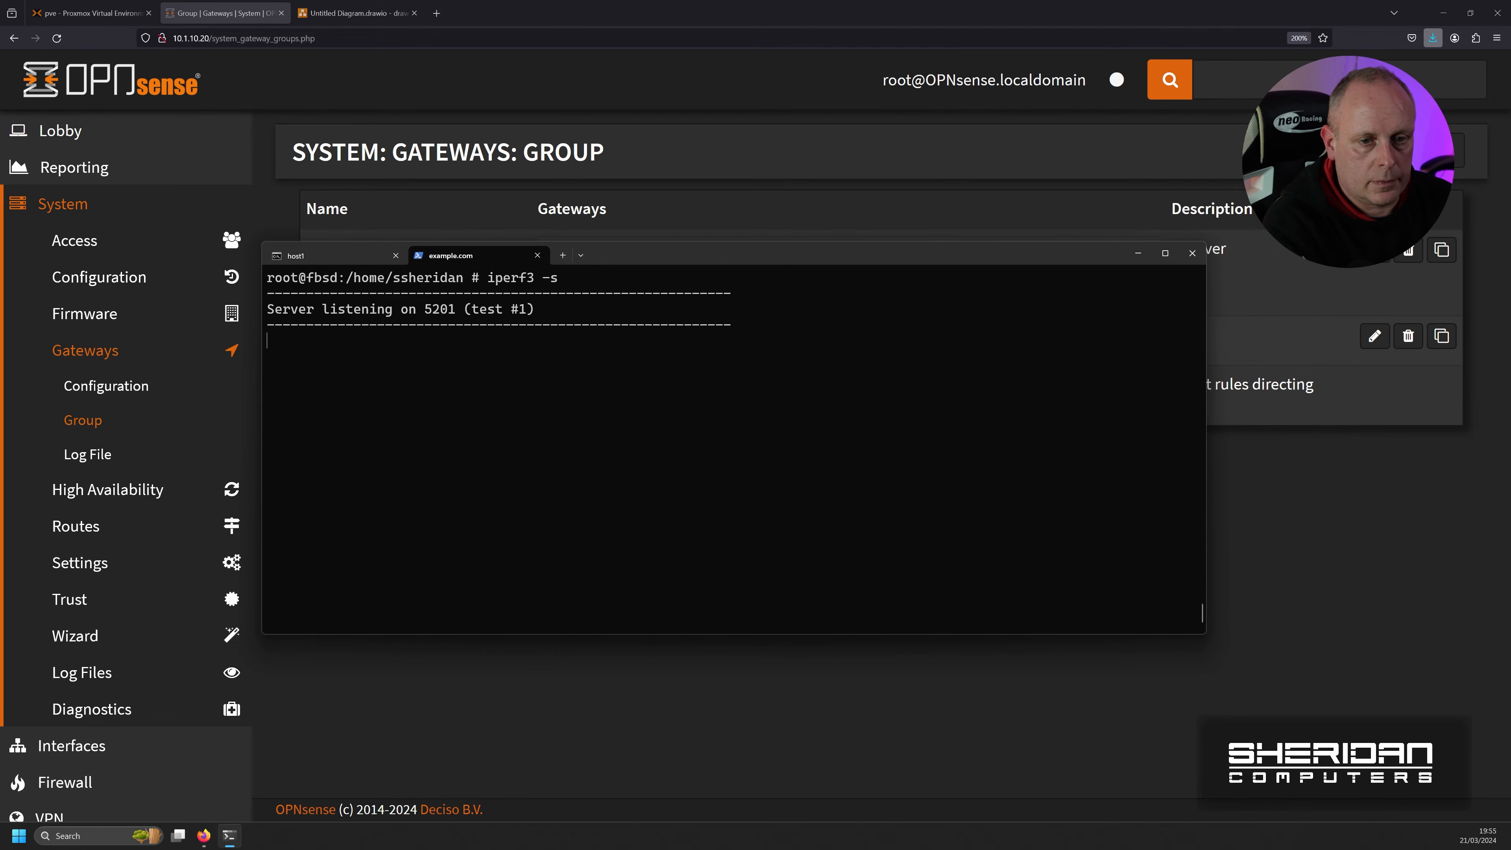
Step: Rerun the two-stream test iperf3 -P 2 -c example.com from host1
click(329, 257)
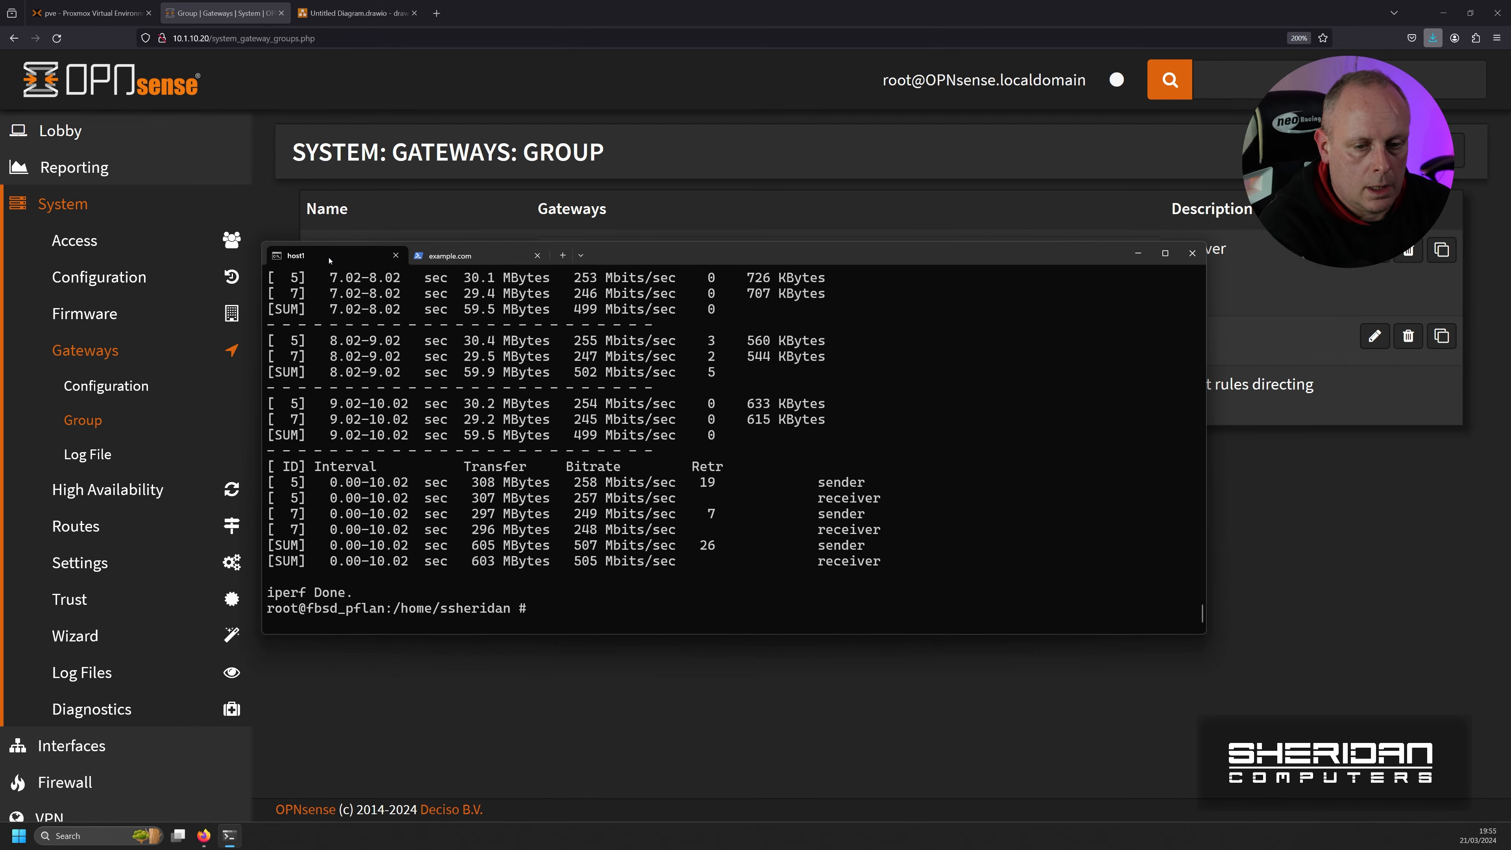
key(Up)
key(Return)
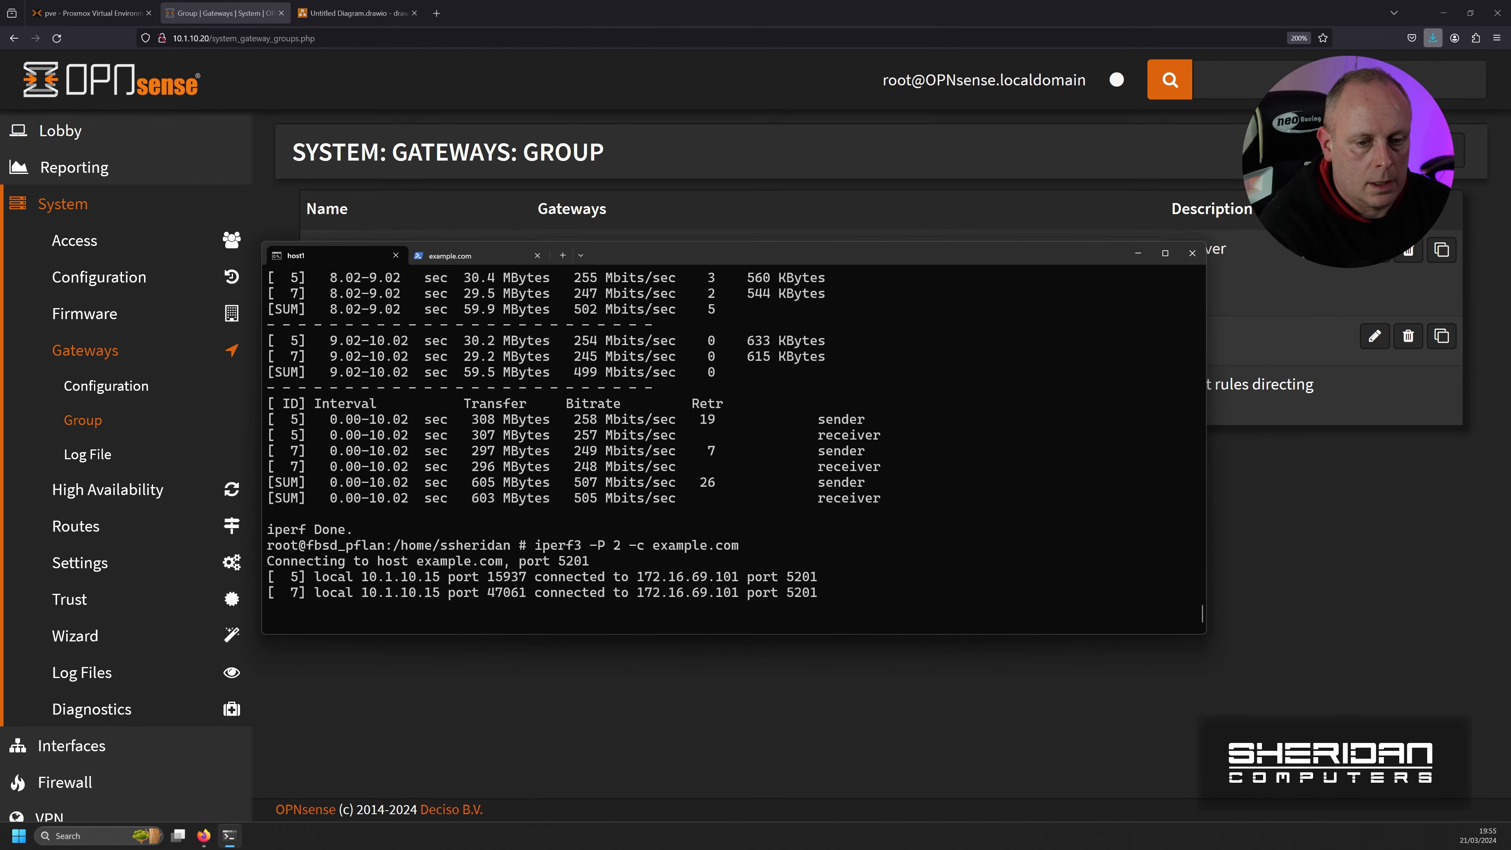
Step: Examine the client addresses of both streams in the example.com server output, and view the test summary on host1
click(489, 256)
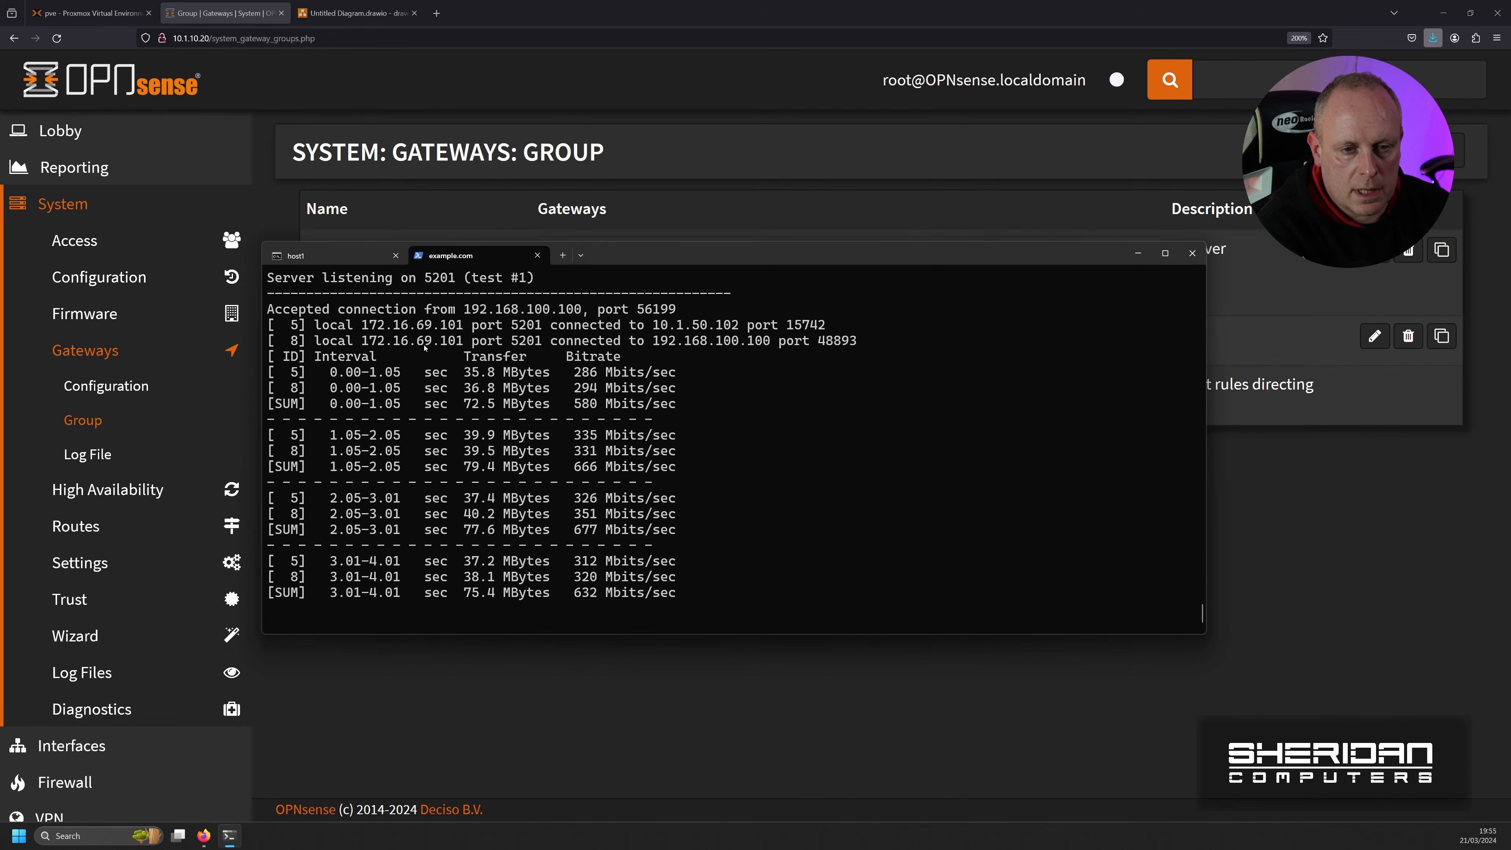
scroll(537, 405, up, 3)
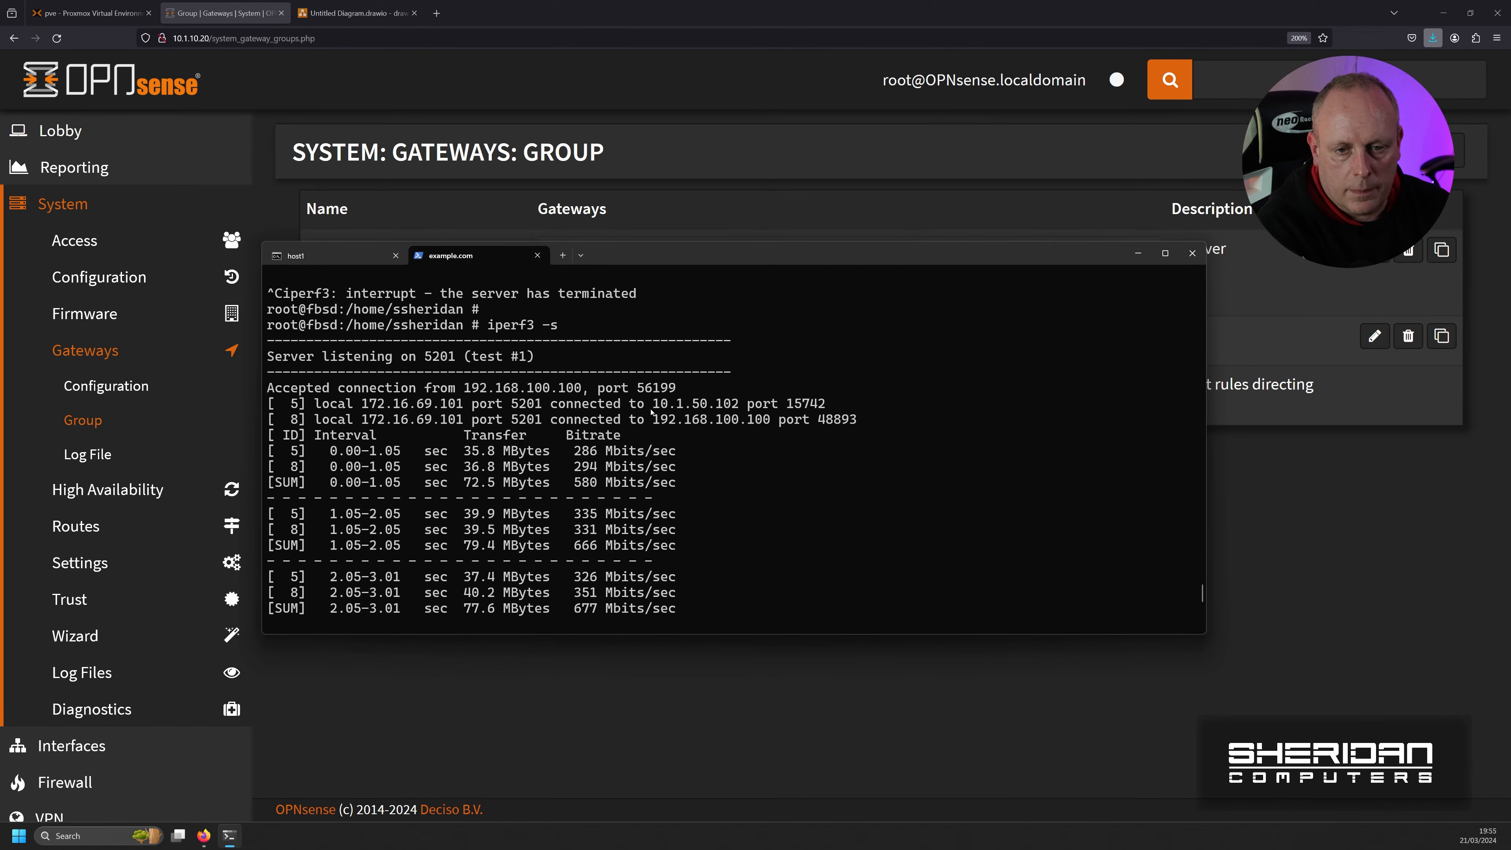
drag(651, 410, 768, 424)
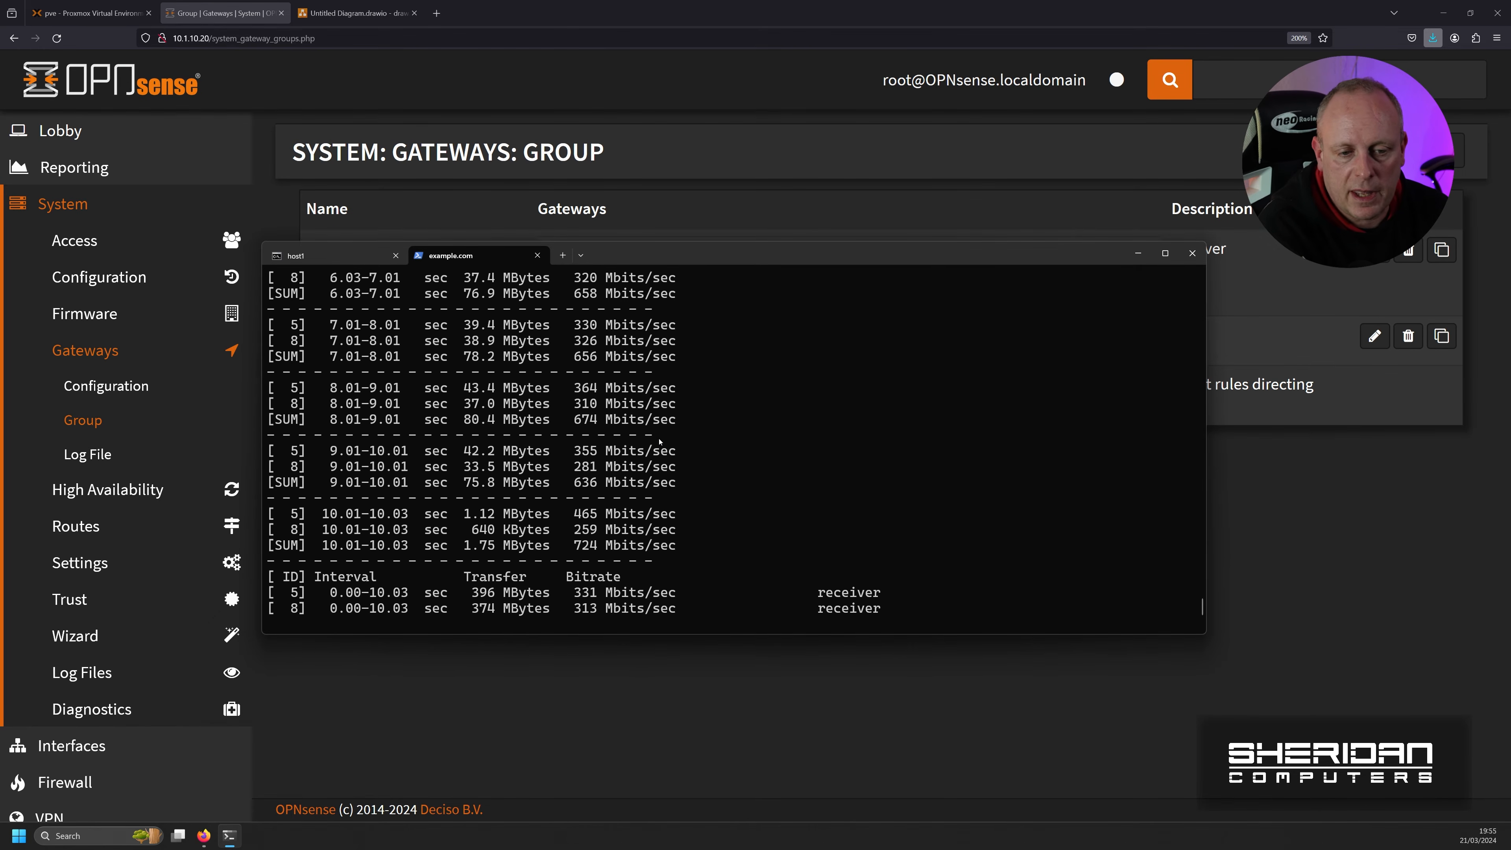
scroll(659, 441, up, 13)
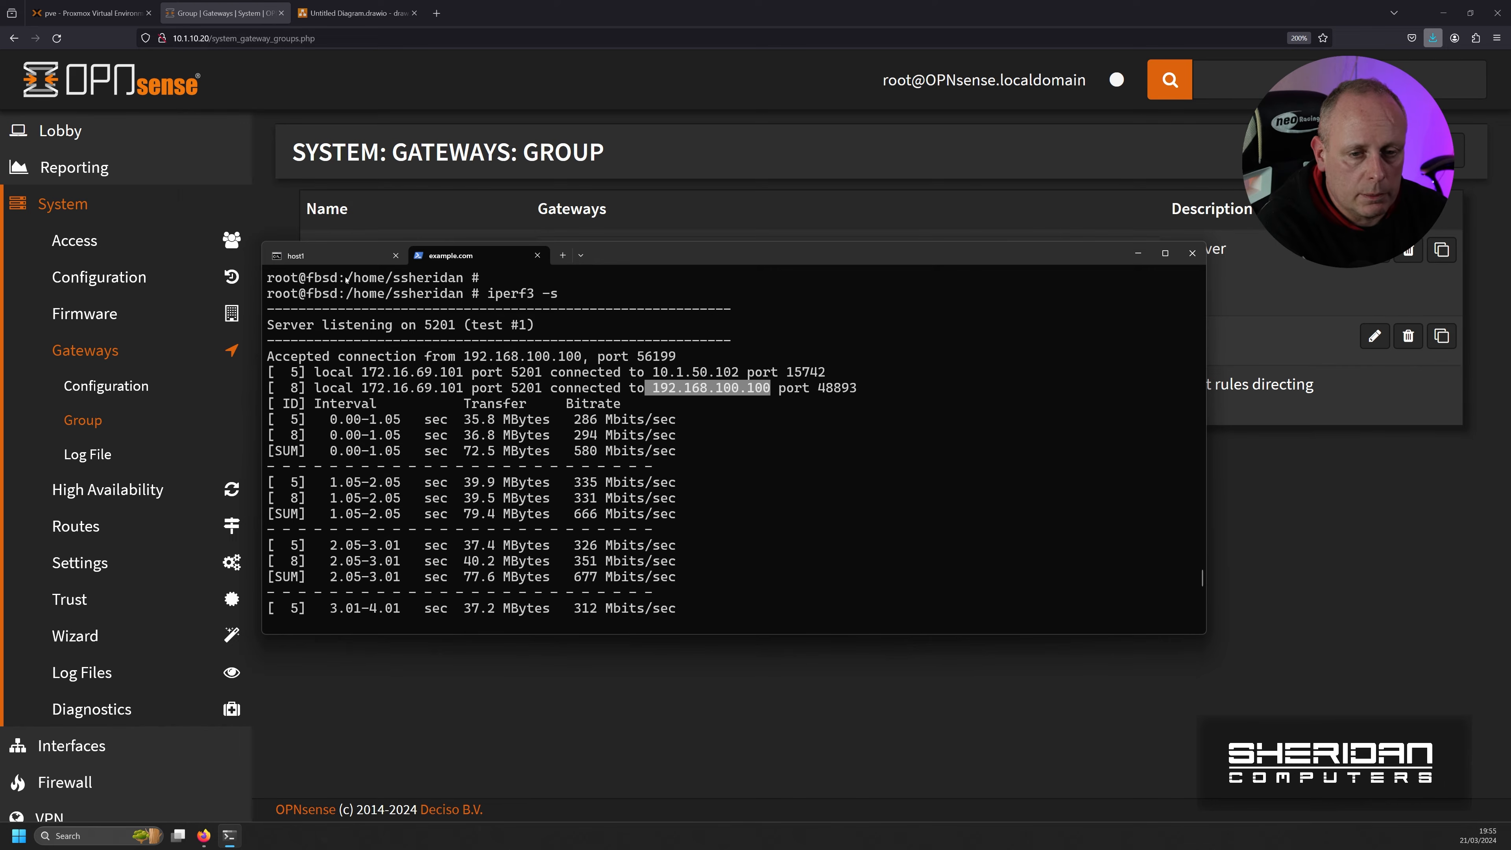
click(321, 262)
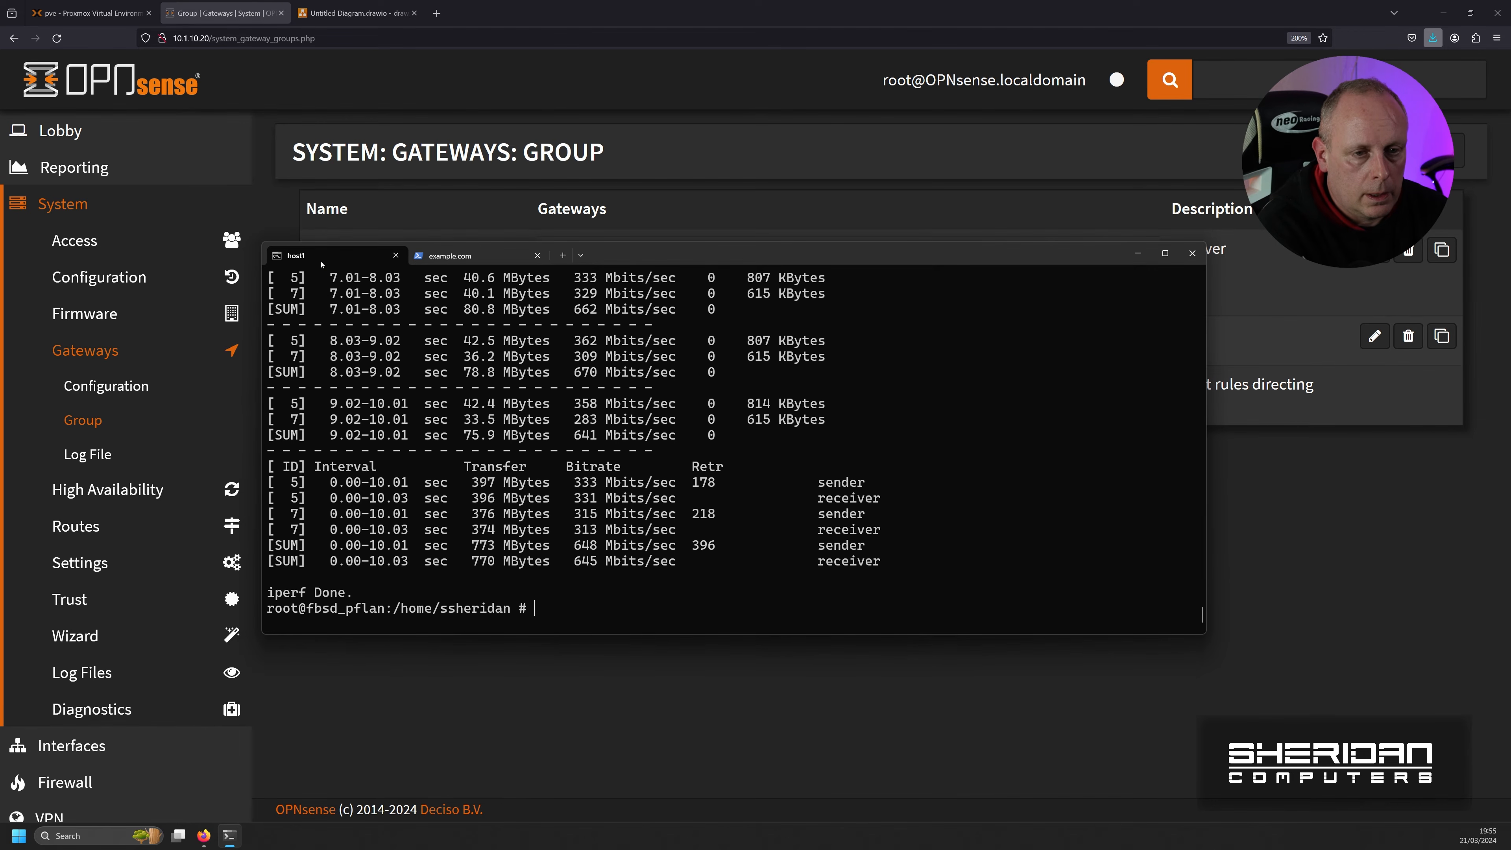
Step: Set the LoadBalancing gateway group's pool options to Round Robin with Sticky Address in OPNsense, and save and apply the change
click(563, 743)
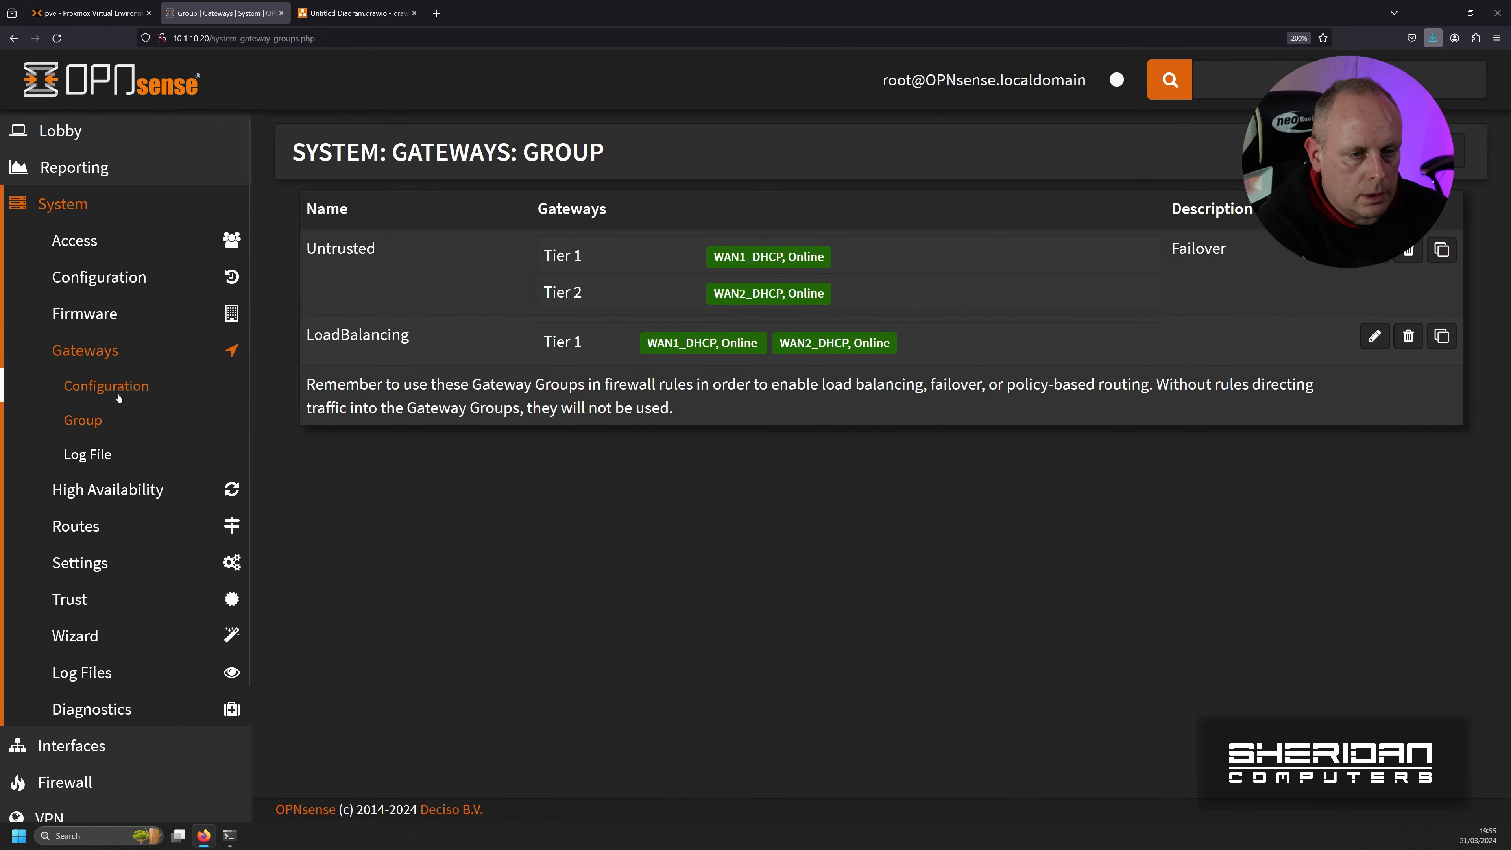
click(1375, 336)
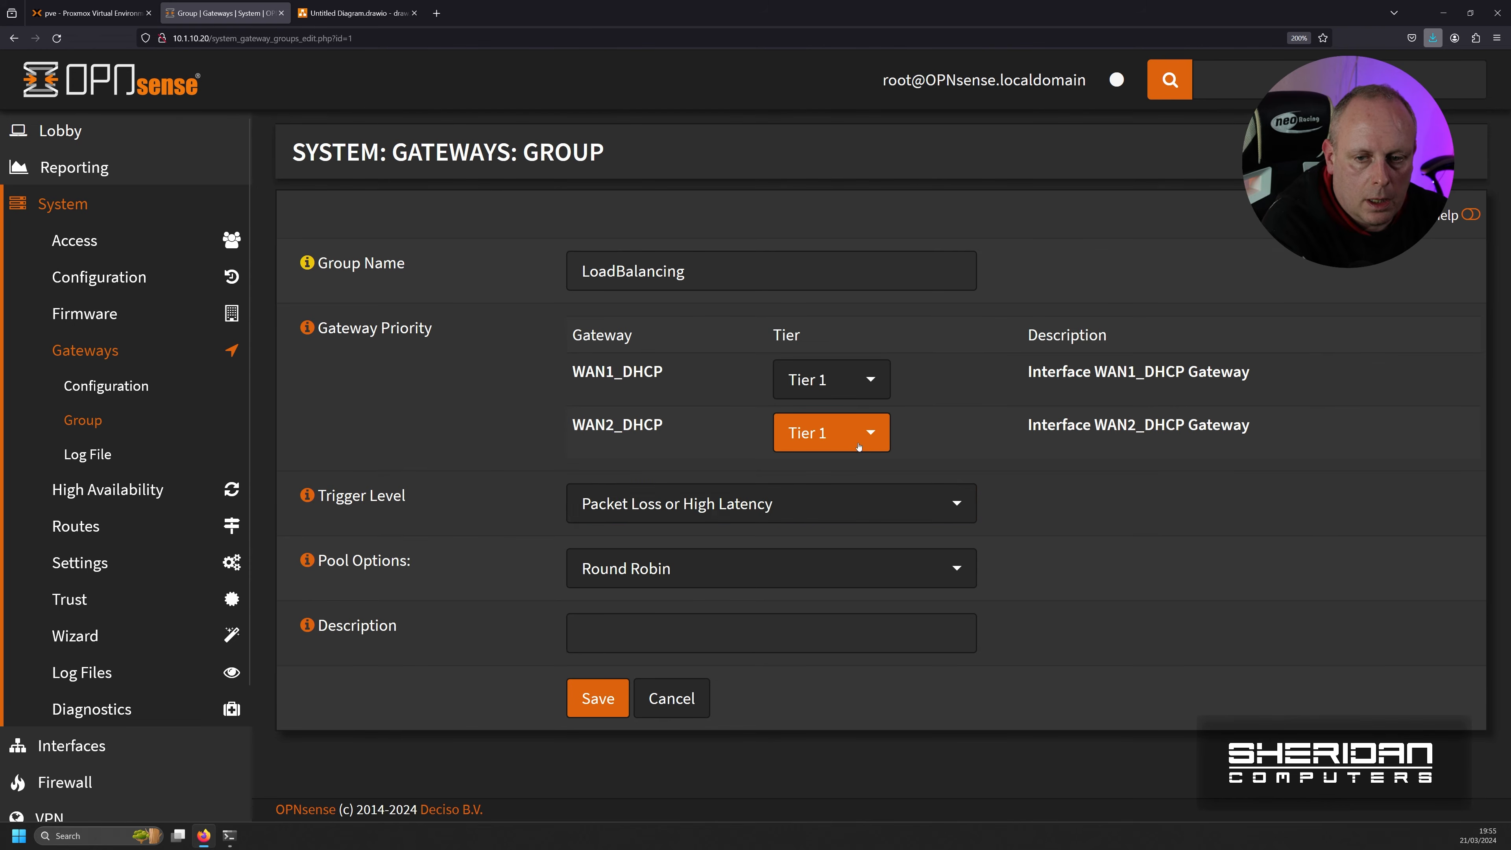
click(800, 573)
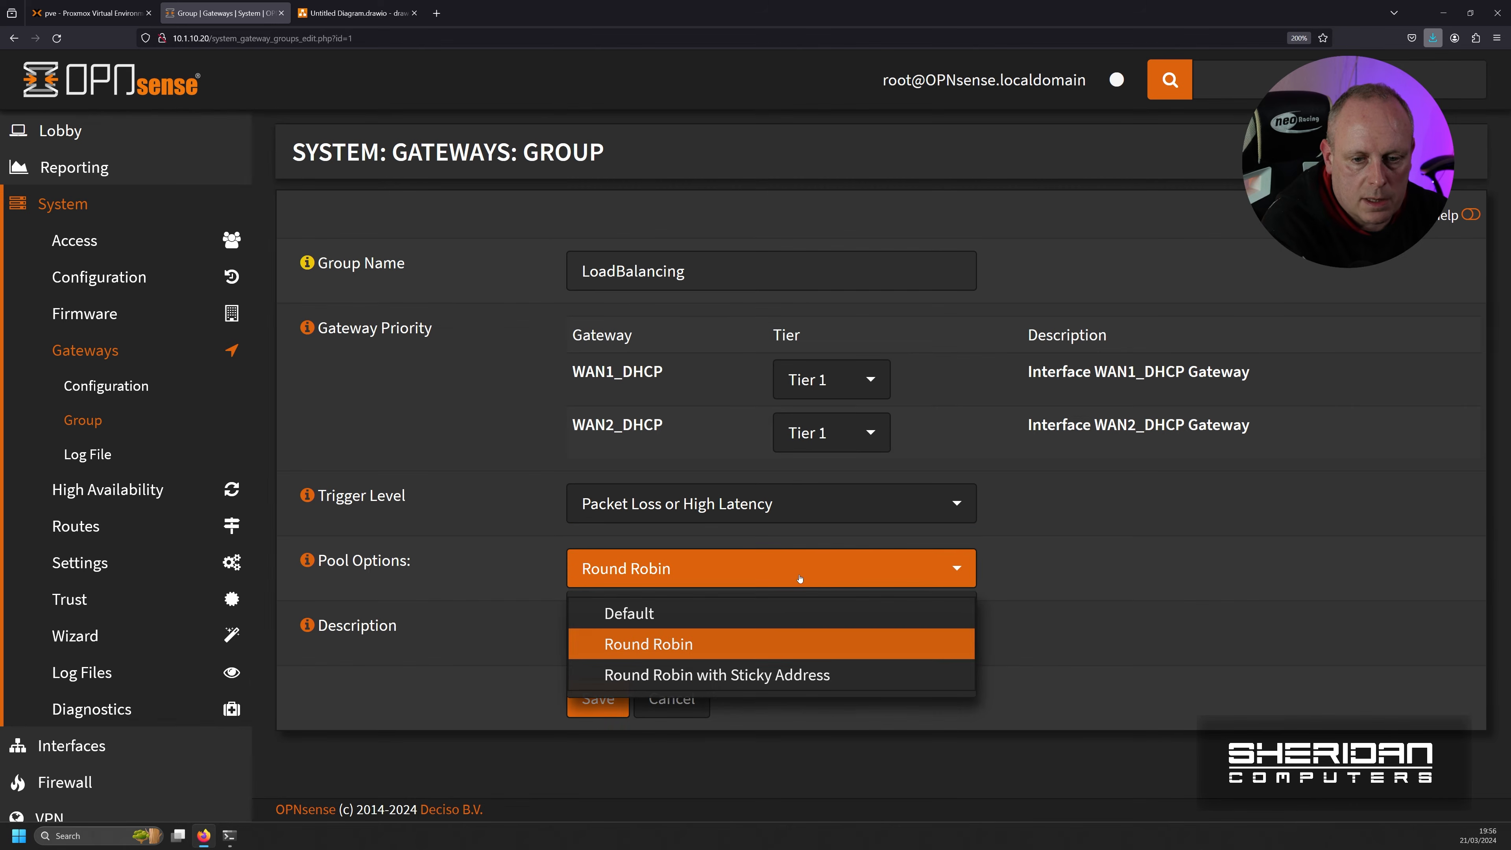
click(780, 683)
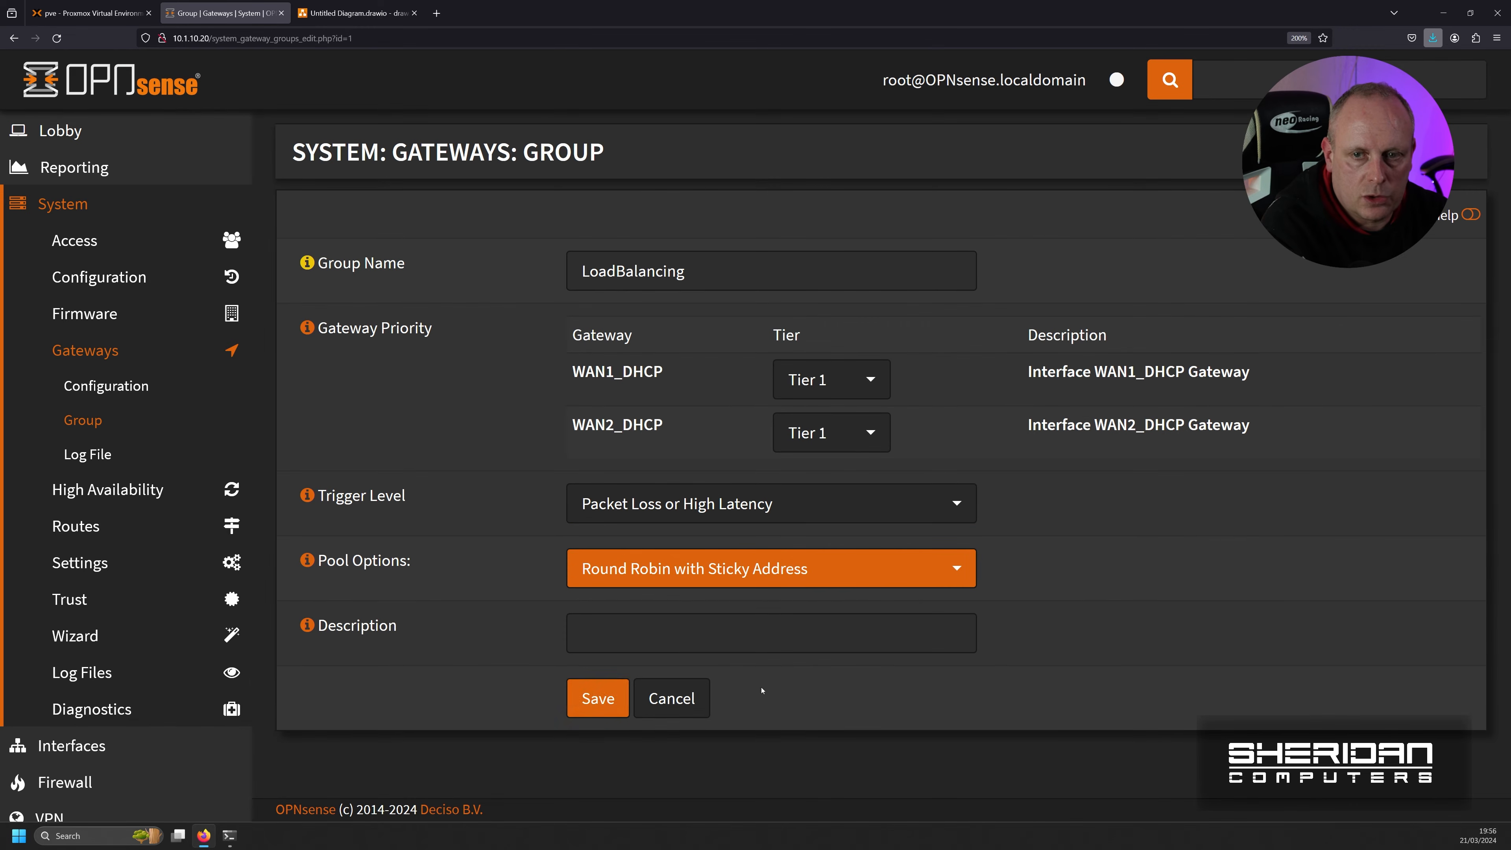
click(598, 703)
click(1441, 229)
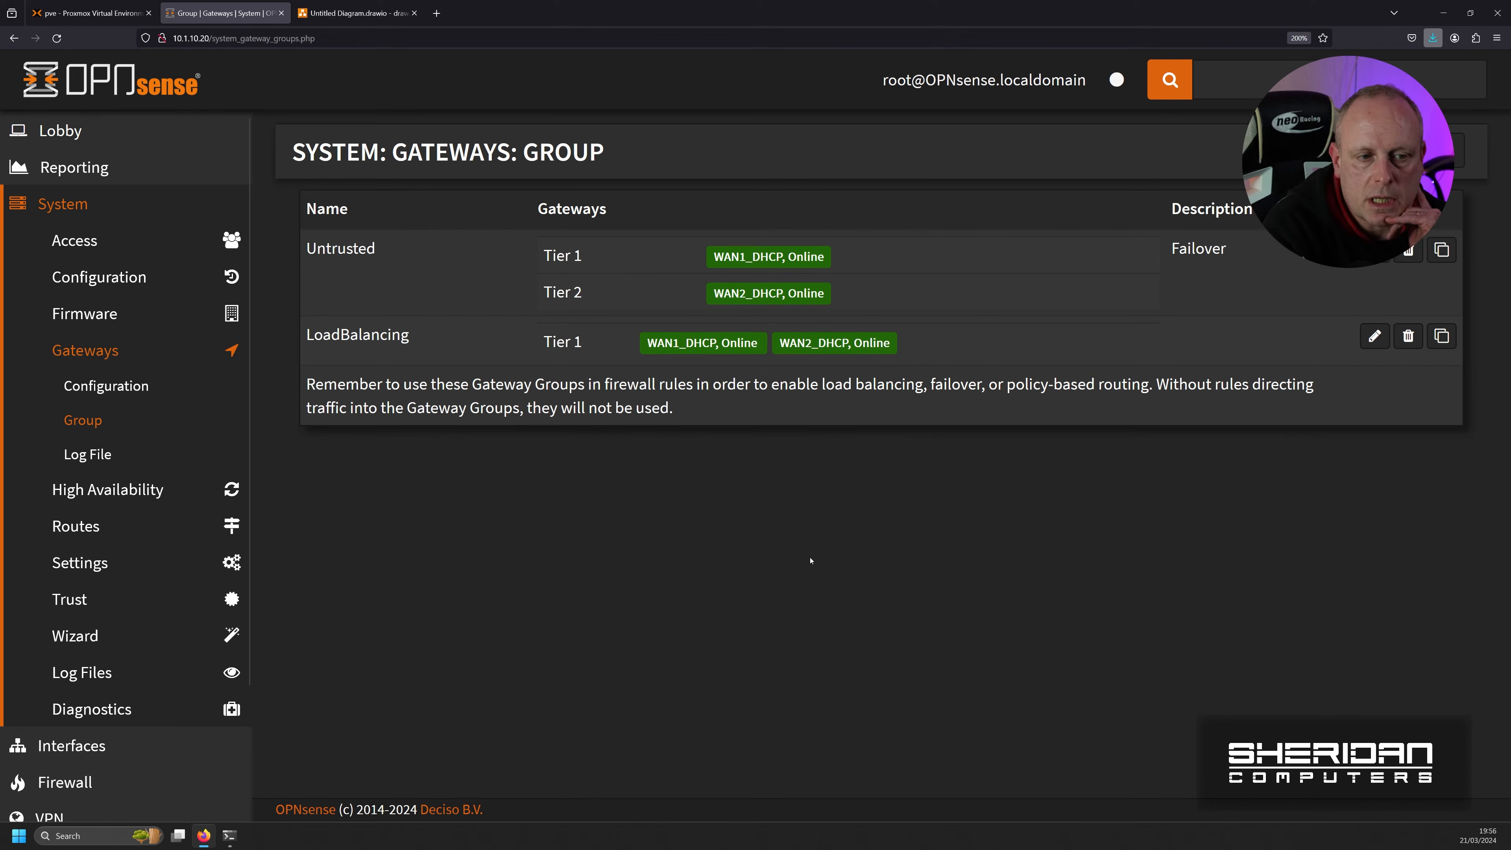
Step: In the terminal's example.com session, interrupt the running iperf3 server, clear its output and start iperf3 -s again
click(240, 835)
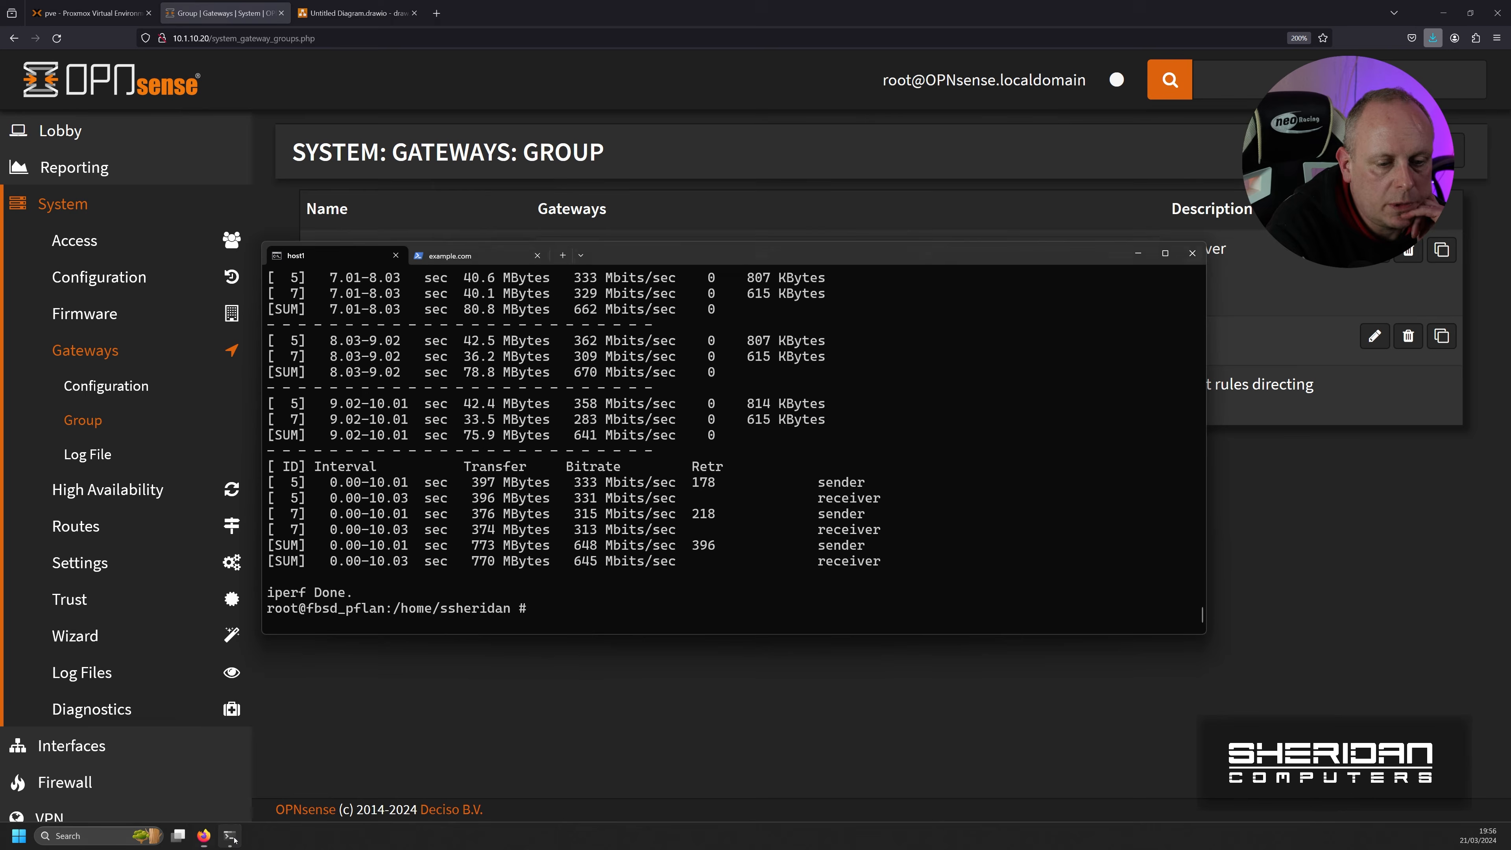
click(468, 256)
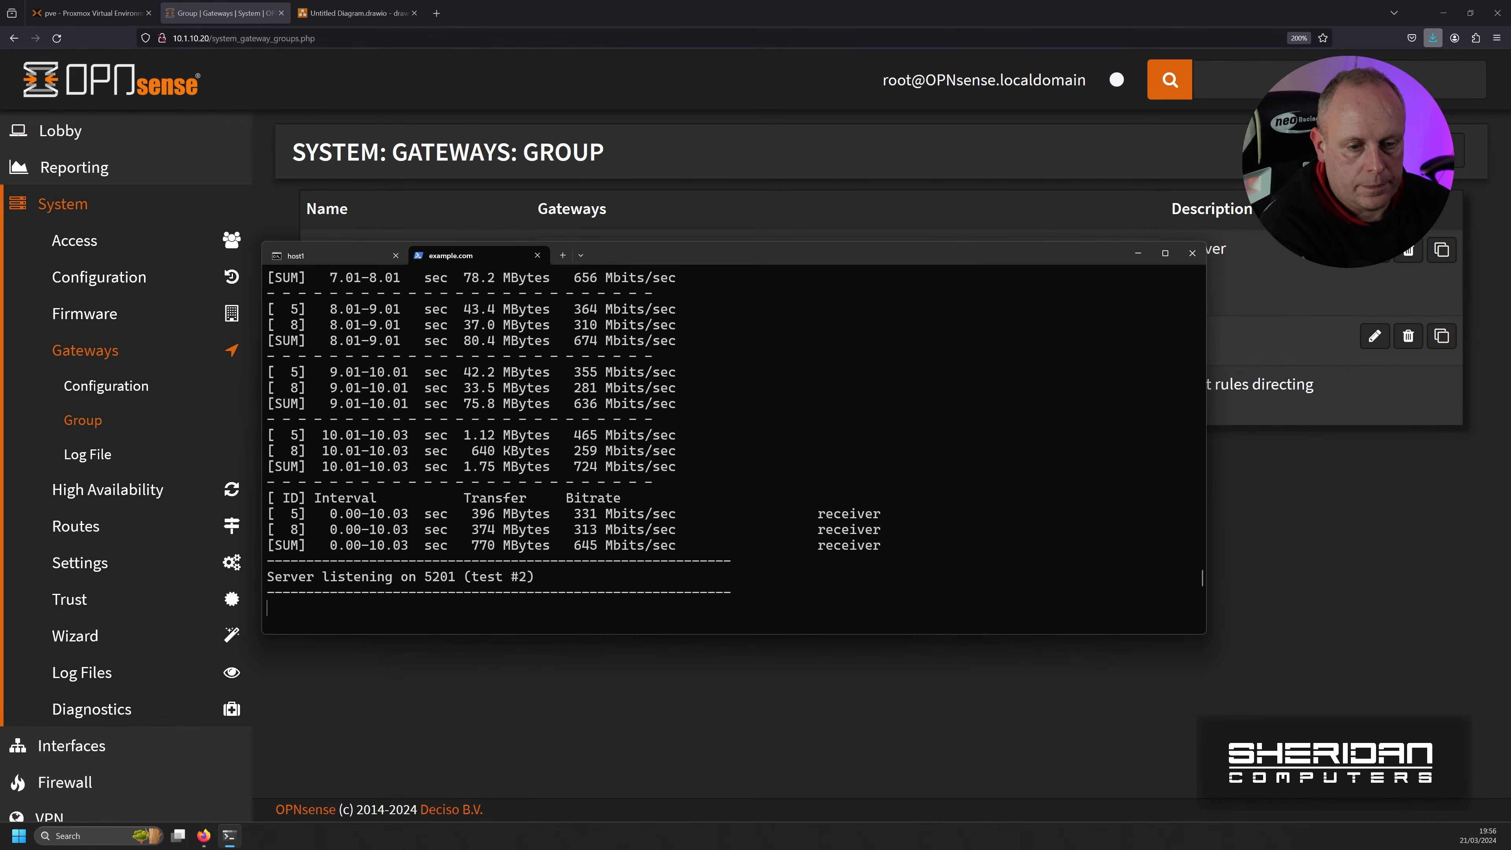
key(ctrl+c)
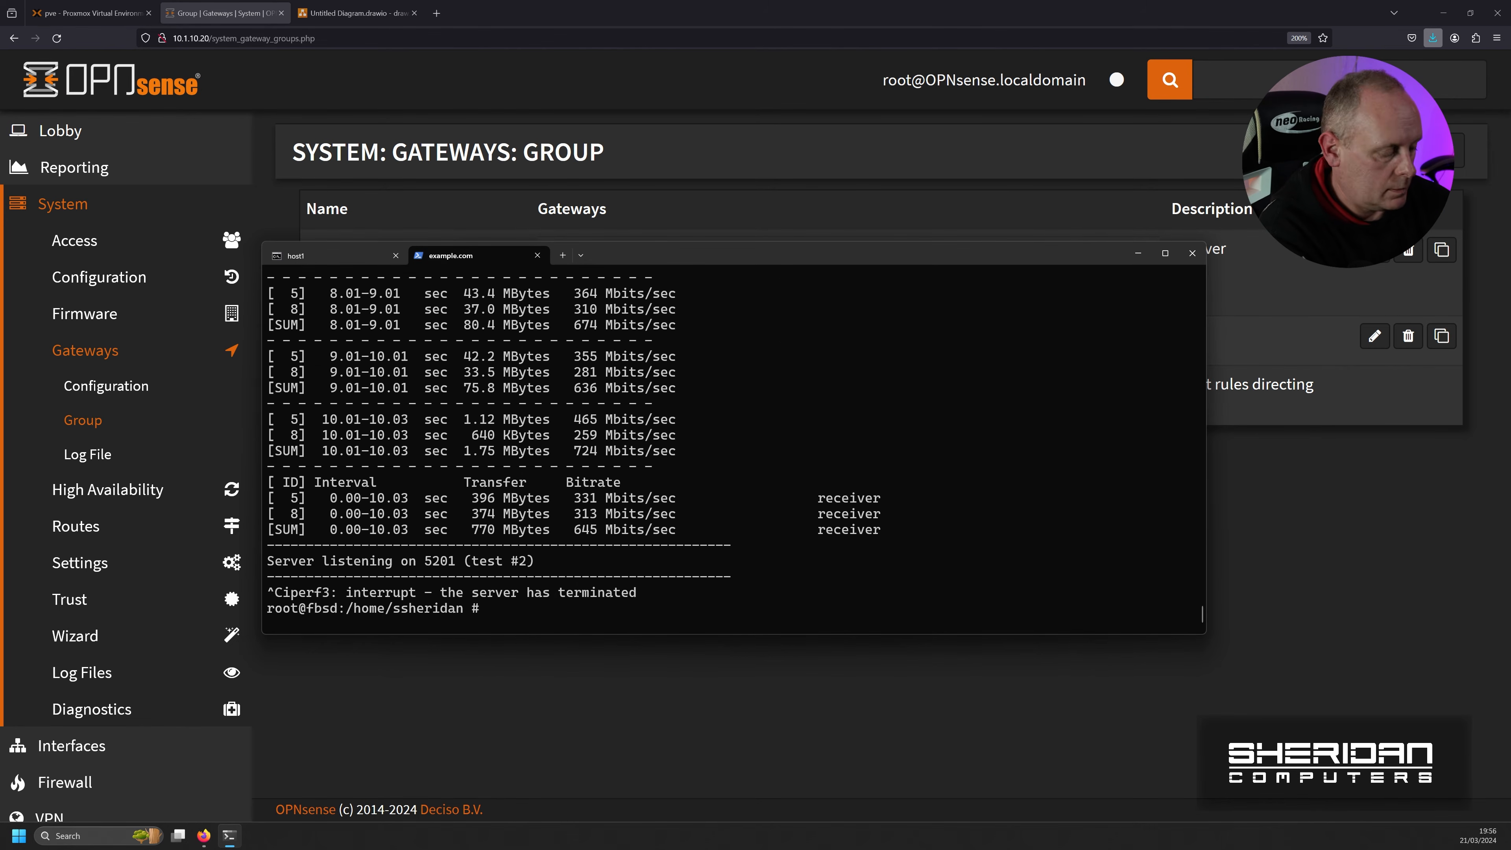
key(ctrl+l)
text(iperf3 -s)
key(Return)
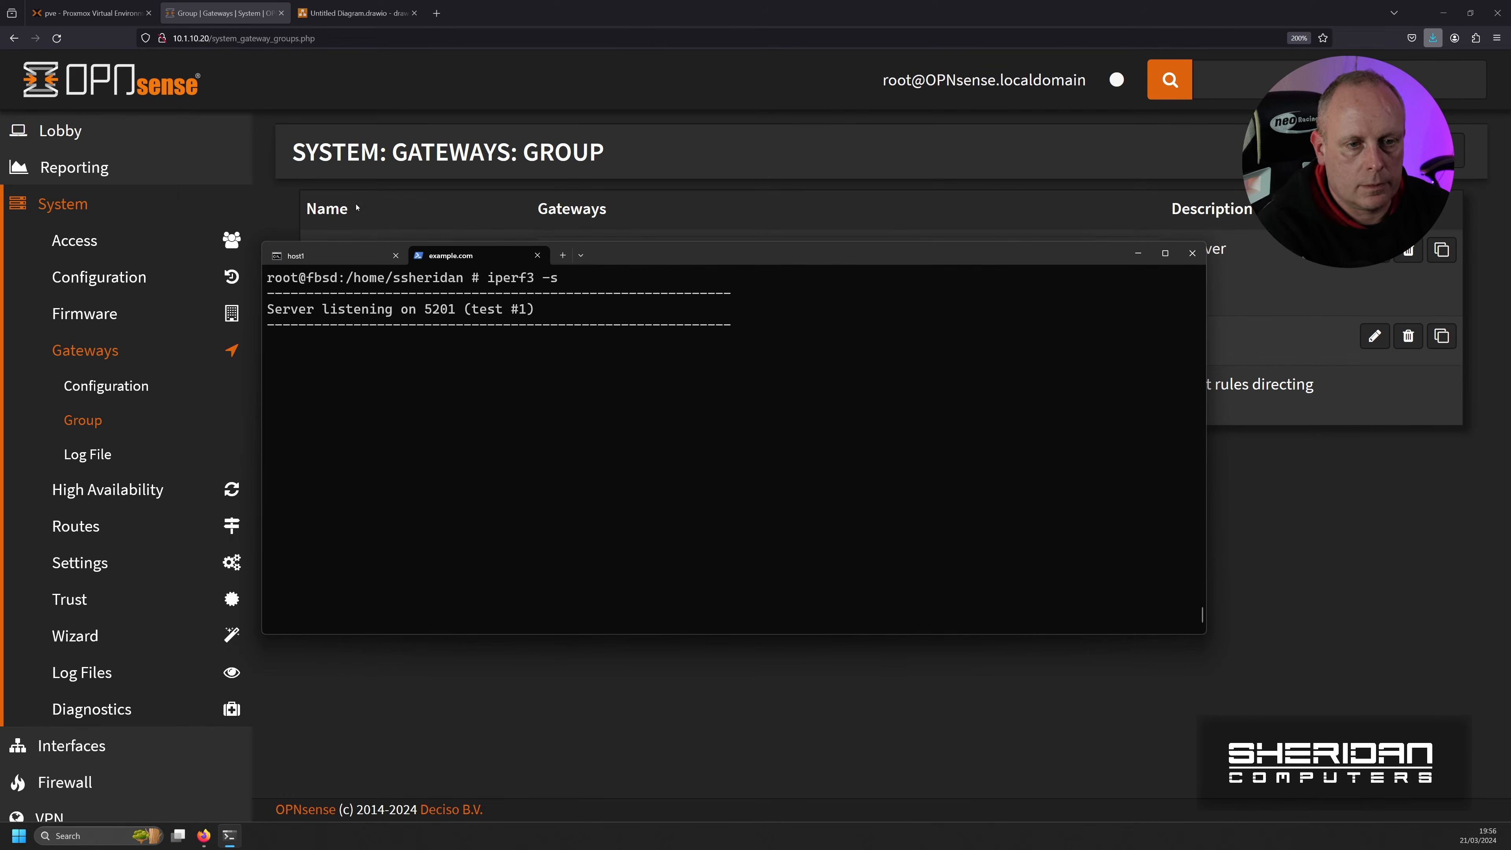
Step: Run iperf3 -P 2 -c example.com again from host1 and check both streams' client addresses in the example.com server output
click(341, 258)
key(Up)
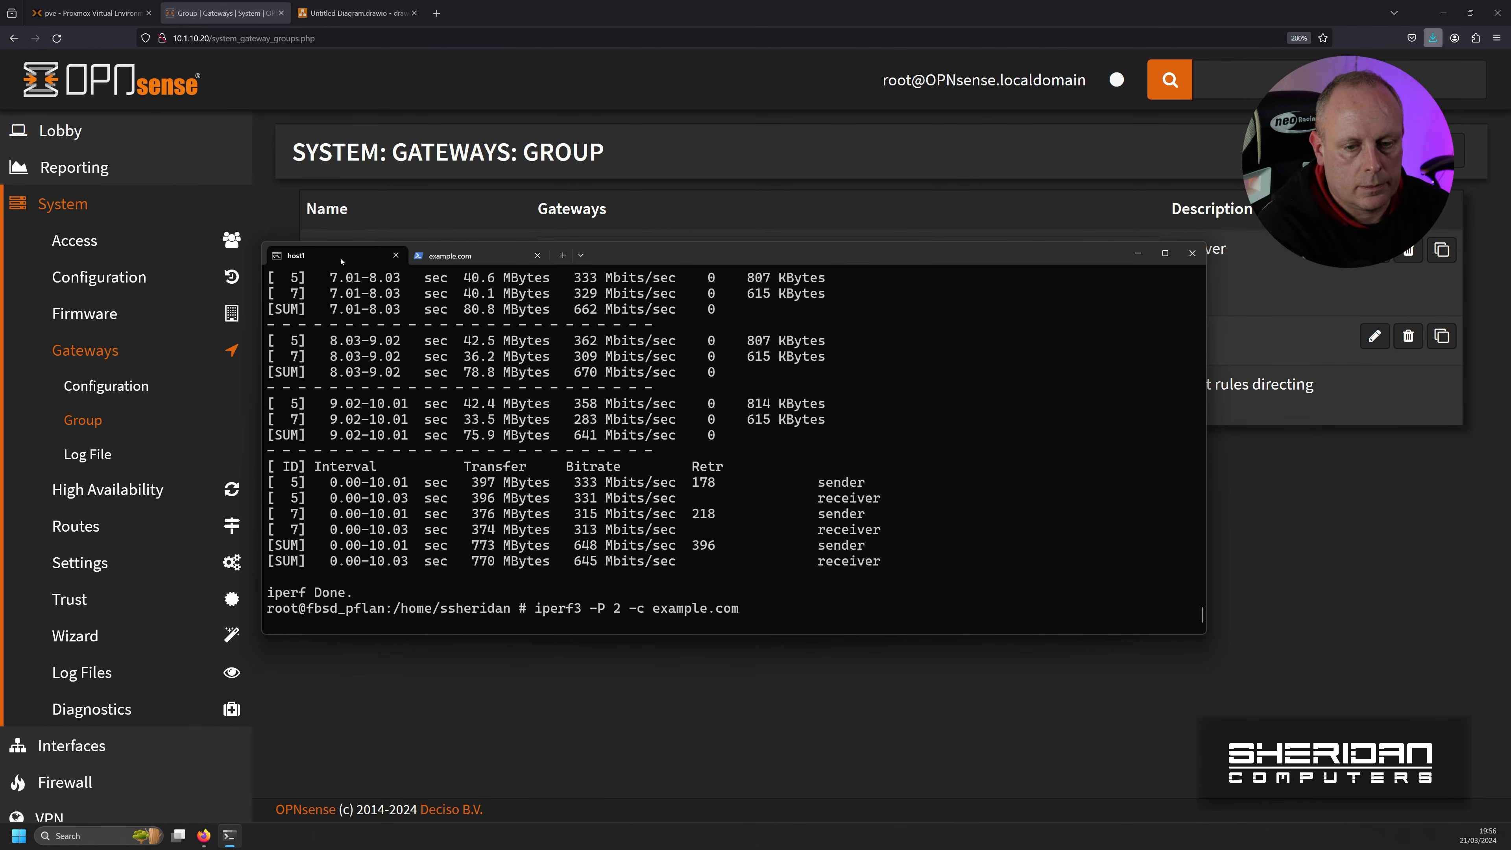
key(Return)
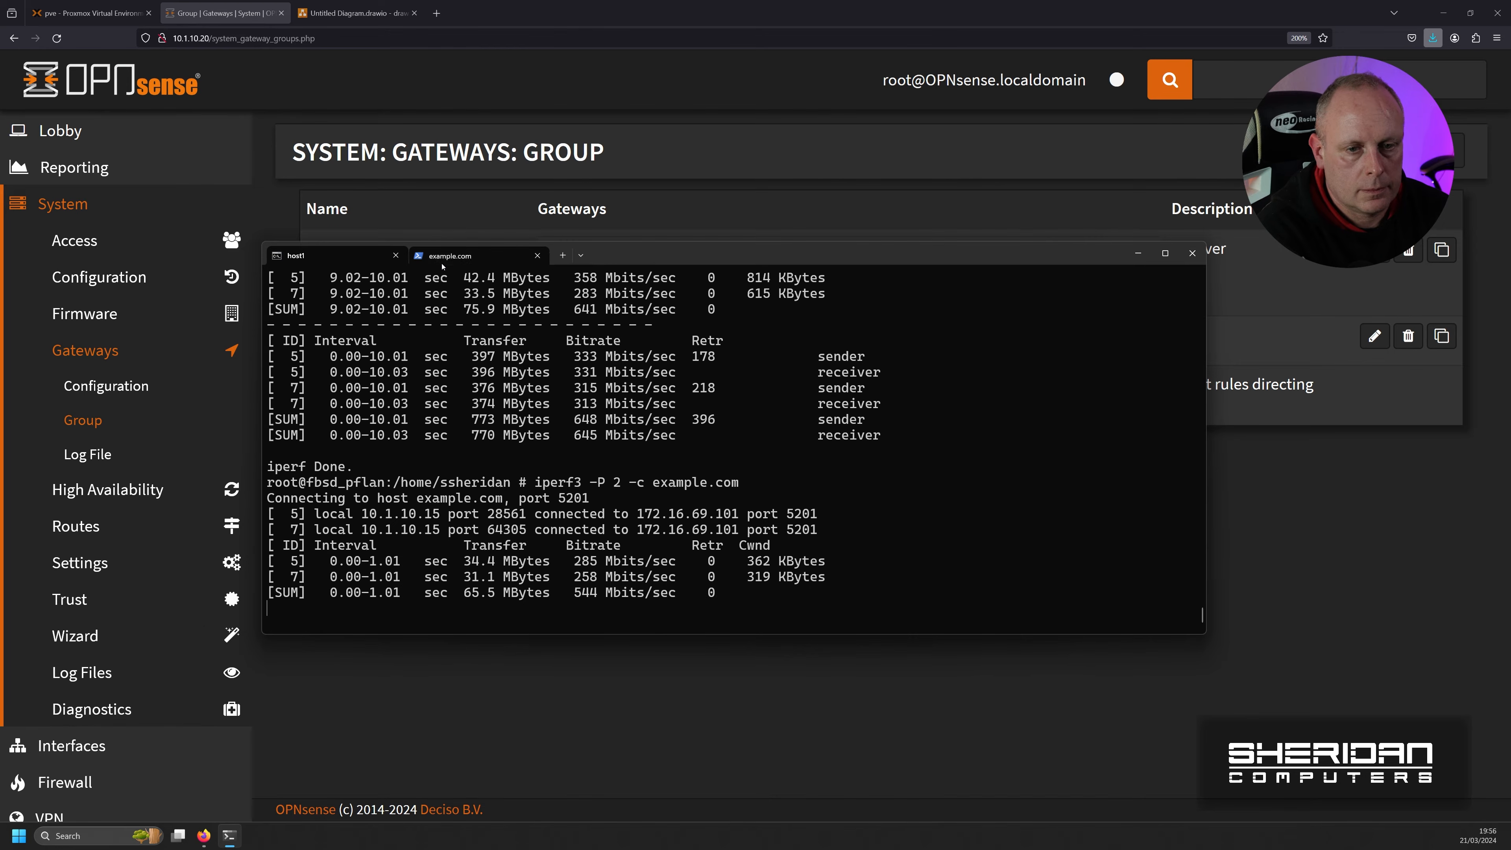
click(448, 256)
drag(650, 364, 735, 374)
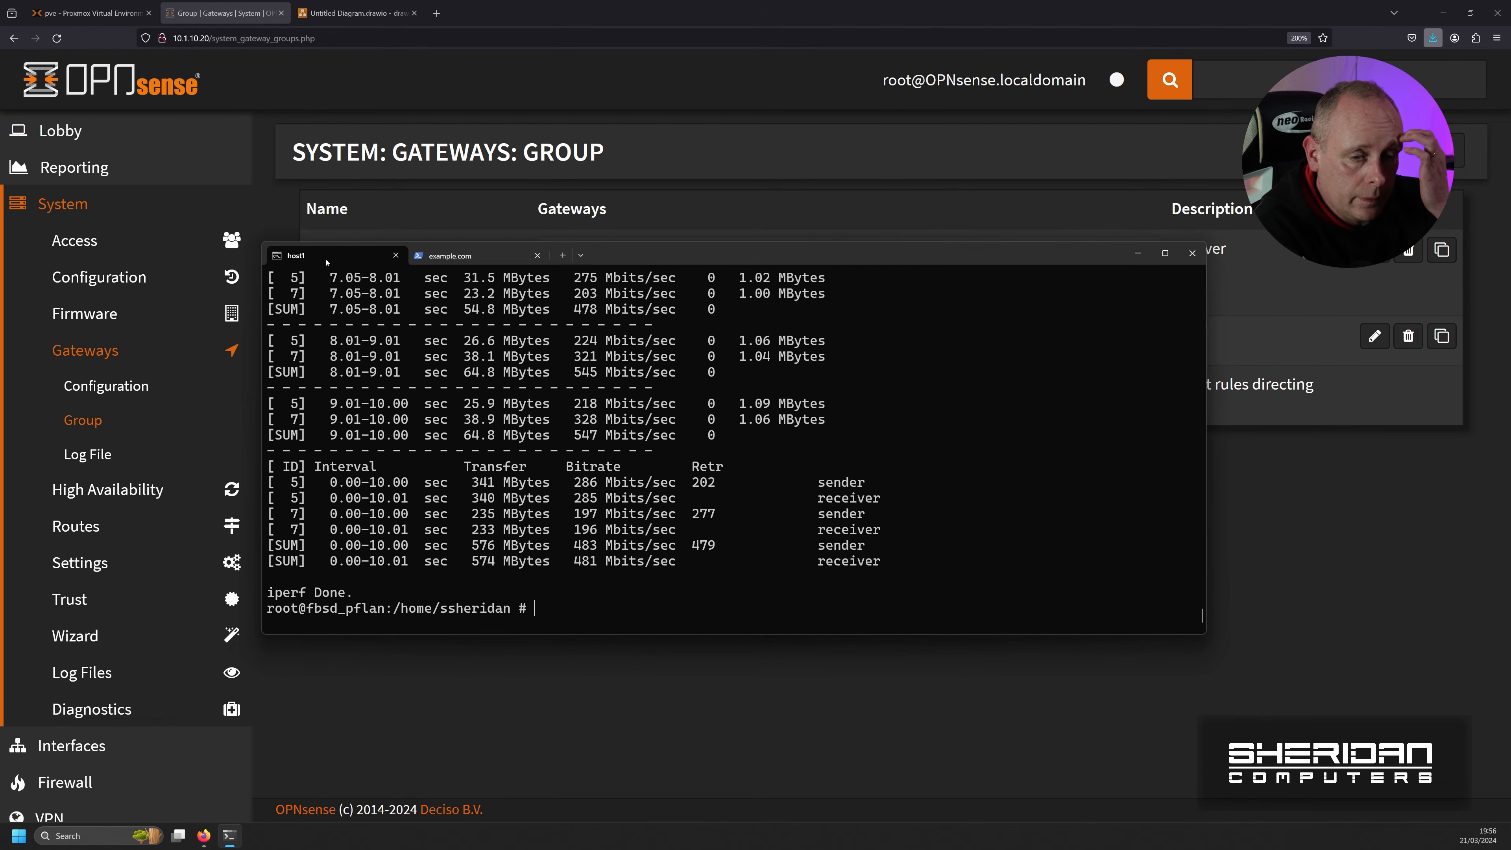
Step: Back in OPNsense, view the LoadBalancing gateway group's settings, and go to the sticky connections timeout in the advanced firewall settings
key(alt+Tab)
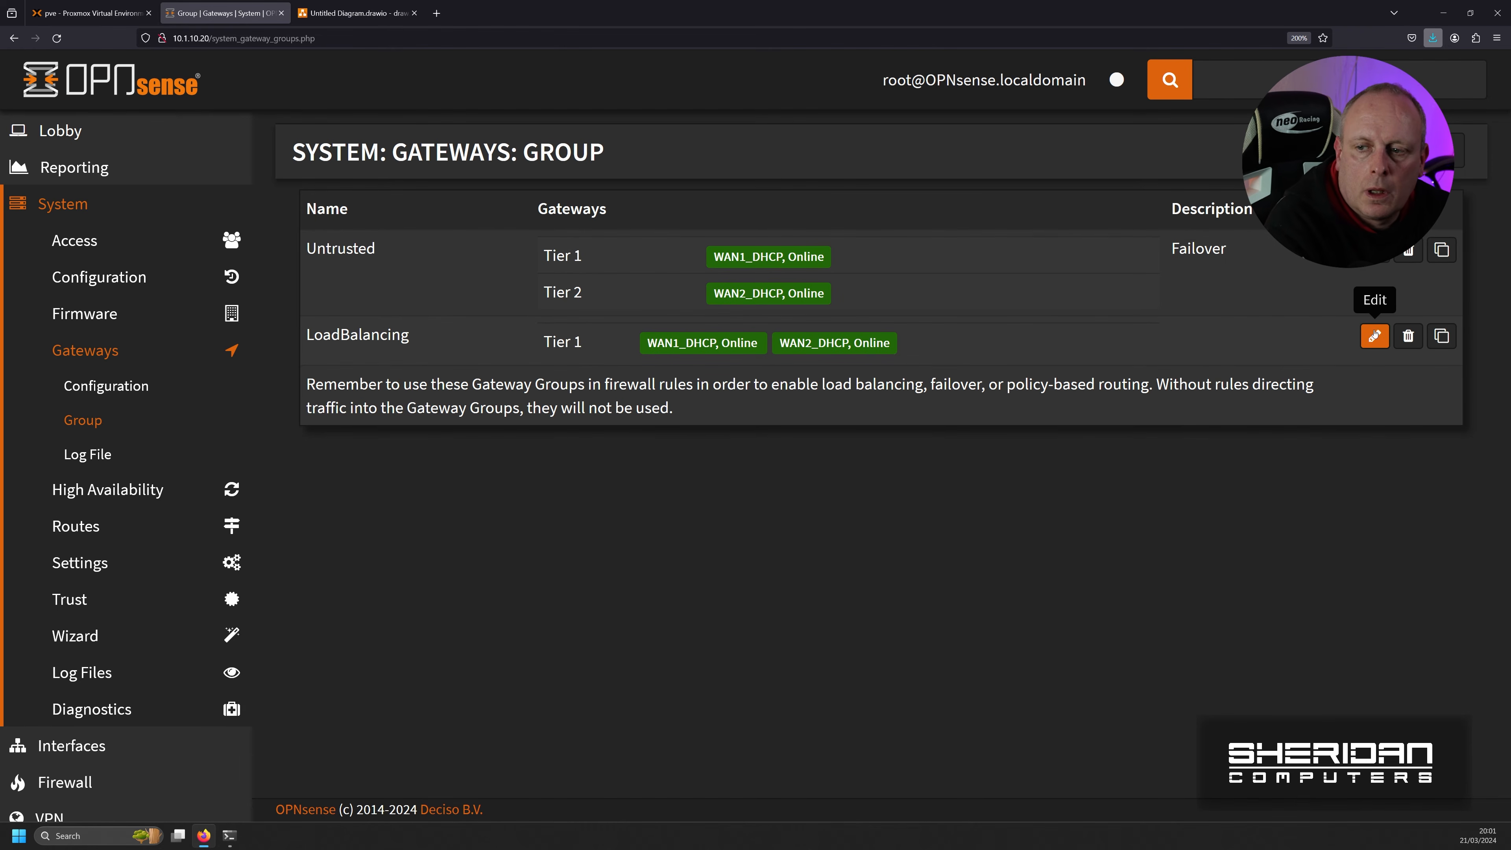
click(1373, 337)
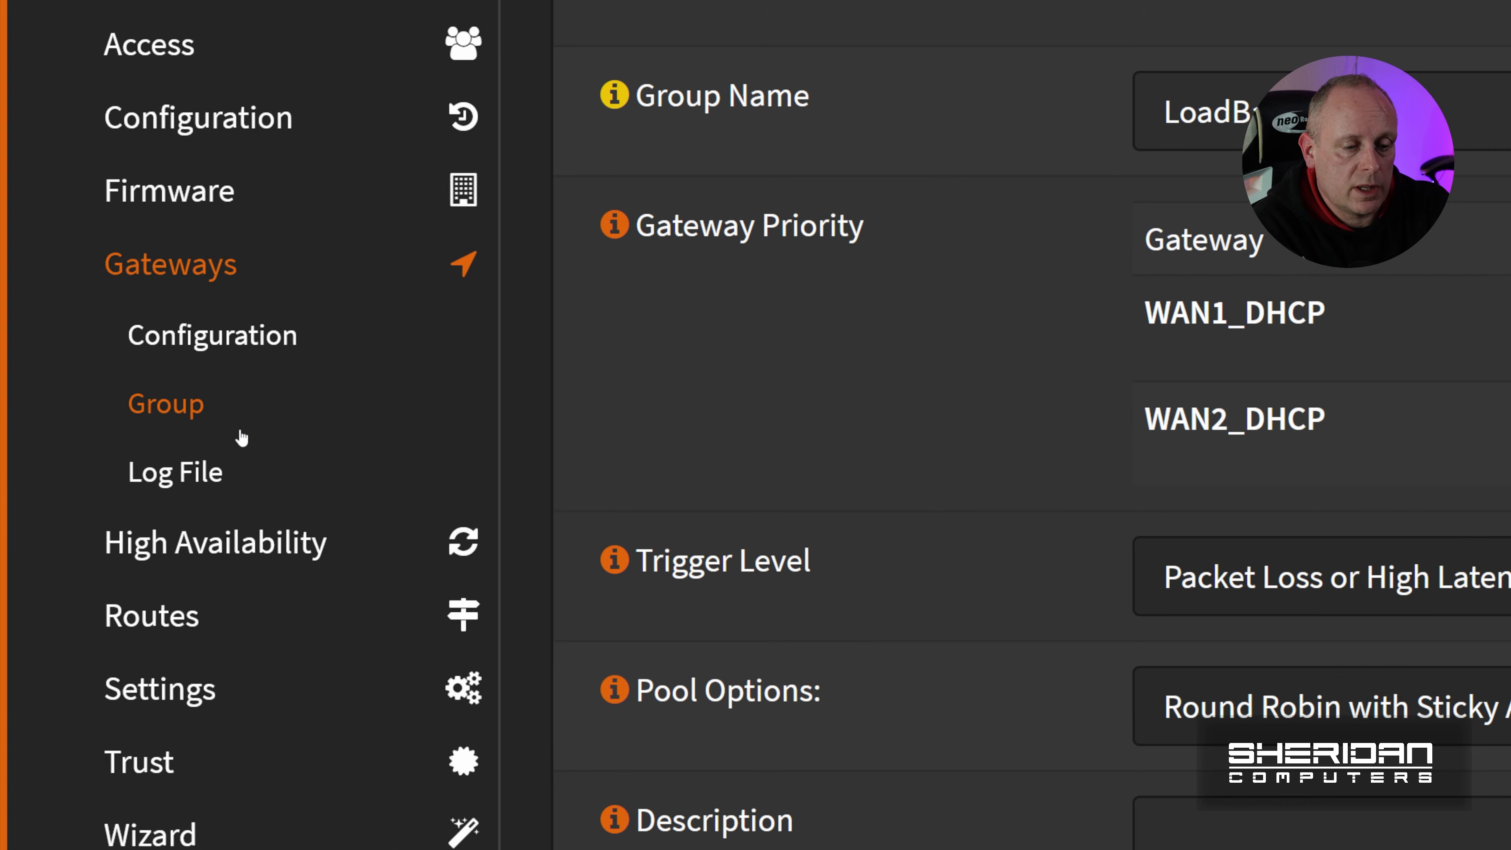
scroll(119, 440, down, 3)
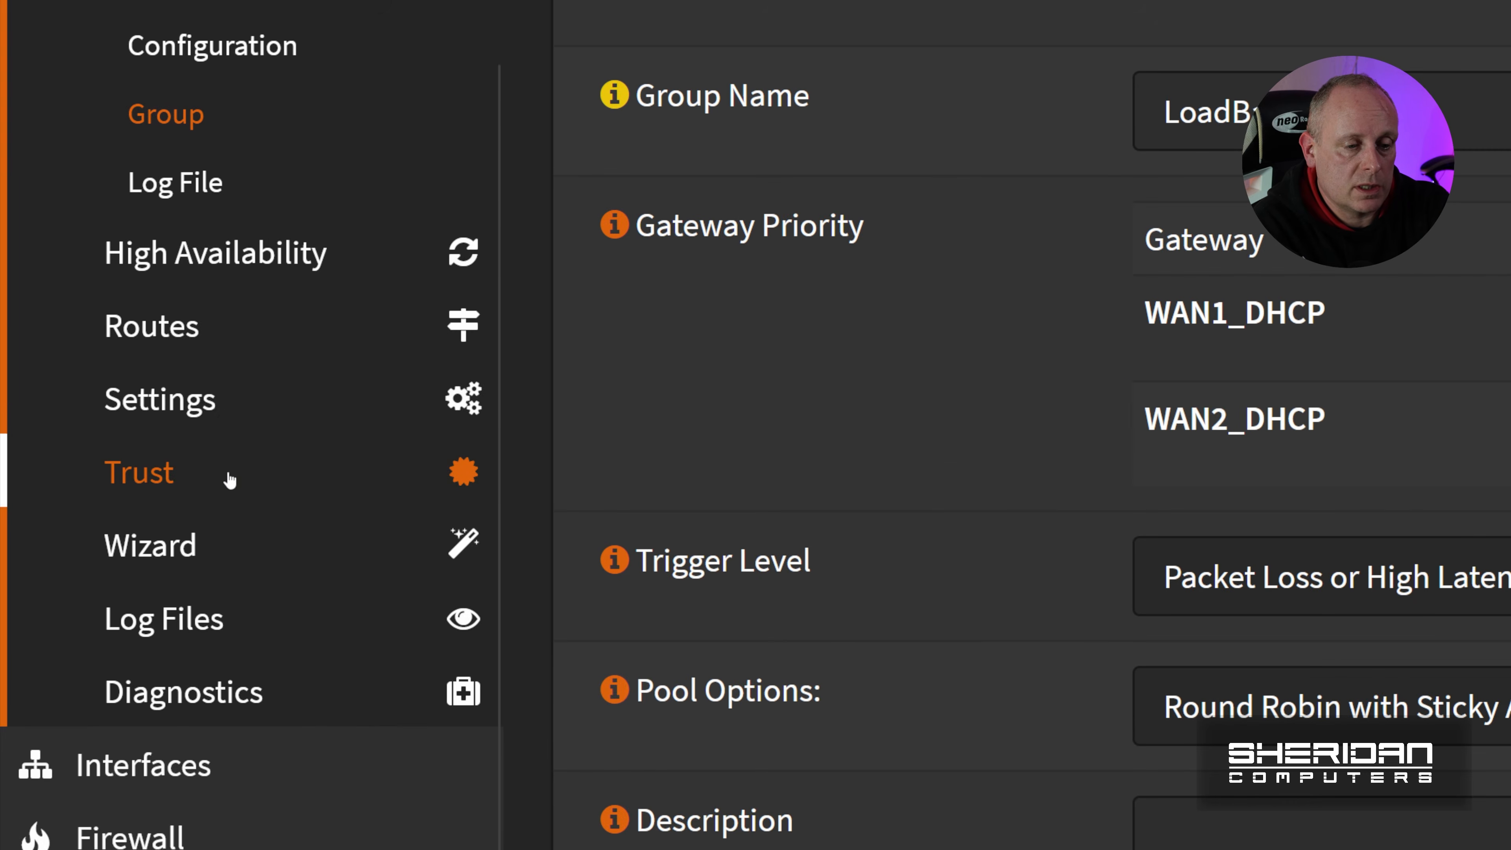
click(135, 837)
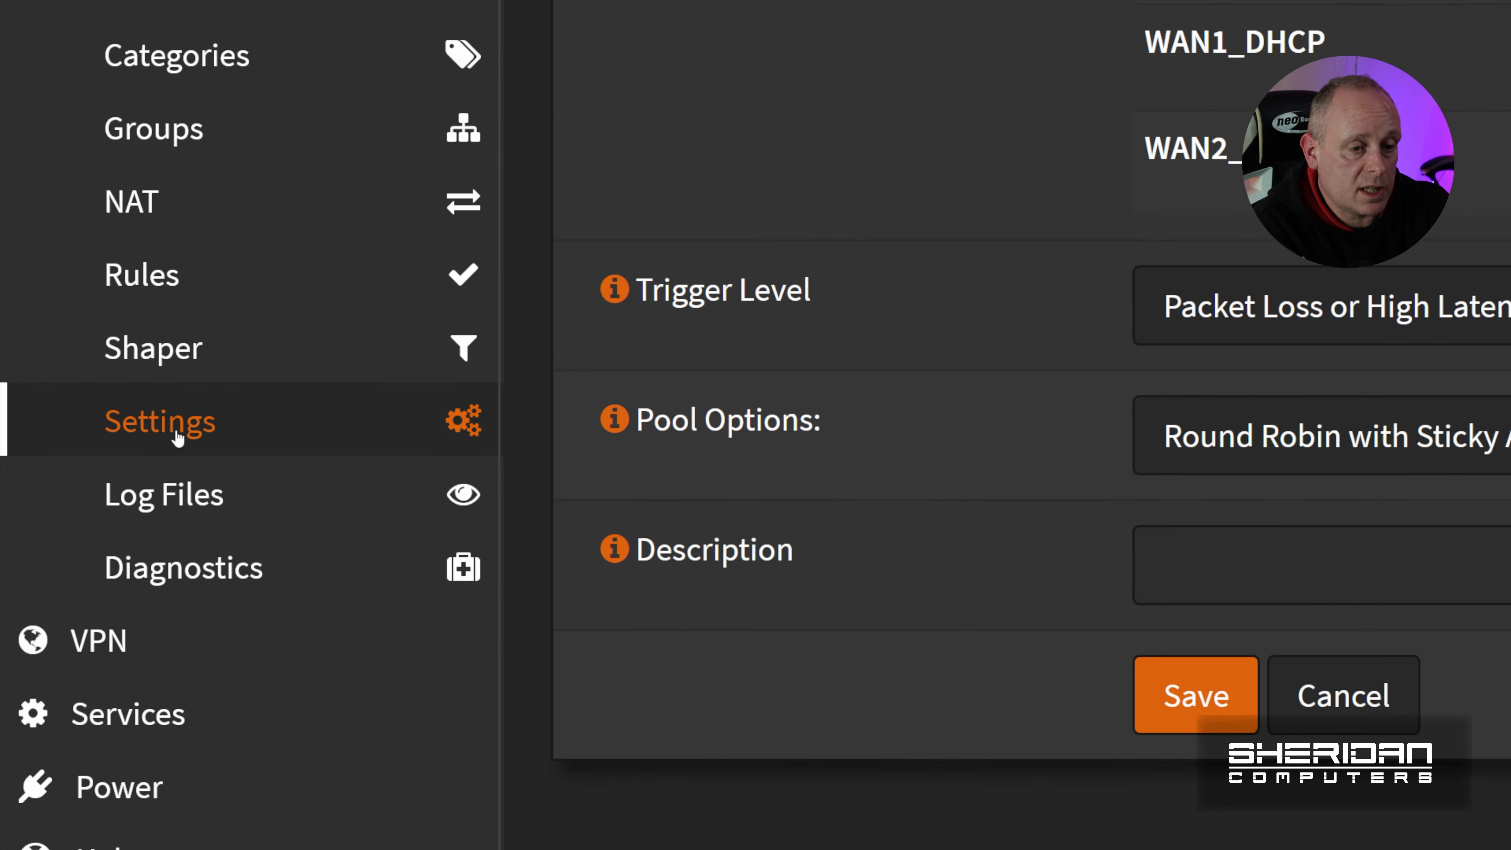
click(177, 437)
click(199, 490)
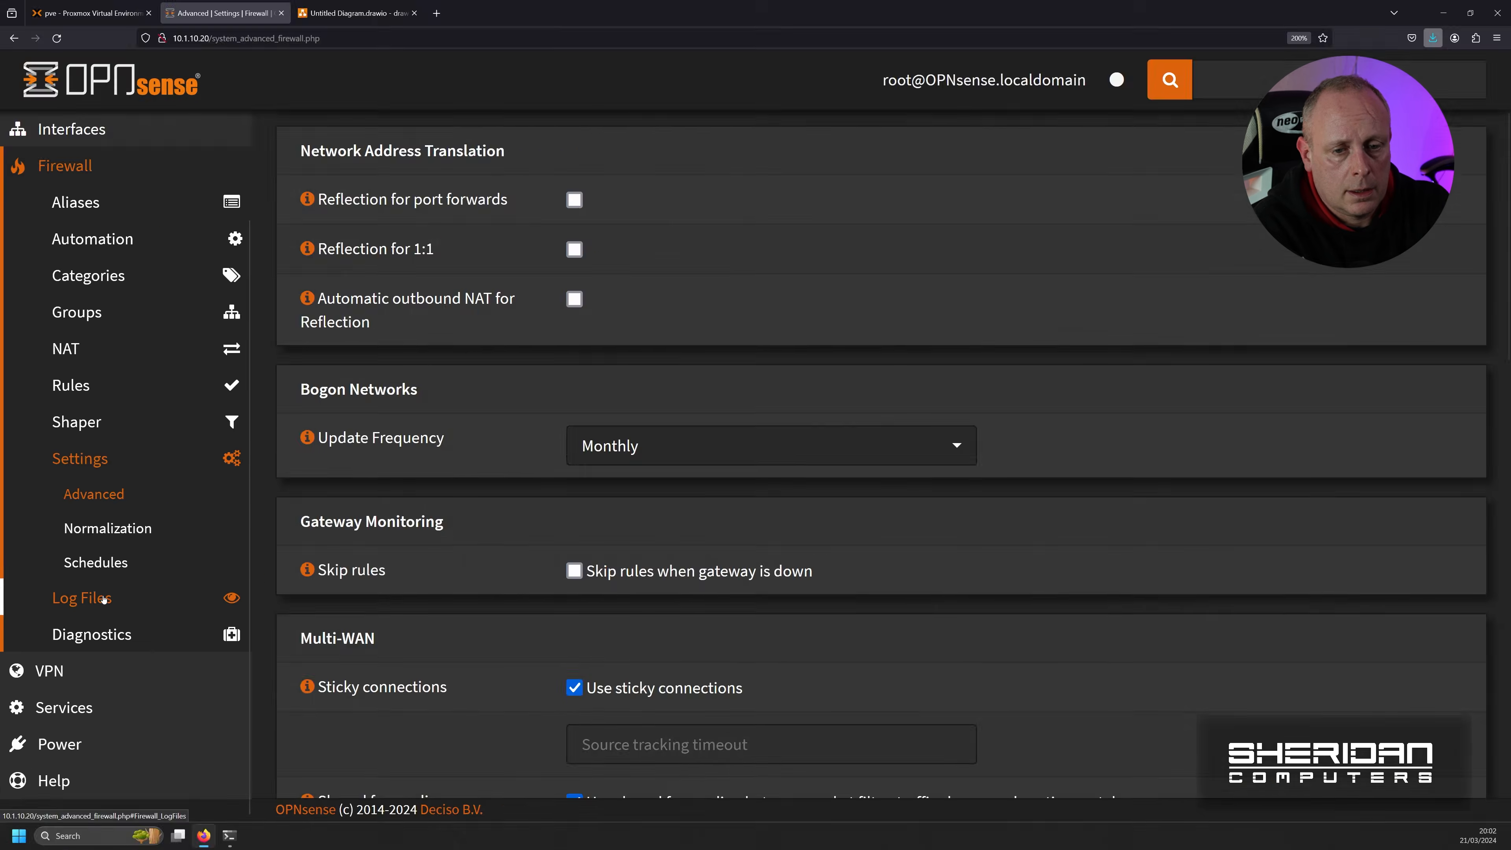
scroll(937, 310, down, 3)
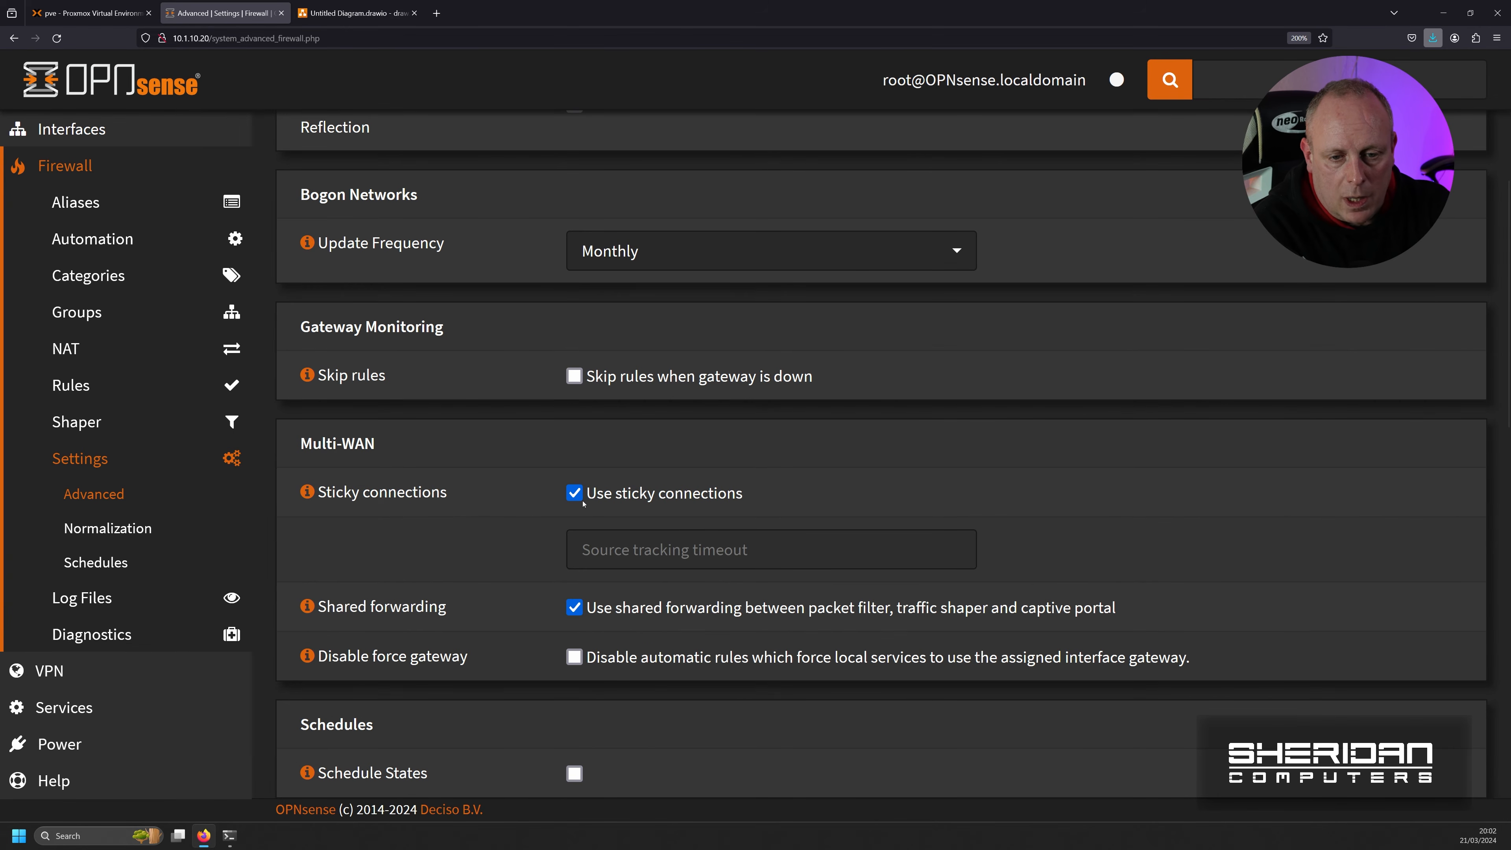
scroll(532, 491, down, 4)
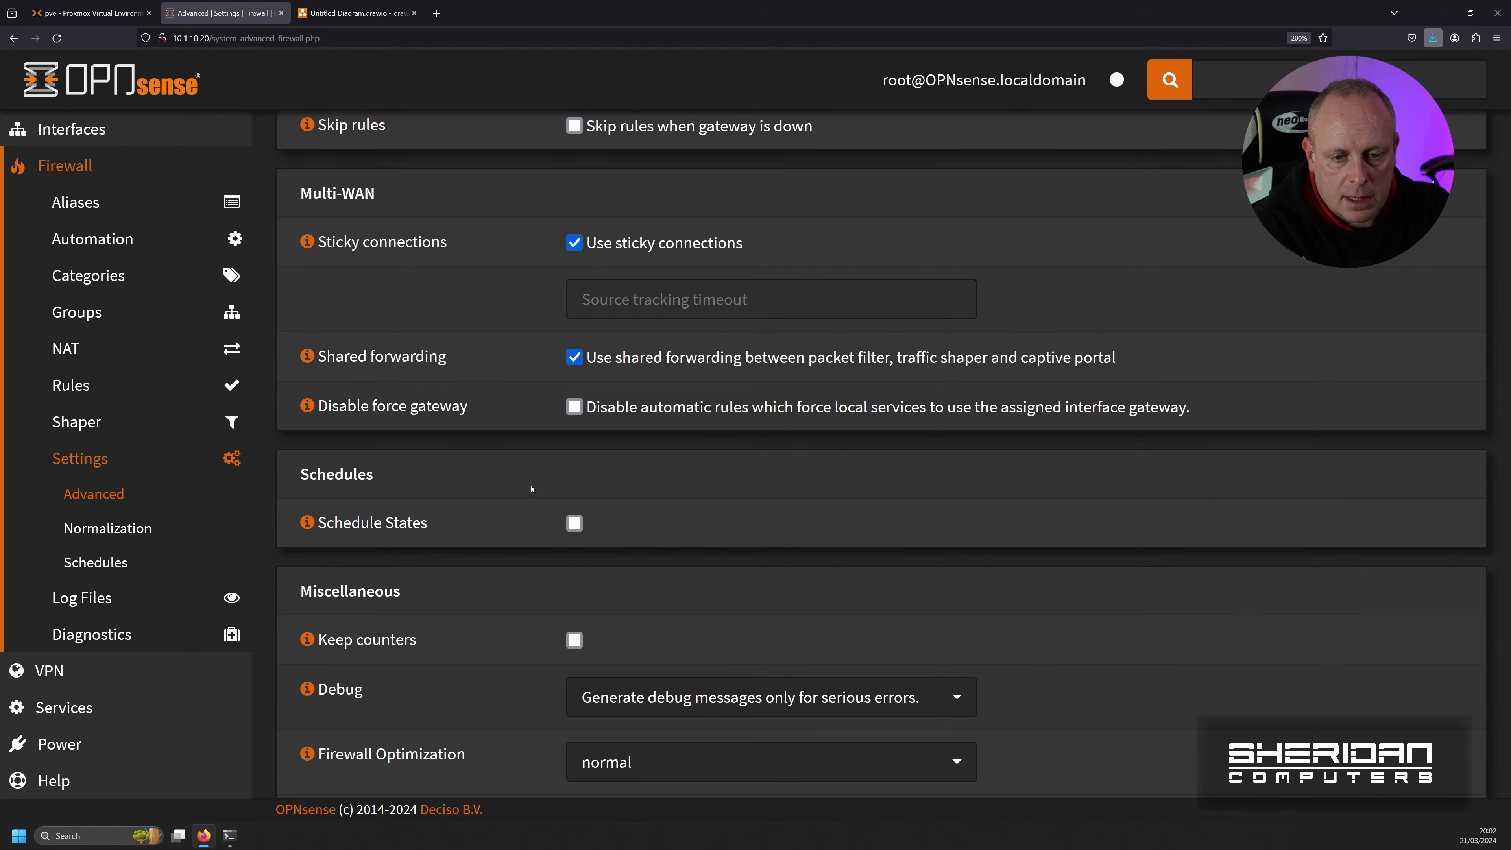
click(627, 308)
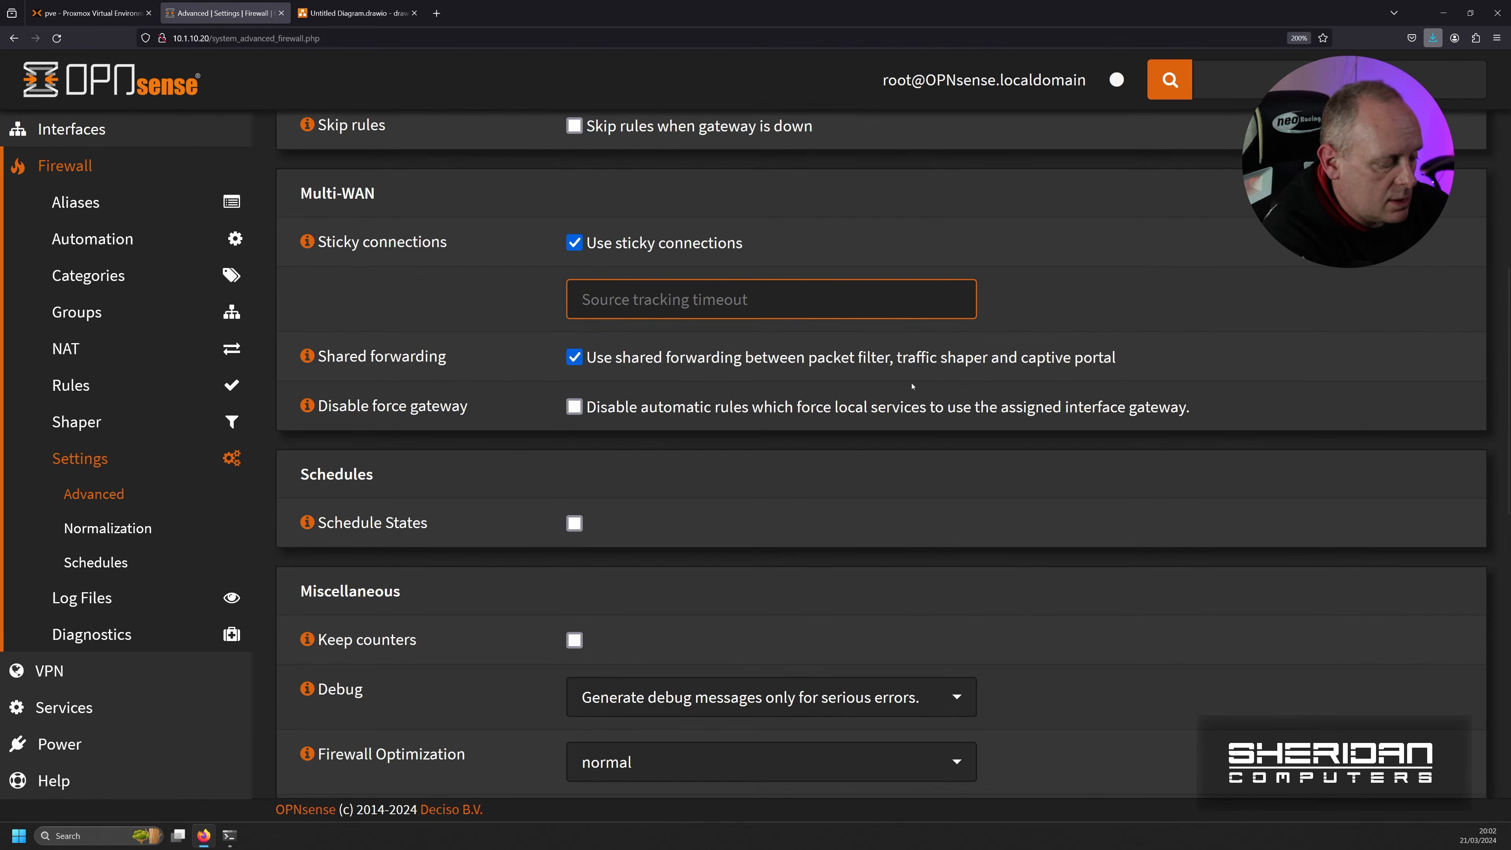
text(300)
key(BackSpace)
key(BackSpace)
key(BackSpace)
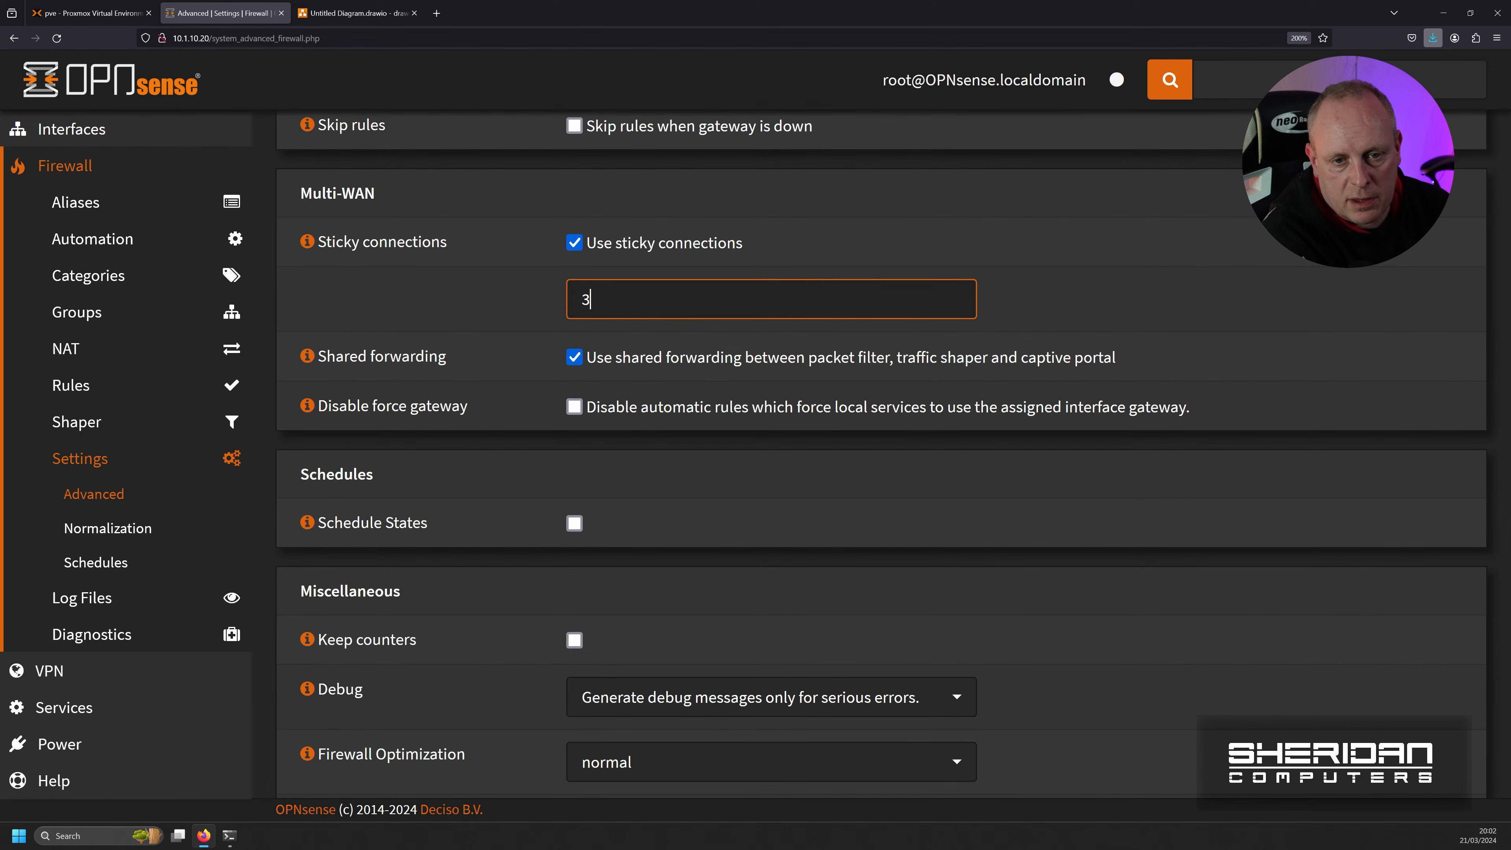
text(600)
key(BackSpace)
key(BackSpace)
key(BackSpace)
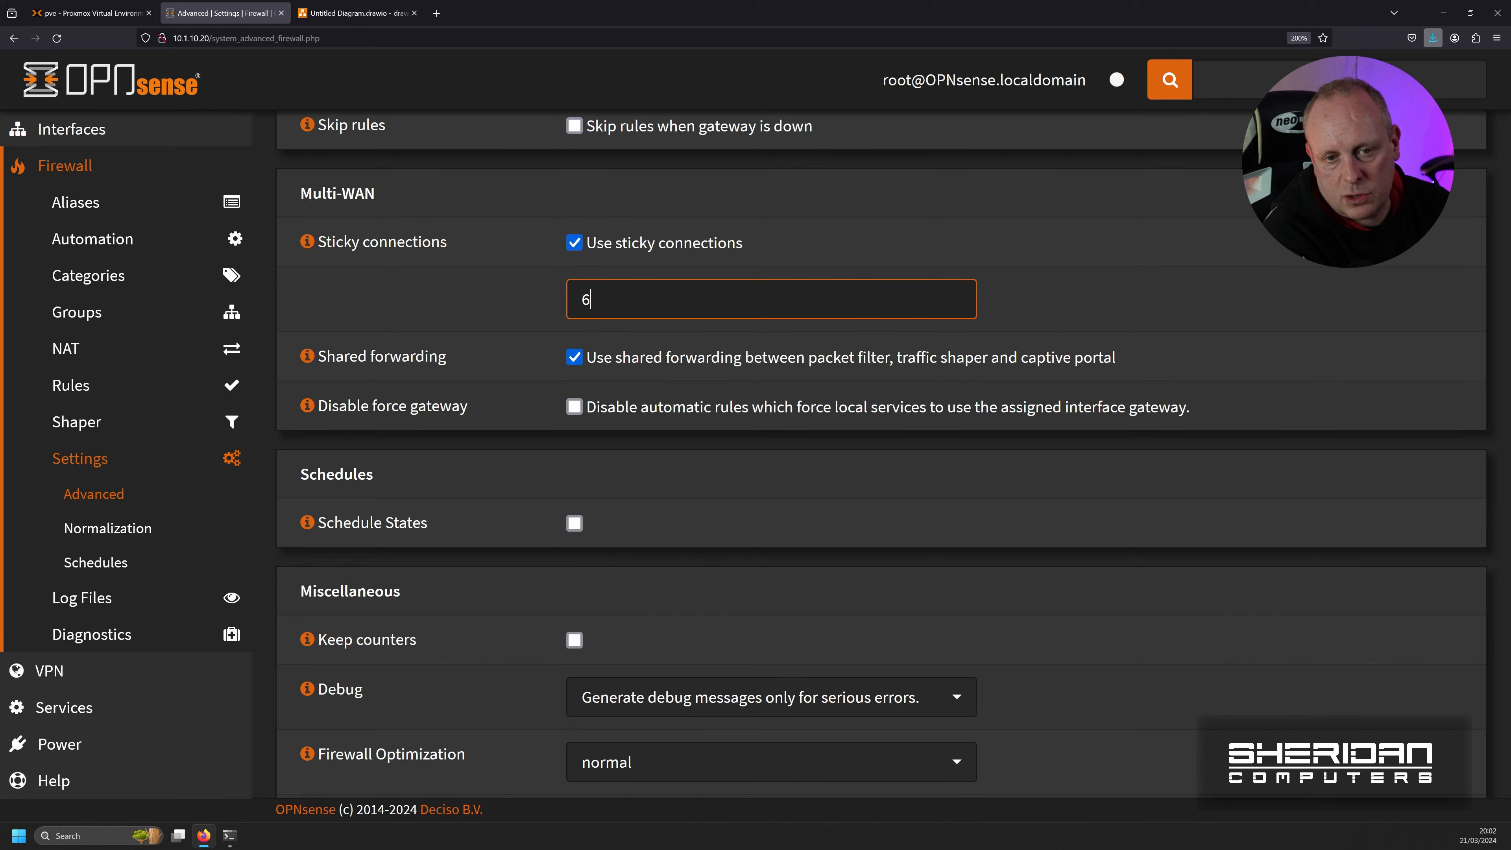
Step: Set the source tracking timeout for Multi-WAN sticky connections to 3600
text(35)
key(BackSpace)
text(600)
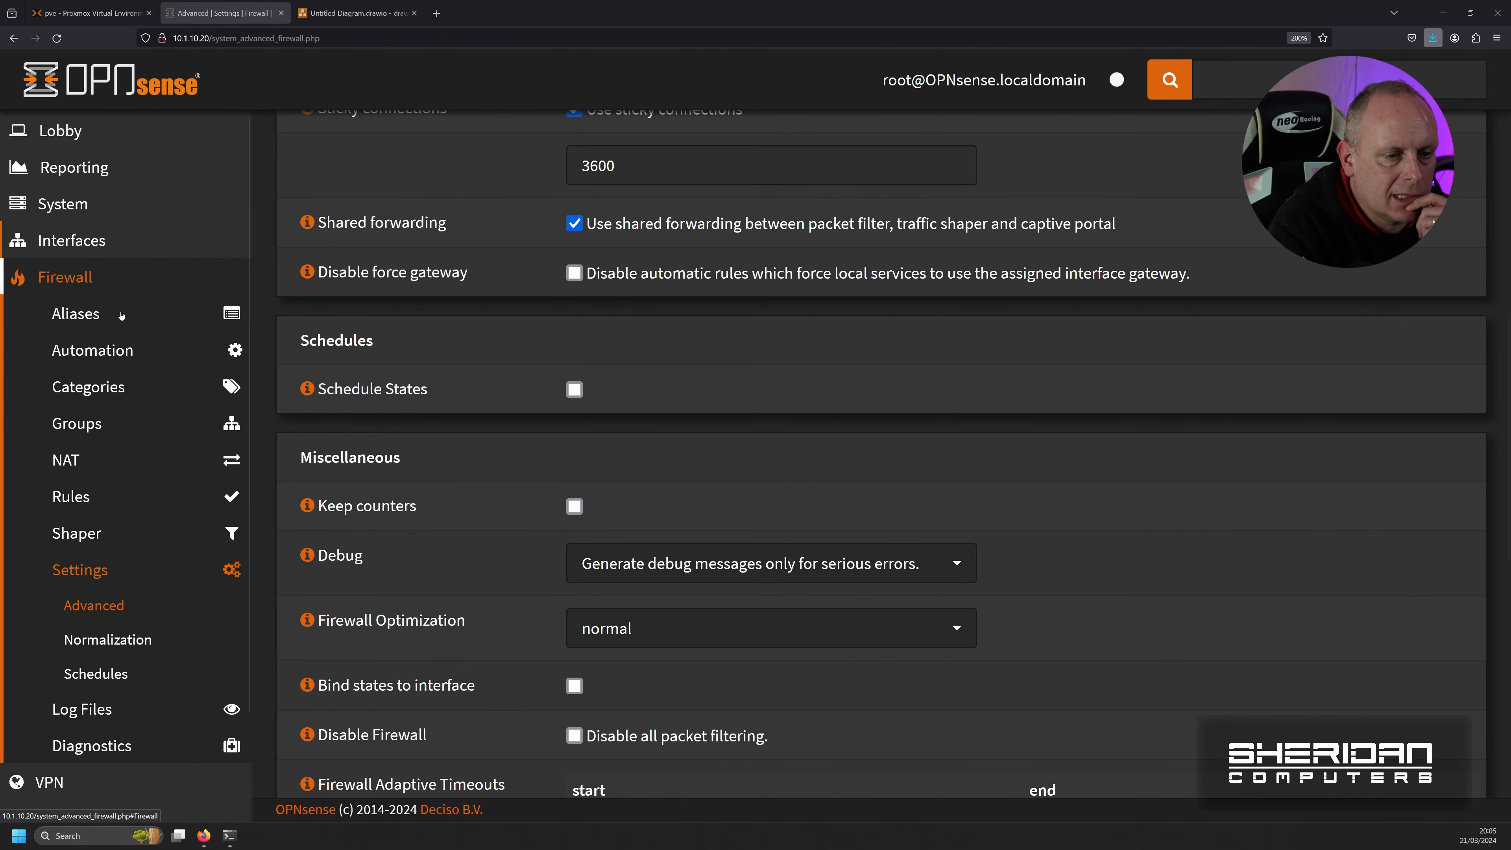
Step: Review the outbound NAT rule generation mode and the automatic rules for WAN1 and WAN2
click(108, 456)
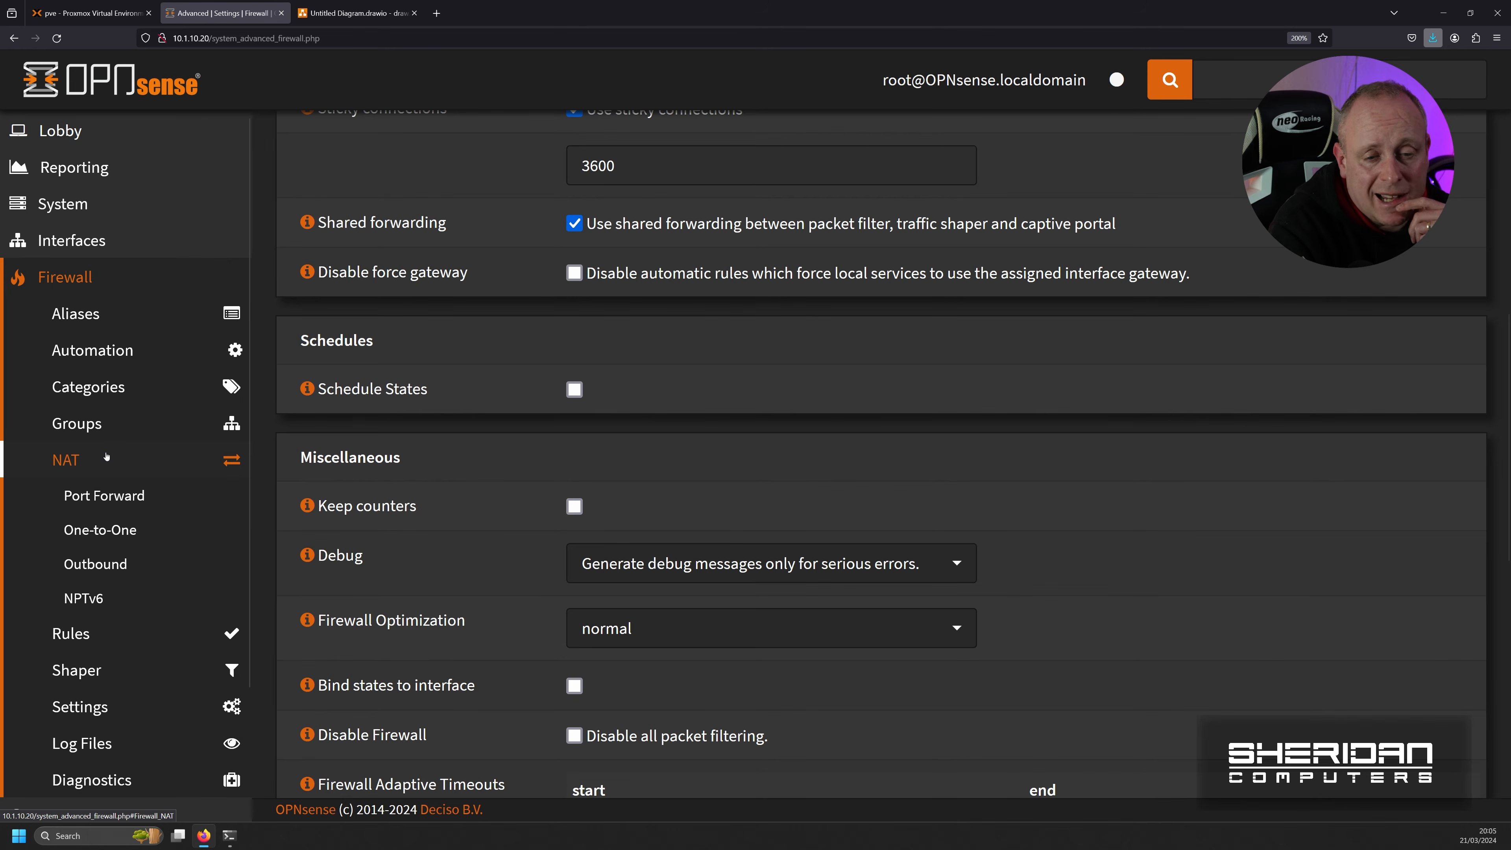
click(95, 563)
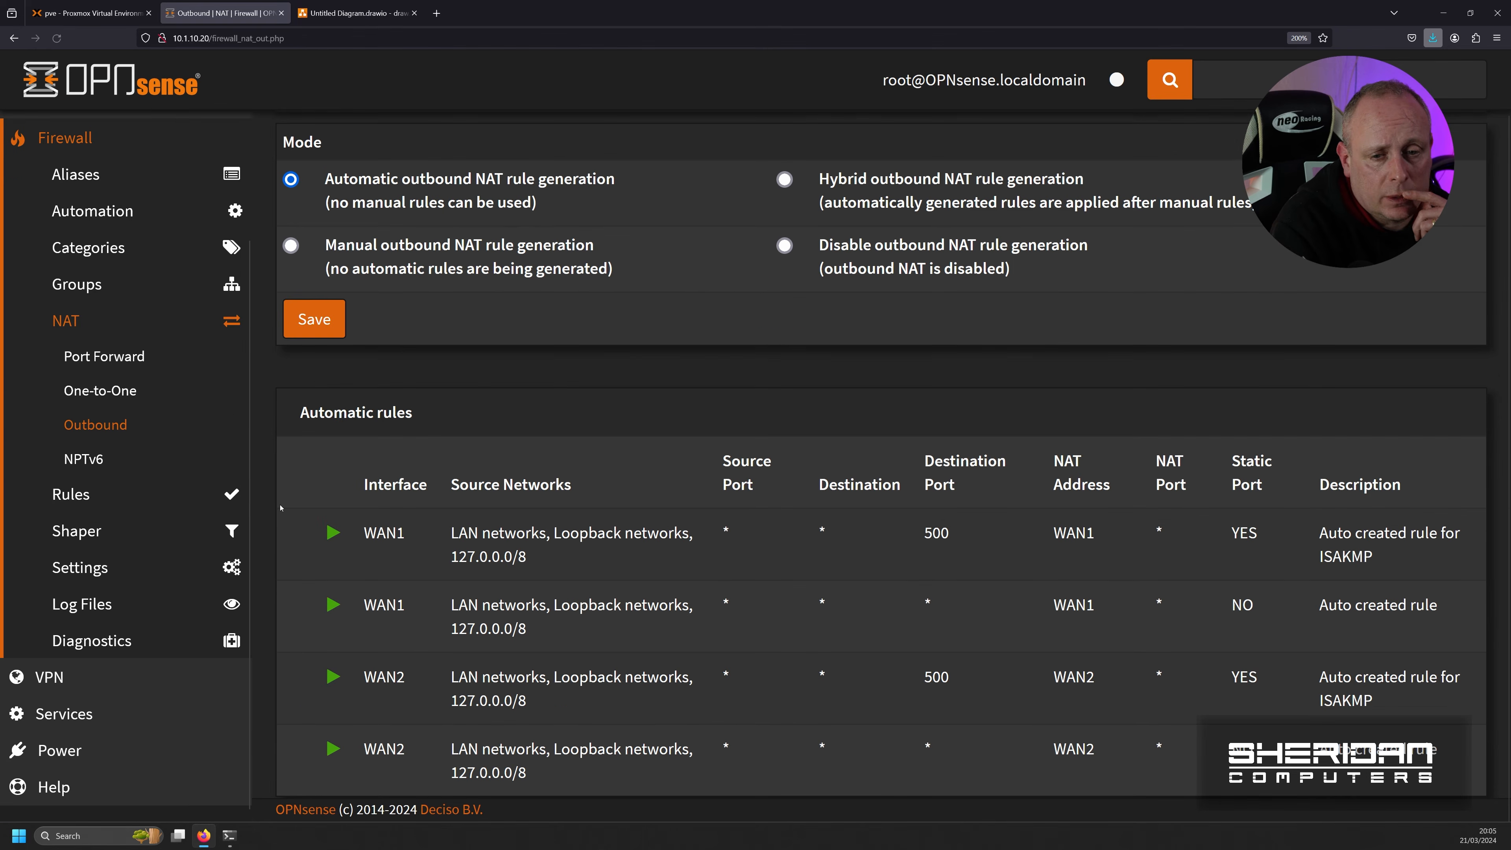
scroll(420, 474, up, 1)
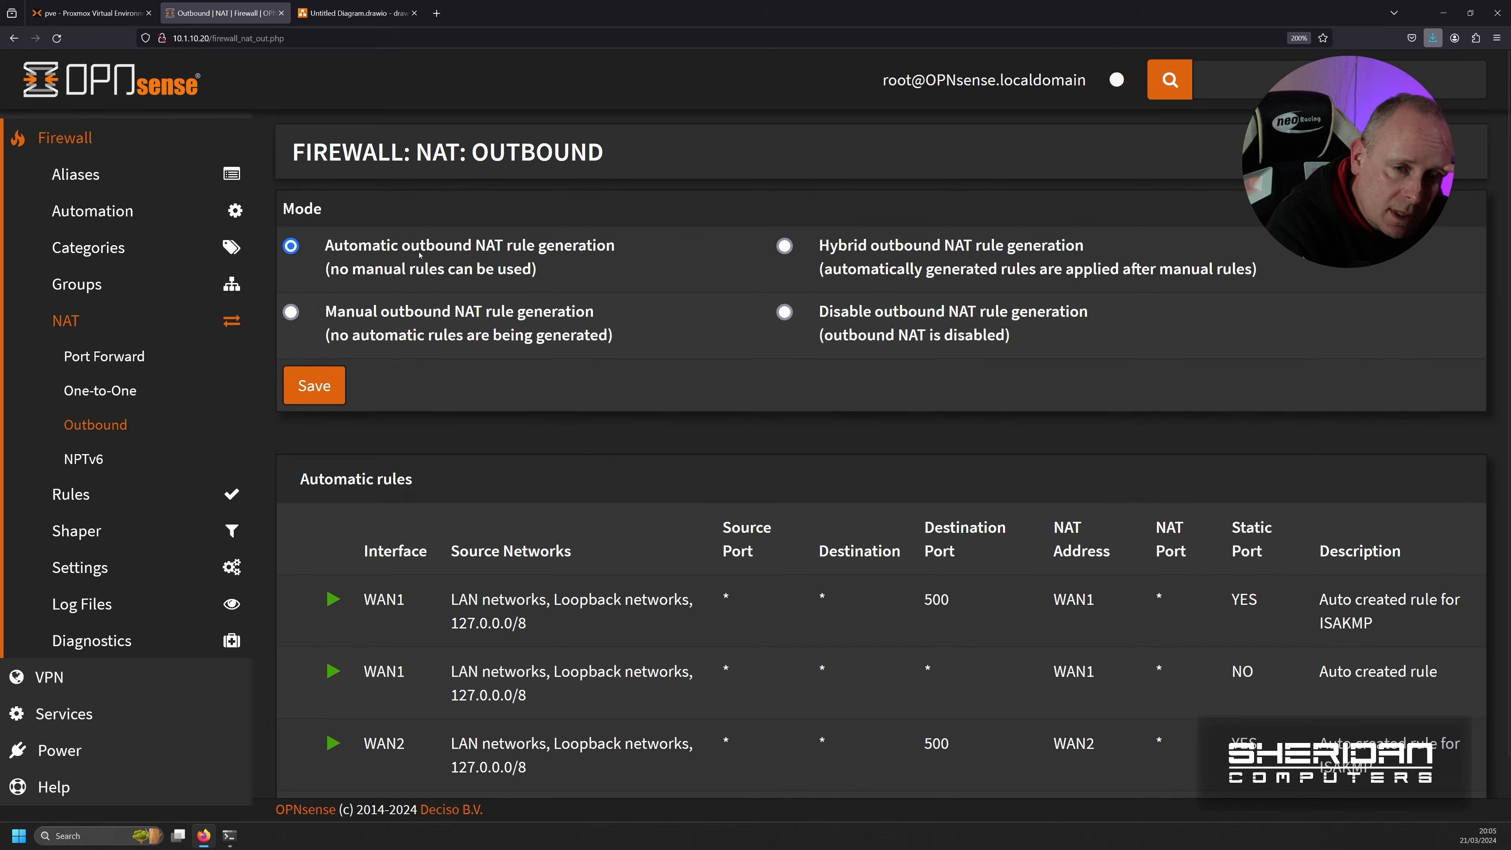
scroll(546, 492, down, 1)
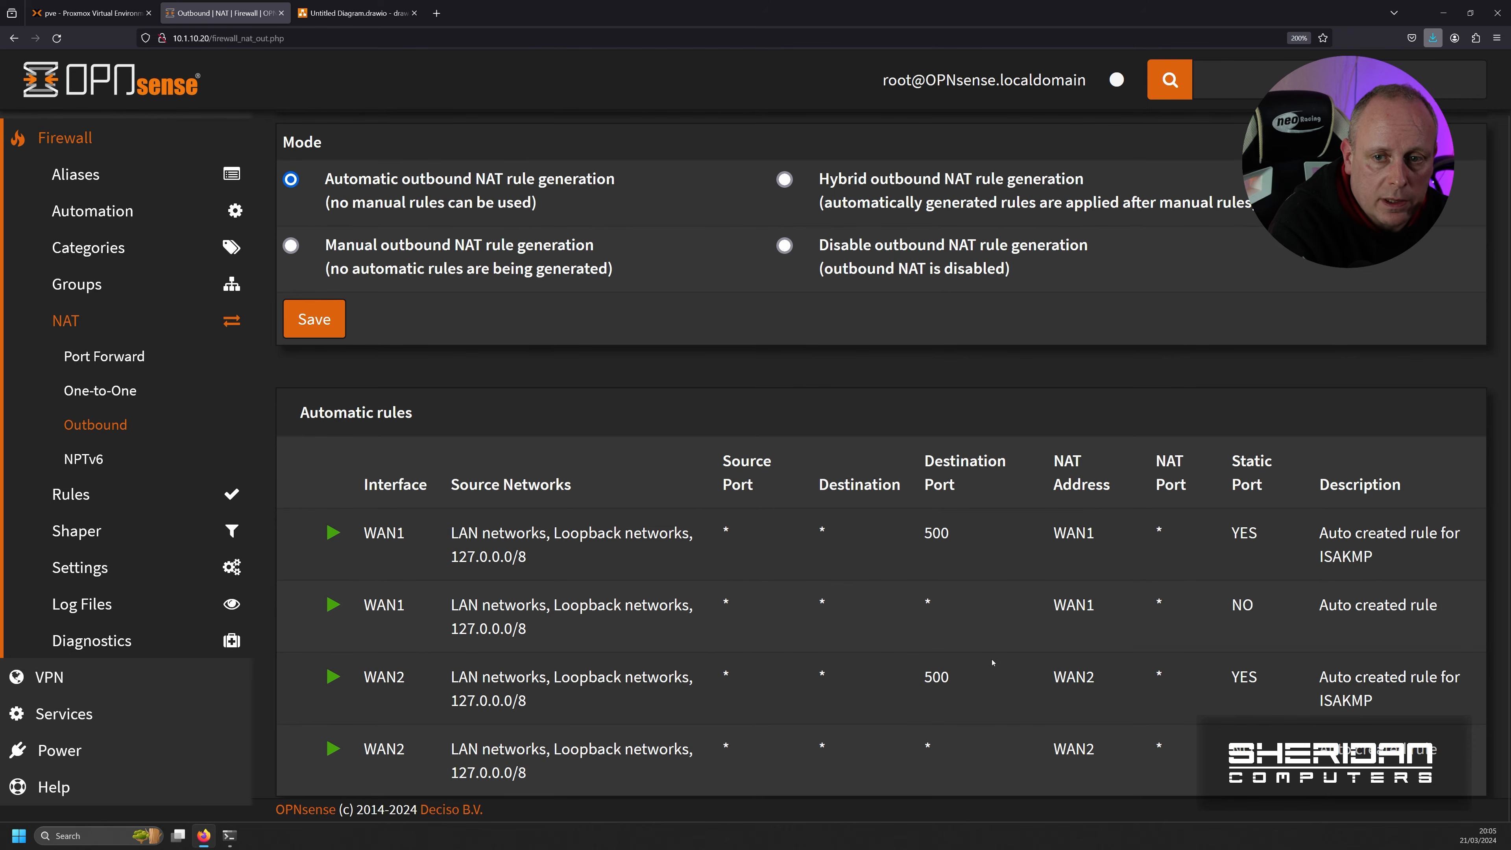
scroll(920, 545, up, 1)
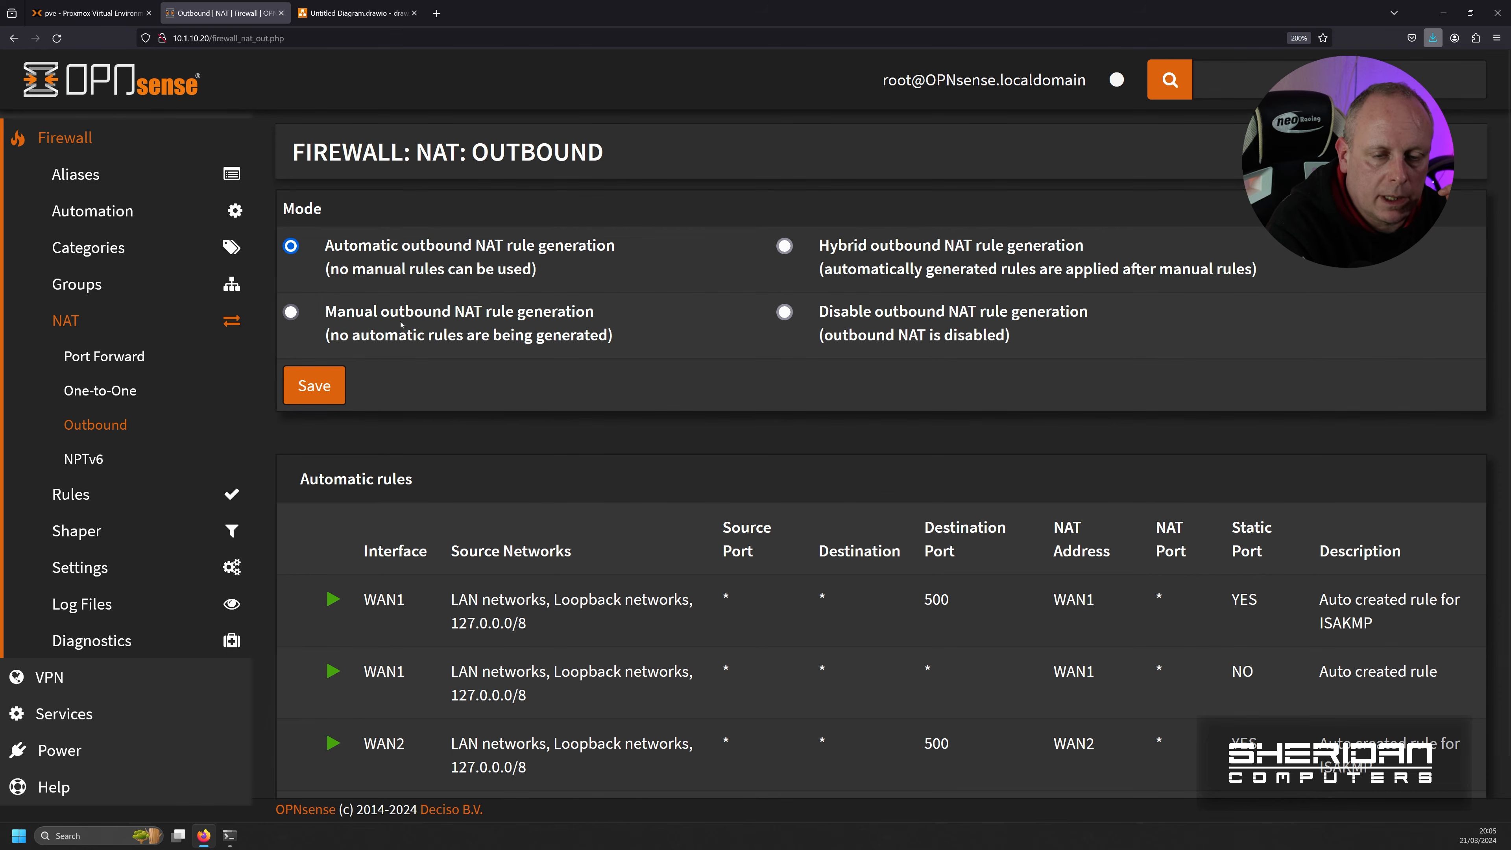
scroll(582, 387, down, 1)
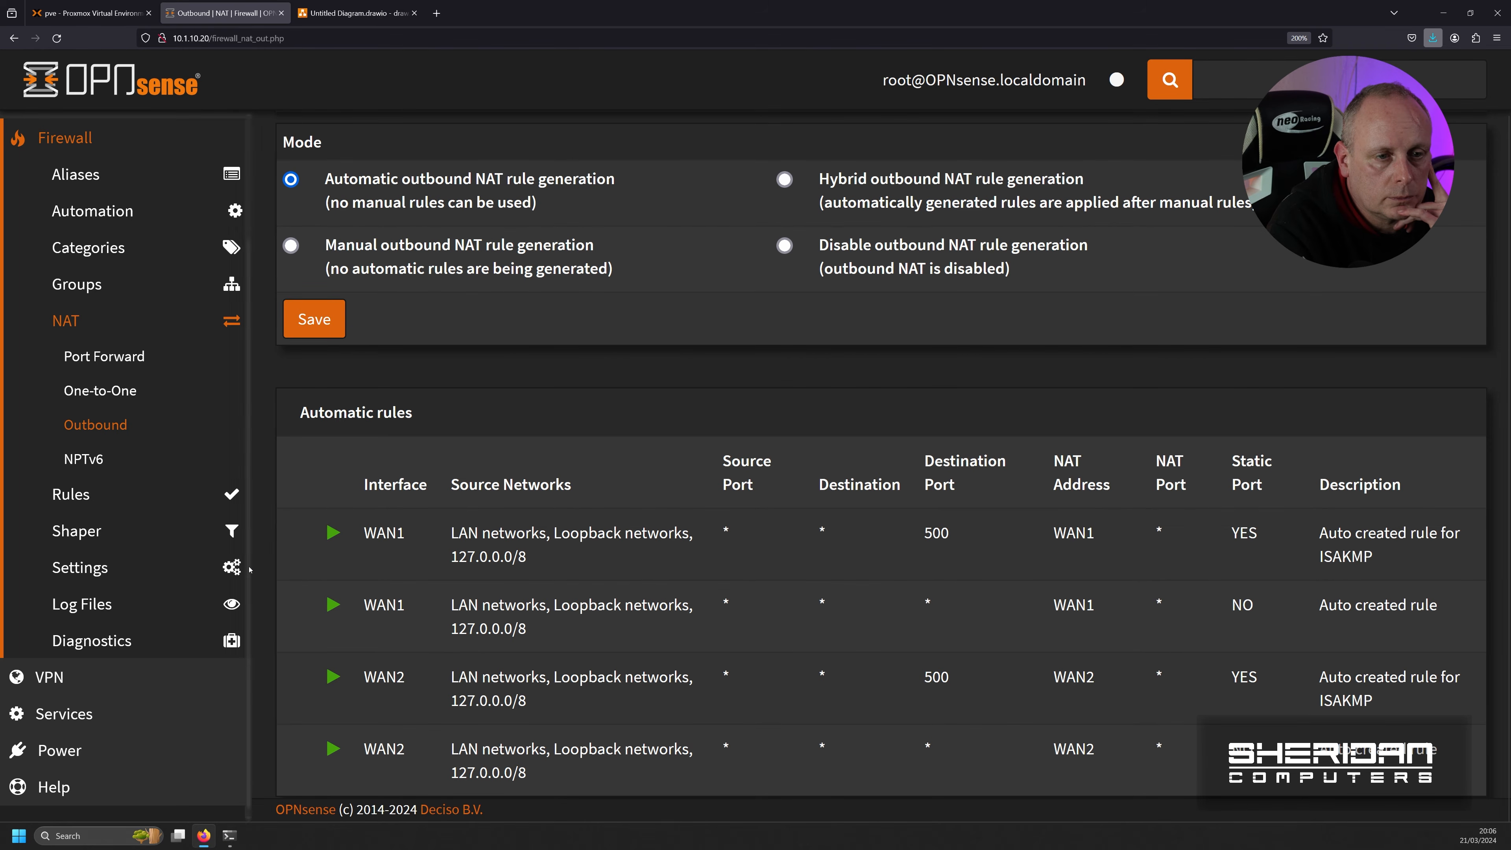
Step: Check the status of both WAN gateways and the interfaces on the Lobby dashboard
scroll(286, 465, up, 1)
scroll(211, 350, up, 2)
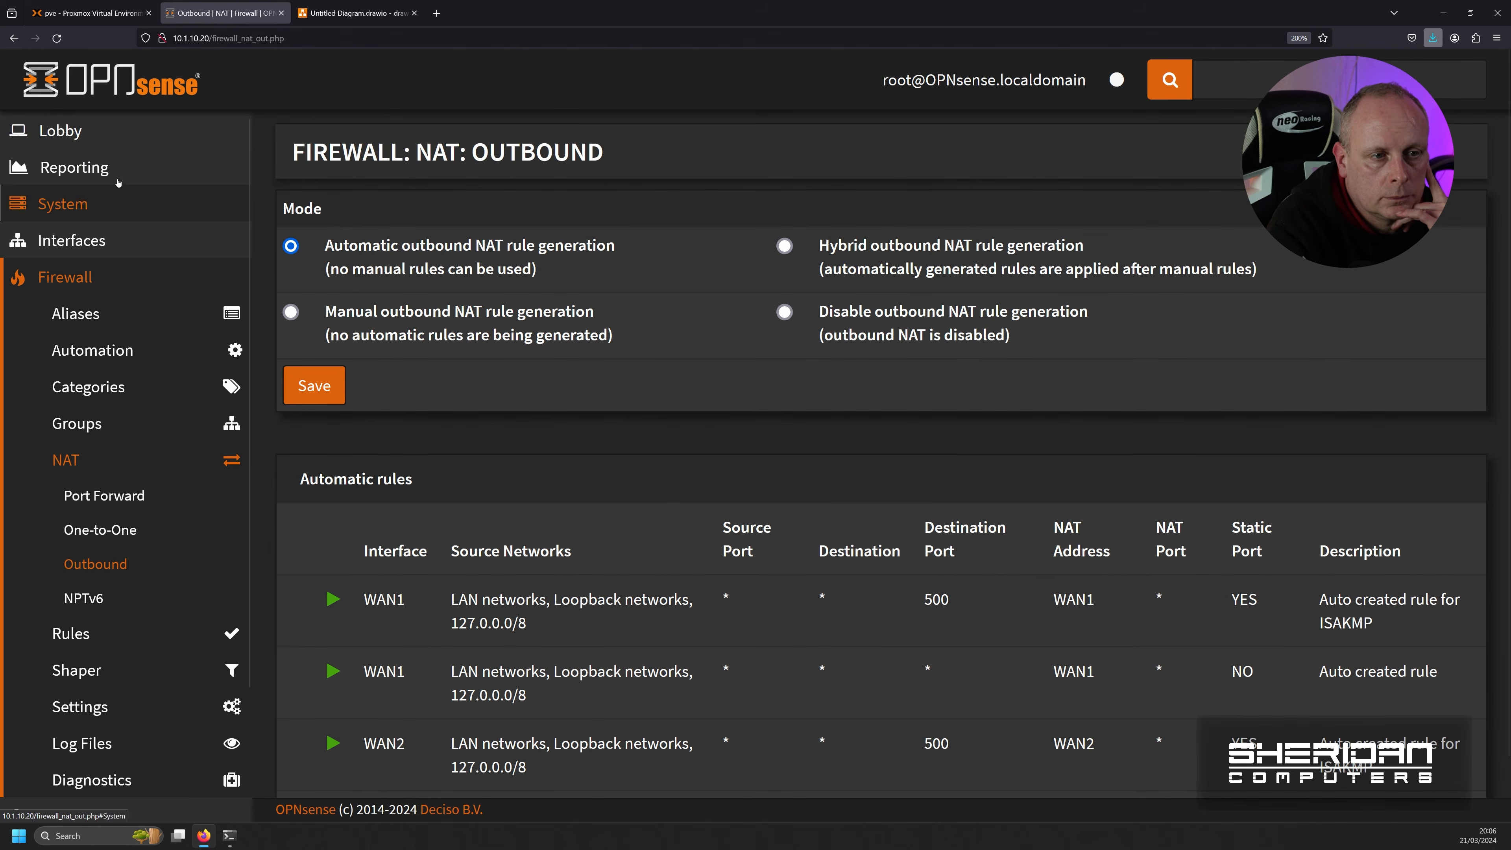
click(60, 131)
click(135, 178)
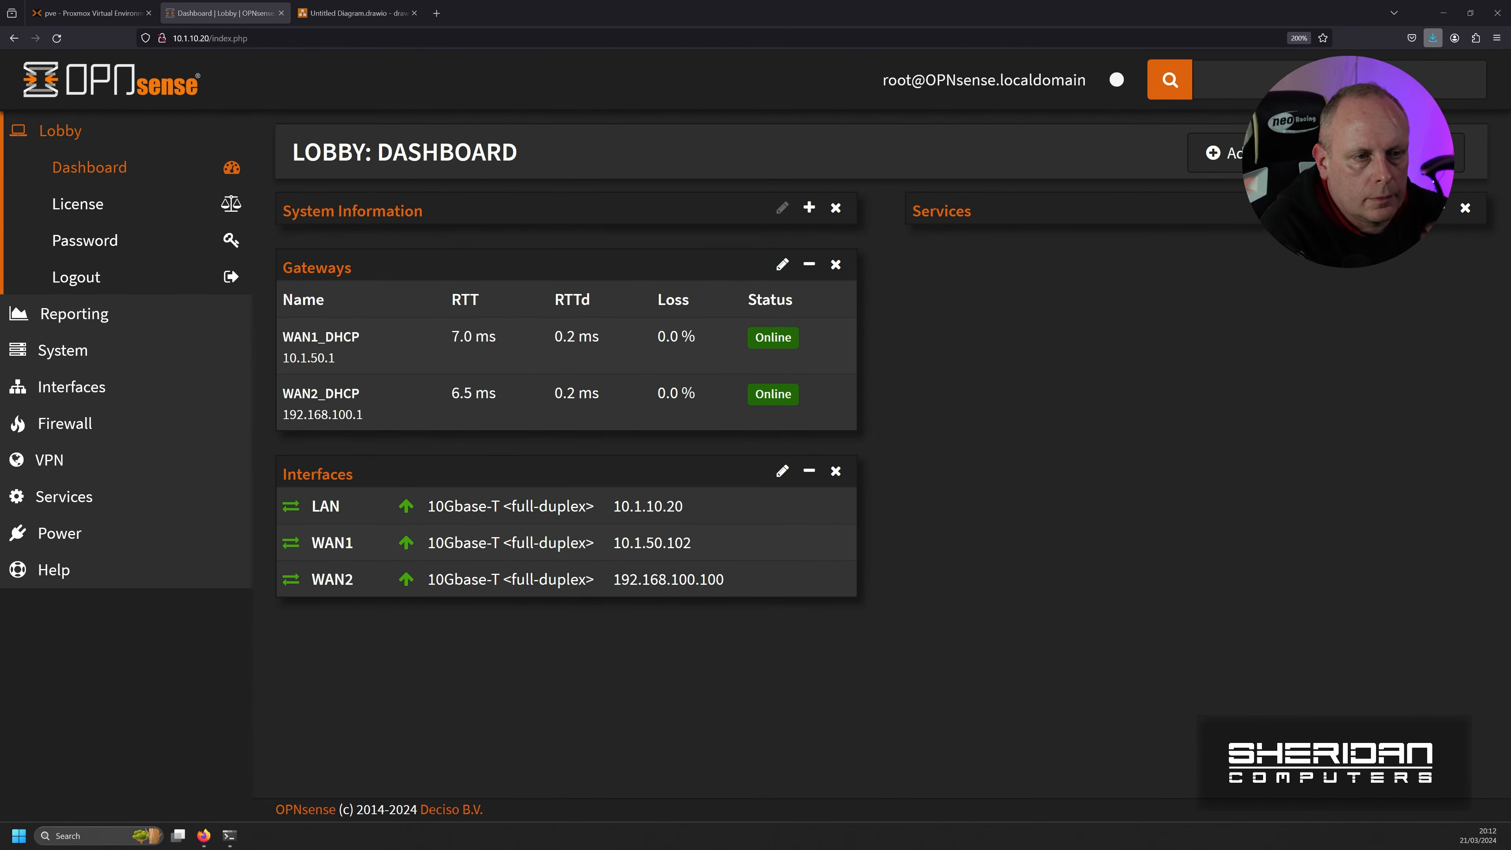
Step: Review the gateway configuration list, and open the Untrusted failover group to view its tiers and pool options
click(98, 350)
click(102, 353)
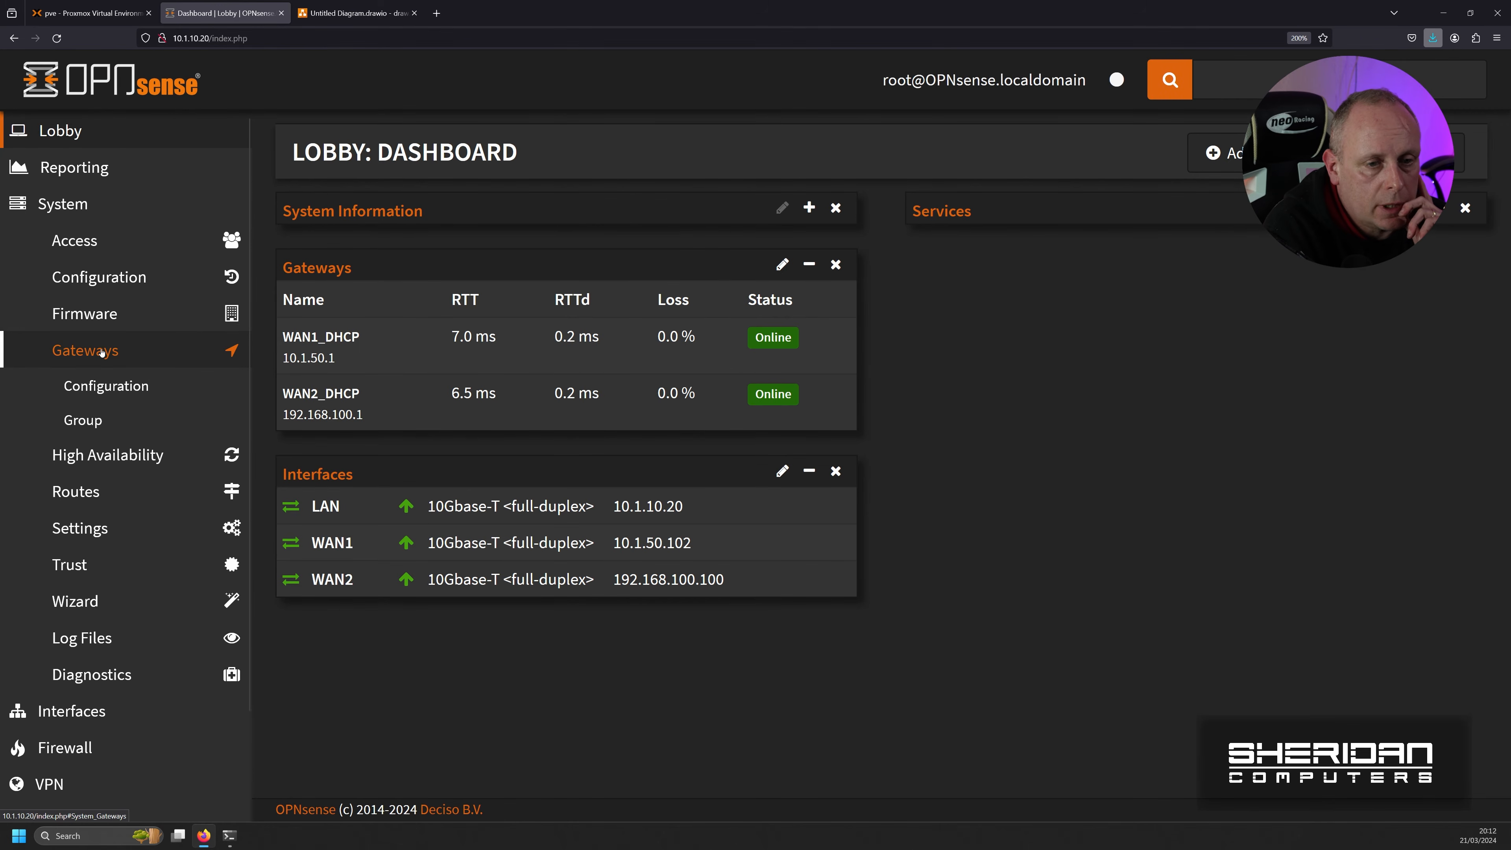
click(105, 386)
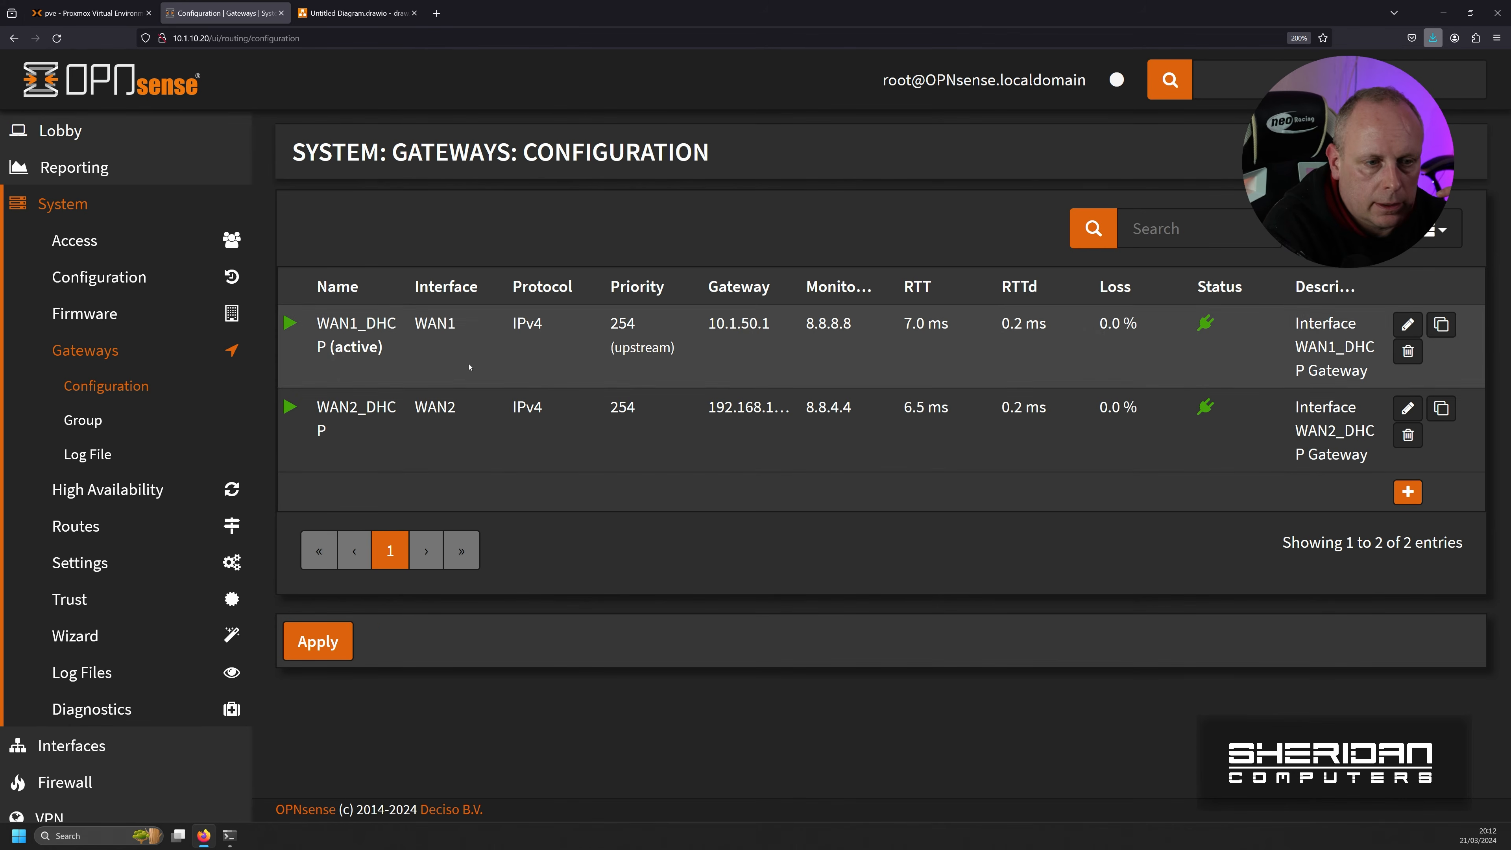
click(95, 421)
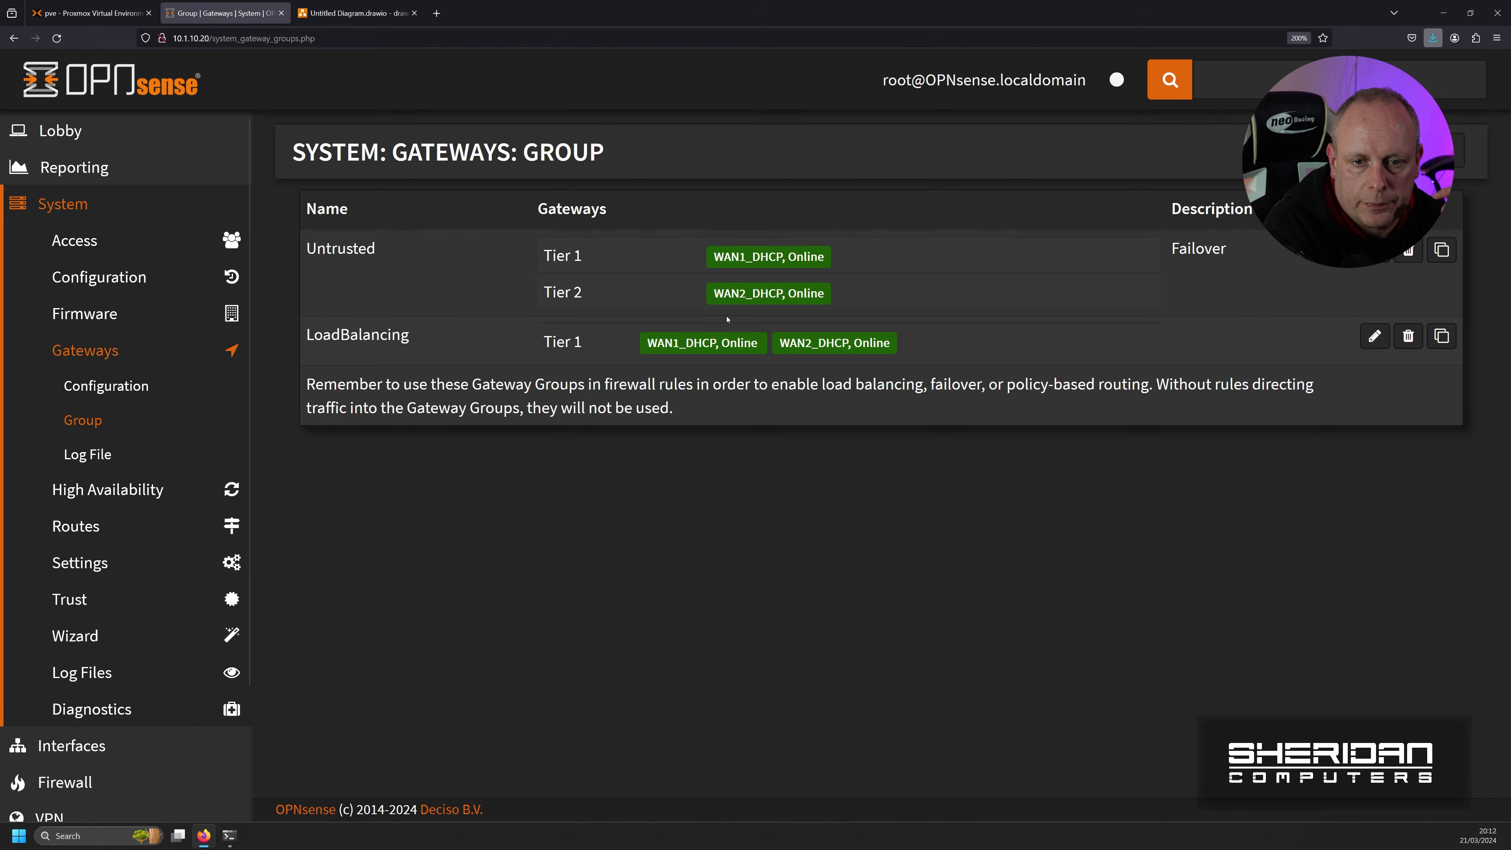
click(1375, 249)
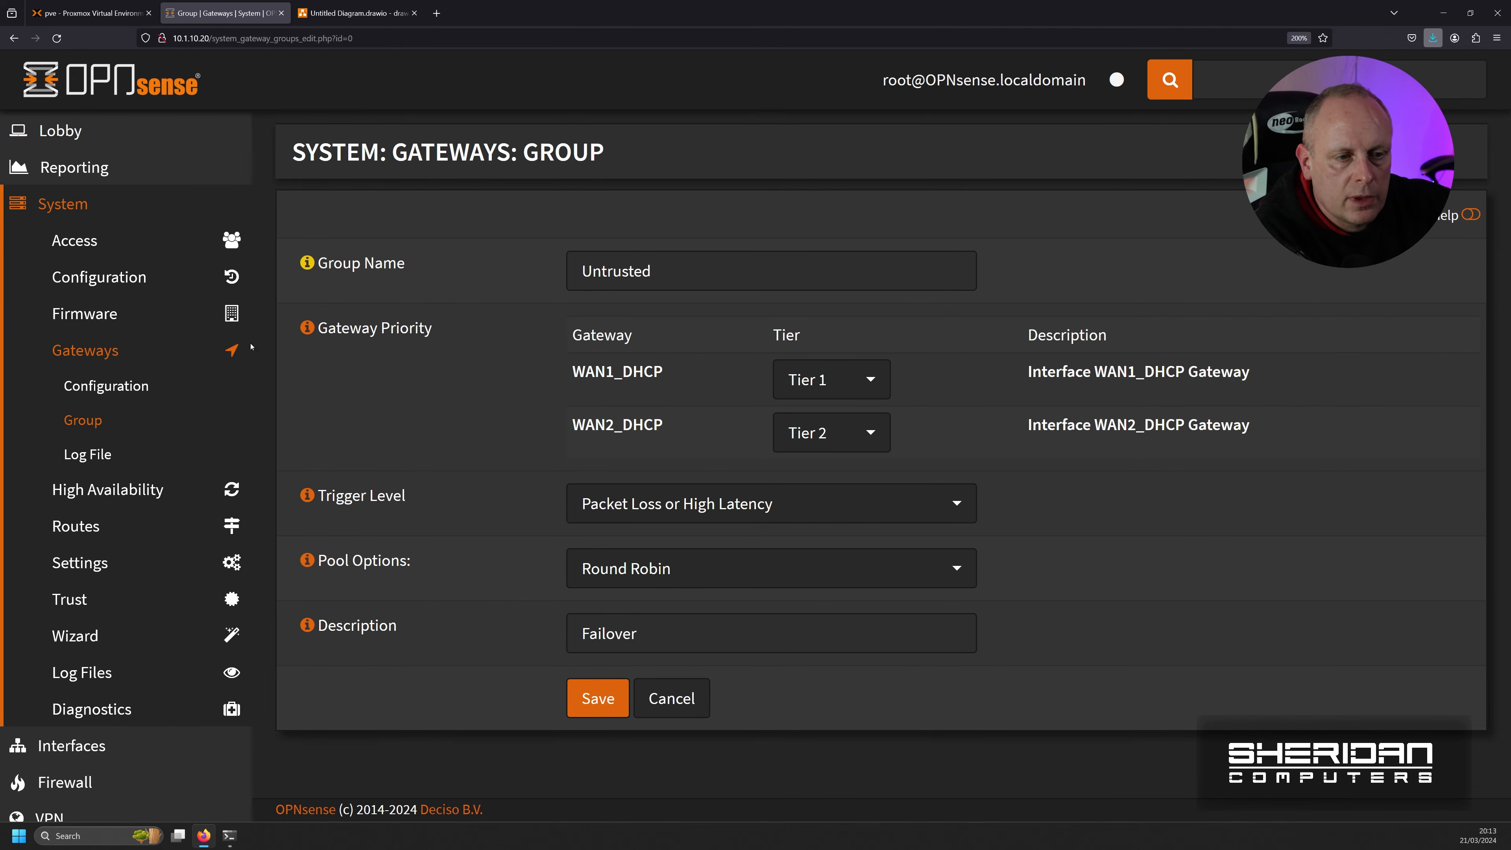
Step: Open the WAN1_DHCP gateway for editing with advanced mode enabled, and show the help text for Priority
click(155, 393)
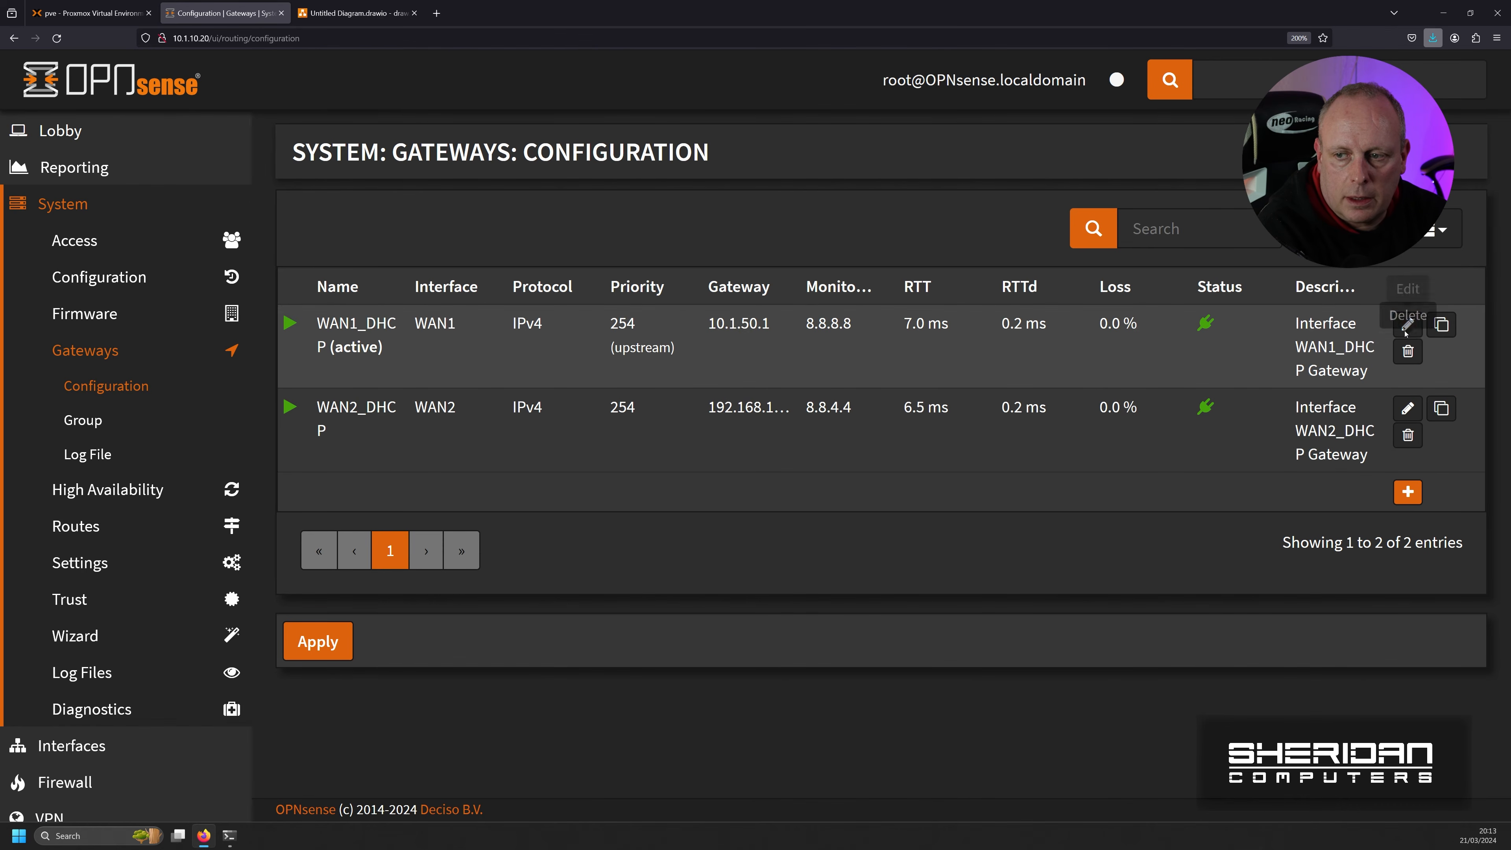
click(1407, 326)
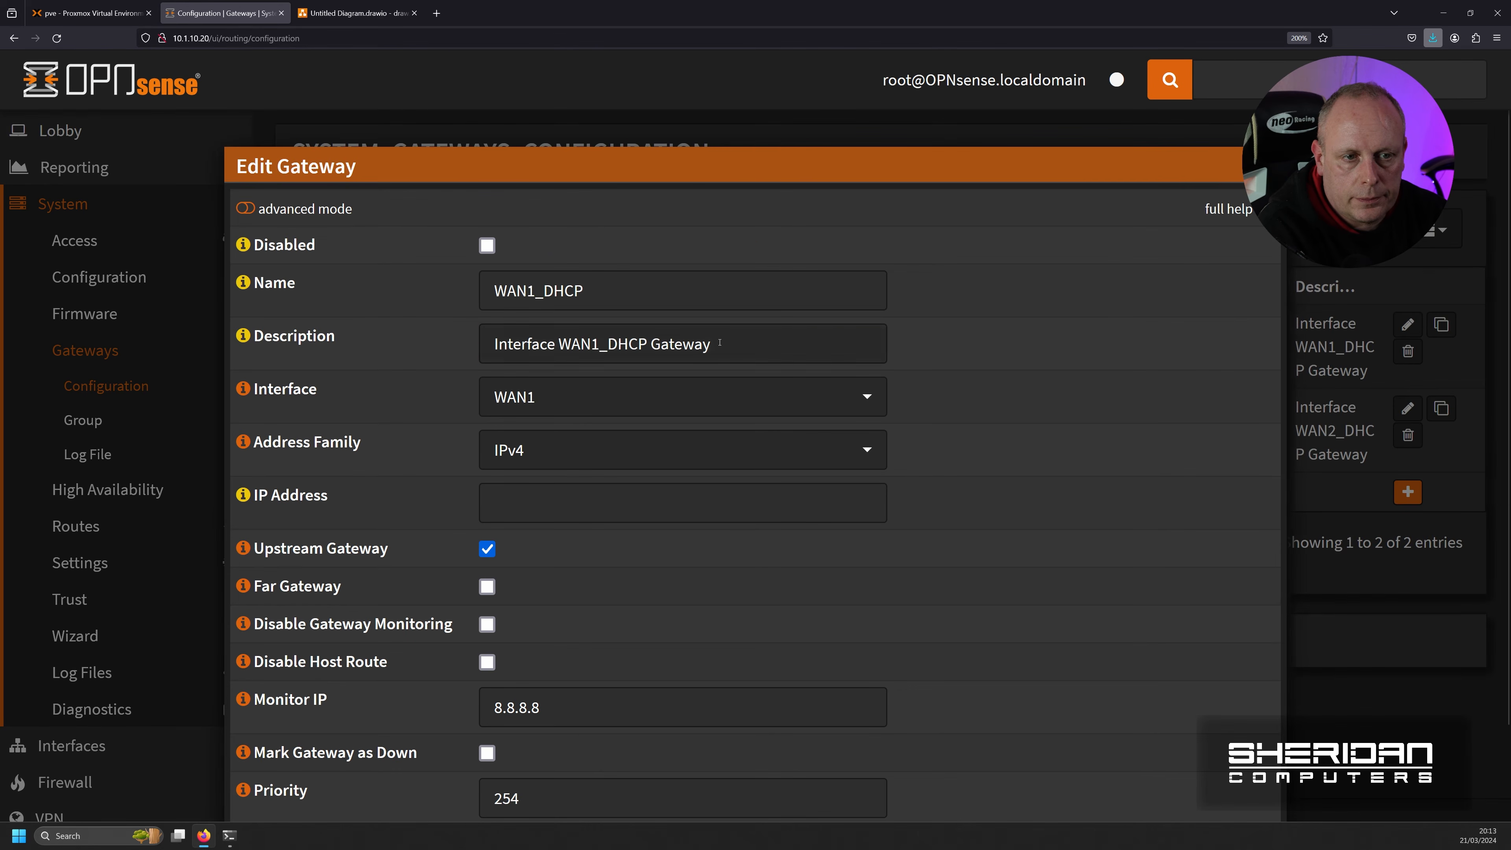
click(244, 209)
scroll(952, 481, down, 6)
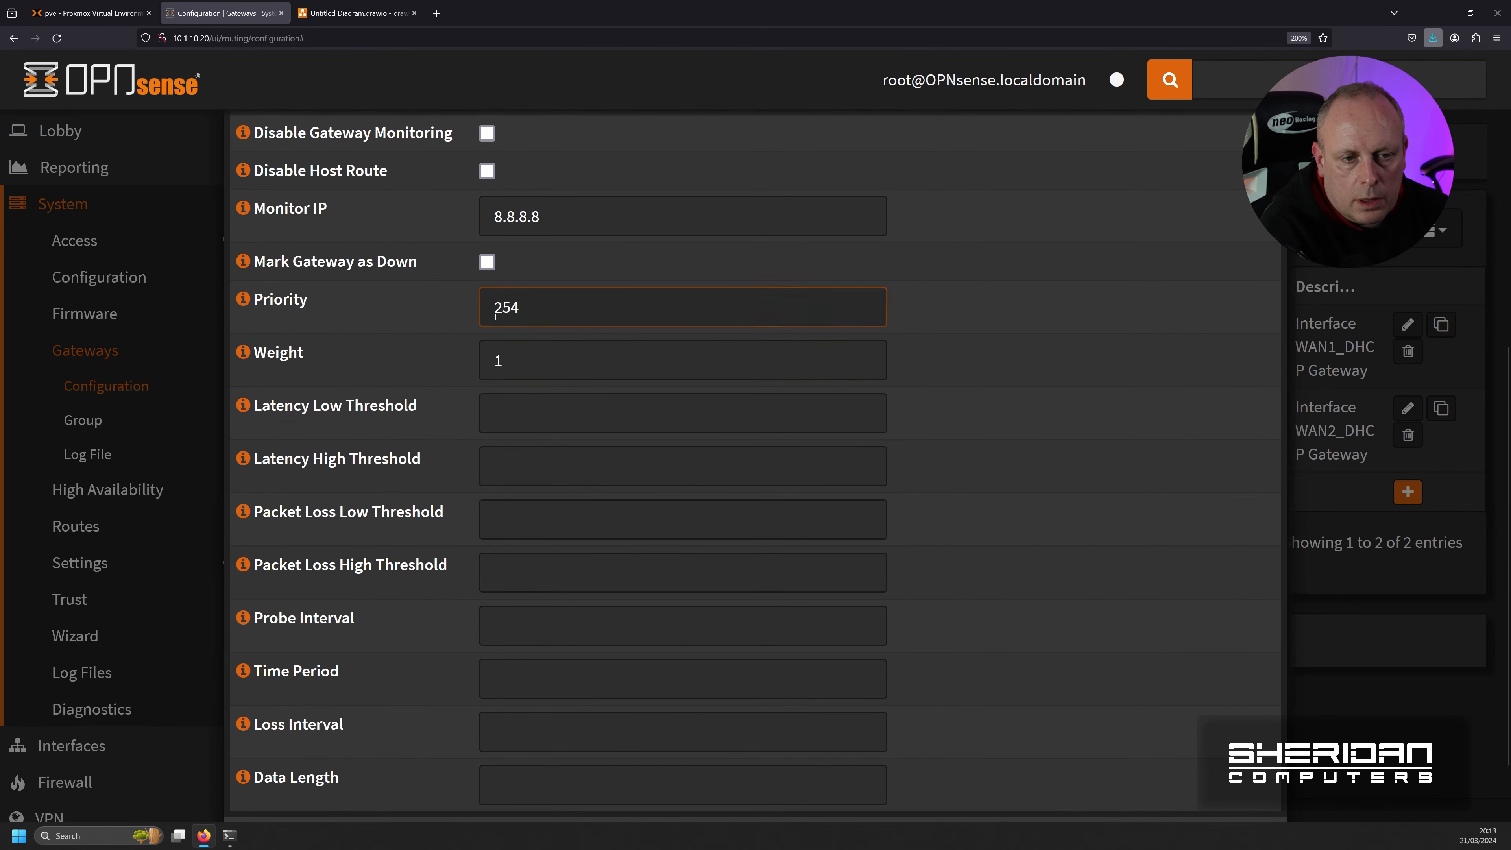
click(566, 311)
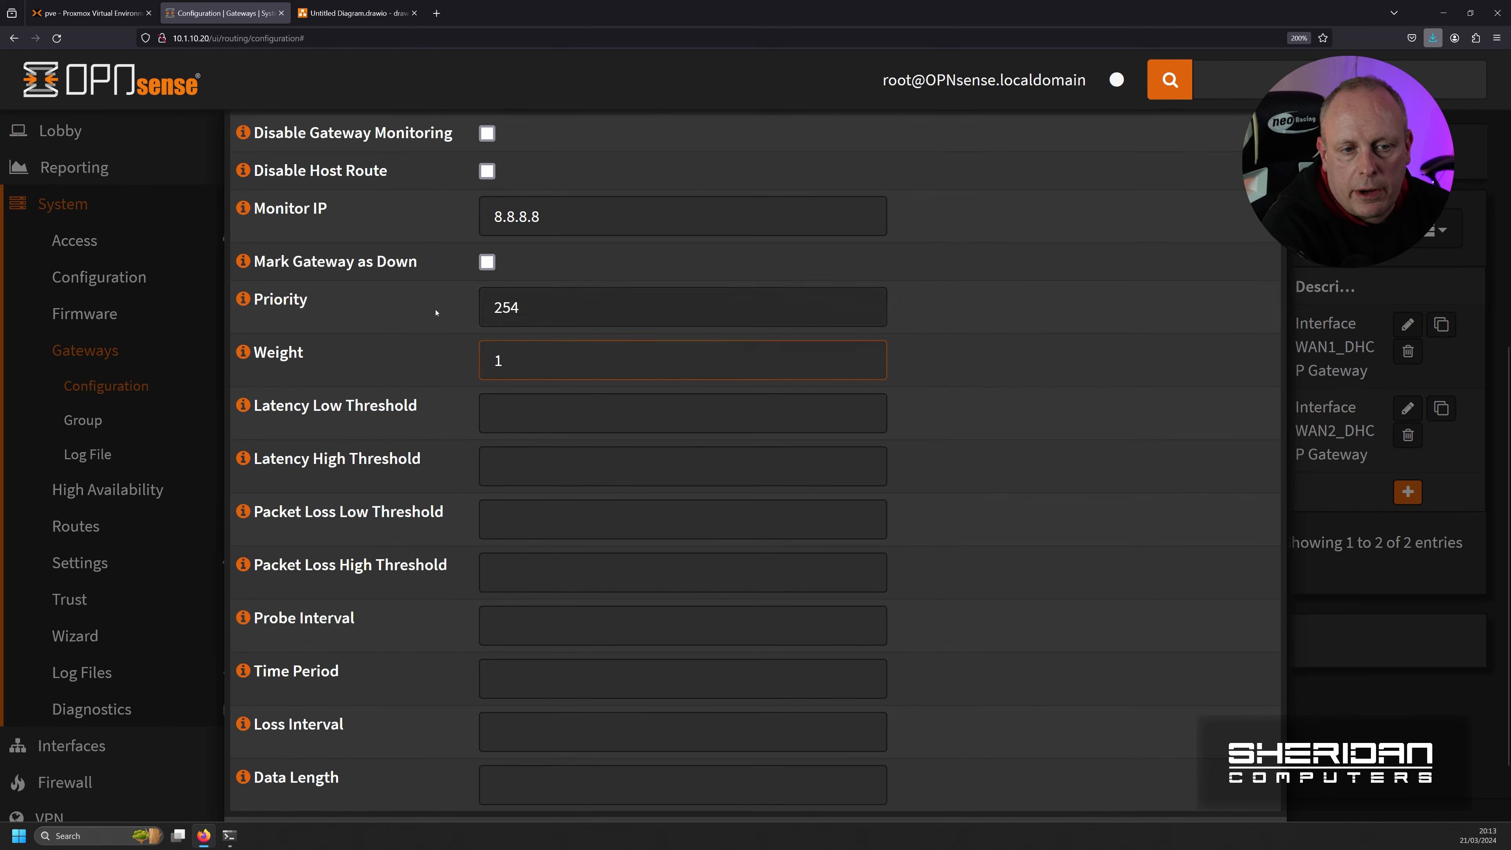
click(244, 301)
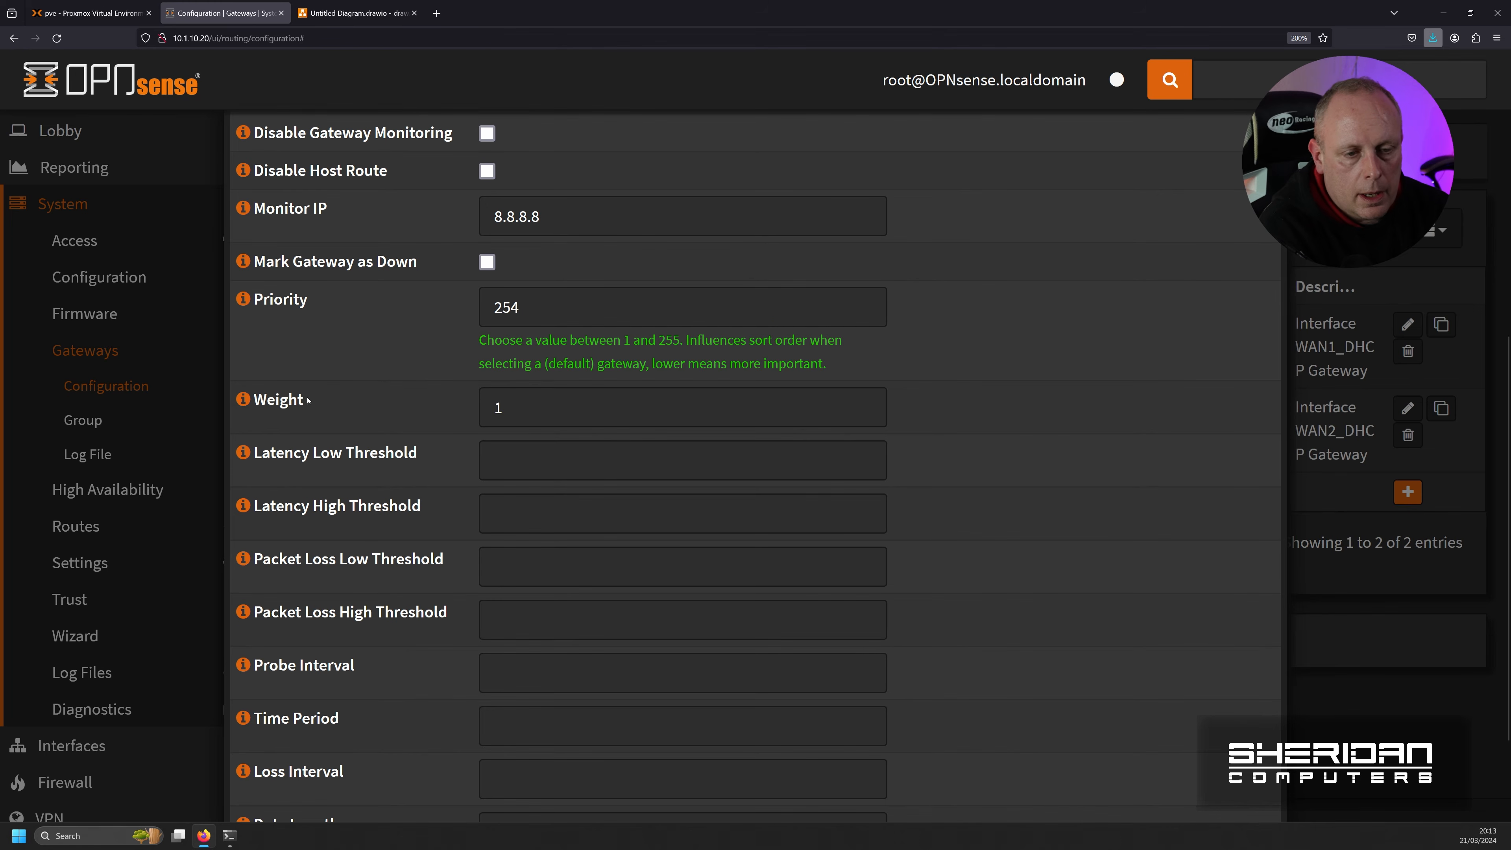
Step: Set the WAN1_DHCP gateway's weight to 2
click(515, 405)
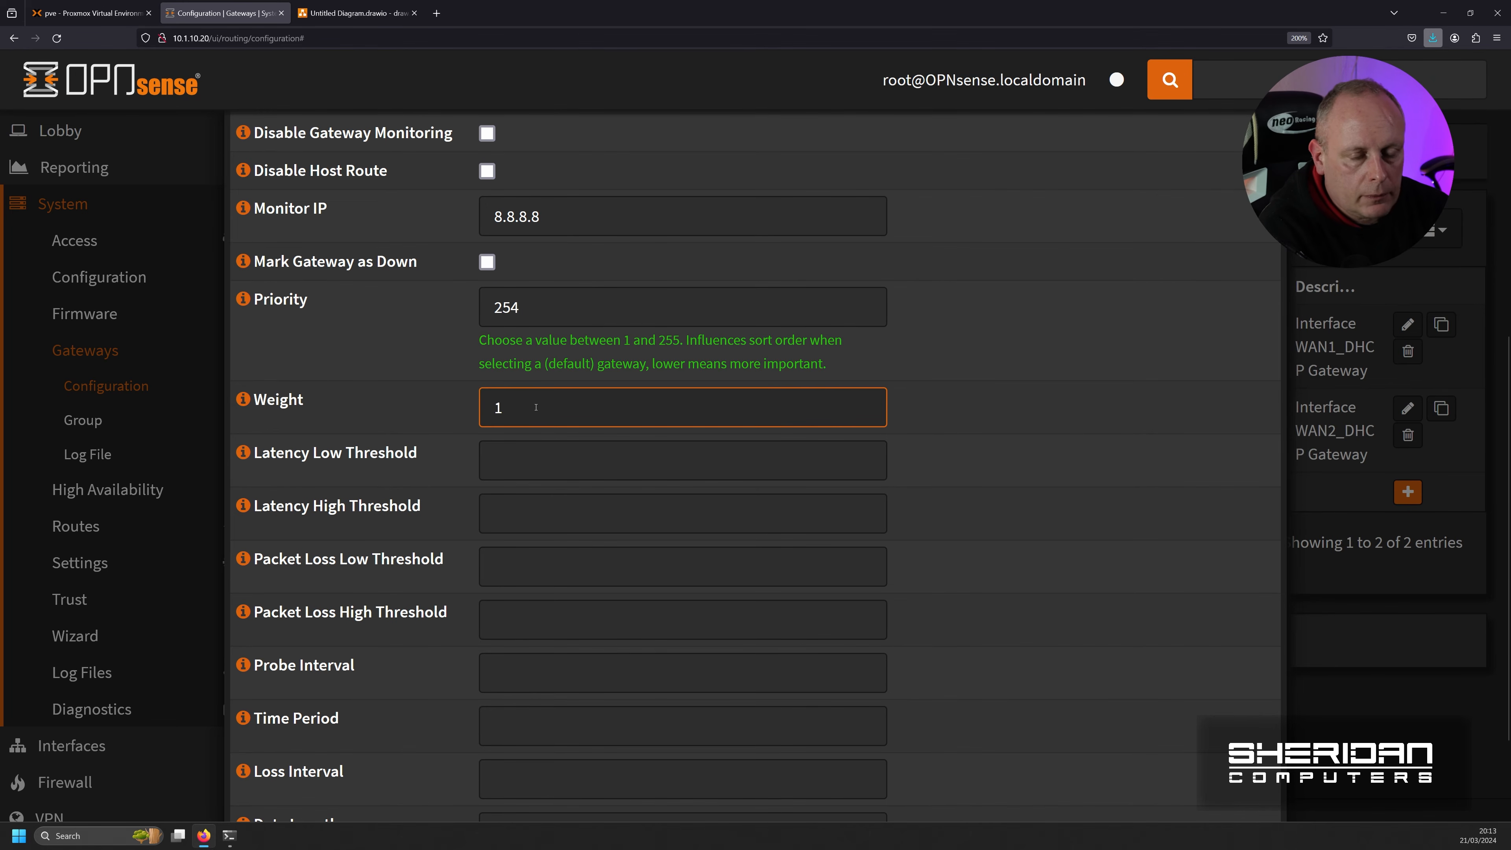
drag(557, 410, 492, 405)
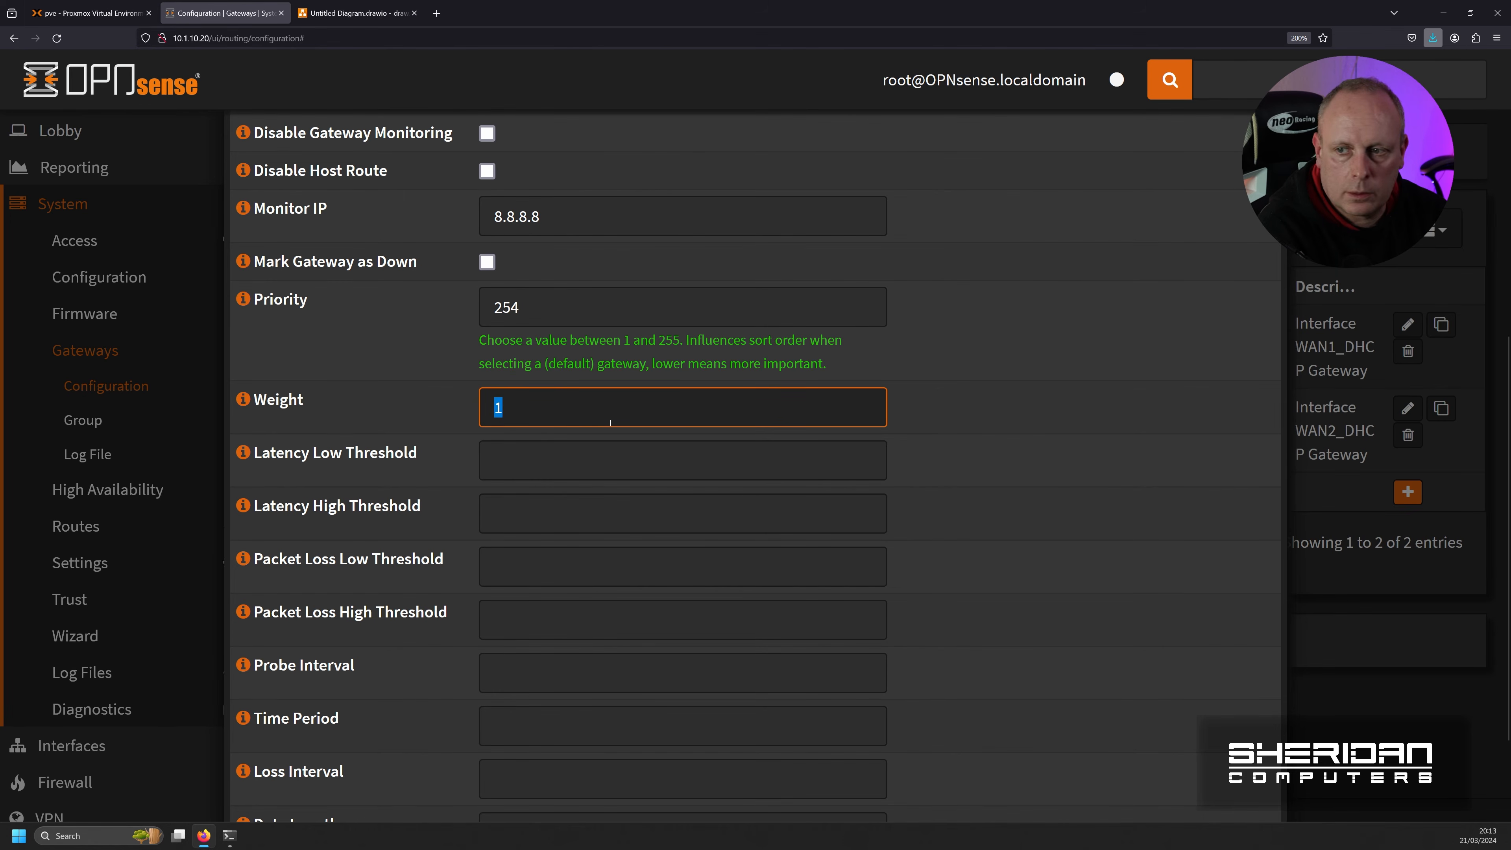
scroll(610, 423, up, 7)
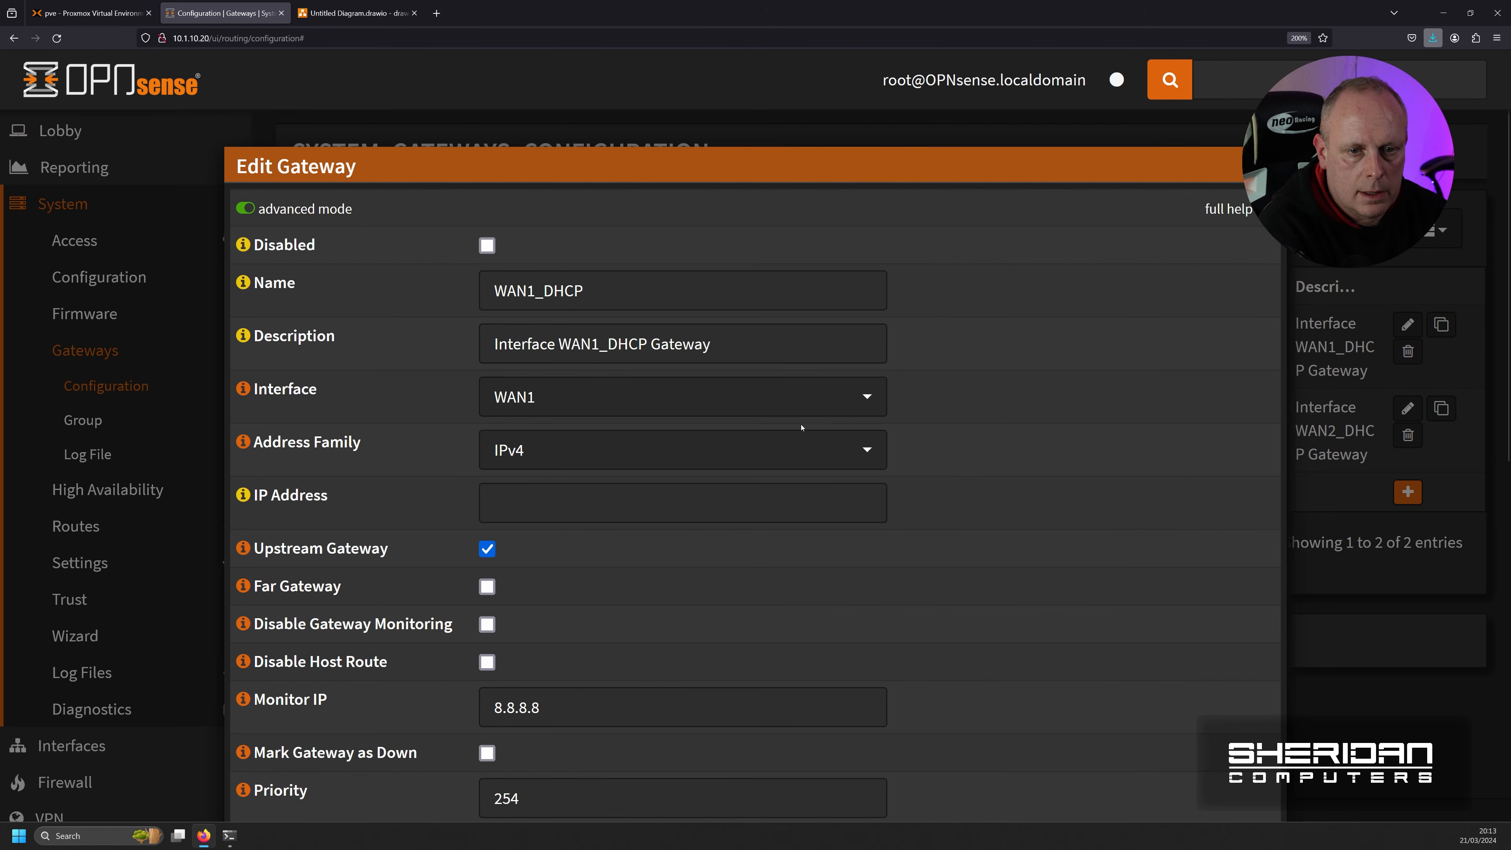
scroll(774, 487, down, 3)
click(569, 529)
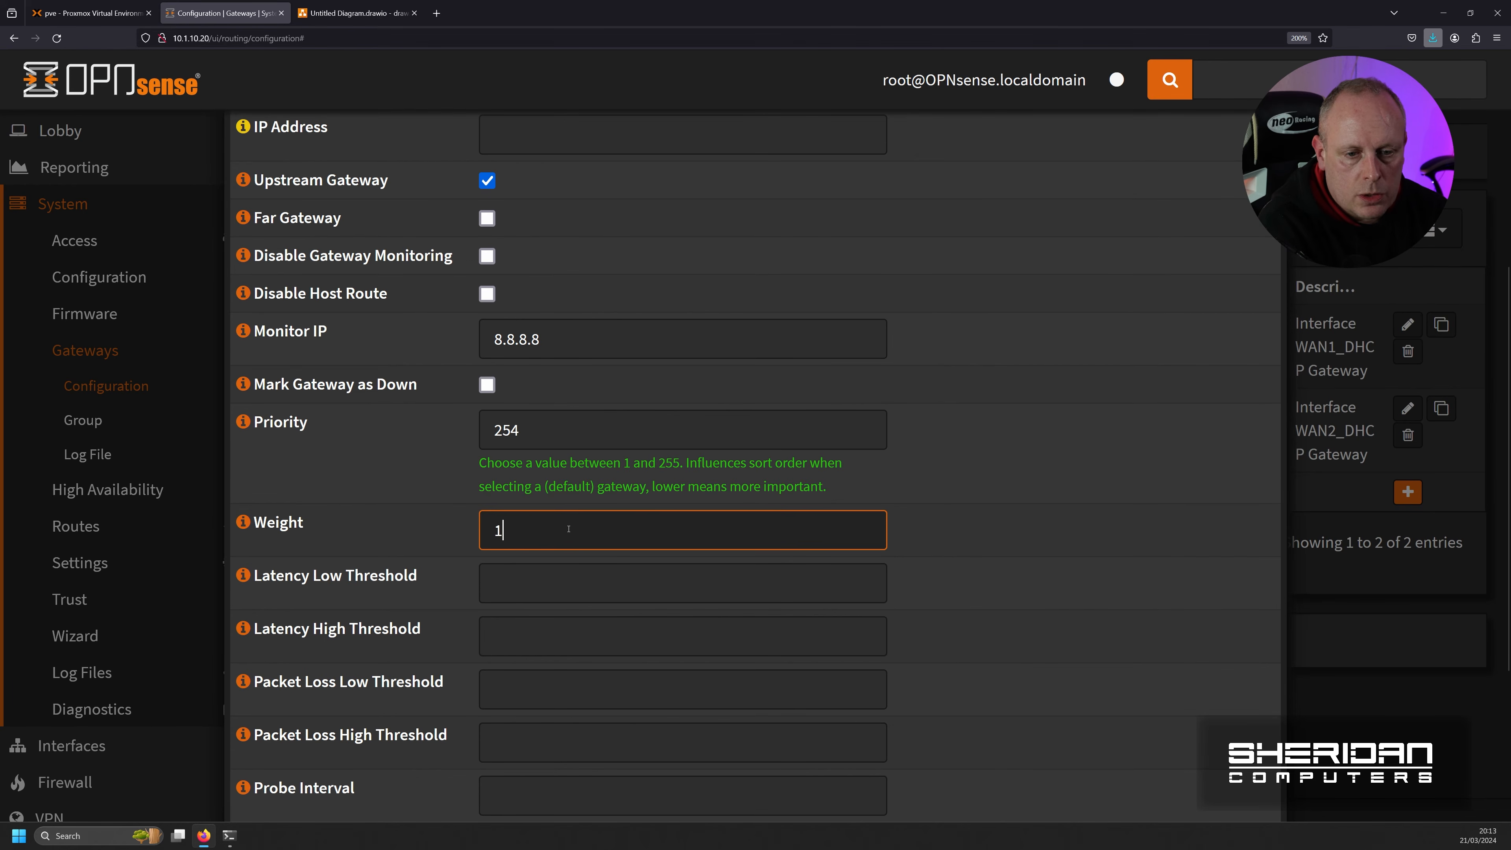
drag(524, 522, 485, 521)
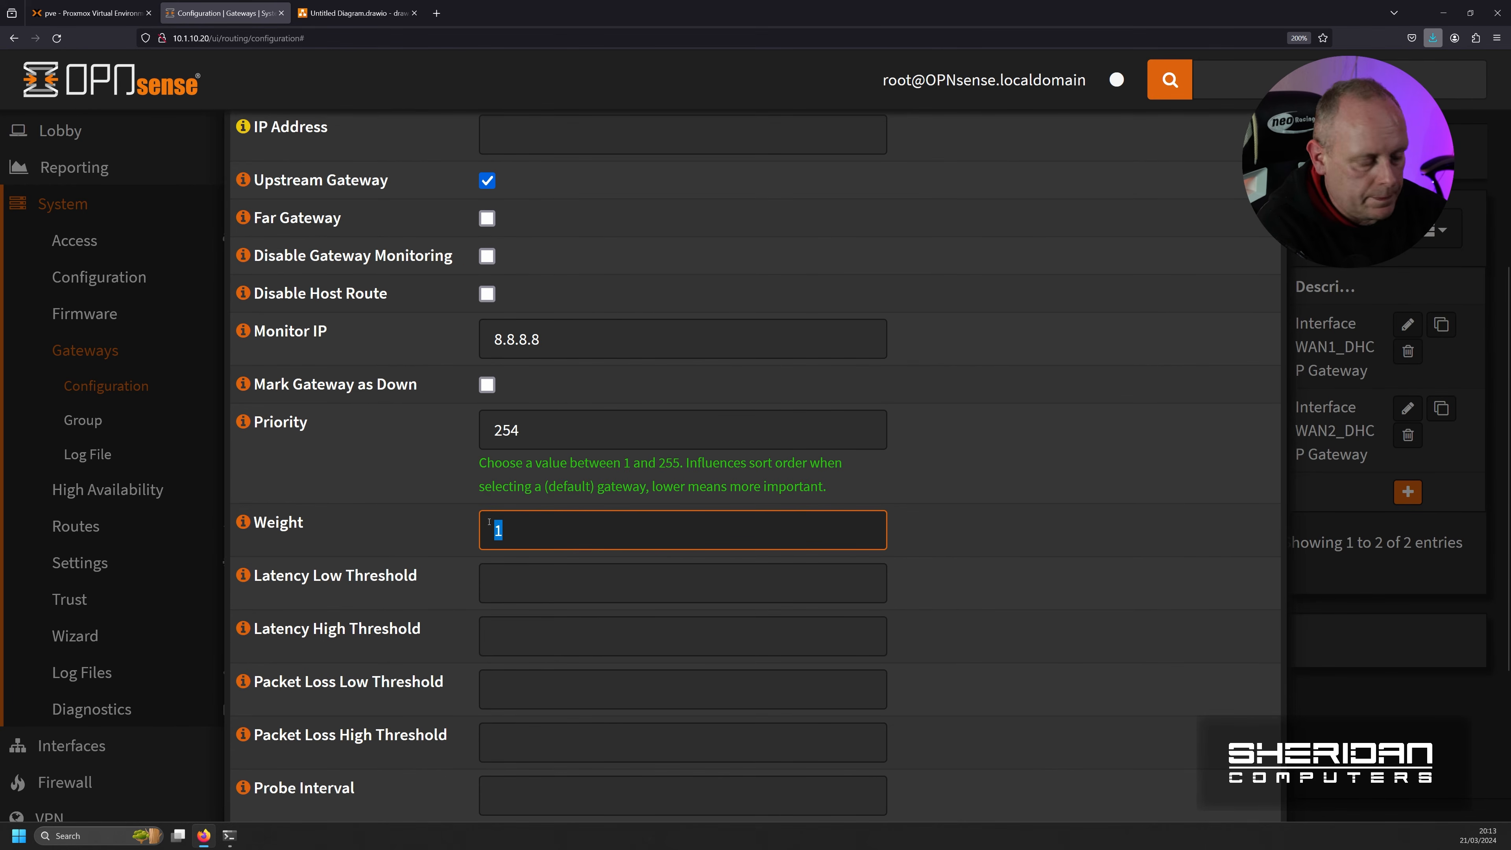
text(2)
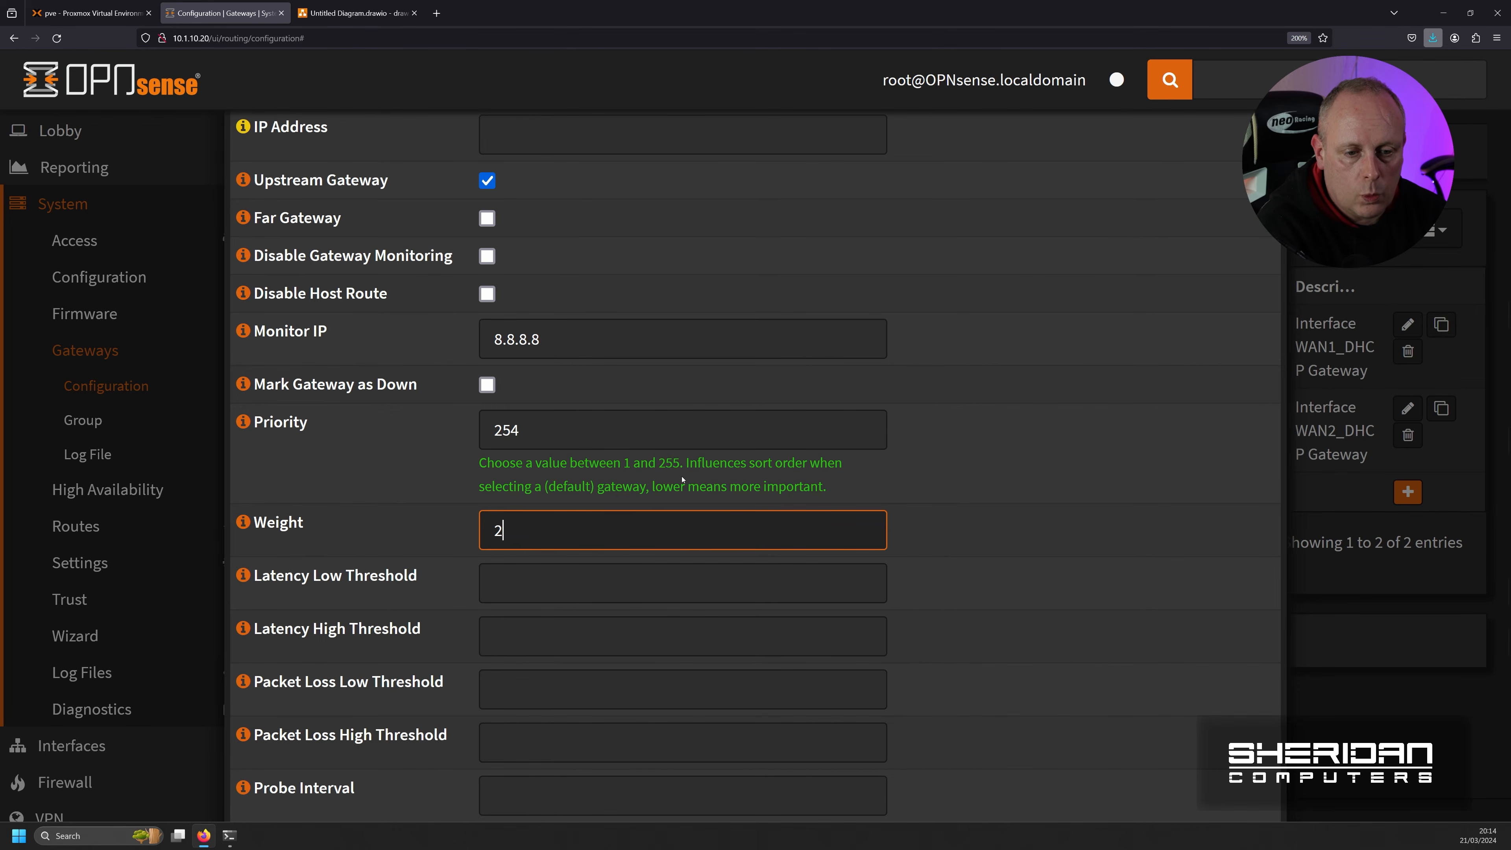
Step: Read the help texts for the gateway's Weight, Latency High Threshold and Data Length settings
scroll(693, 456, down, 4)
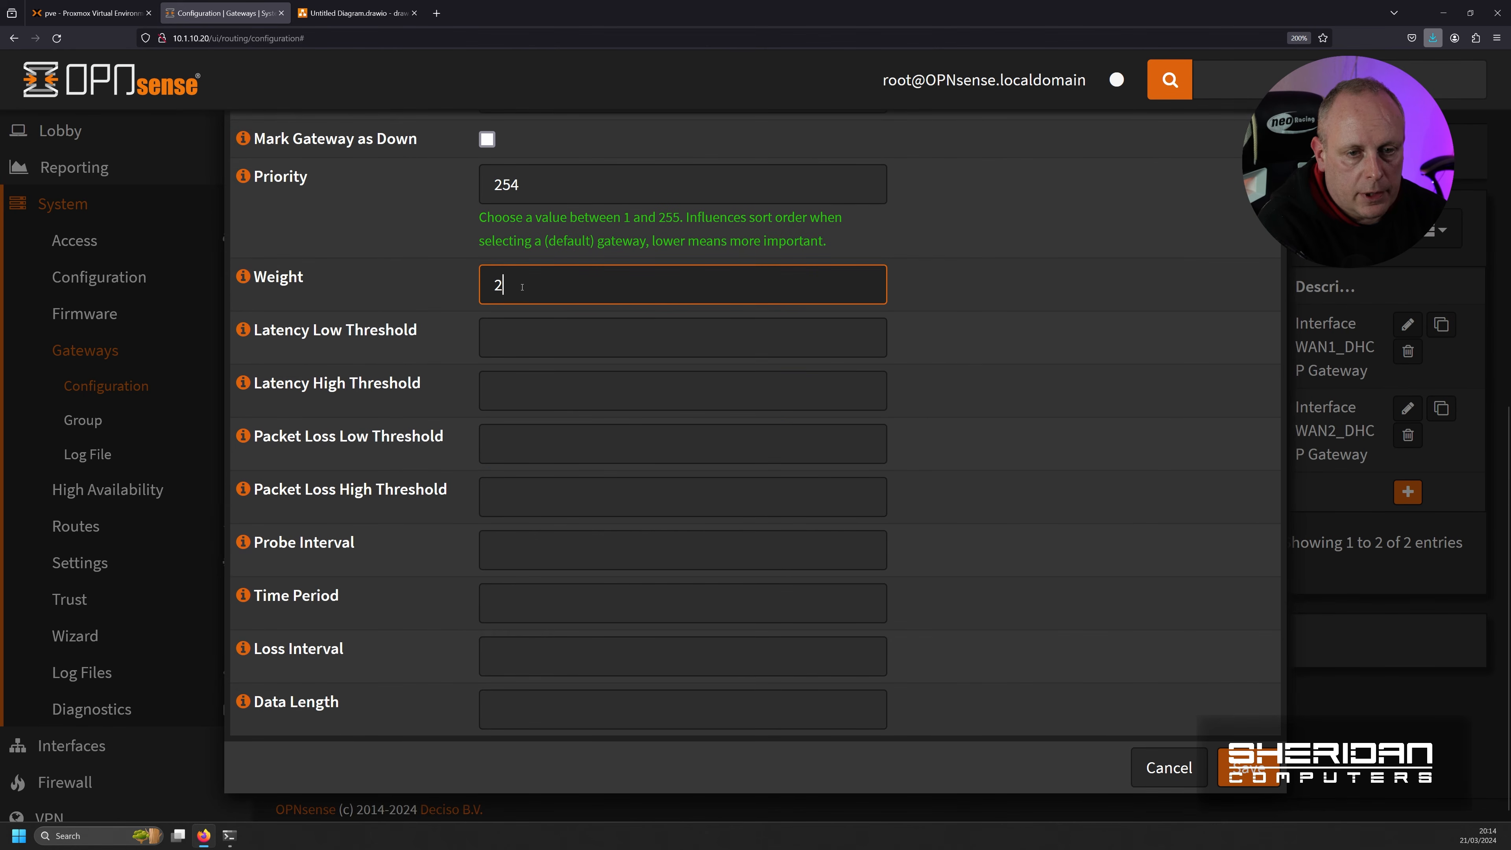
drag(535, 286, 487, 287)
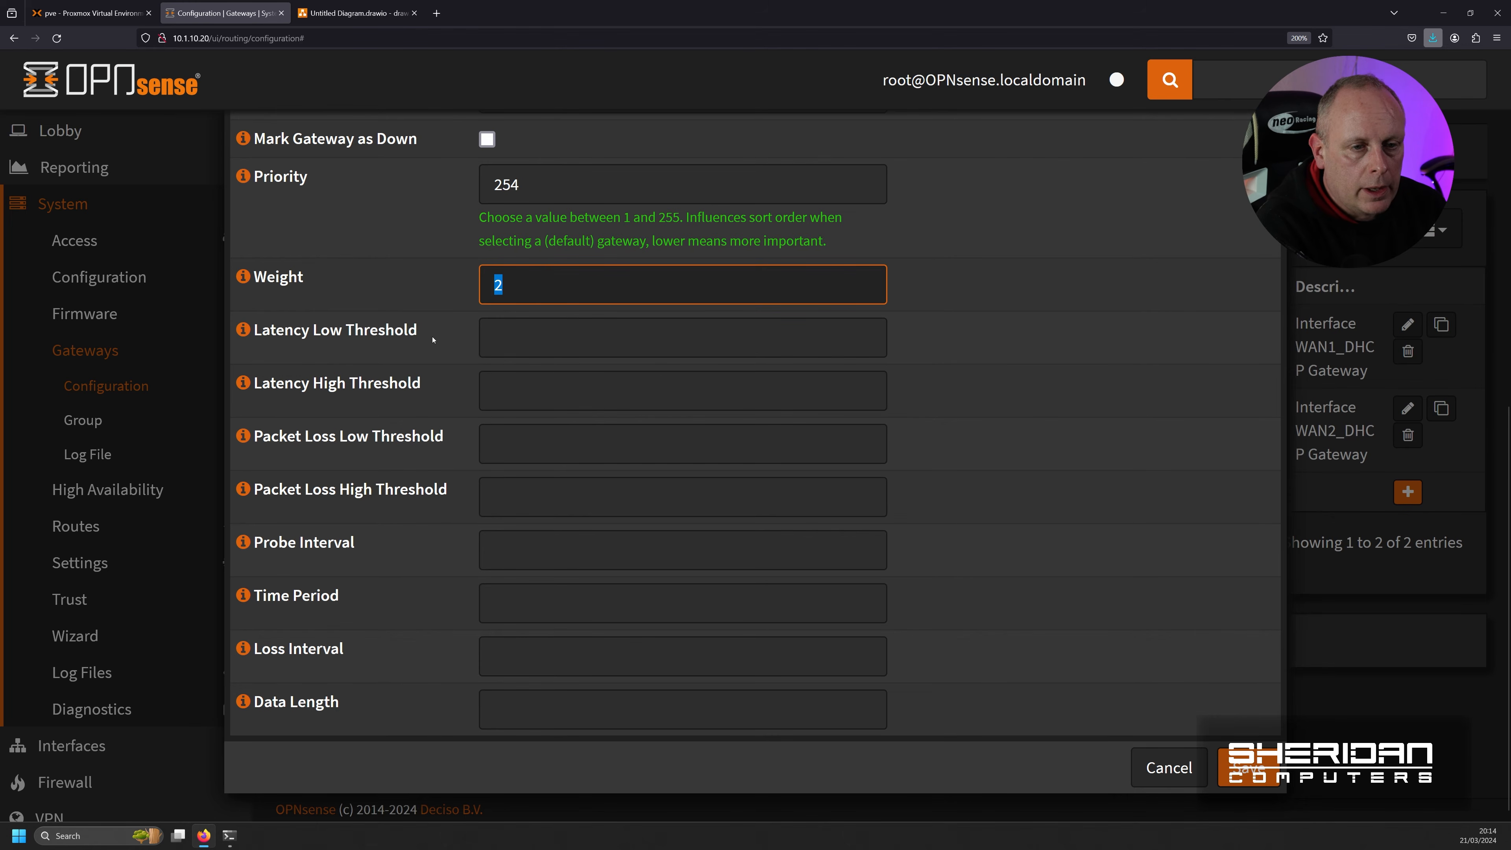
click(242, 279)
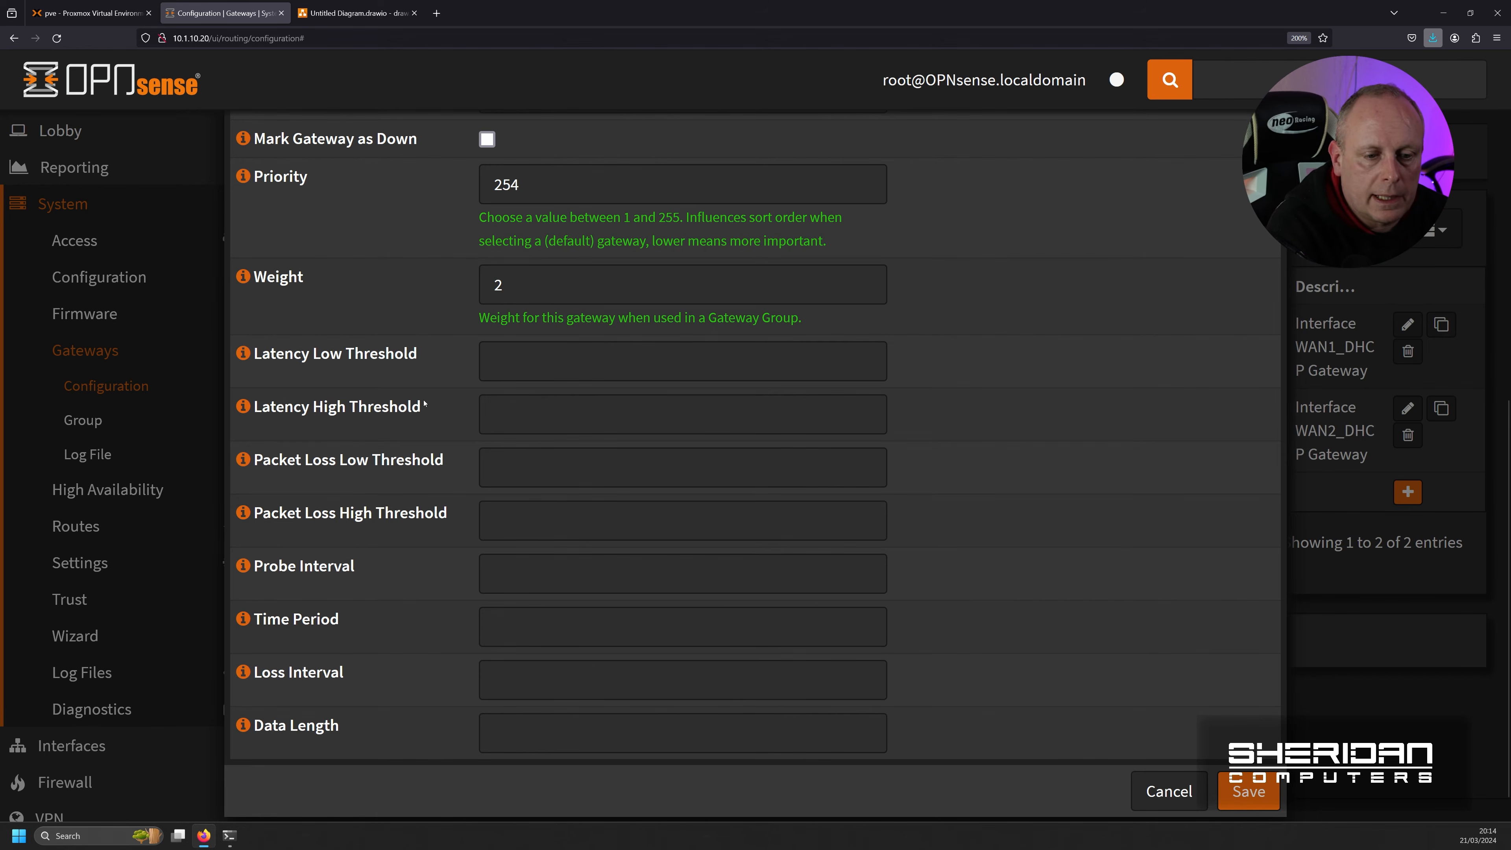
click(565, 358)
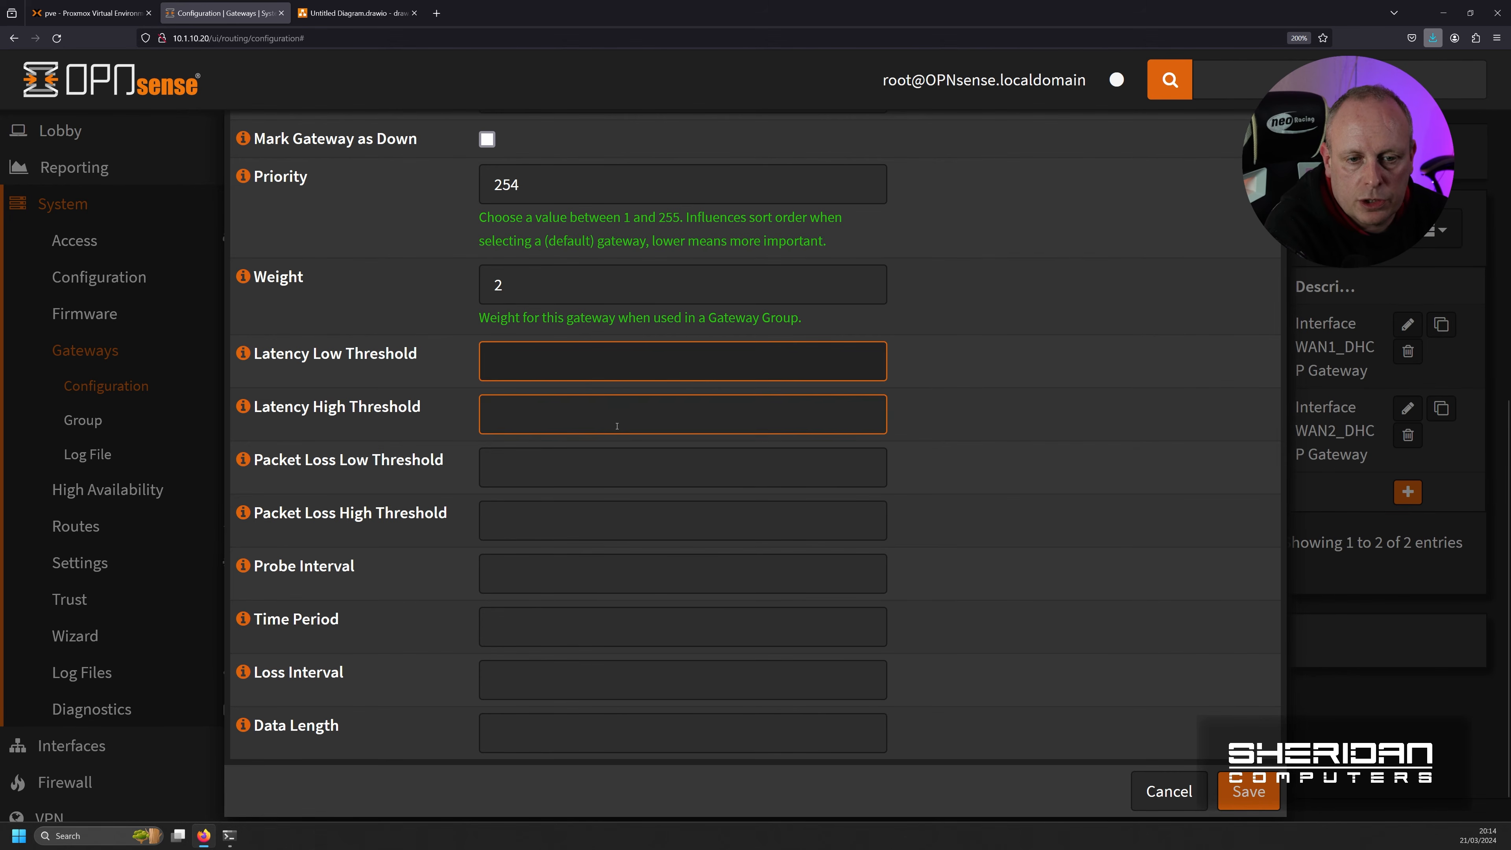
click(619, 411)
click(623, 370)
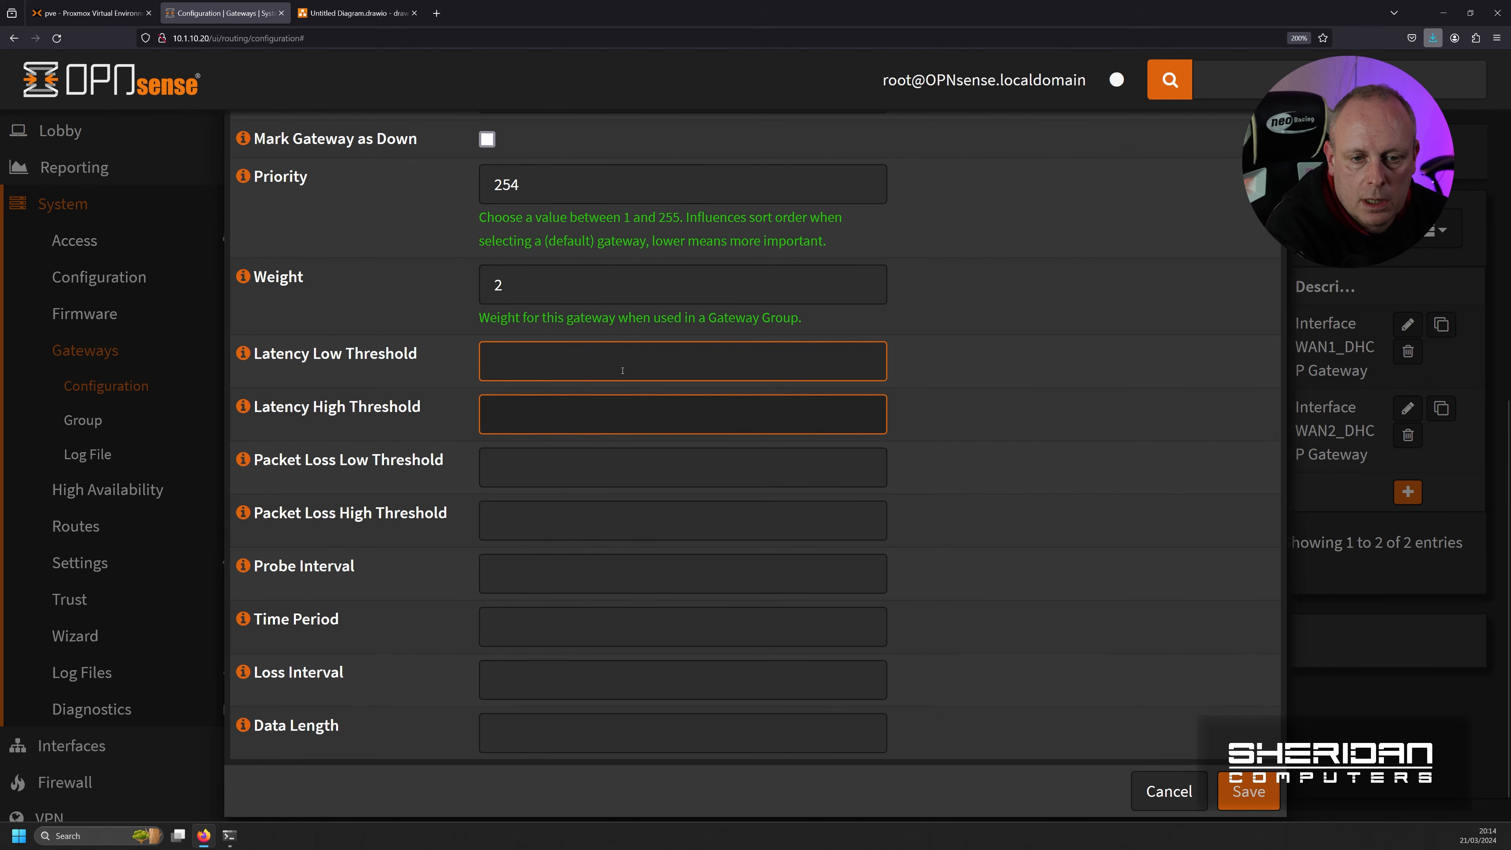
click(244, 408)
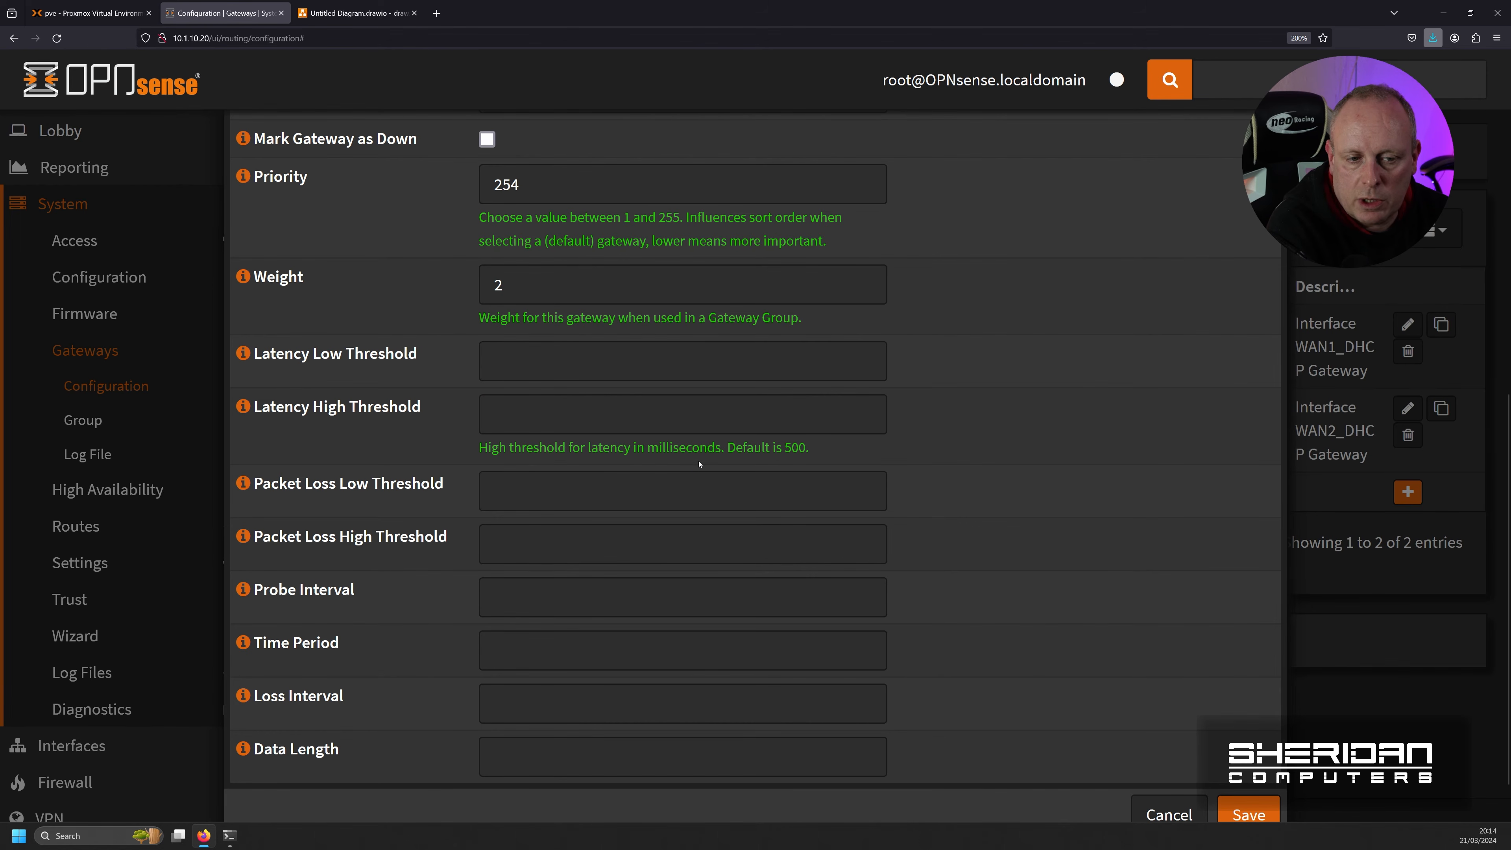
scroll(693, 468, down, 1)
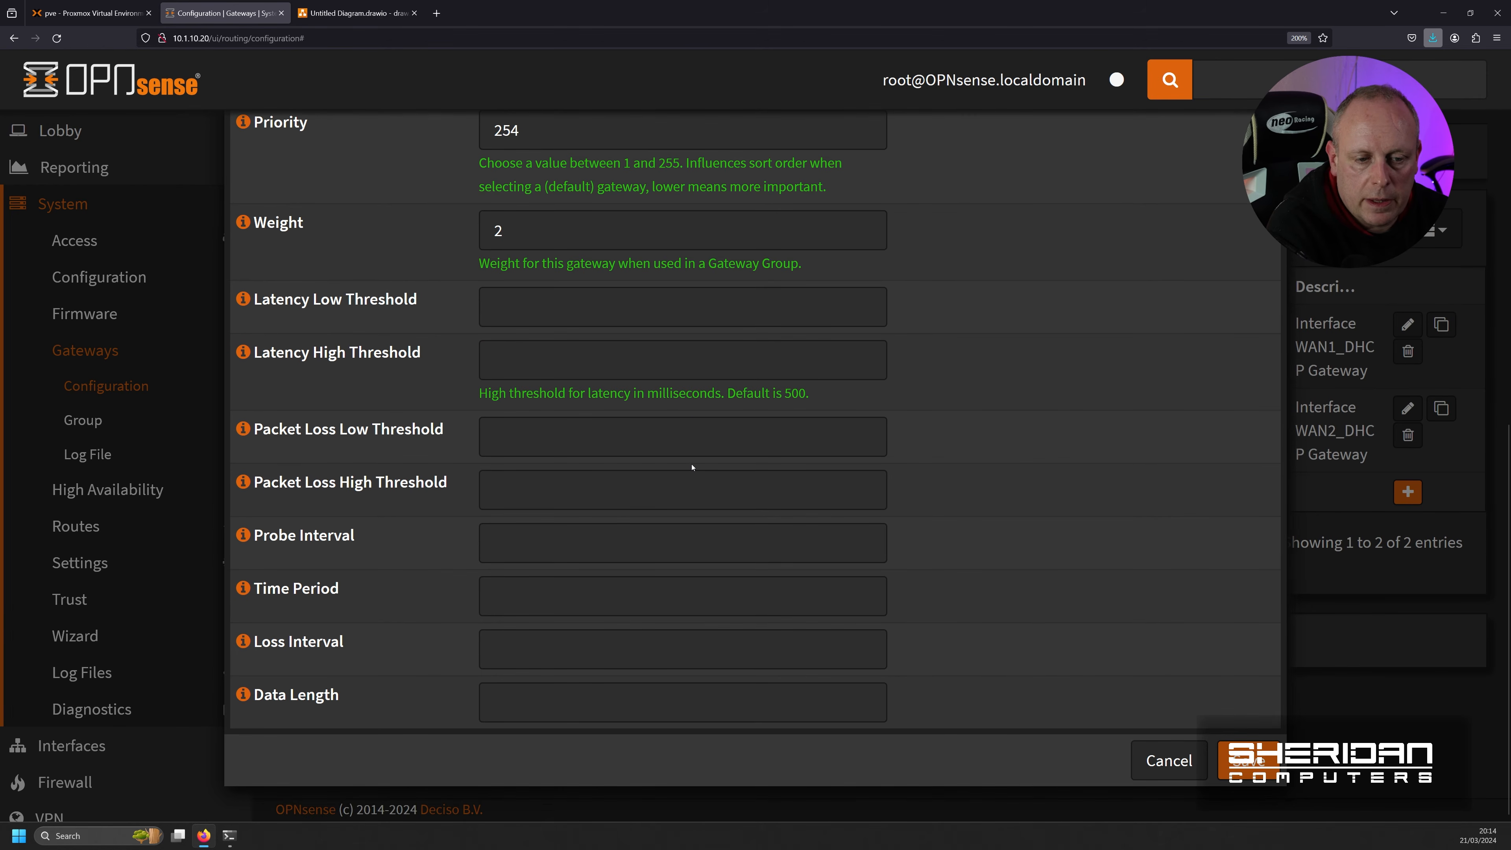
click(244, 696)
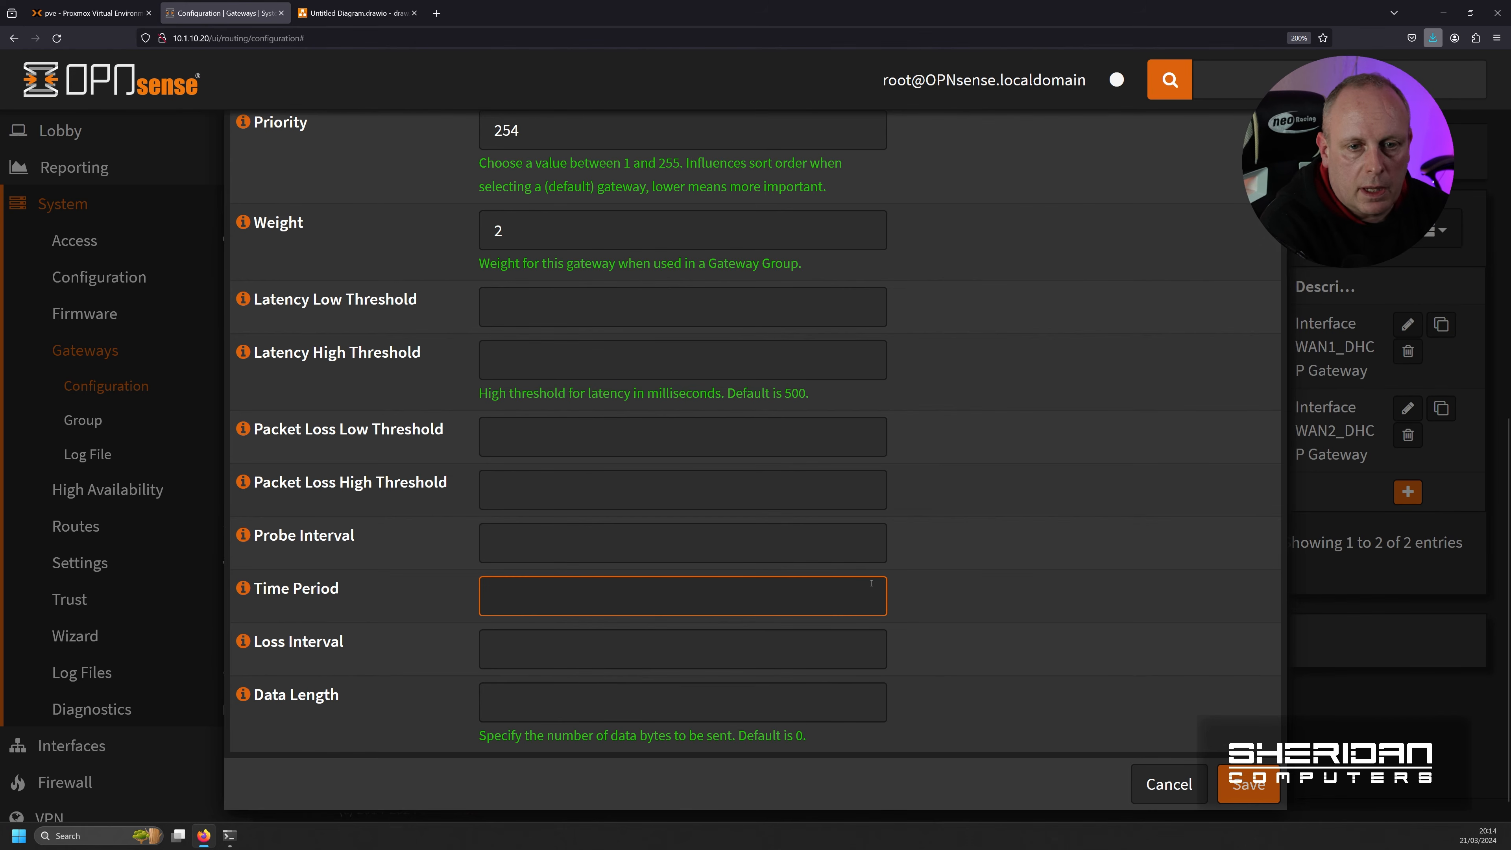
Step: Review the WAN1_DHCP gateway settings from name to data length, including the help text for Time Period
scroll(871, 583, up, 5)
scroll(872, 584, up, 4)
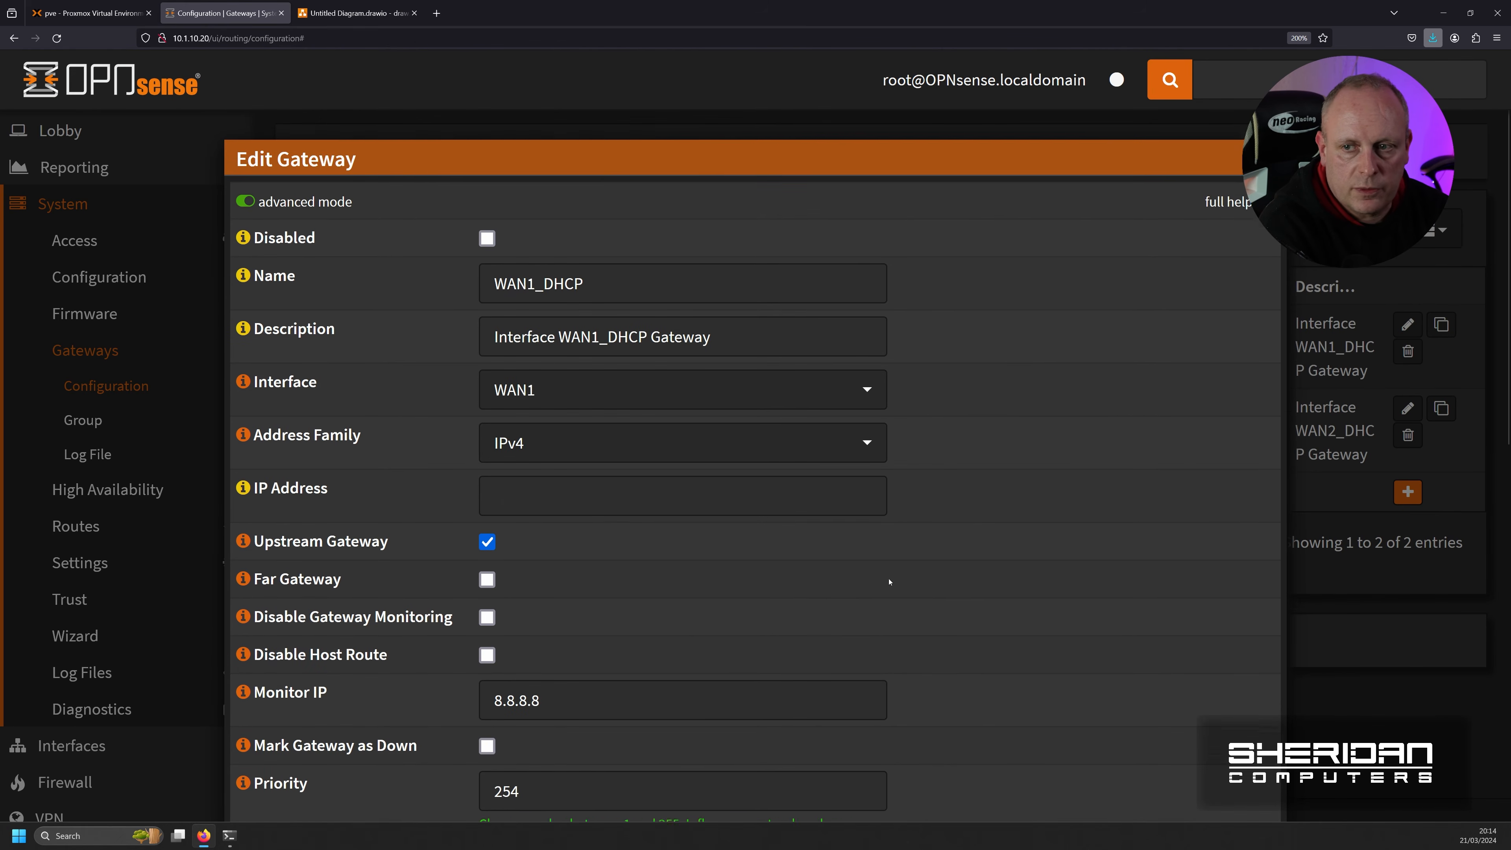
scroll(873, 581, down, 4)
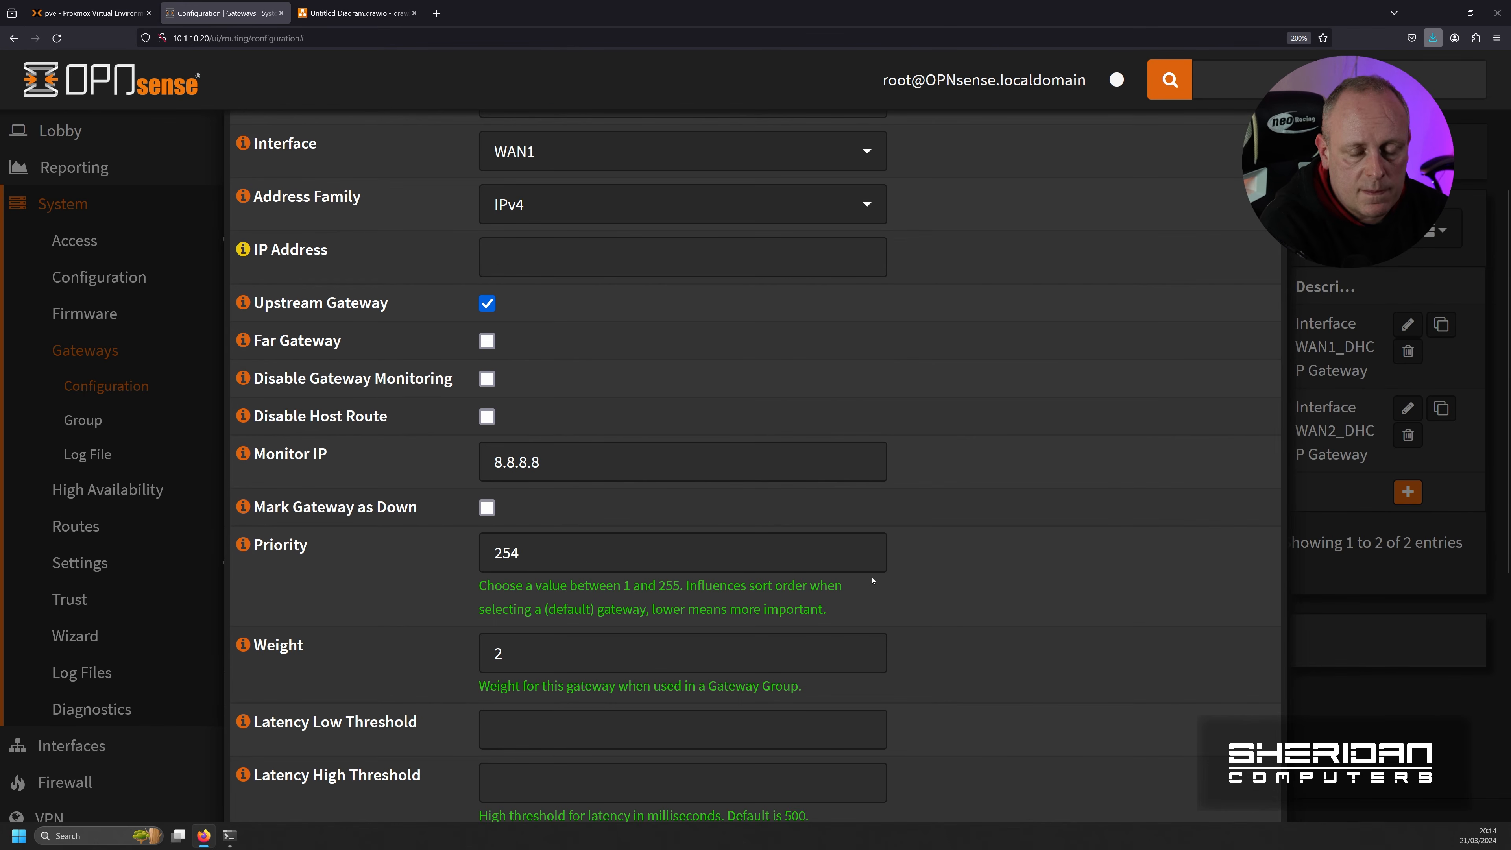
scroll(943, 593, up, 4)
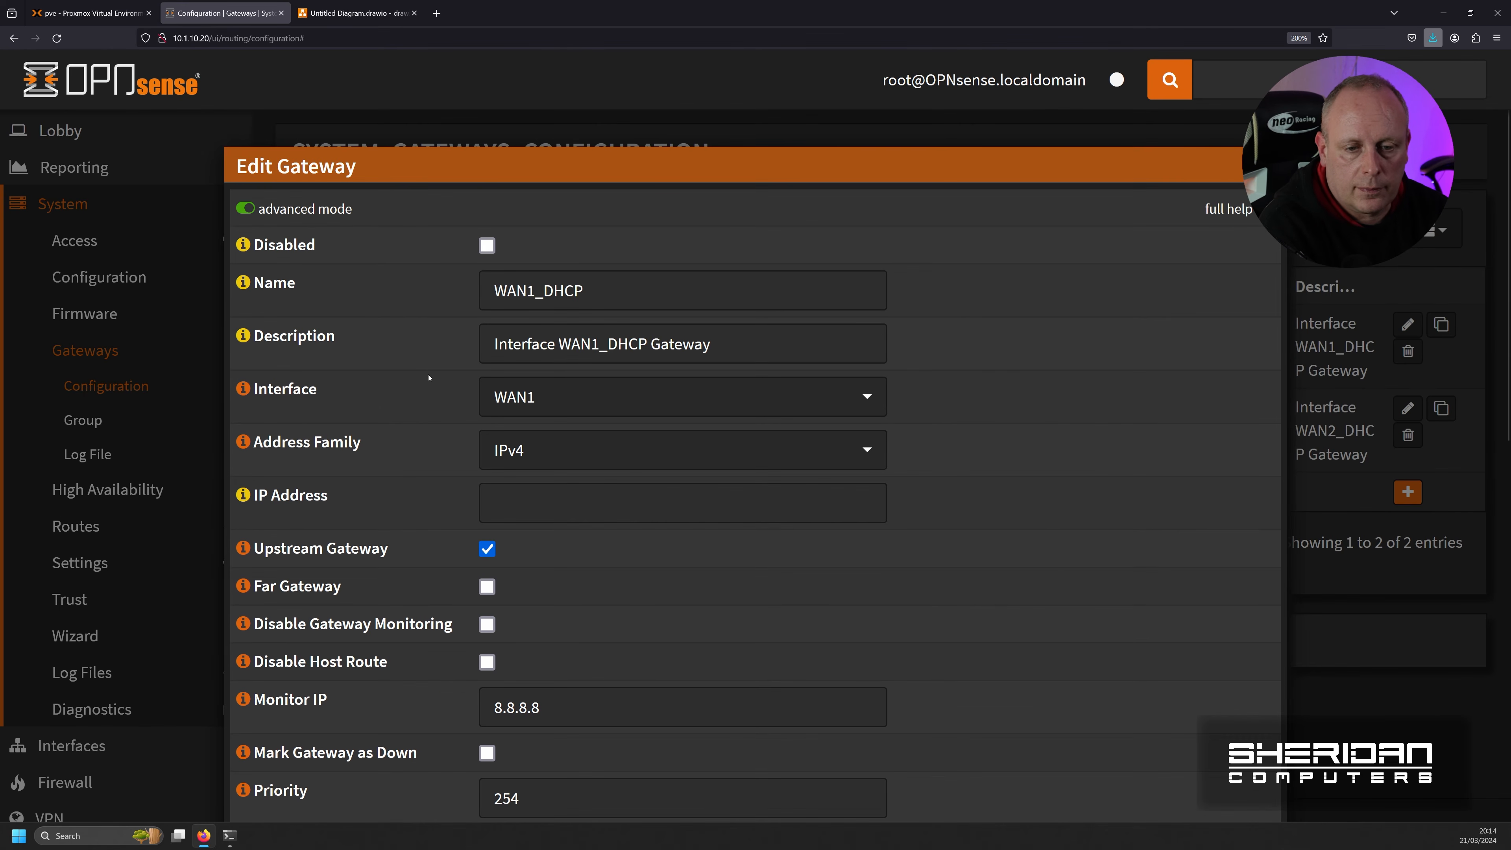
scroll(438, 383, down, 10)
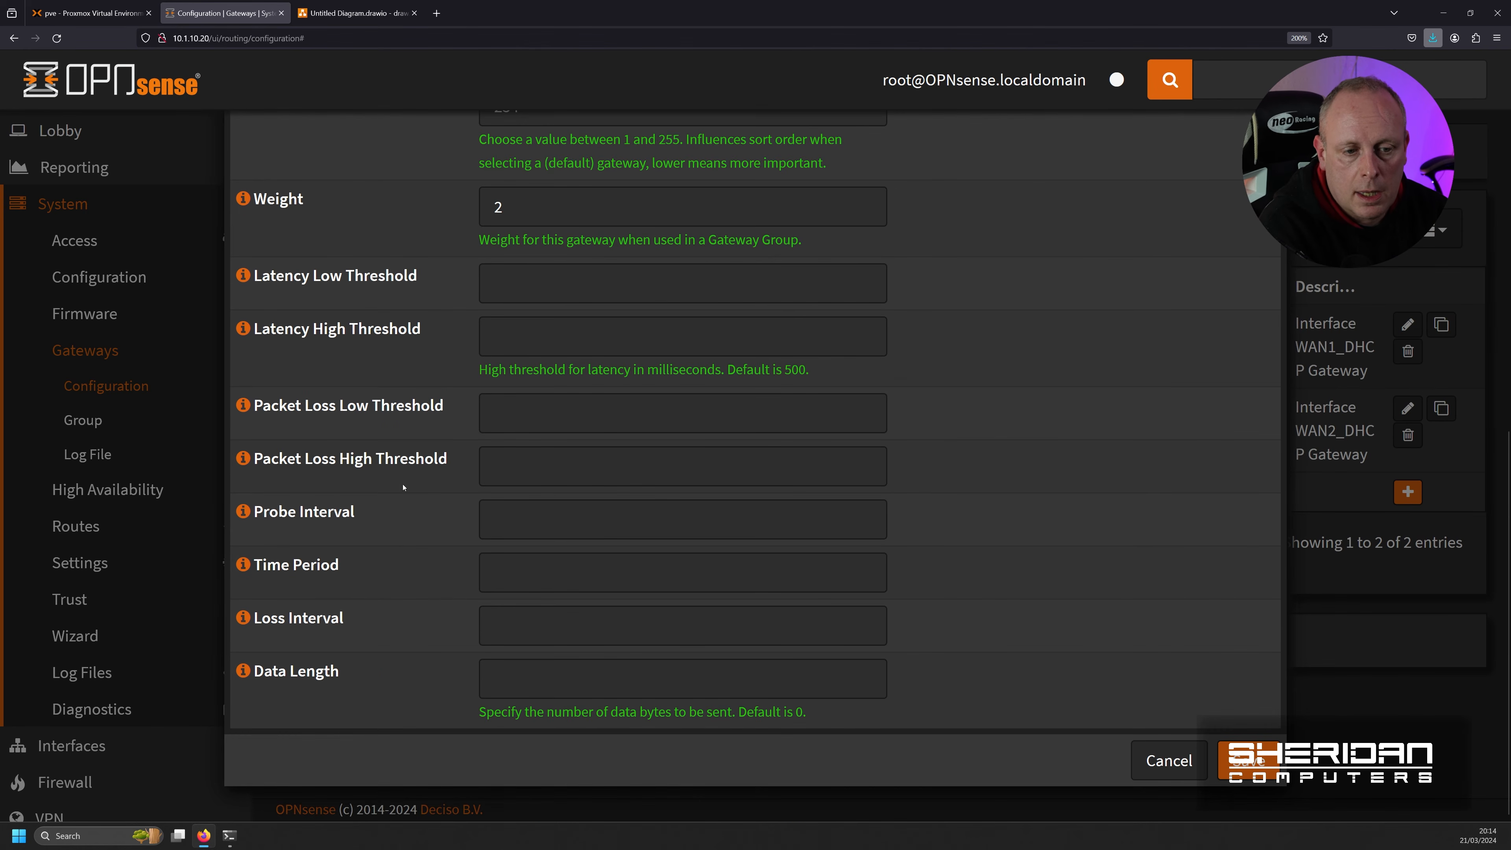
click(243, 565)
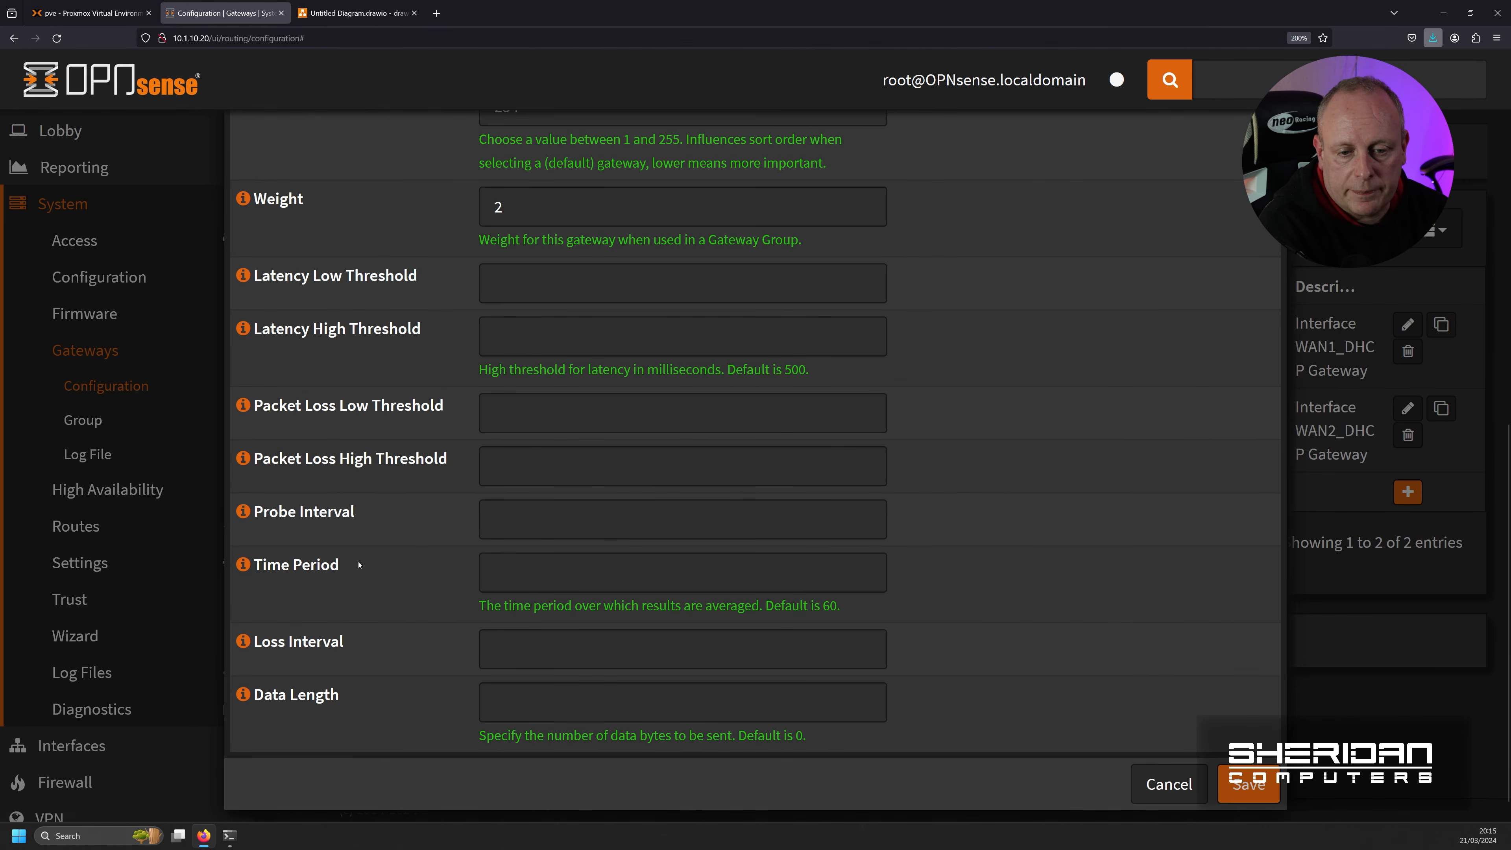
scroll(369, 524, up, 8)
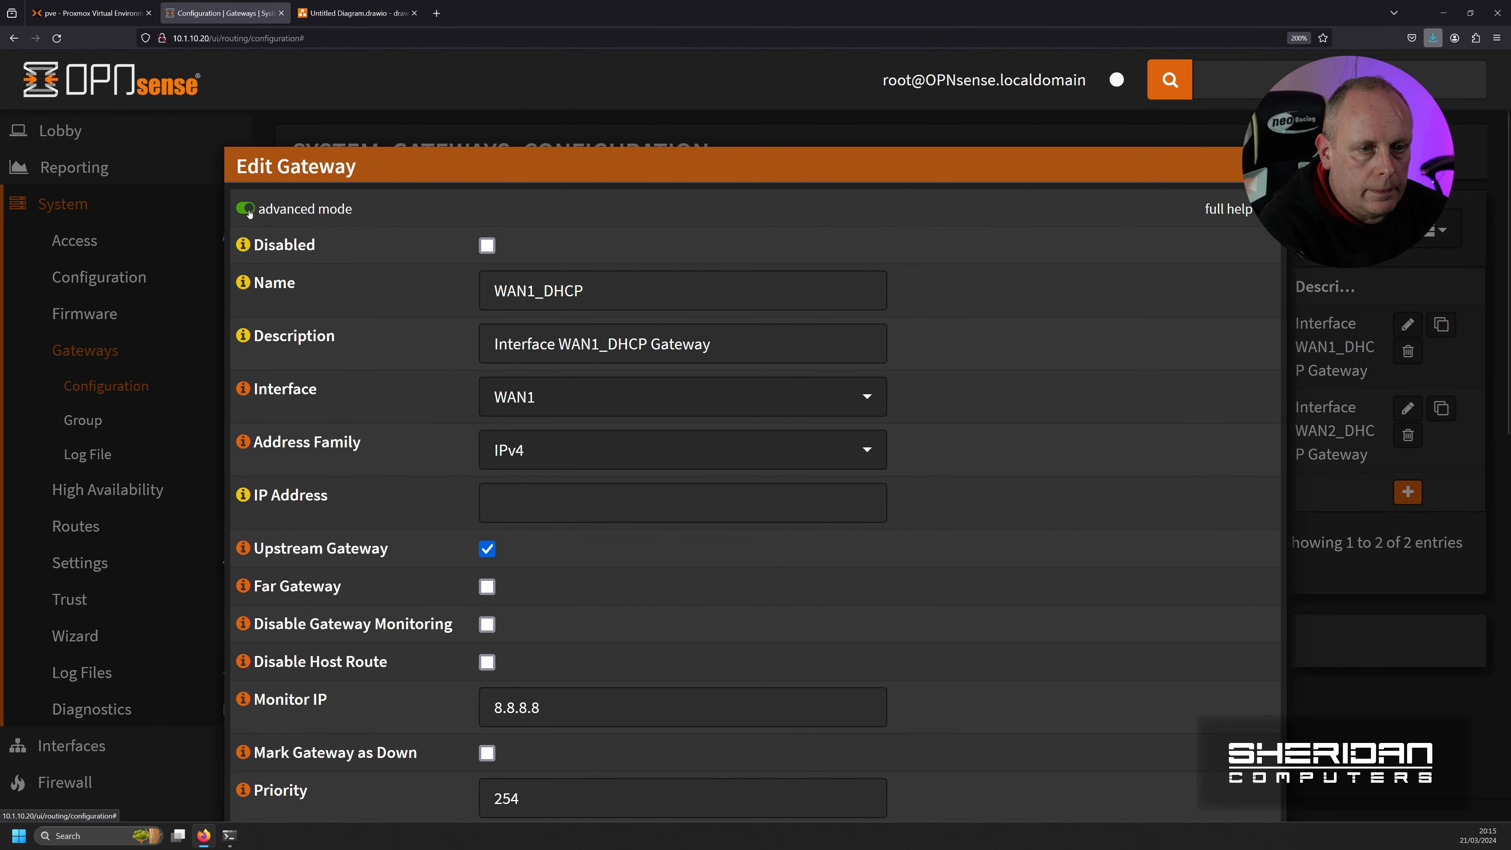
scroll(333, 259, down, 10)
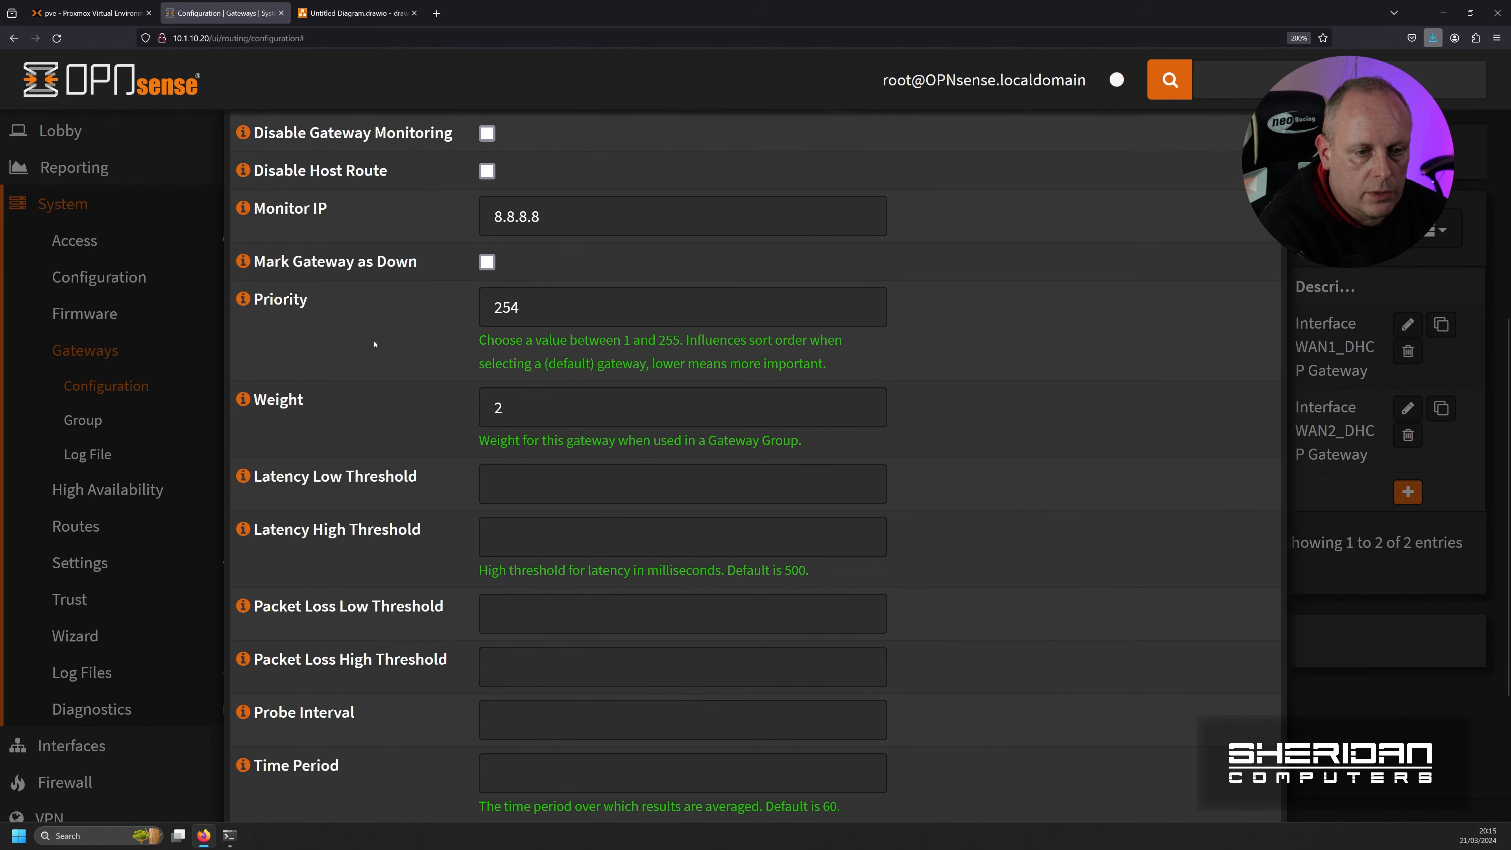
scroll(375, 345, down, 2)
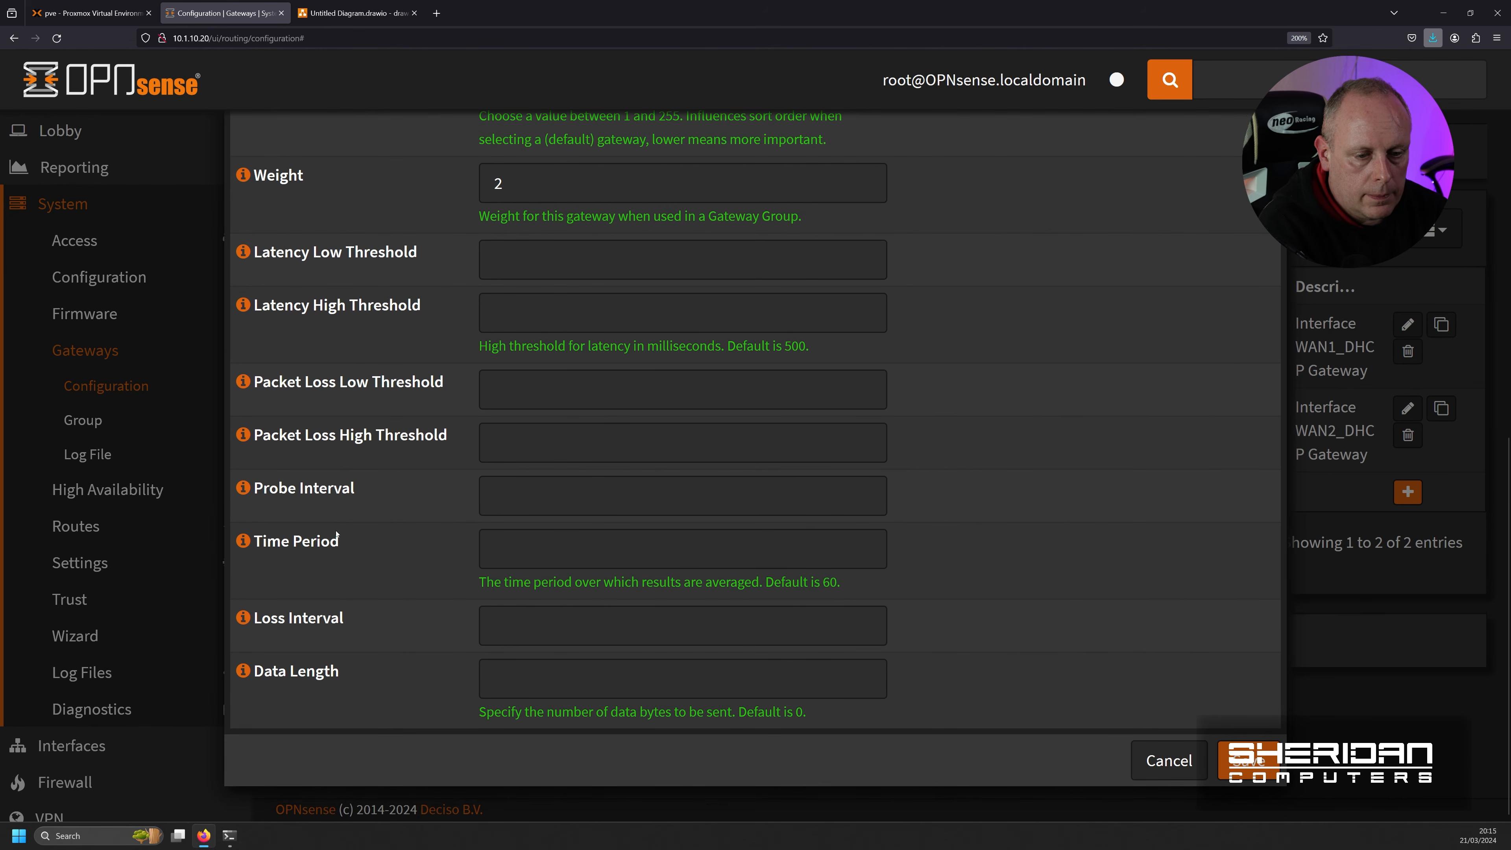
scroll(333, 530, up, 12)
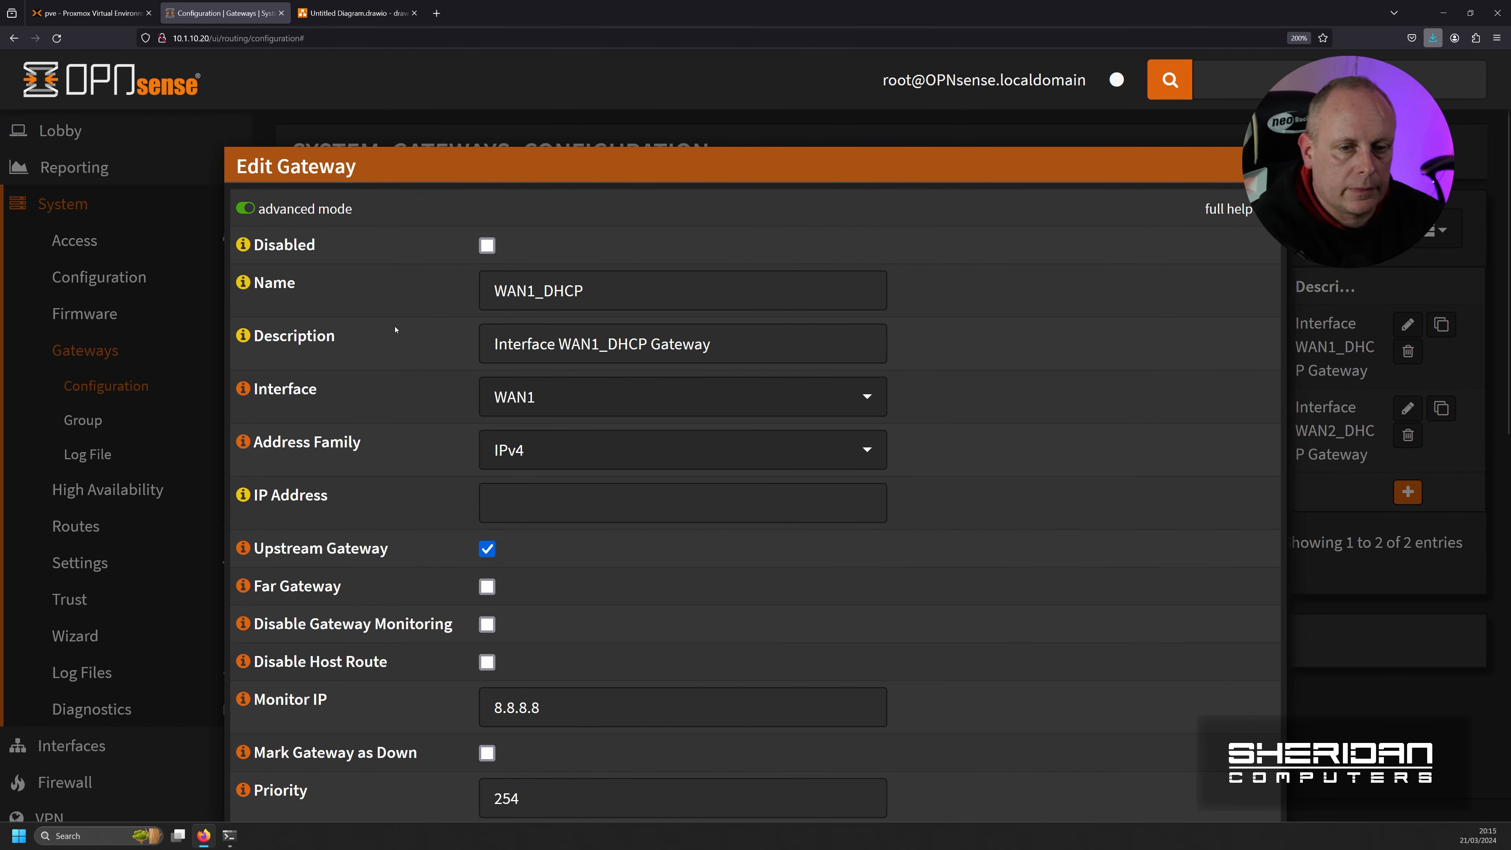
scroll(395, 329, down, 8)
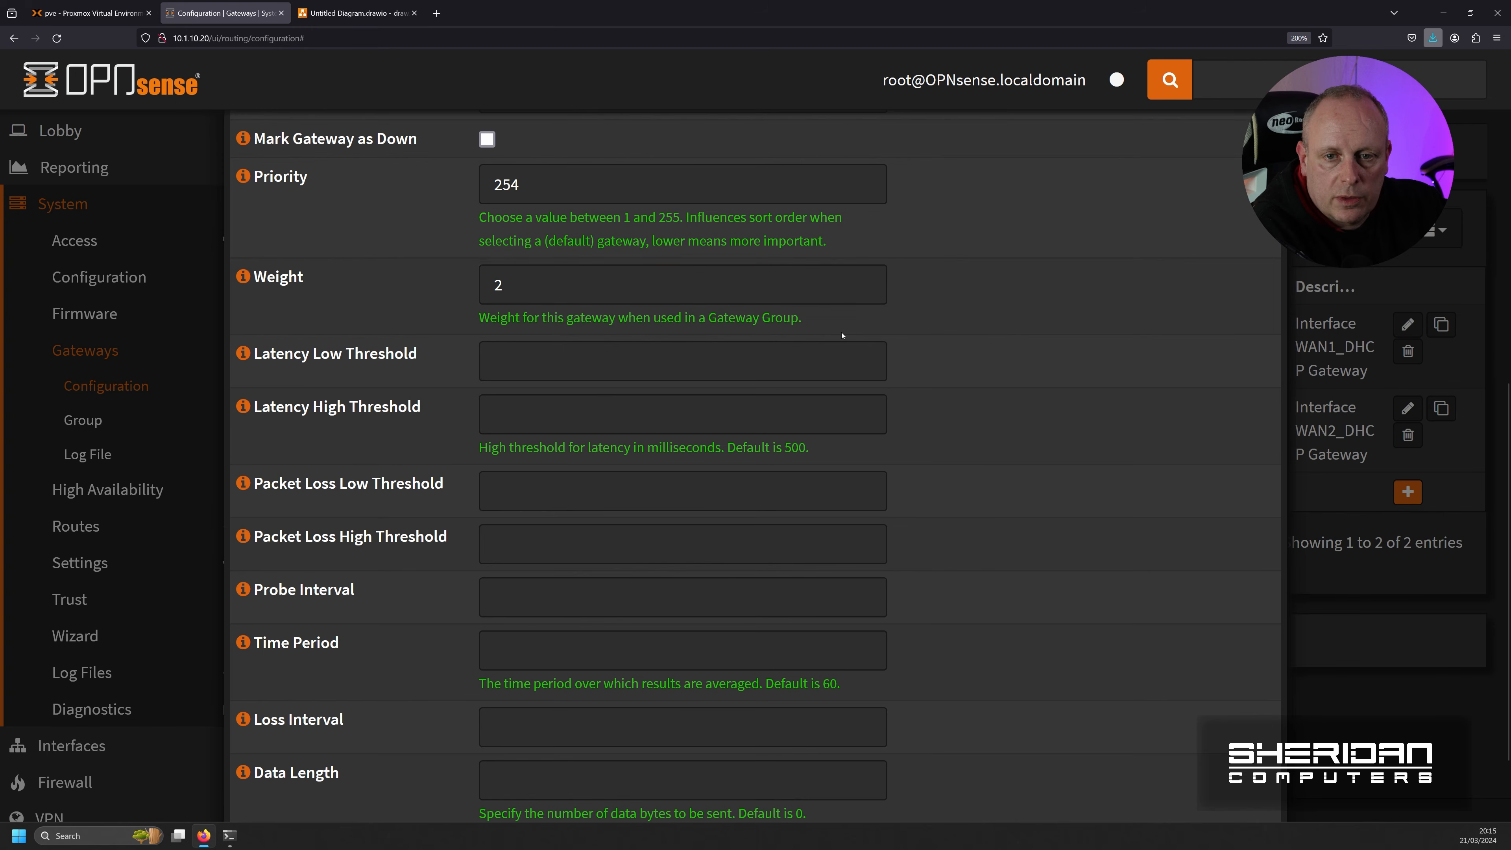
scroll(919, 356, up, 4)
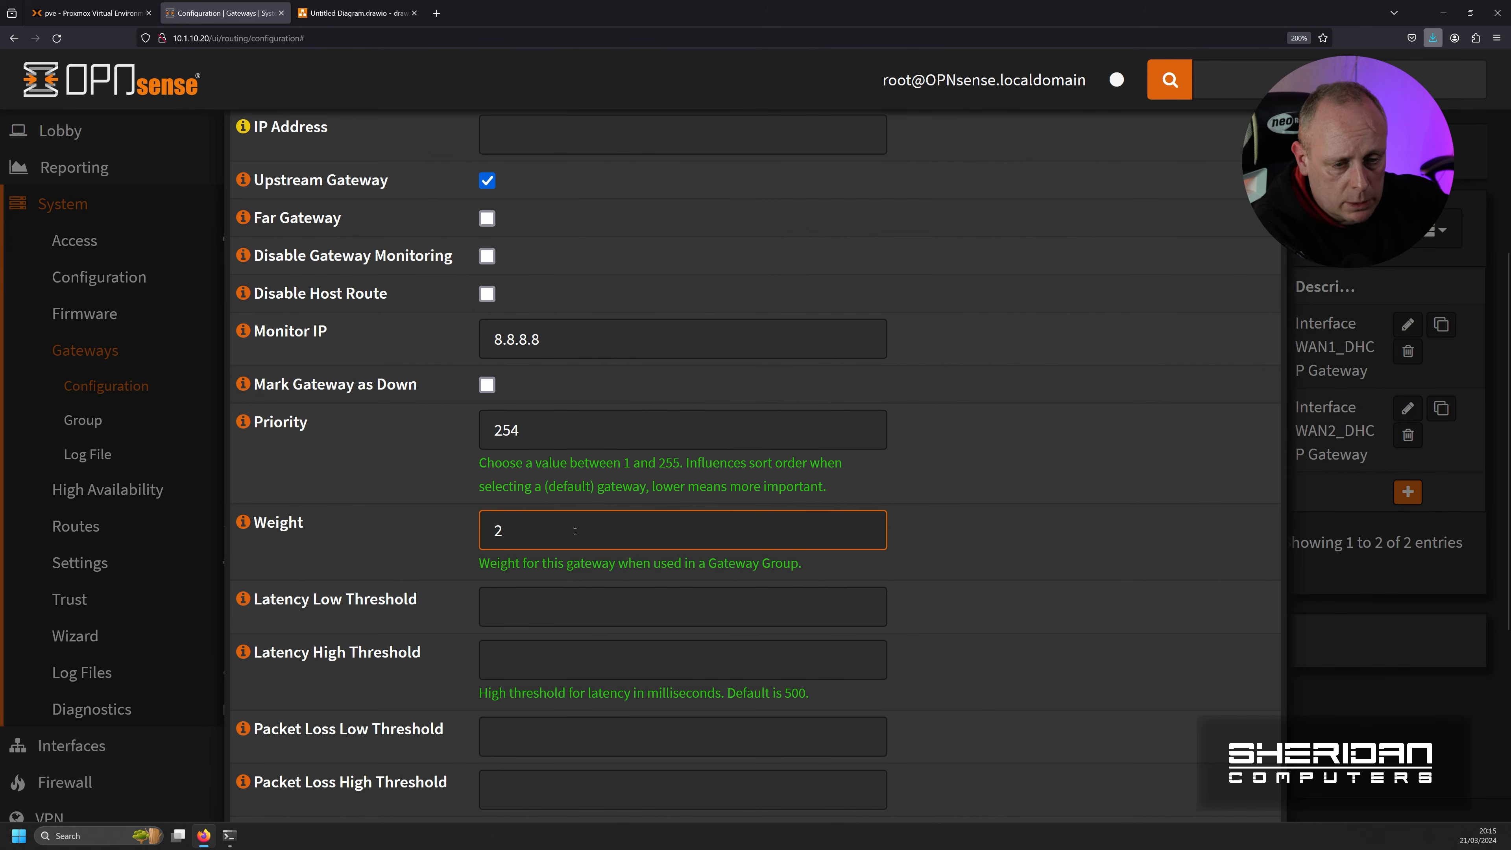
scroll(1130, 346, up, 5)
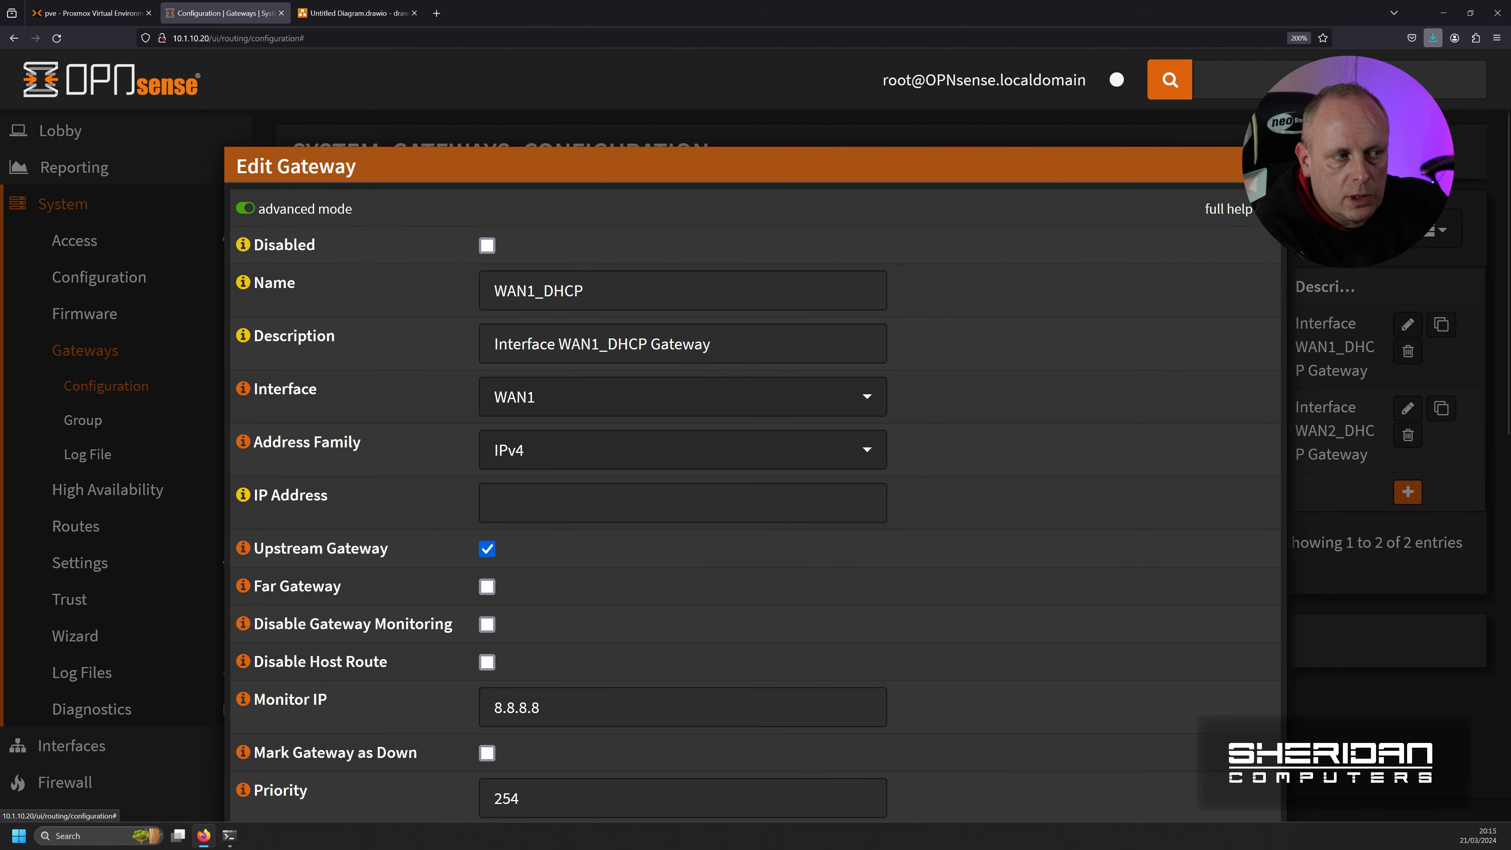
Step: Show full help for all gateway settings, read the threshold and probe defaults, and hide the help again
click(1228, 209)
scroll(1139, 309, down, 10)
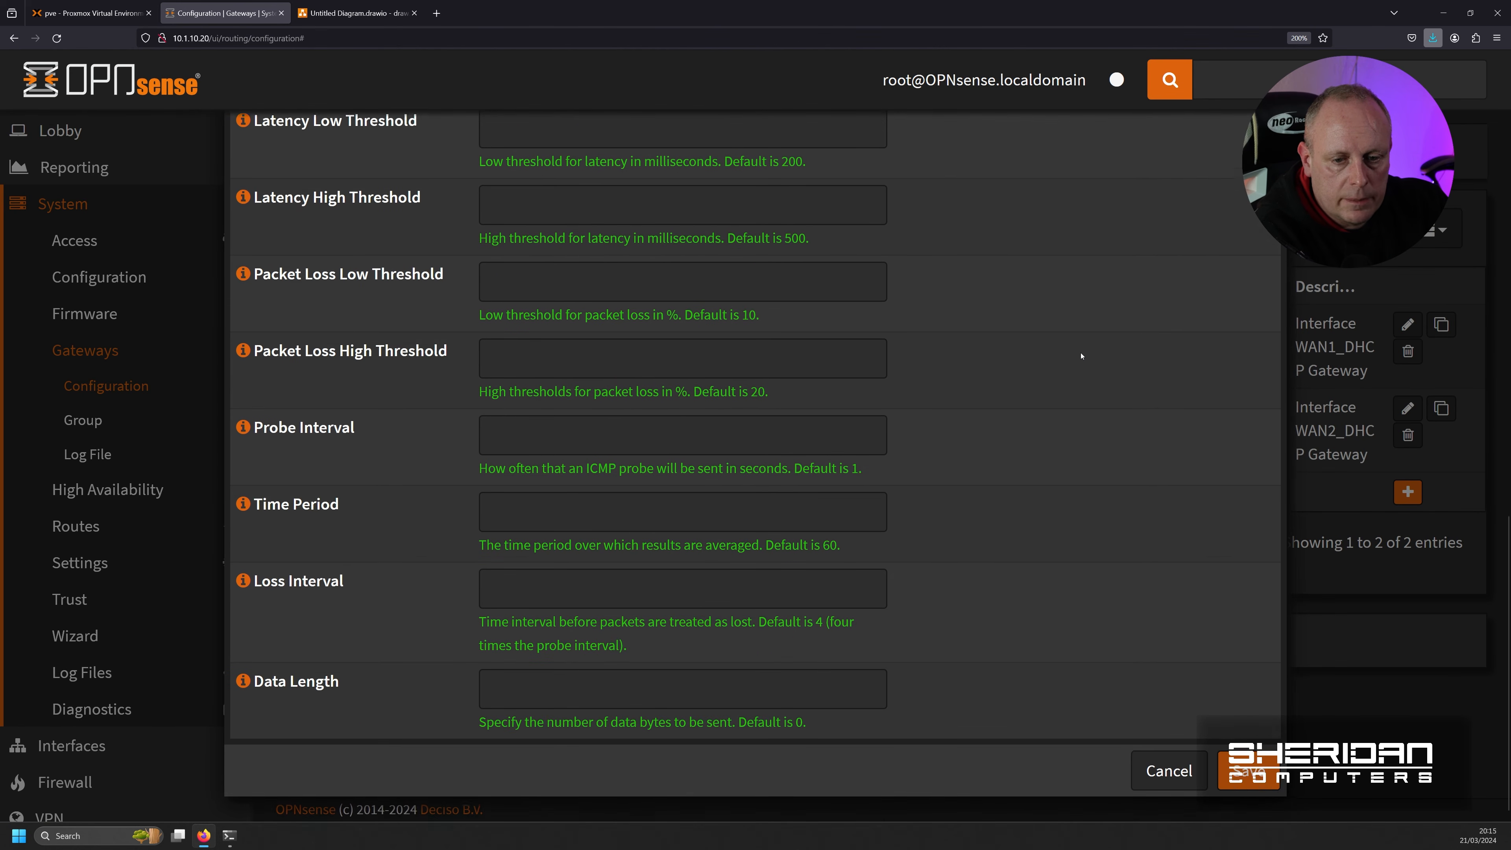
scroll(1081, 356, down, 1)
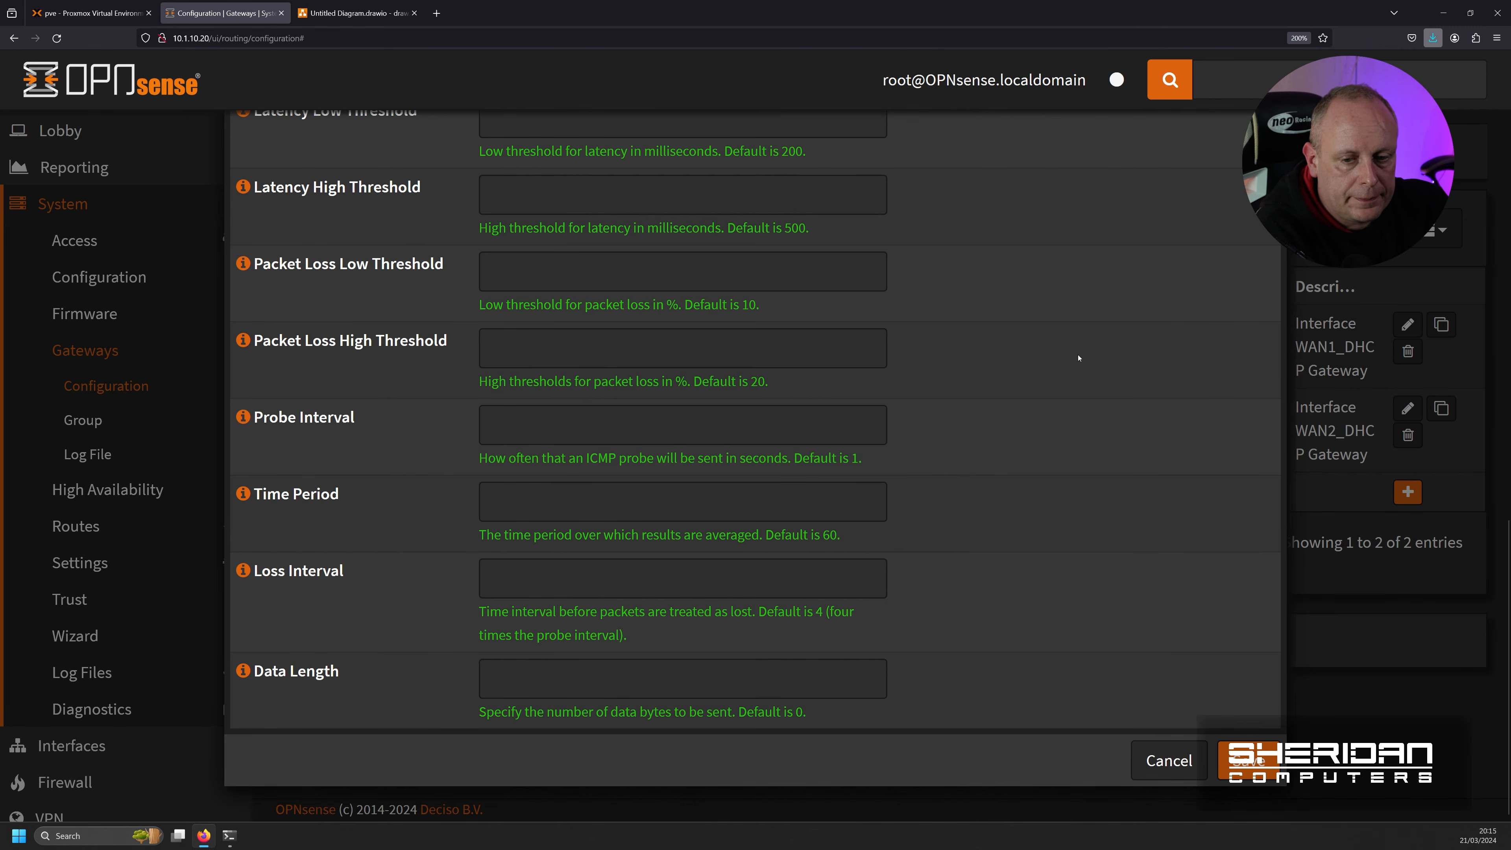
scroll(1079, 357, up, 10)
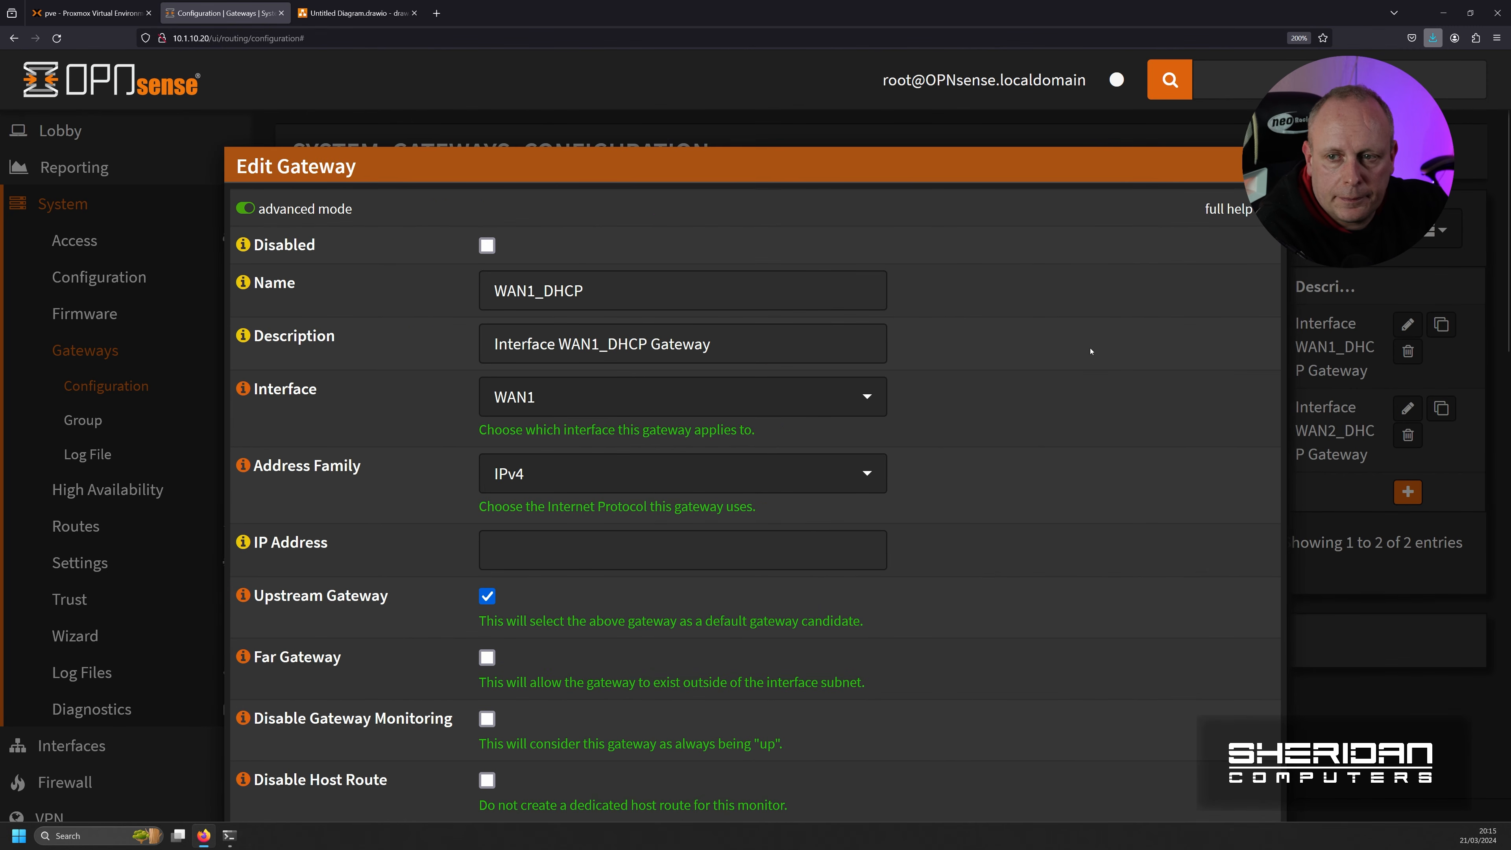
click(1253, 210)
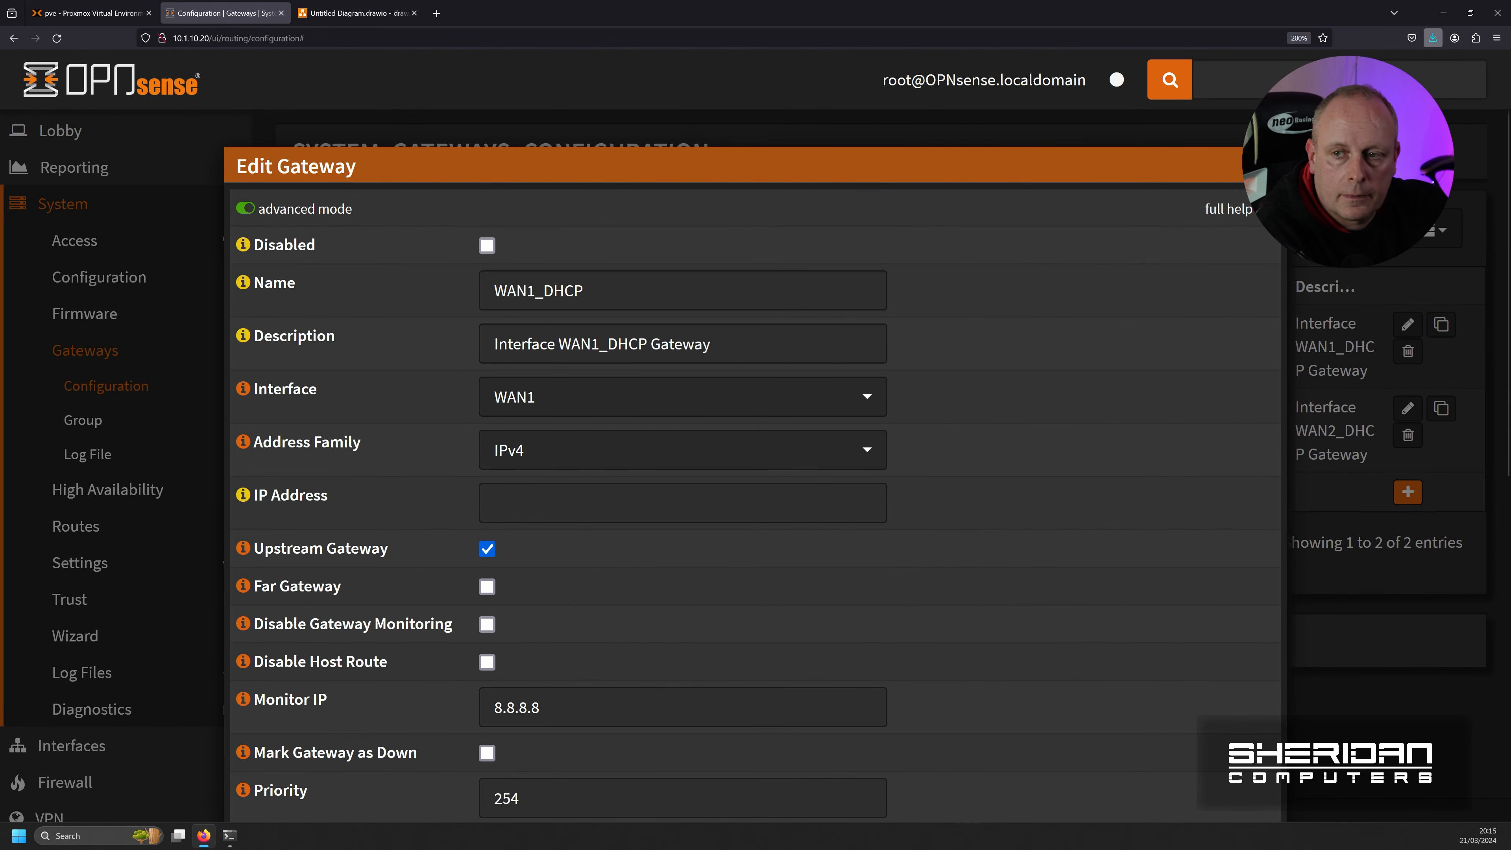
Step: Close the gateway editor and open the dashboard to check the status of the WAN gateways and interfaces
click(1269, 165)
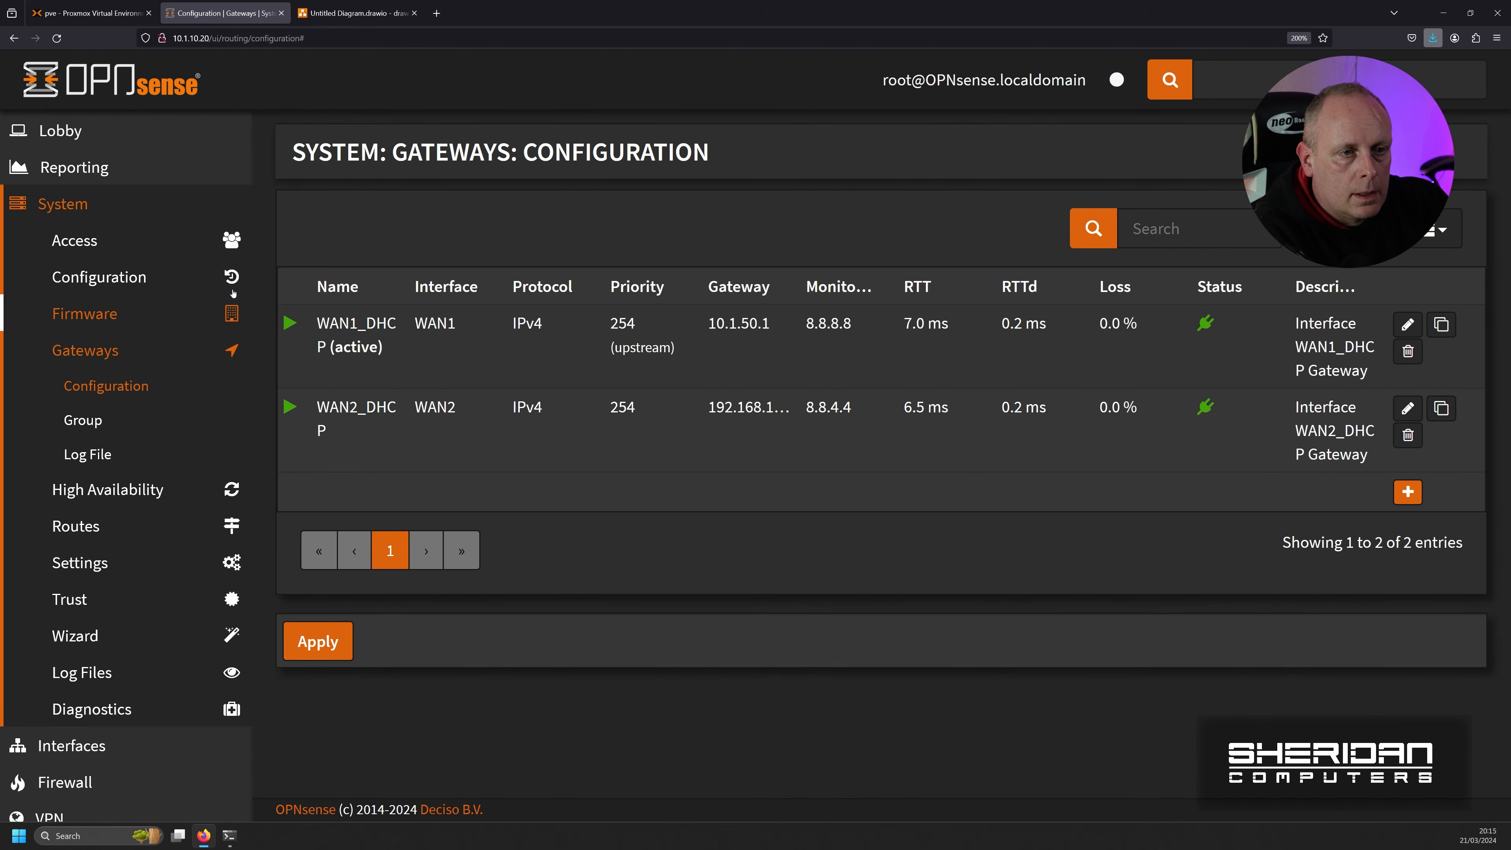
click(126, 132)
click(148, 174)
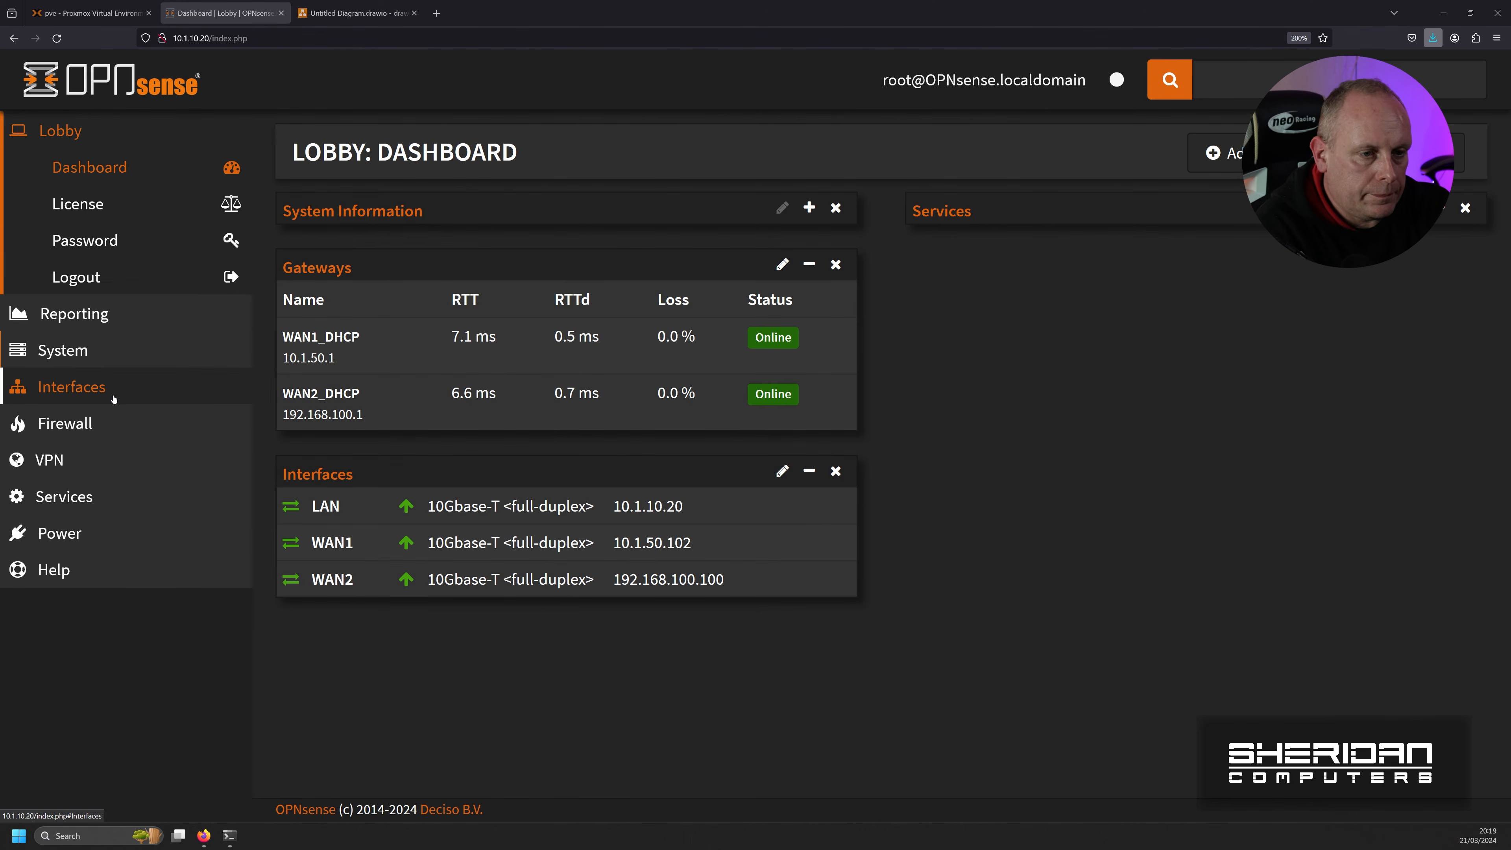
Step: Open the LAN firewall rules to check which gateway the default allow rule uses
click(113, 423)
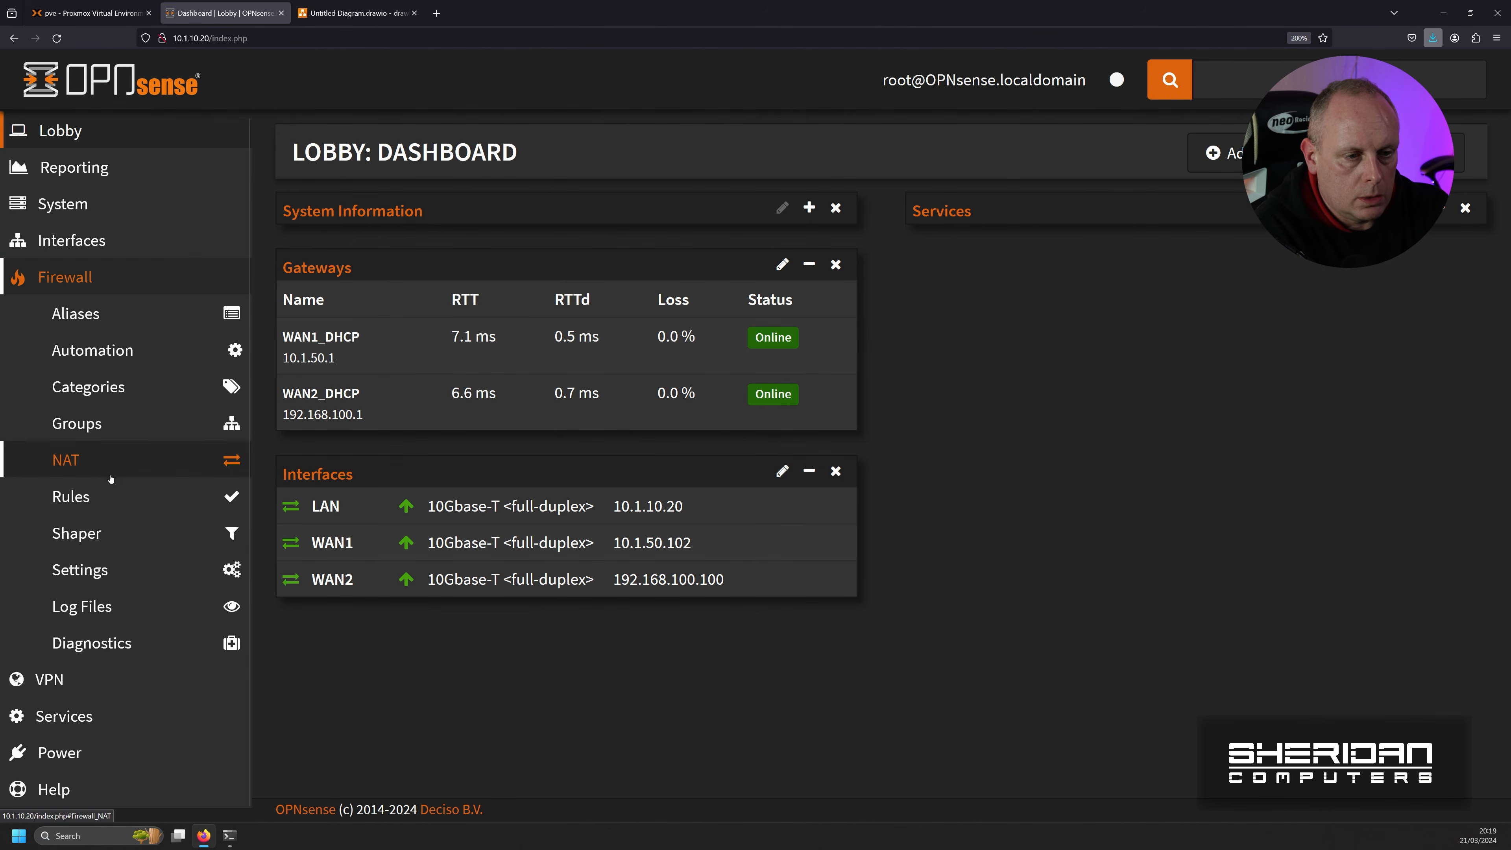
click(111, 497)
click(118, 571)
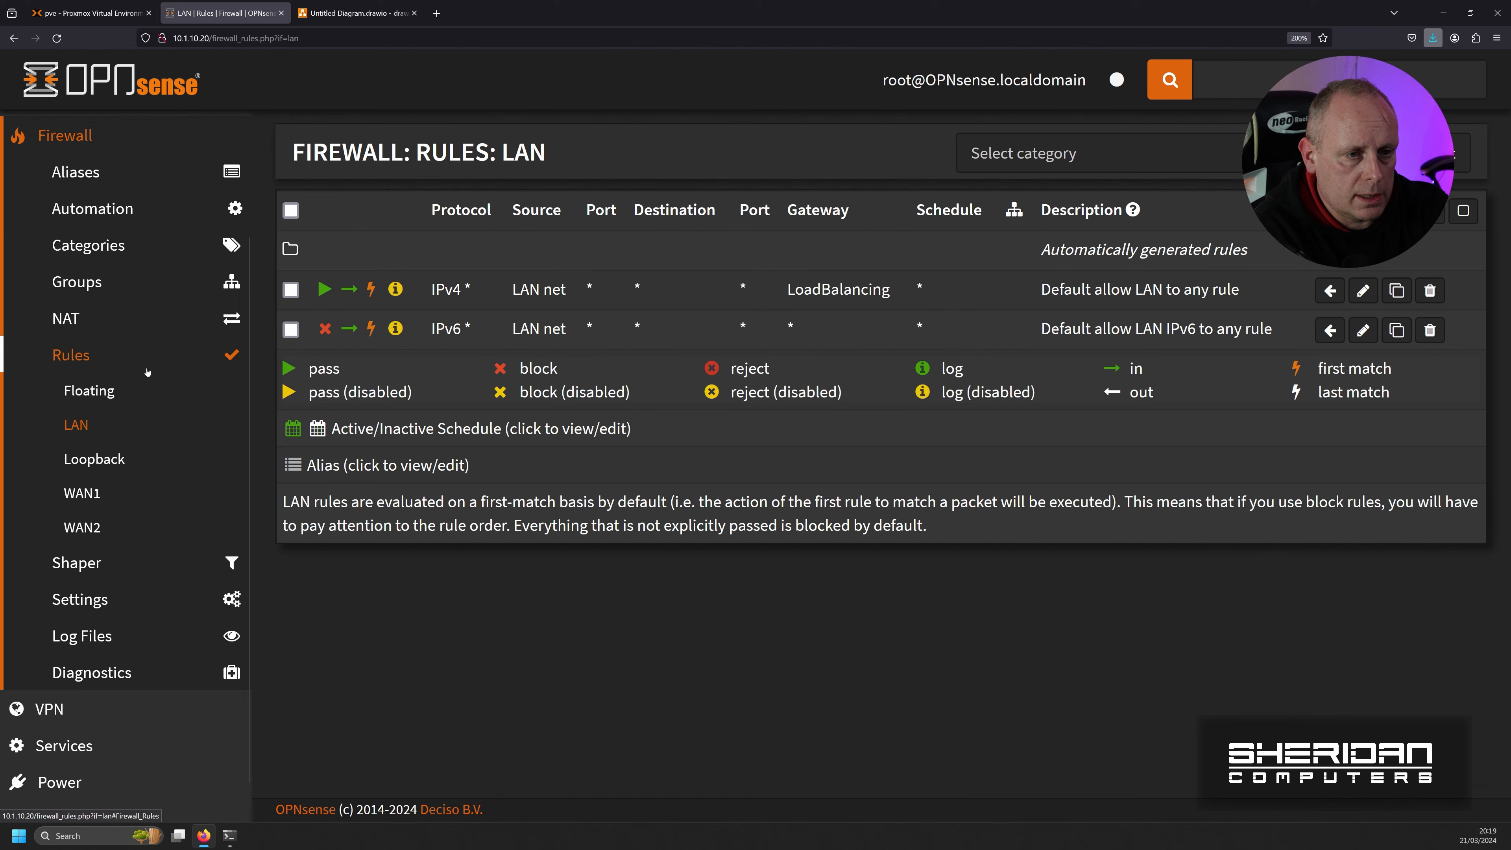
Step: Open the gateway groups list to review the tiers of the Untrusted and LoadBalancing groups
scroll(147, 372, up, 3)
click(66, 204)
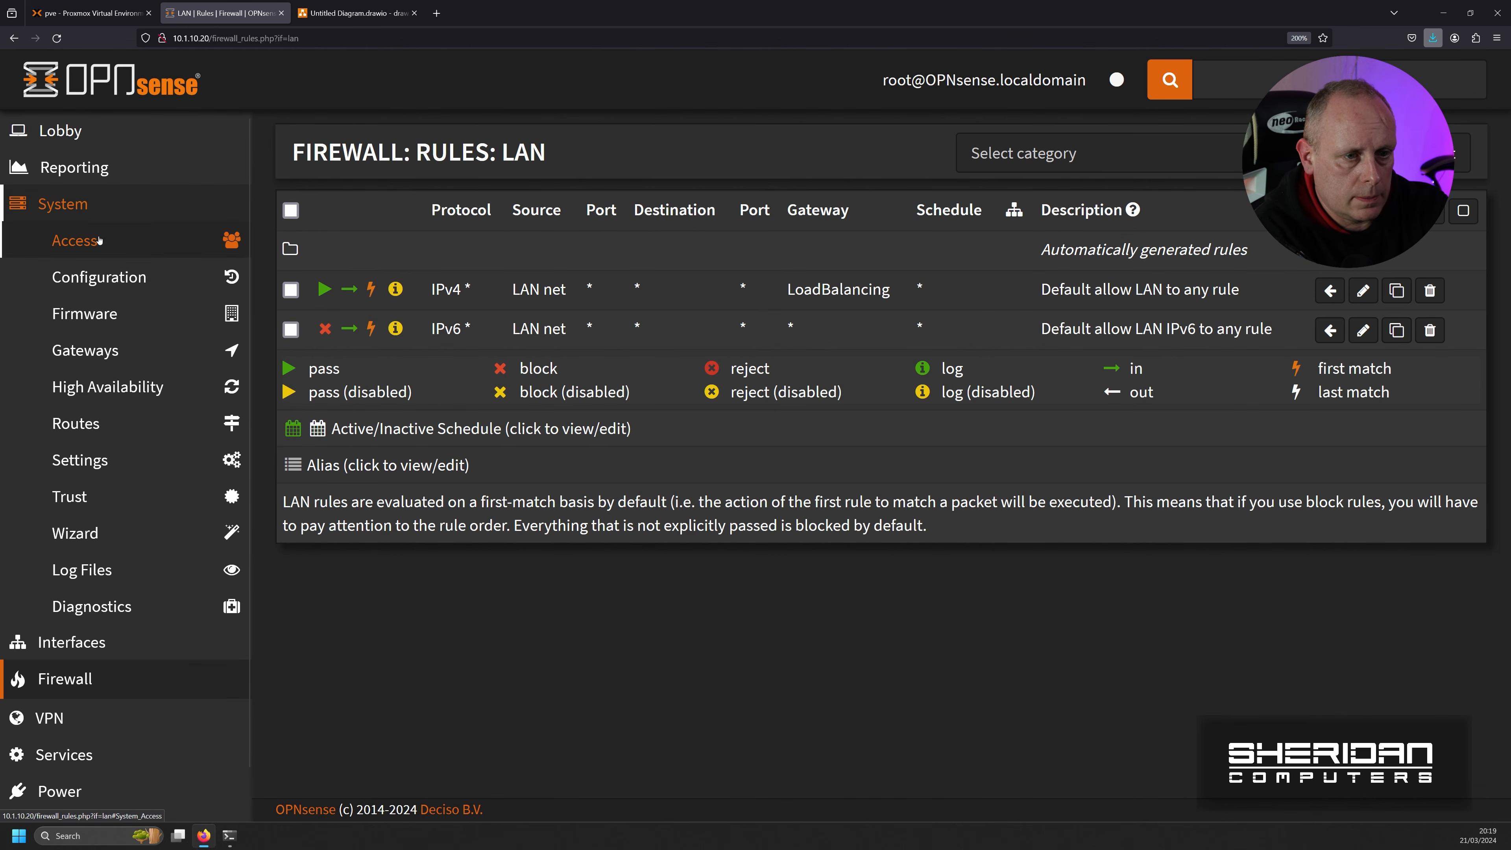
click(89, 350)
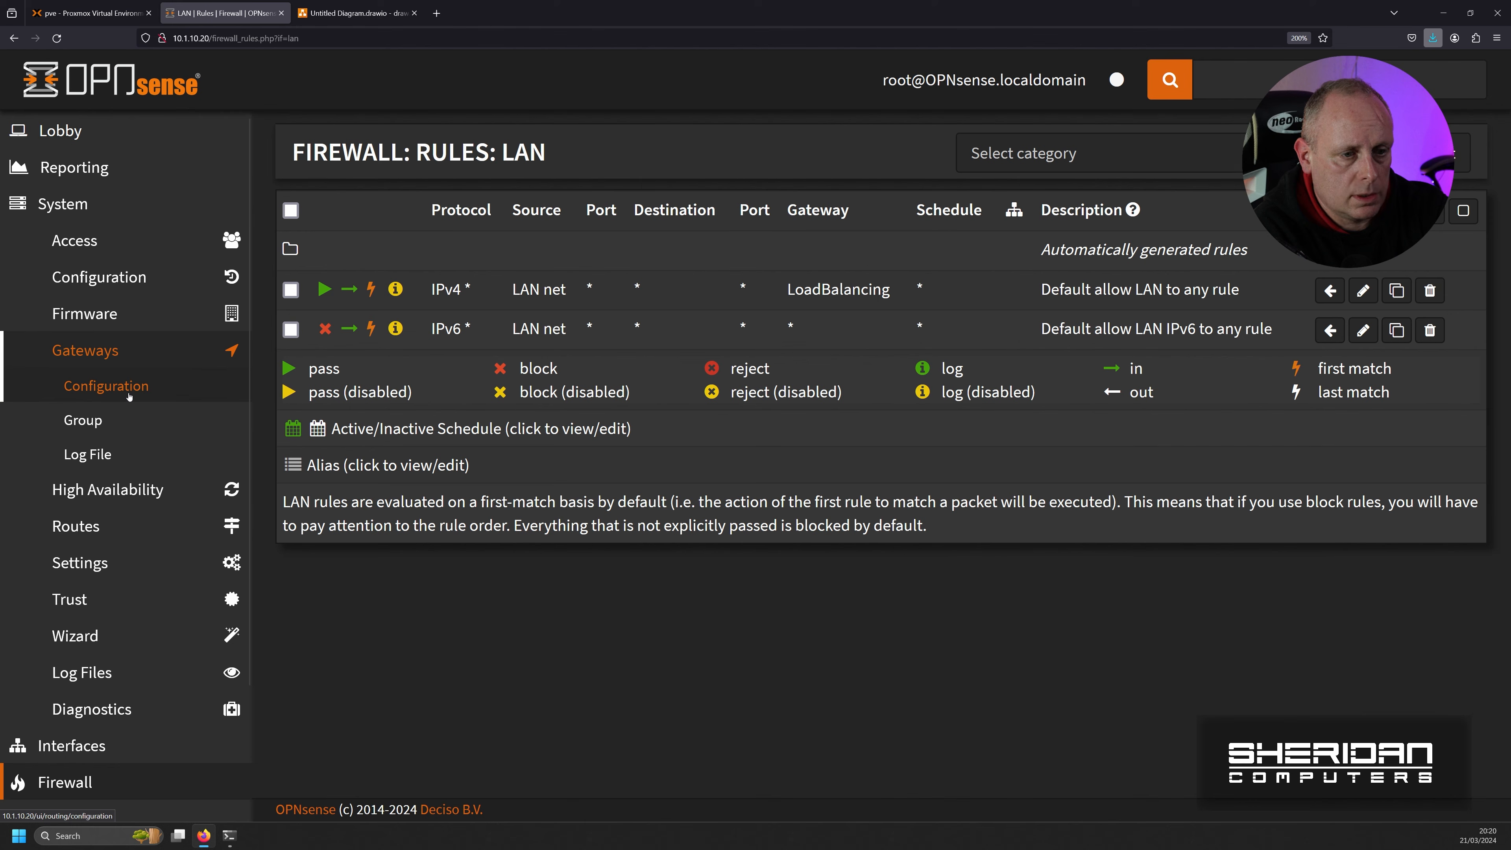
click(129, 396)
click(126, 417)
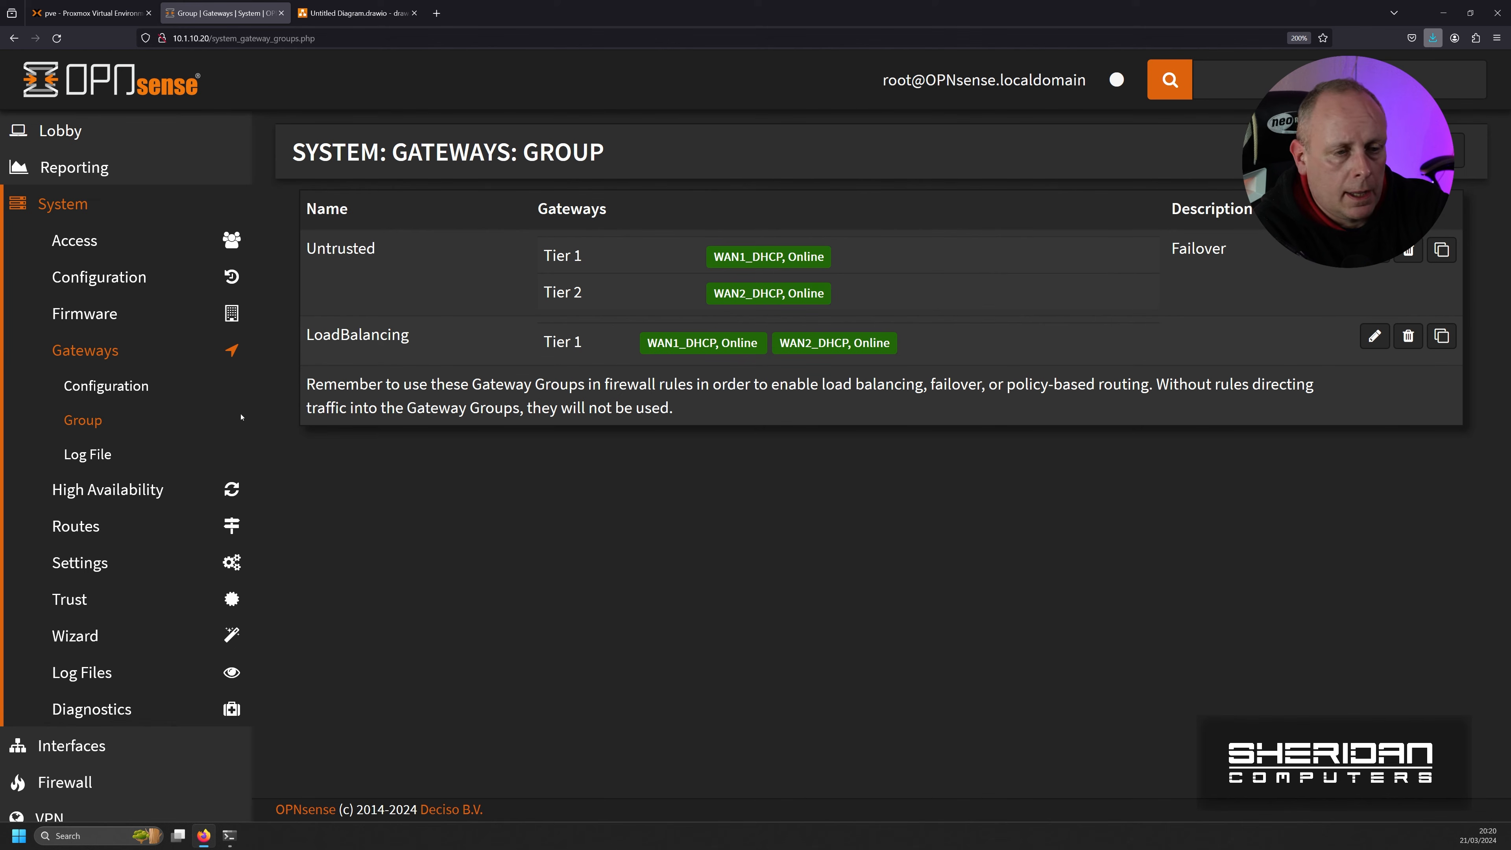
Step: Return to the LAN firewall rules list
scroll(123, 415, down, 2)
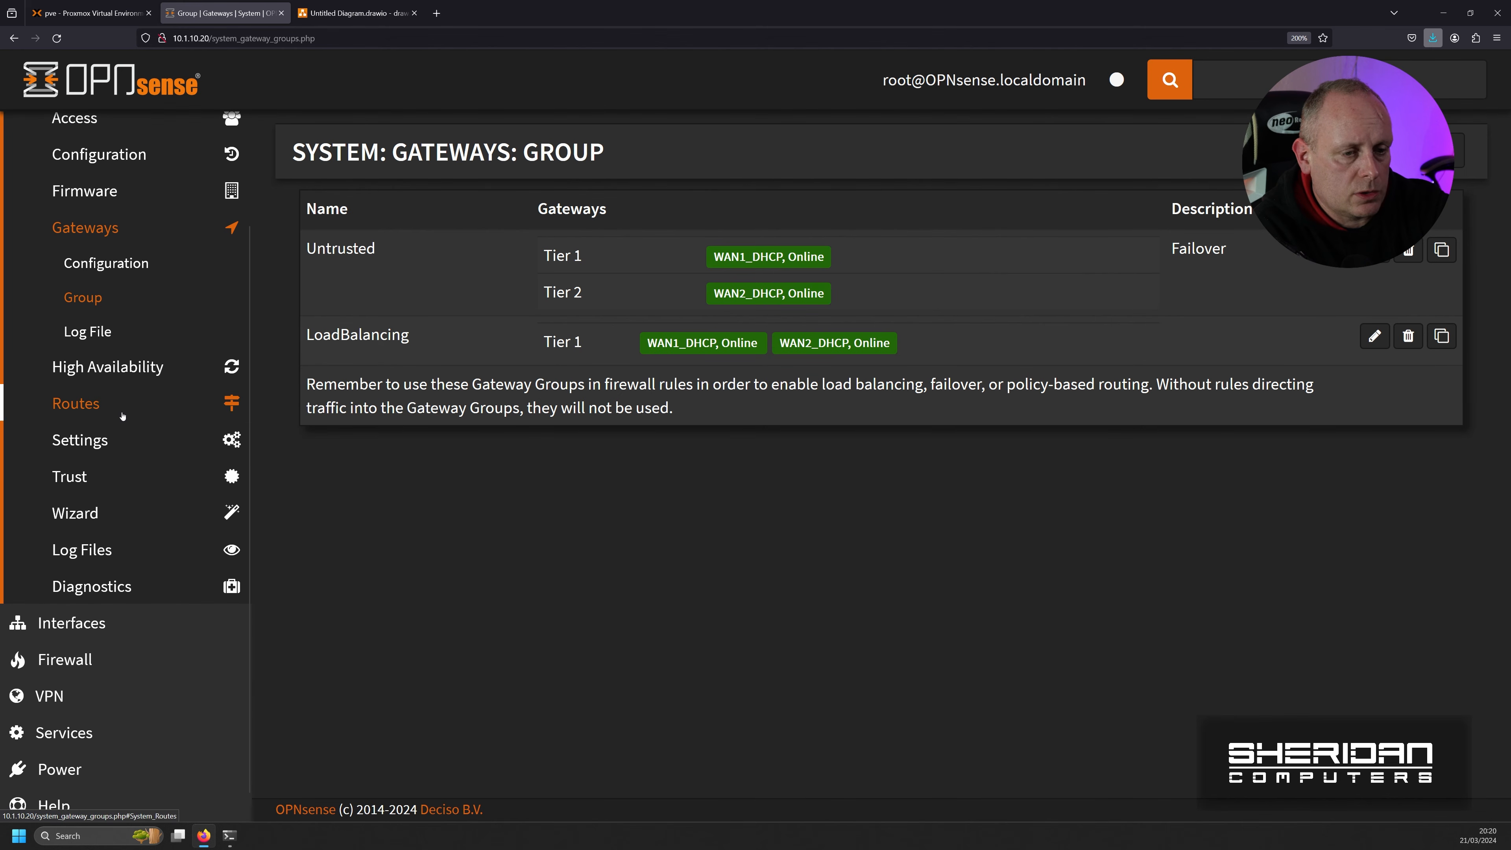
scroll(119, 536, down, 1)
click(65, 619)
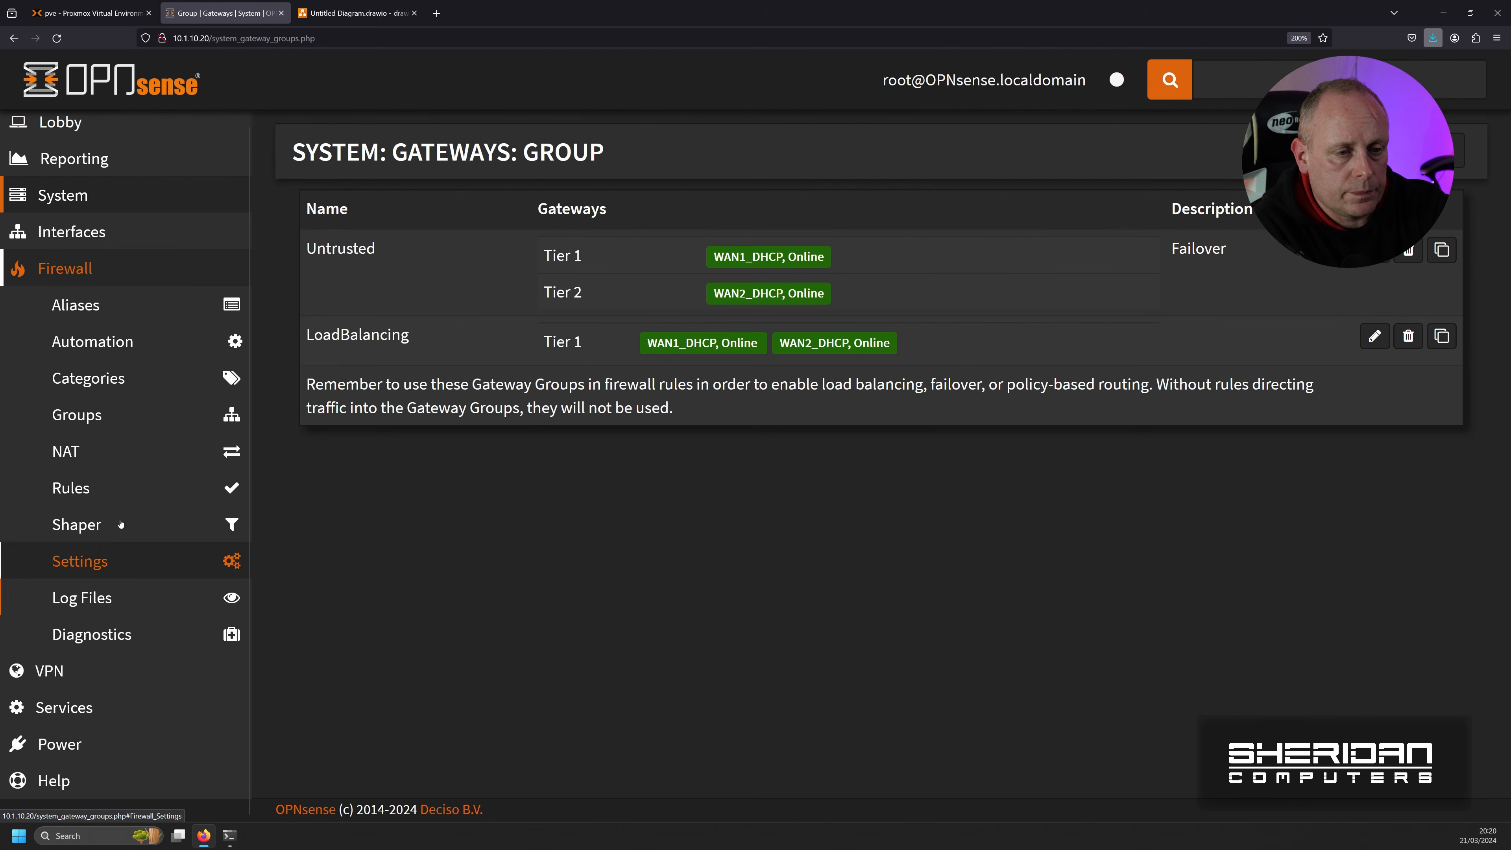
click(128, 486)
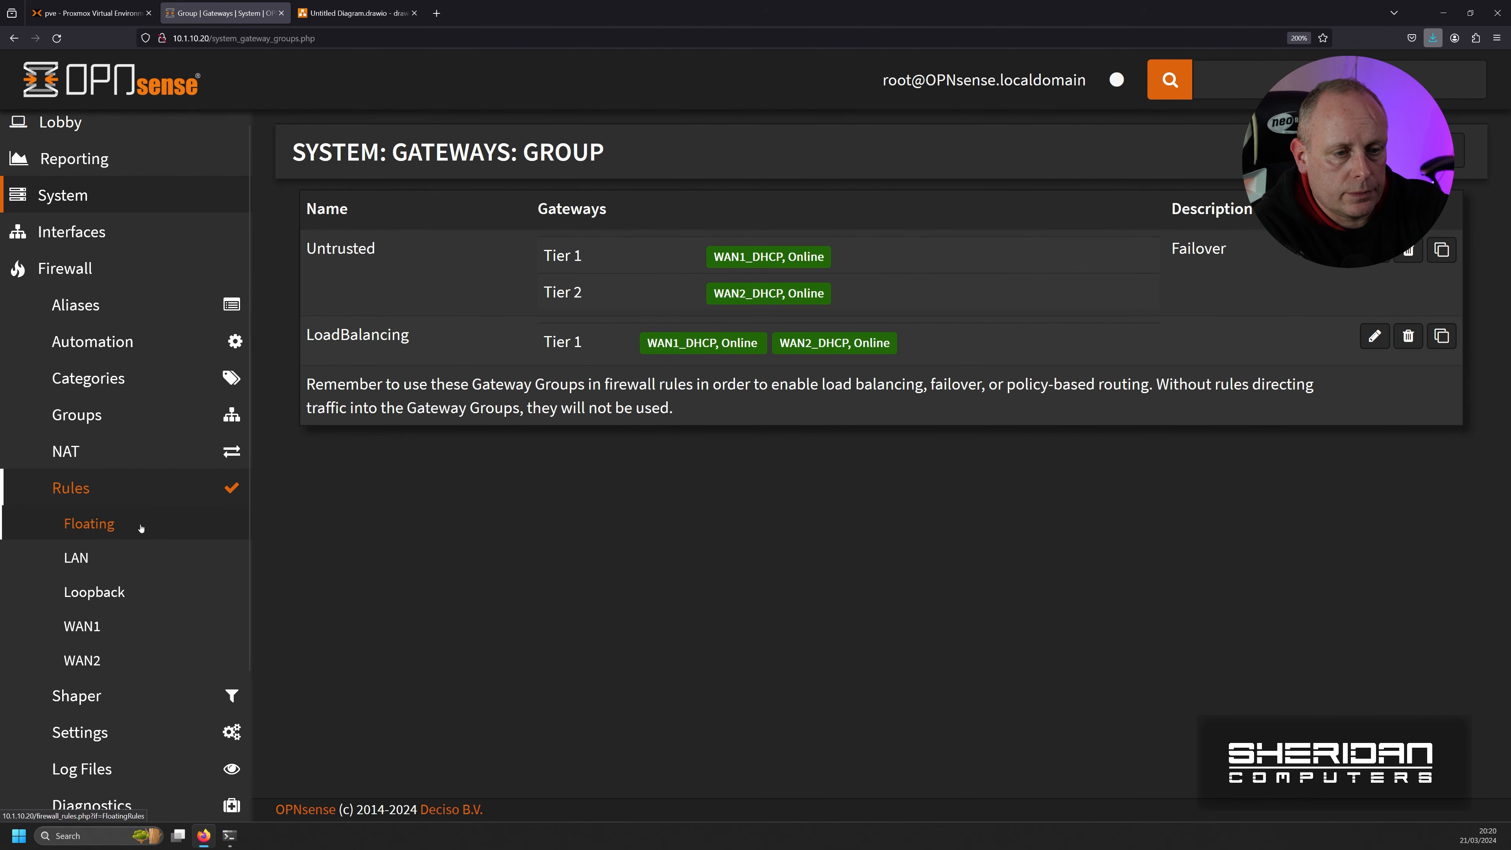
click(113, 557)
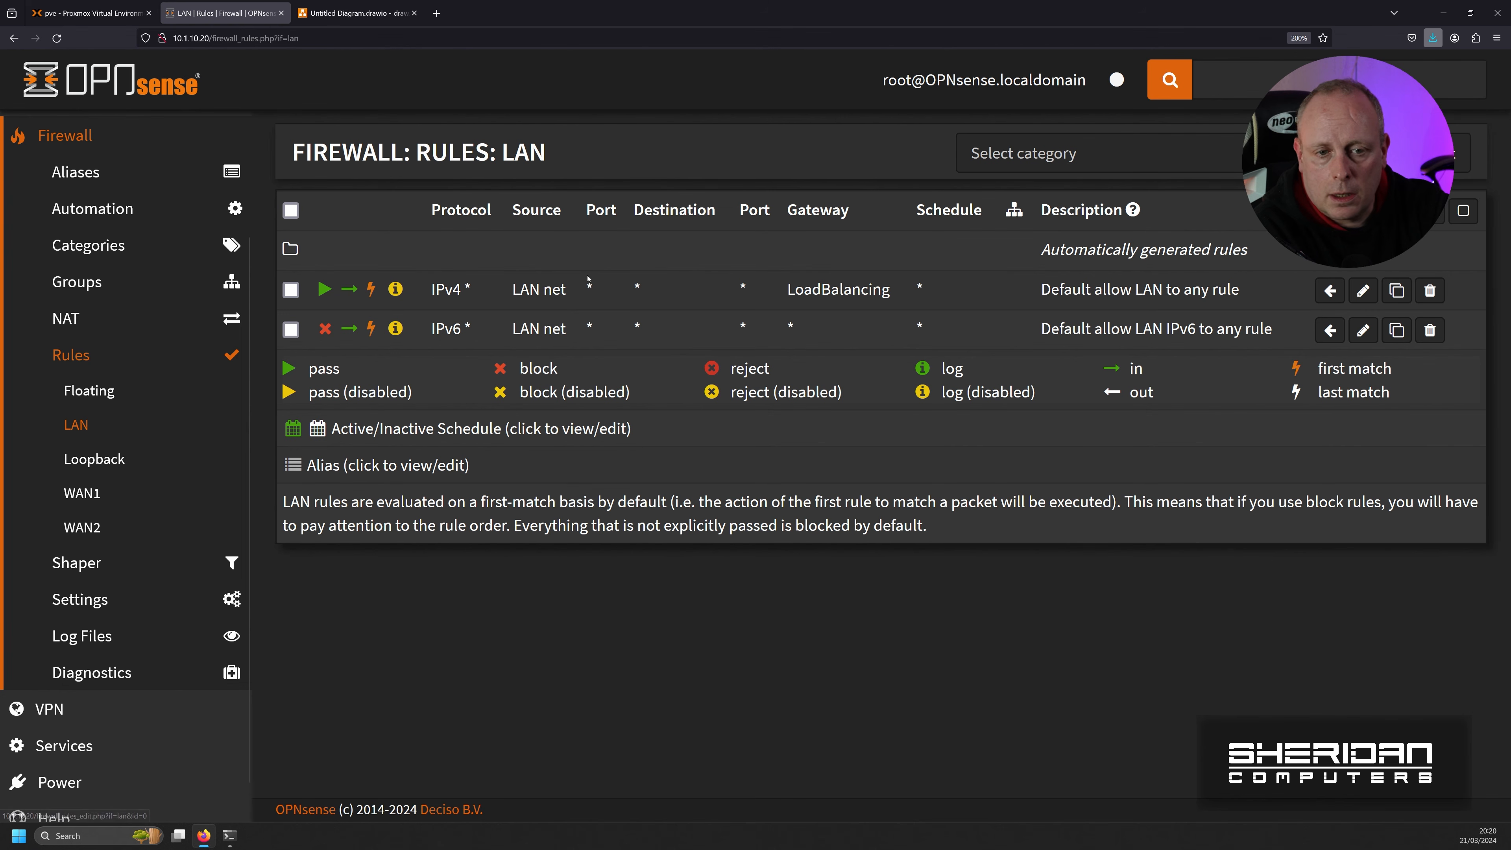
Step: Try the Untrusted gateway group on the default allow LAN IPv4 rule, and return to the LAN rules without saving
click(1364, 291)
scroll(833, 430, down, 10)
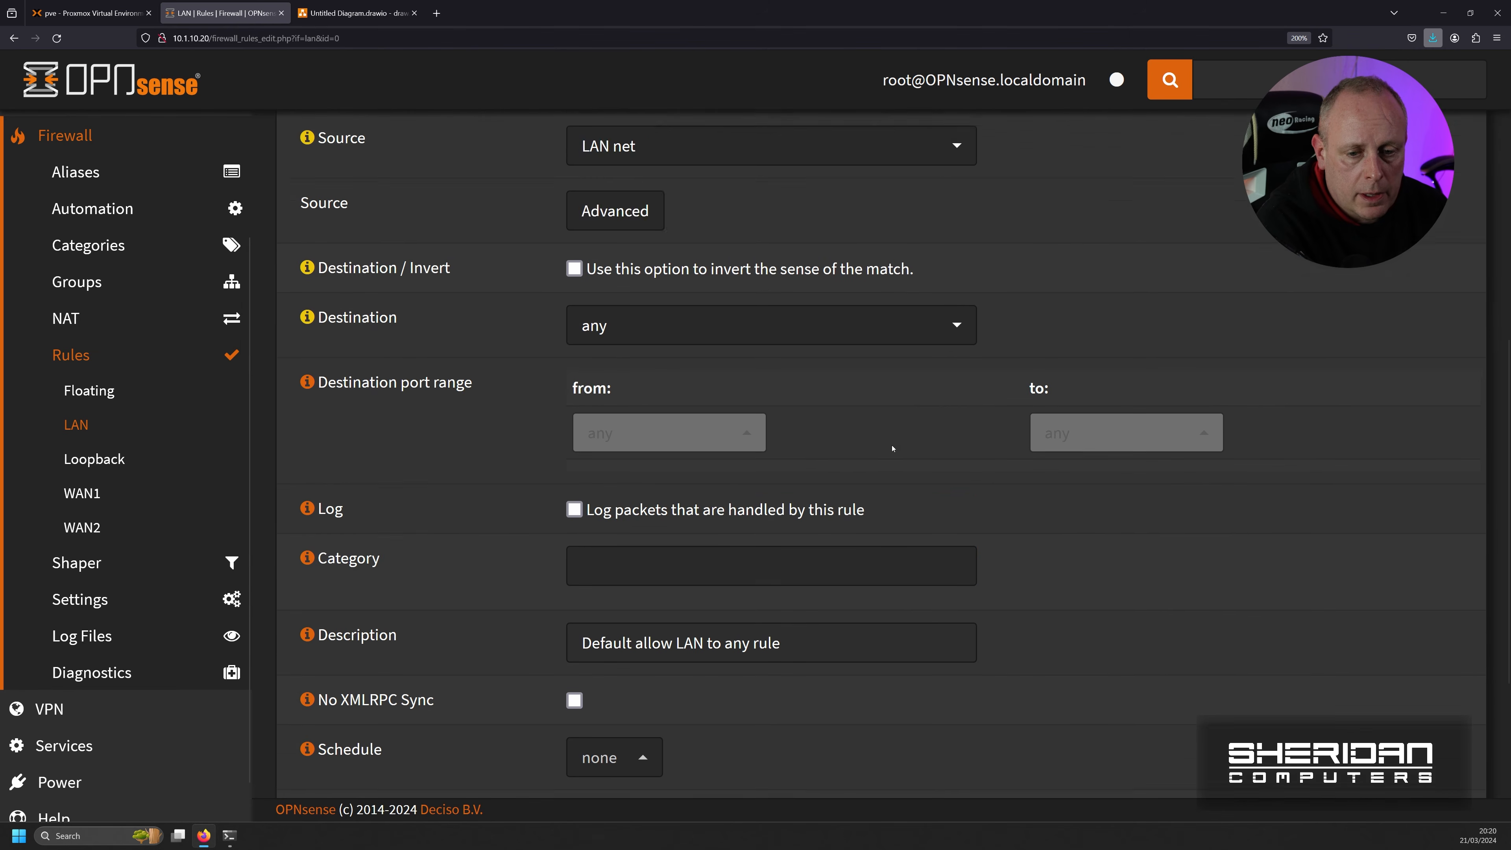
scroll(803, 431, down, 4)
click(688, 548)
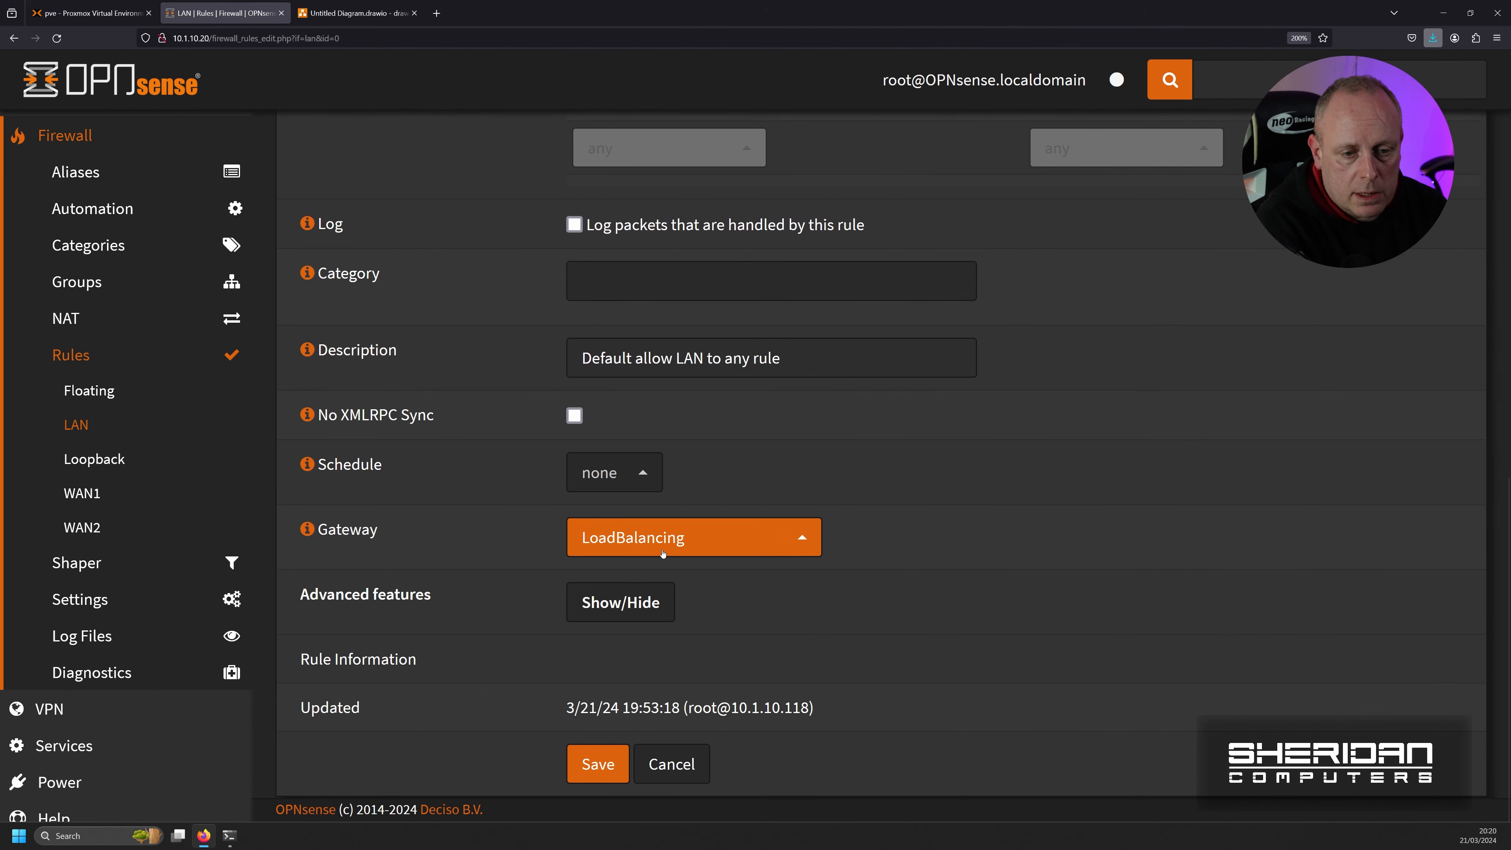
click(701, 474)
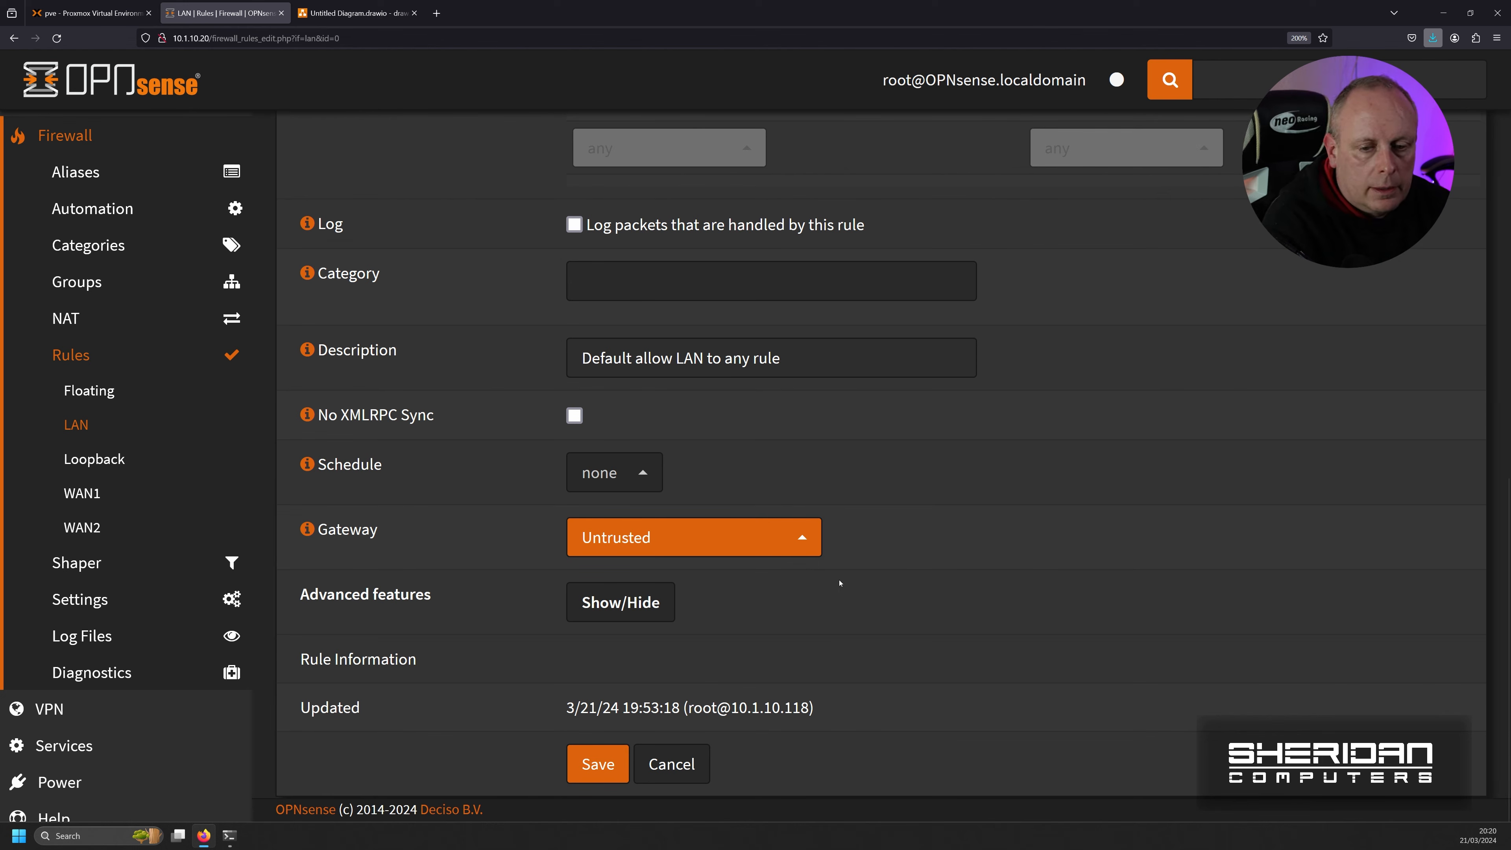
scroll(742, 567, up, 10)
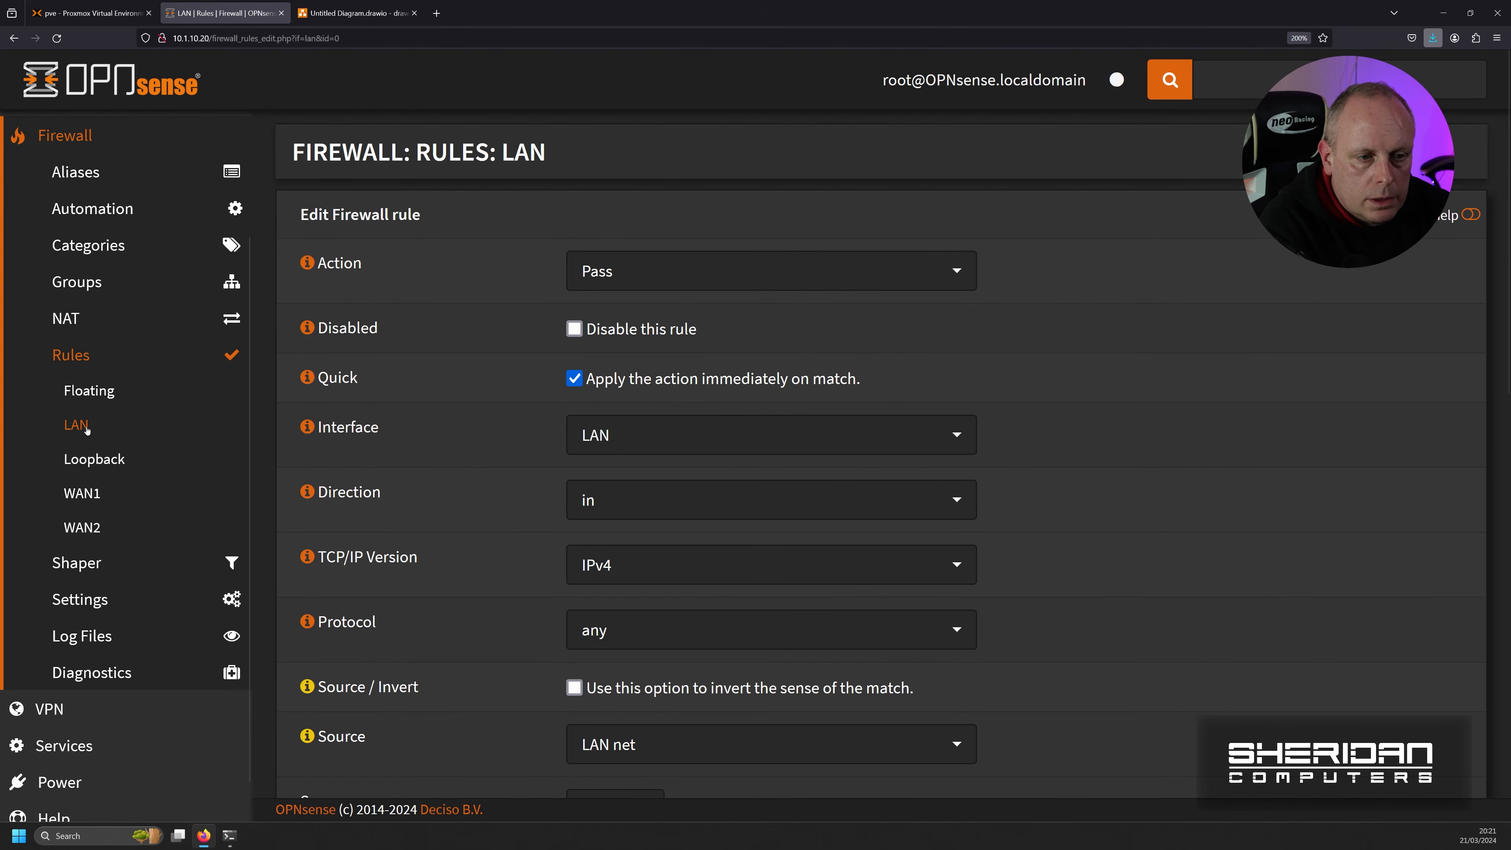
click(74, 426)
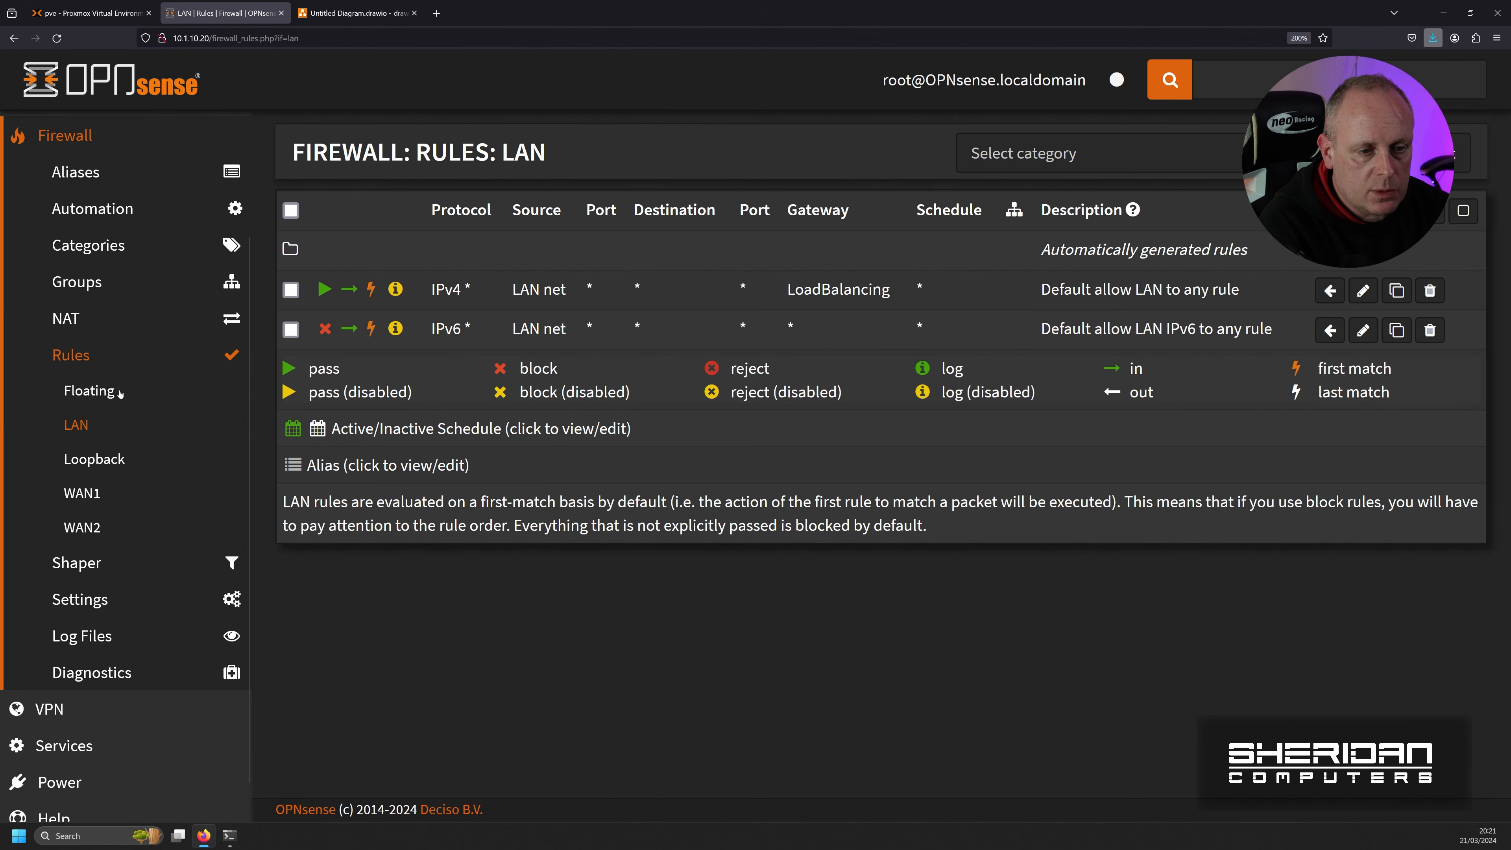
Step: Start a new system gateway group and name it PreferWan1
click(111, 284)
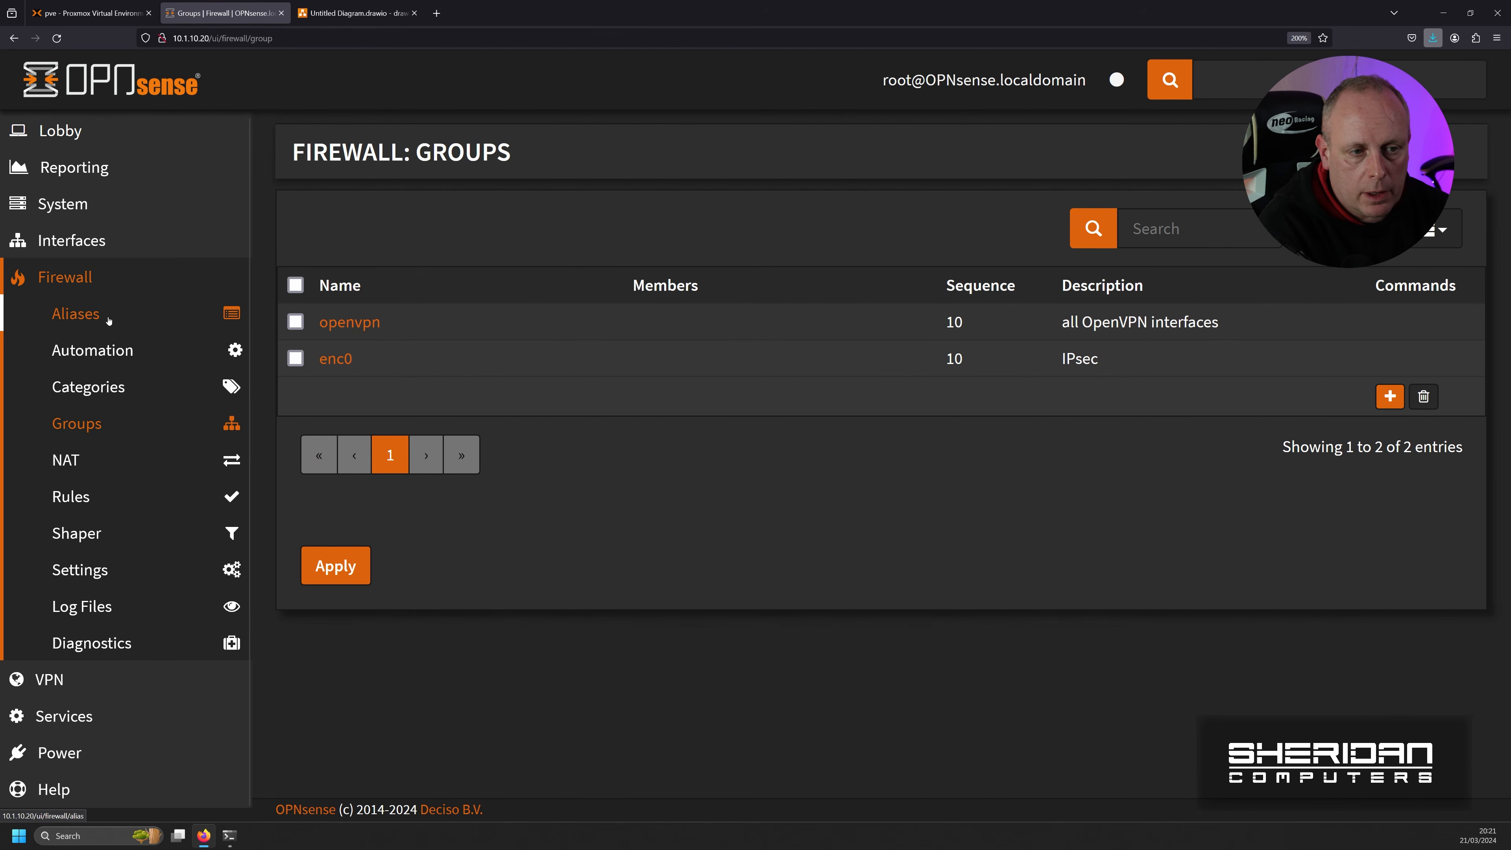
click(92, 423)
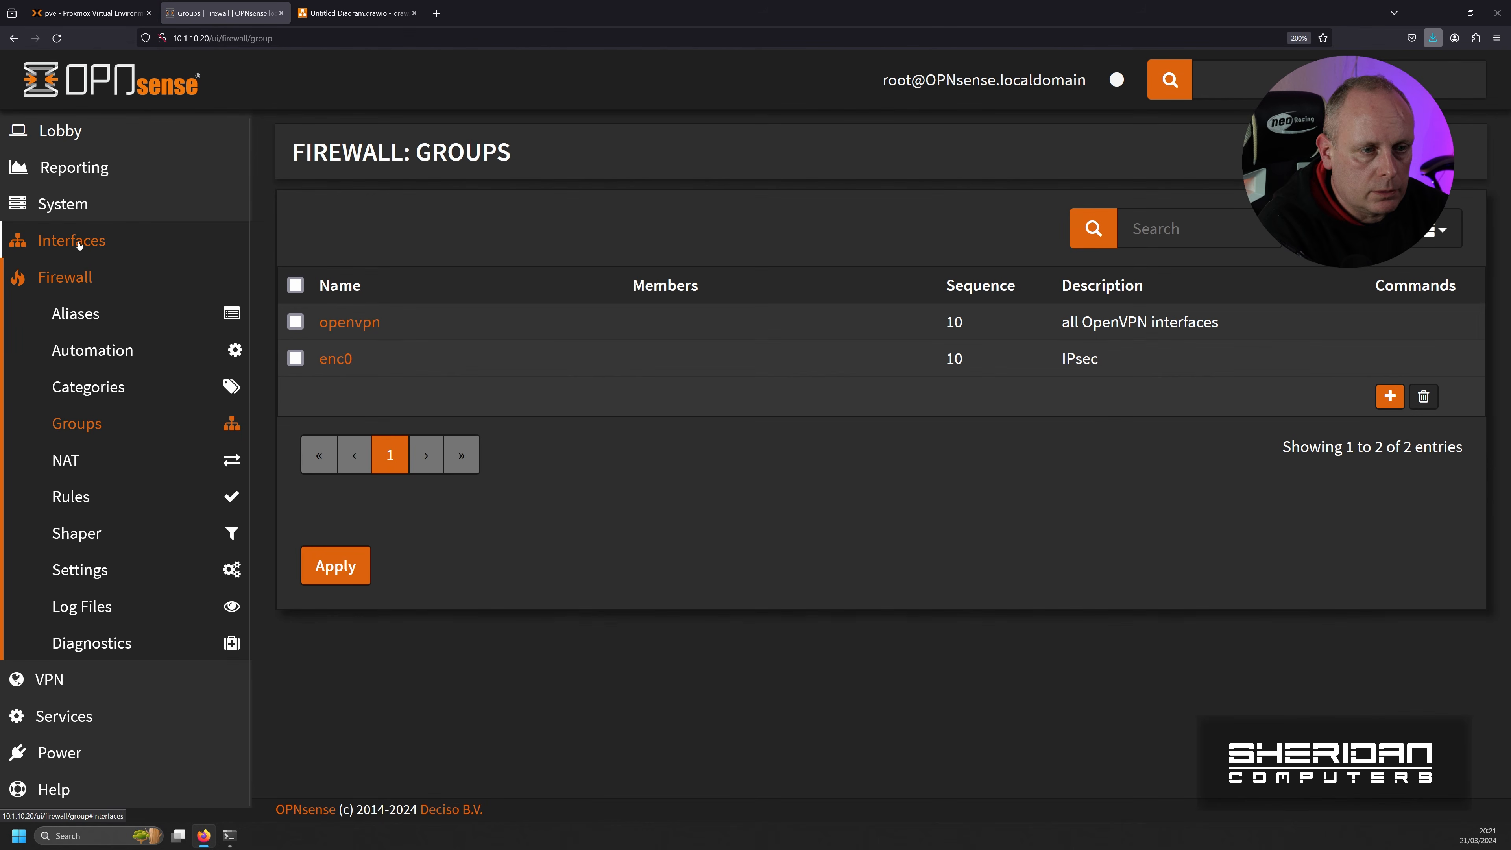
click(71, 204)
click(89, 351)
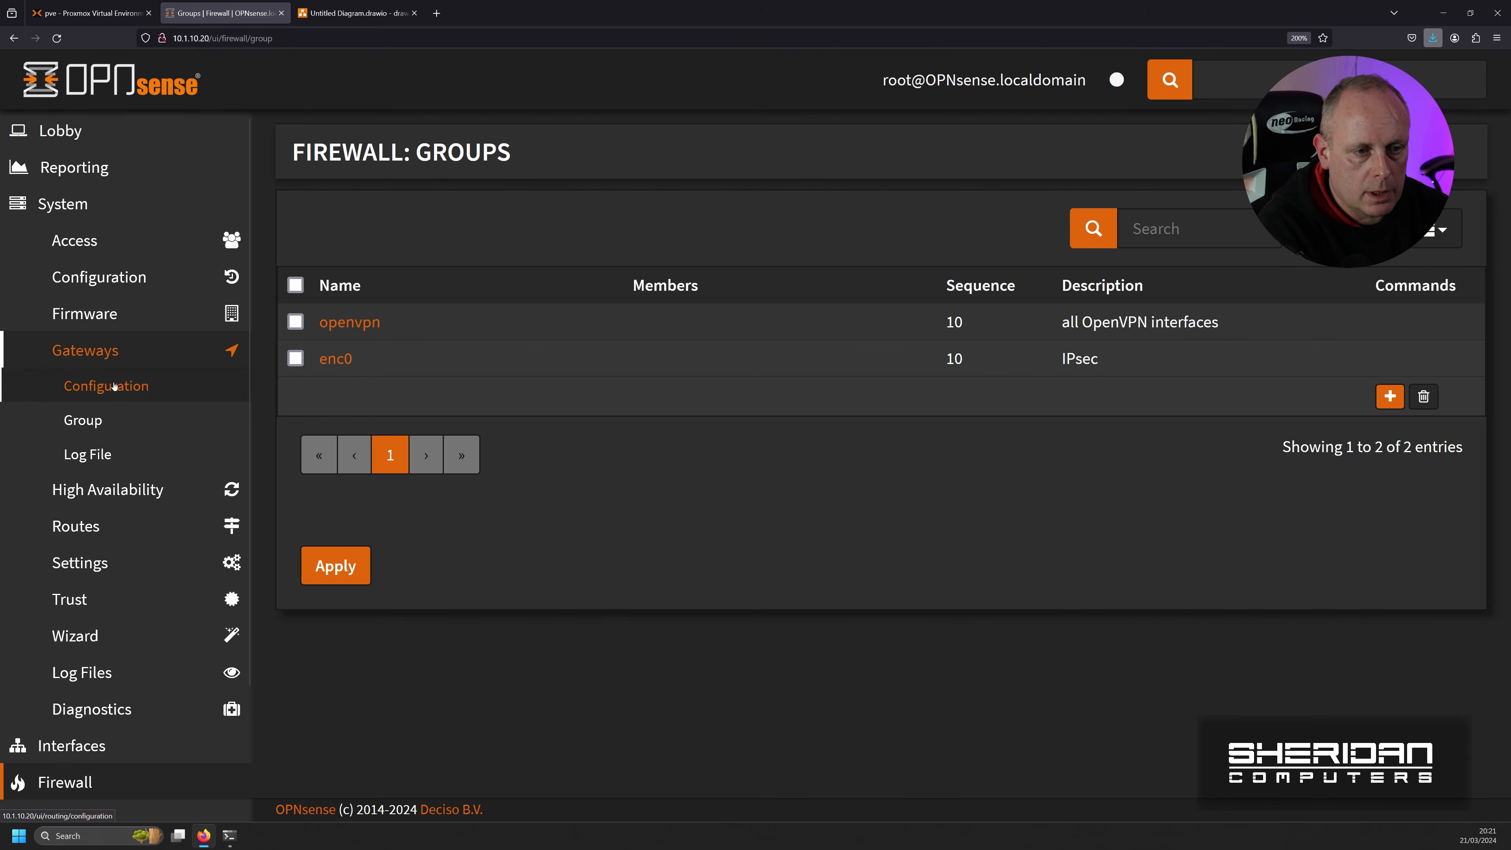
click(119, 428)
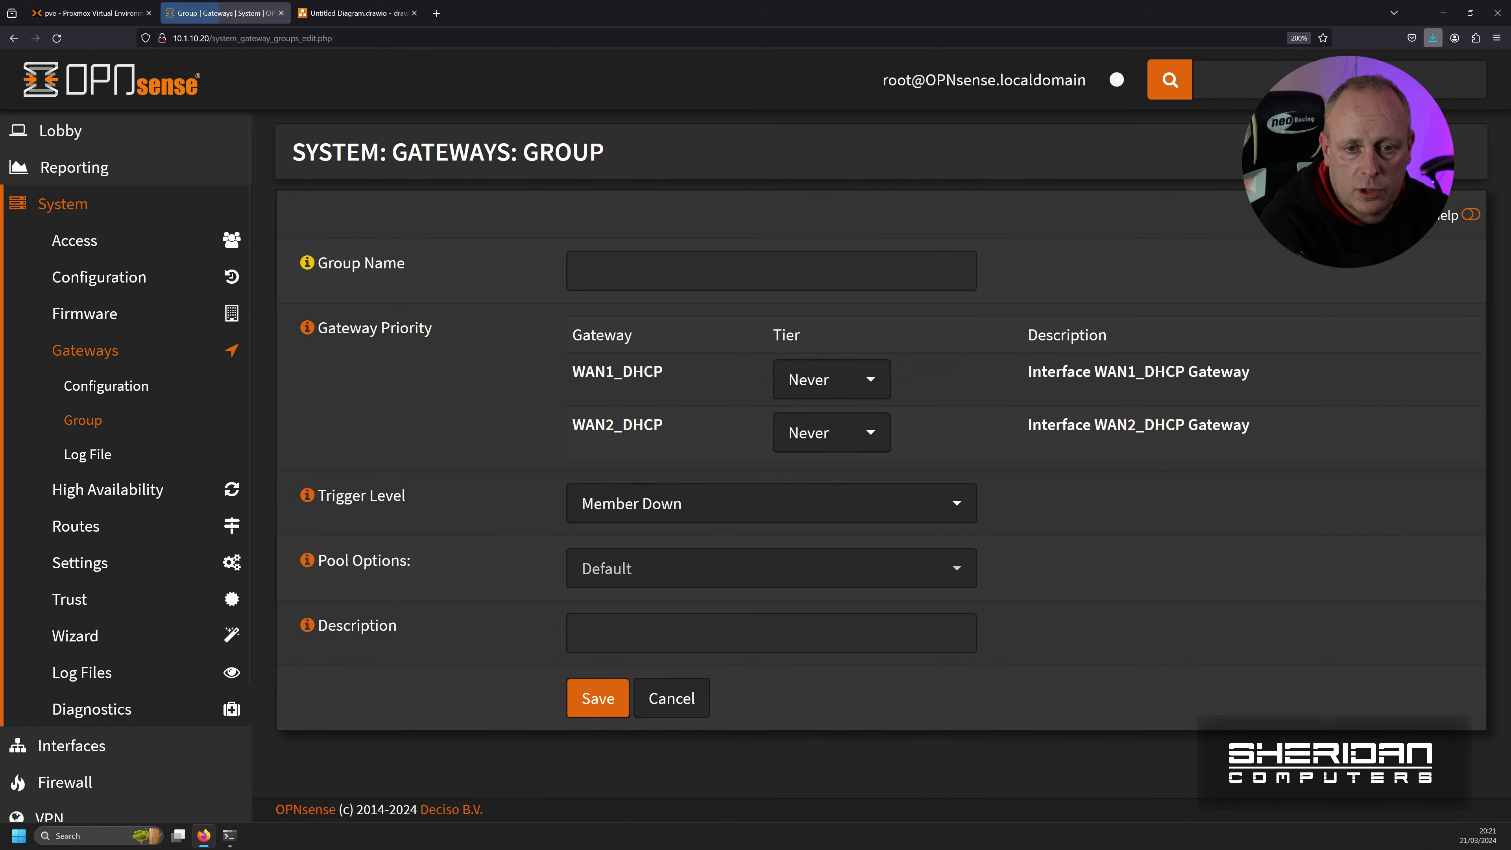
click(877, 277)
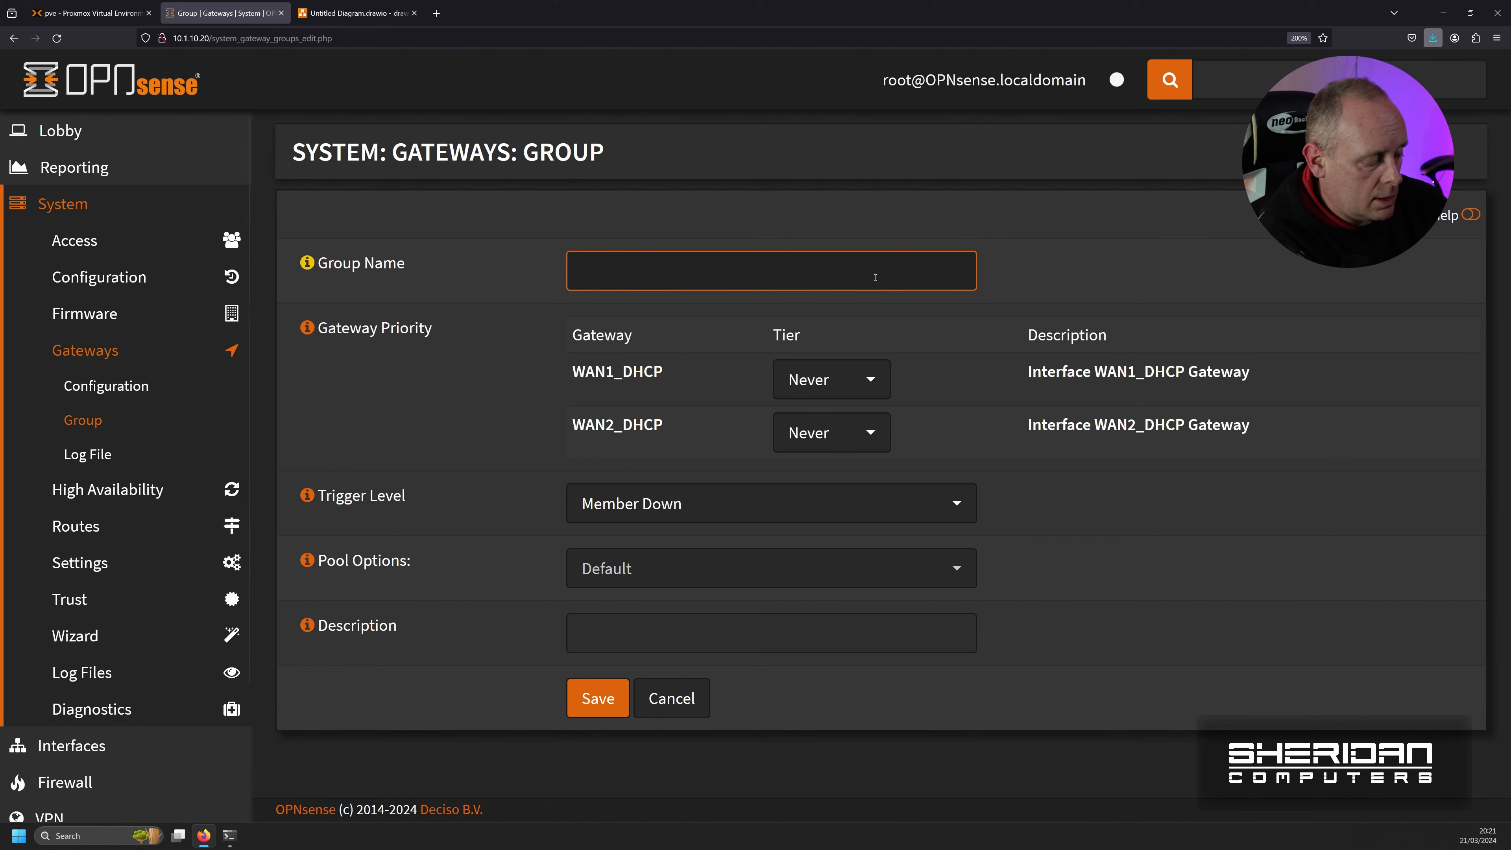
text(PreferWan1)
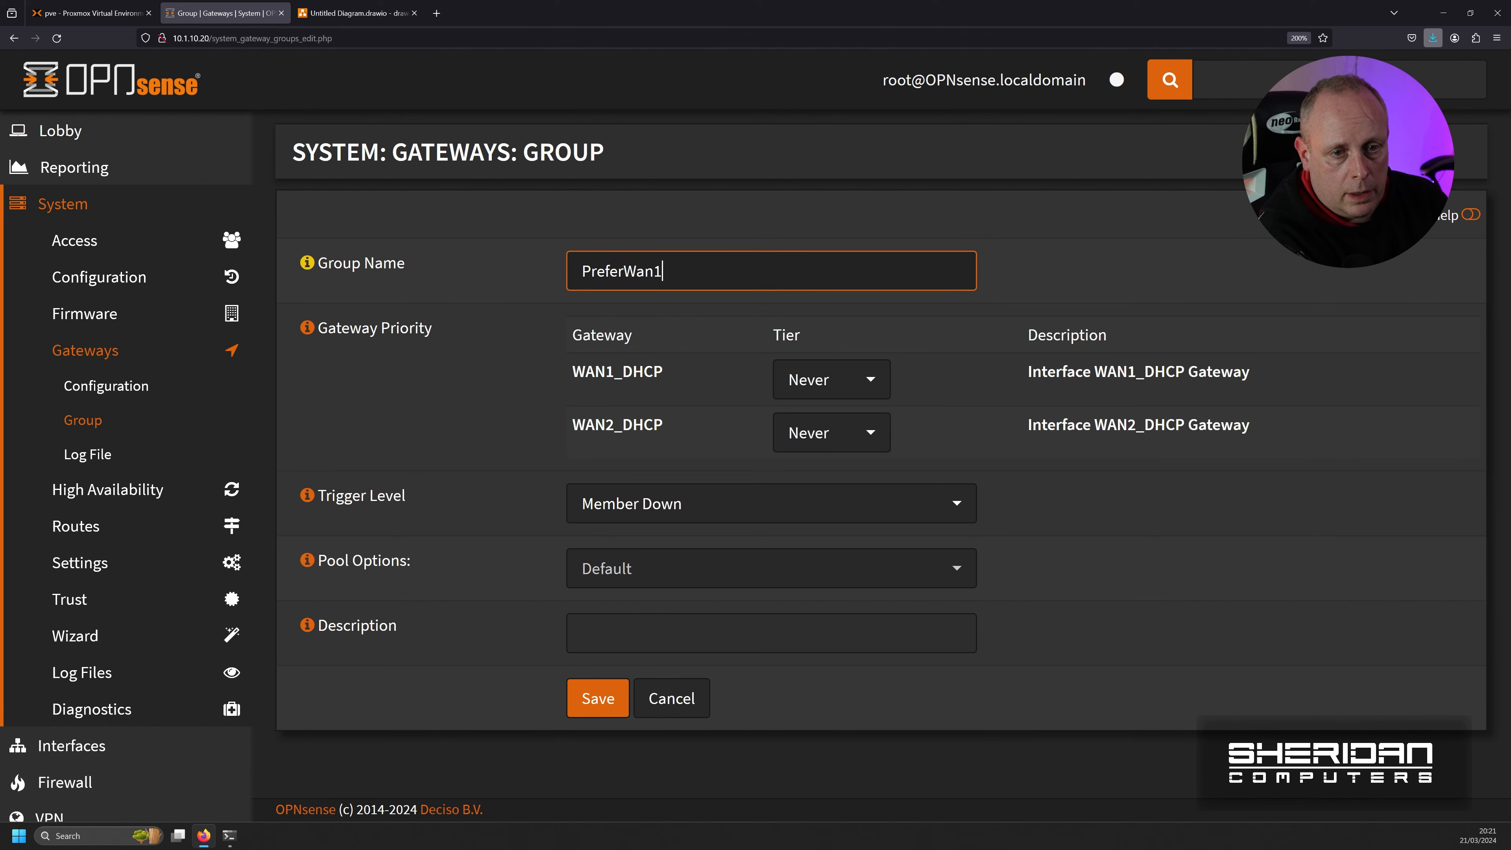
Step: Enter "Prefer WAN1, fail2 to WAN2" as the description of the PreferWan1 group
click(607, 636)
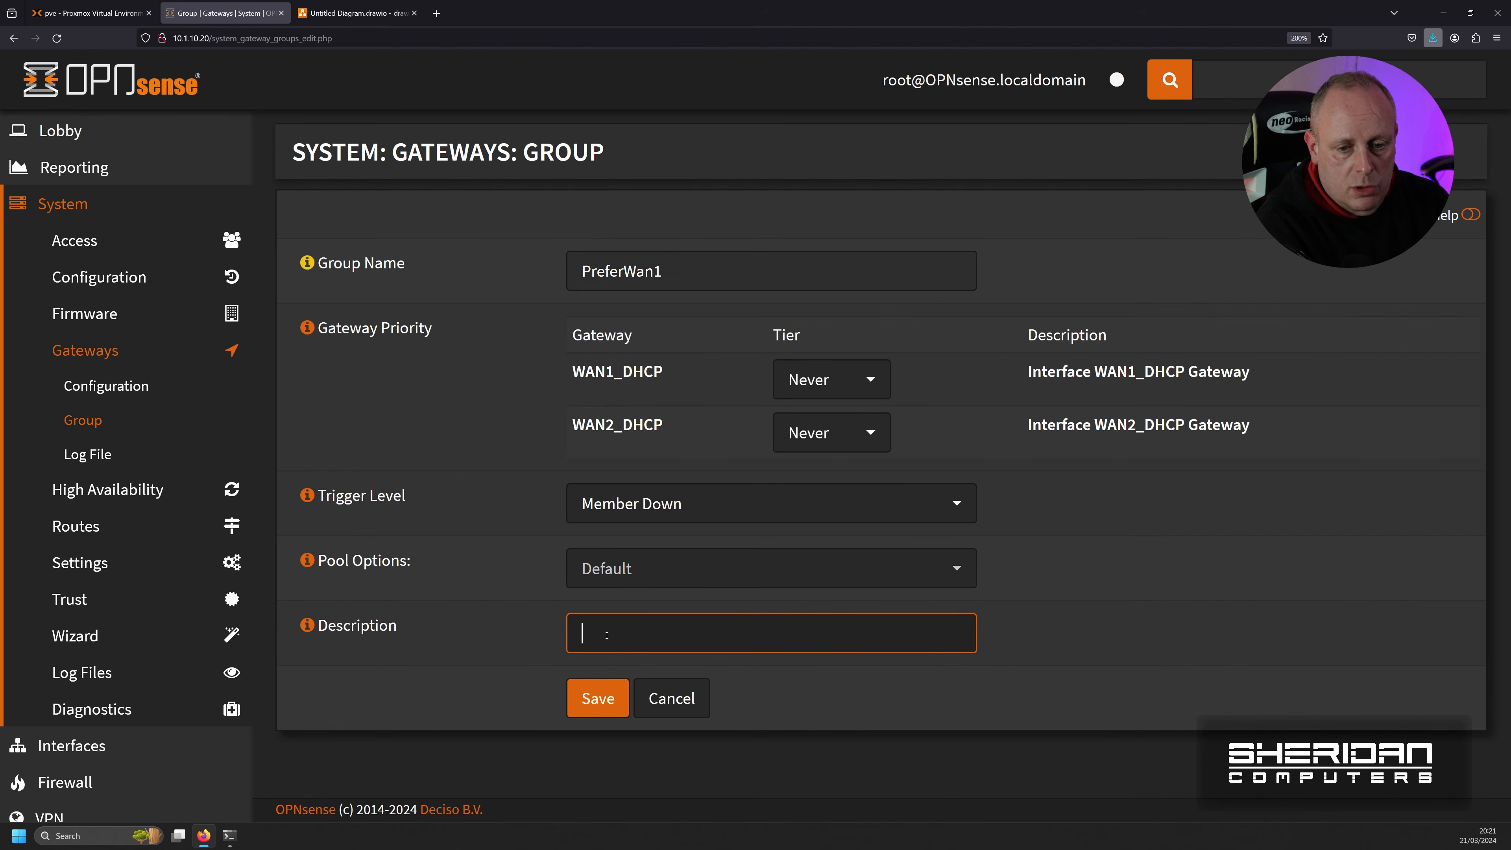
text(Prfer)
key(BackSpace)
key(BackSpace)
key(BackSpace)
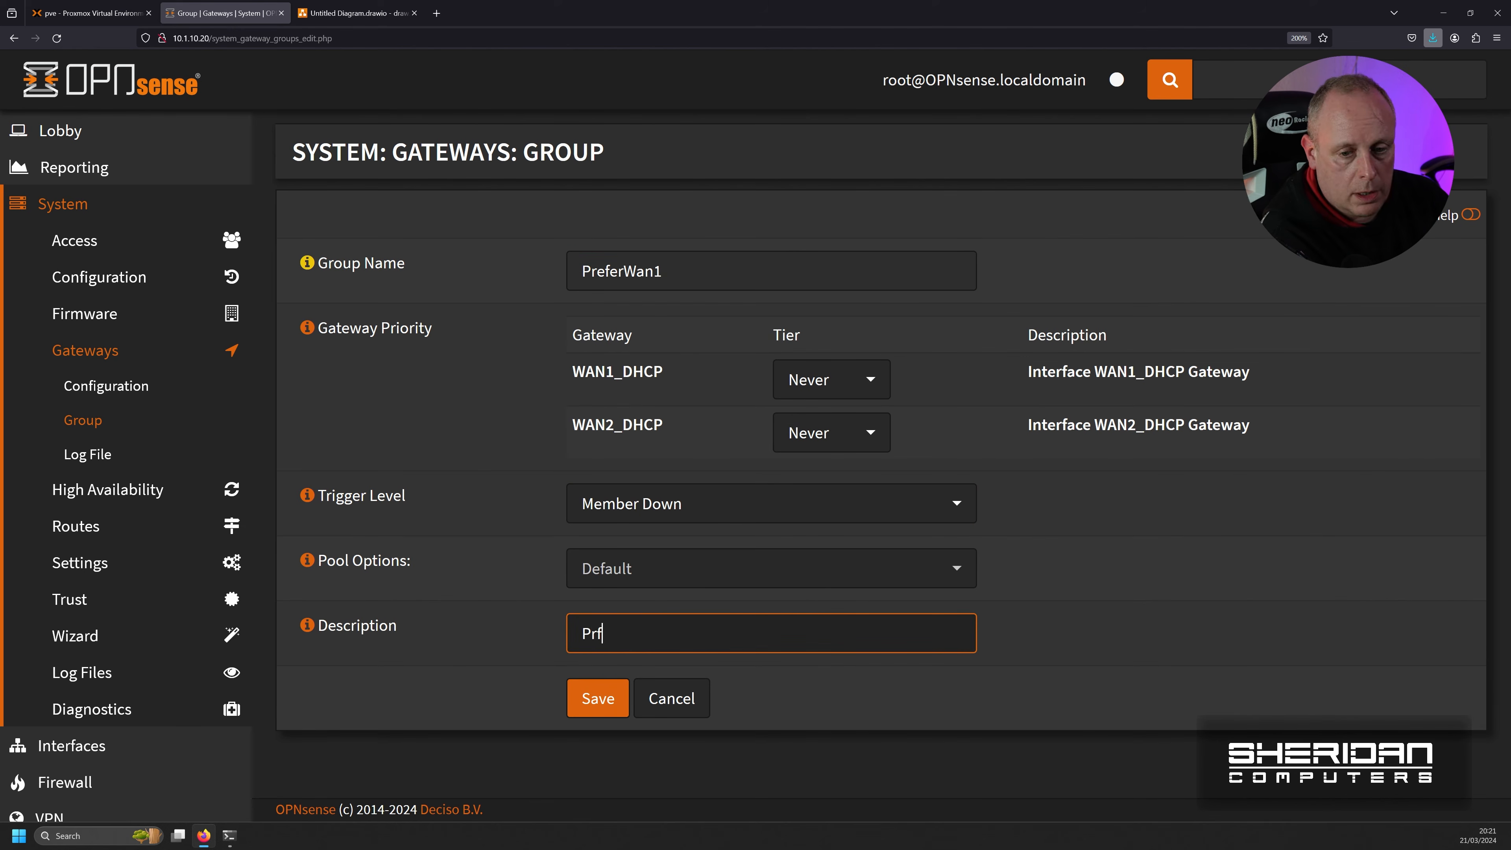
text(efer WAN1)
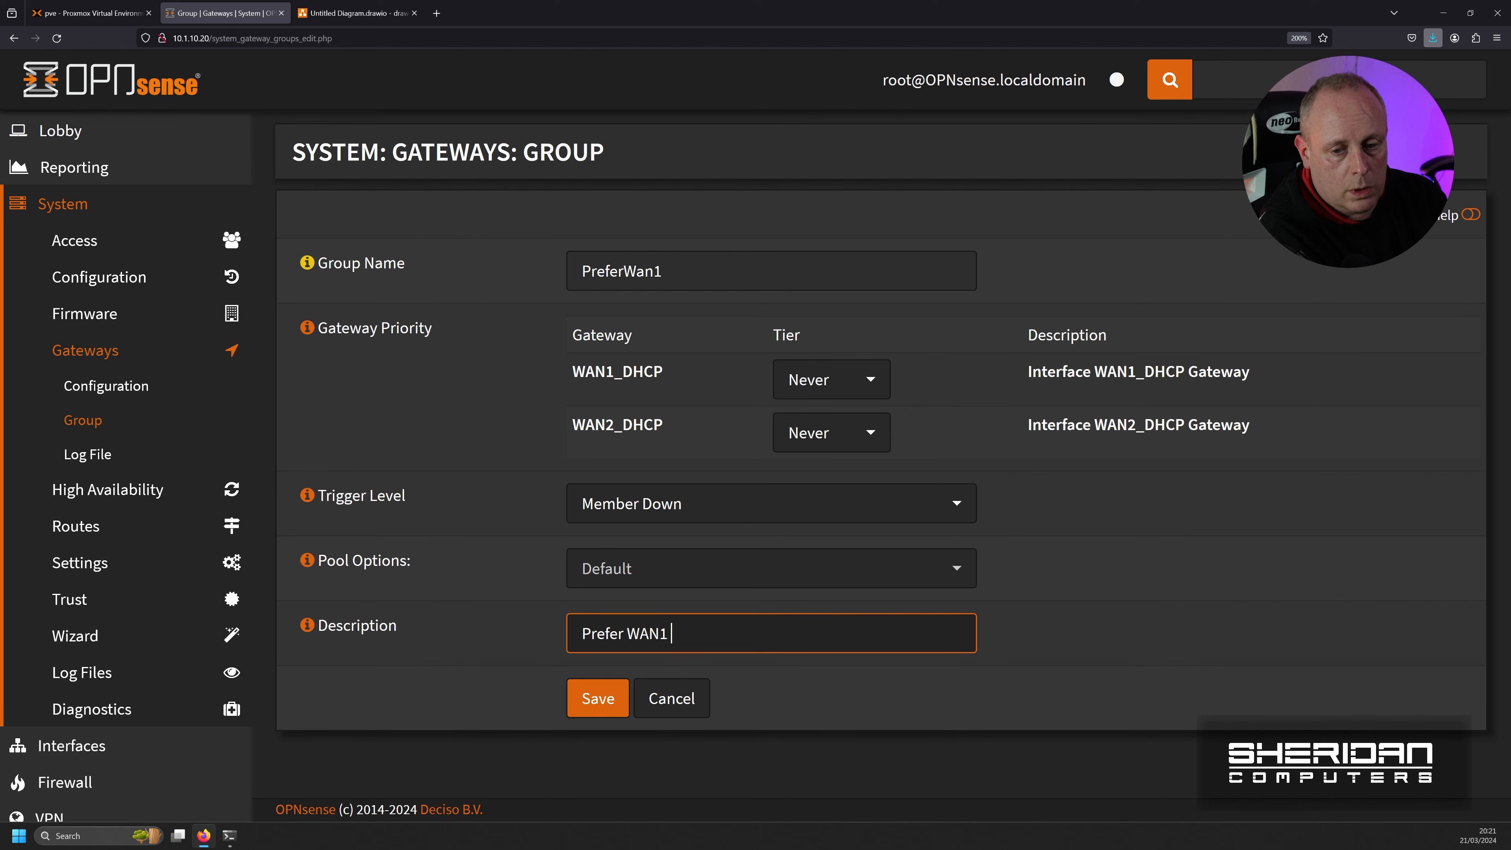
key(BackSpace)
text(, fai)
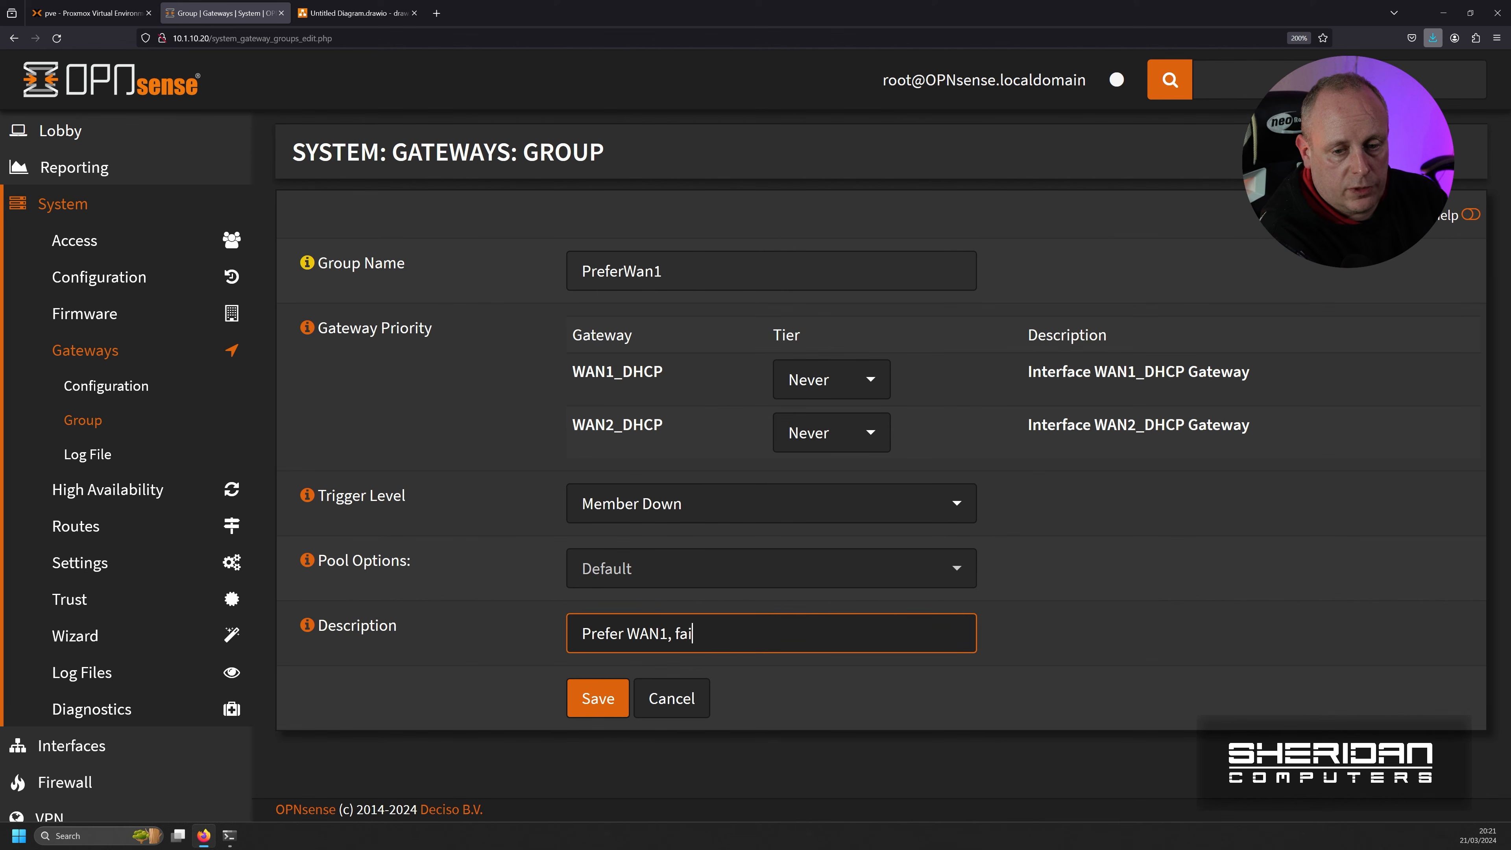
text(l2 to WAN2)
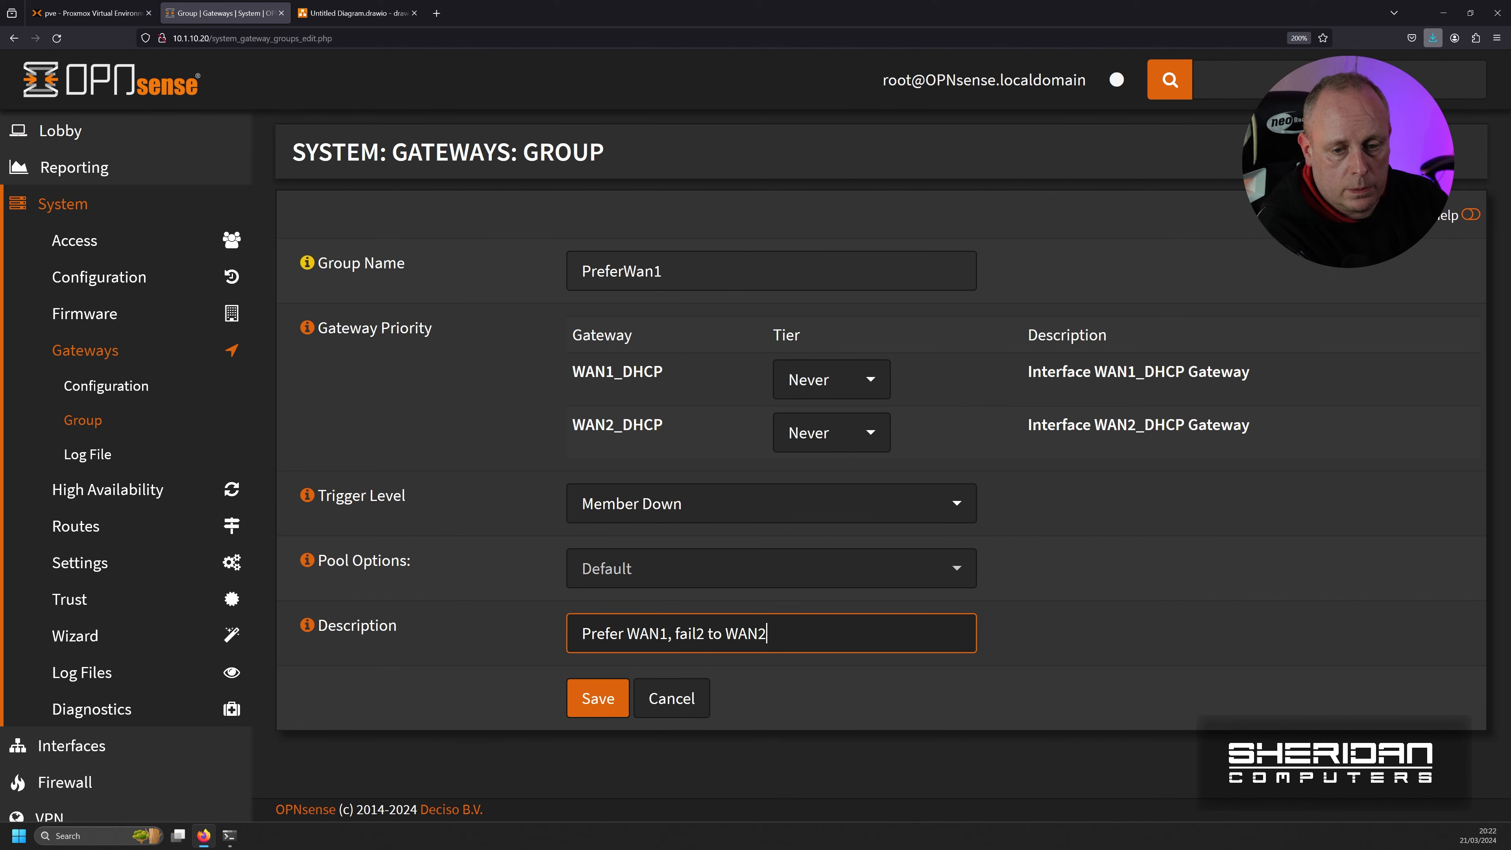
Step: Assign WAN1_DHCP to Tier 1 and WAN2_DHCP to Tier 2, keep the default pool options, and save the group
click(833, 379)
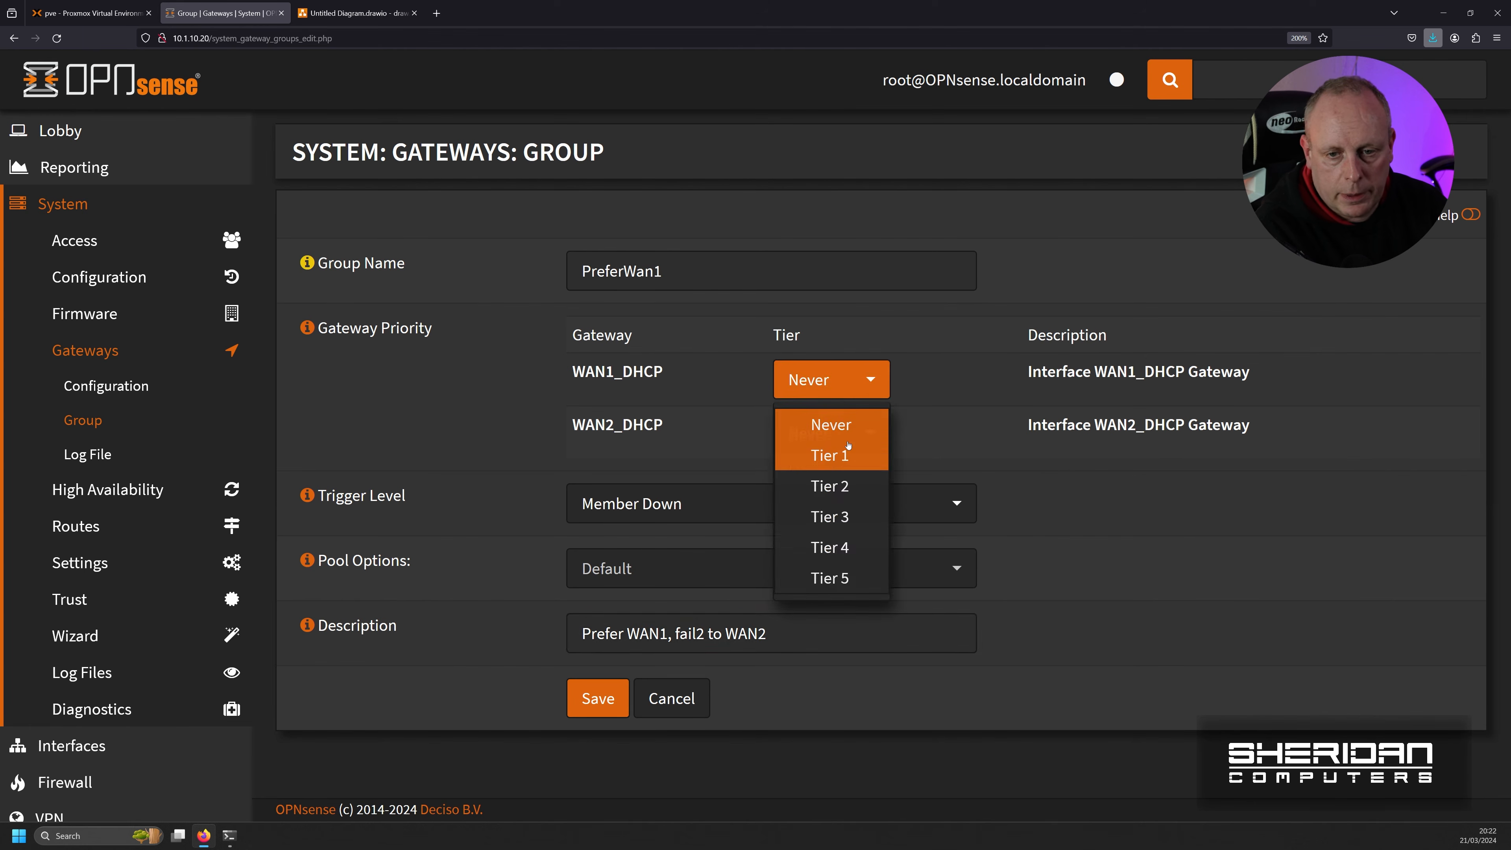
click(839, 449)
click(835, 439)
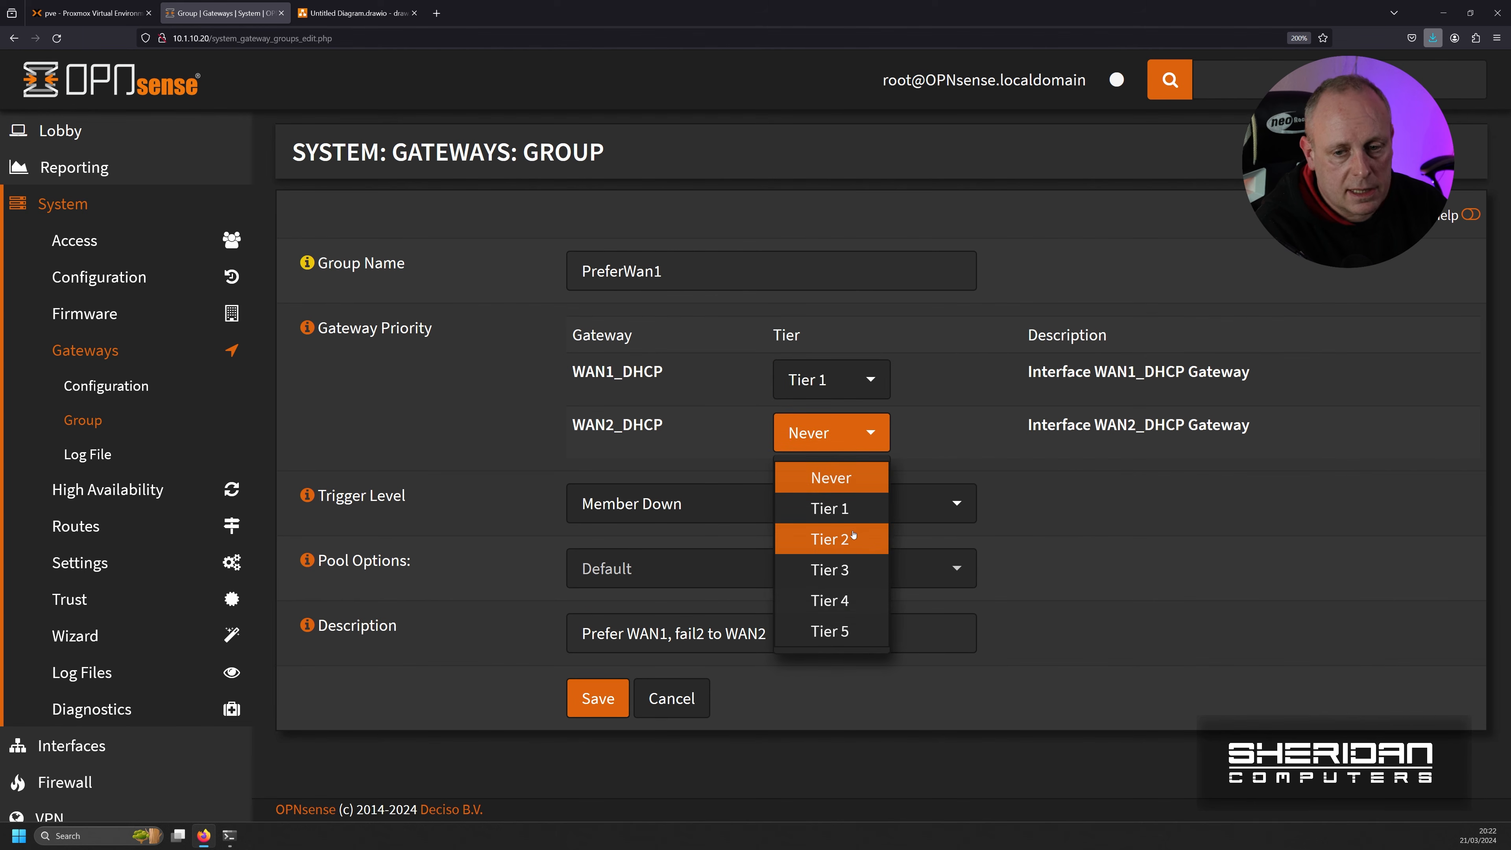
click(839, 536)
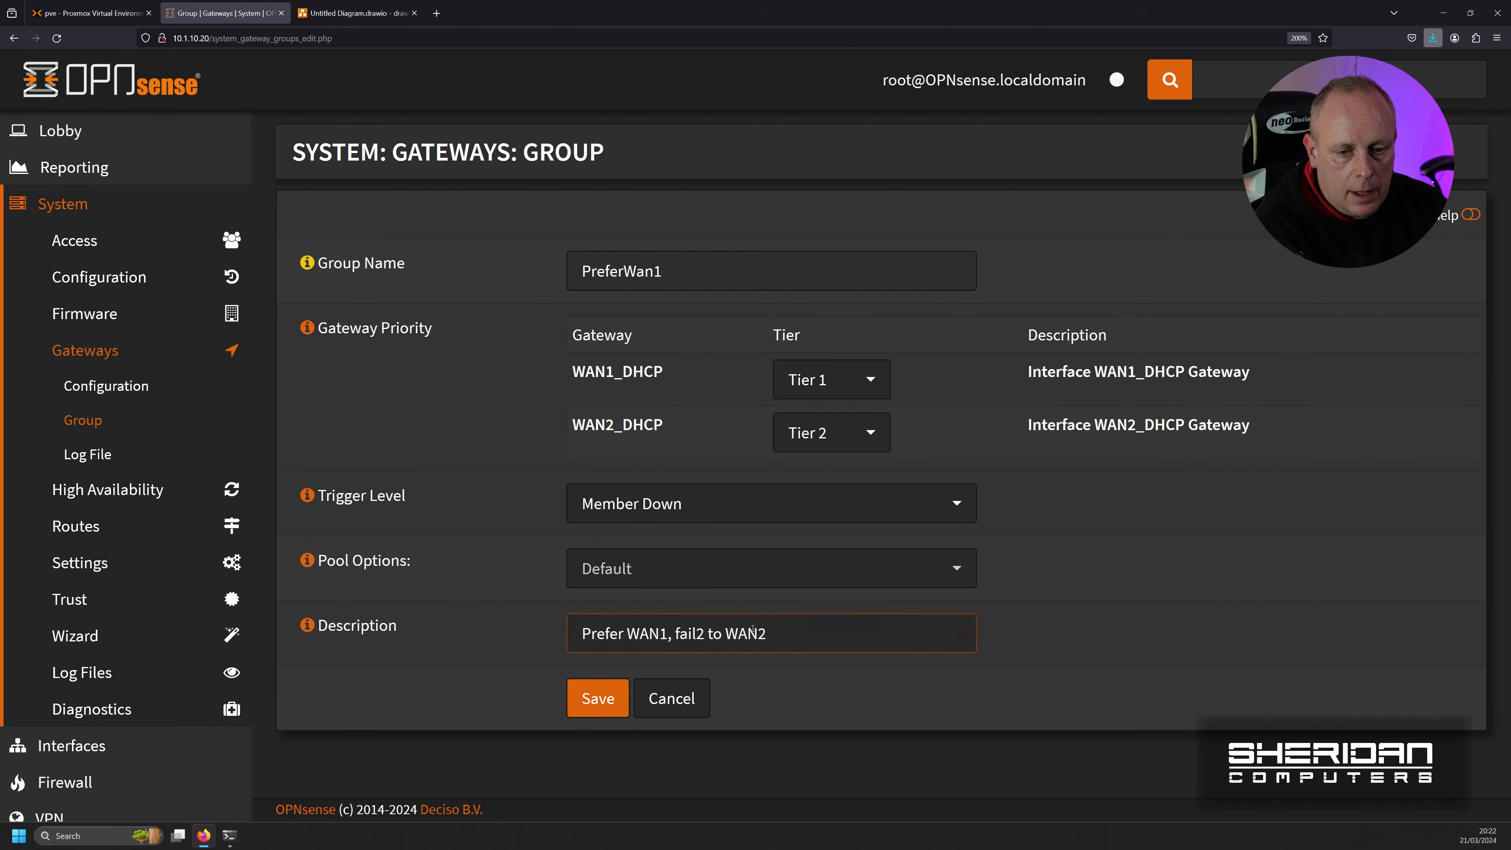
click(970, 576)
click(966, 578)
click(569, 694)
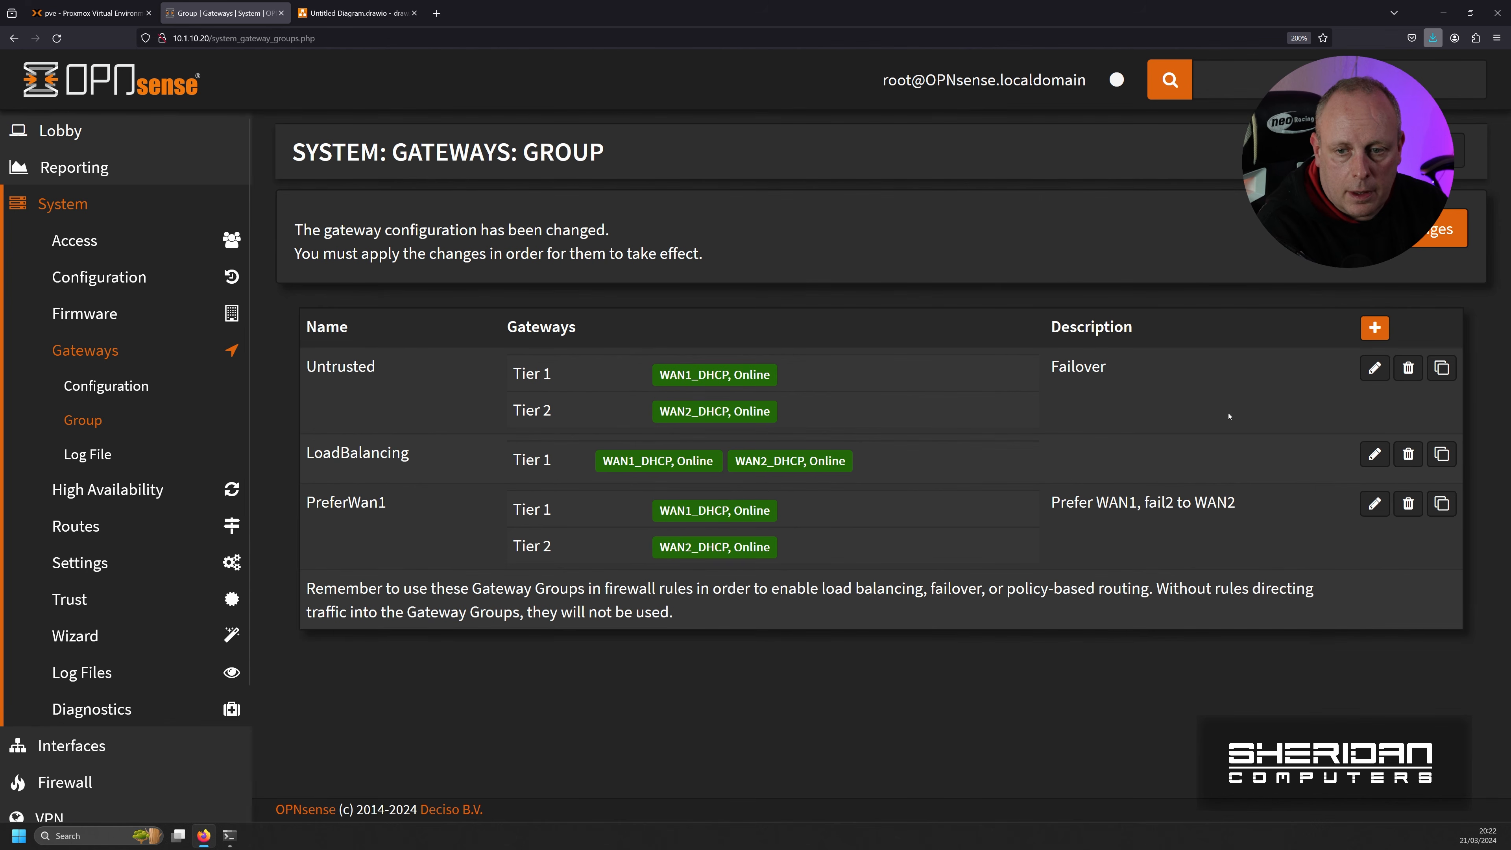
Step: Start another gateway group and name it PreferWAN2
click(1375, 328)
click(694, 279)
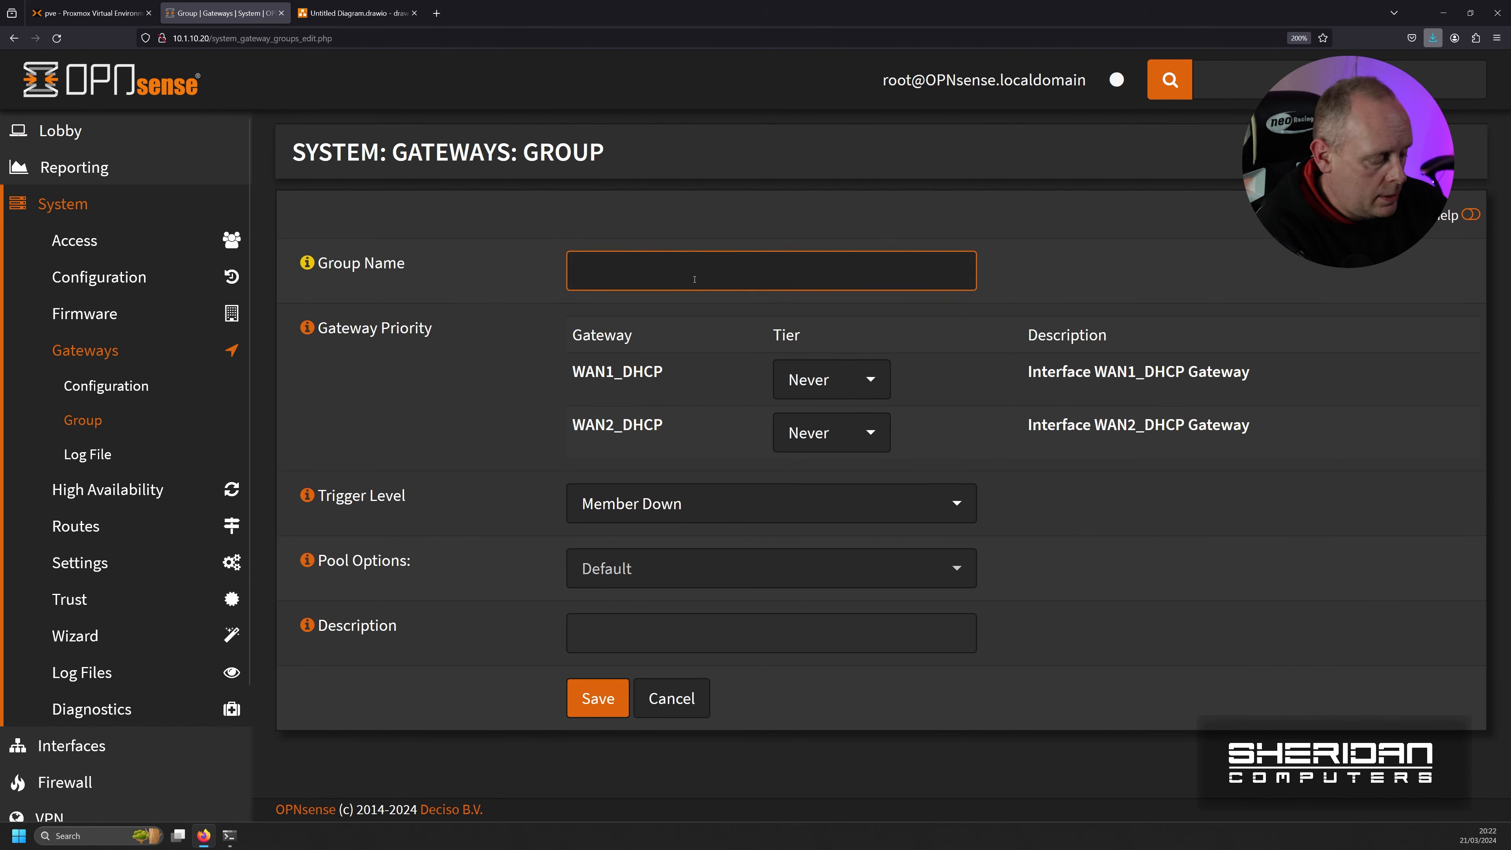
text(PreferW)
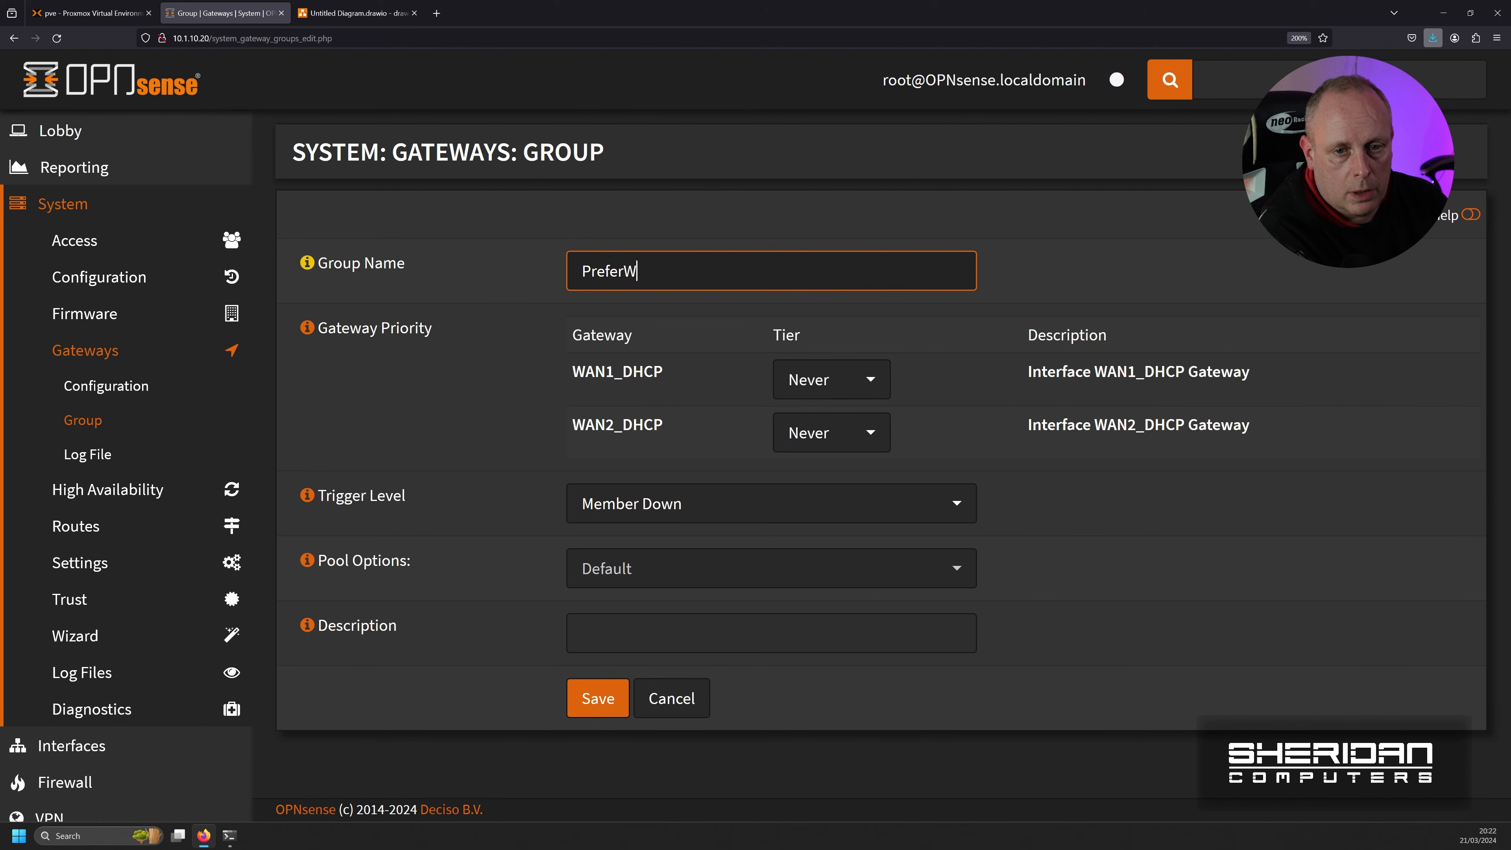
text(AN2)
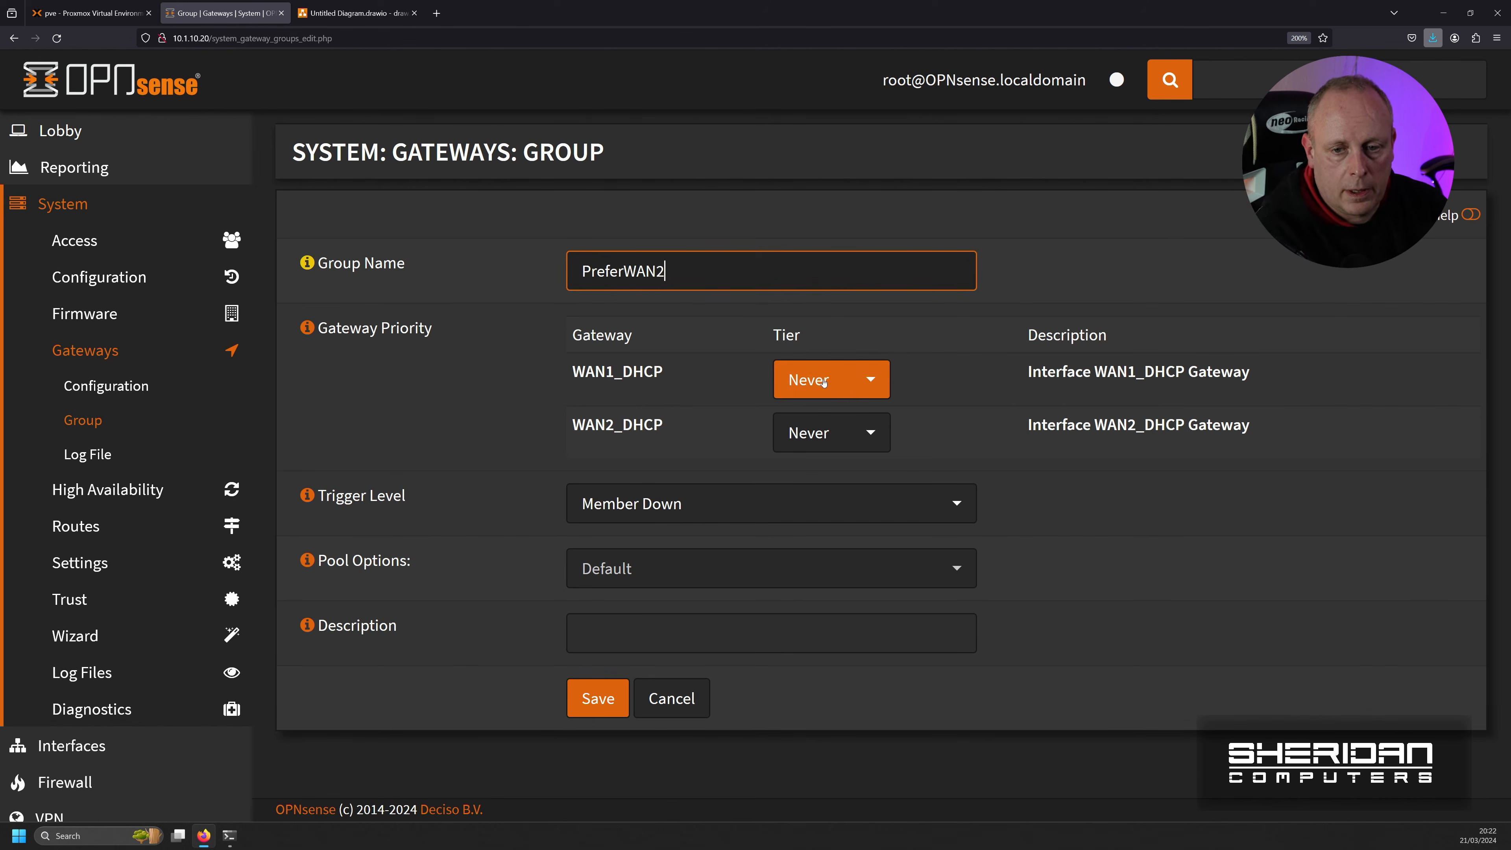
Step: Assign WAN2_DHCP to Tier 2 and WAN1_DHCP to Tier 1, and set the trigger level to Packet Loss or High Latency
click(856, 426)
click(831, 539)
click(857, 379)
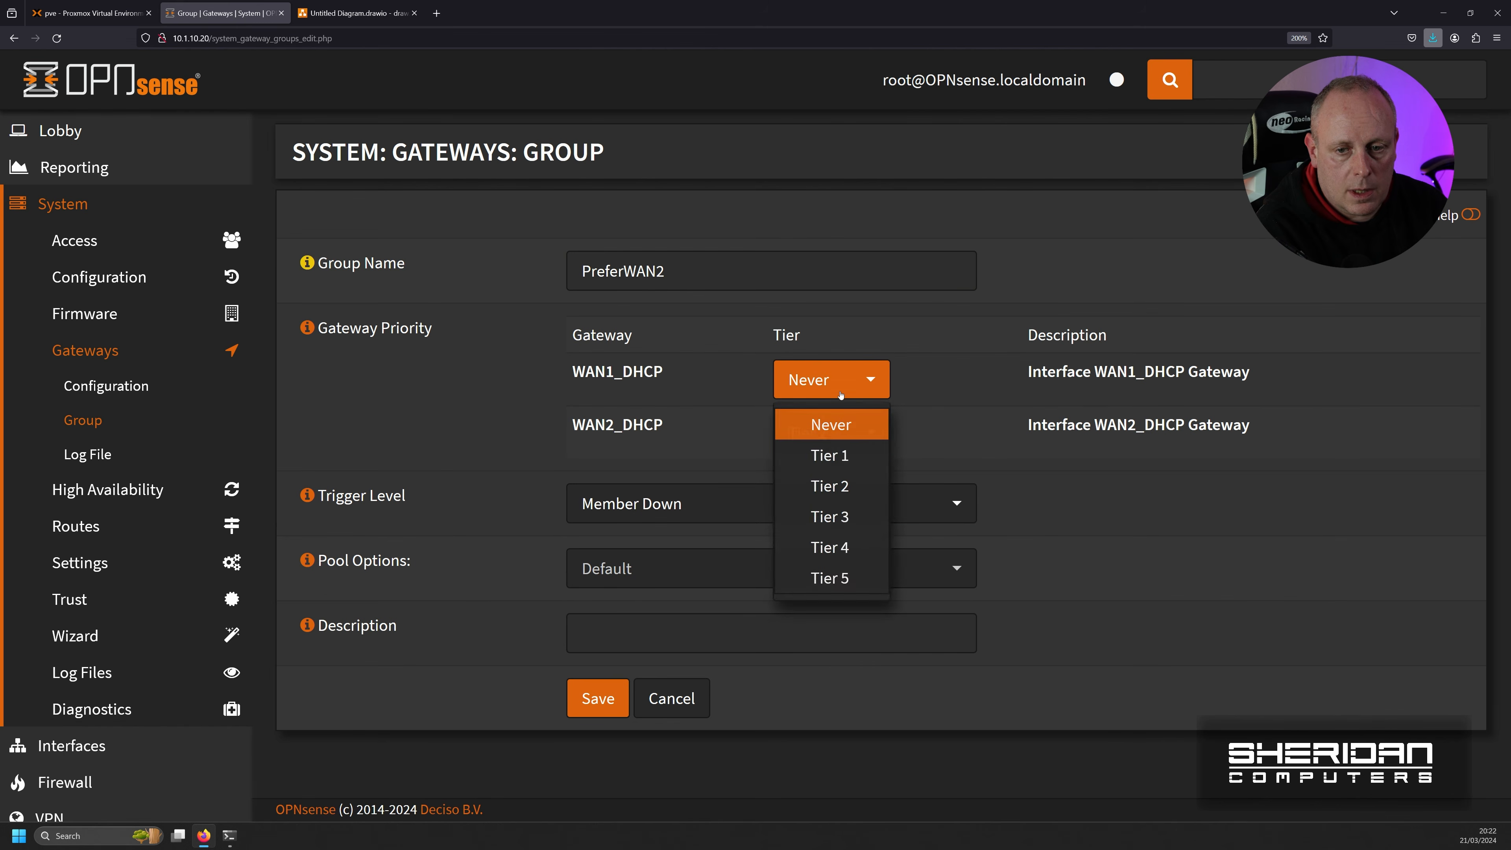
click(852, 463)
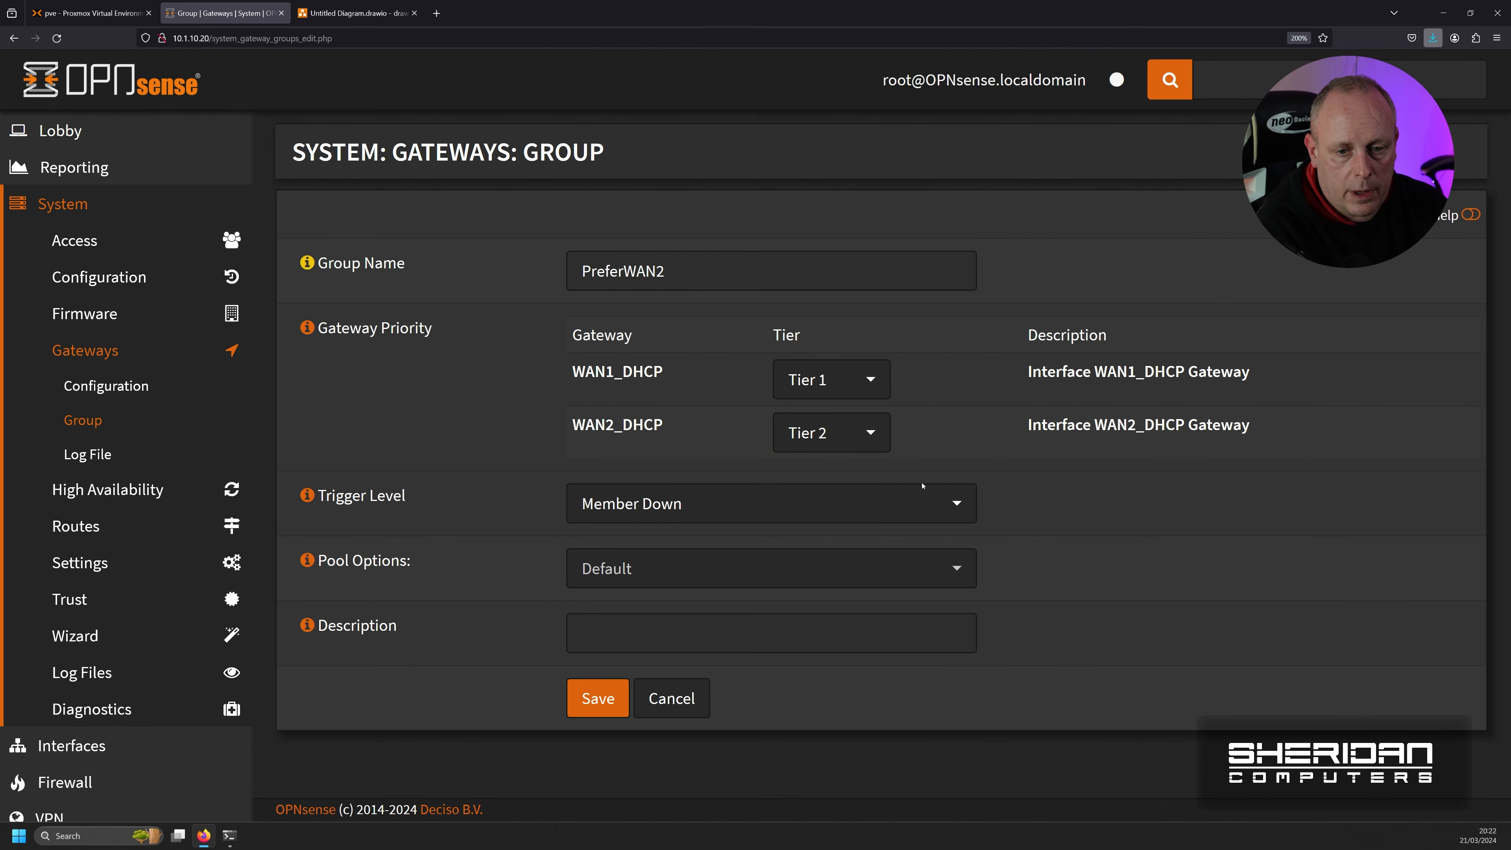
click(877, 521)
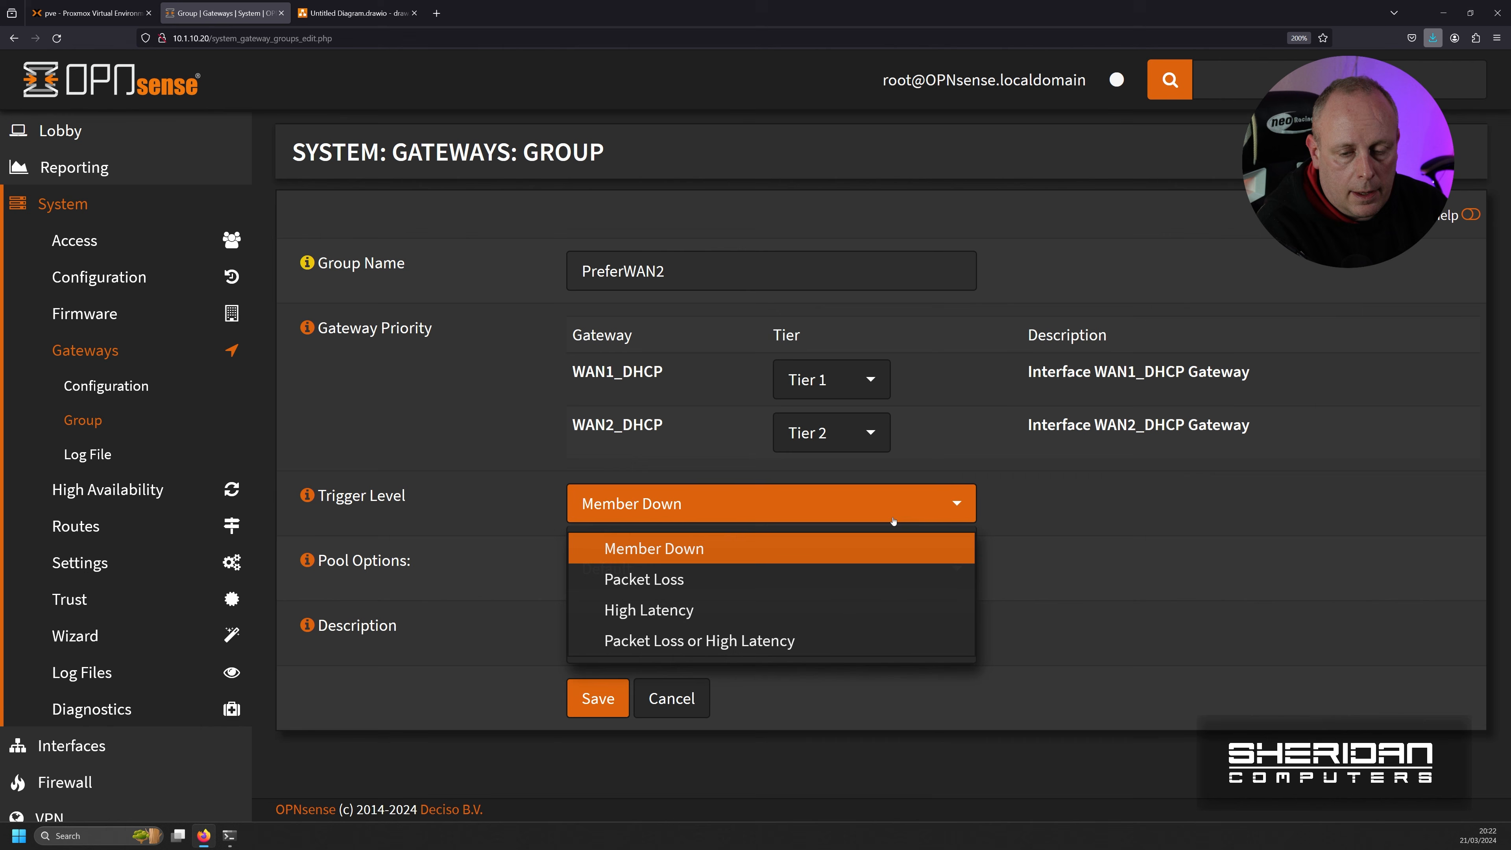
click(863, 639)
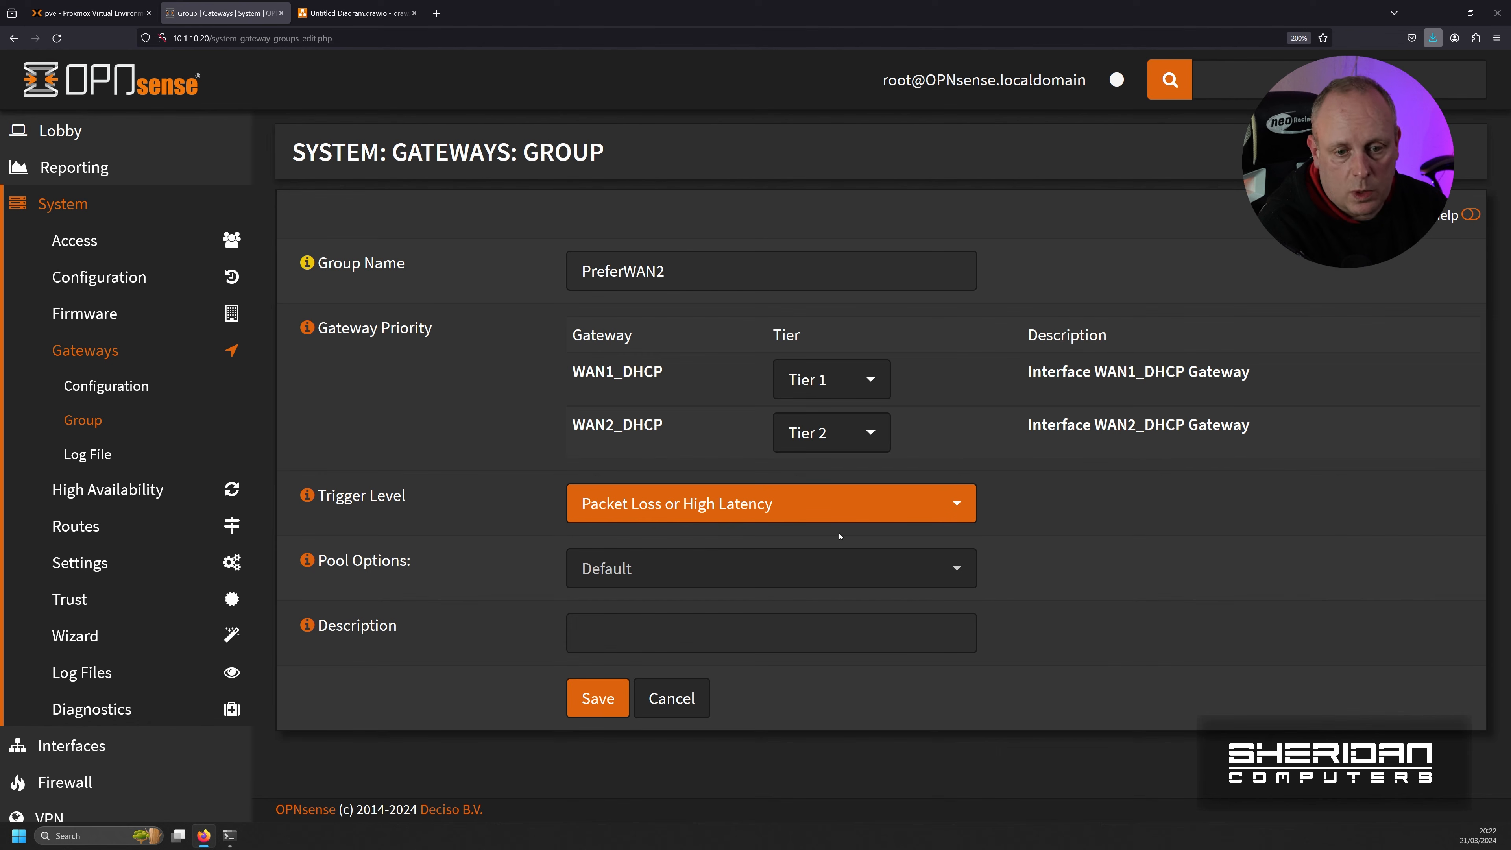
Step: Enter "Prefer WAN2, fail to WAN1" as the description of the PreferWAN2 group
click(680, 638)
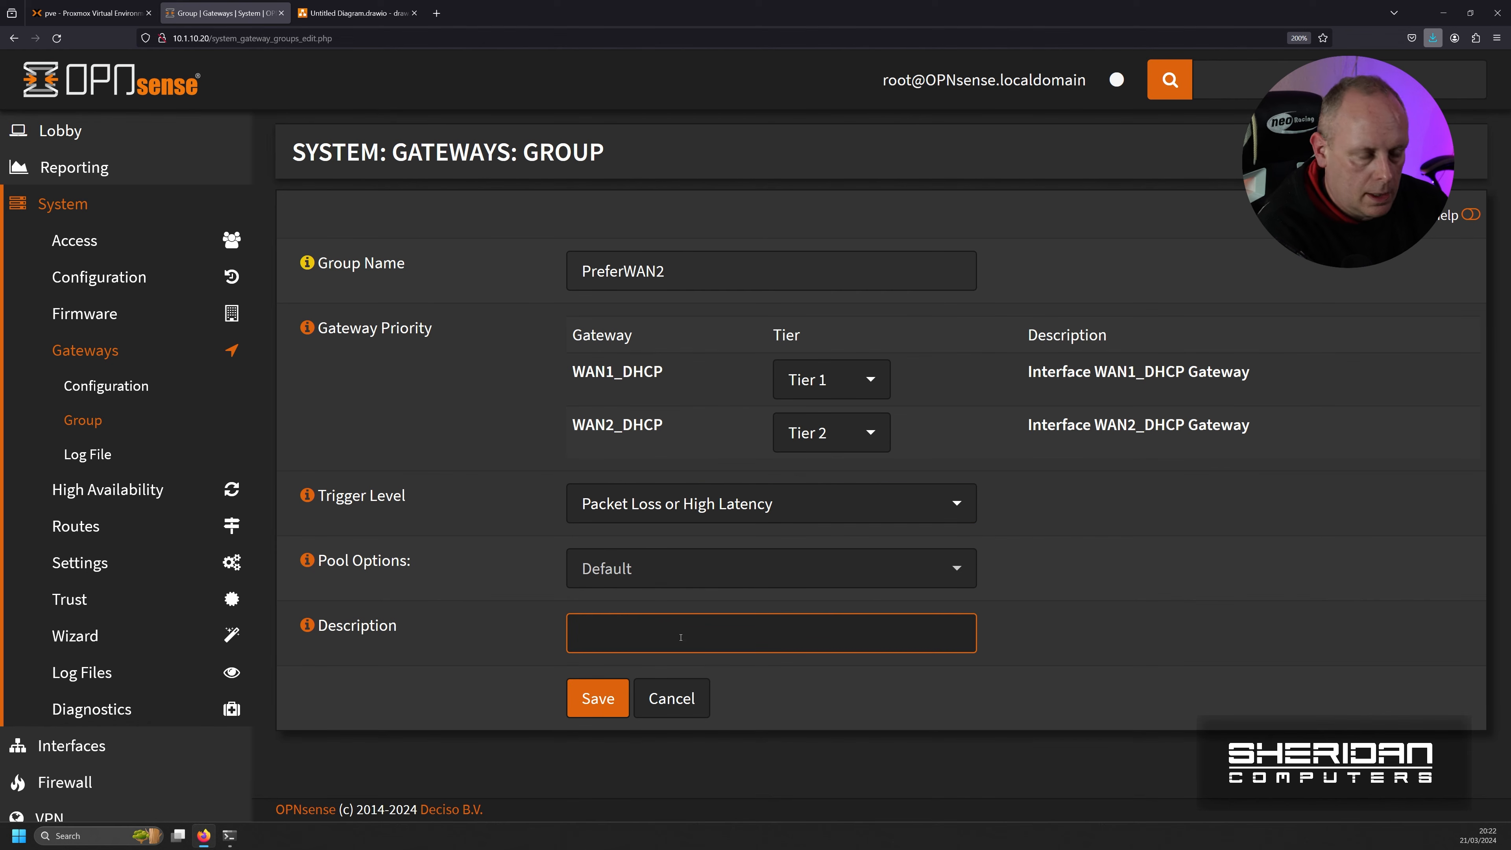
text(Prefer WAN2)
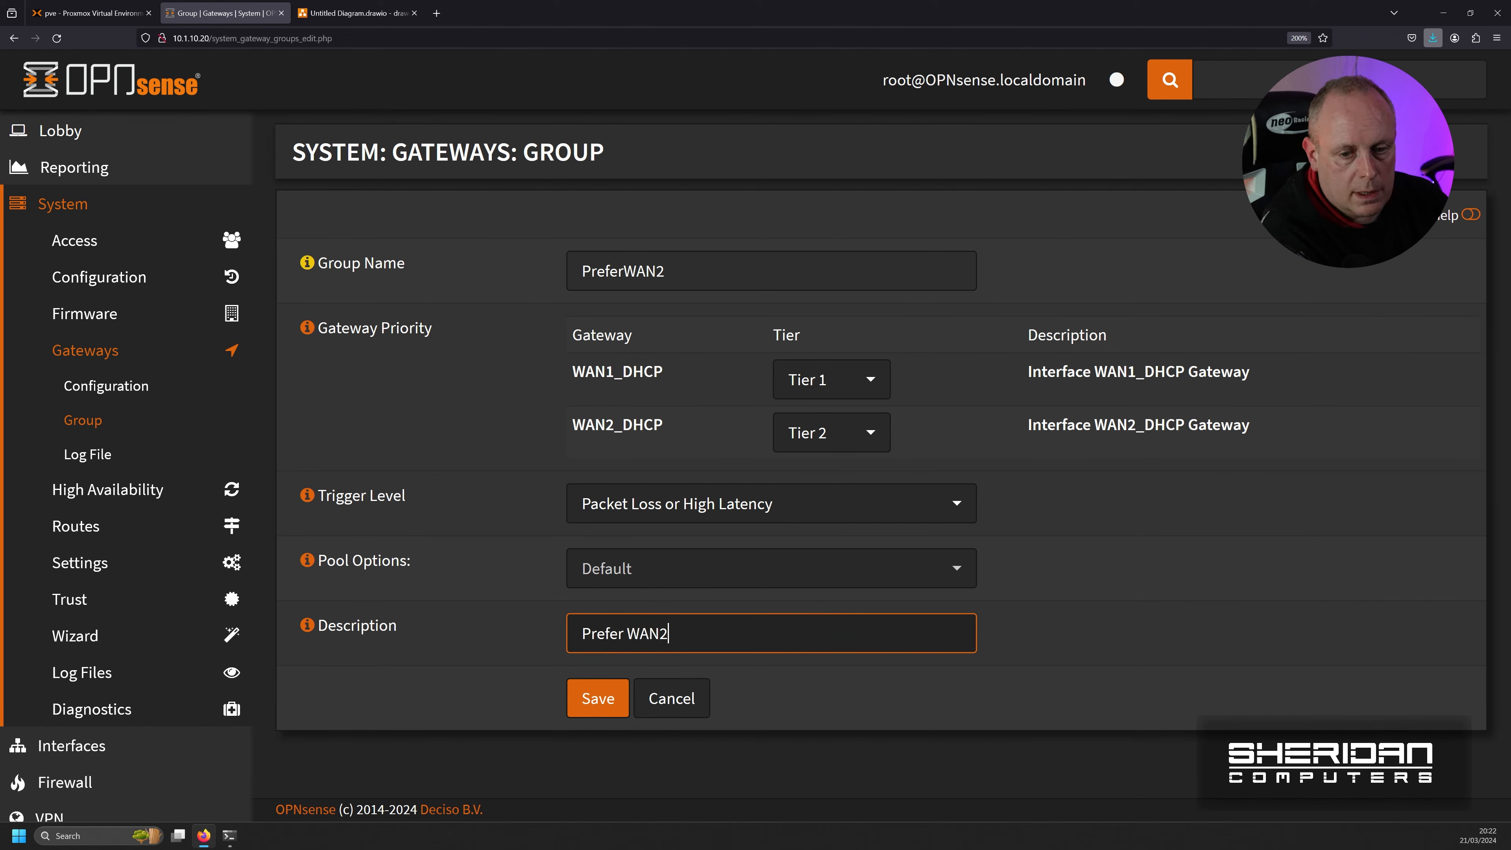
text(,)
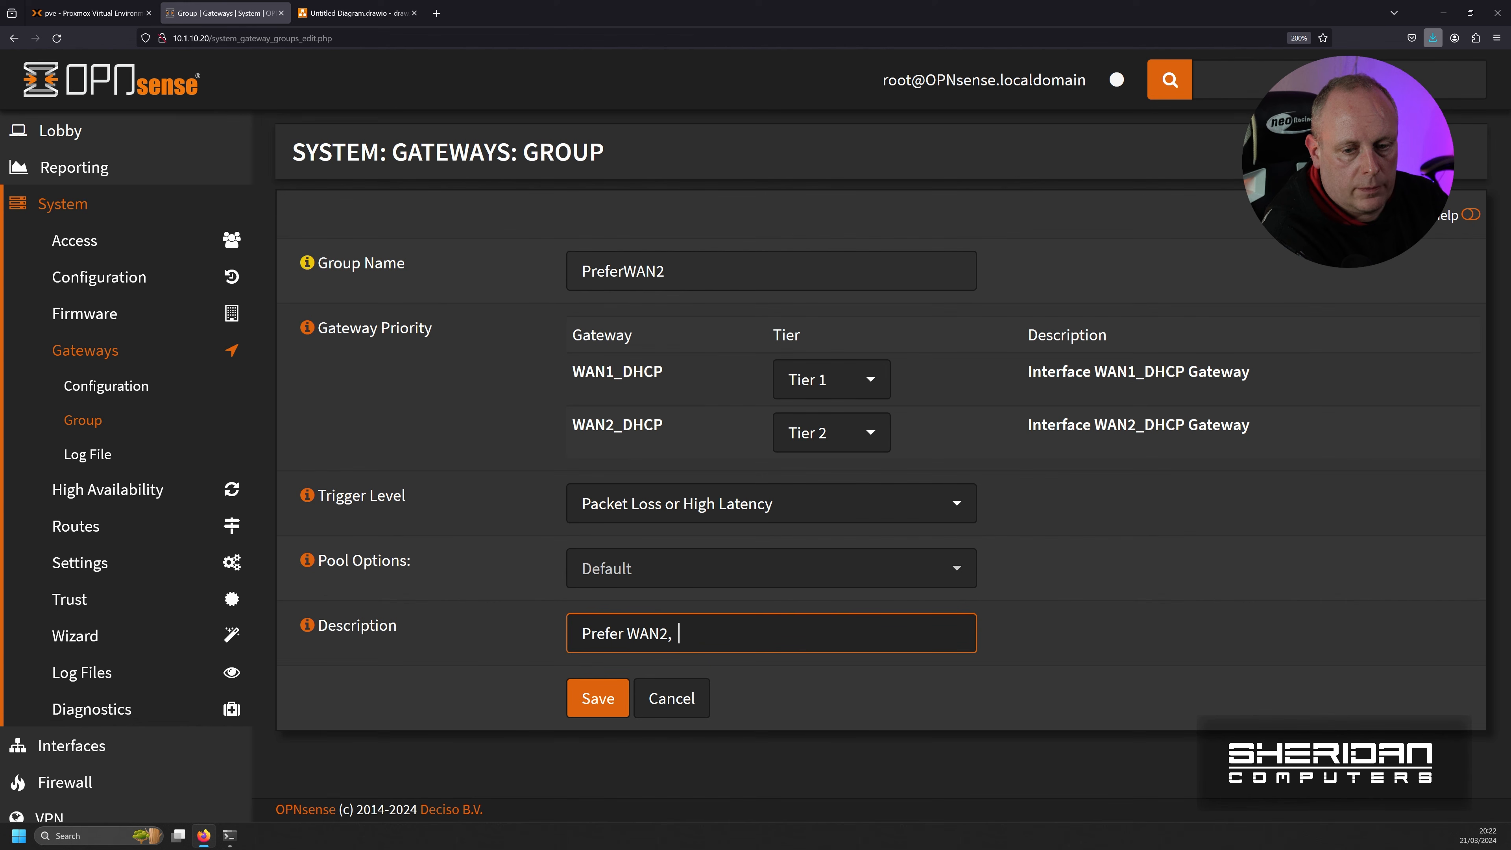
text( fail)
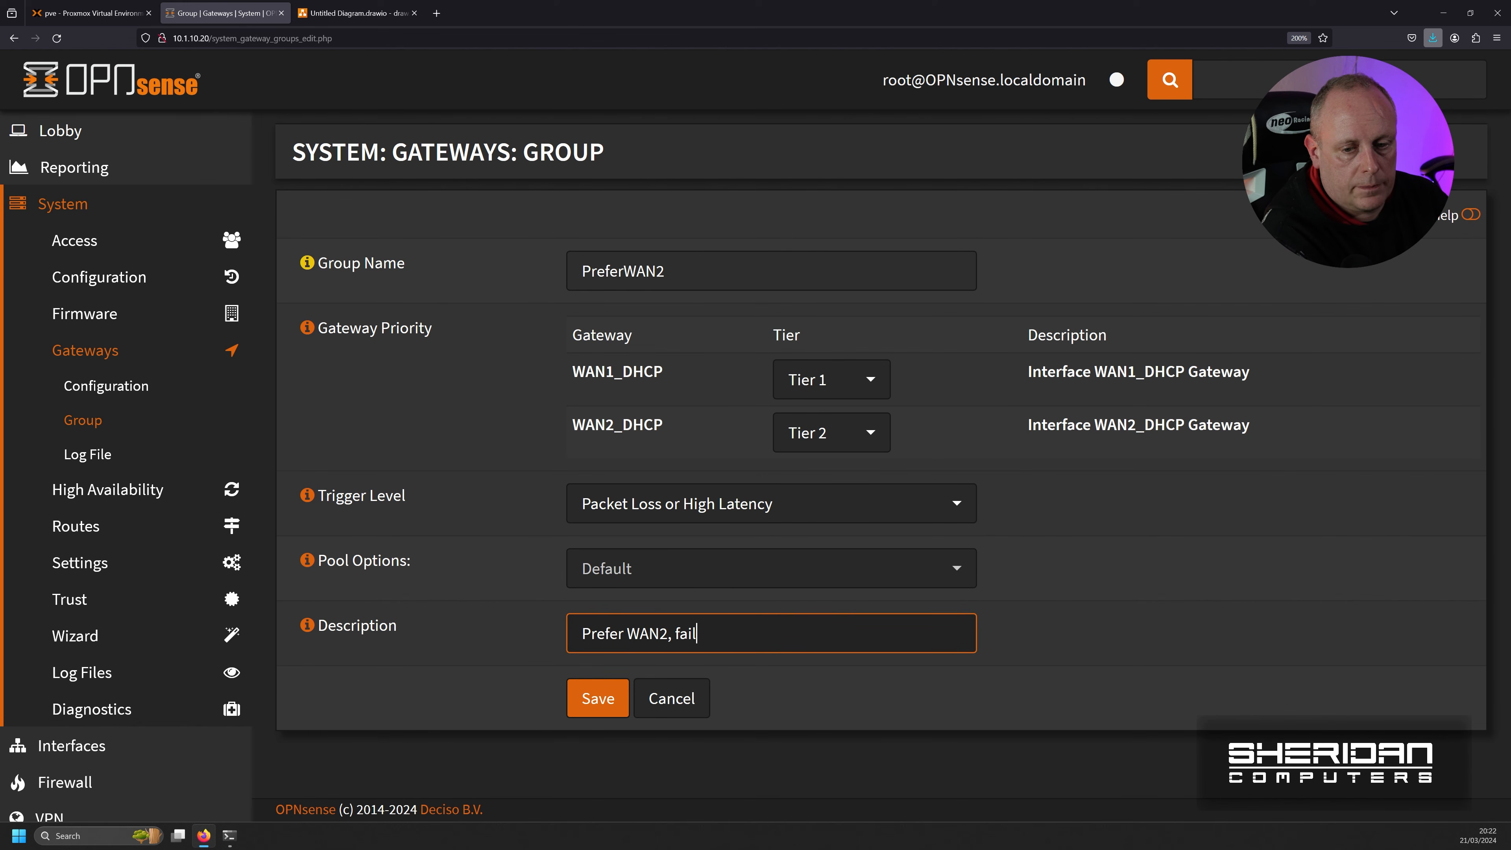
text( to WAN)
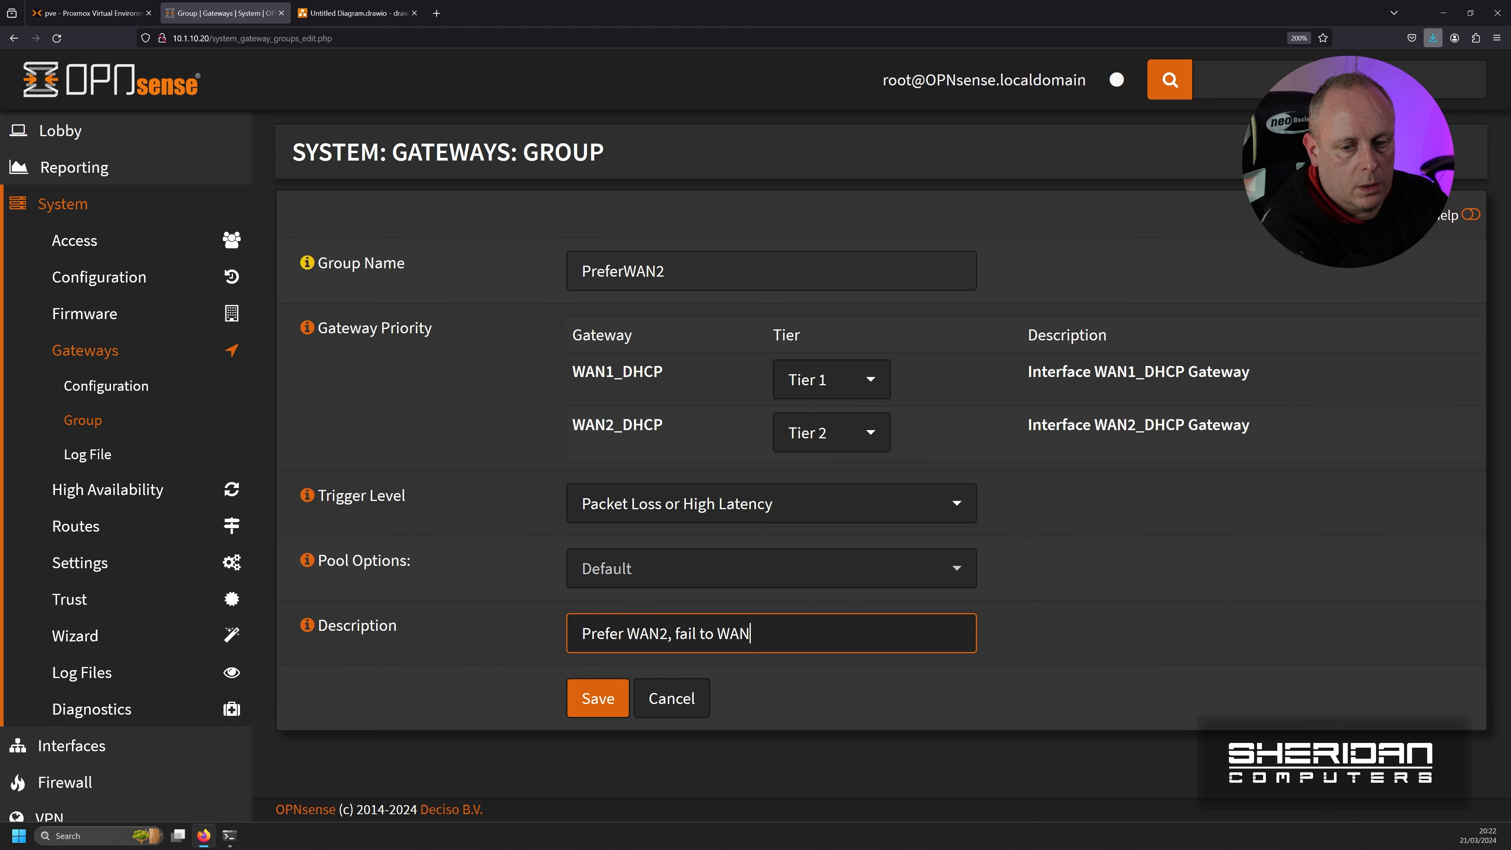
text(1)
Step: Save the PreferWAN2 group and apply the pending gateway changes, reloading the group list to refresh the gateway statuses
click(600, 698)
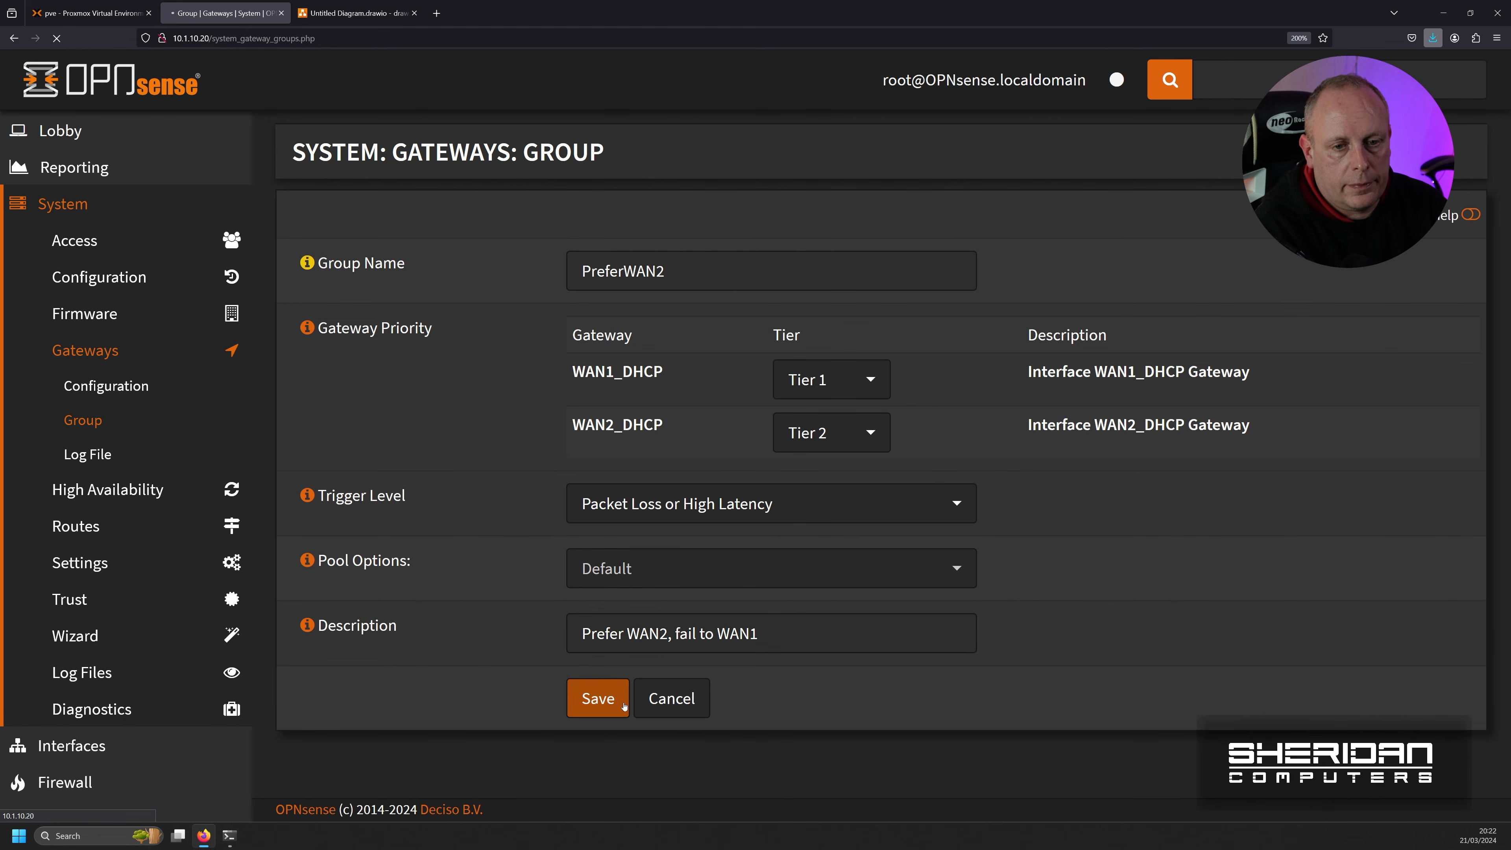
click(1387, 235)
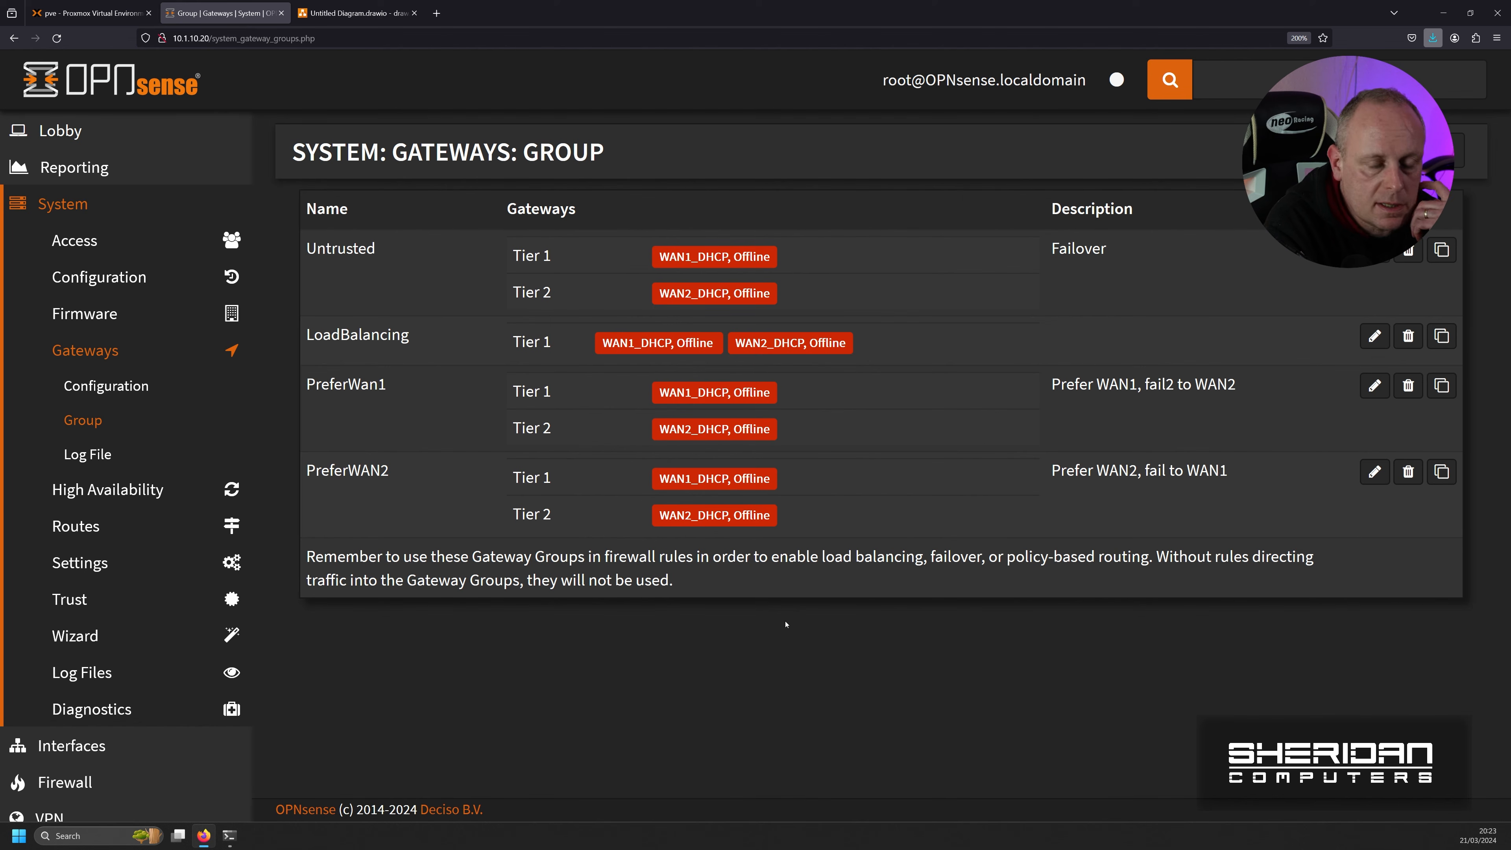
key(F5)
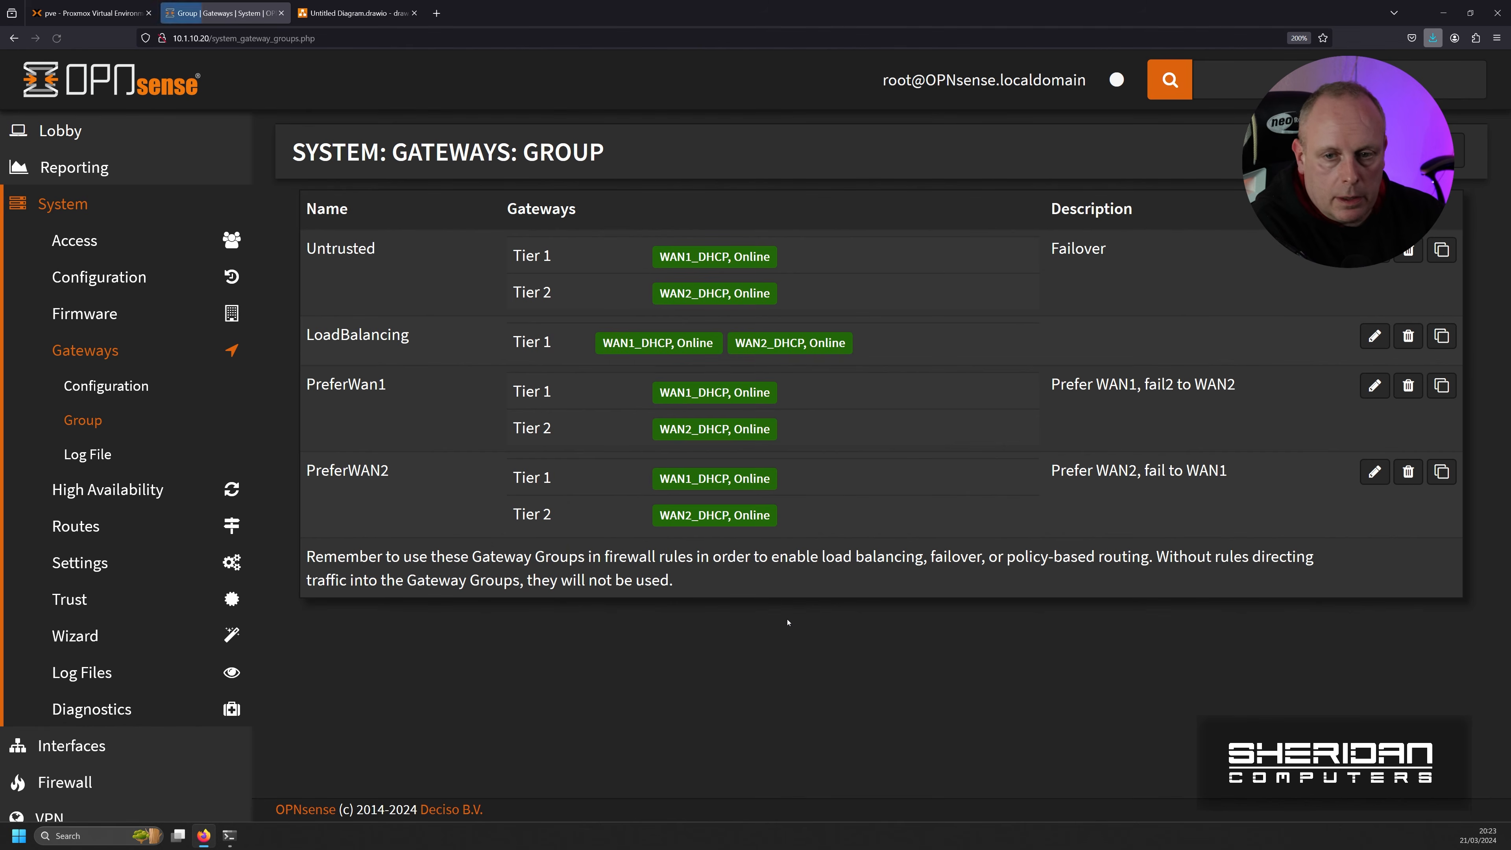